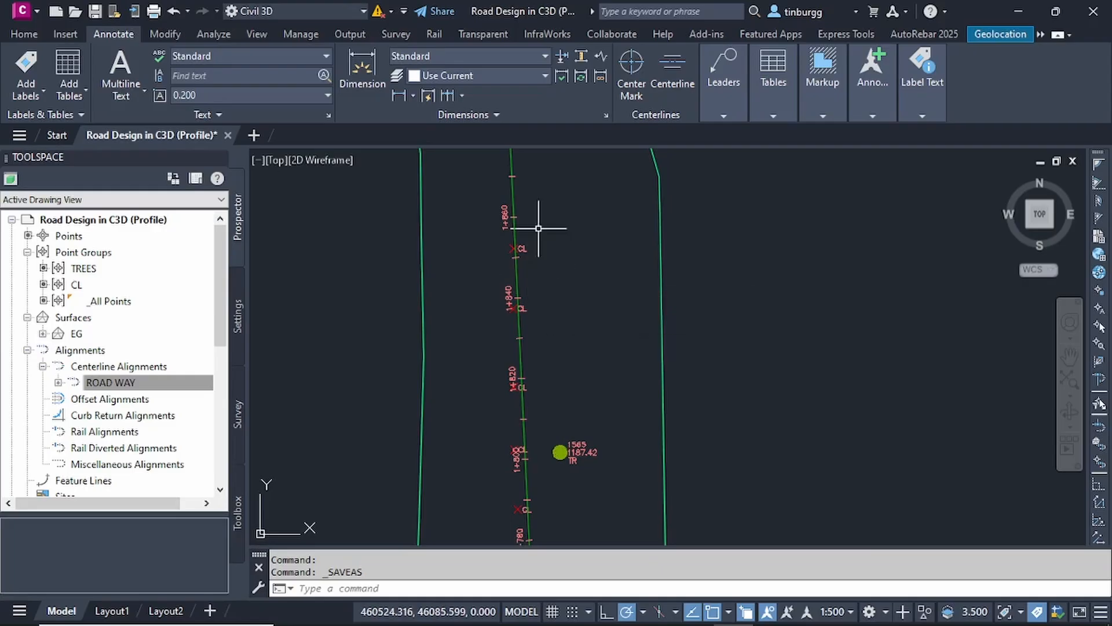
pyautogui.click(25, 32)
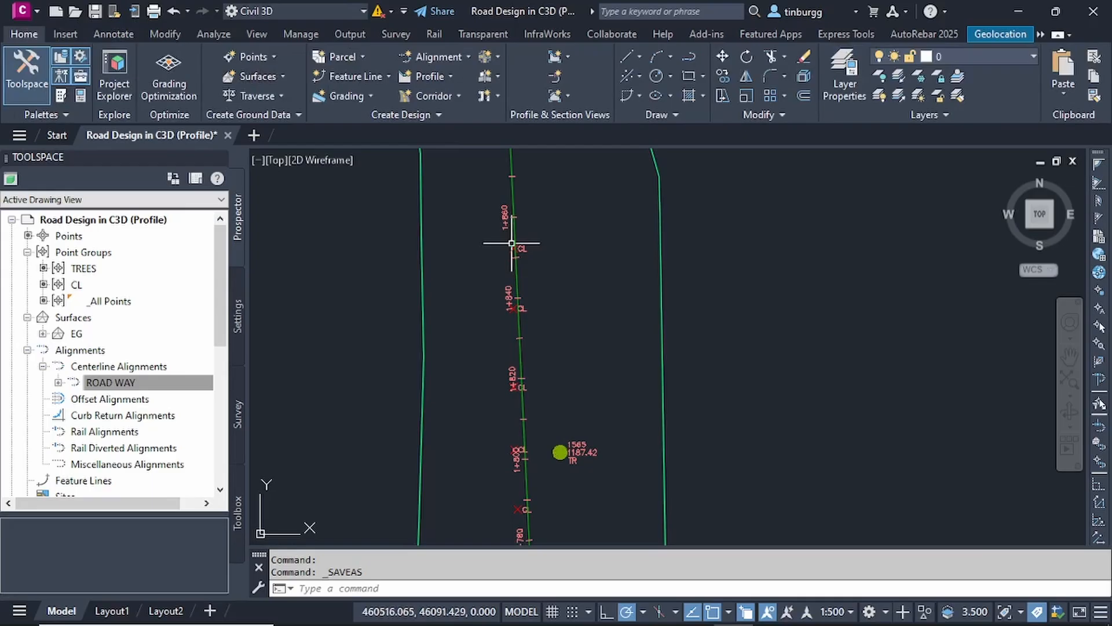
pyautogui.scroll(2, 545, 268)
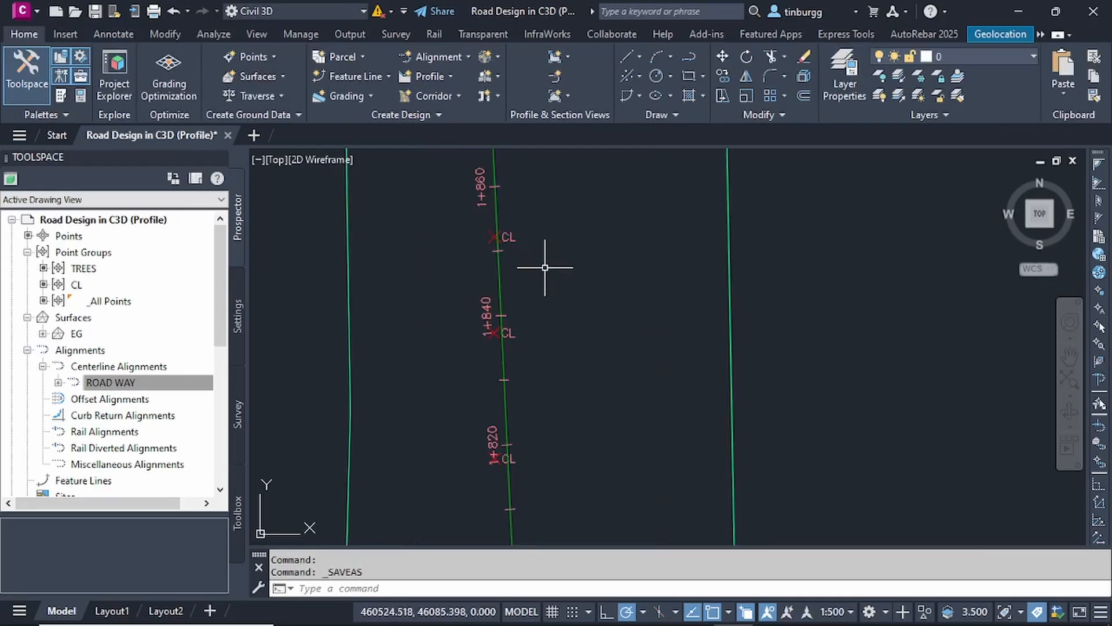
pyautogui.click(506, 285)
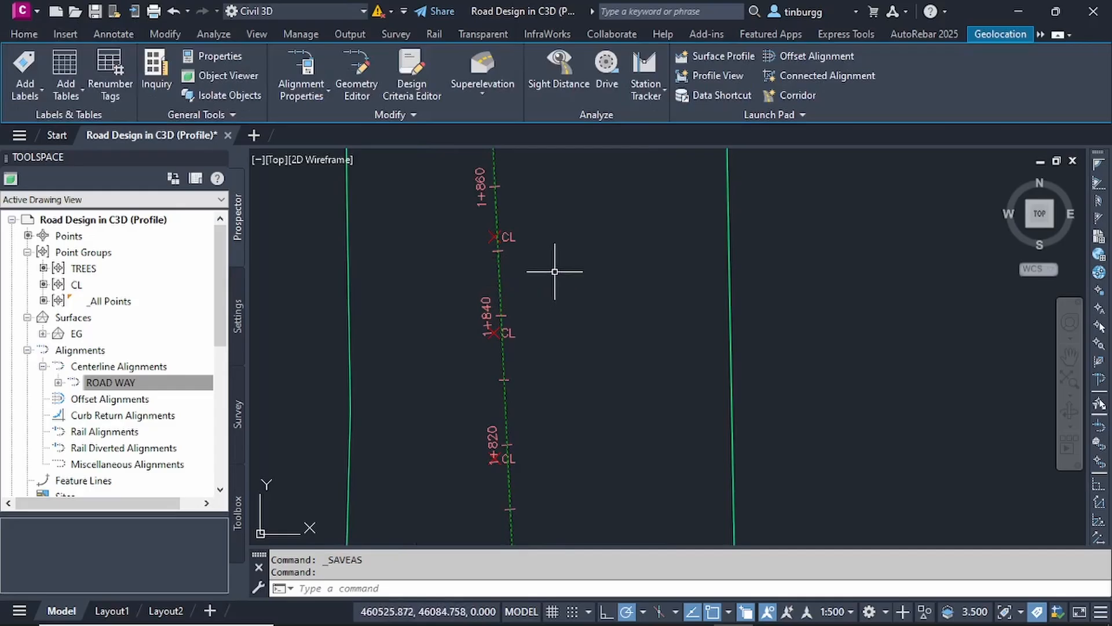
pyautogui.click(711, 56)
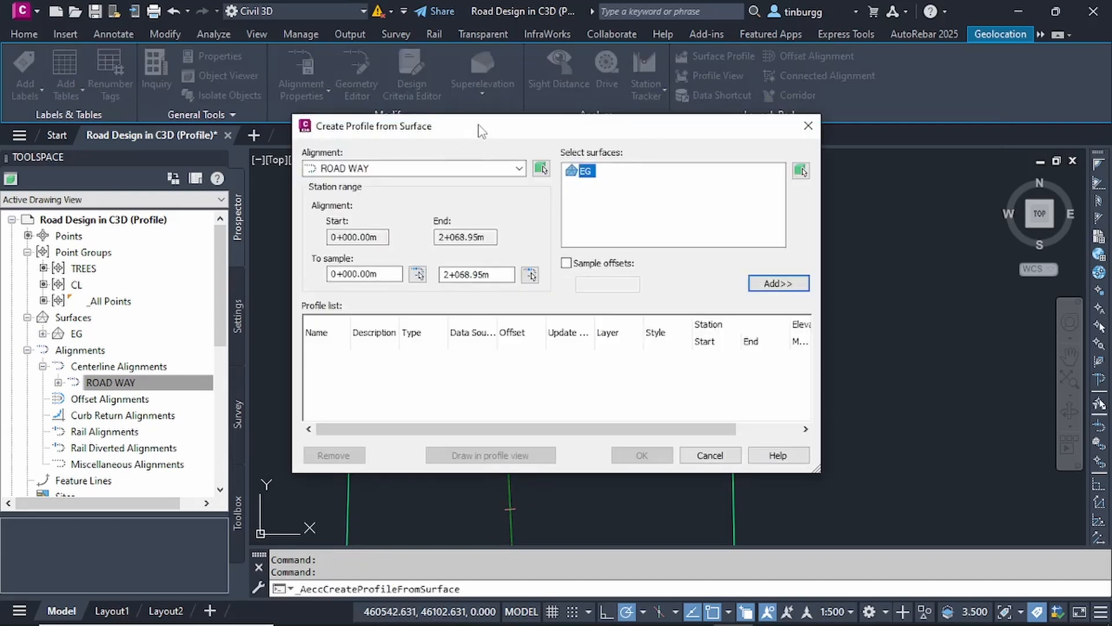
pyautogui.moveTo(478, 128); pyautogui.dragTo(489, 159)
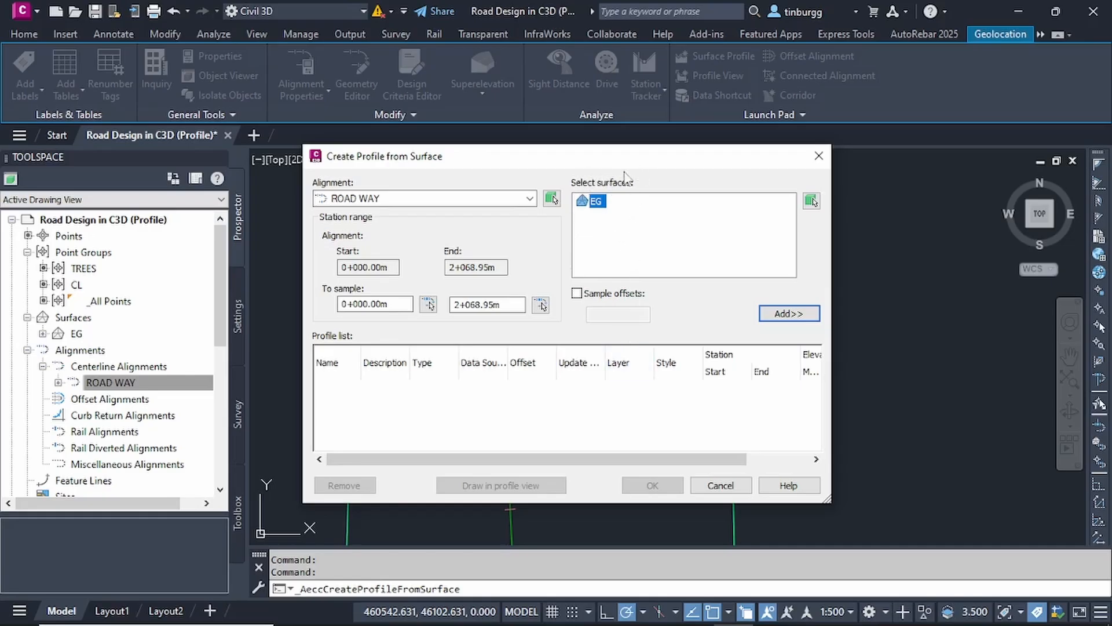
pyautogui.click(818, 156)
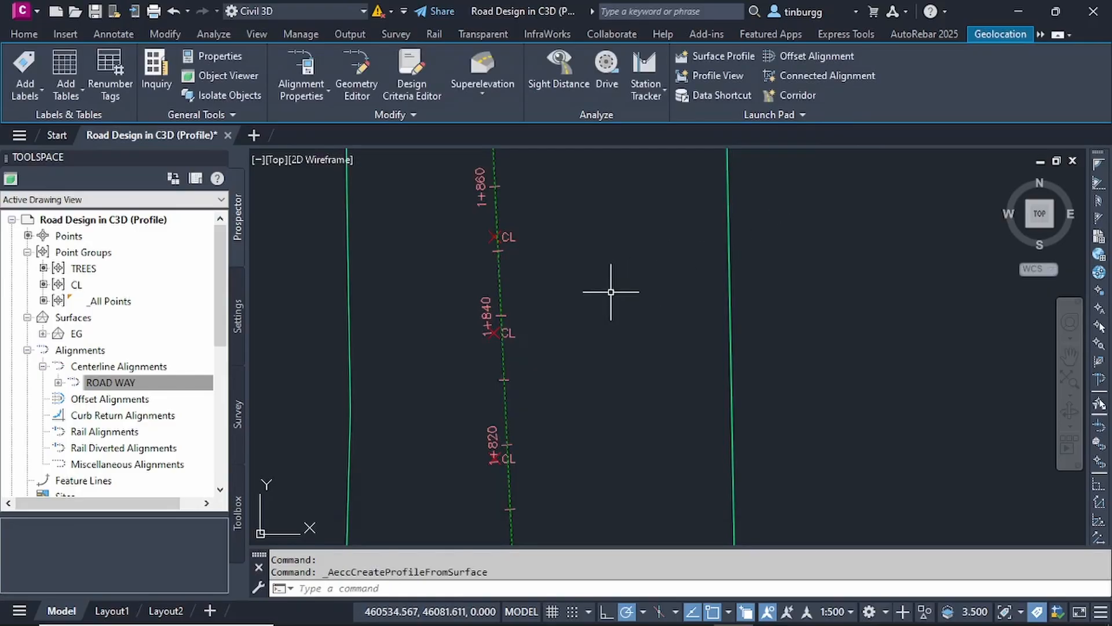
pyautogui.press('Escape')
pyautogui.scroll(-5, 611, 293)
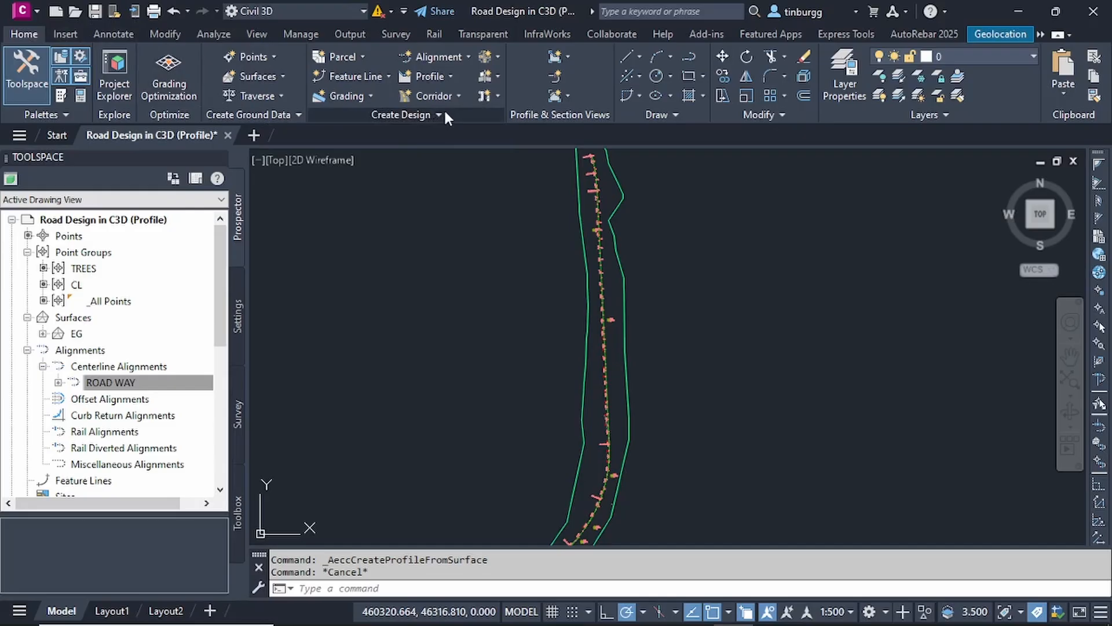
# Step: Start creating a surface profile and pick the ROAD WAY alignment in the drawing as its alignment
pyautogui.click(451, 76)
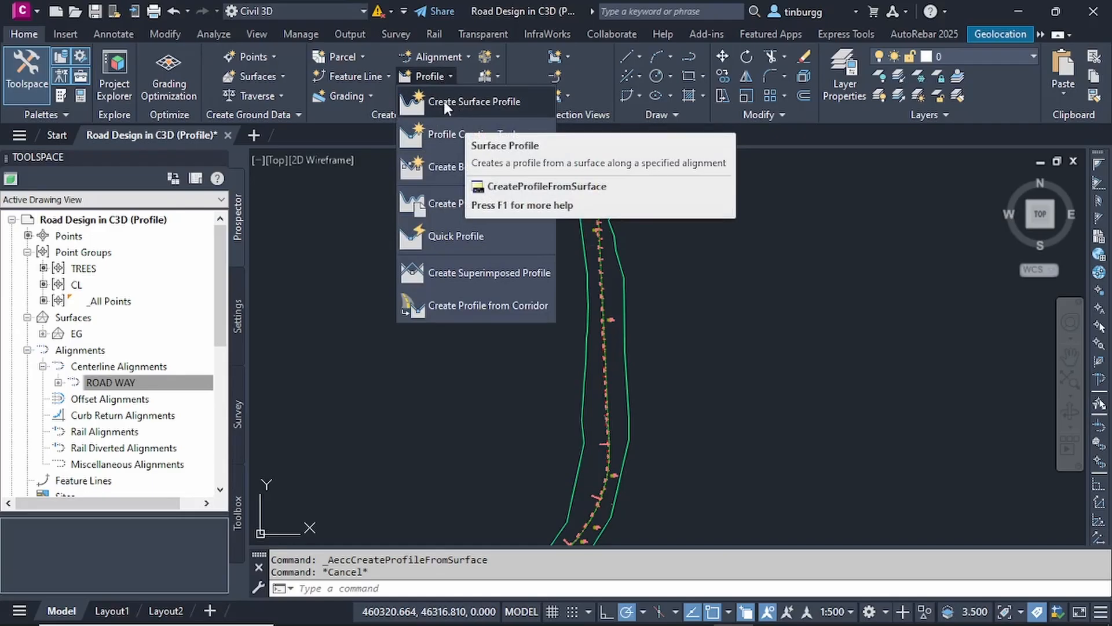
pyautogui.click(482, 102)
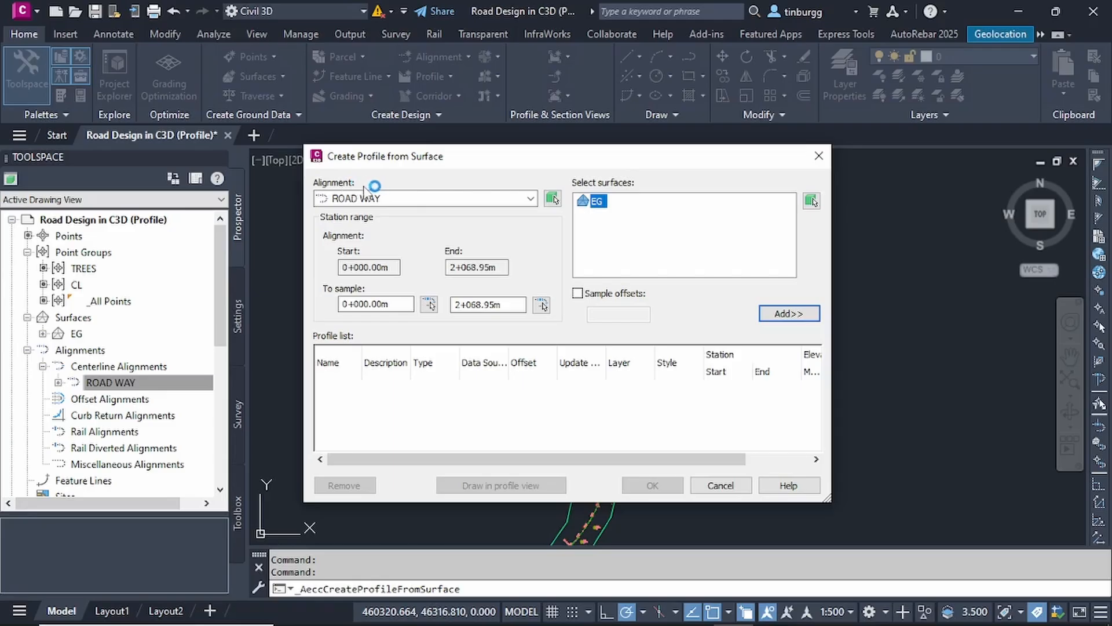
pyautogui.click(419, 199)
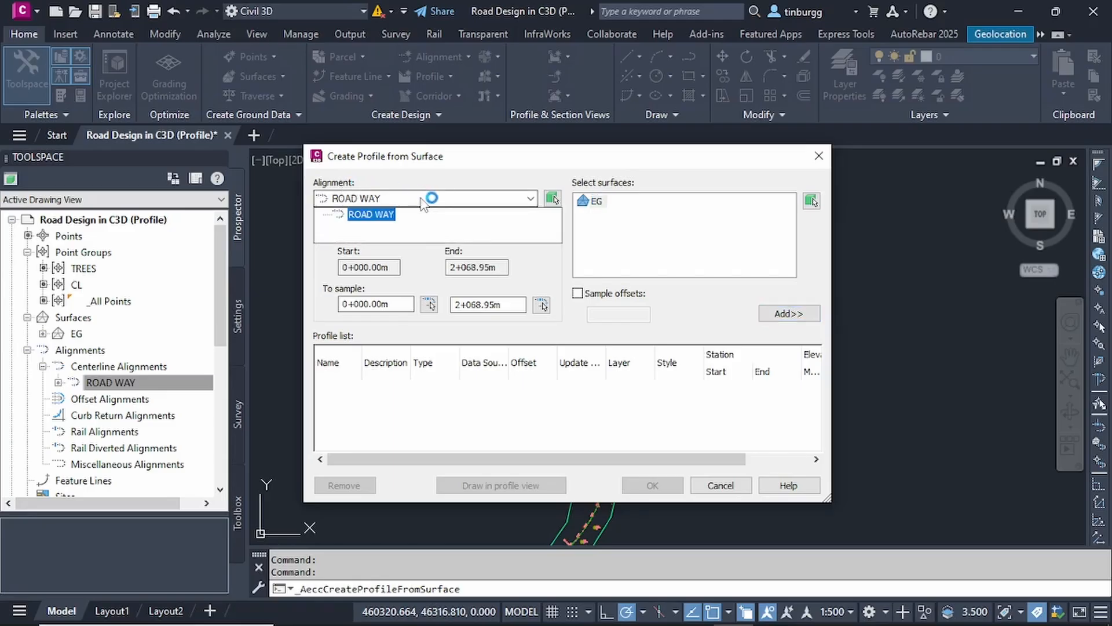
pyautogui.click(423, 203)
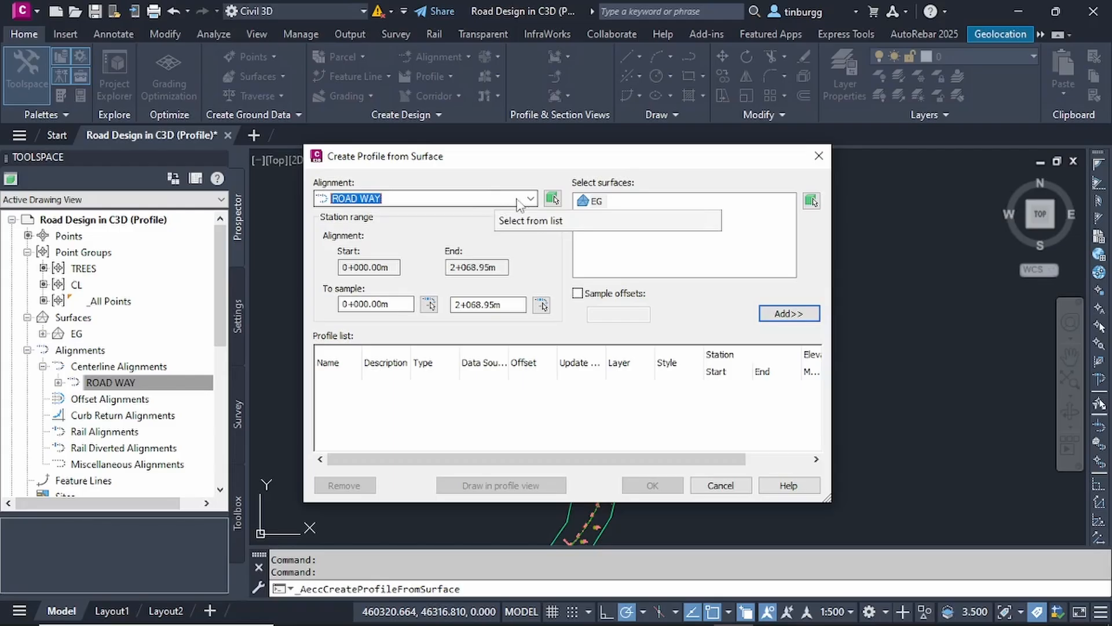
pyautogui.click(552, 200)
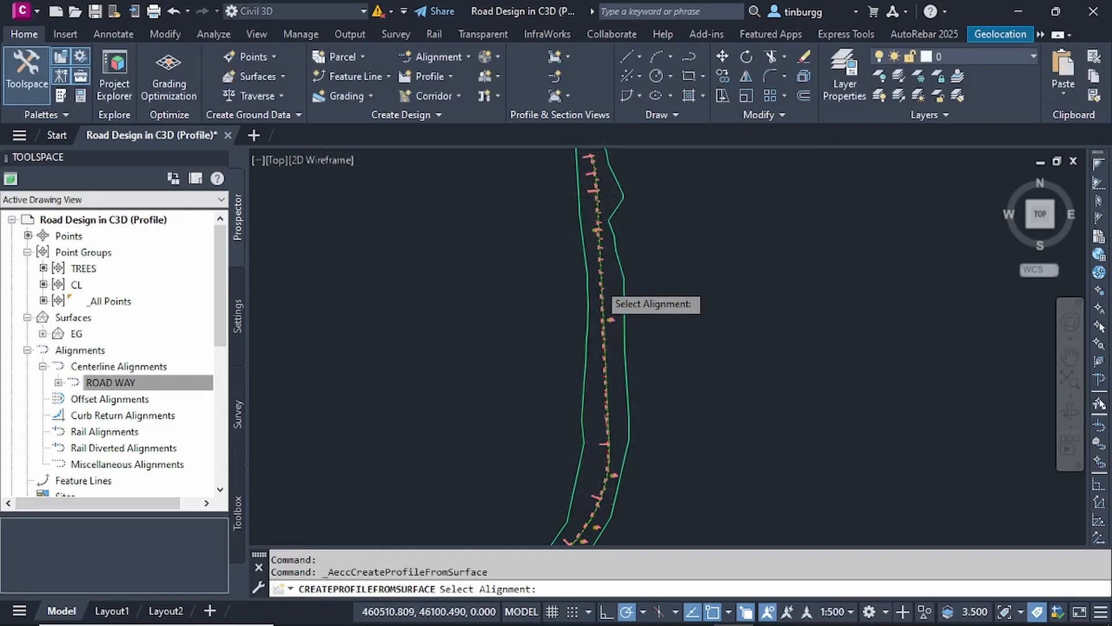
pyautogui.scroll(10, 600, 283)
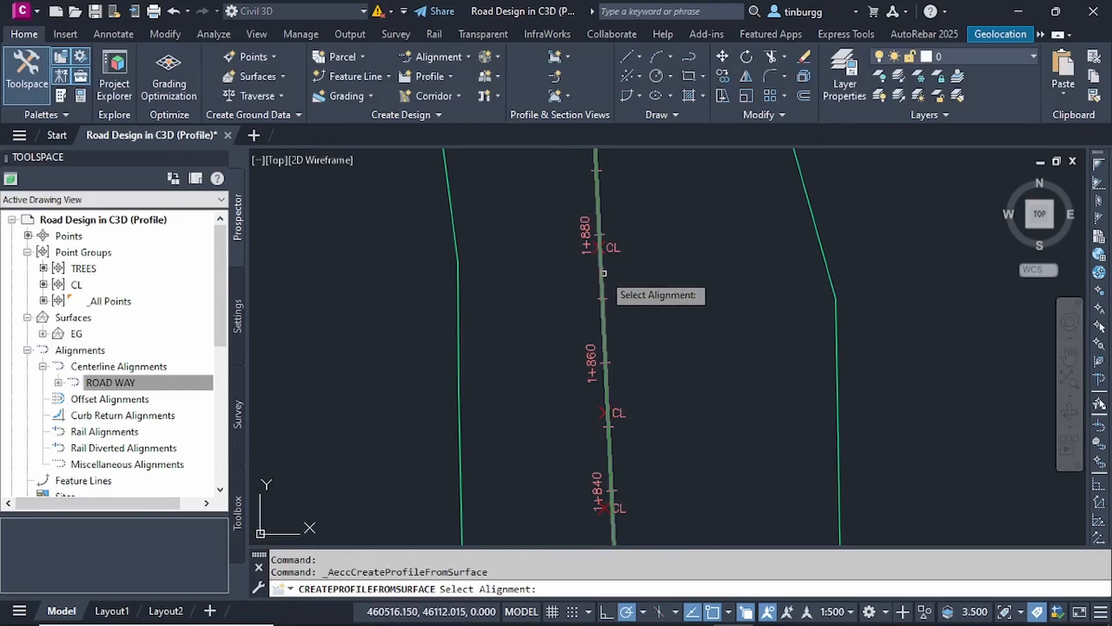
pyautogui.click(603, 273)
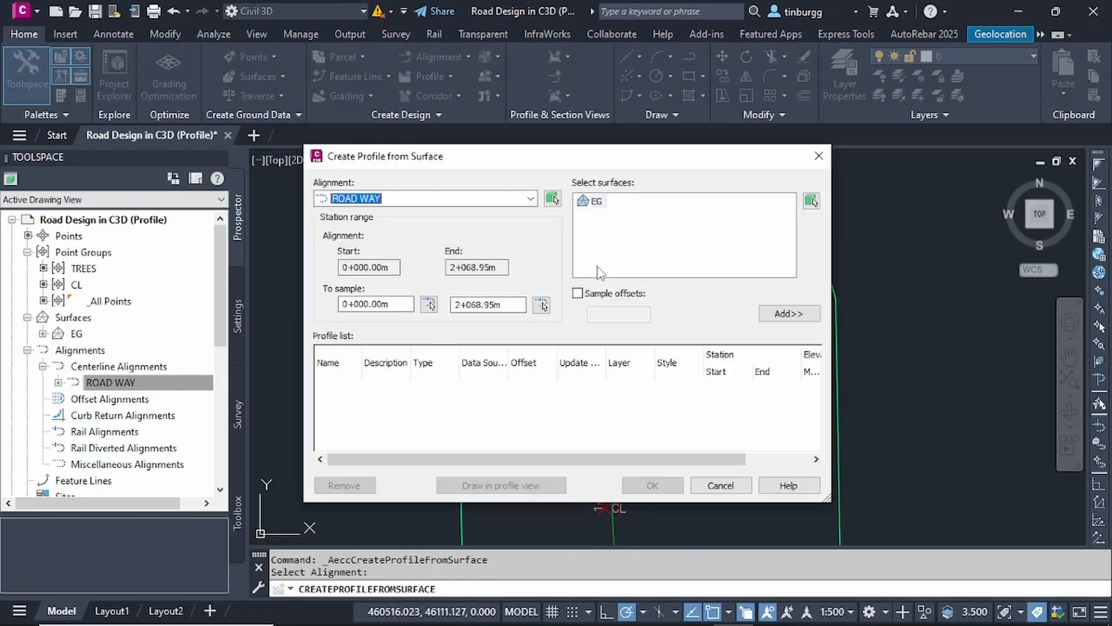
pyautogui.click(429, 200)
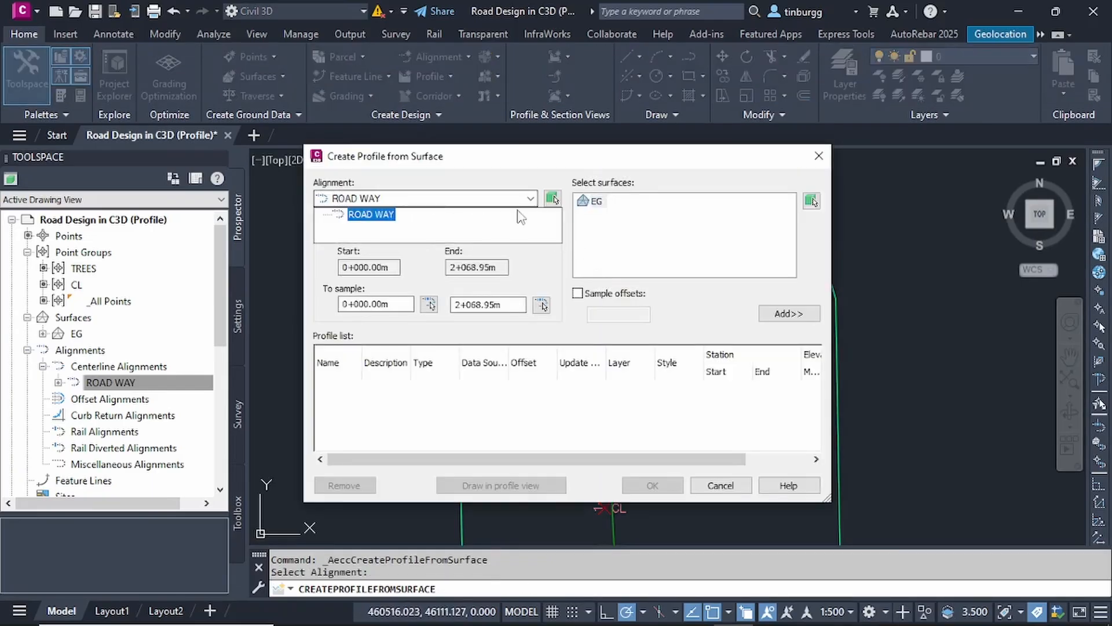
pyautogui.click(530, 200)
pyautogui.click(530, 200)
pyautogui.click(531, 199)
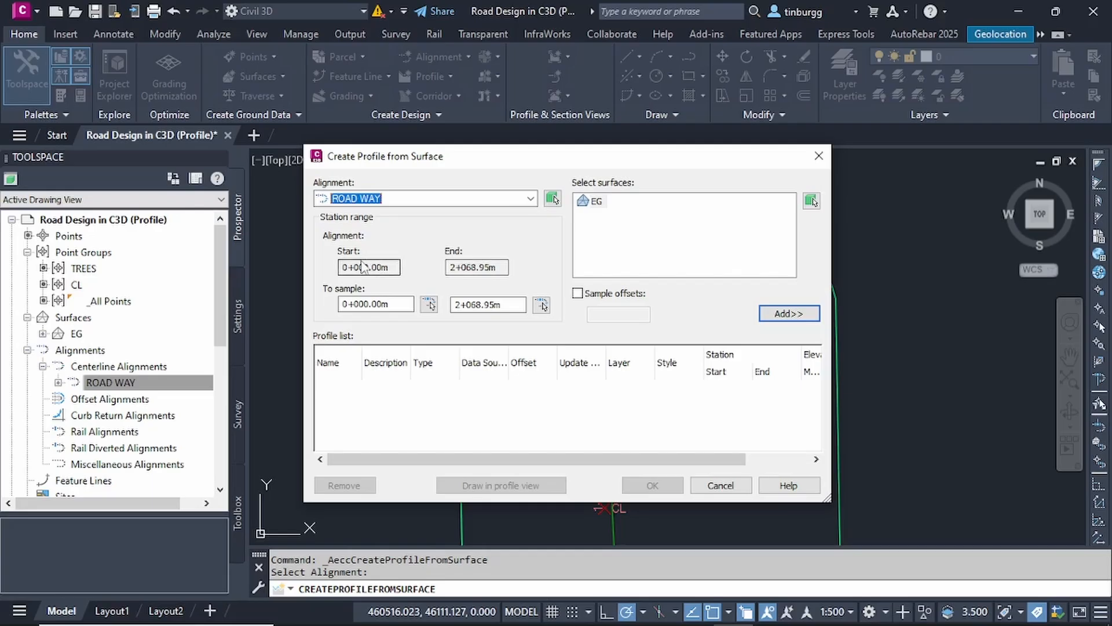
# Step: Add the EG surface to the profile list, create the profile over the full station range and dismiss the event viewer
pyautogui.click(483, 267)
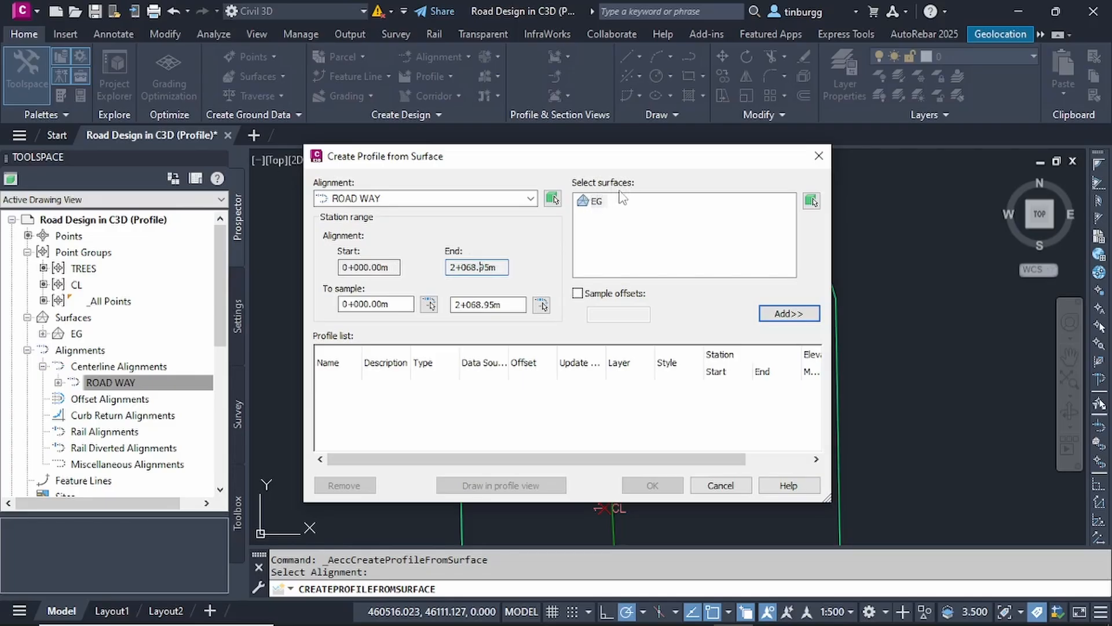
pyautogui.click(596, 201)
pyautogui.click(616, 203)
pyautogui.click(600, 201)
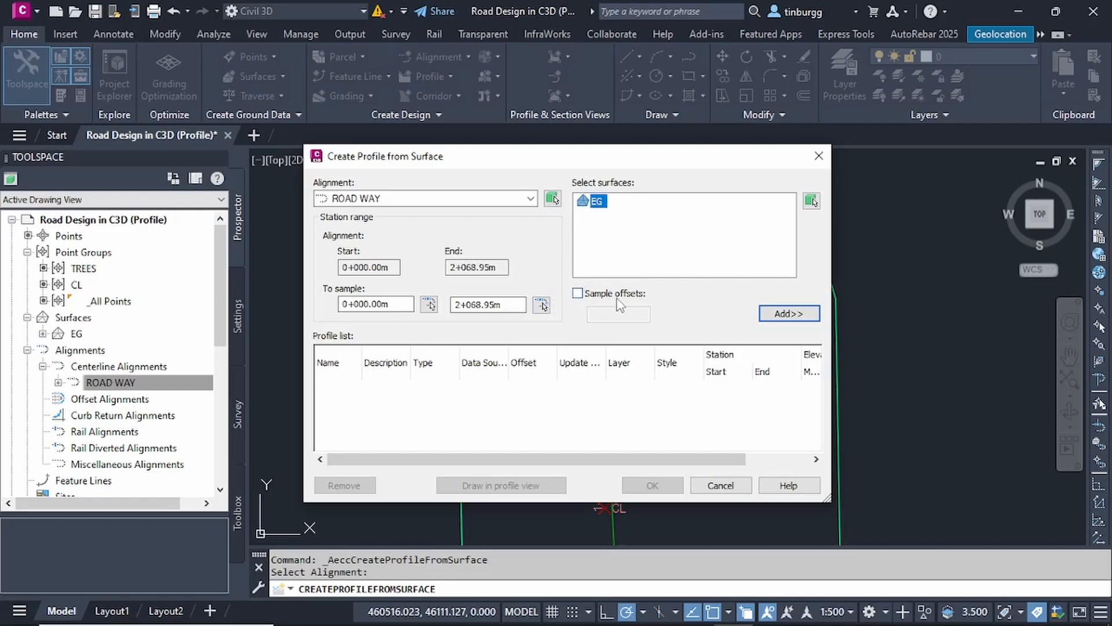
pyautogui.click(788, 317)
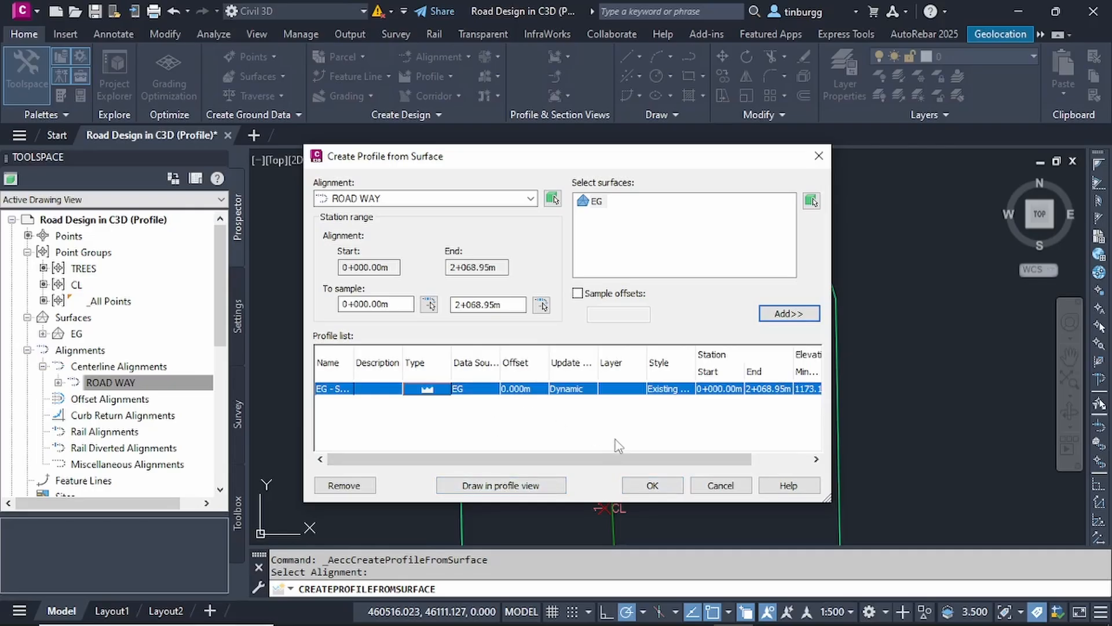
pyautogui.click(653, 487)
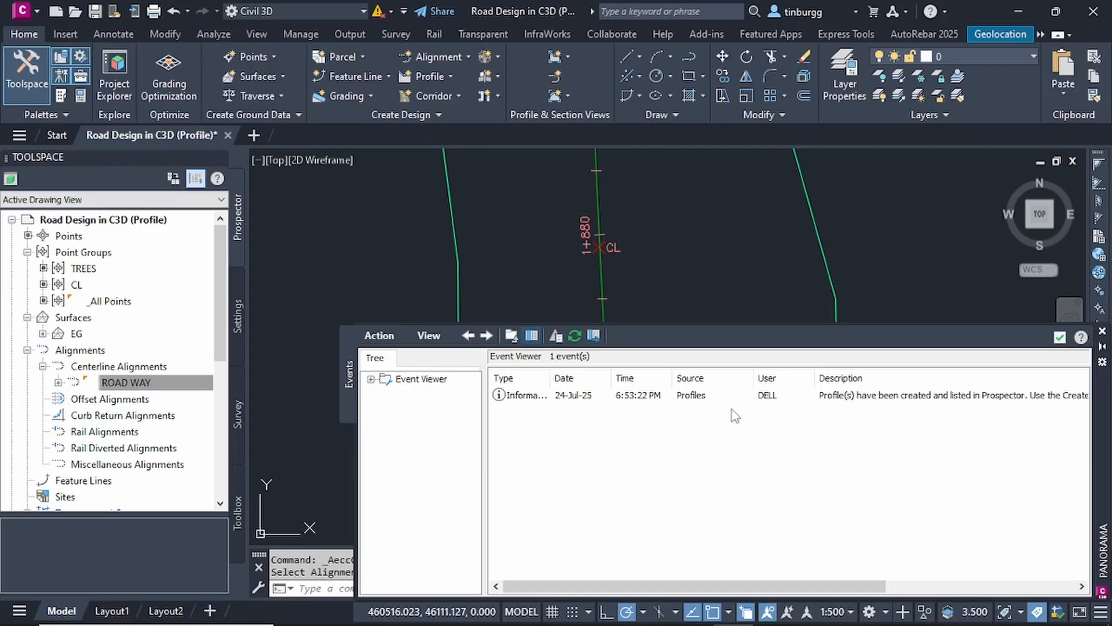
pyautogui.moveTo(1106, 439); pyautogui.dragTo(1006, 430)
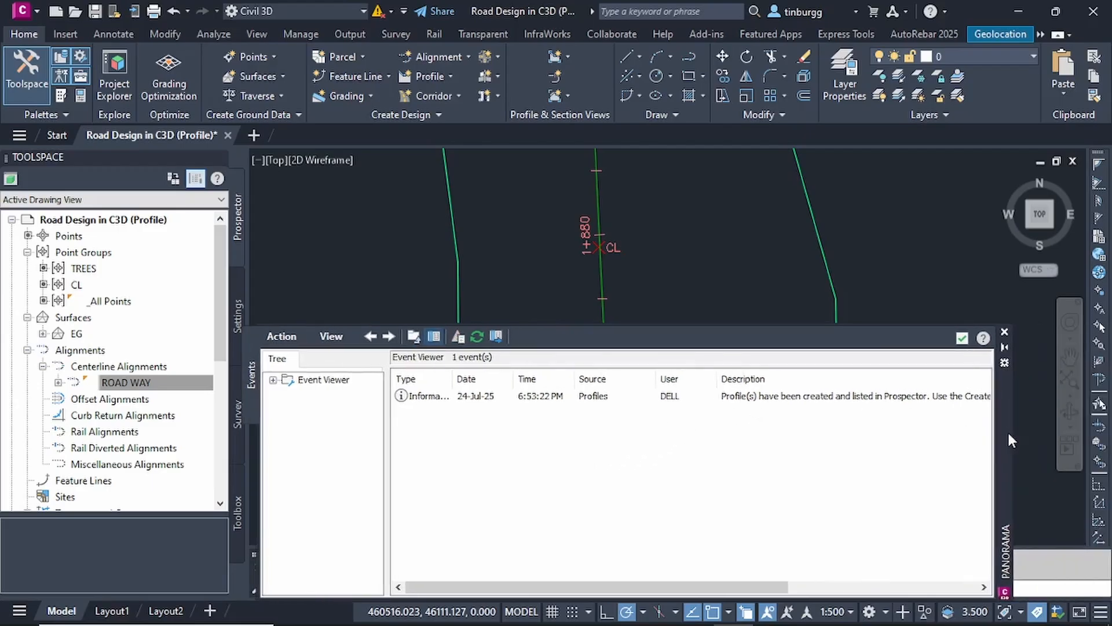
pyautogui.click(959, 339)
pyautogui.scroll(-3, 808, 310)
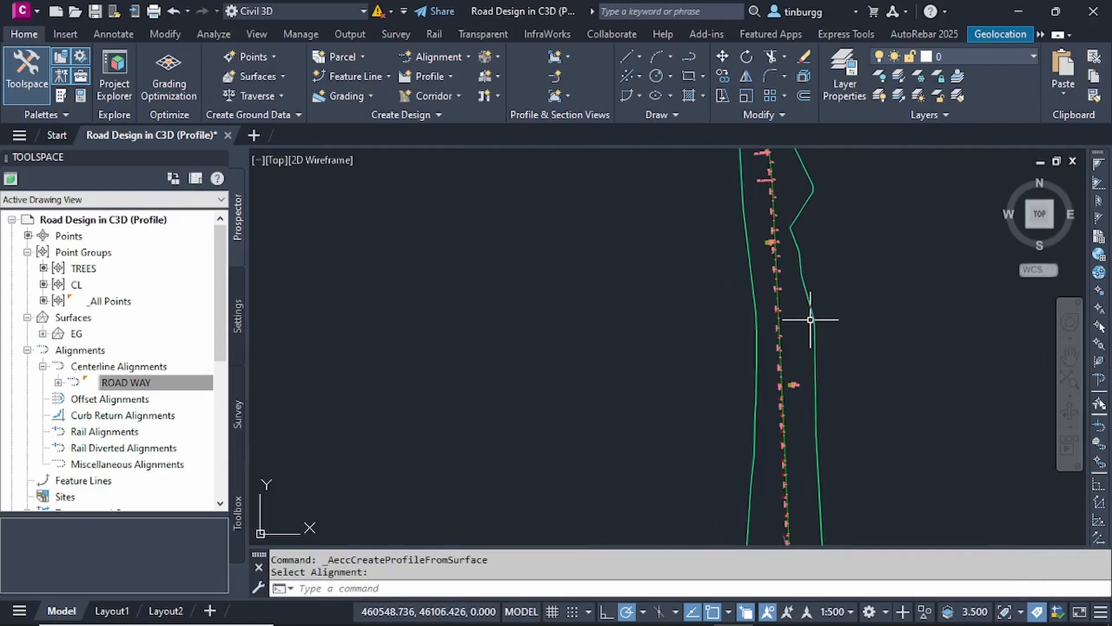
pyautogui.scroll(-1, 811, 319)
pyautogui.moveTo(888, 377); pyautogui.dragTo(601, 360, button='middle')
pyautogui.moveTo(600, 300); pyautogui.dragTo(548, 301, button='middle')
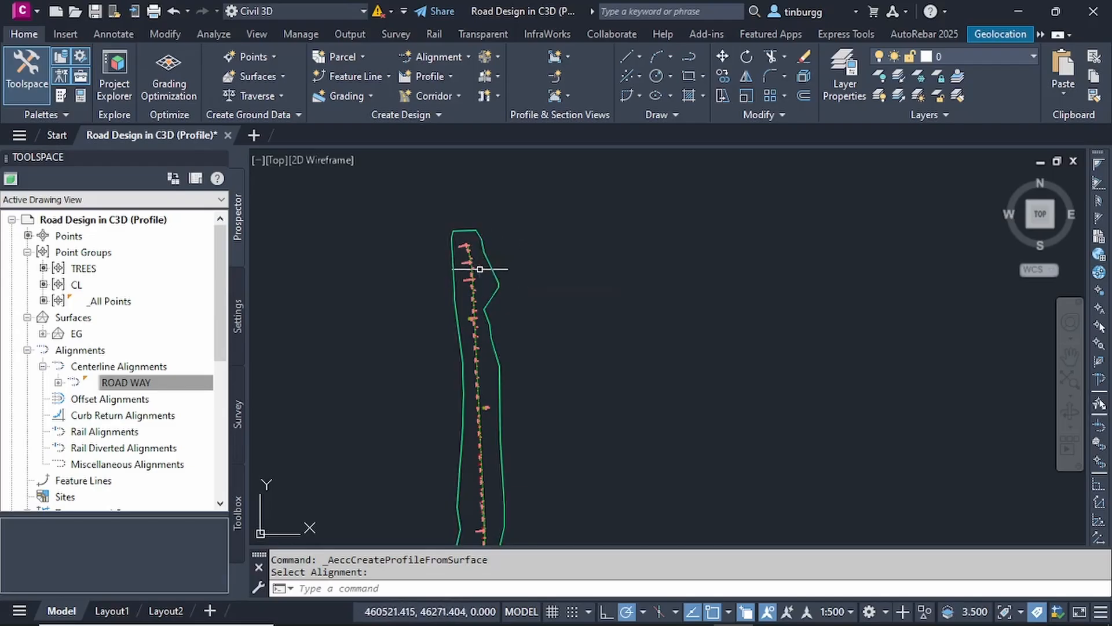
pyautogui.scroll(1, 480, 269)
pyautogui.scroll(-2, 489, 255)
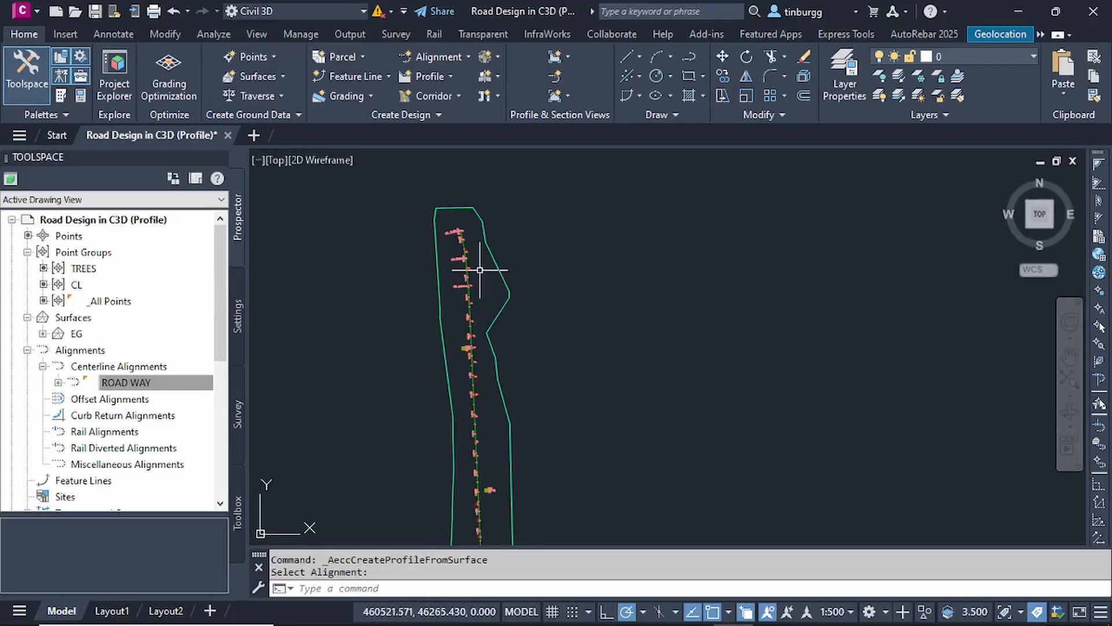
pyautogui.moveTo(561, 260)
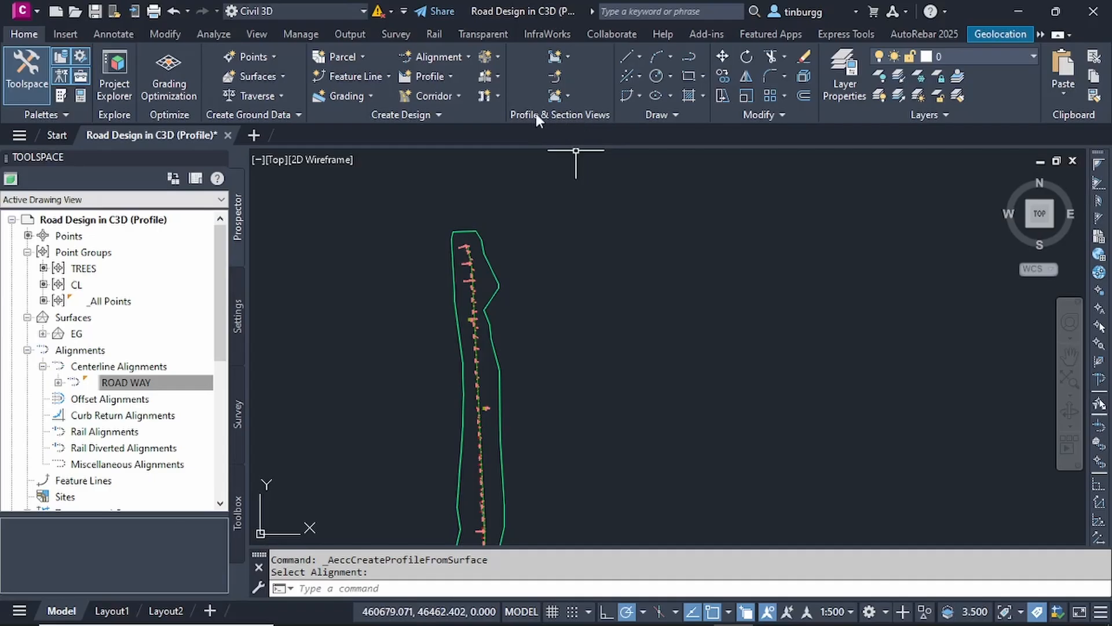
pyautogui.click(568, 54)
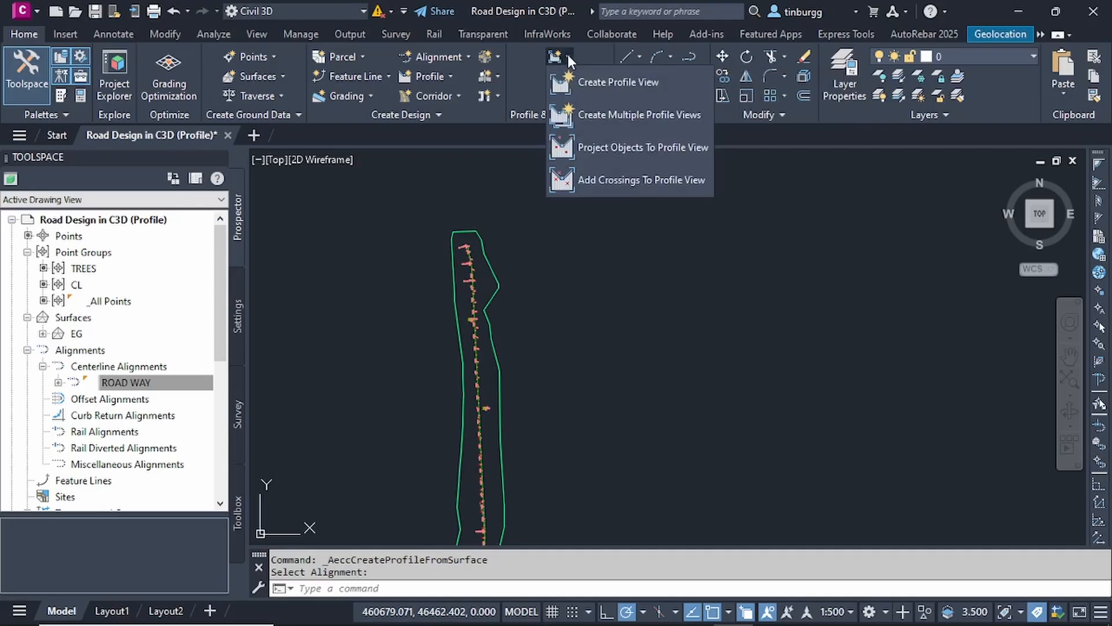
pyautogui.click(619, 82)
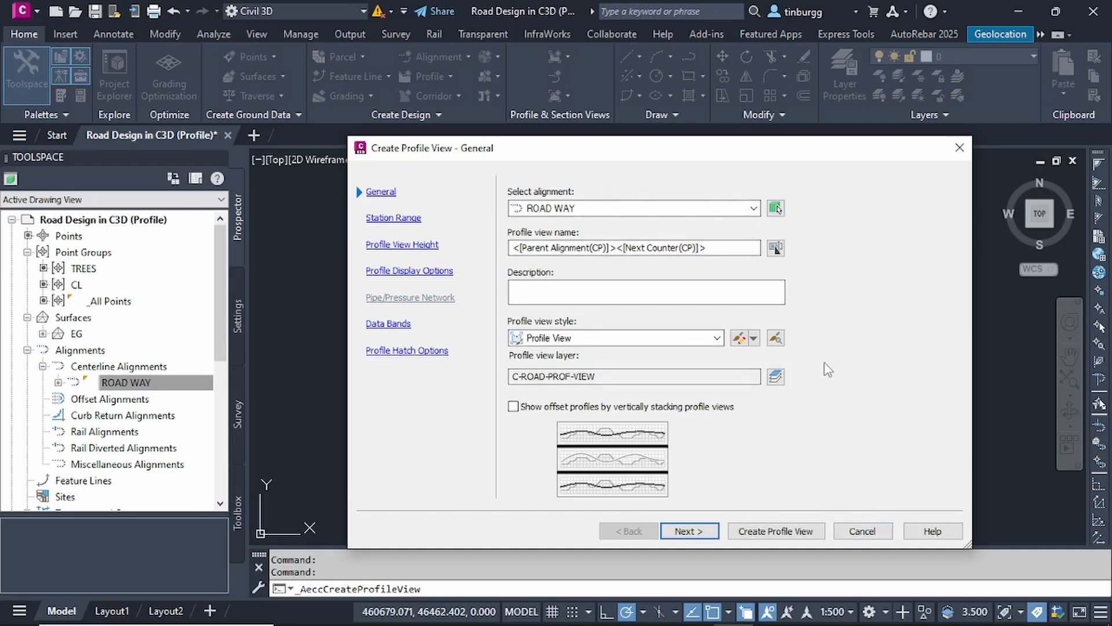
pyautogui.click(863, 530)
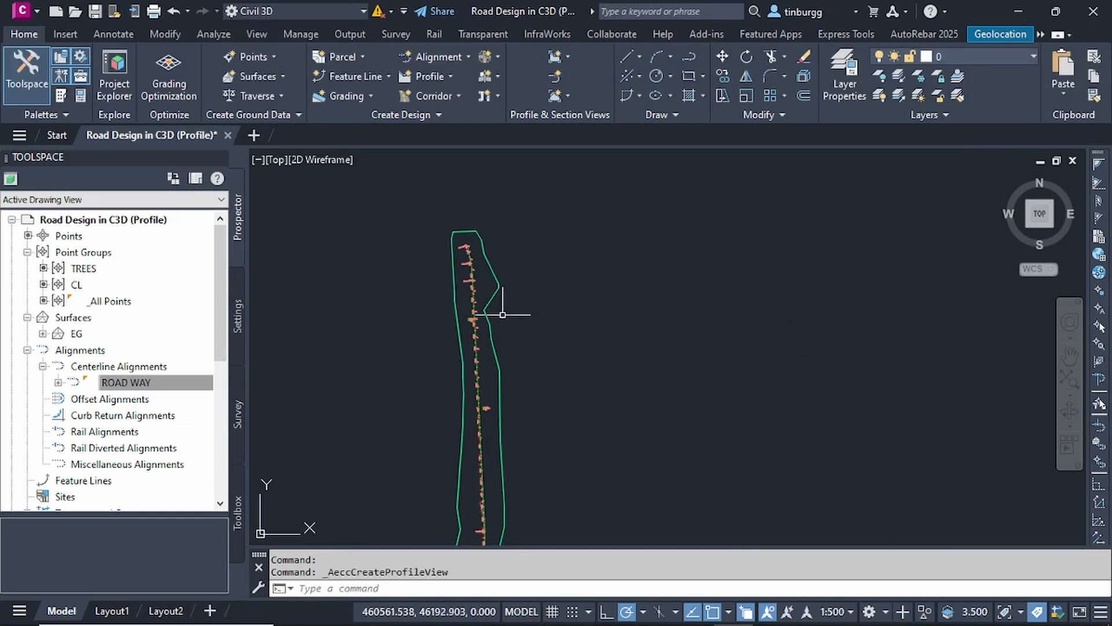
# Step: Review the ROAD WAY profile list in the Create Profile from Surface dialog and leave it without changes
pyautogui.click(444, 74)
pyautogui.click(454, 99)
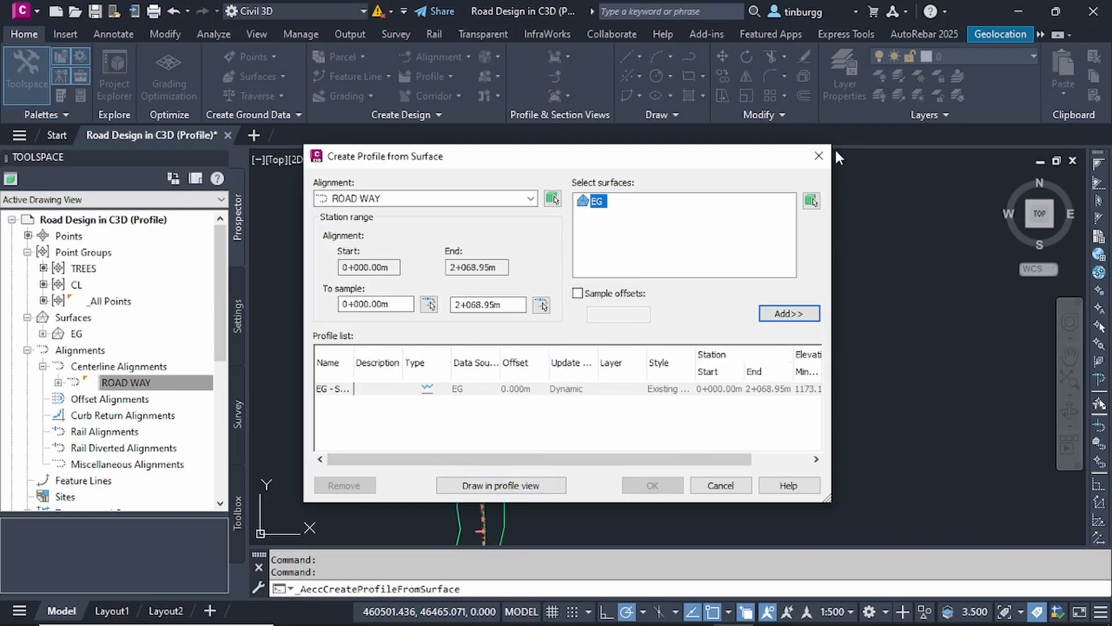
pyautogui.click(720, 485)
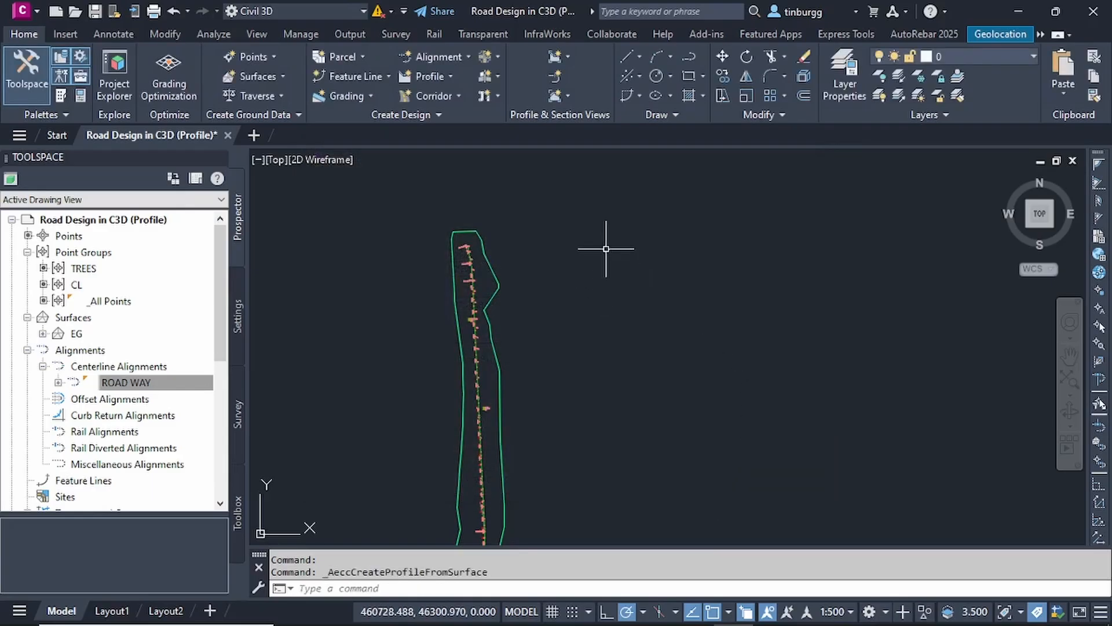
# Step: Start creating a profile view with ROAD WAY as its alignment
pyautogui.scroll(5, 492, 287)
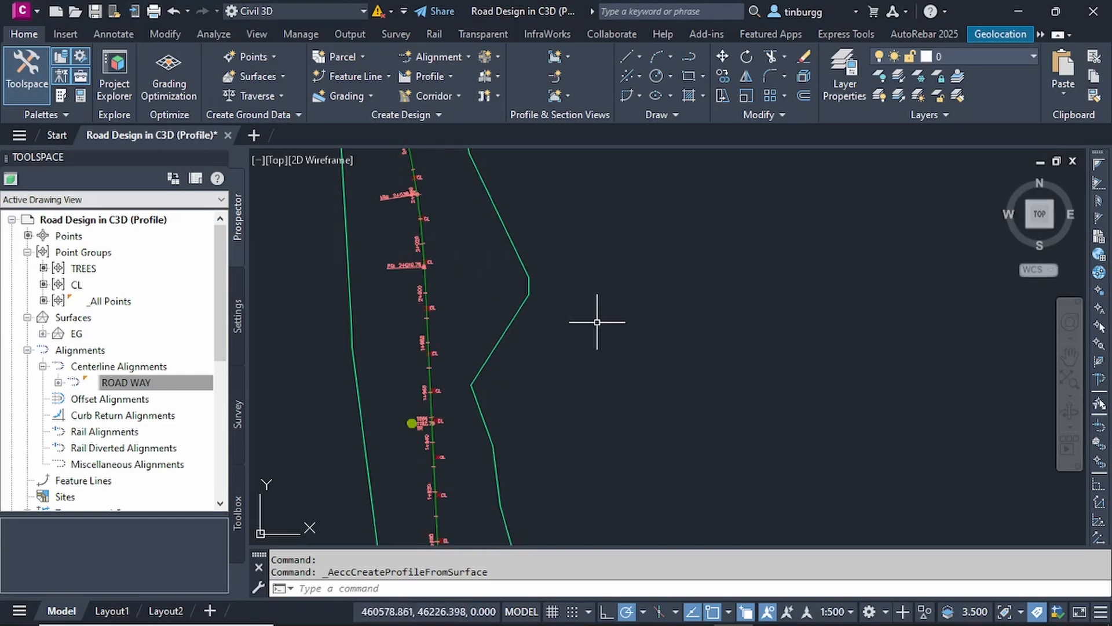
pyautogui.scroll(-4, 599, 323)
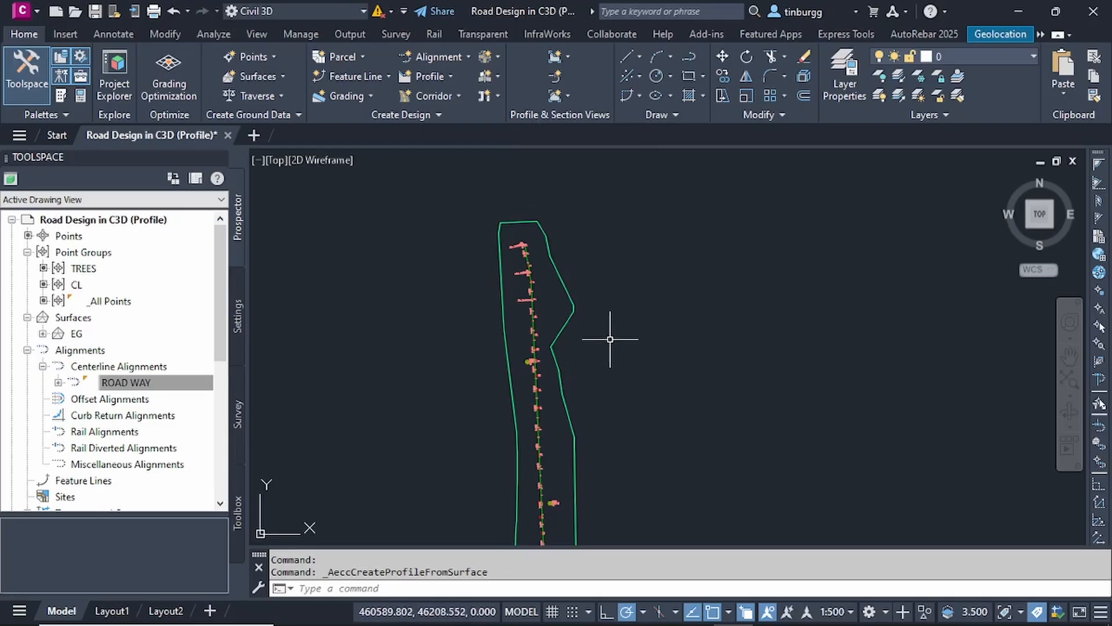
pyautogui.click(569, 56)
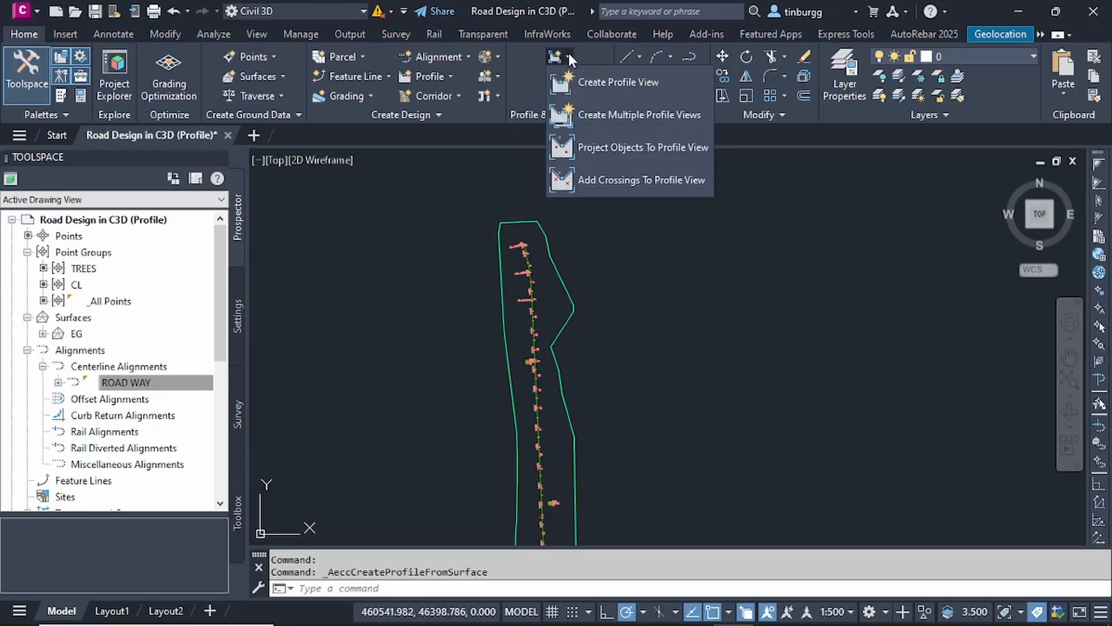
pyautogui.click(606, 81)
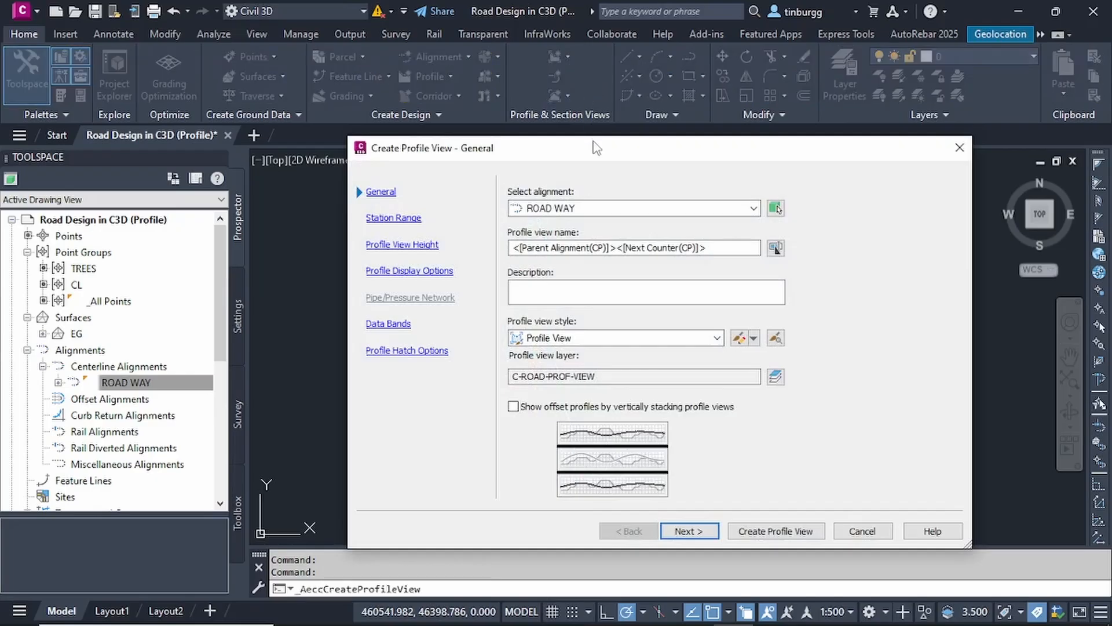
pyautogui.moveTo(599, 149); pyautogui.dragTo(532, 115)
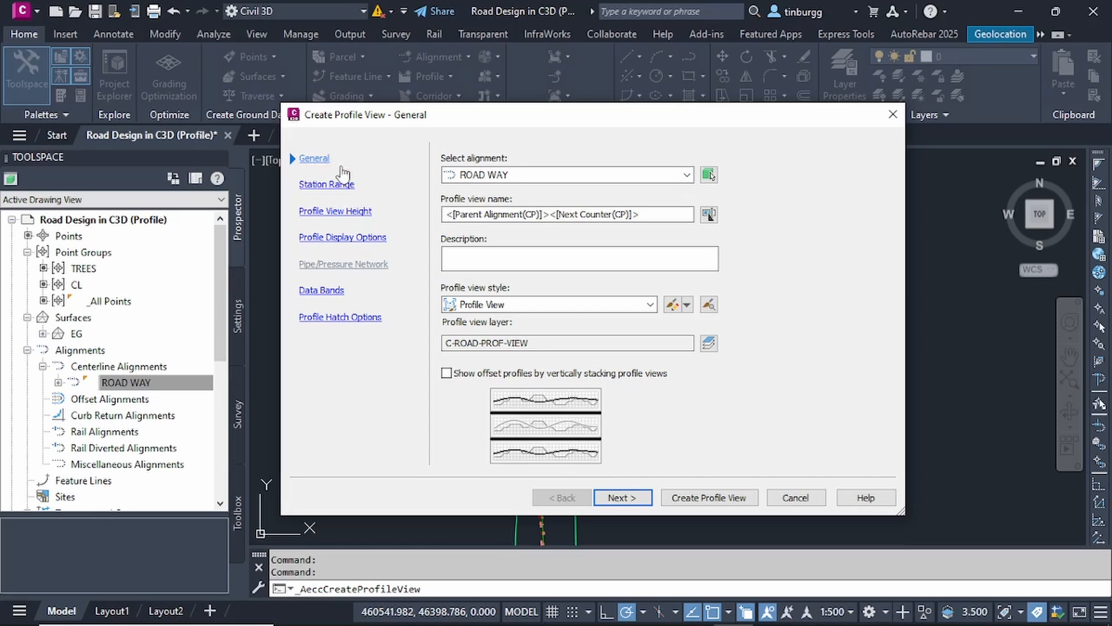
pyautogui.click(686, 175)
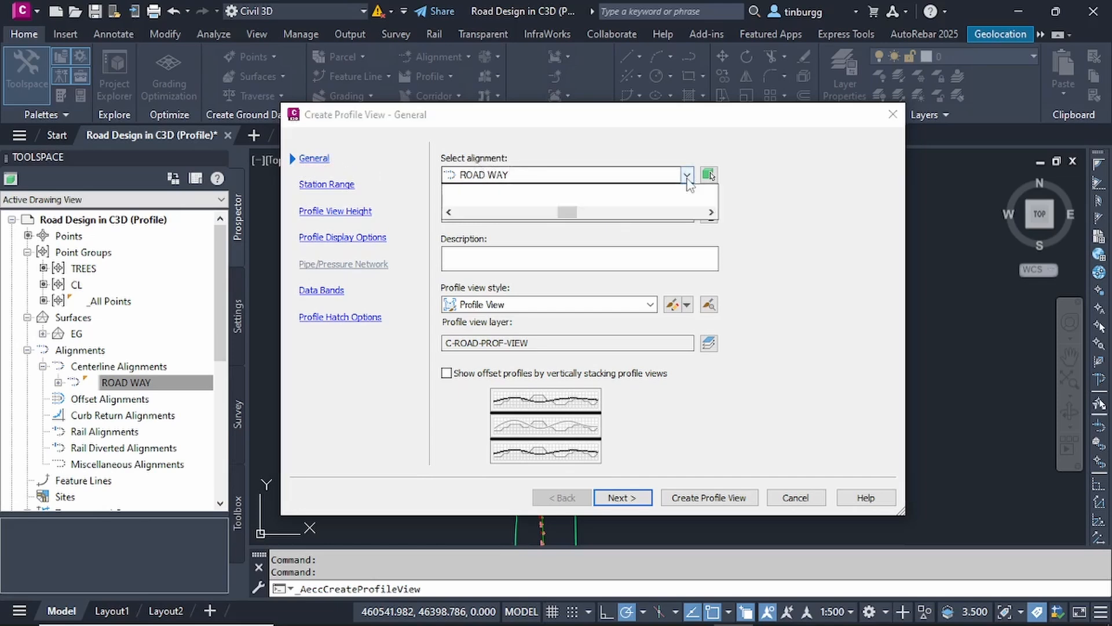
pyautogui.click(687, 179)
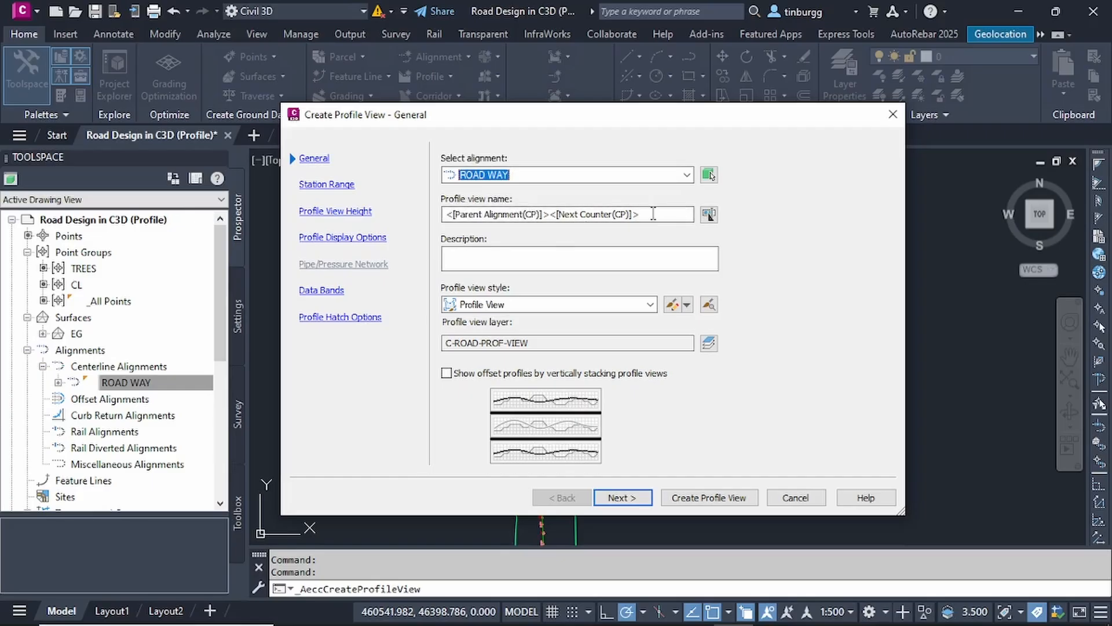
# Step: Keep the default name template, empty description and Profile View style in the general settings, and continue to the station range
pyautogui.click(650, 214)
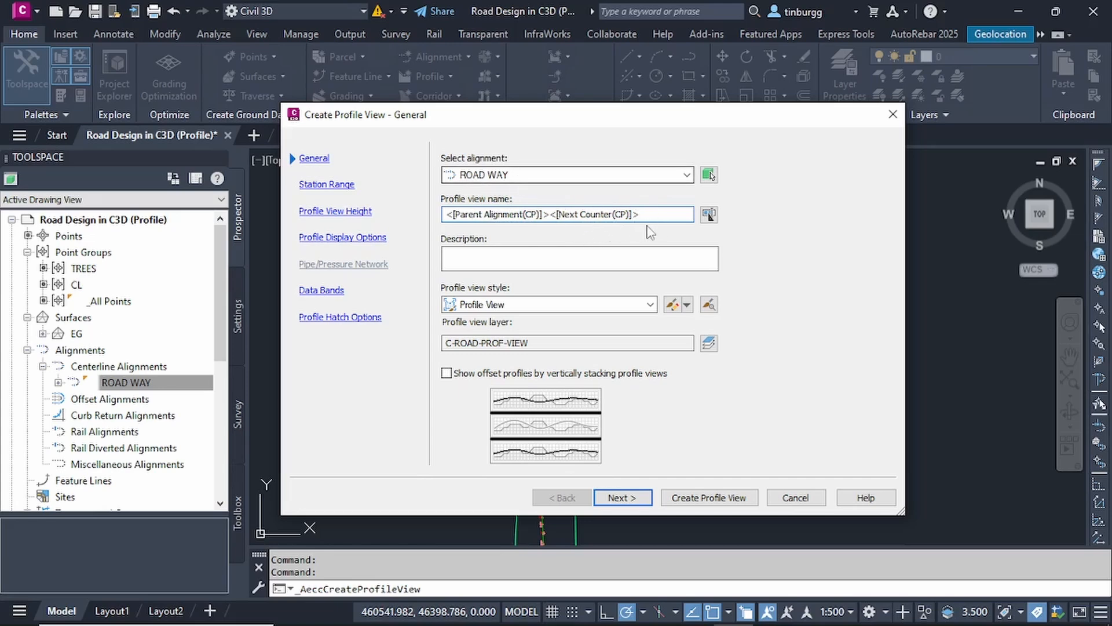
pyautogui.click(474, 256)
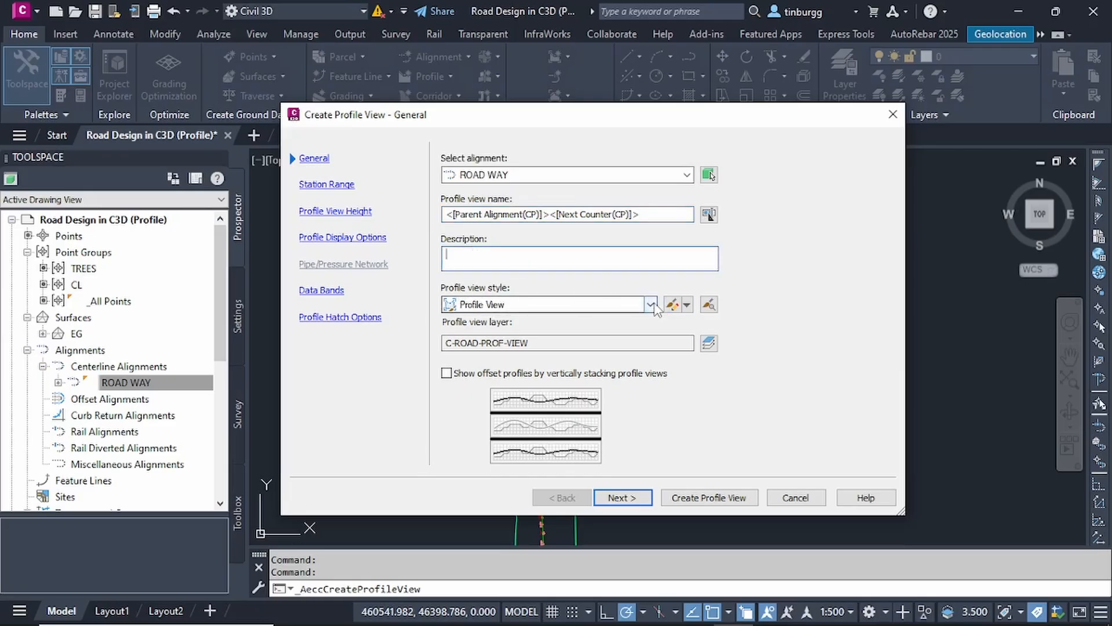
pyautogui.click(651, 304)
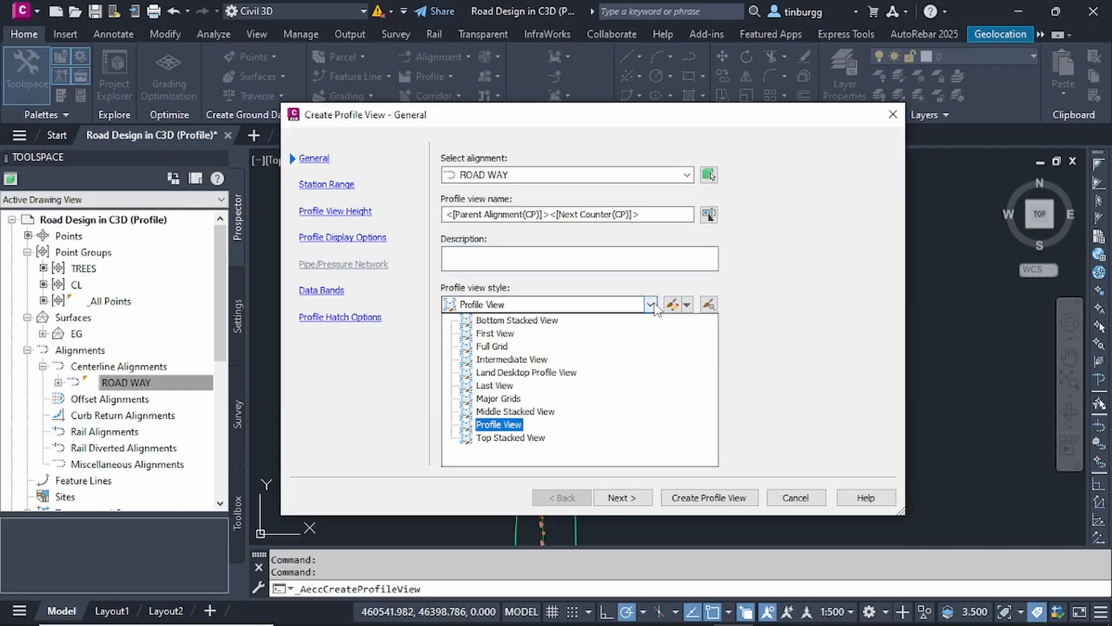
pyautogui.click(656, 307)
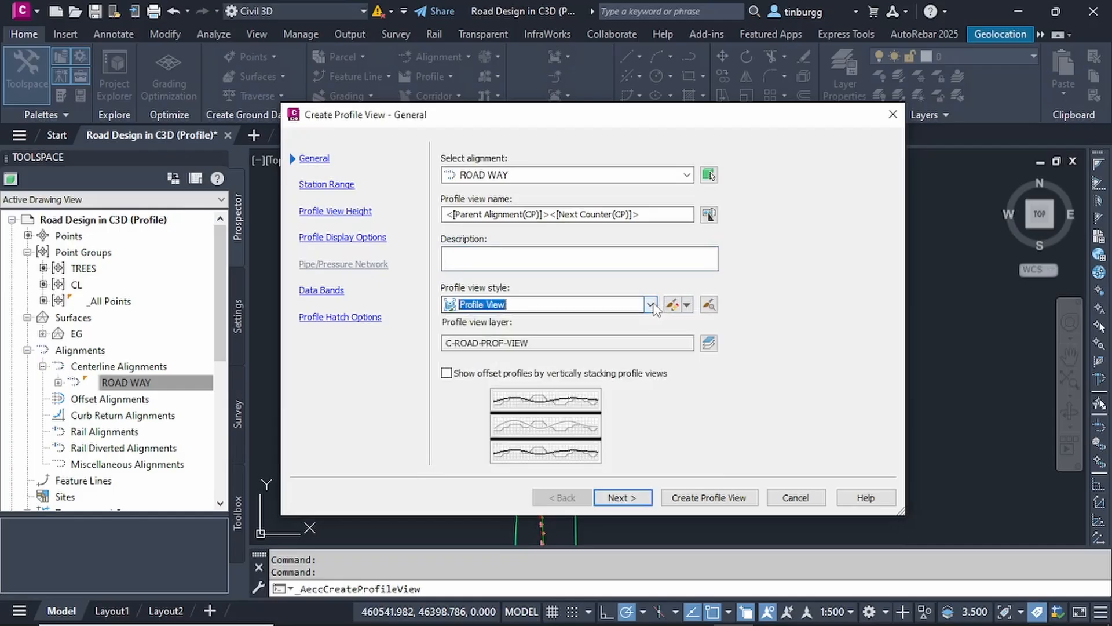
pyautogui.click(537, 308)
pyautogui.click(560, 306)
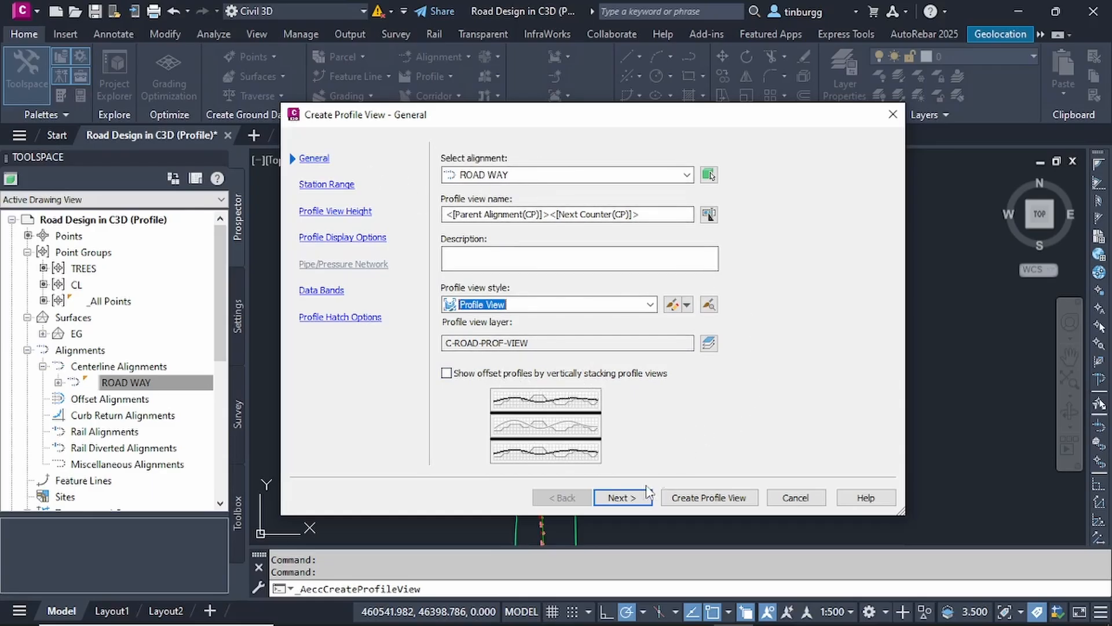
pyautogui.click(615, 496)
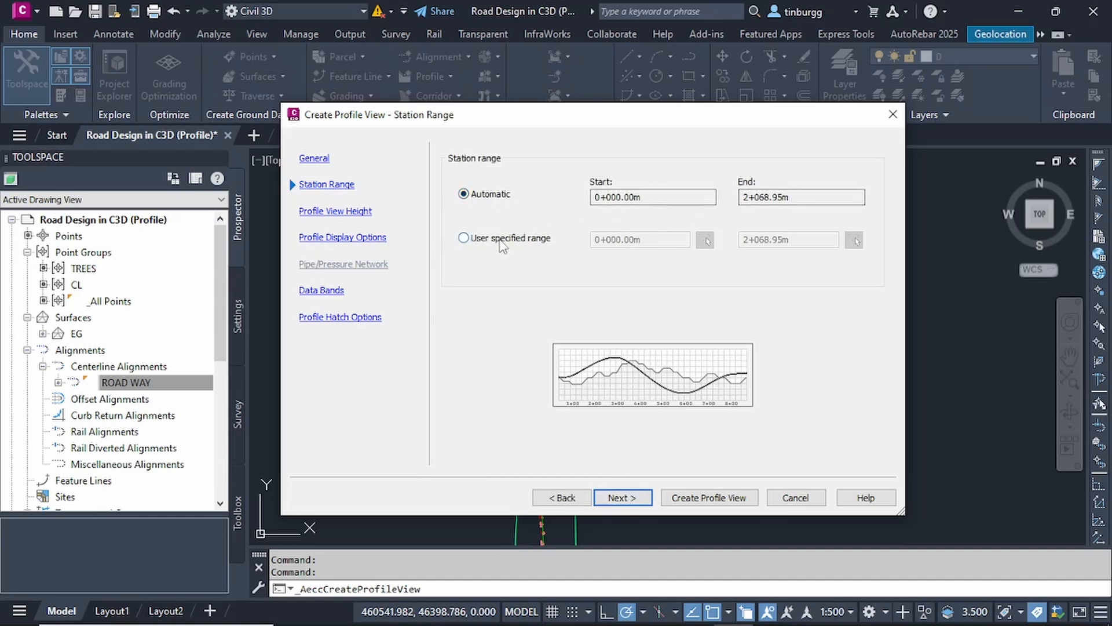
# Step: Set the station range to Automatic after trying a user-specified range, and accept the automatic profile view height
pyautogui.click(463, 239)
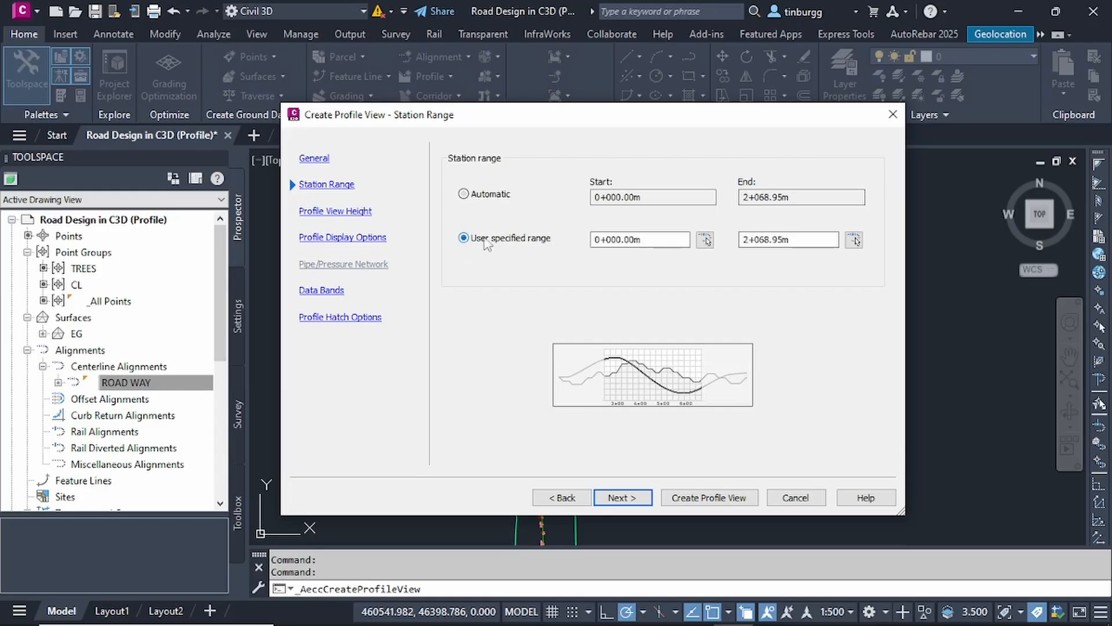
pyautogui.click(820, 240)
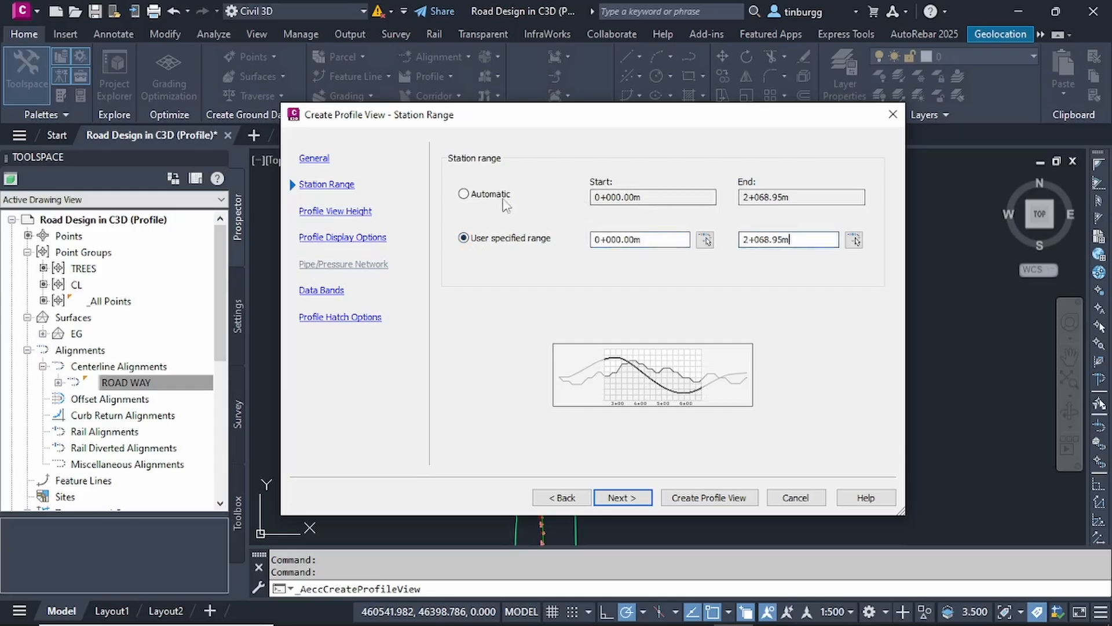
pyautogui.click(466, 194)
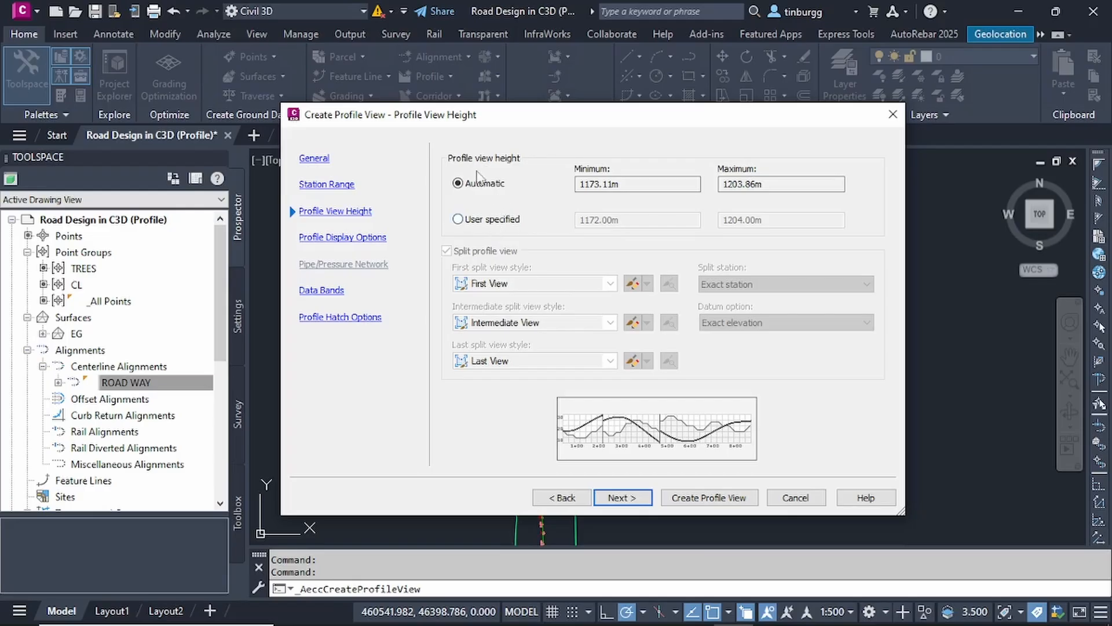
pyautogui.click(616, 499)
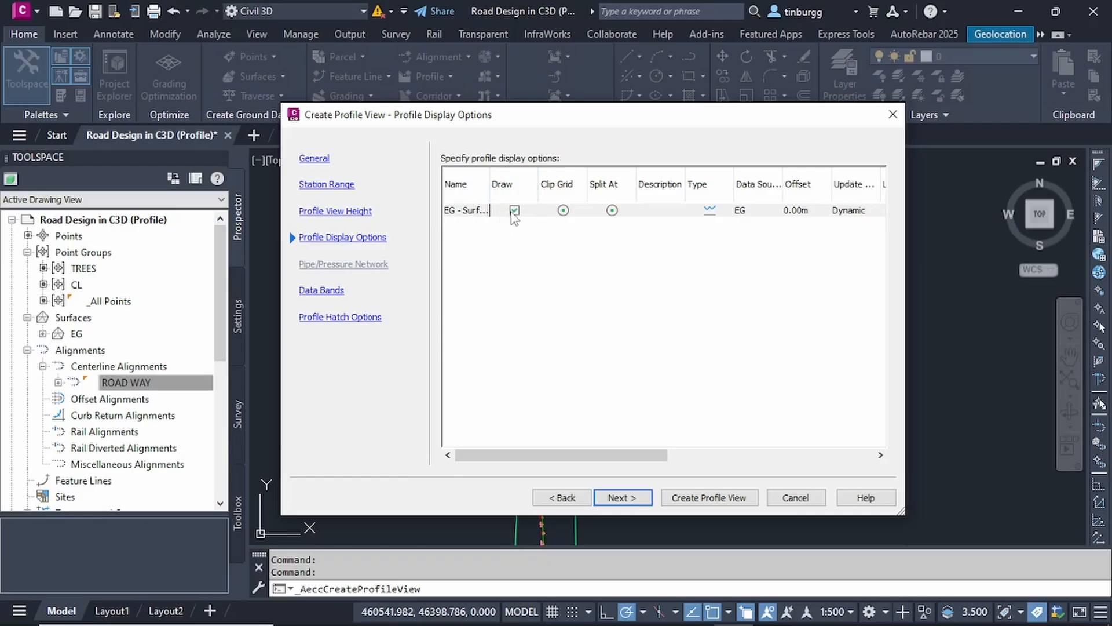
# Step: Keep the EG surface profile drawn and accept the EG-FG Elevations and Stations band set at the bottom of the profile view
pyautogui.click(515, 212)
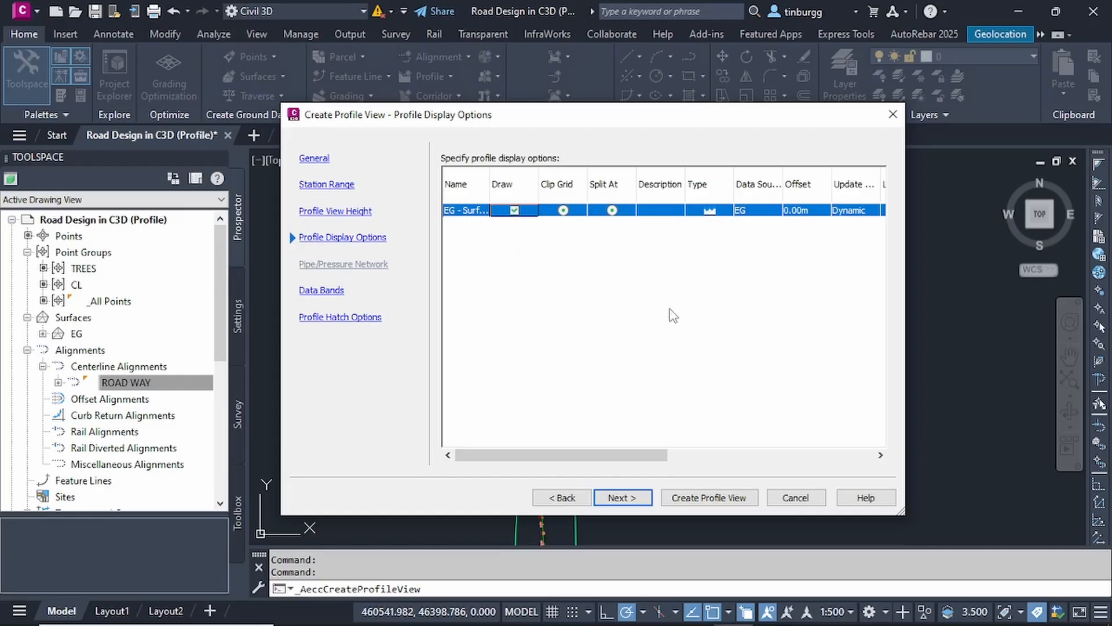
pyautogui.click(620, 499)
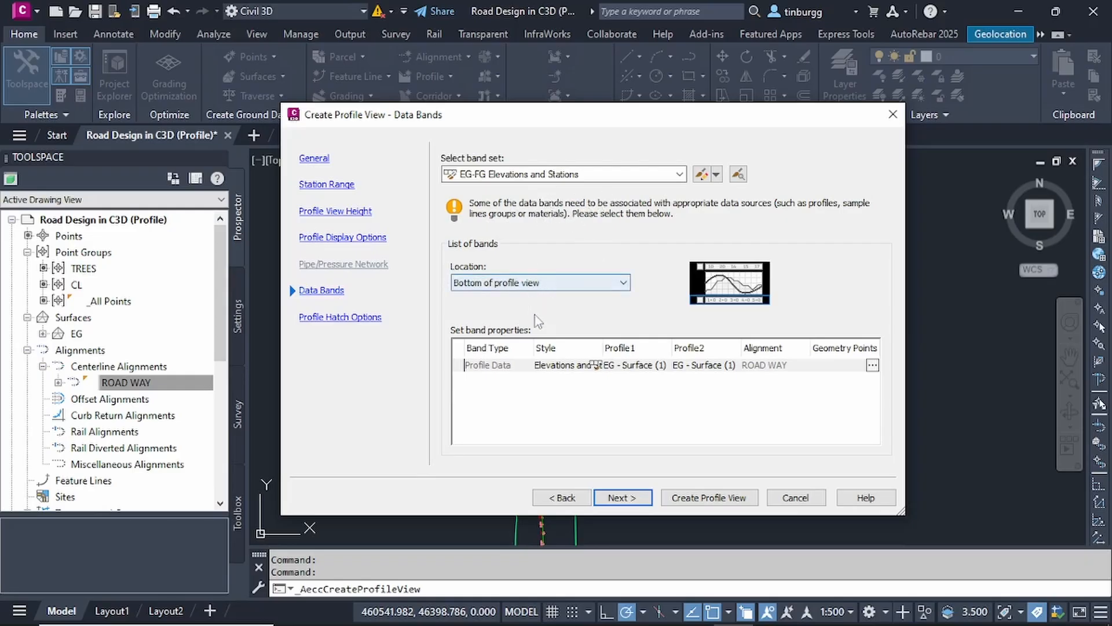
pyautogui.click(620, 499)
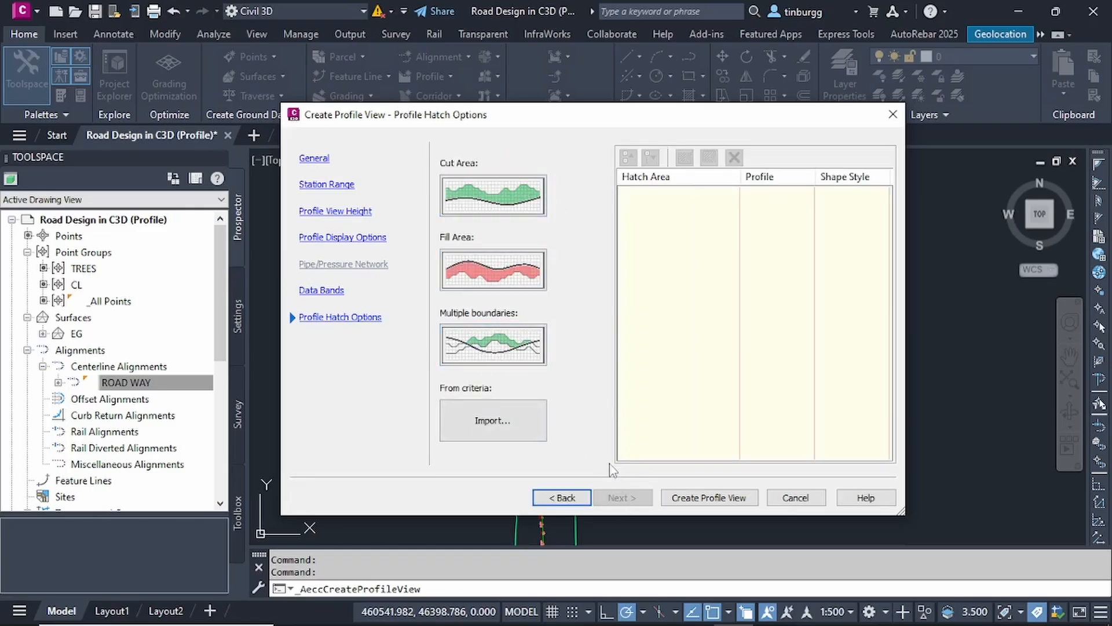
# Step: Create the profile view without hatching and place its origin in the empty area east of the alignment's northern stretch
pyautogui.click(709, 499)
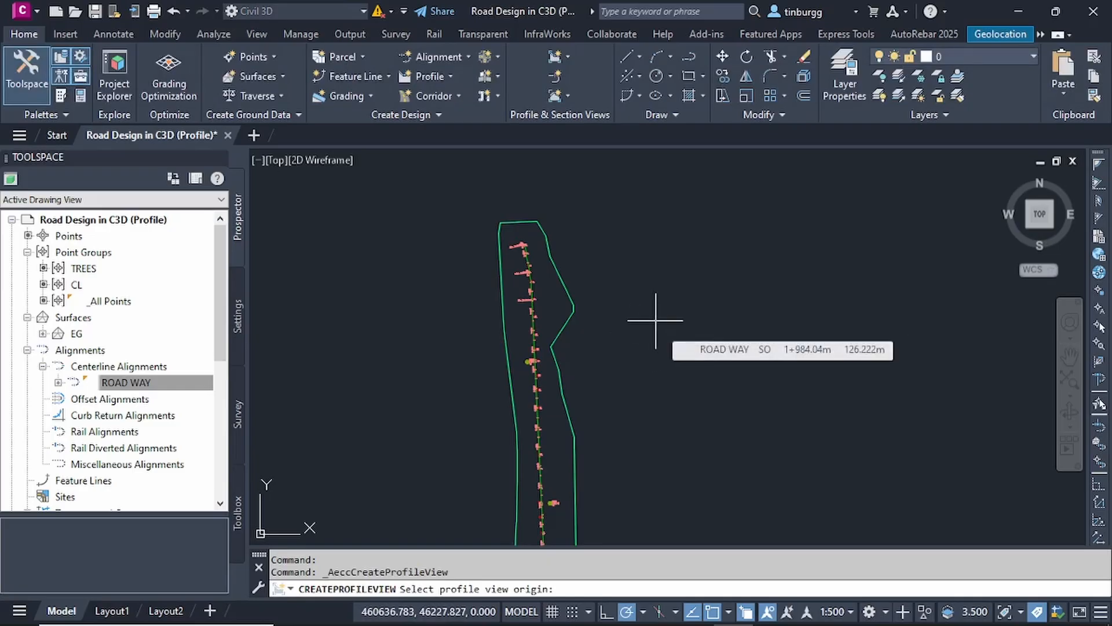
pyautogui.scroll(-3, 656, 320)
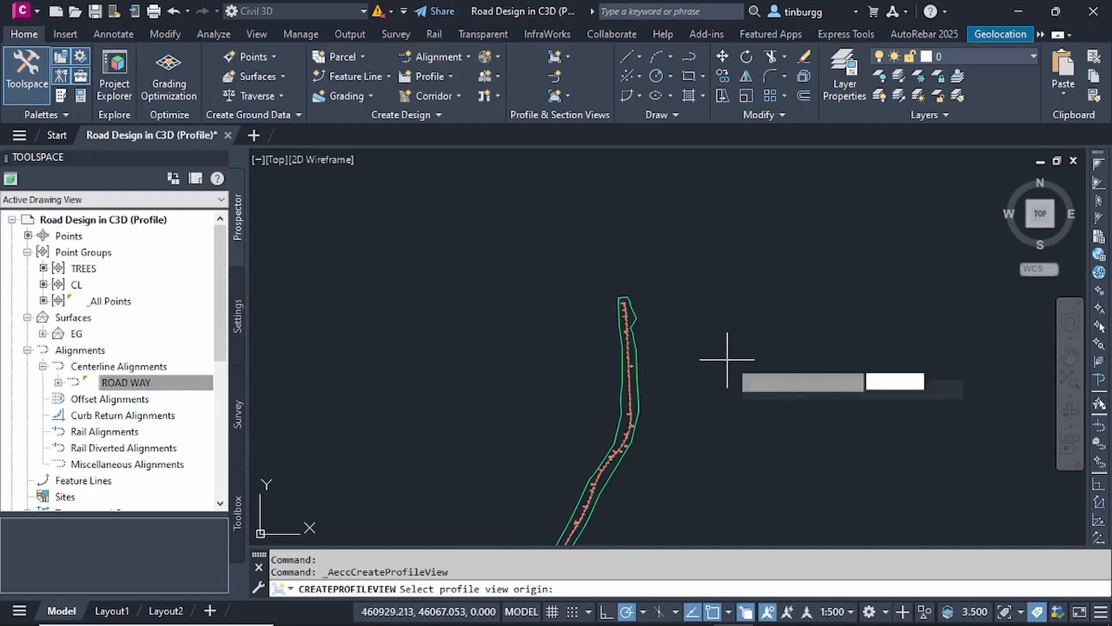
pyautogui.moveTo(721, 360); pyautogui.dragTo(641, 335, button='middle')
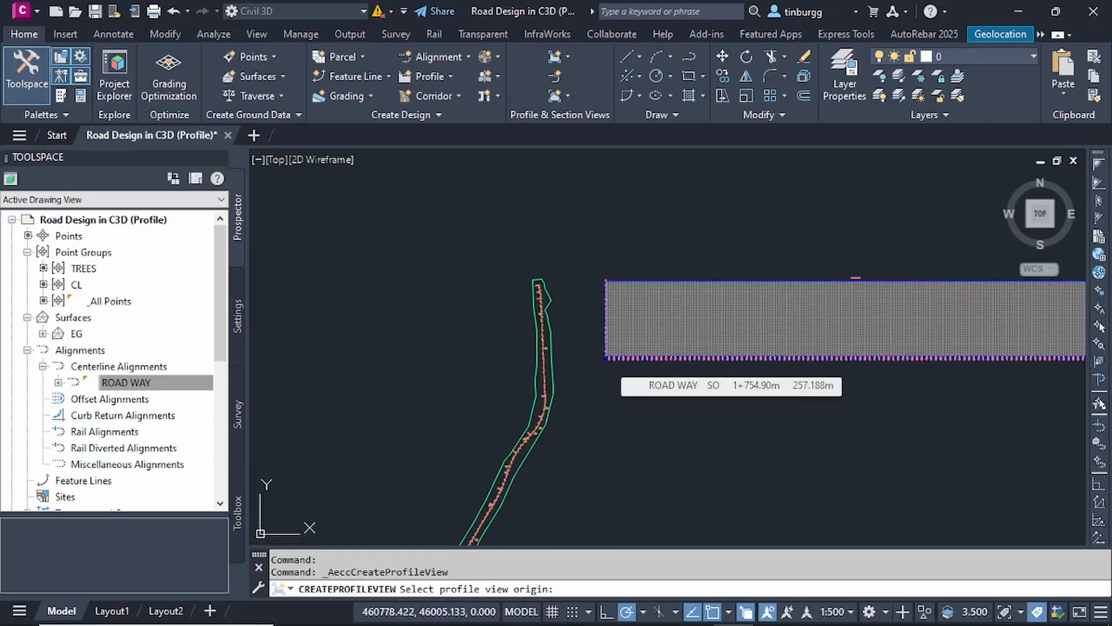
pyautogui.click(604, 356)
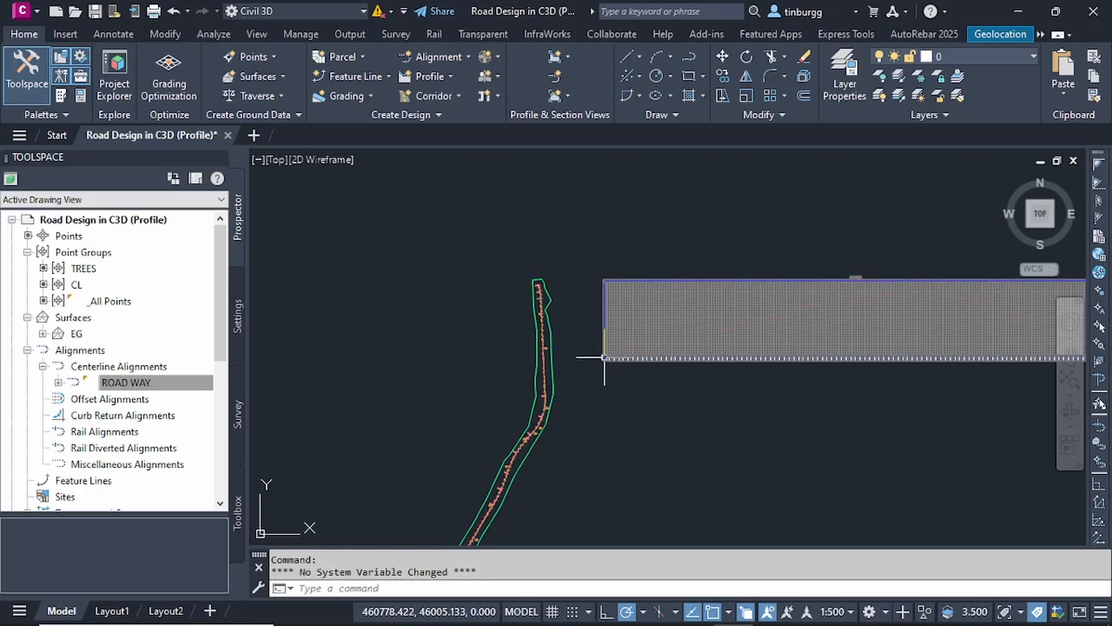
# Step: Examine the new ROAD WAY profile view, including its existing ground line, grid, title and the elevation and station band
pyautogui.scroll(6, 830, 311)
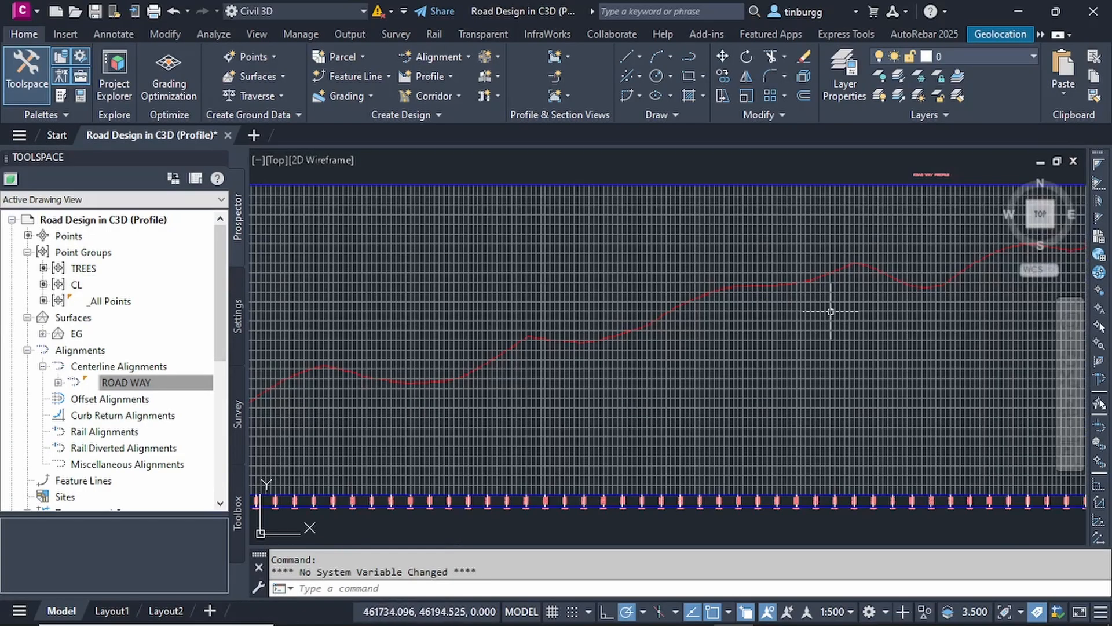
pyautogui.scroll(-6, 831, 311)
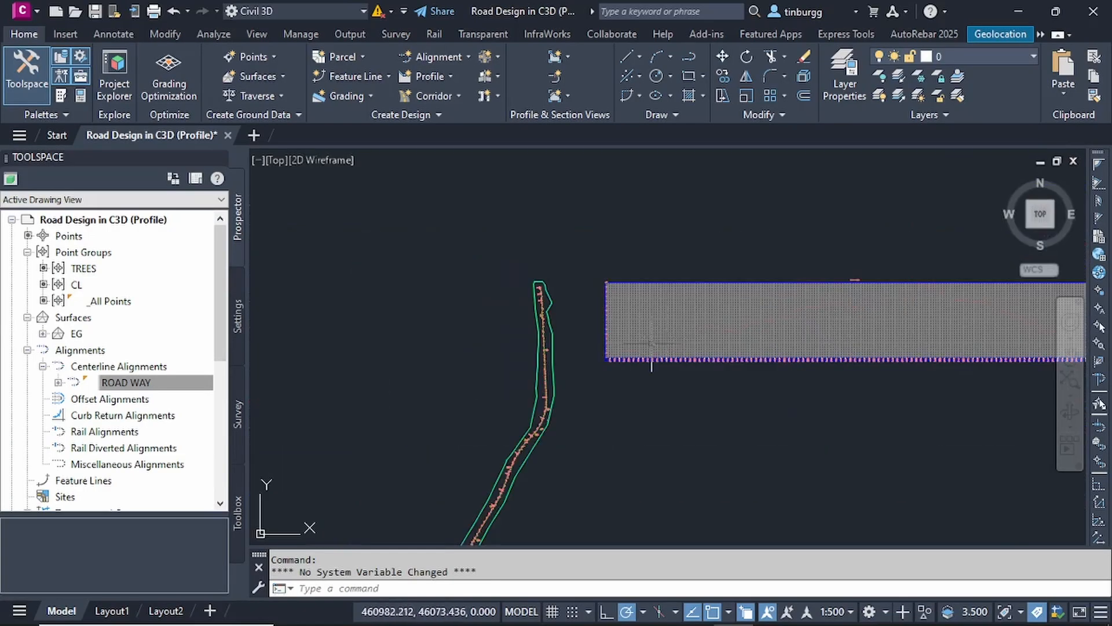
pyautogui.scroll(6, 651, 344)
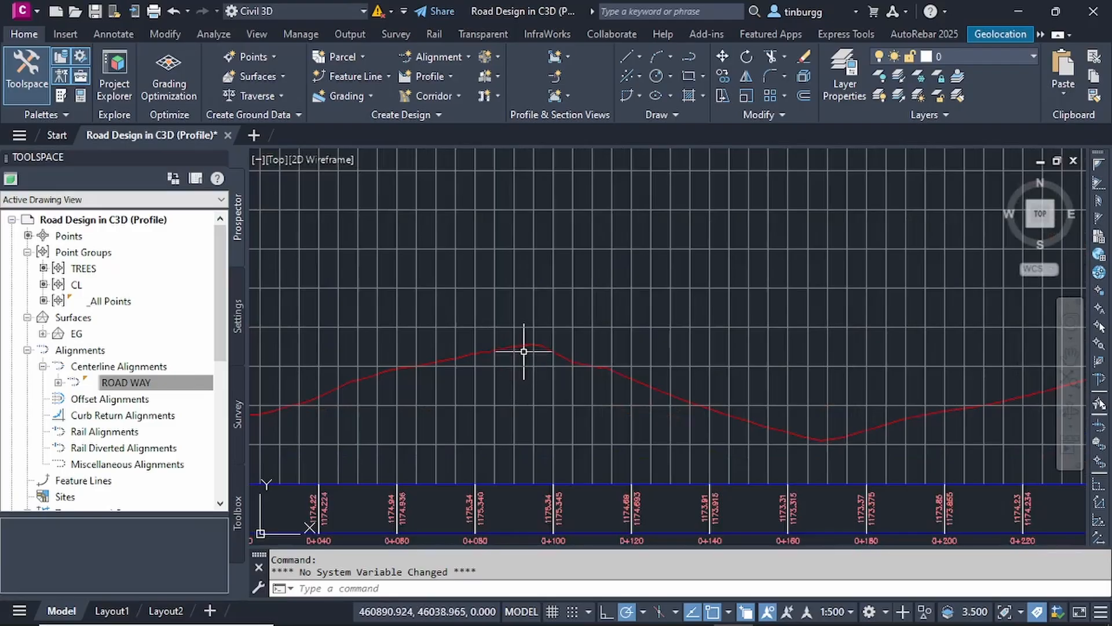
pyautogui.scroll(4, 524, 351)
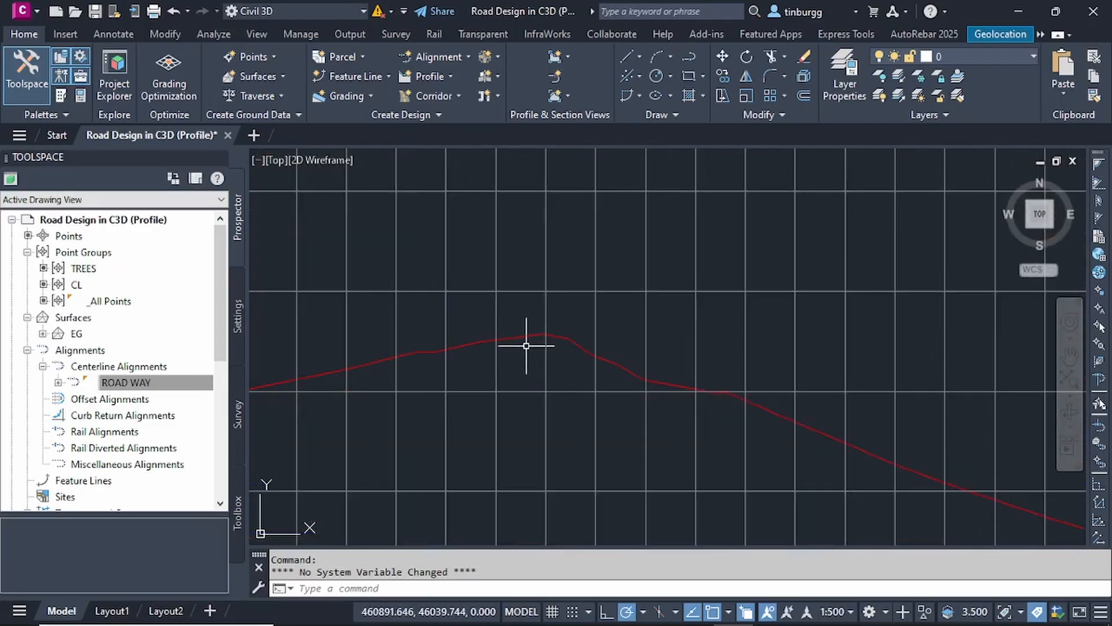
pyautogui.moveTo(522, 337)
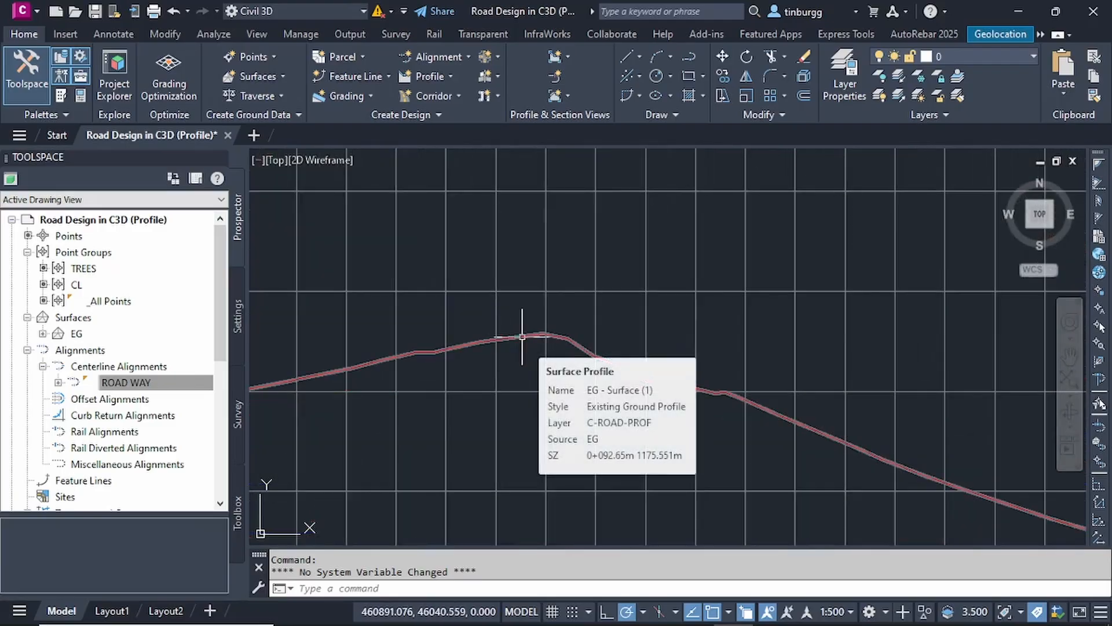
pyautogui.scroll(-6, 523, 336)
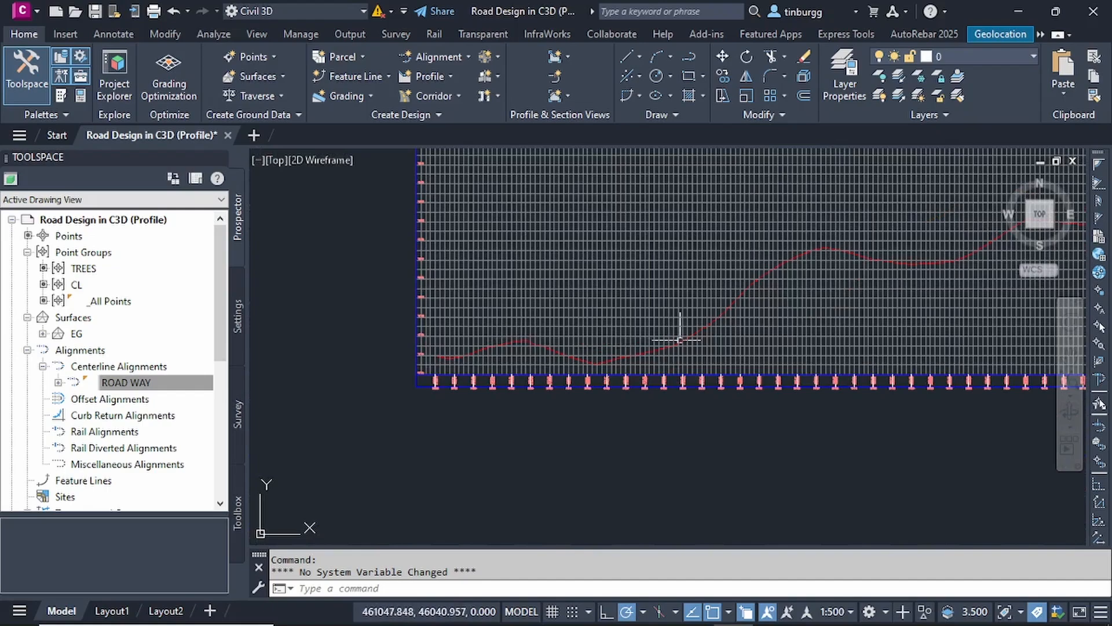
pyautogui.scroll(3, 633, 393)
pyautogui.moveTo(715, 360); pyautogui.dragTo(619, 384, button='middle')
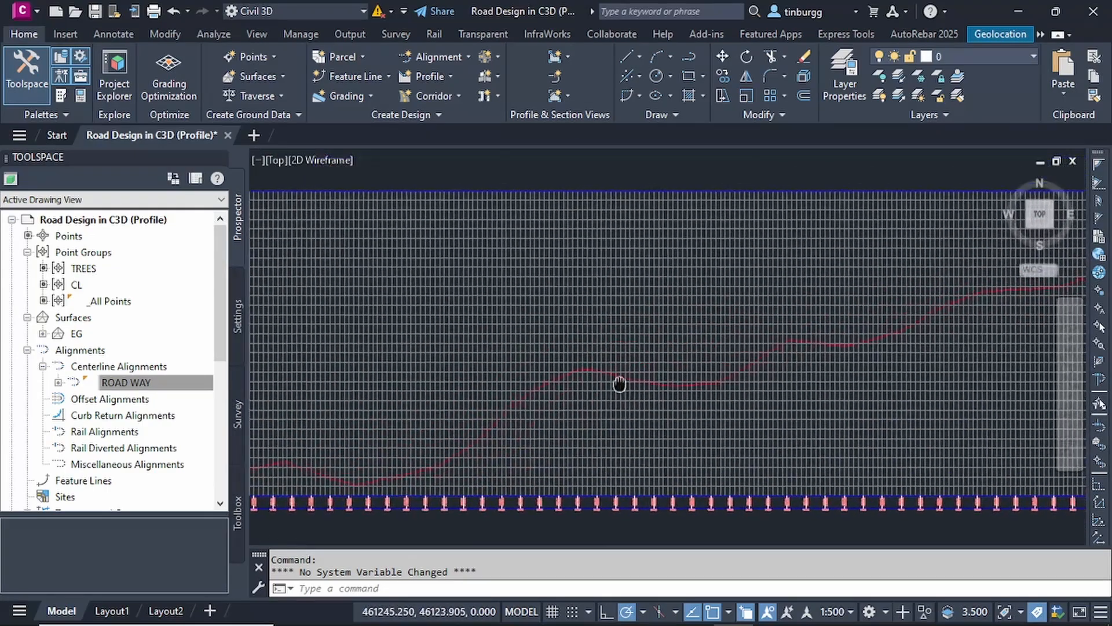
pyautogui.scroll(-5, 773, 363)
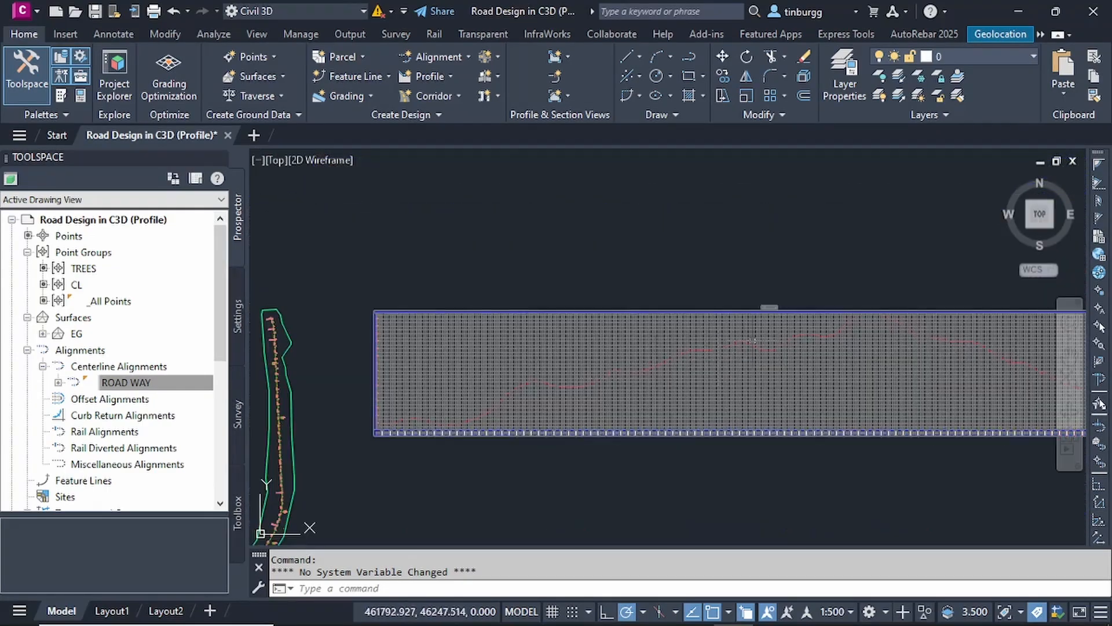
pyautogui.scroll(3, 753, 341)
pyautogui.scroll(2, 777, 276)
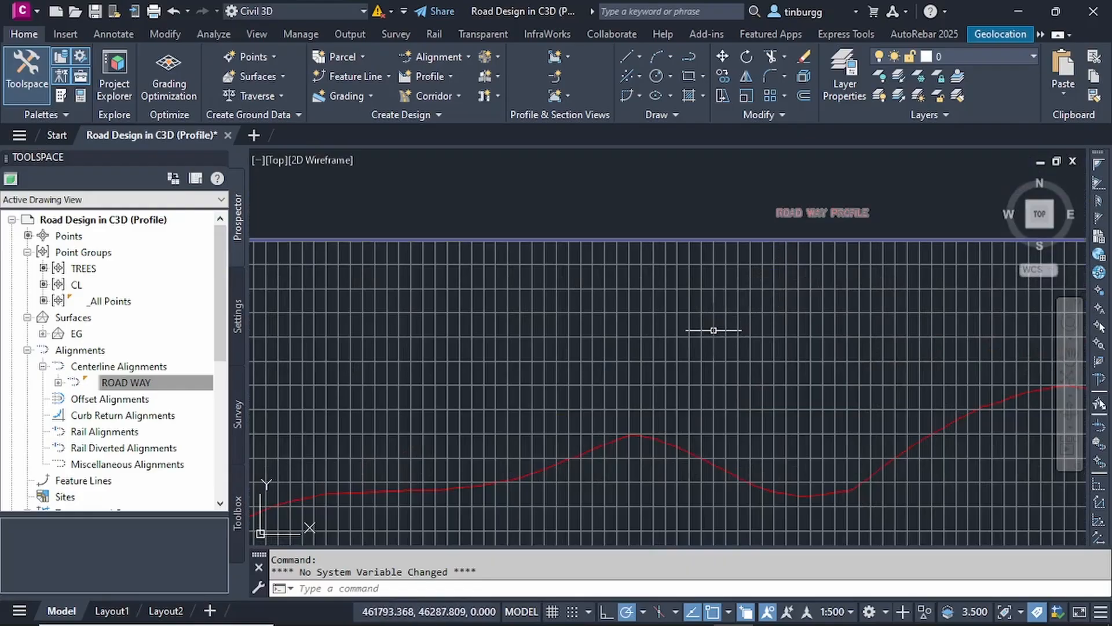
pyautogui.scroll(-3, 583, 336)
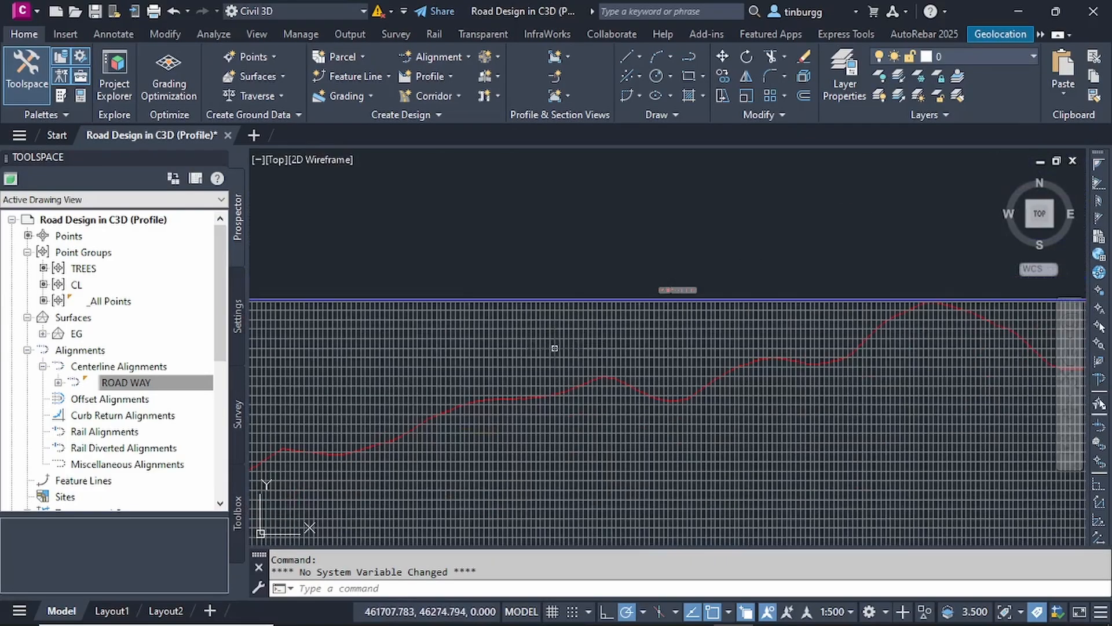
pyautogui.scroll(3, 645, 315)
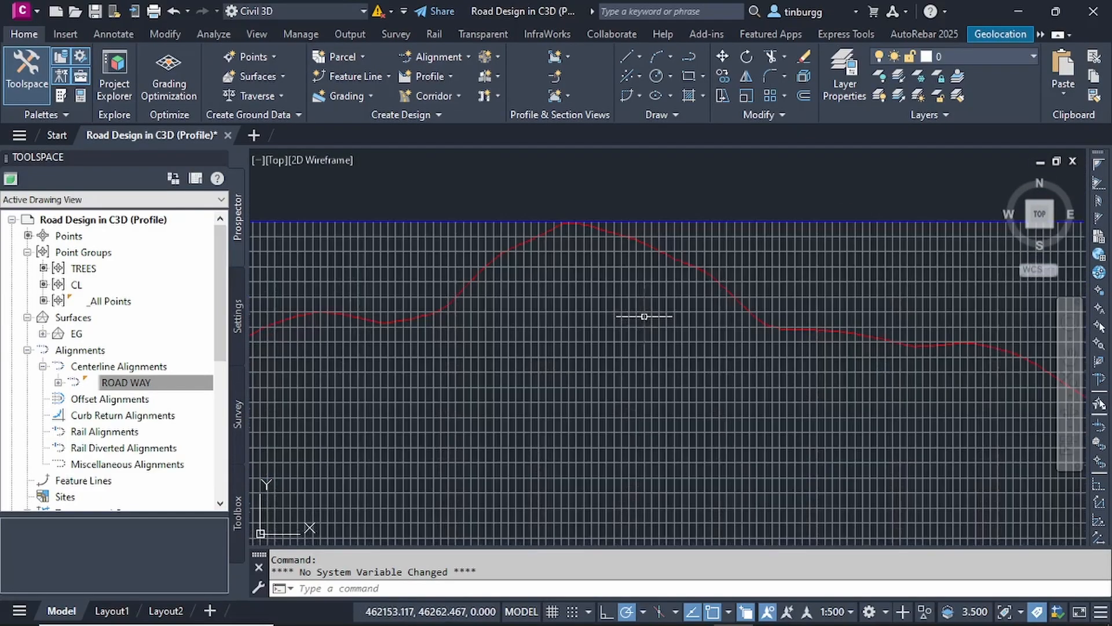
# Step: Inspect the existing ground line along the upper part of the profile view and read the view's title
pyautogui.scroll(2, 596, 233)
pyautogui.scroll(-3, 698, 315)
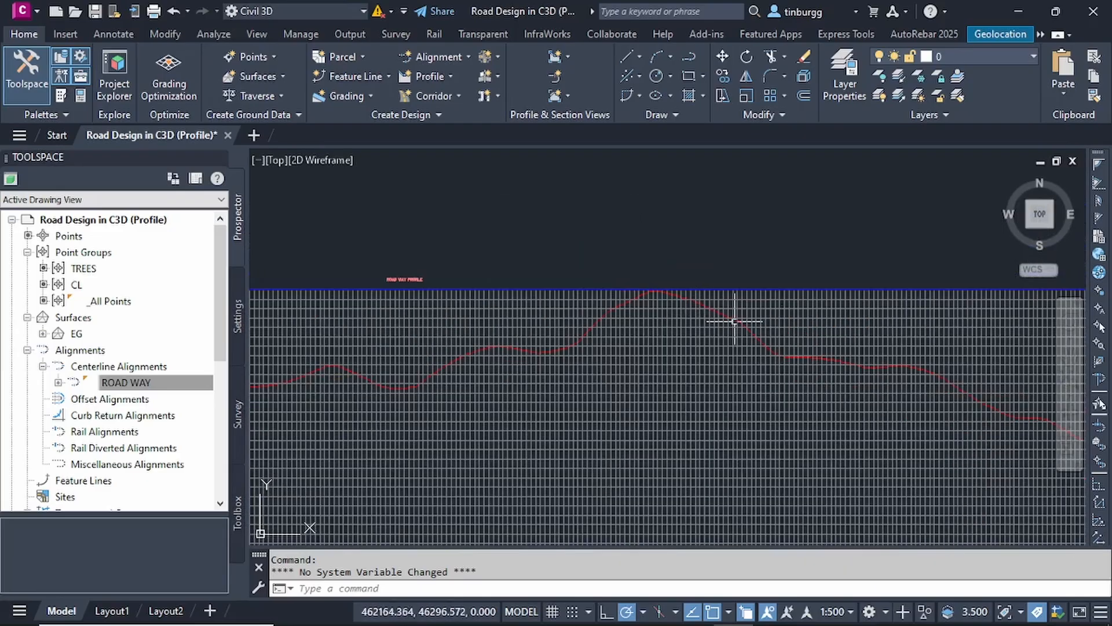
pyautogui.moveTo(894, 394); pyautogui.dragTo(789, 293, button='middle')
pyautogui.scroll(-3, 891, 298)
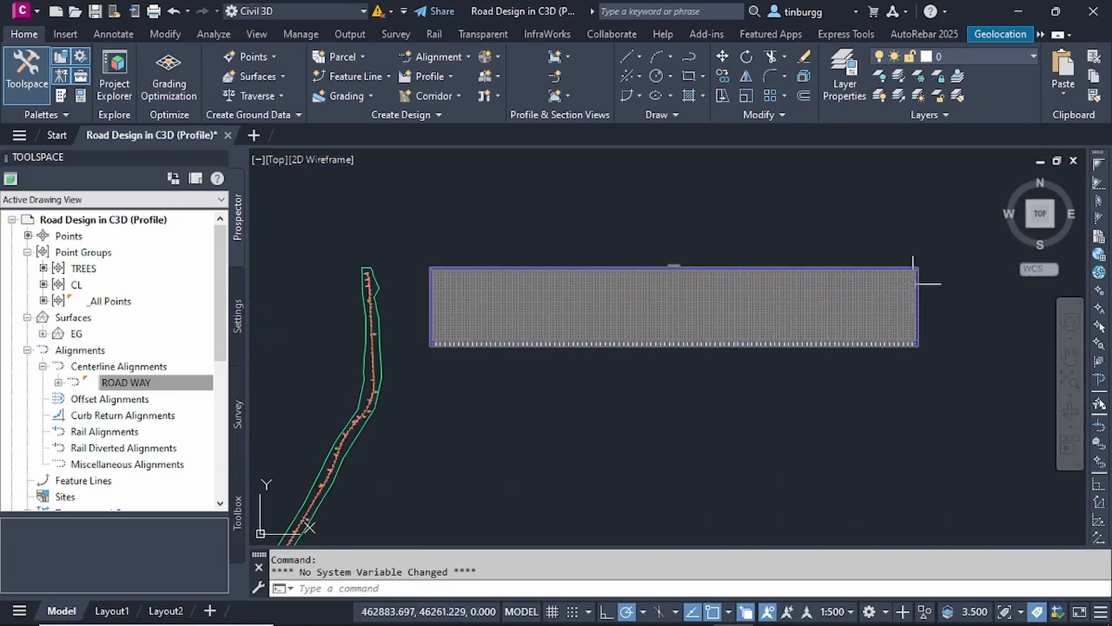
pyautogui.scroll(3, 891, 298)
pyautogui.scroll(3, 781, 322)
pyautogui.scroll(2, 638, 406)
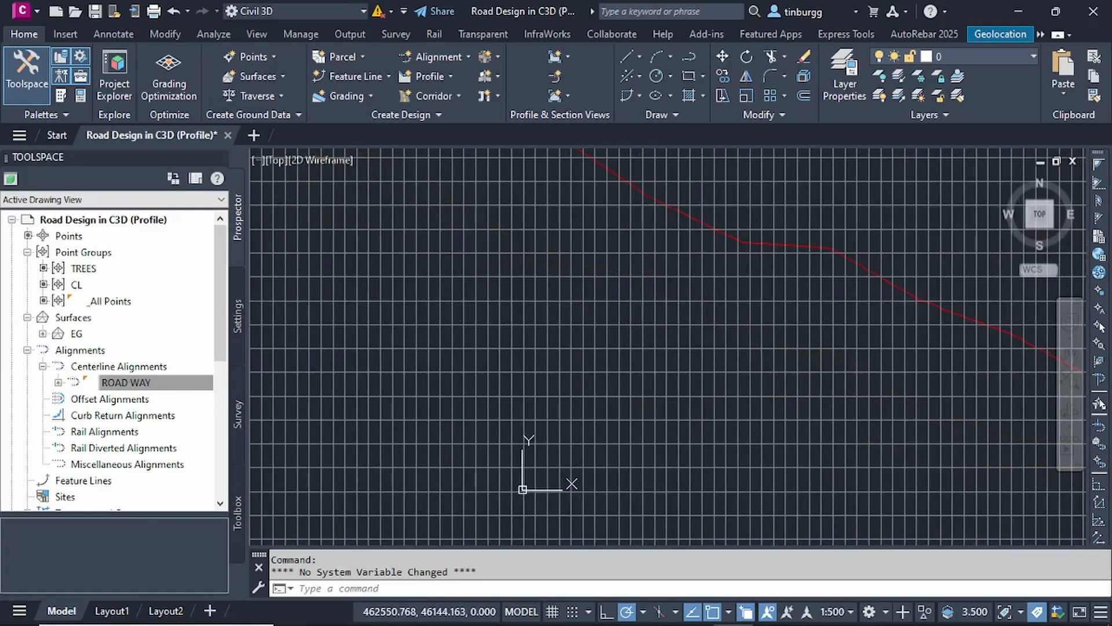
pyautogui.scroll(-4, 548, 330)
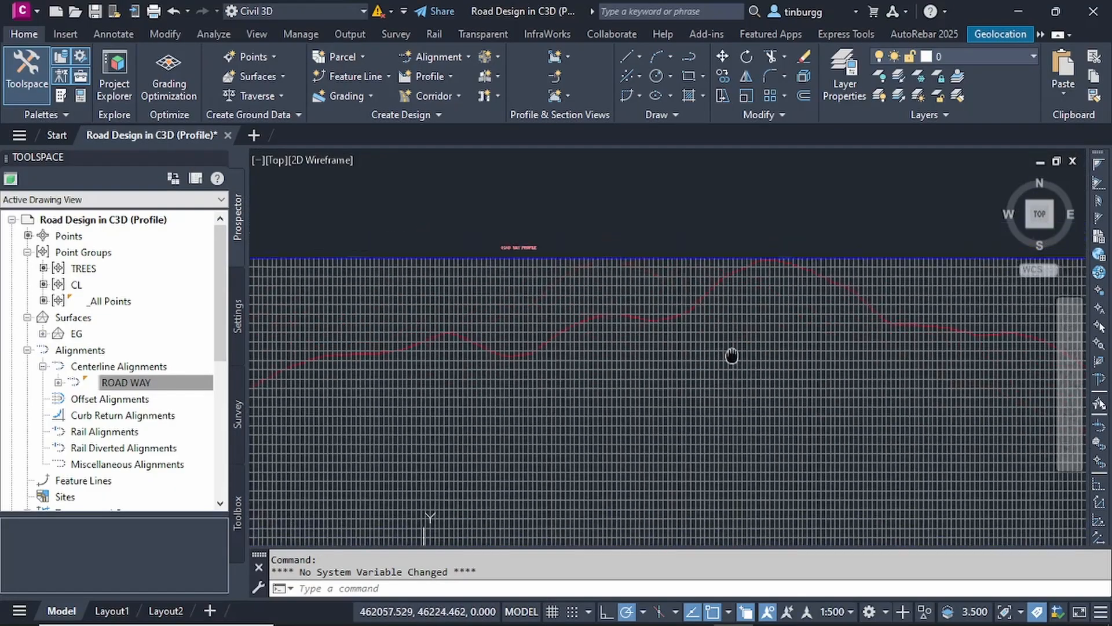
pyautogui.scroll(6, 695, 249)
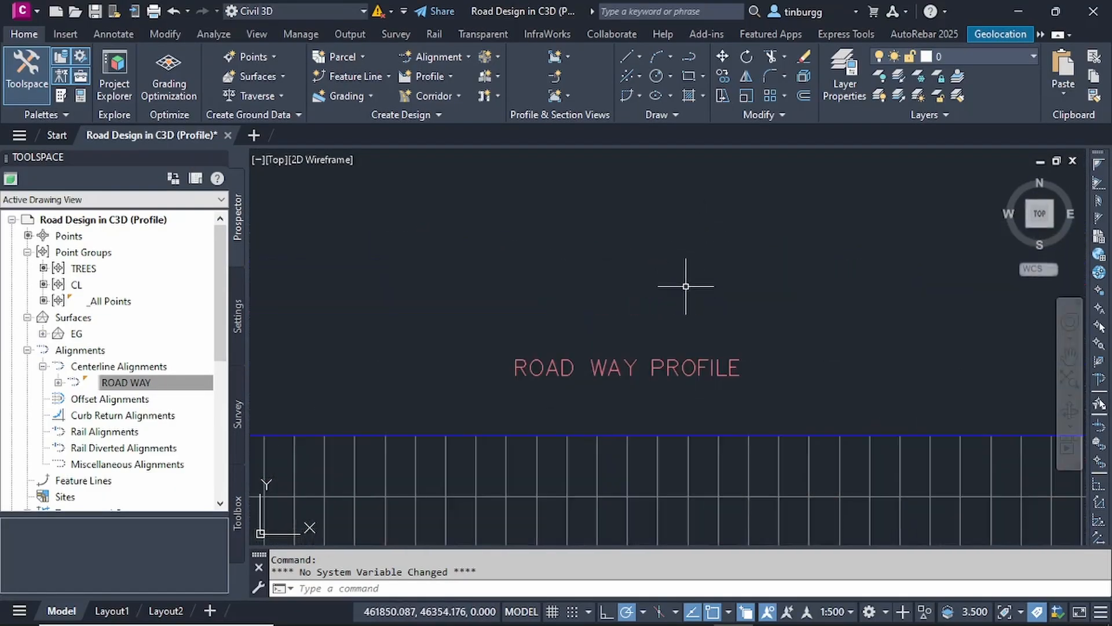
pyautogui.scroll(-5, 642, 404)
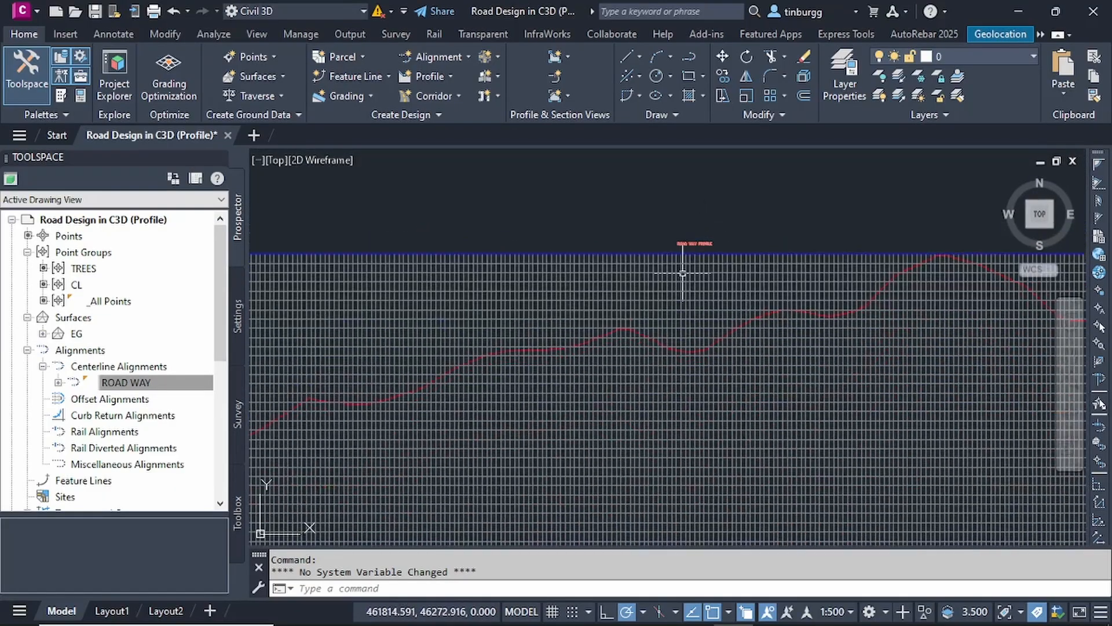
# Step: Examine the elevation and station labels in the bottom band, plus the ground line over the profile's early stations
pyautogui.scroll(-4, 619, 427)
pyautogui.moveTo(620, 425); pyautogui.dragTo(645, 347, button='middle')
pyautogui.scroll(4, 565, 378)
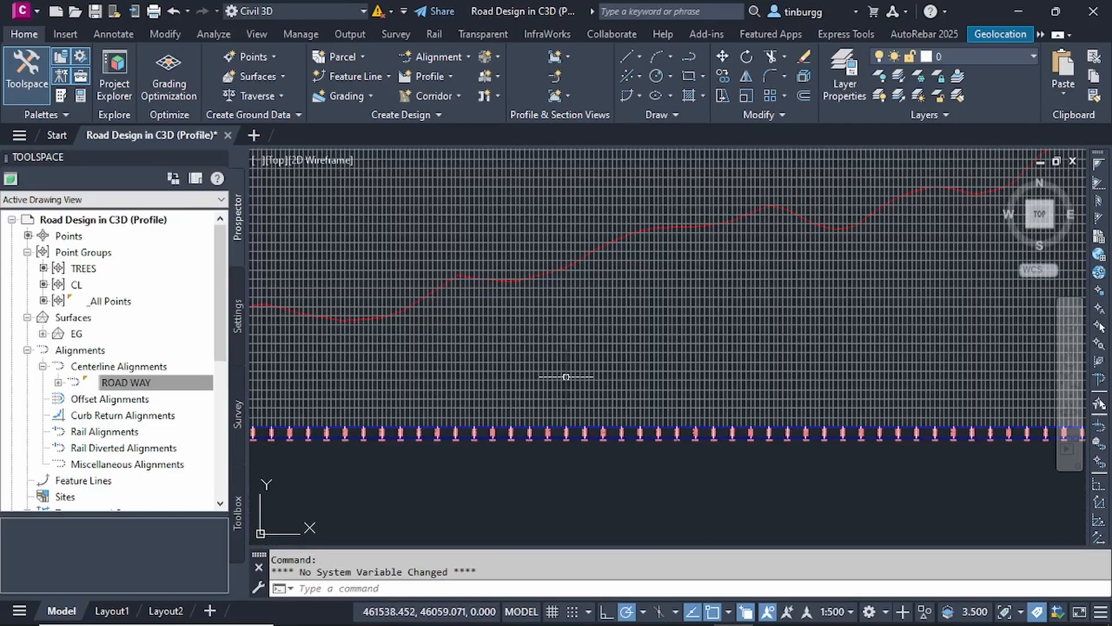
pyautogui.moveTo(564, 379); pyautogui.dragTo(593, 337, button='middle')
pyautogui.scroll(5, 580, 327)
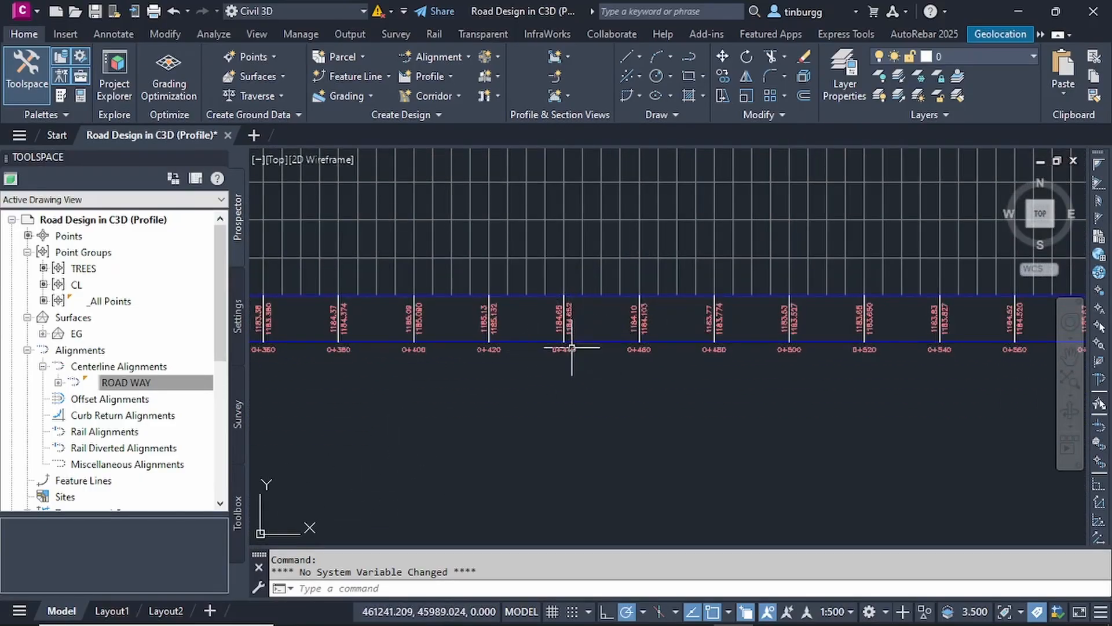
pyautogui.click(565, 330)
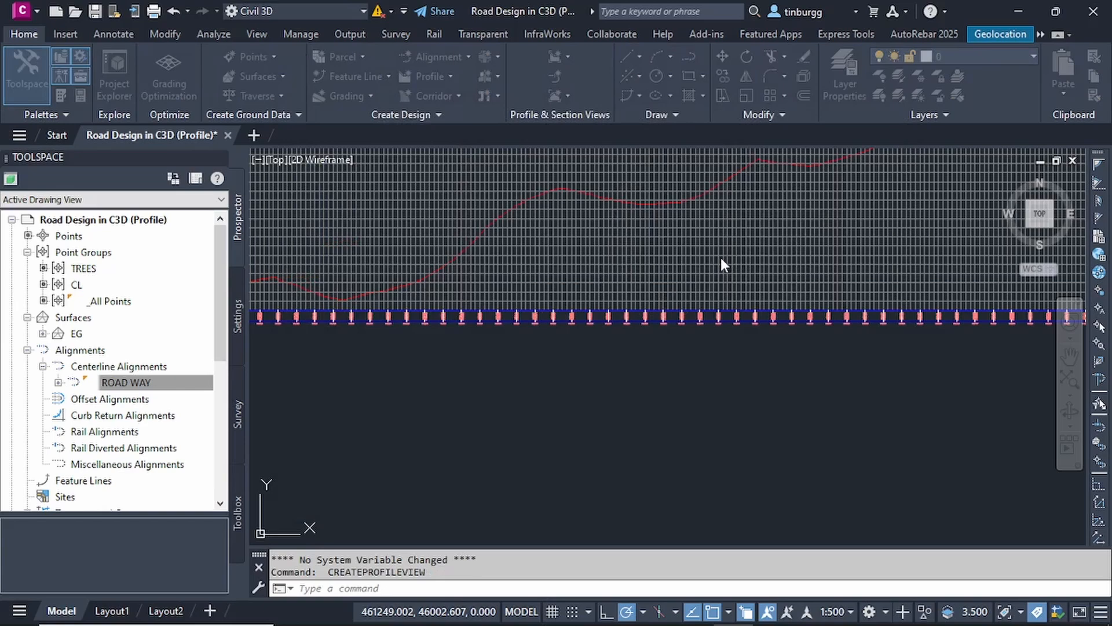
pyautogui.scroll(-2, 720, 257)
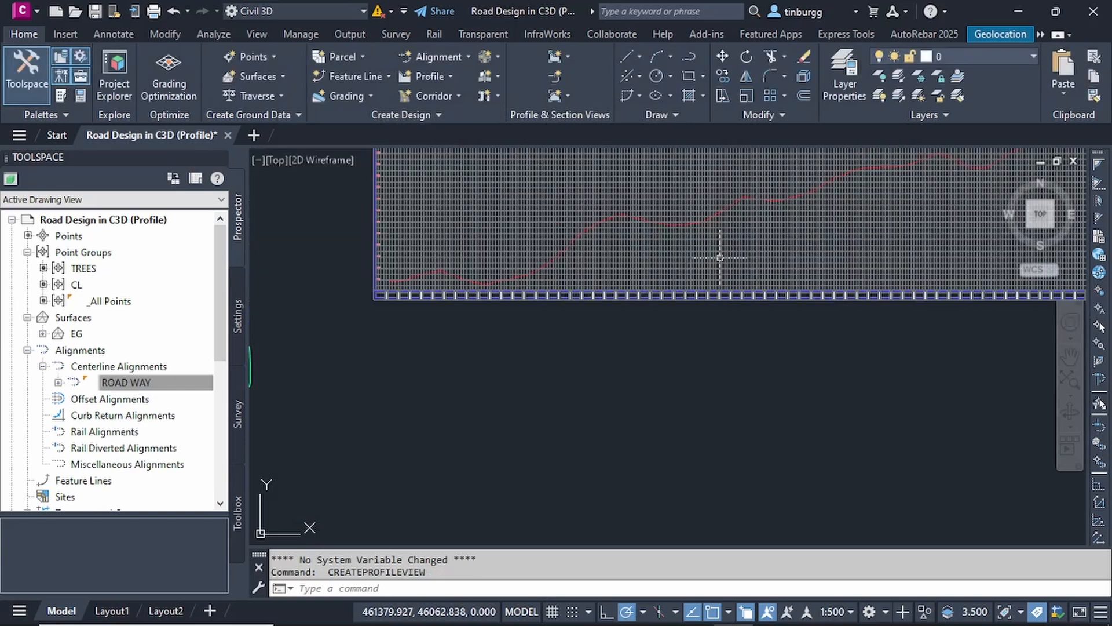
pyautogui.moveTo(693, 267); pyautogui.dragTo(669, 421, button='middle')
pyautogui.scroll(4, 638, 351)
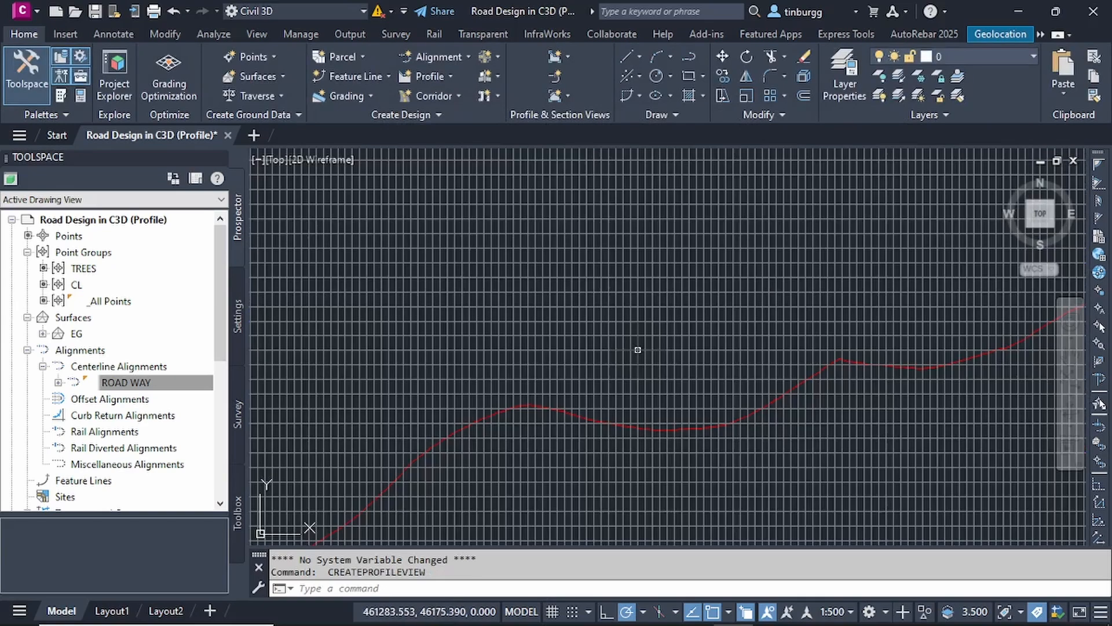
pyautogui.scroll(4, 630, 323)
pyautogui.scroll(-4, 630, 323)
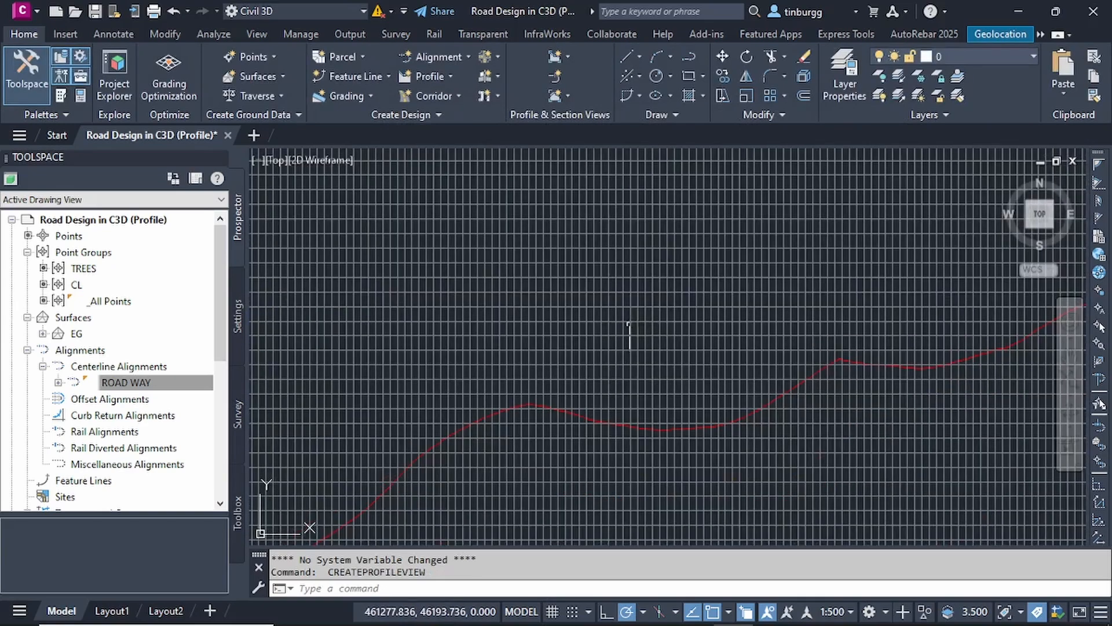
pyautogui.scroll(-1, 638, 363)
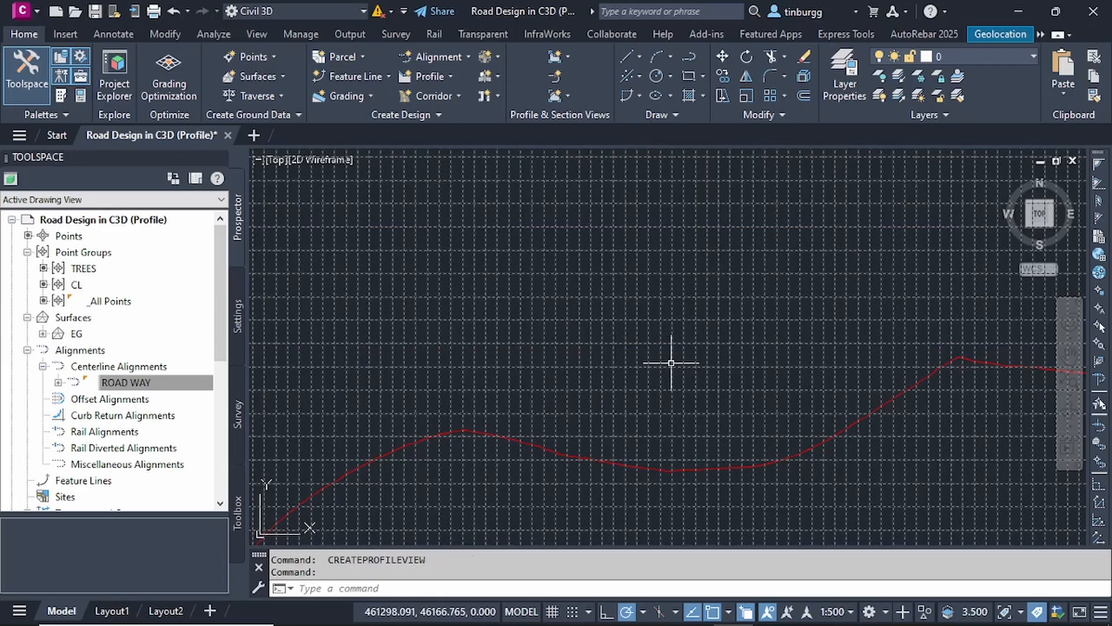
# Step: Open the ROAD WAY profile view's properties and review the object styles available for it
pyautogui.click(671, 362)
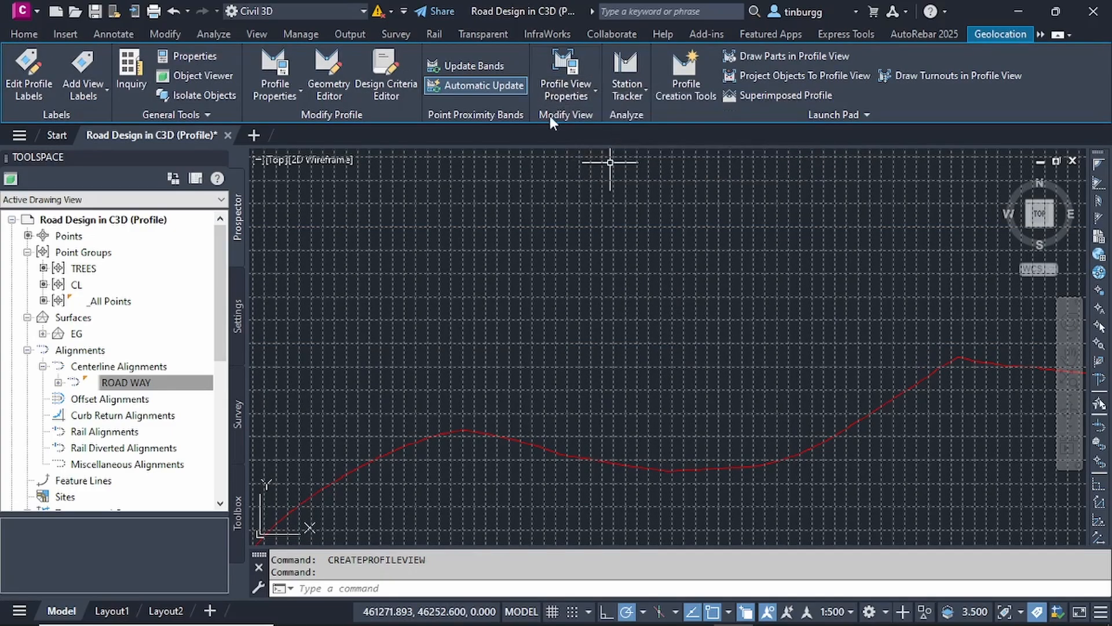
pyautogui.click(581, 67)
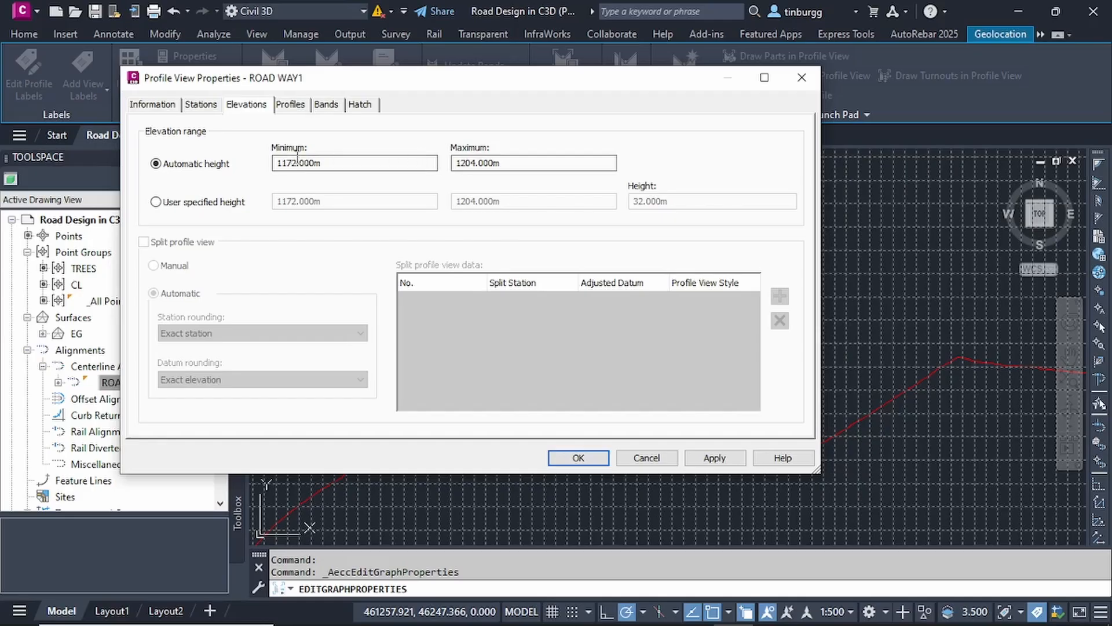
pyautogui.click(155, 107)
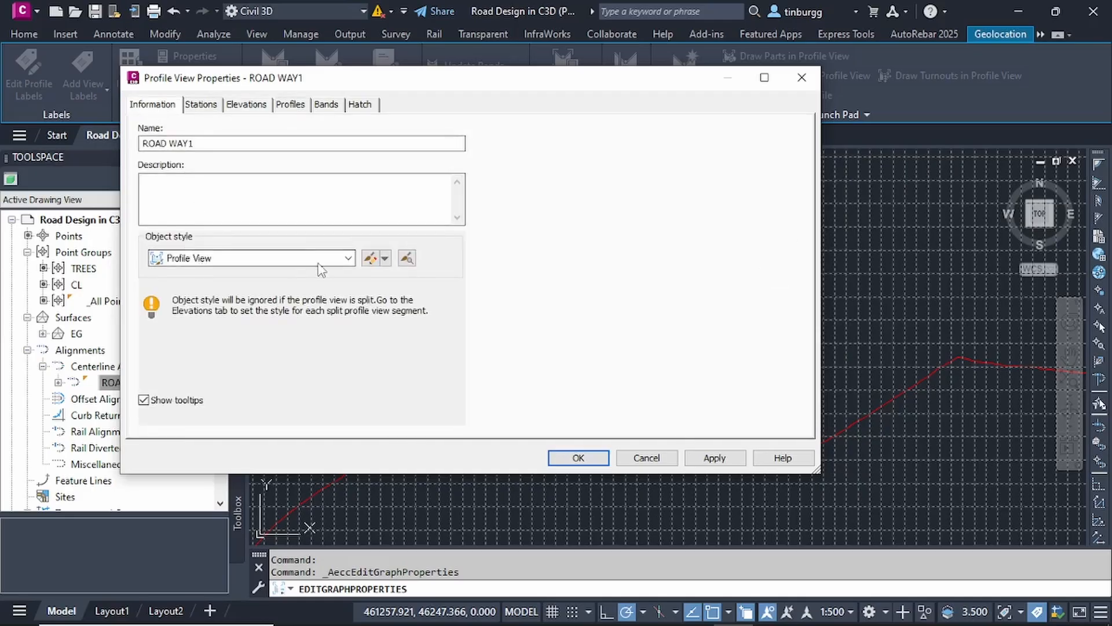
pyautogui.click(348, 258)
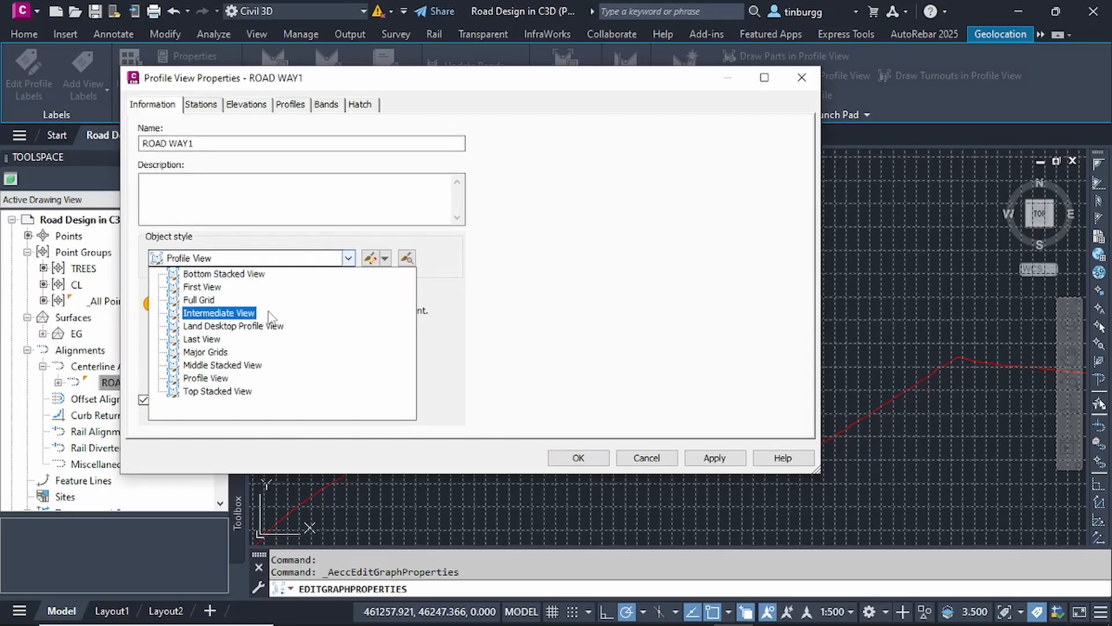
pyautogui.click(348, 259)
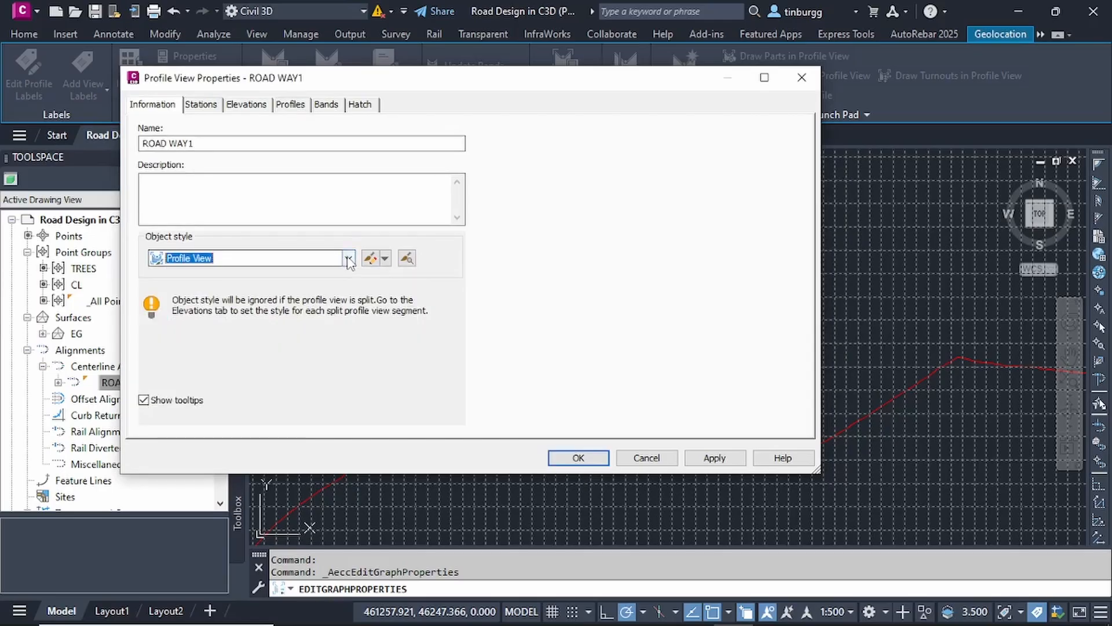
pyautogui.click(348, 259)
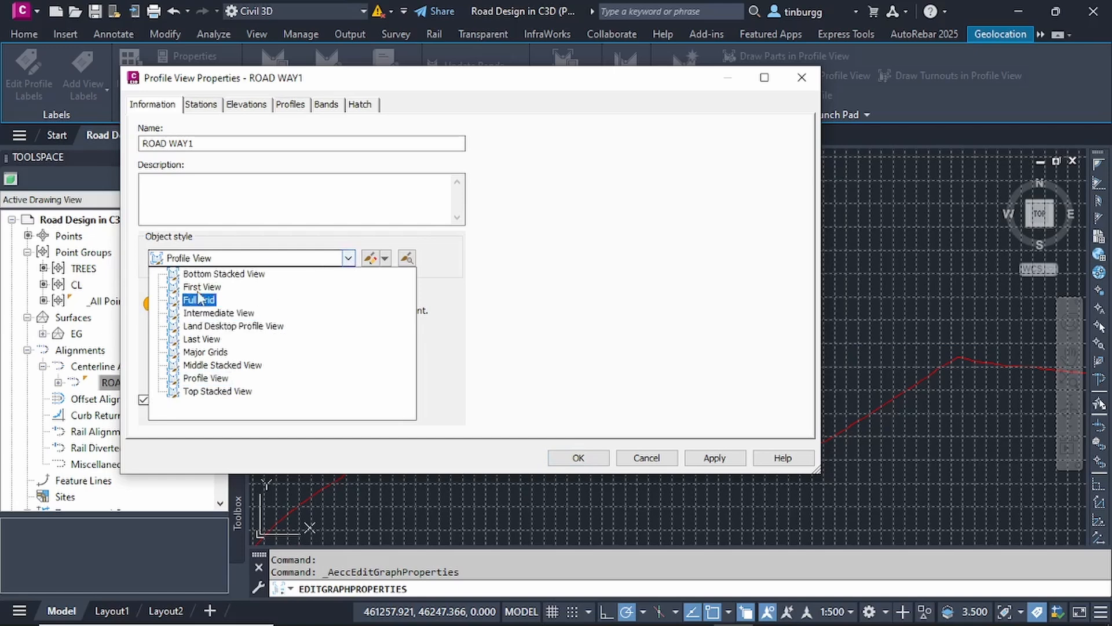
pyautogui.click(349, 259)
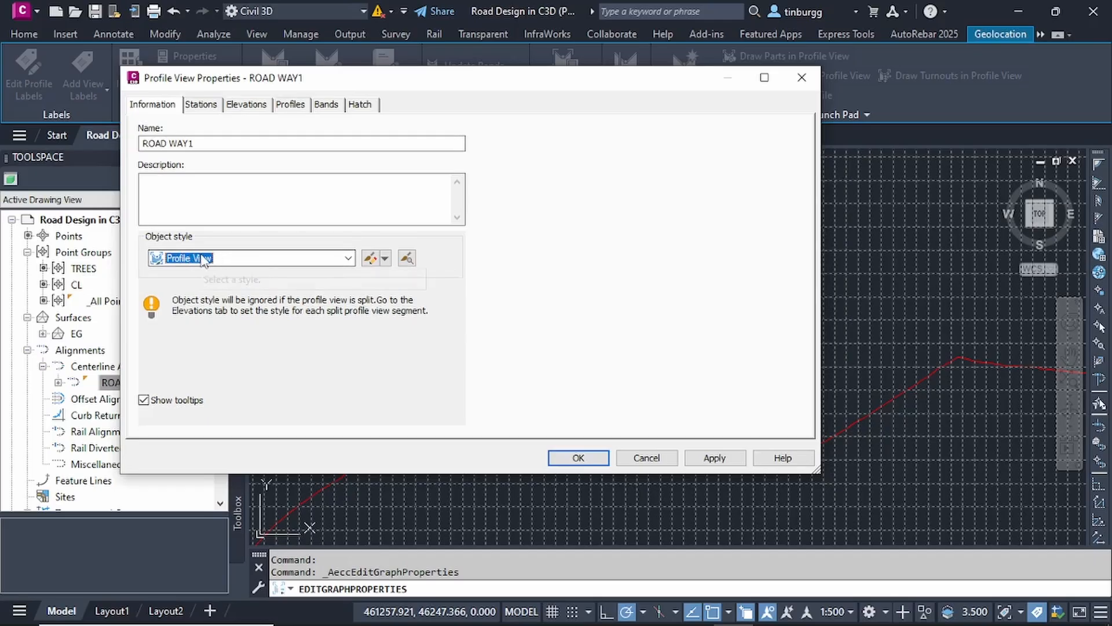
# Step: Review the general information, vertical scale and grid settings of the Profile View style, and close it without changes
pyautogui.click(367, 261)
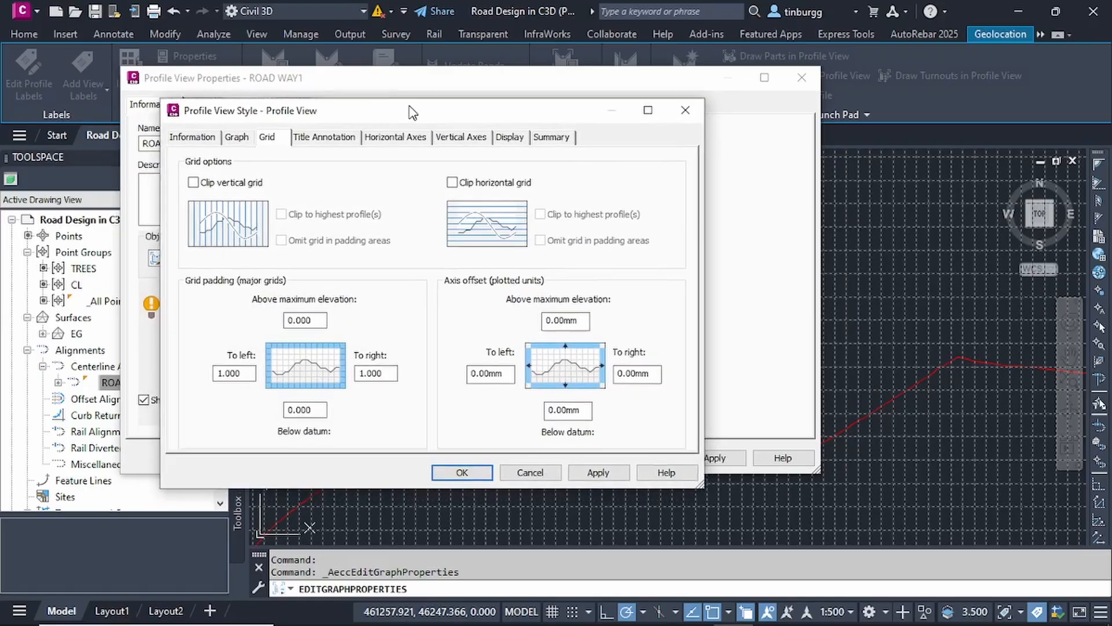
pyautogui.click(199, 136)
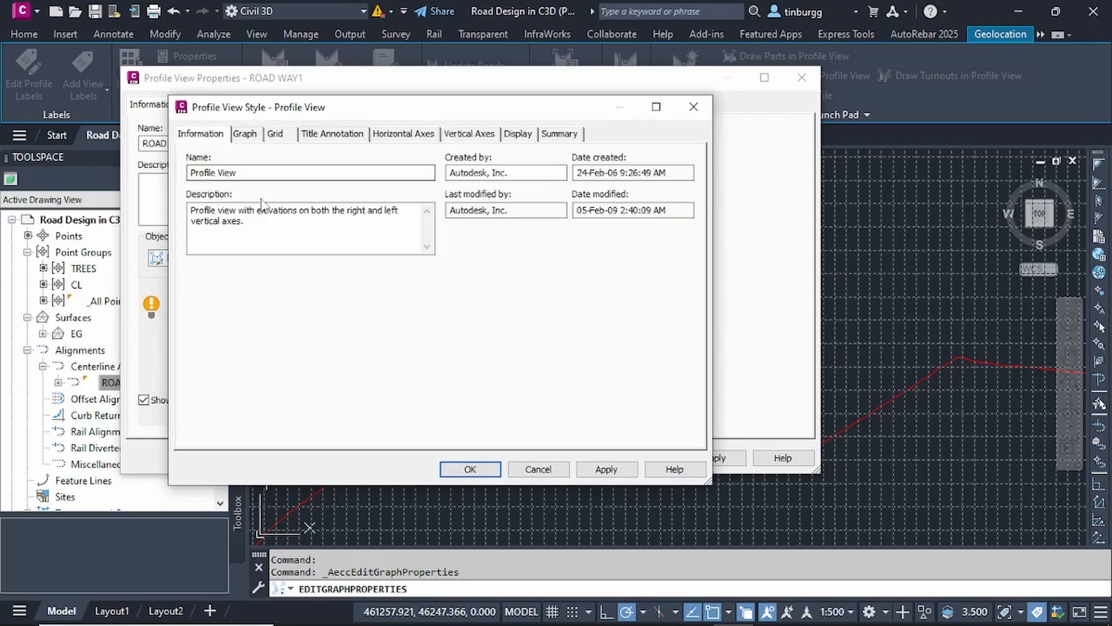
pyautogui.click(246, 134)
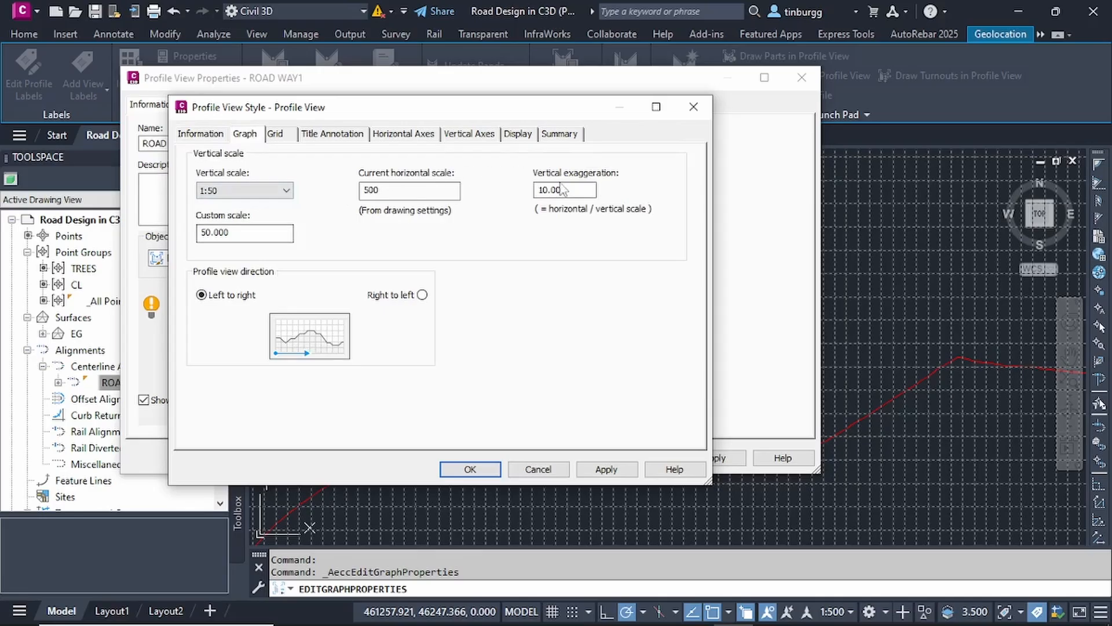
pyautogui.click(276, 134)
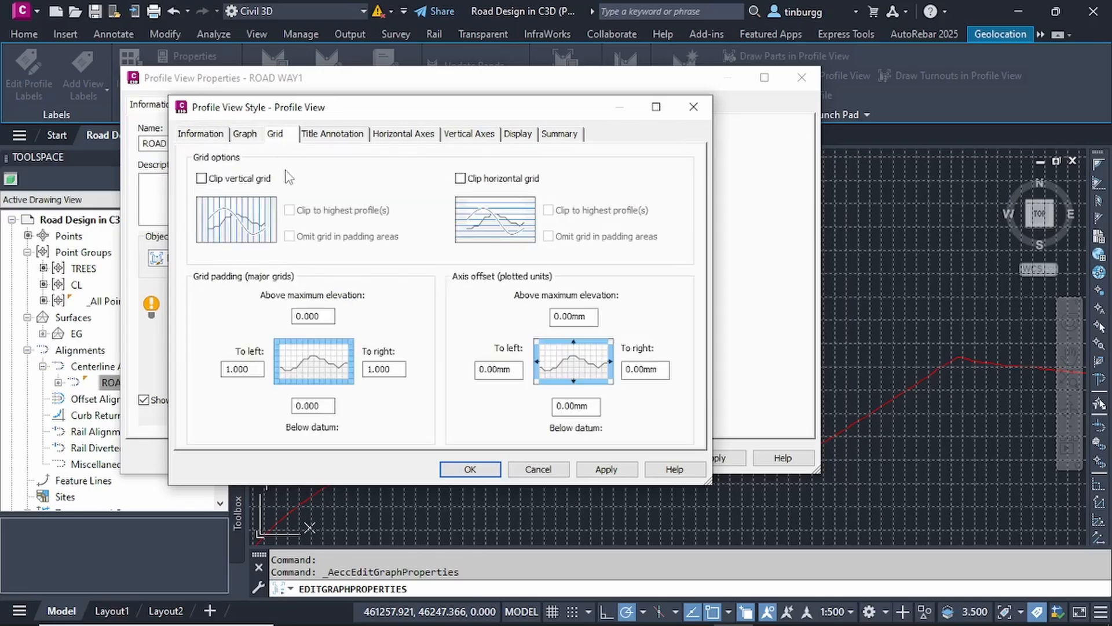
pyautogui.click(702, 111)
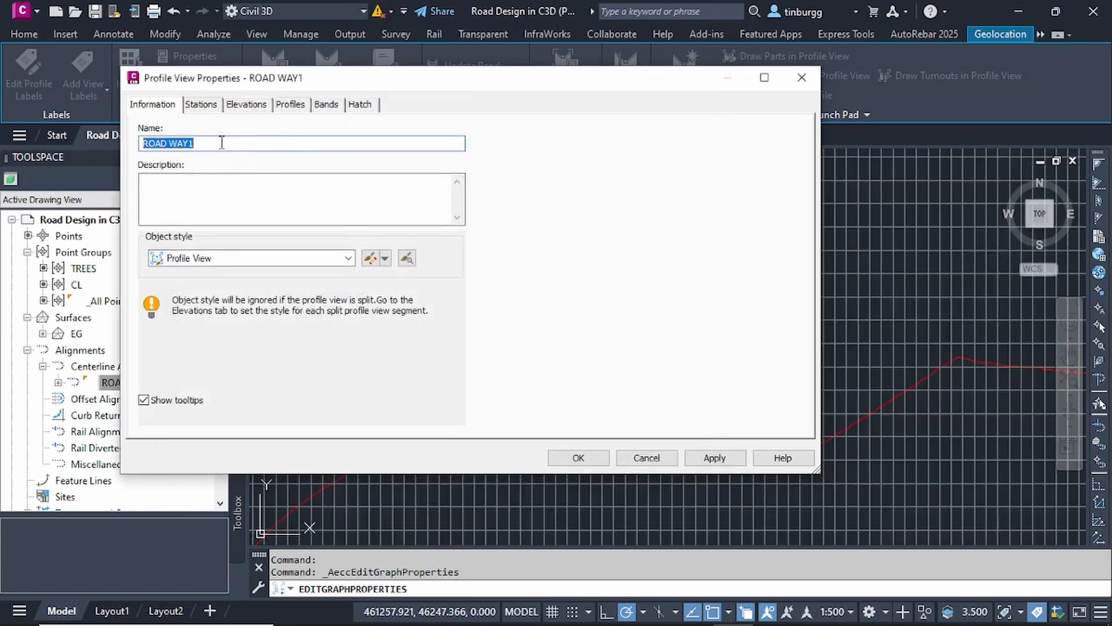
# Step: Review the profile view's station, elevation, profile, band and hatch properties, and leave them without applying changes
pyautogui.press('End')
pyautogui.click(165, 103)
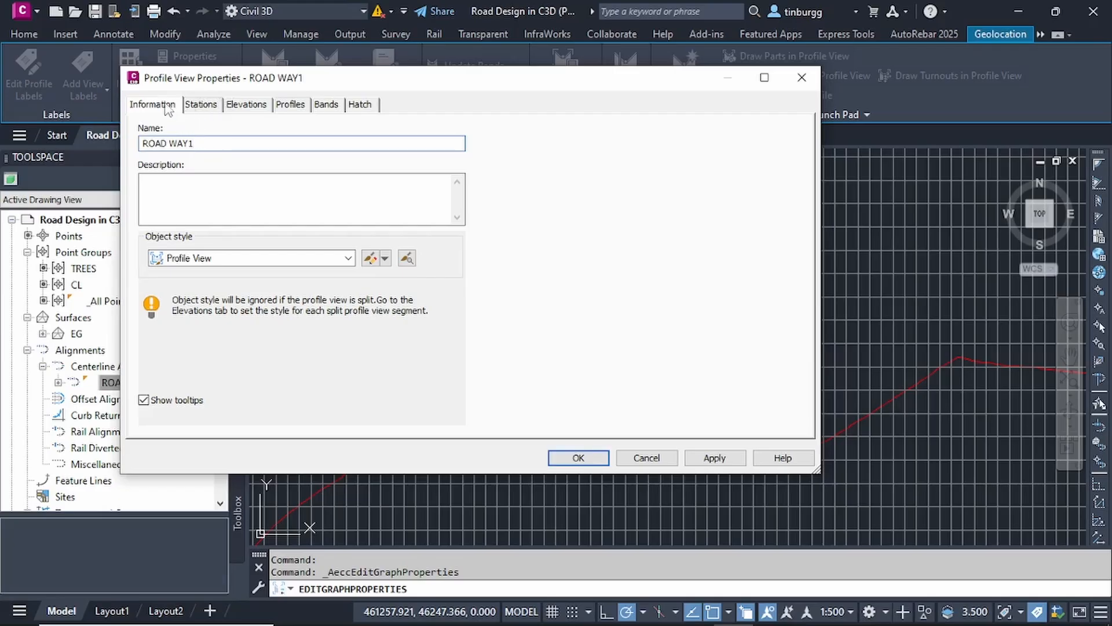
pyautogui.click(201, 105)
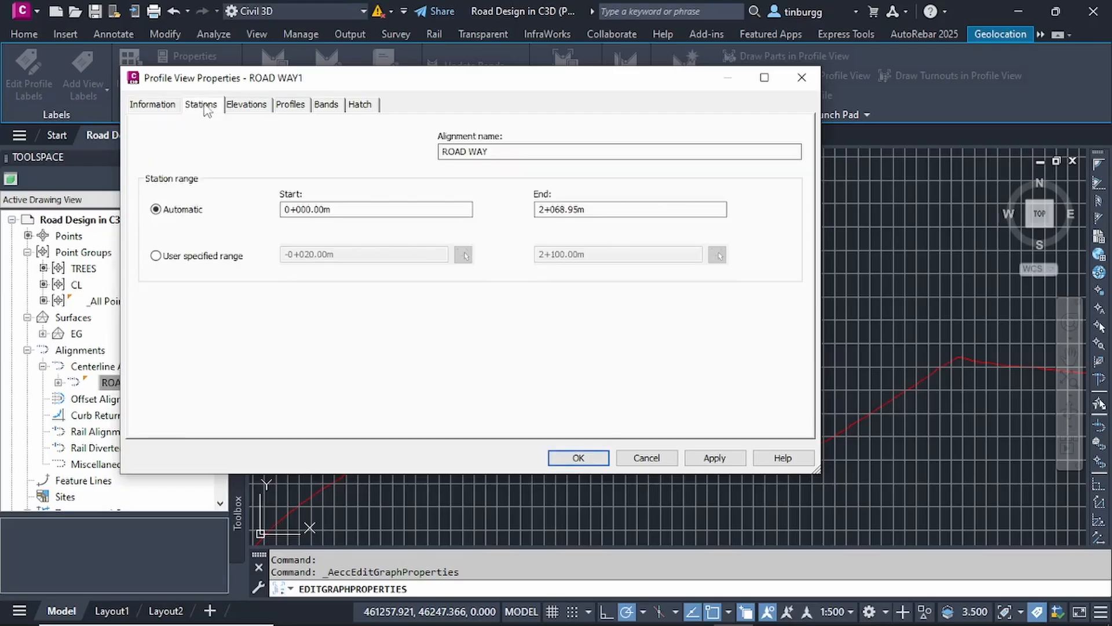
pyautogui.click(261, 106)
pyautogui.click(291, 105)
pyautogui.click(326, 104)
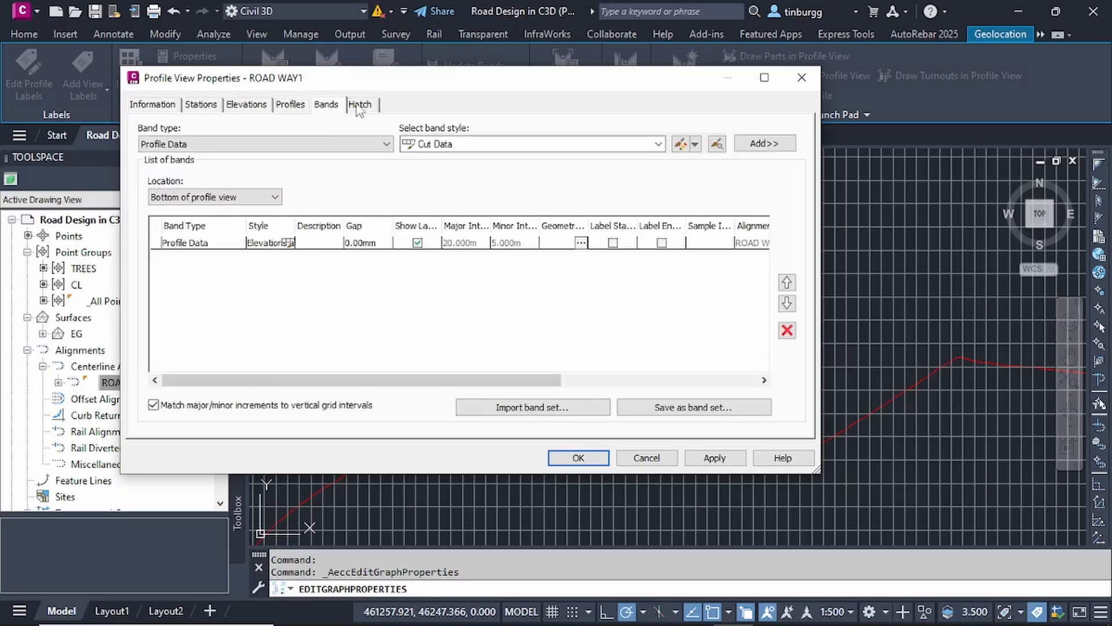
pyautogui.click(360, 105)
pyautogui.click(152, 105)
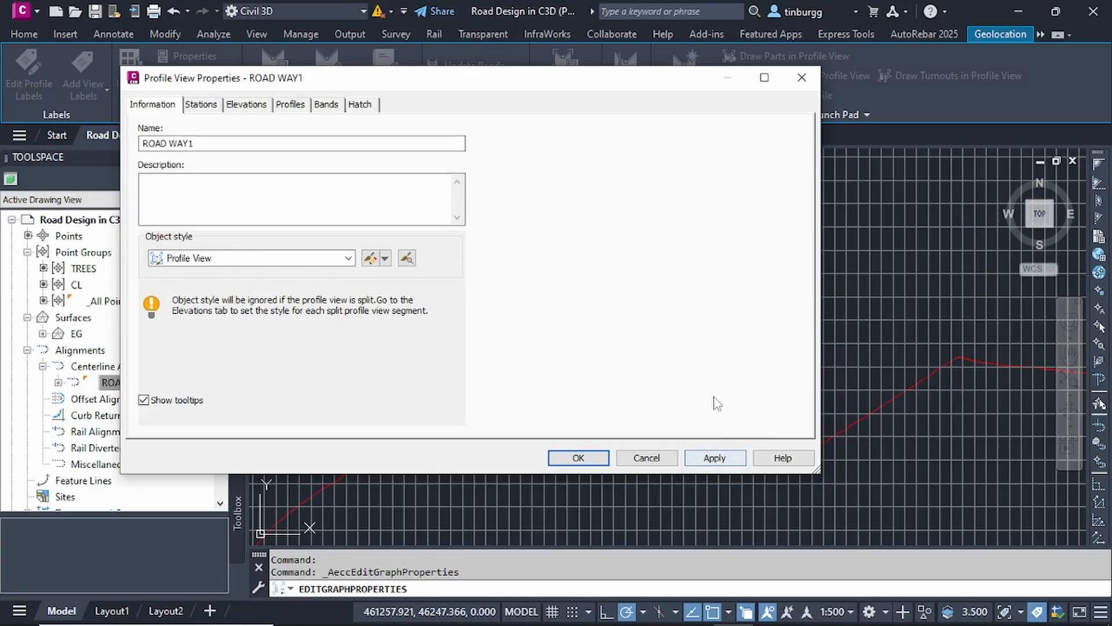
pyautogui.click(644, 459)
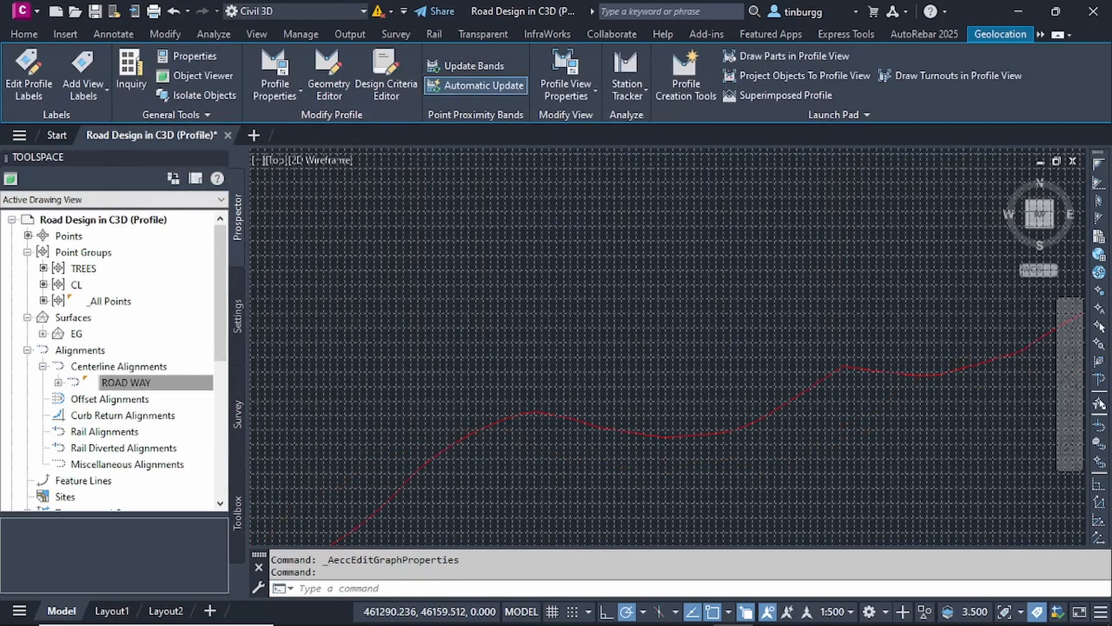
# Step: Deselect the profile view and examine the highest stretch of the ground line near the grid's upper edge
pyautogui.scroll(-2, 650, 377)
pyautogui.press('Escape')
pyautogui.scroll(-3, 650, 377)
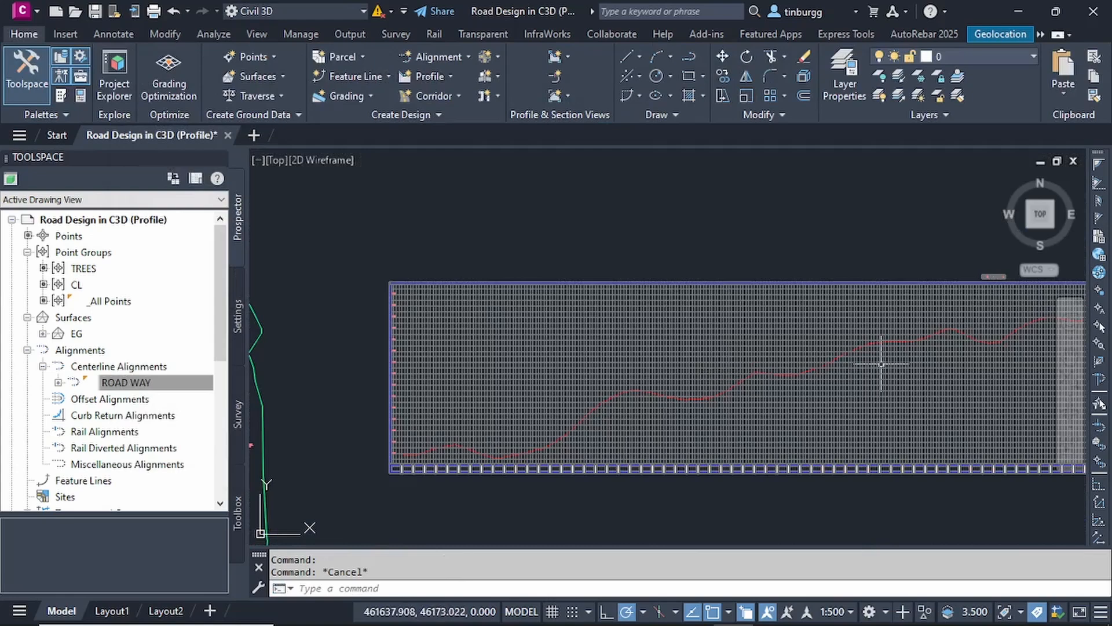
pyautogui.scroll(2, 881, 365)
pyautogui.scroll(1, 826, 340)
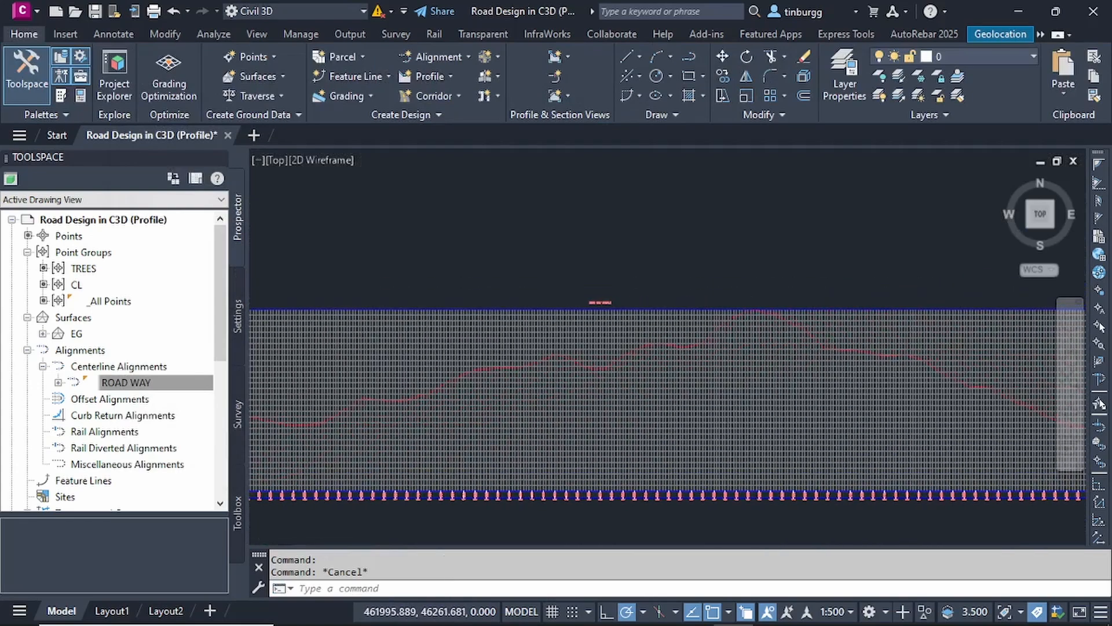
pyautogui.scroll(6, 757, 311)
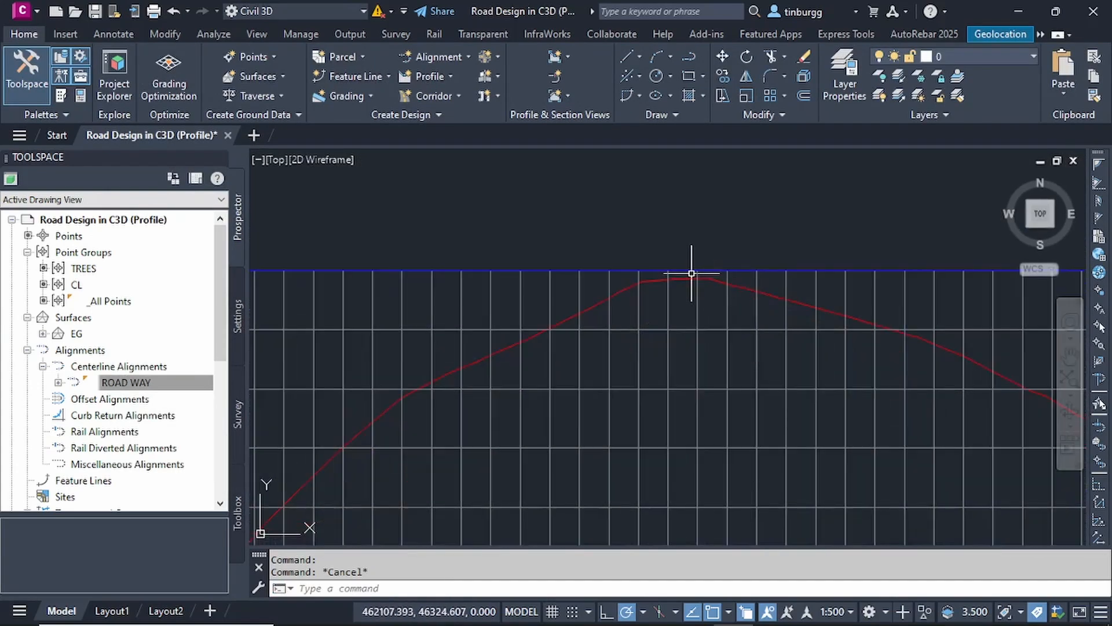
pyautogui.scroll(2, 668, 282)
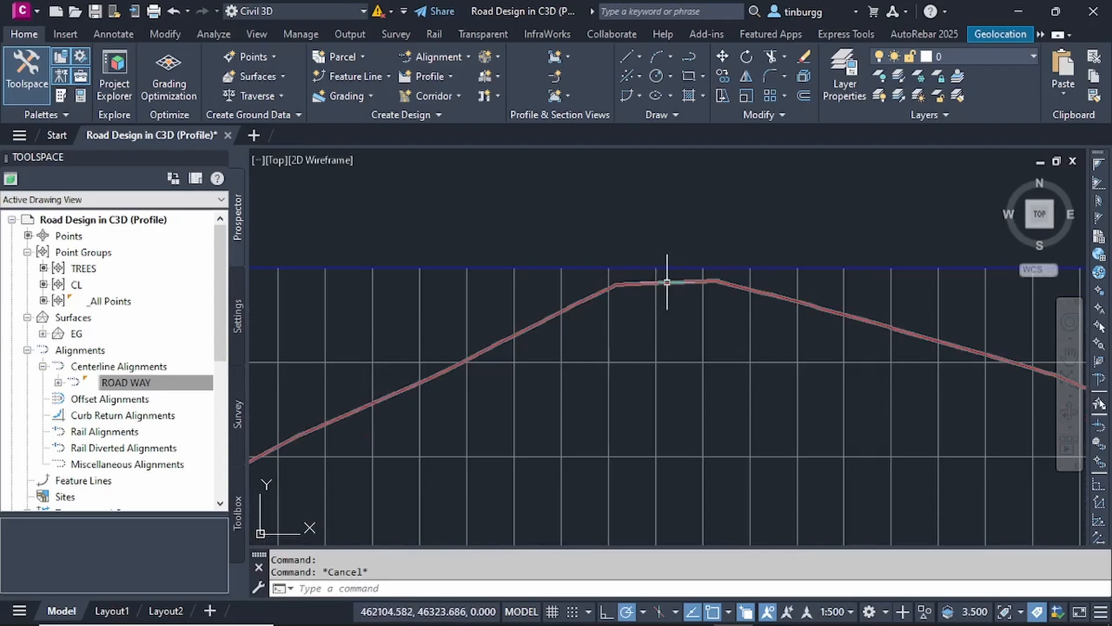
pyautogui.scroll(-3, 675, 330)
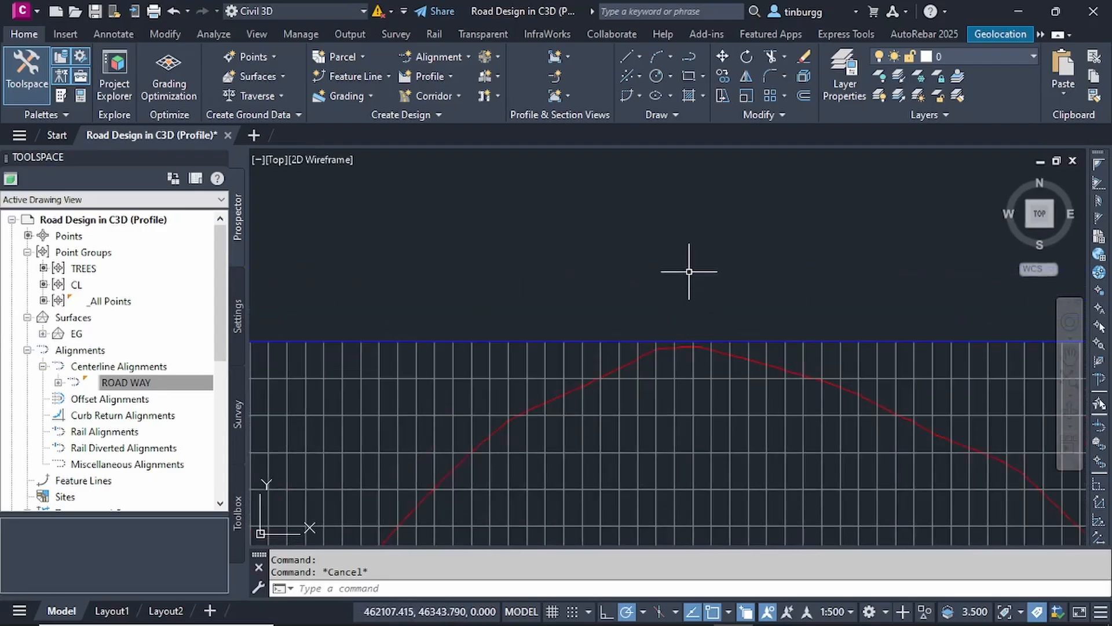
# Step: Open the Profile View style of the ROAD WAY profile view, review its grid settings and close it without changes
pyautogui.scroll(-2, 689, 345)
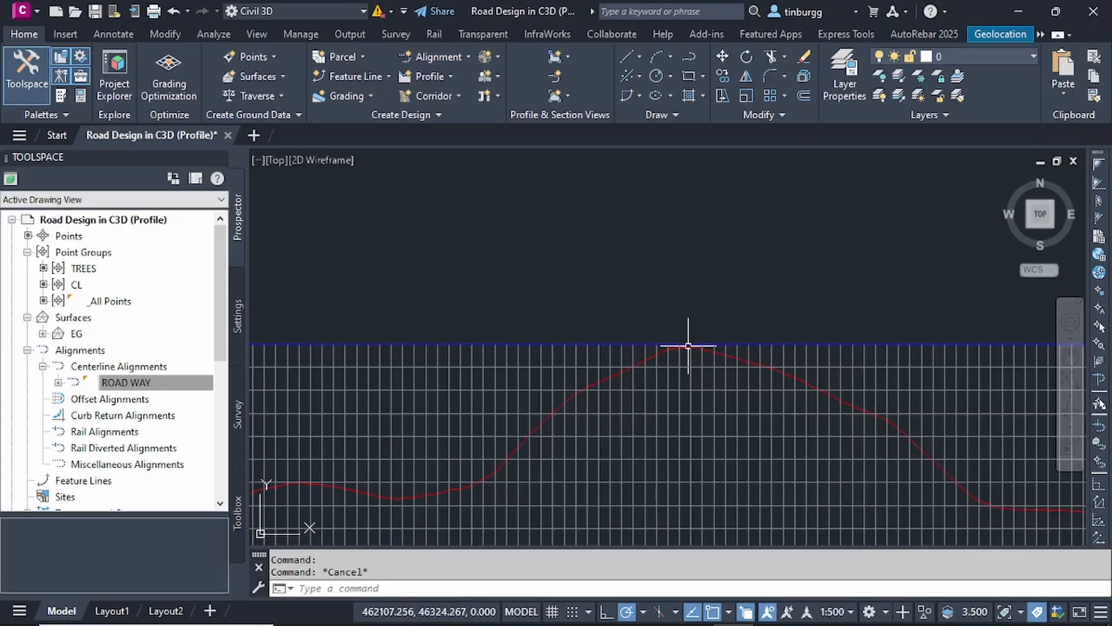
pyautogui.click(692, 376)
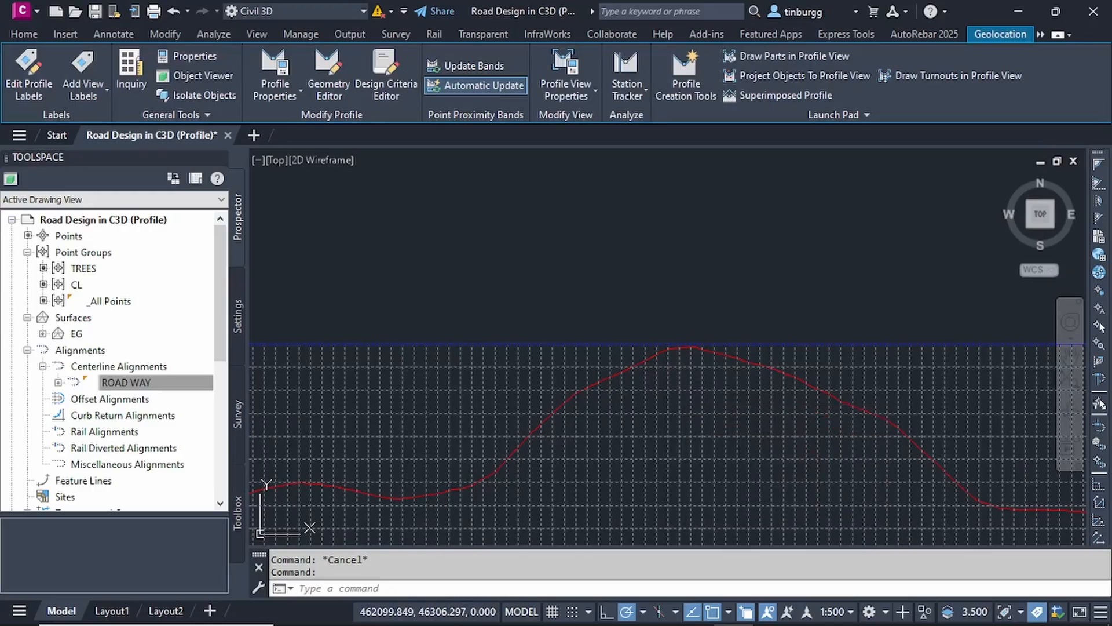
pyautogui.rightClick(671, 390)
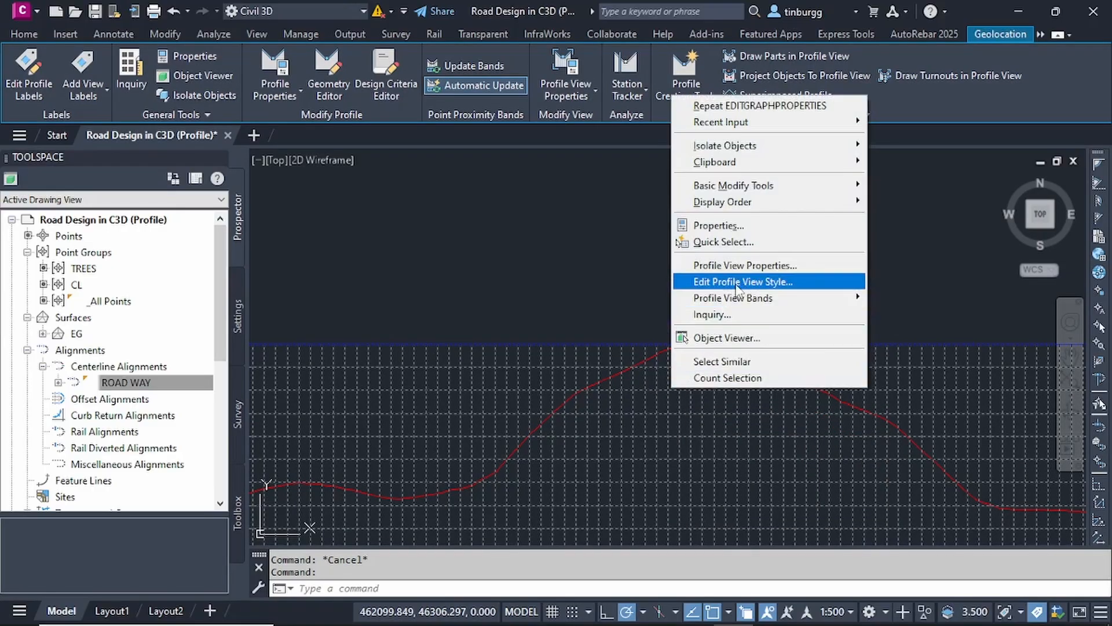
pyautogui.click(783, 284)
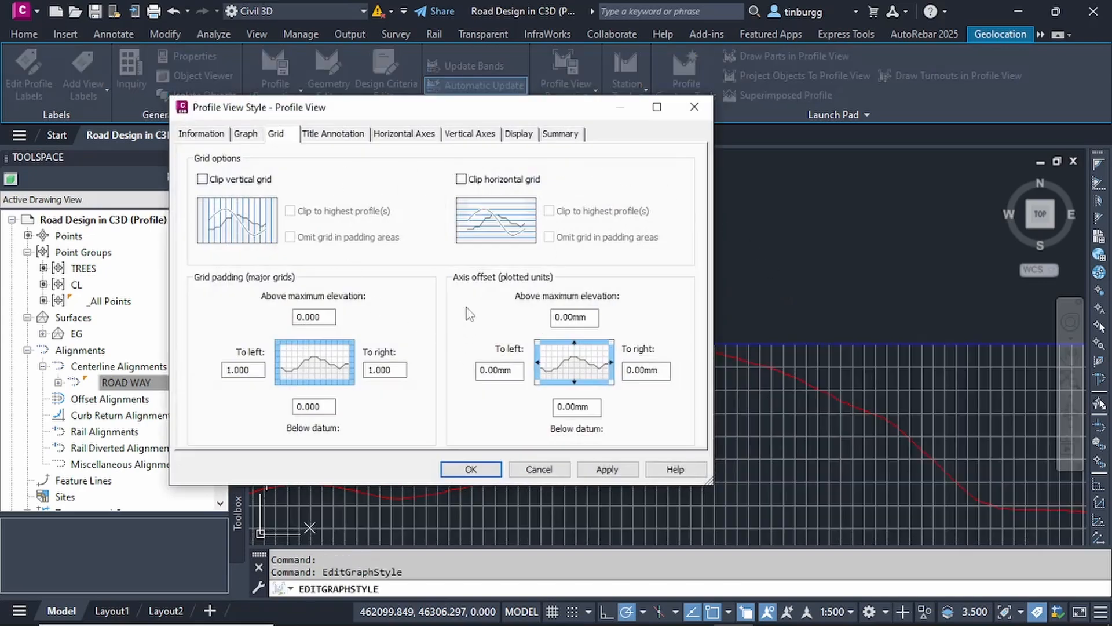
pyautogui.click(694, 106)
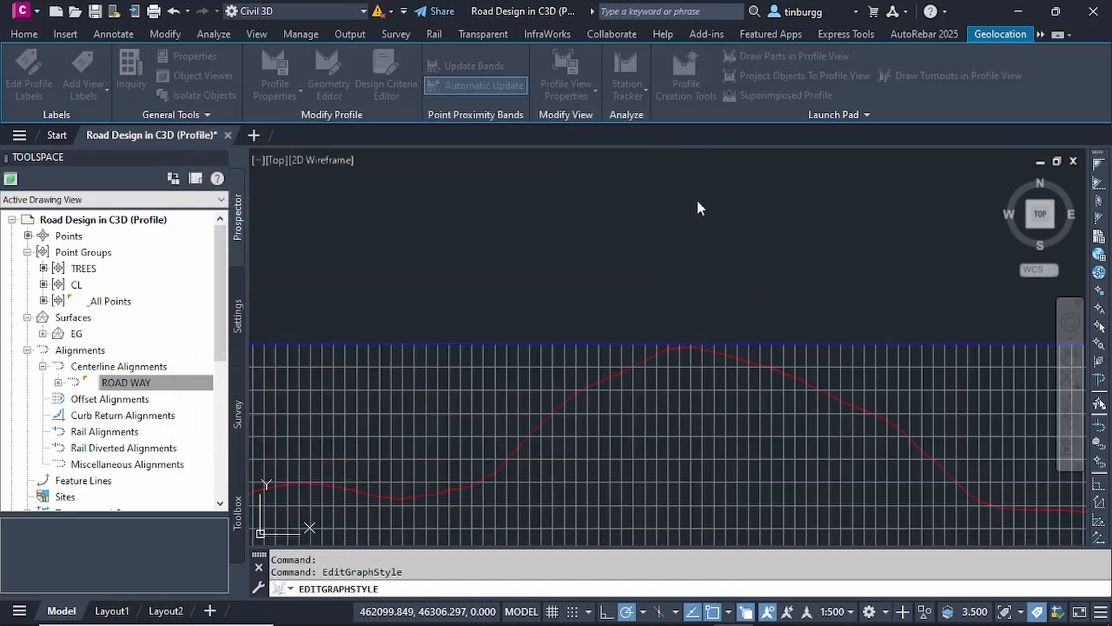
# Step: Edit the Profile View style through the profile view's properties and set the grid padding above maximum elevation to 2
pyautogui.click(695, 415)
pyautogui.click(662, 373)
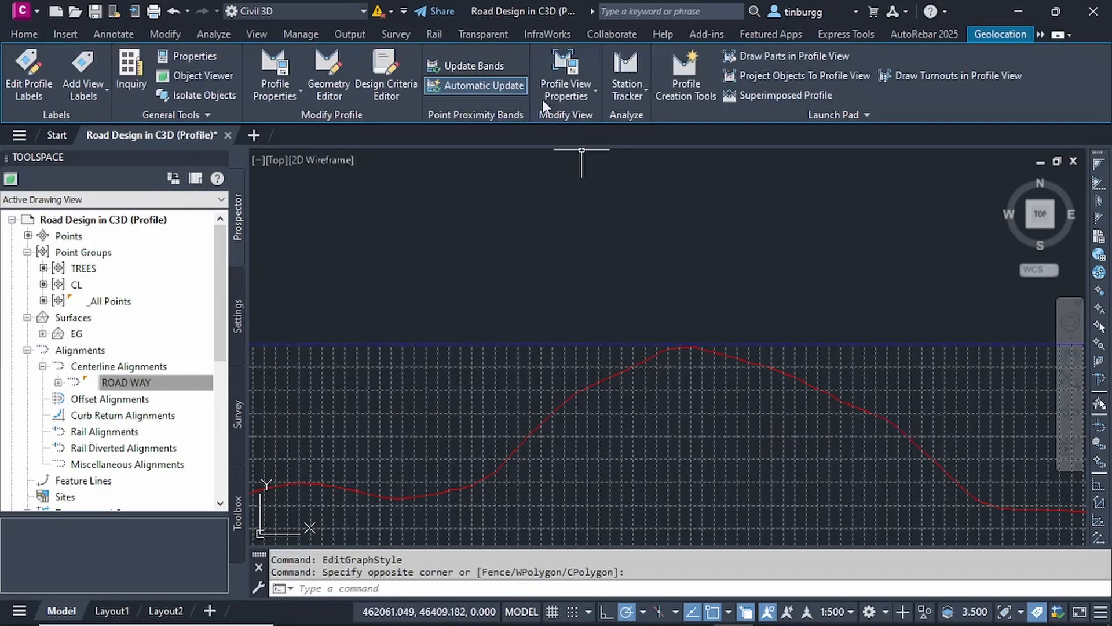
pyautogui.click(575, 68)
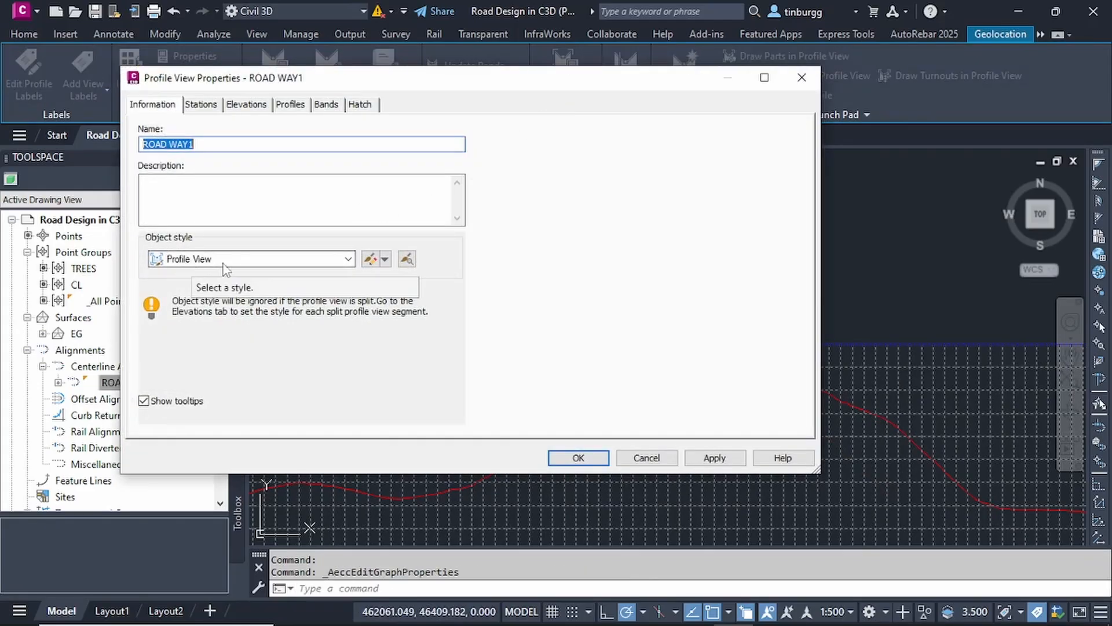
pyautogui.click(368, 260)
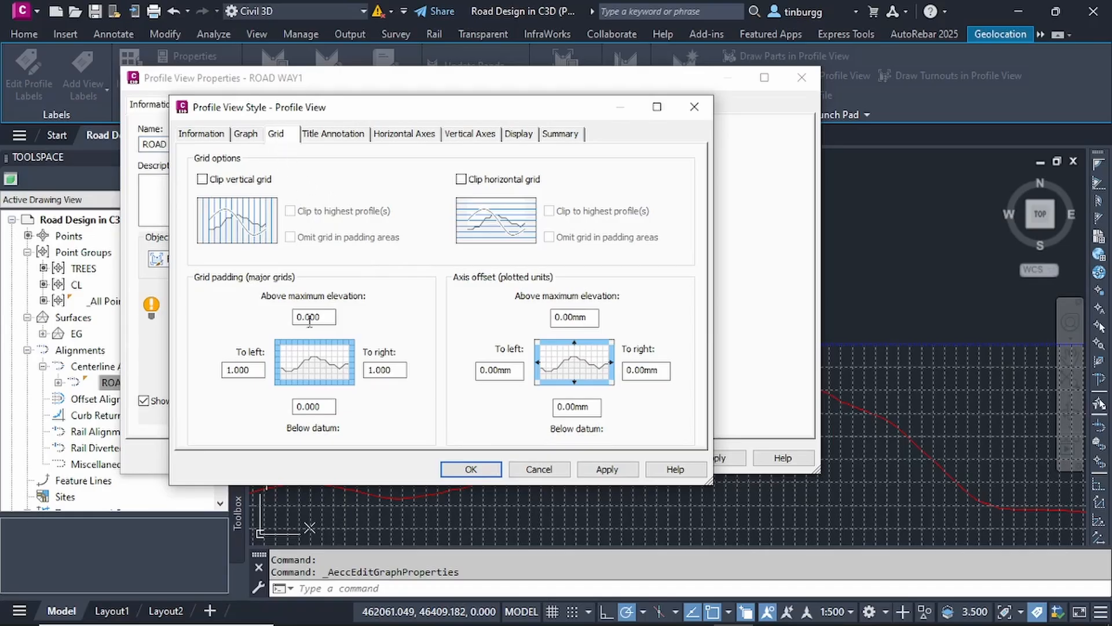
pyautogui.click(204, 135)
pyautogui.click(243, 135)
pyautogui.click(277, 135)
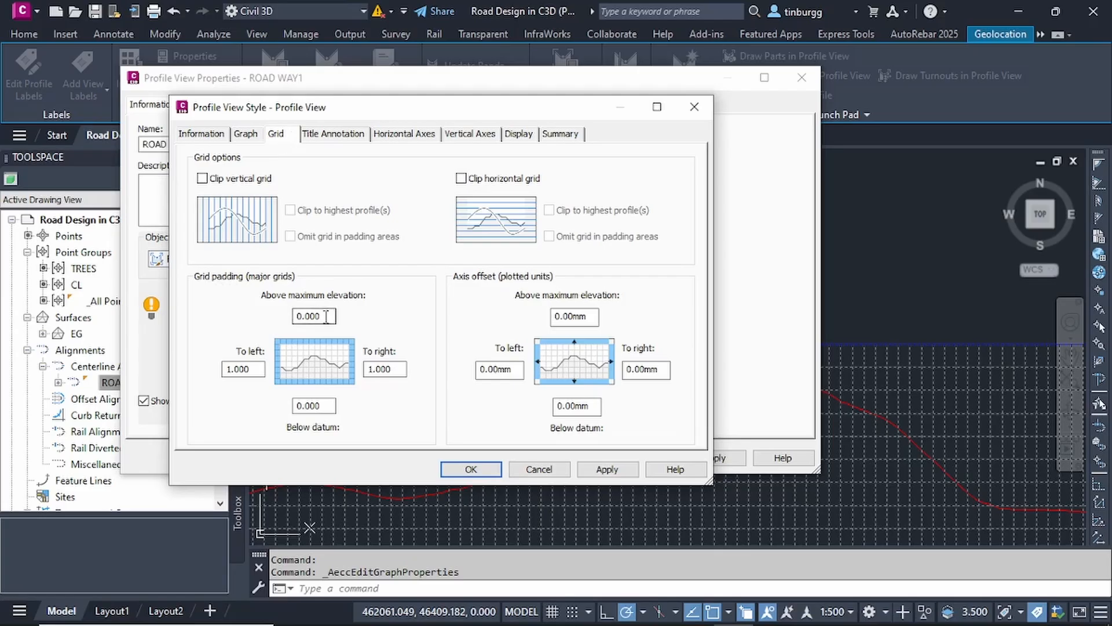
pyautogui.moveTo(322, 316); pyautogui.dragTo(279, 329)
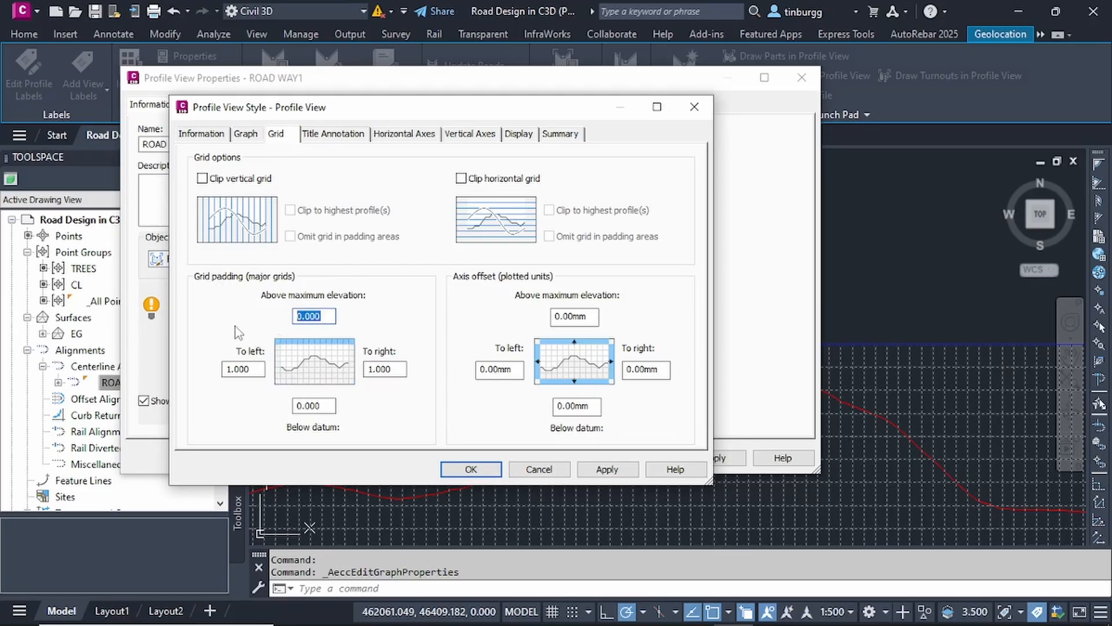
pyautogui.write('2')
# Step: Set the bottom horizontal axis's minor tick interval to 10 m and apply the style and profile view changes
pyautogui.click(348, 138)
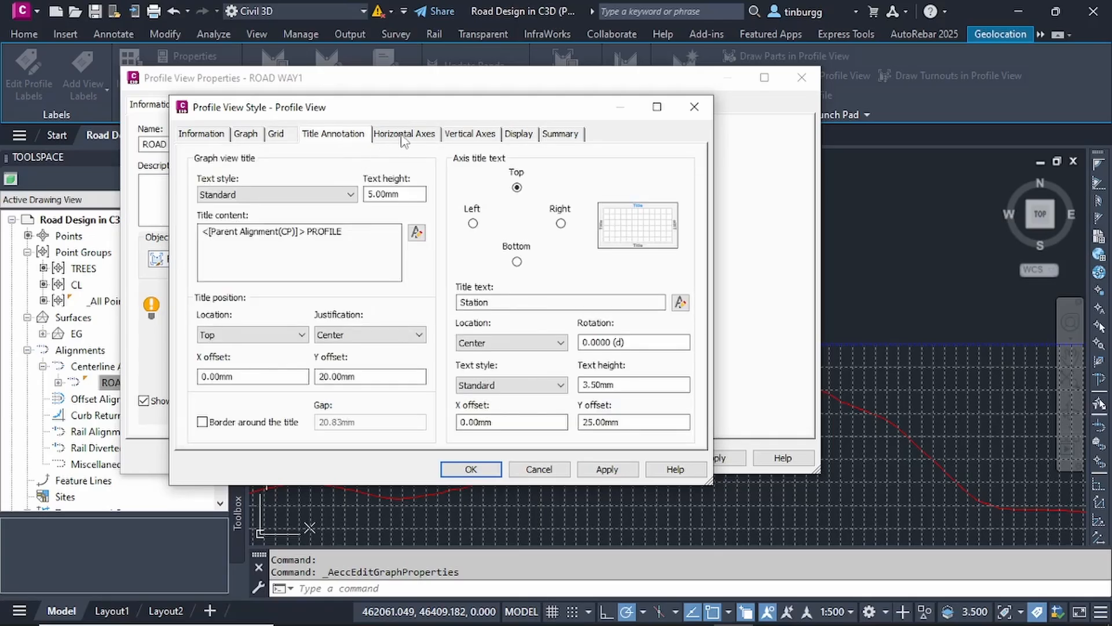
pyautogui.click(405, 137)
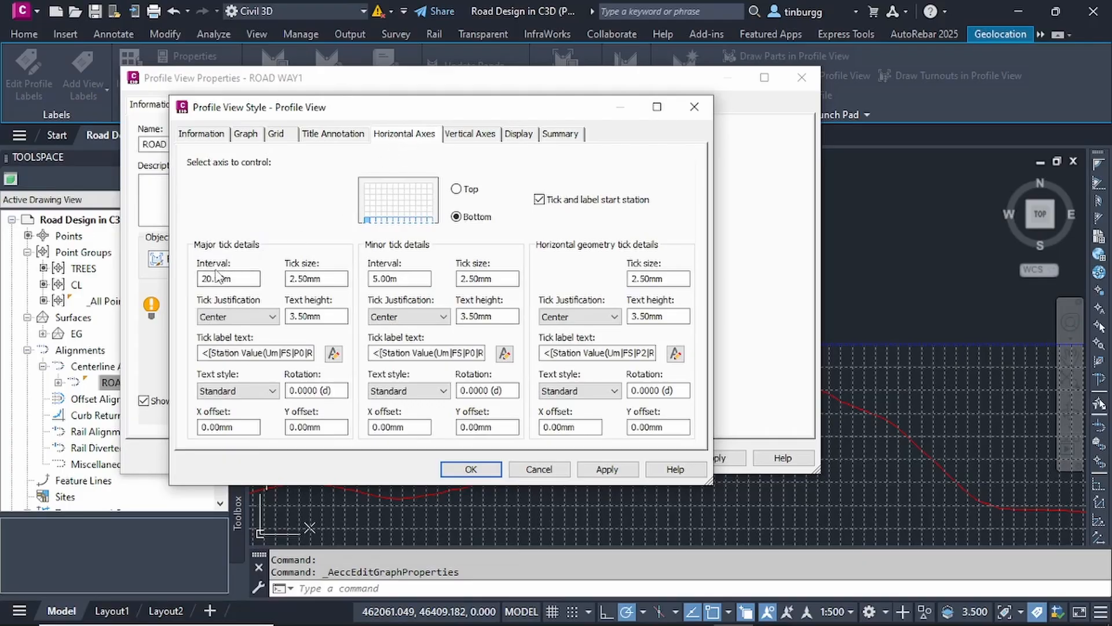
pyautogui.click(234, 277)
pyautogui.moveTo(406, 278); pyautogui.dragTo(369, 280)
pyautogui.write('10')
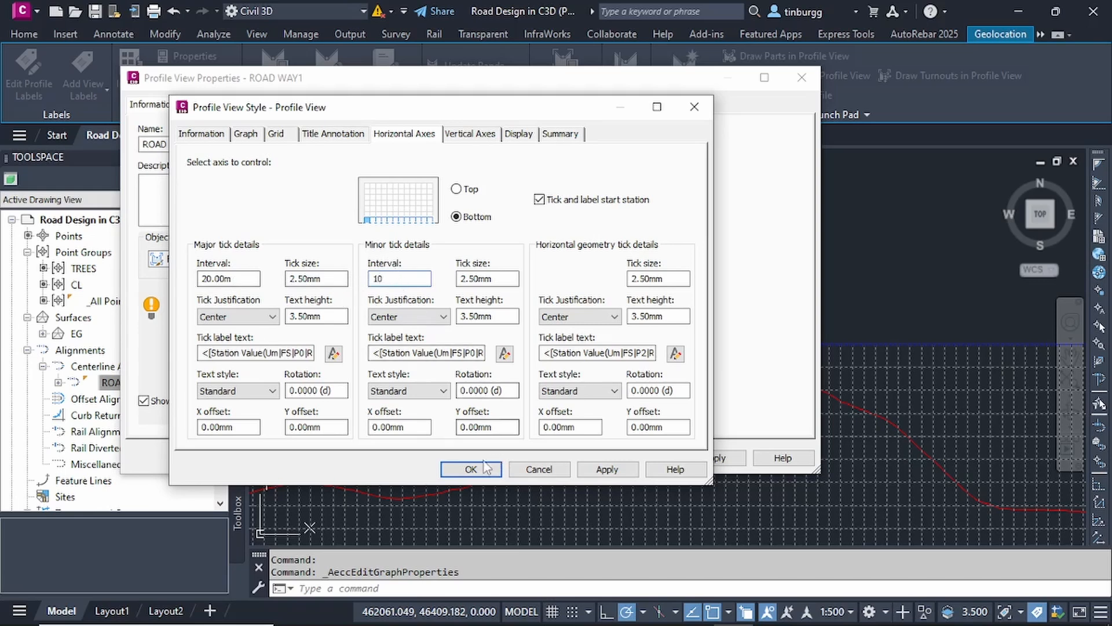
pyautogui.click(608, 470)
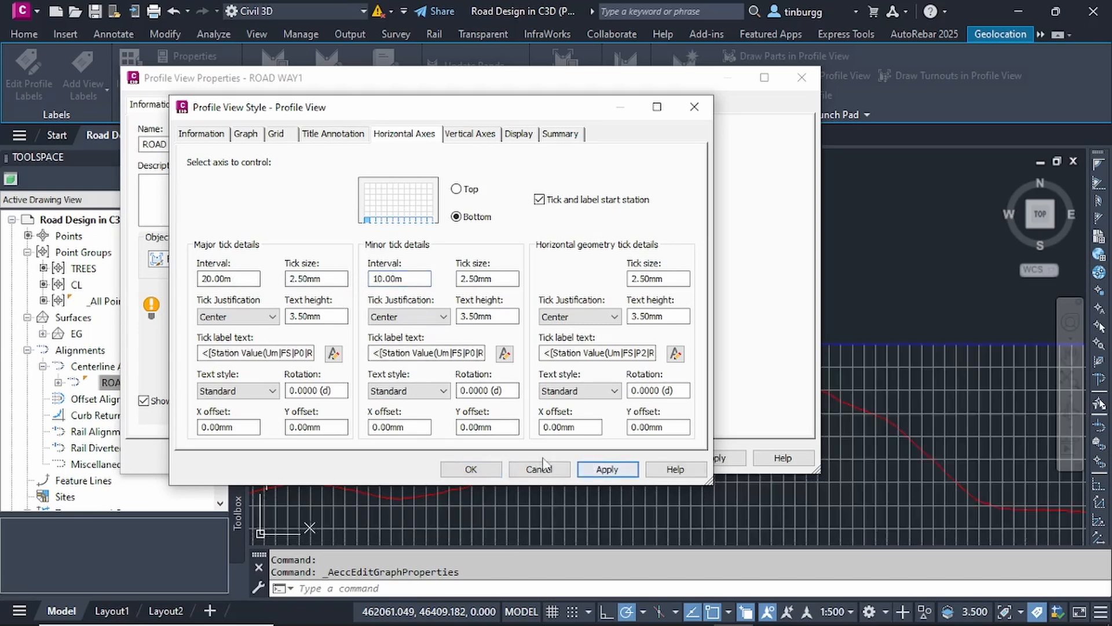
pyautogui.click(471, 469)
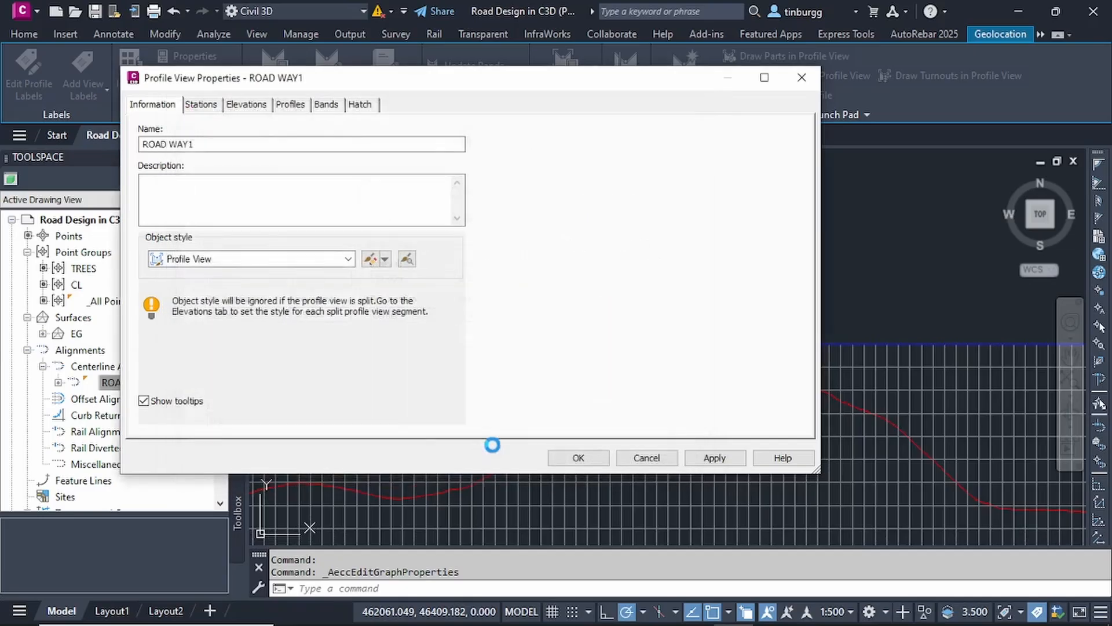
pyautogui.click(590, 461)
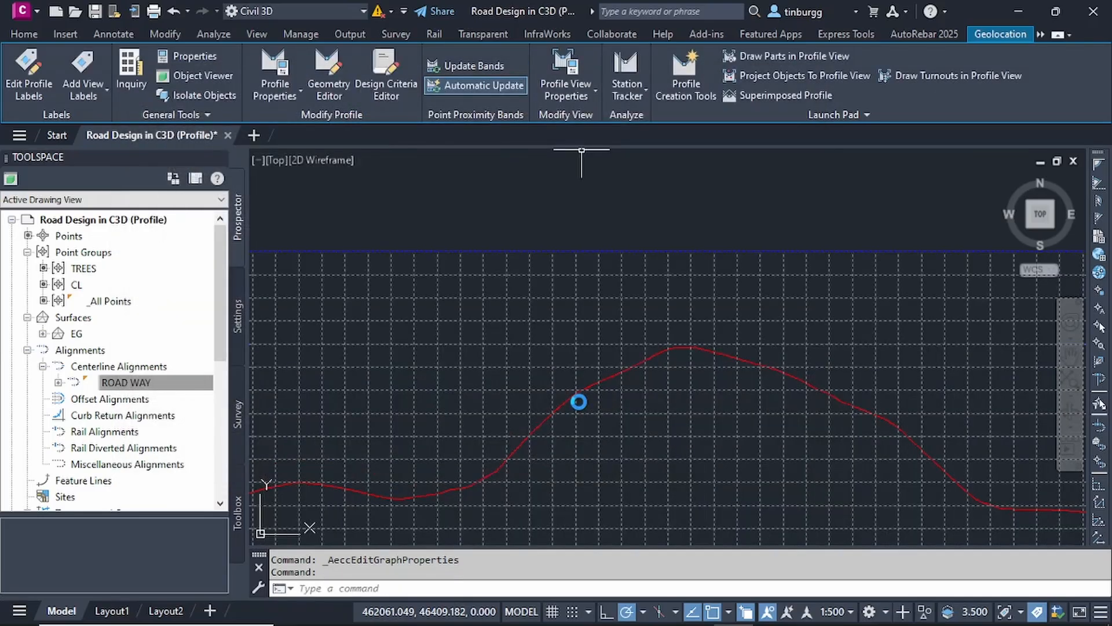
# Step: Deselect the profile view and examine the grid spacing and padding above the ground line's highest point
pyautogui.scroll(-3, 672, 366)
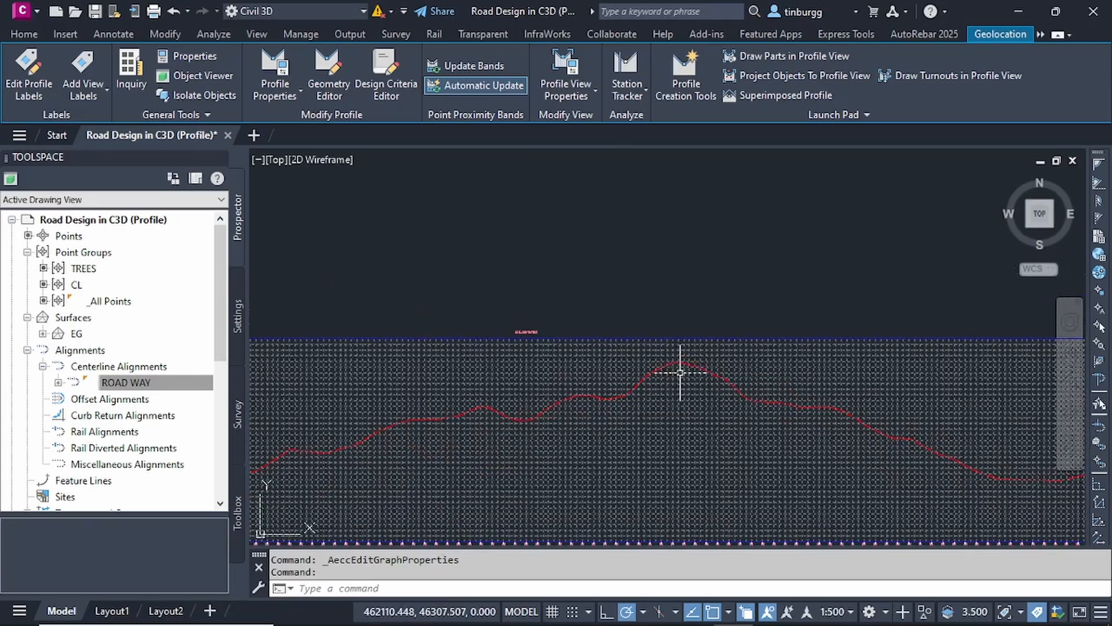
pyautogui.scroll(2, 672, 436)
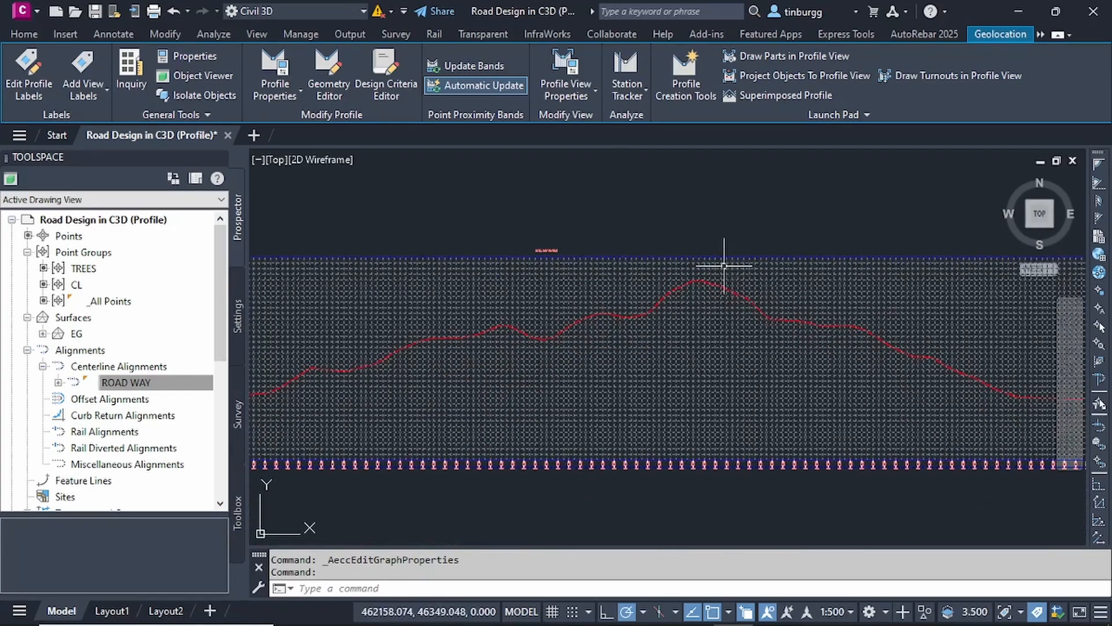
pyautogui.scroll(2, 715, 264)
pyautogui.press('Escape')
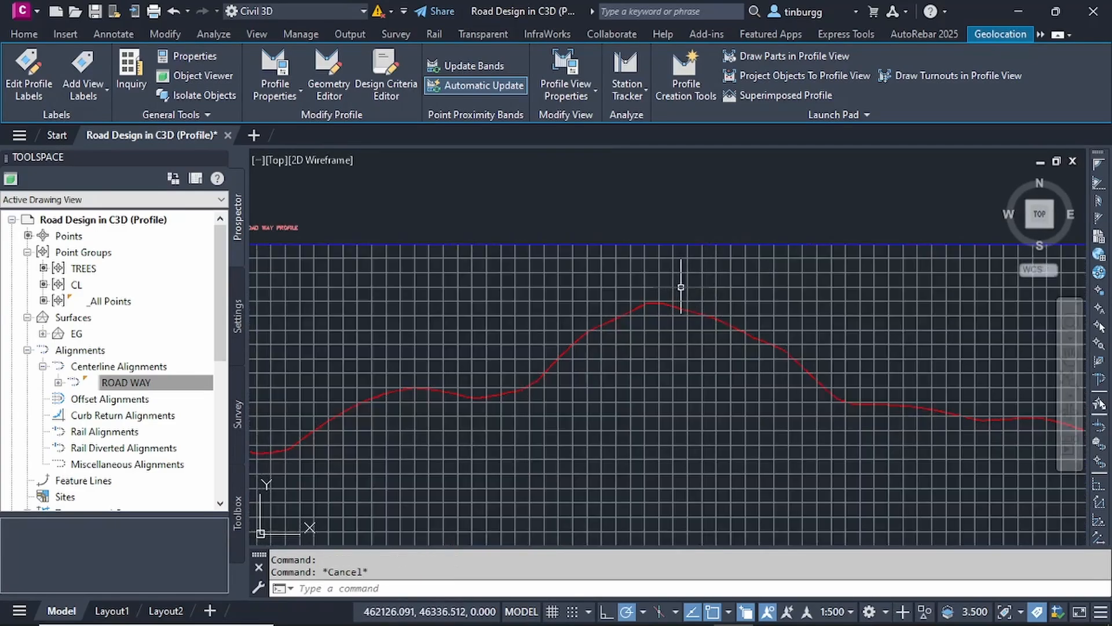
pyautogui.scroll(2, 655, 295)
pyautogui.scroll(-3, 654, 296)
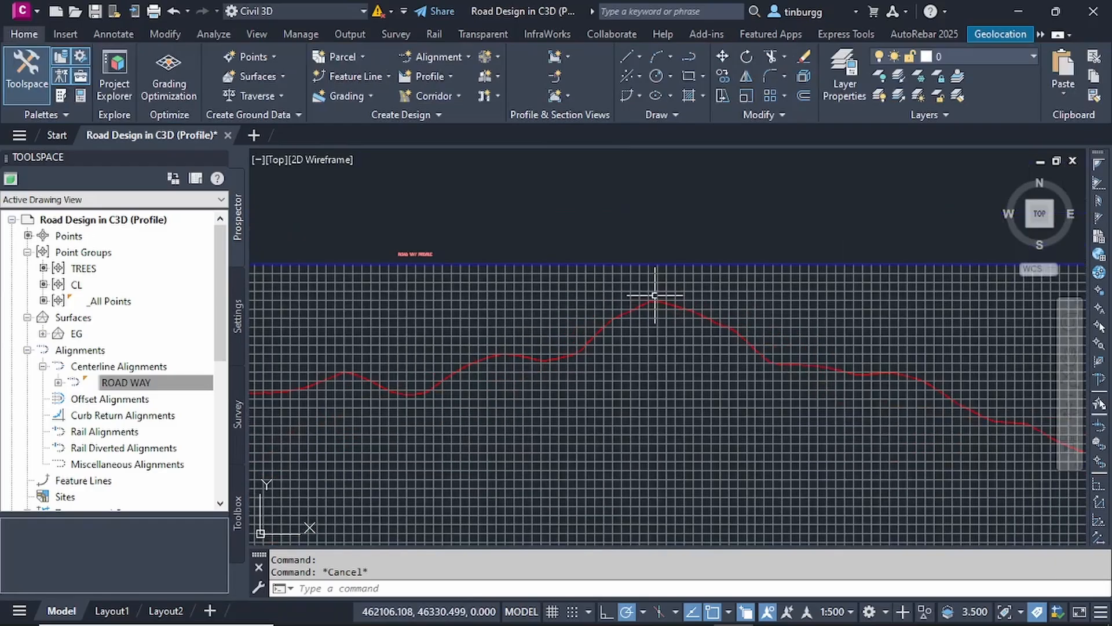
pyautogui.scroll(2, 665, 290)
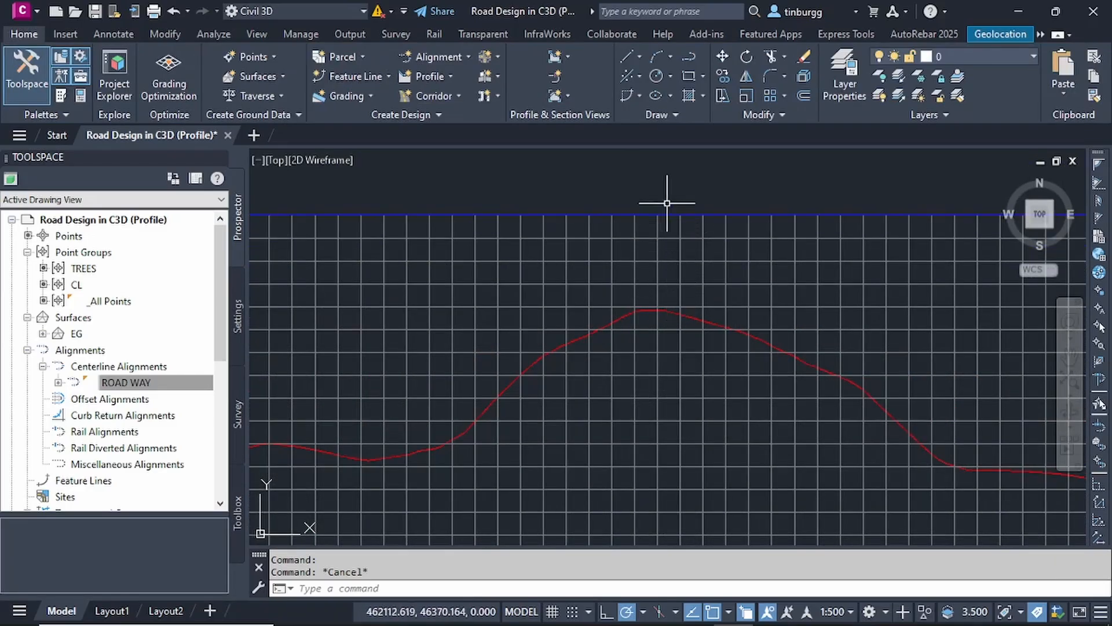
# Step: Set the profile view style's grid padding above maximum elevation to 1 and accept the change
pyautogui.click(658, 274)
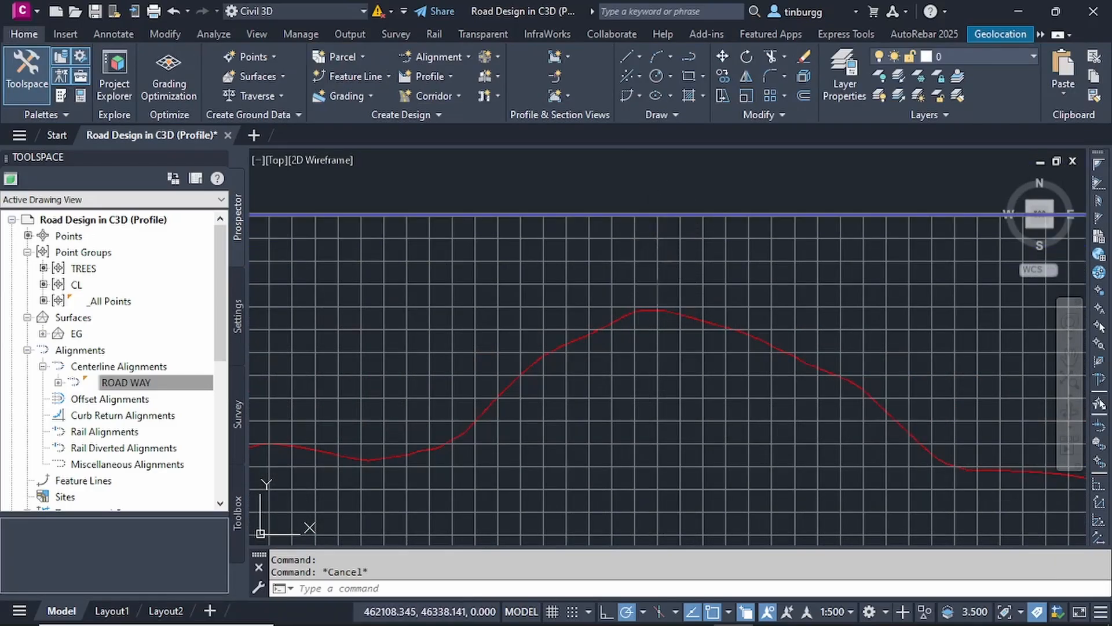
pyautogui.rightClick(669, 283)
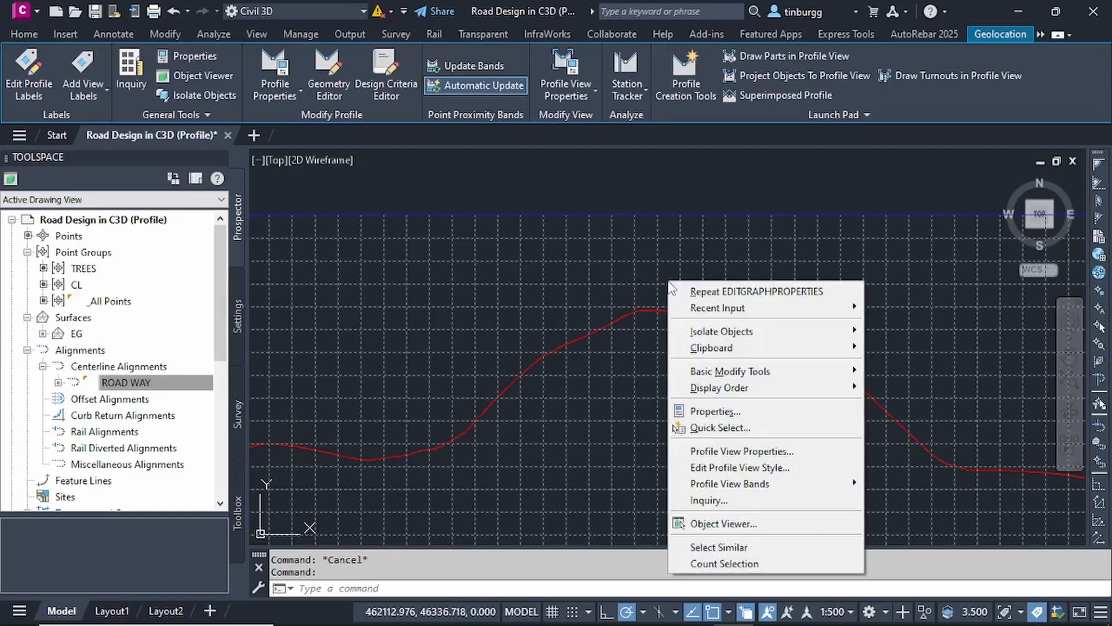
pyautogui.click(751, 468)
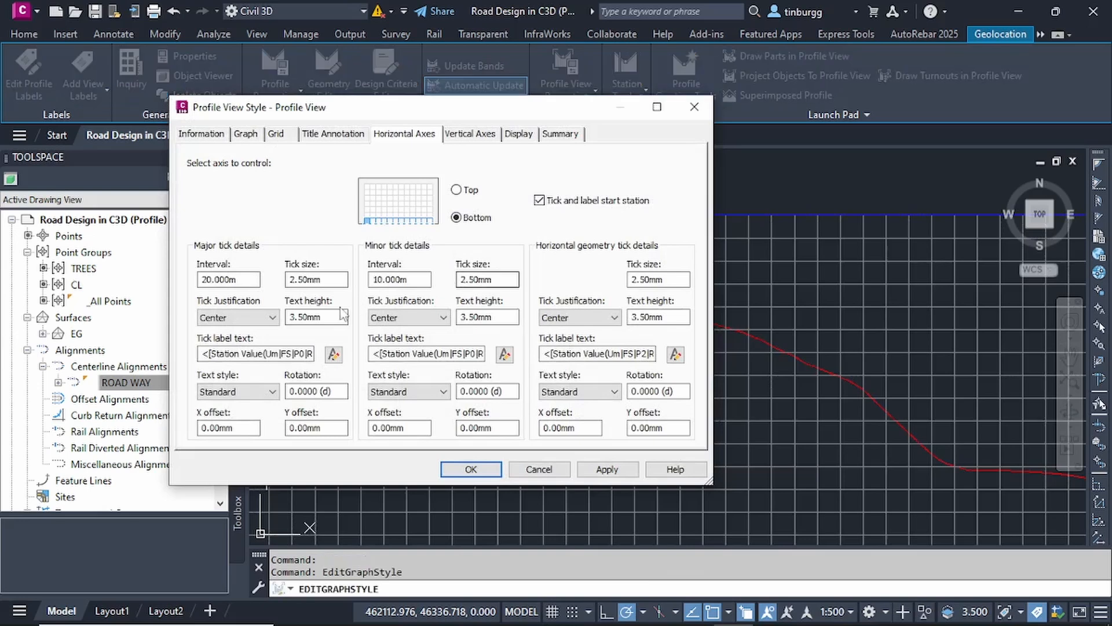
pyautogui.click(276, 135)
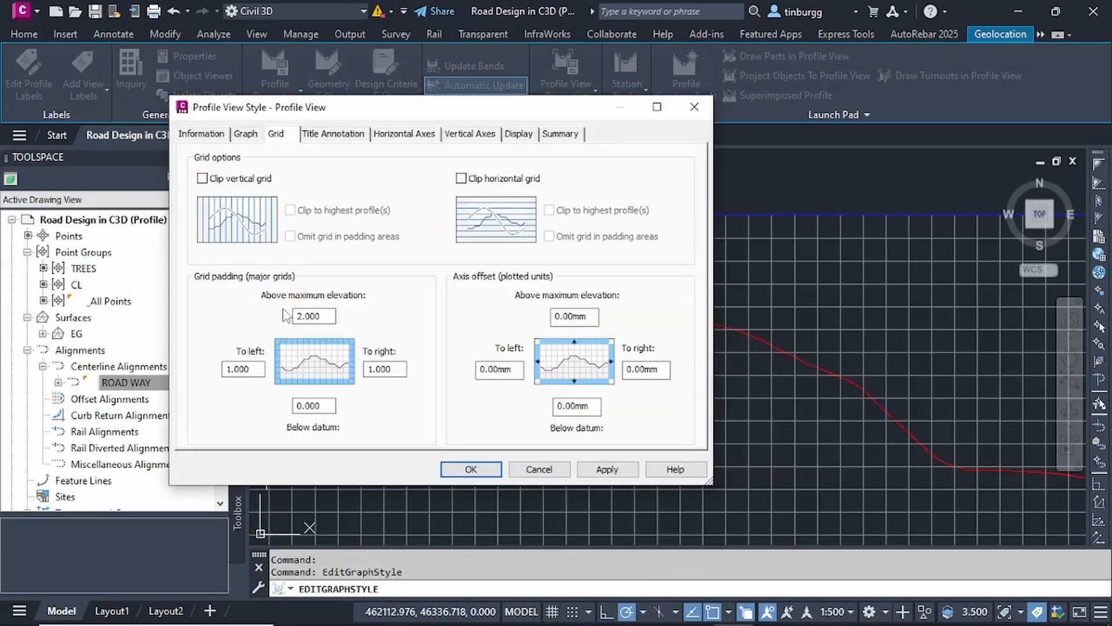
pyautogui.moveTo(329, 319); pyautogui.dragTo(295, 319)
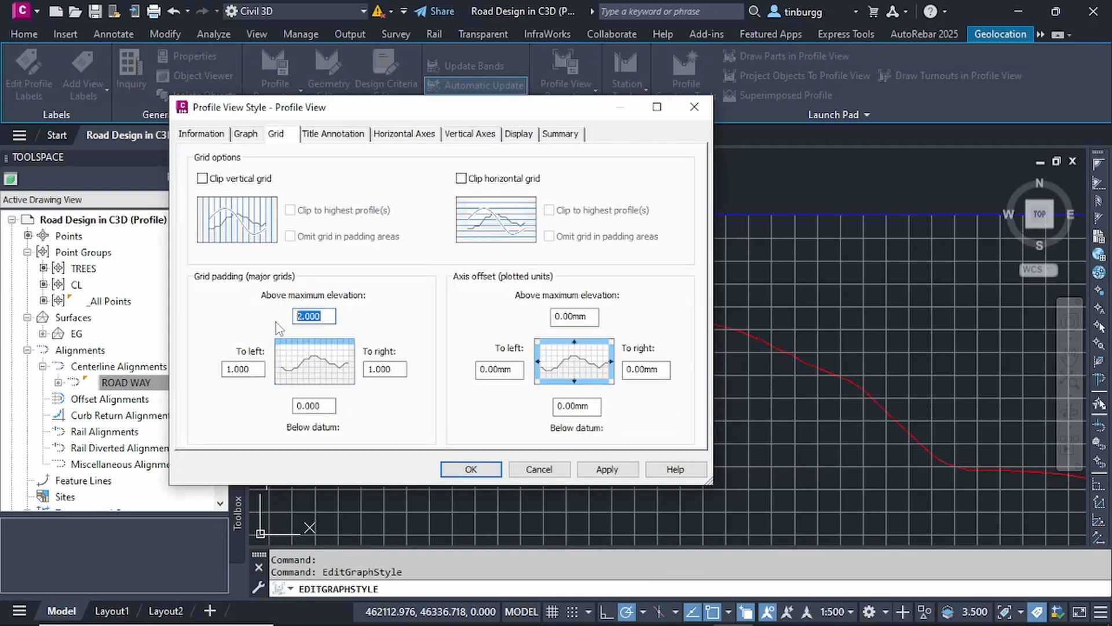
pyautogui.write('1')
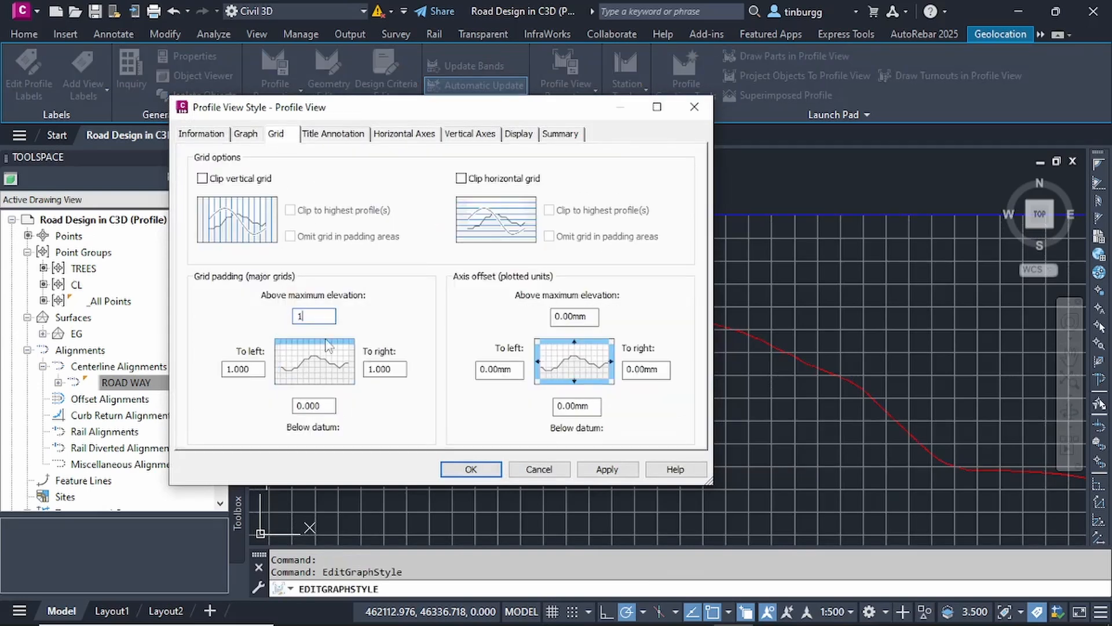
pyautogui.click(470, 469)
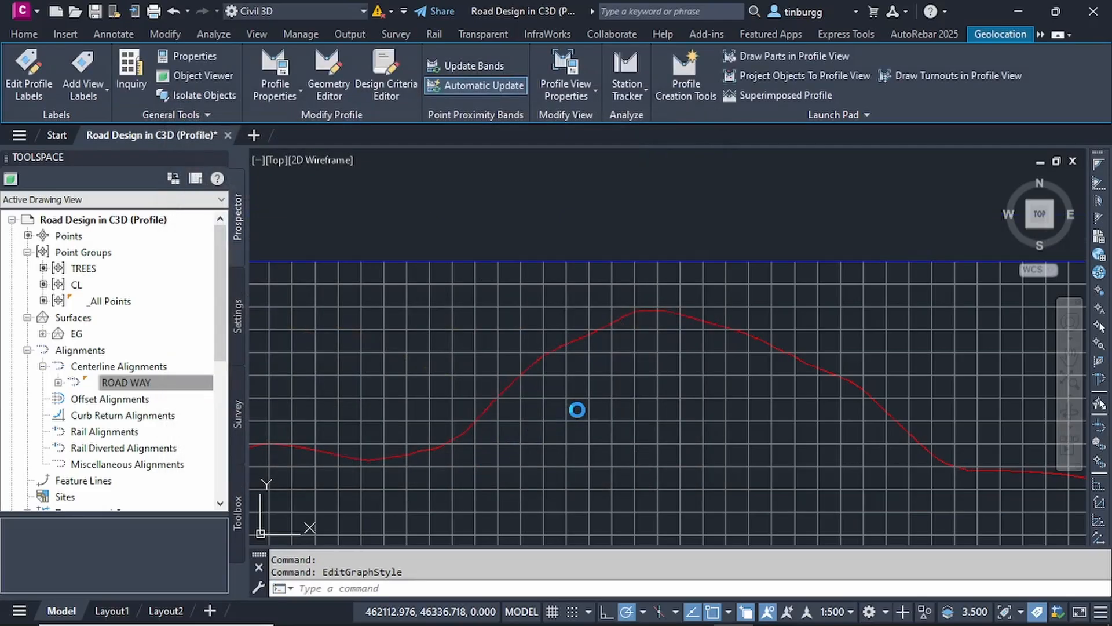
# Step: Examine the revised grid and the ground line at several places along the whole ROAD WAY profile view
pyautogui.scroll(-3, 578, 408)
pyautogui.scroll(3, 605, 387)
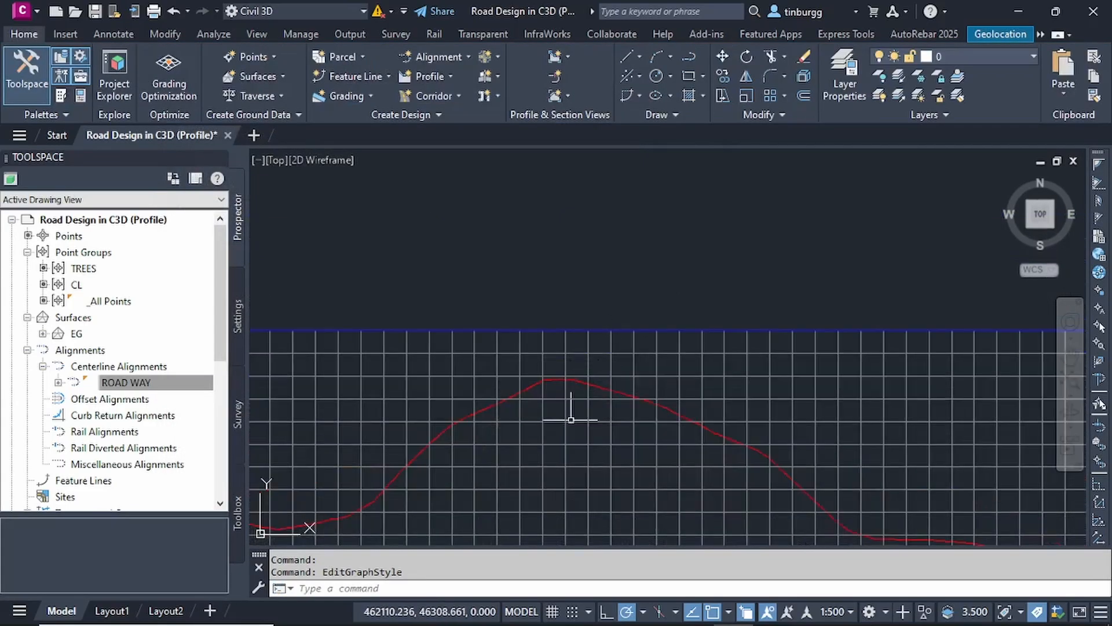
pyautogui.scroll(-3, 574, 430)
pyautogui.moveTo(608, 504); pyautogui.dragTo(702, 360, button='middle')
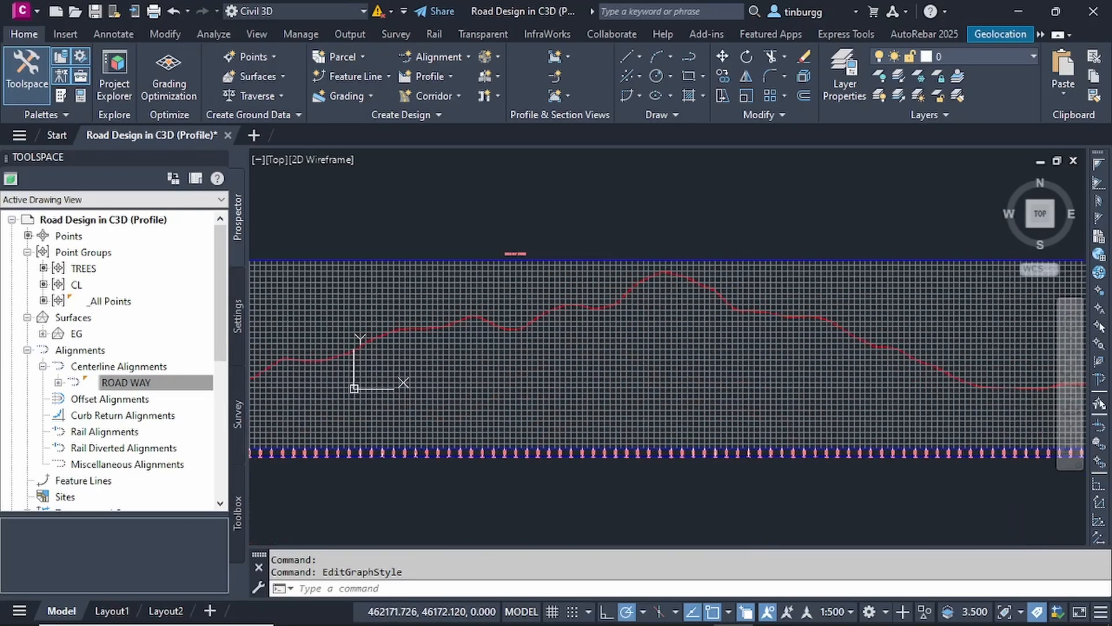
pyautogui.scroll(-2, 702, 350)
pyautogui.moveTo(589, 359); pyautogui.dragTo(660, 355, button='middle')
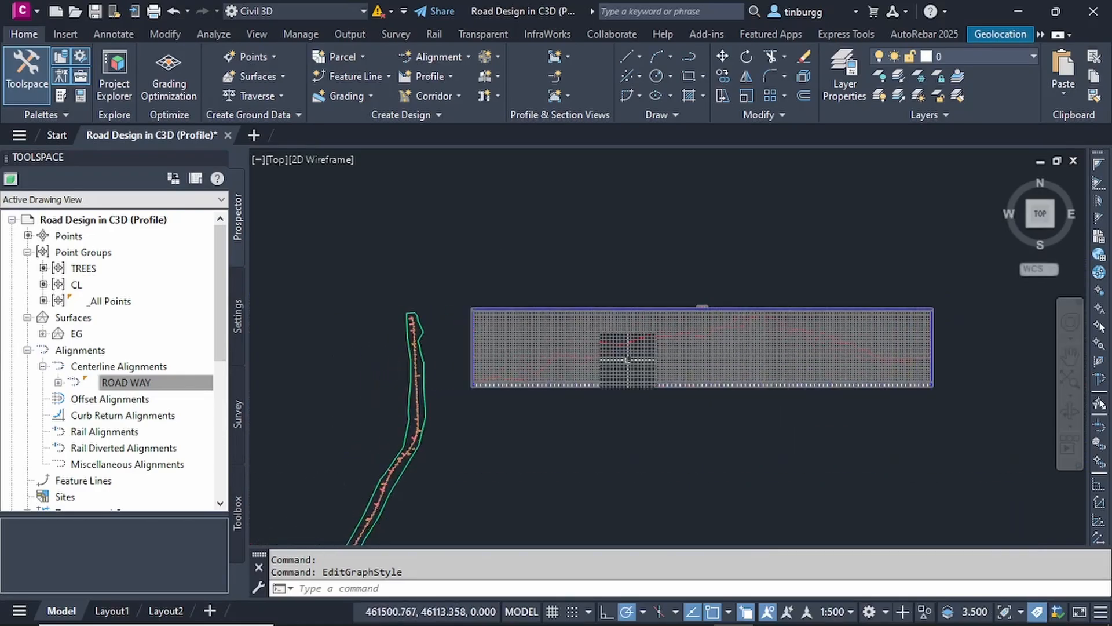
pyautogui.scroll(2, 627, 359)
pyautogui.scroll(2, 579, 362)
pyautogui.scroll(2, 566, 348)
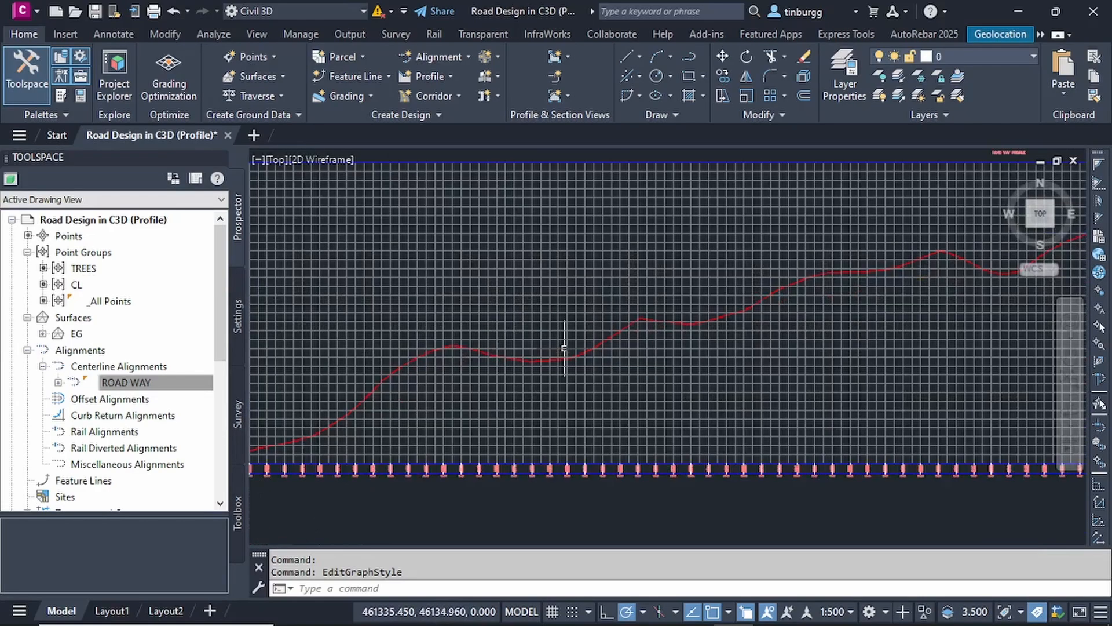
pyautogui.scroll(2, 565, 353)
pyautogui.scroll(1, 568, 365)
pyautogui.scroll(1, 568, 365)
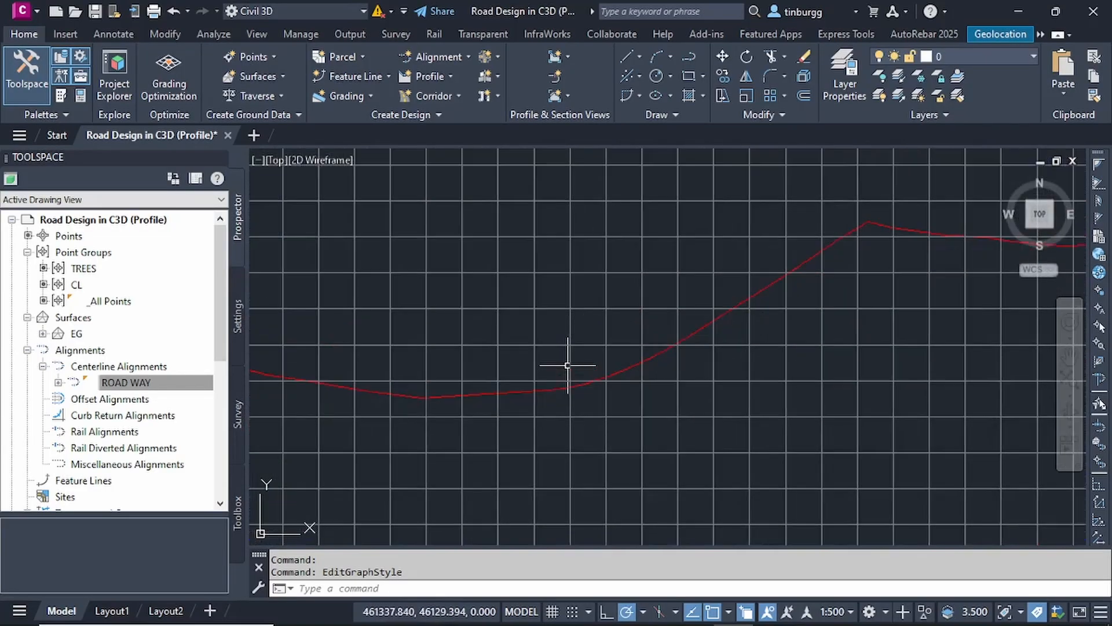
pyautogui.scroll(2, 567, 365)
pyautogui.scroll(-4, 567, 365)
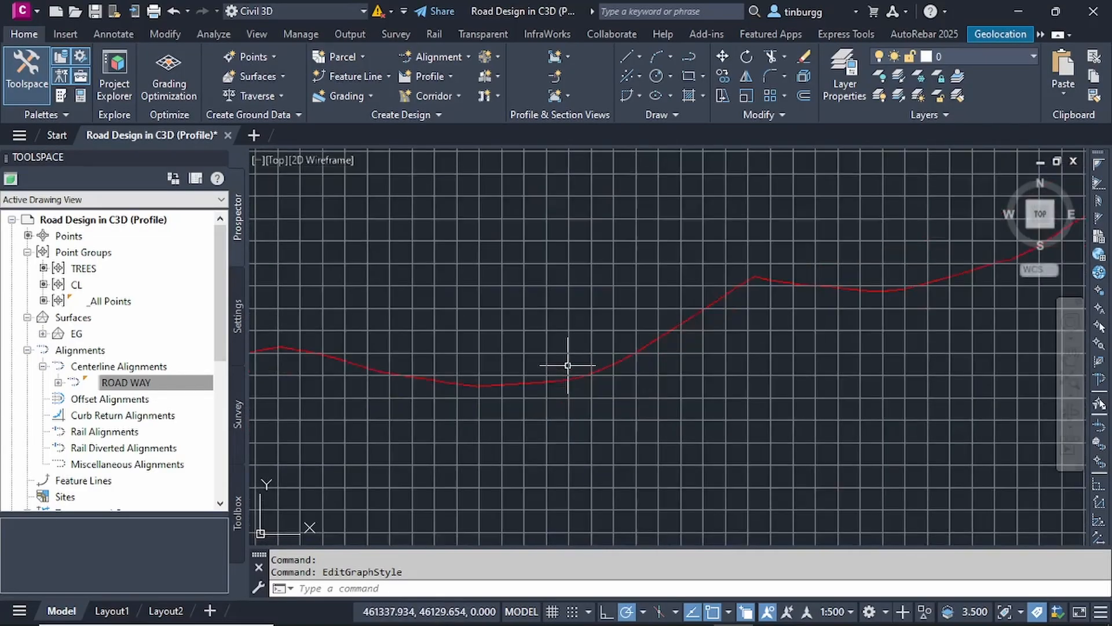
pyautogui.scroll(-2, 567, 366)
pyautogui.scroll(-4, 581, 377)
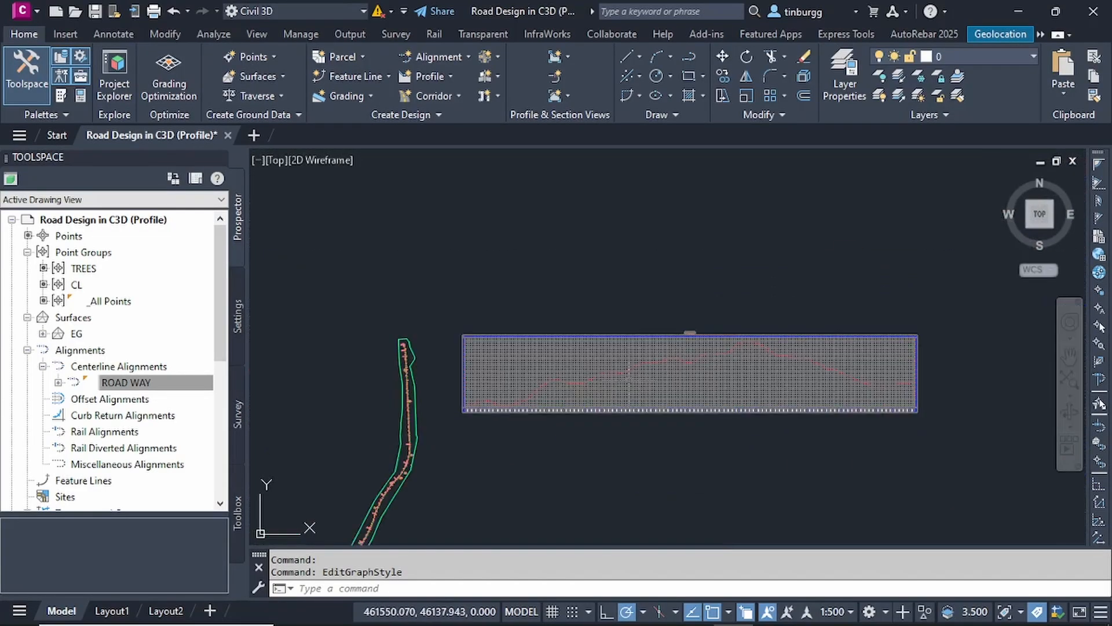
# Step: Examine the existing ground line from mid-profile back to the start of the ROAD WAY profile view
pyautogui.scroll(3, 629, 377)
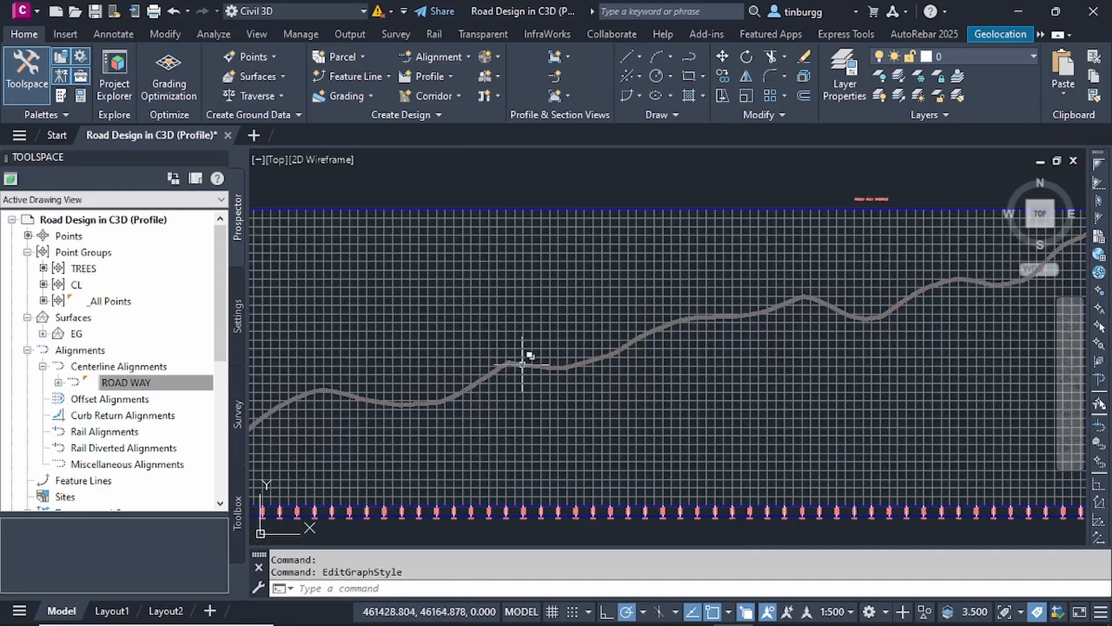
pyautogui.scroll(2, 626, 343)
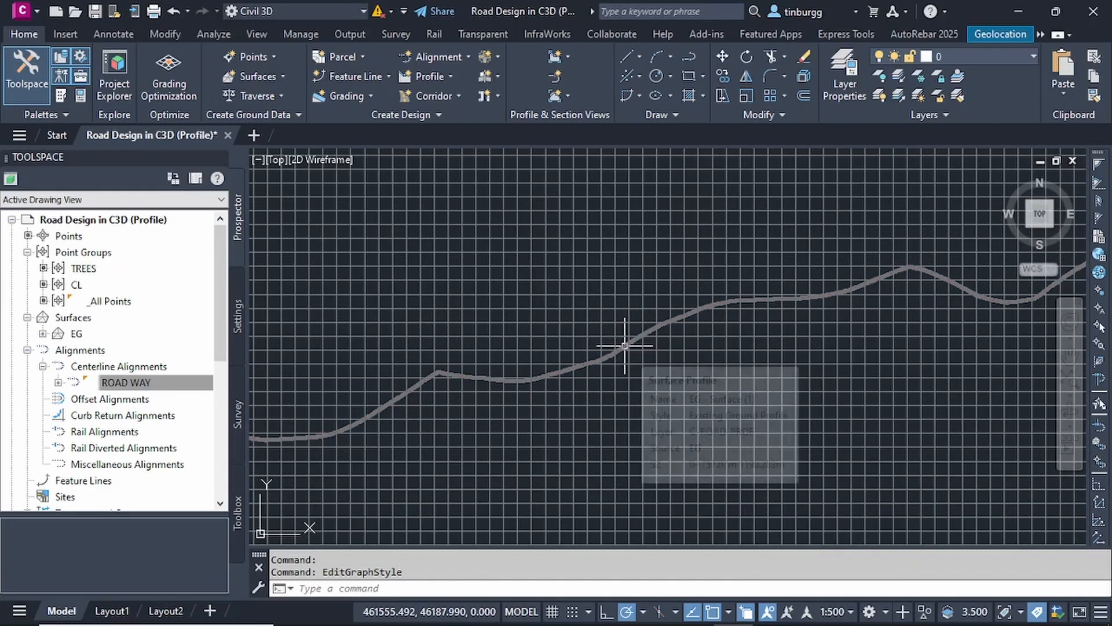
pyautogui.scroll(-2, 625, 346)
pyautogui.scroll(-1, 624, 346)
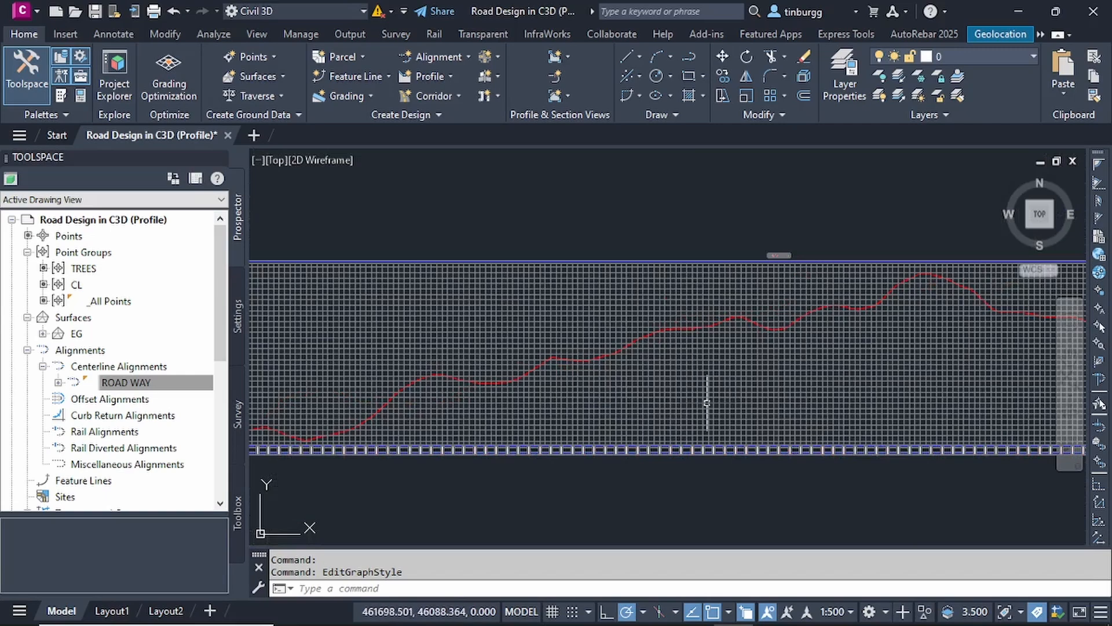
pyautogui.click(722, 396)
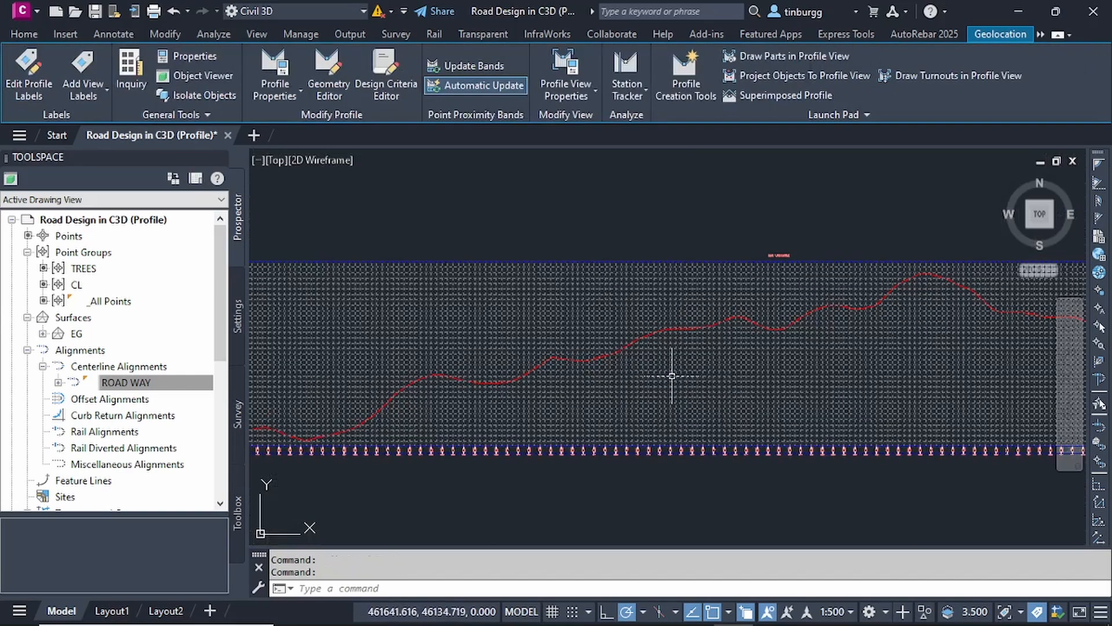
pyautogui.press('Escape')
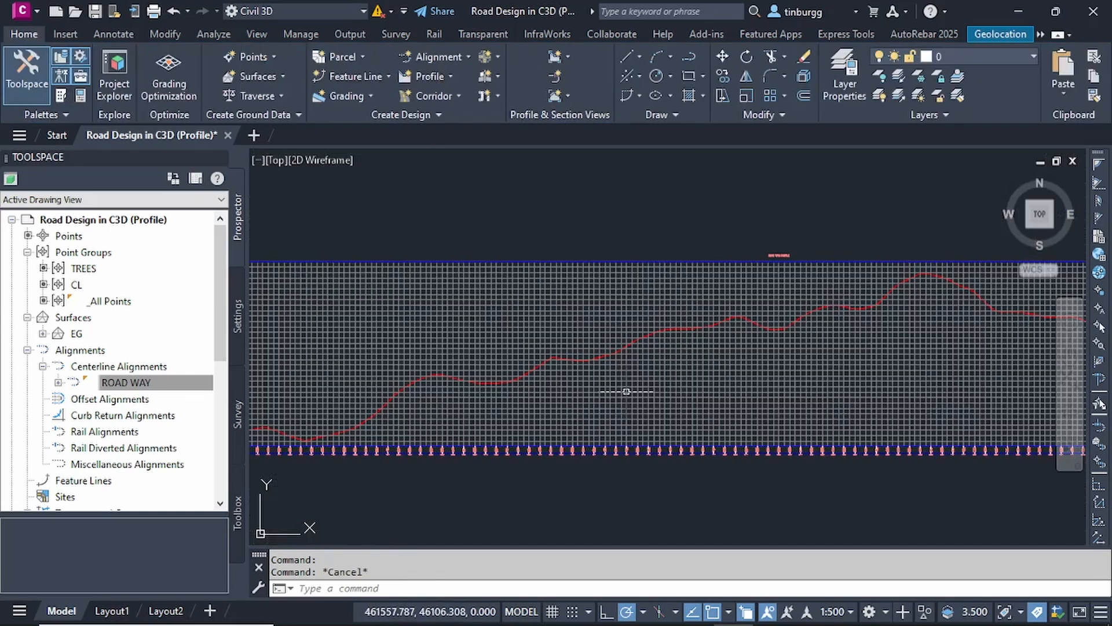
pyautogui.scroll(-2, 471, 426)
pyautogui.scroll(3, 463, 400)
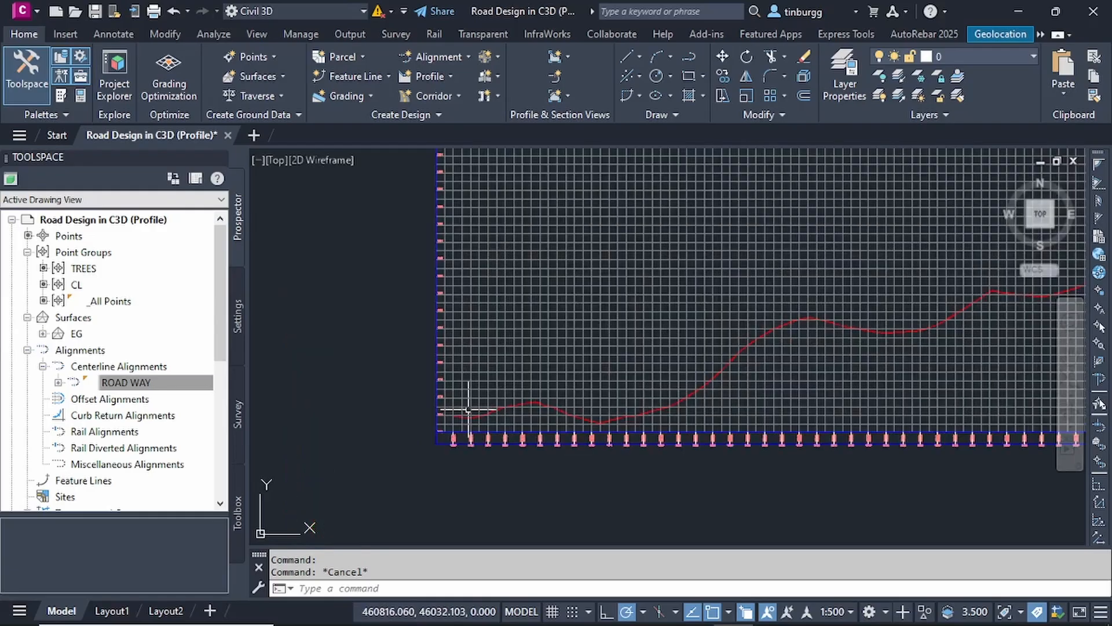
pyautogui.scroll(-3, 476, 432)
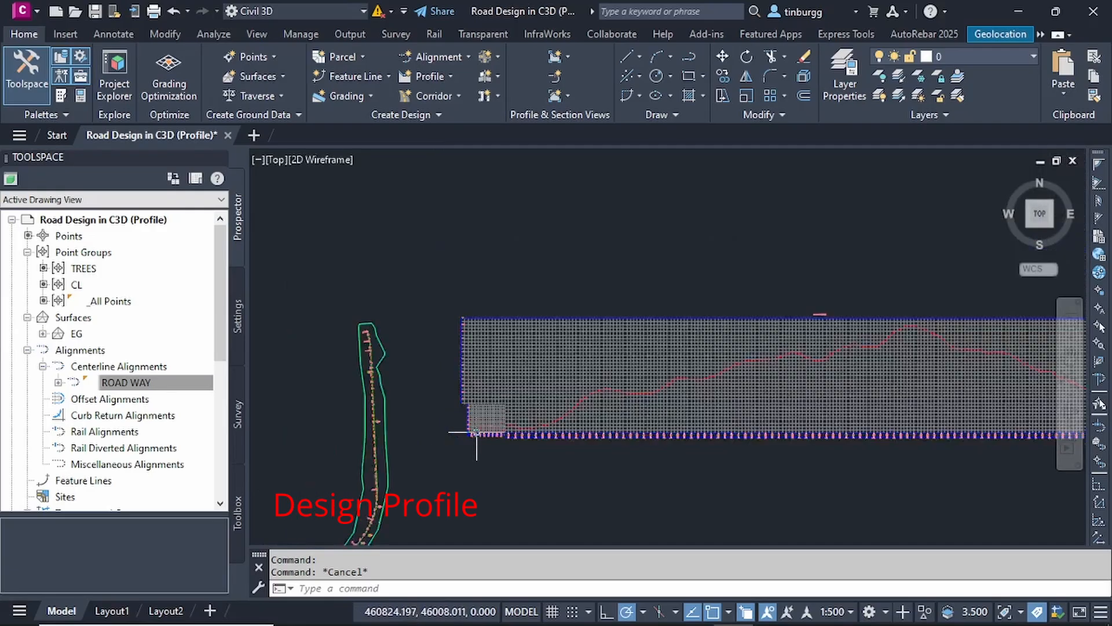
pyautogui.scroll(-2, 477, 431)
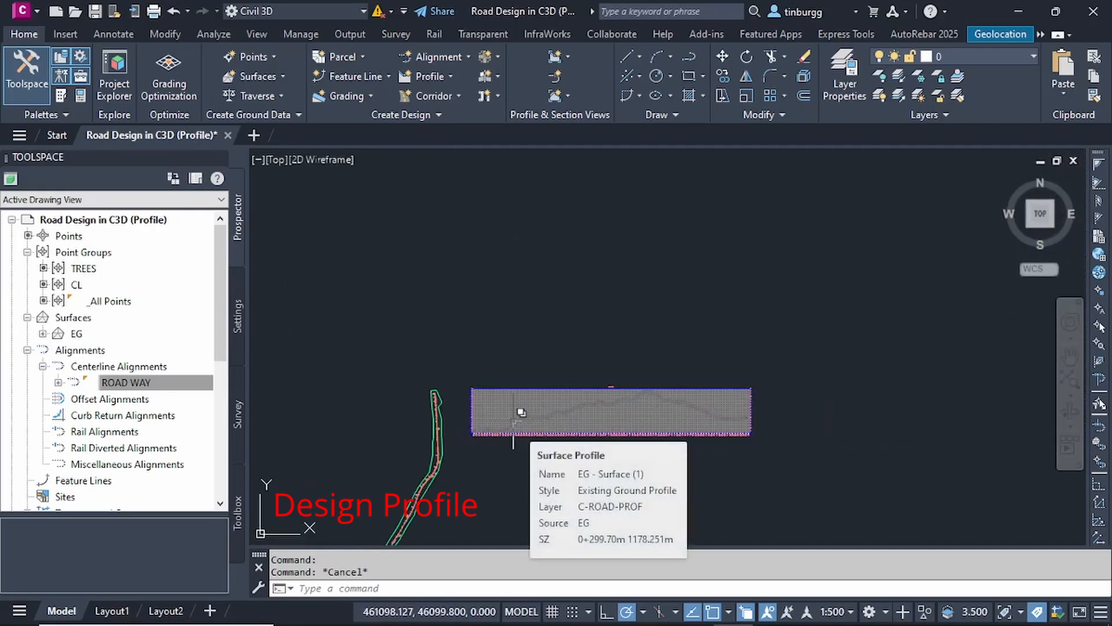
pyautogui.scroll(3, 513, 422)
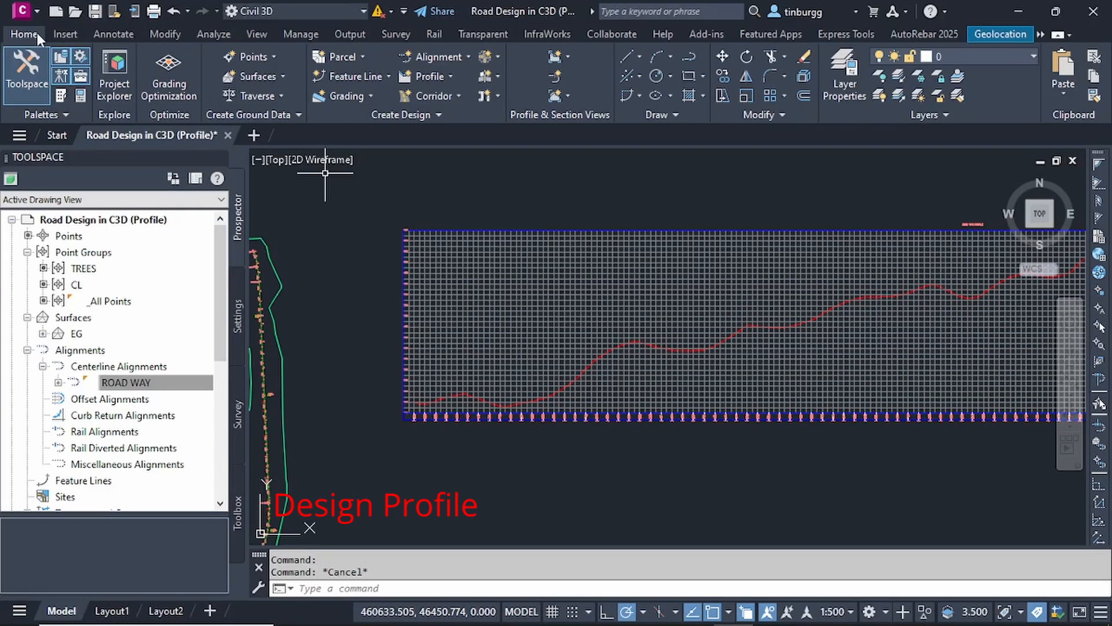
# Step: Start a new layout profile with the Profile Creation Tools in the ROAD WAY profile view
pyautogui.click(20, 34)
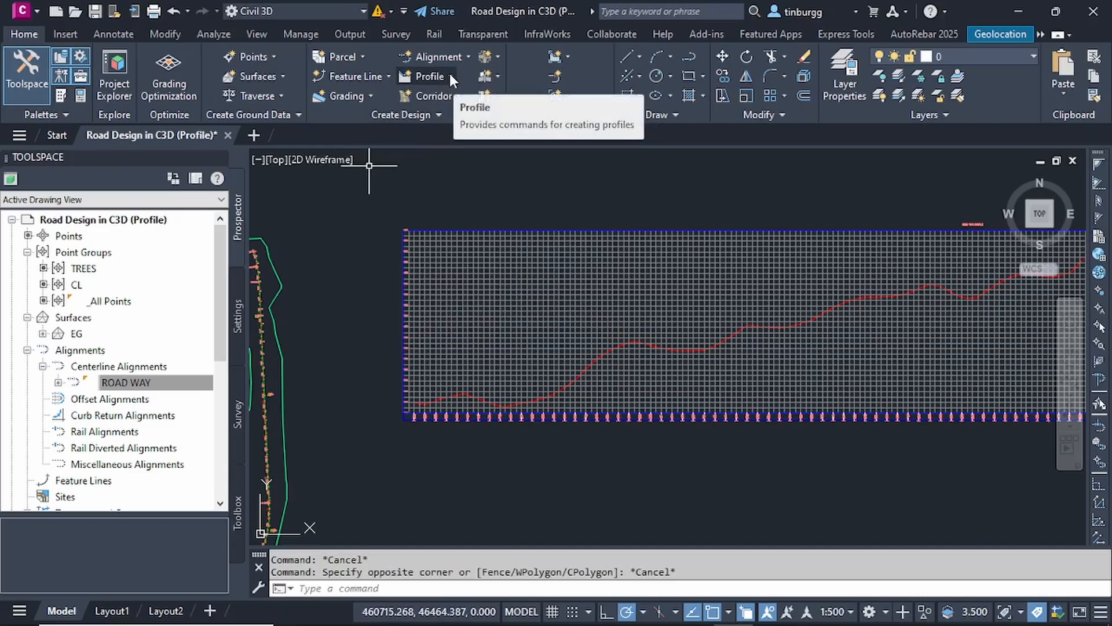
pyautogui.click(449, 77)
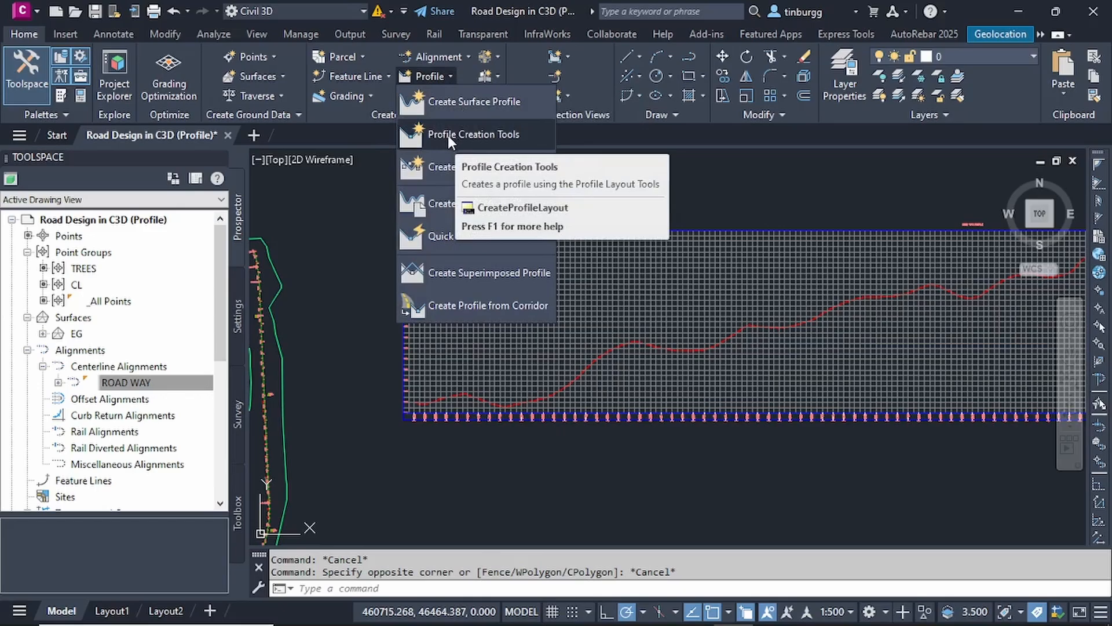
pyautogui.click(489, 136)
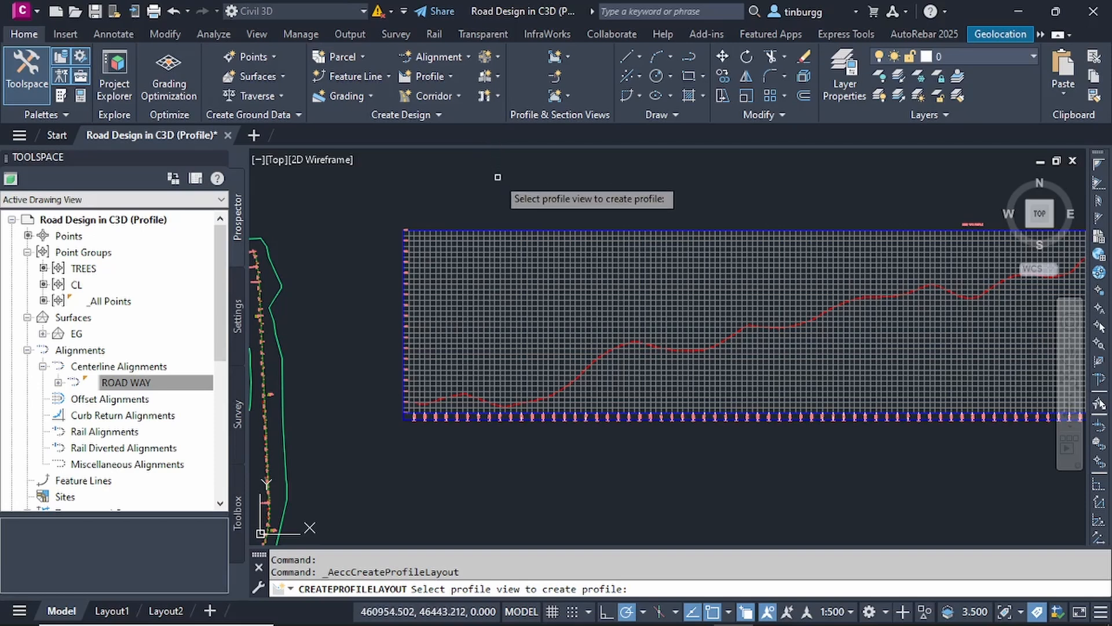
pyautogui.scroll(7, 527, 269)
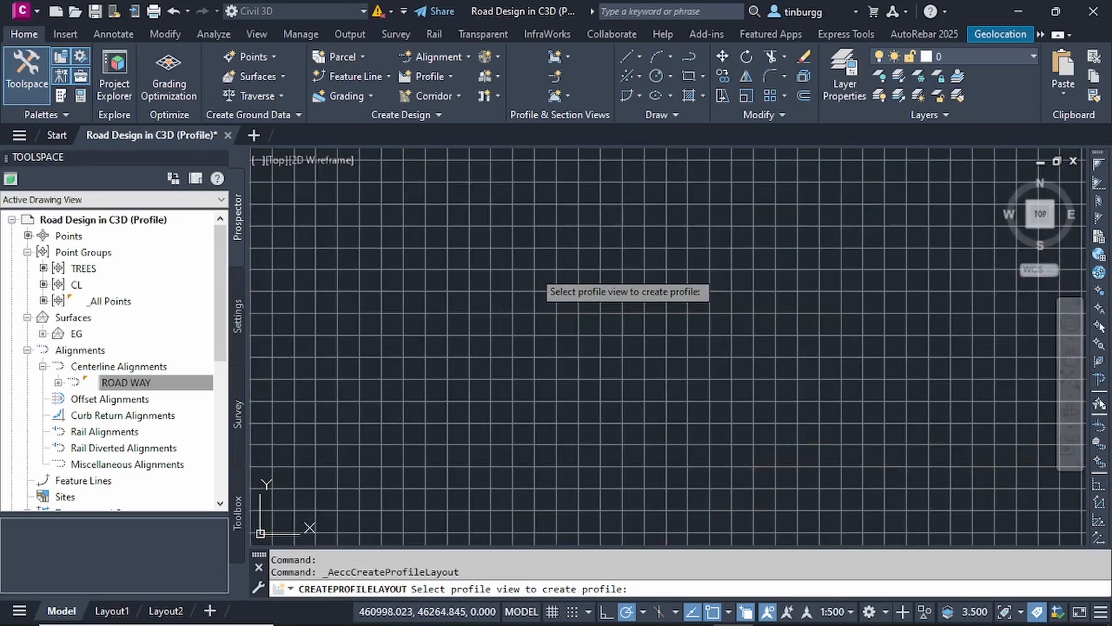
pyautogui.click(536, 273)
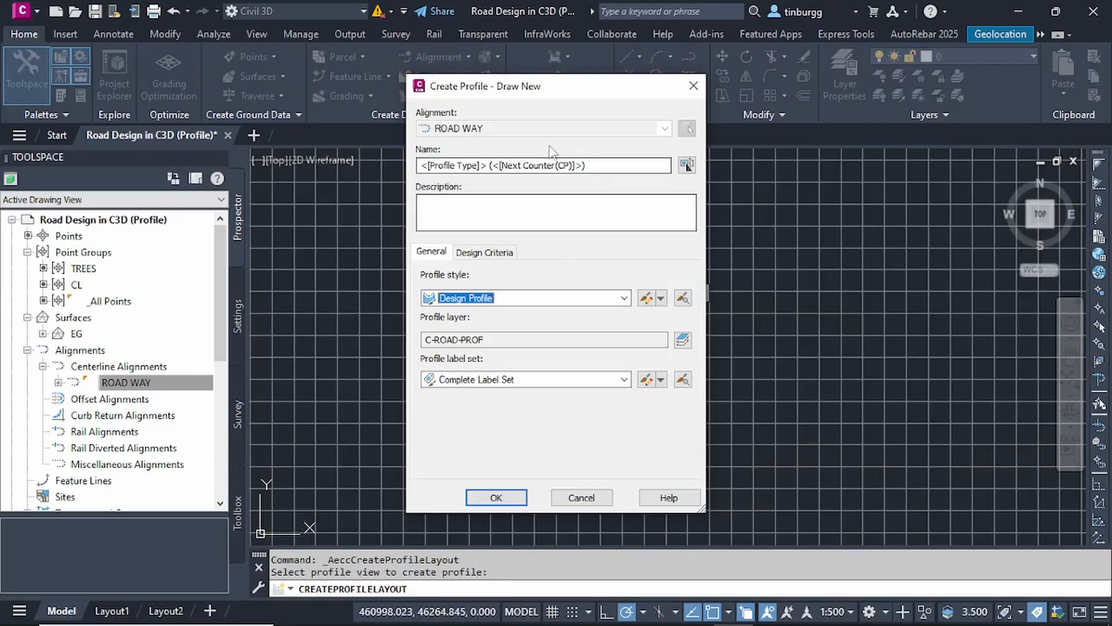
# Step: Name the new layout profile ROAD WAY DESIGN PROFILE
pyautogui.moveTo(557, 89)
pyautogui.mouseDown()
pyautogui.moveTo(553, 111)
pyautogui.moveTo(548, 95)
pyautogui.mouseUp()
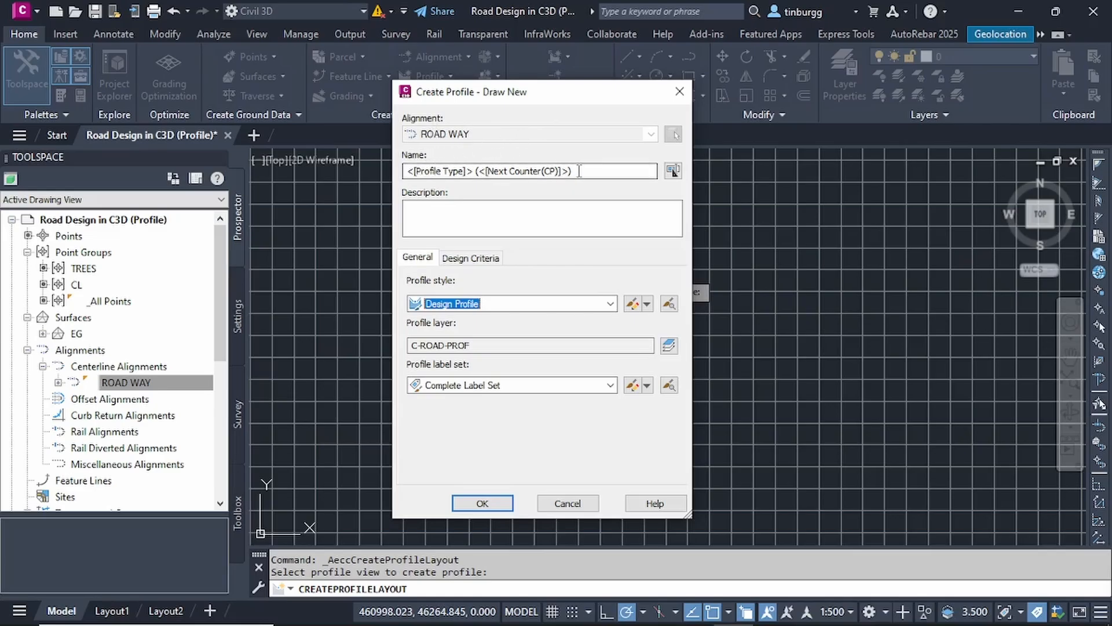
pyautogui.moveTo(579, 171); pyautogui.dragTo(403, 173)
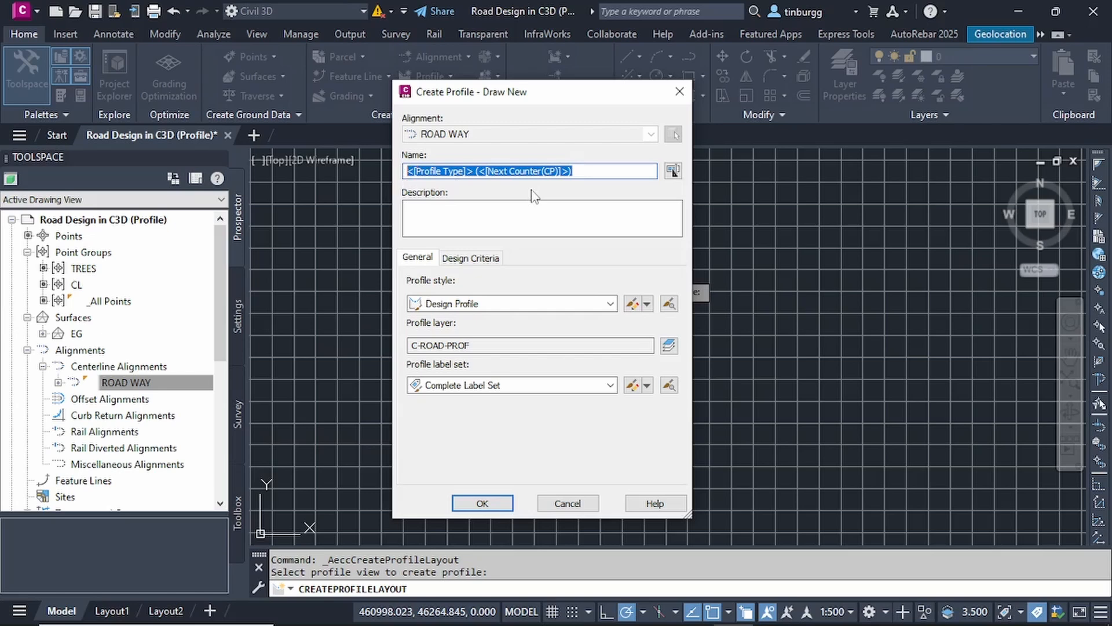
pyautogui.write('ROAD WAY')
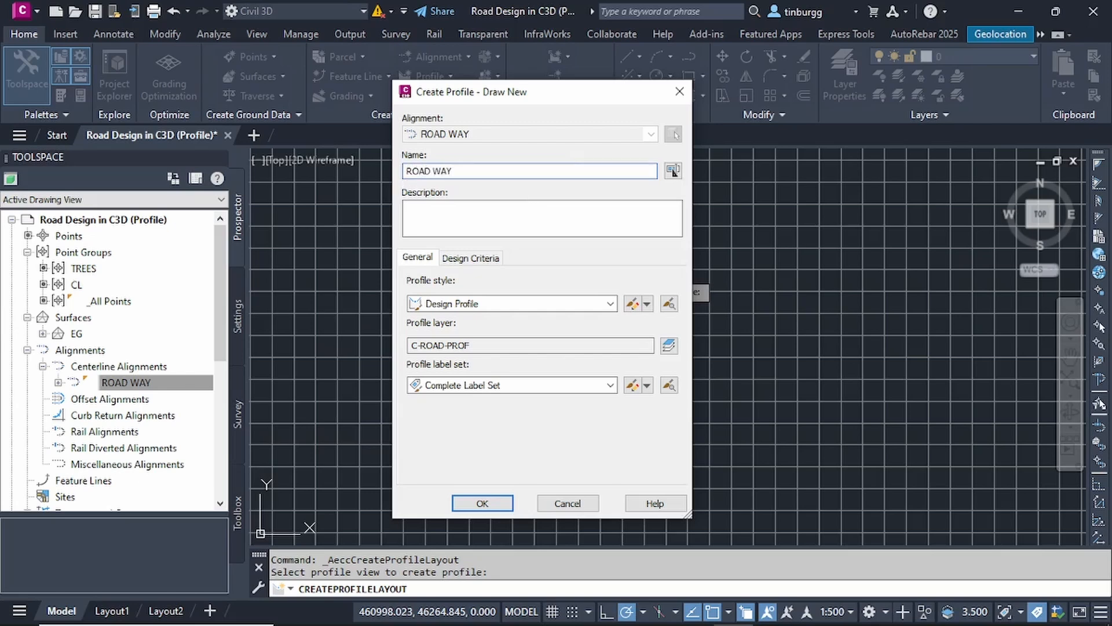
pyautogui.write(' DESIGN PROFILE')
# Step: Use the Design Profile style and the Complete Label Set for the new profile
pyautogui.click(610, 305)
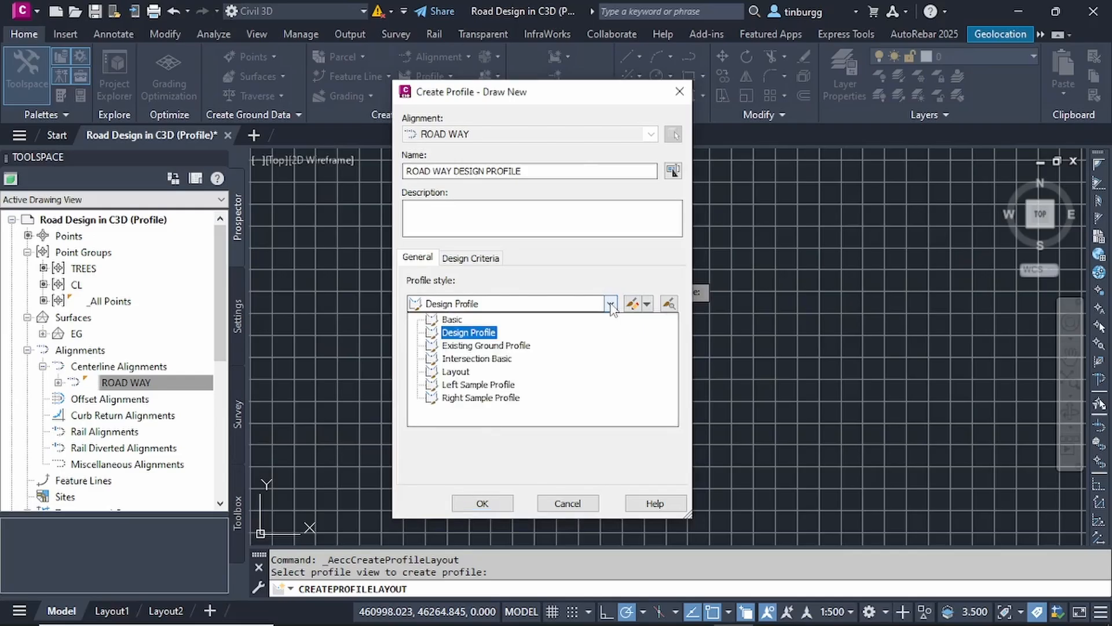
pyautogui.click(469, 331)
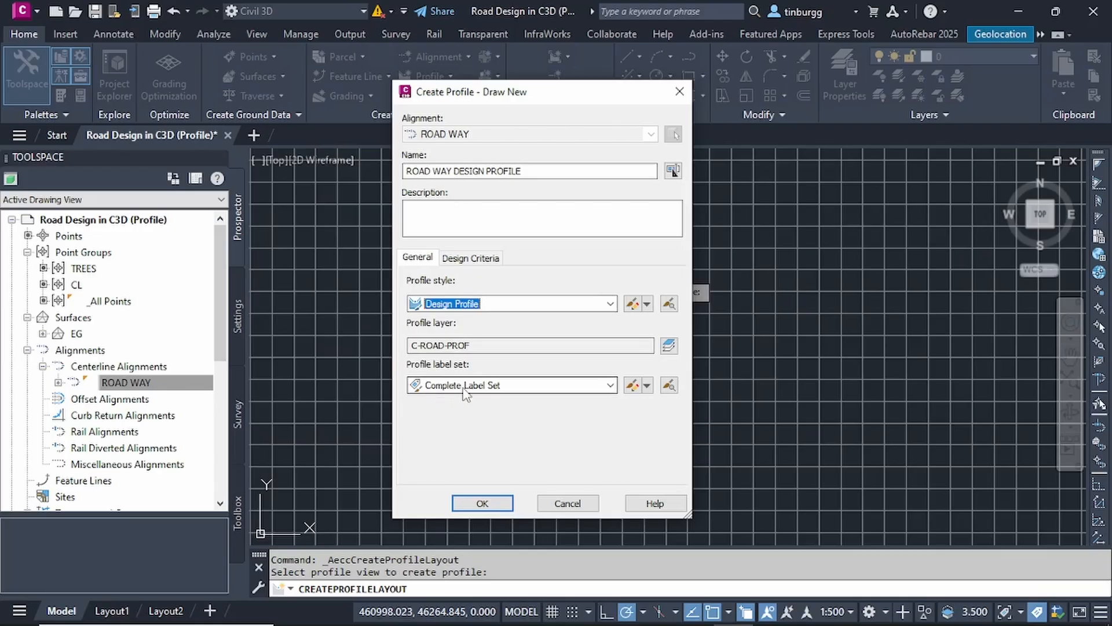
pyautogui.click(611, 385)
pyautogui.click(611, 385)
pyautogui.click(611, 385)
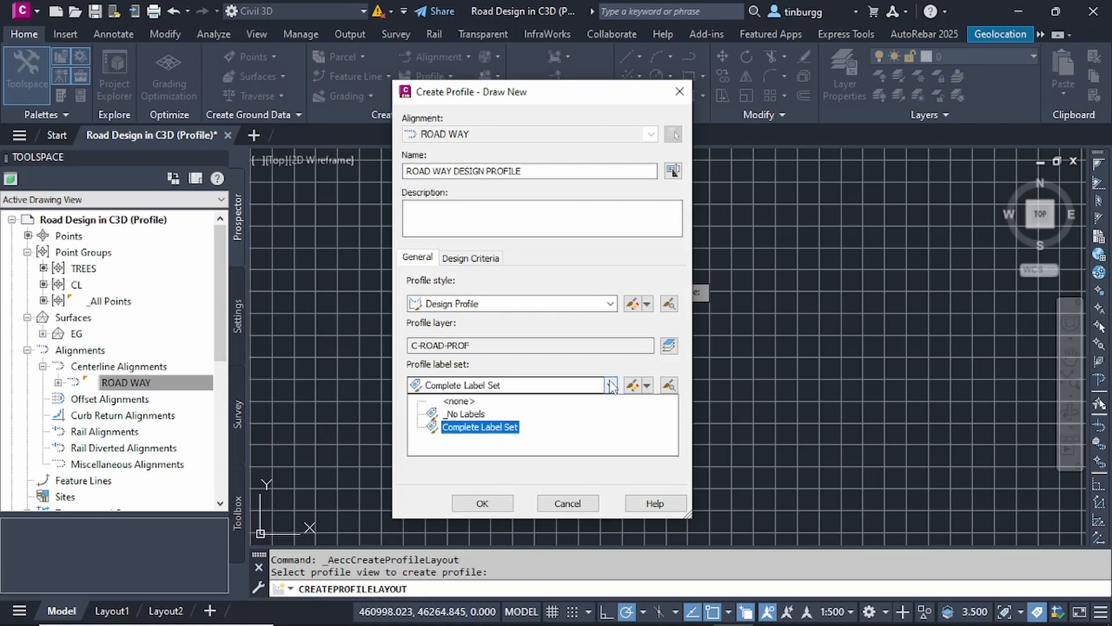
pyautogui.click(611, 385)
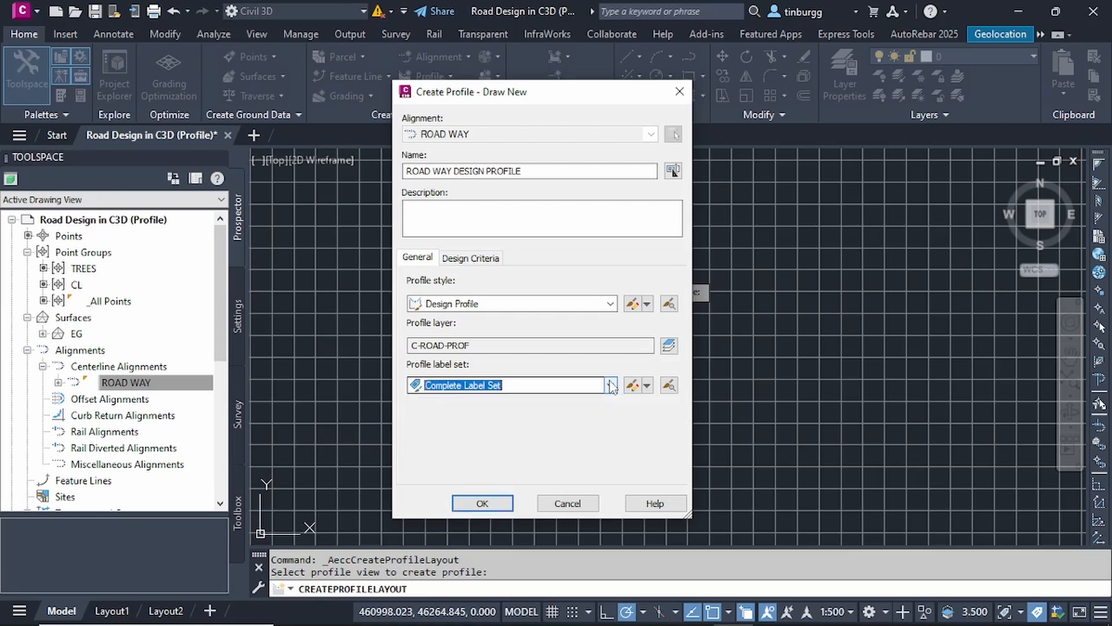
# Step: Enable criteria-based design with the design criteria file and AASHTO 2011 Standard minimum K table, exclude the design check set, and create the profile
pyautogui.click(465, 258)
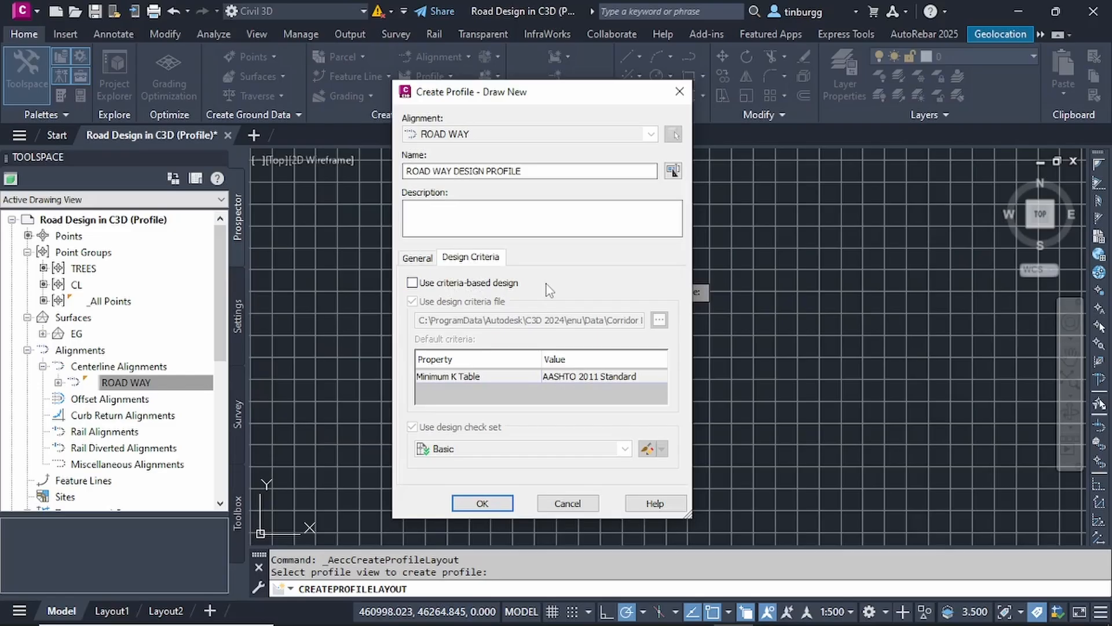
pyautogui.click(412, 283)
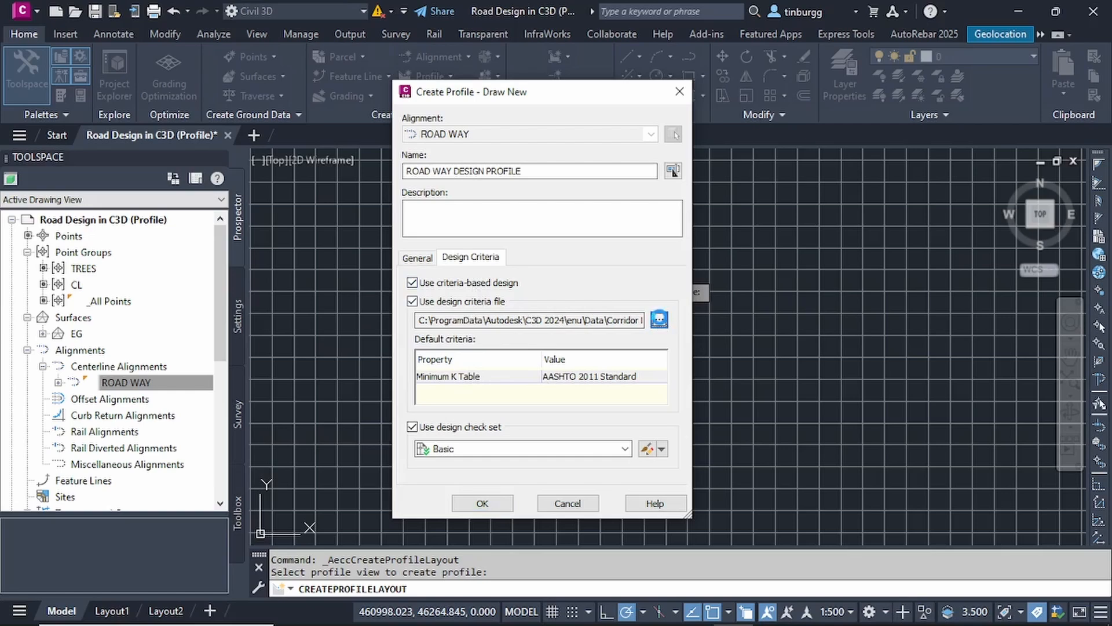
pyautogui.click(660, 320)
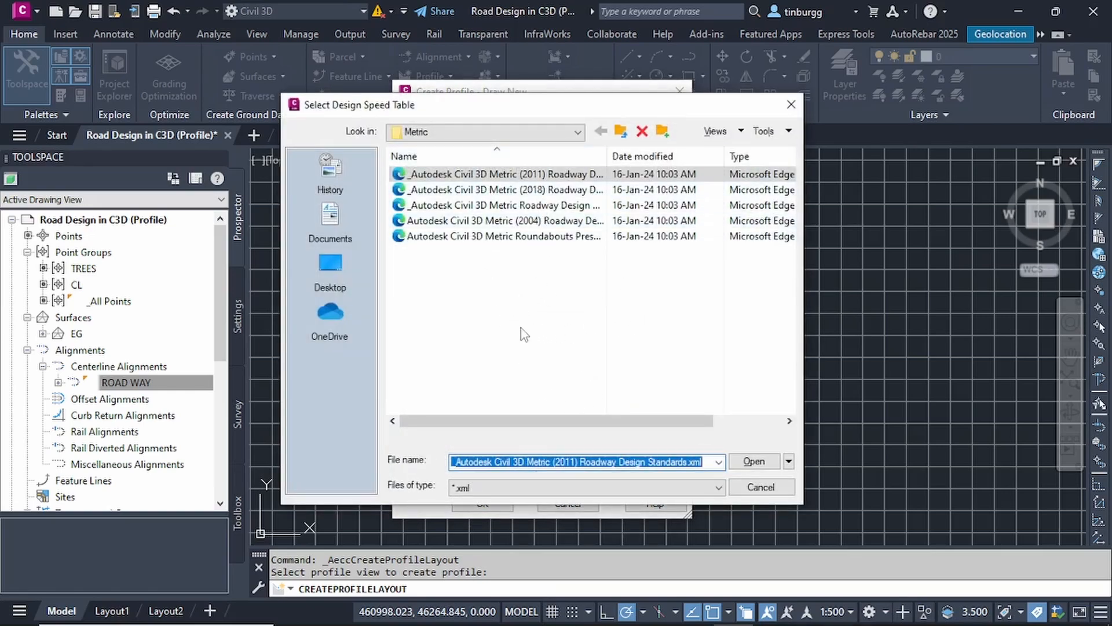
pyautogui.click(791, 104)
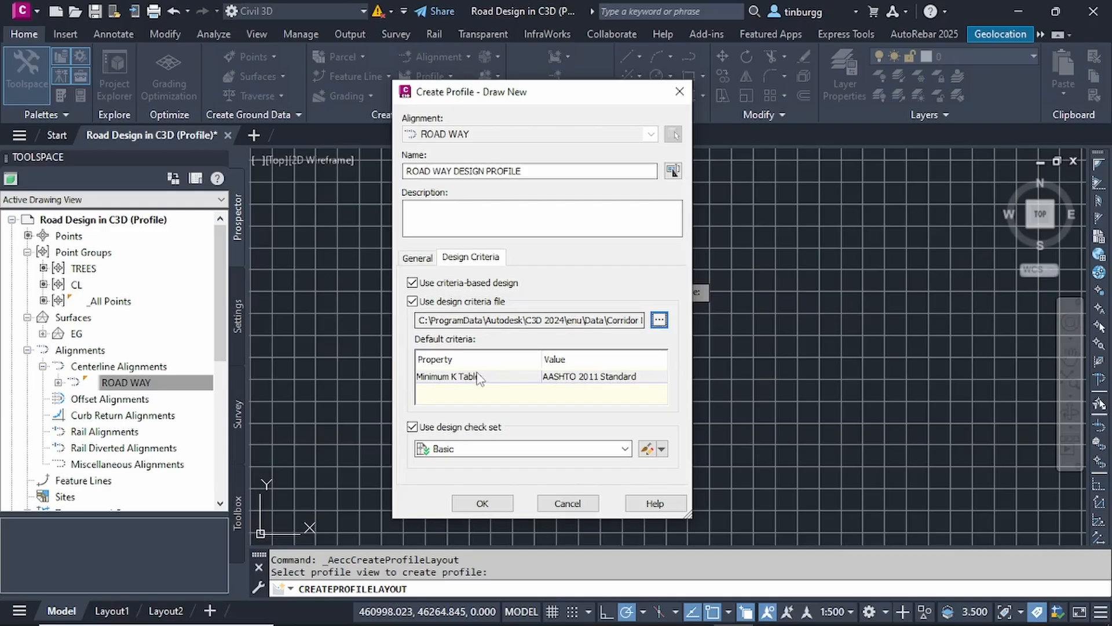
pyautogui.click(582, 383)
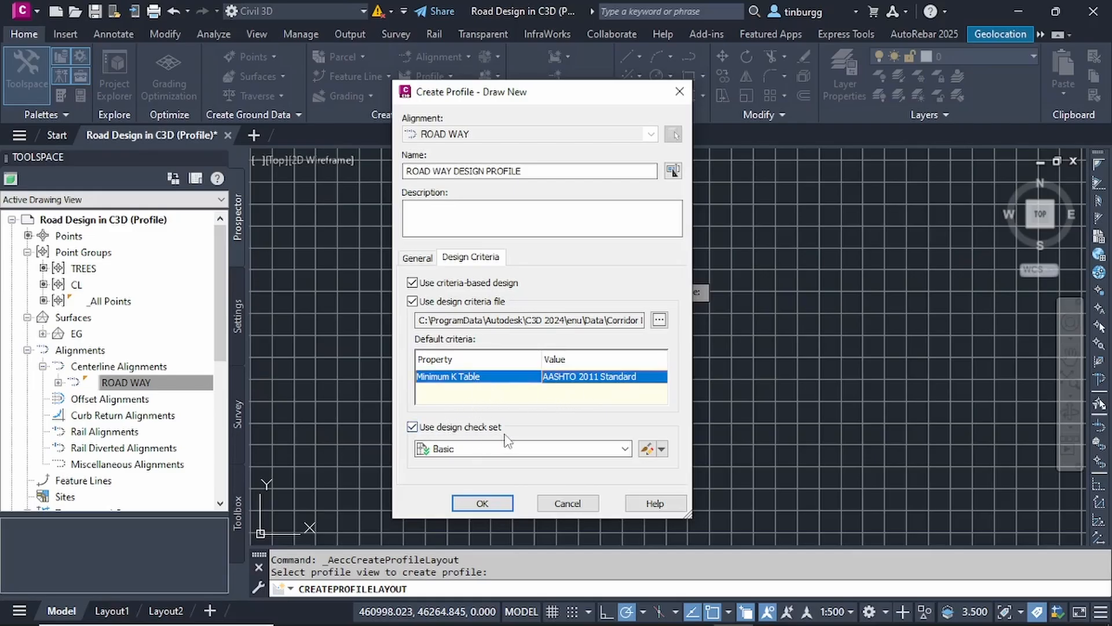
pyautogui.click(412, 427)
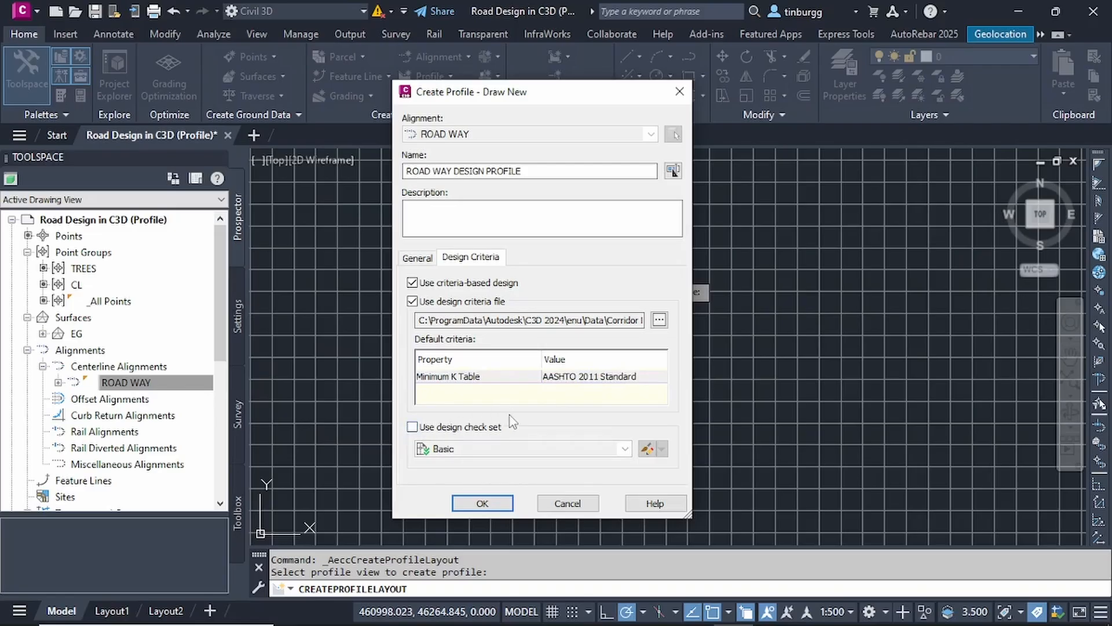
pyautogui.click(483, 503)
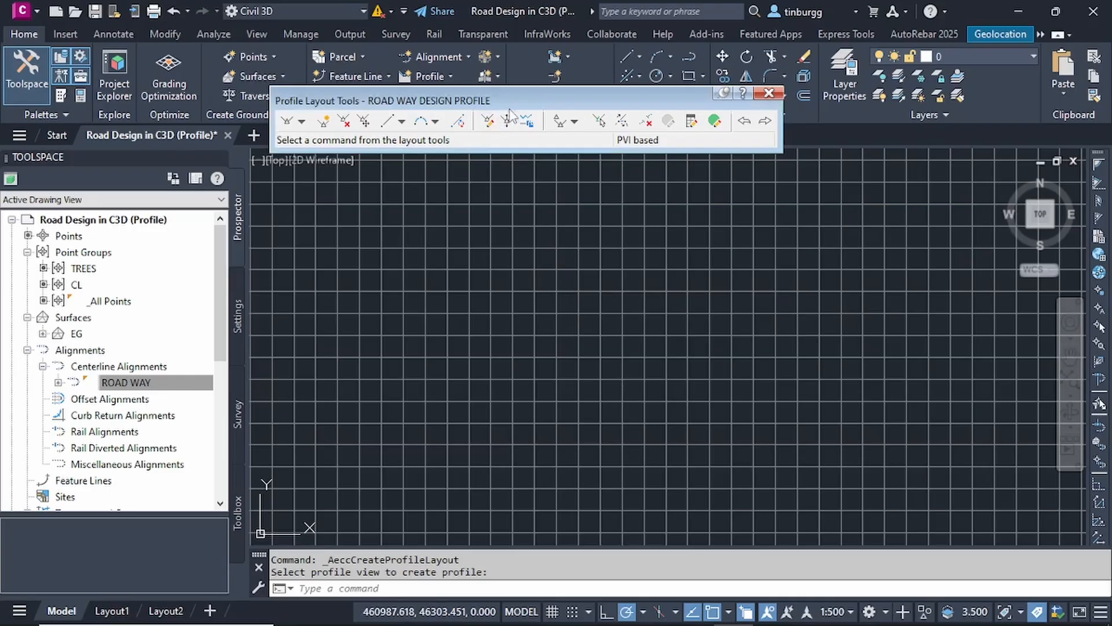
# Step: Configure the vertical curve settings as parabolic, with crest and sag curves both defined by a length of 150 m
pyautogui.moveTo(522, 98)
pyautogui.mouseDown()
pyautogui.moveTo(496, 168)
pyautogui.moveTo(510, 172)
pyautogui.moveTo(517, 160)
pyautogui.mouseUp()
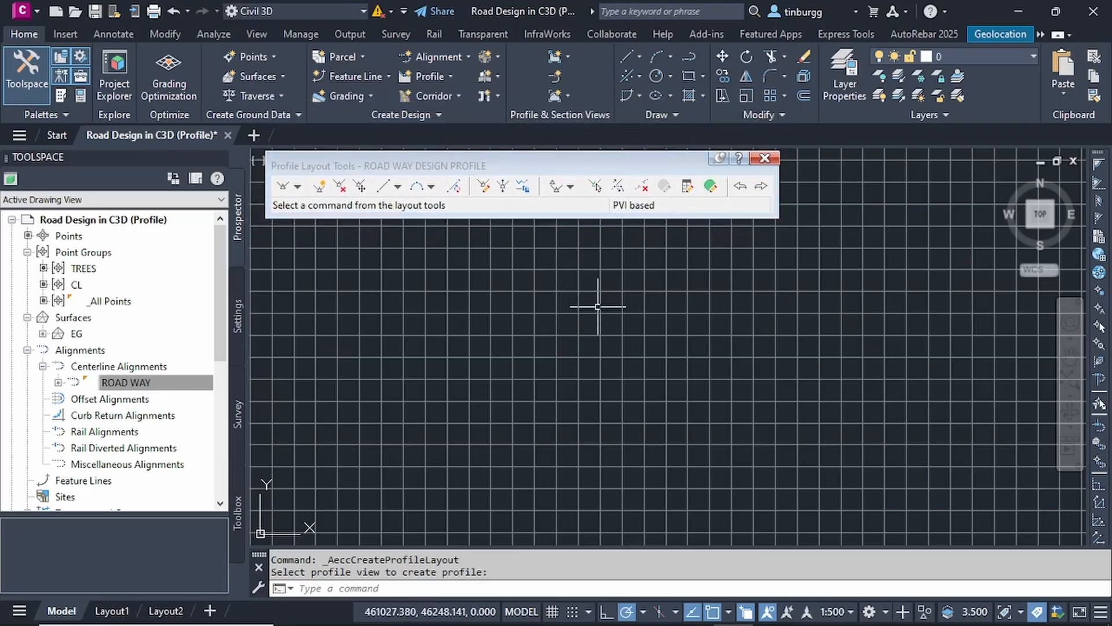
pyautogui.scroll(-5, 596, 303)
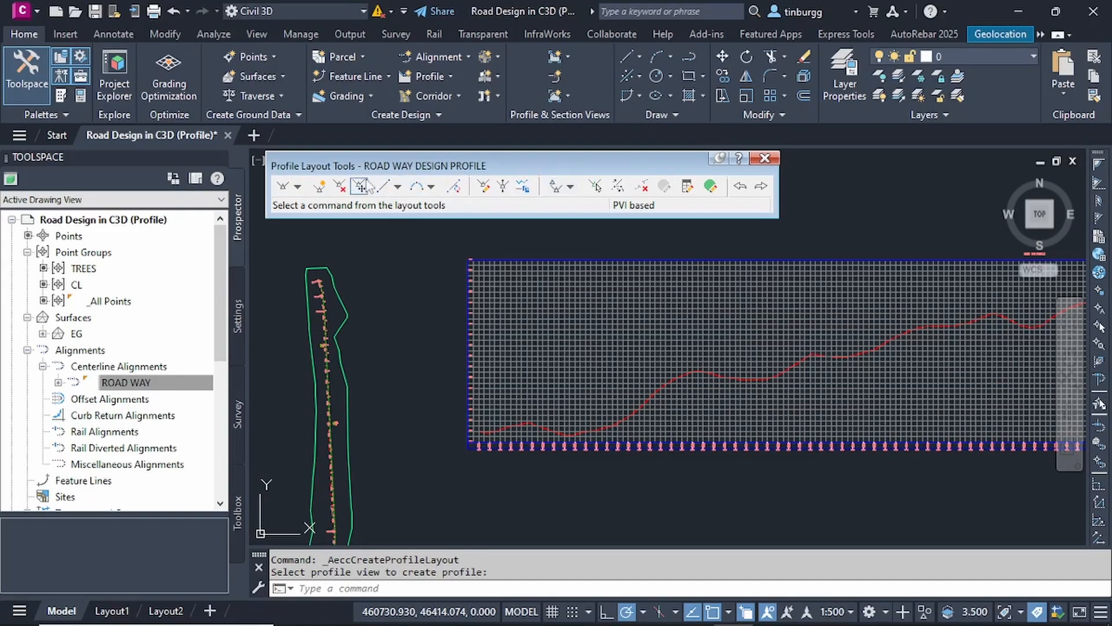
pyautogui.click(298, 187)
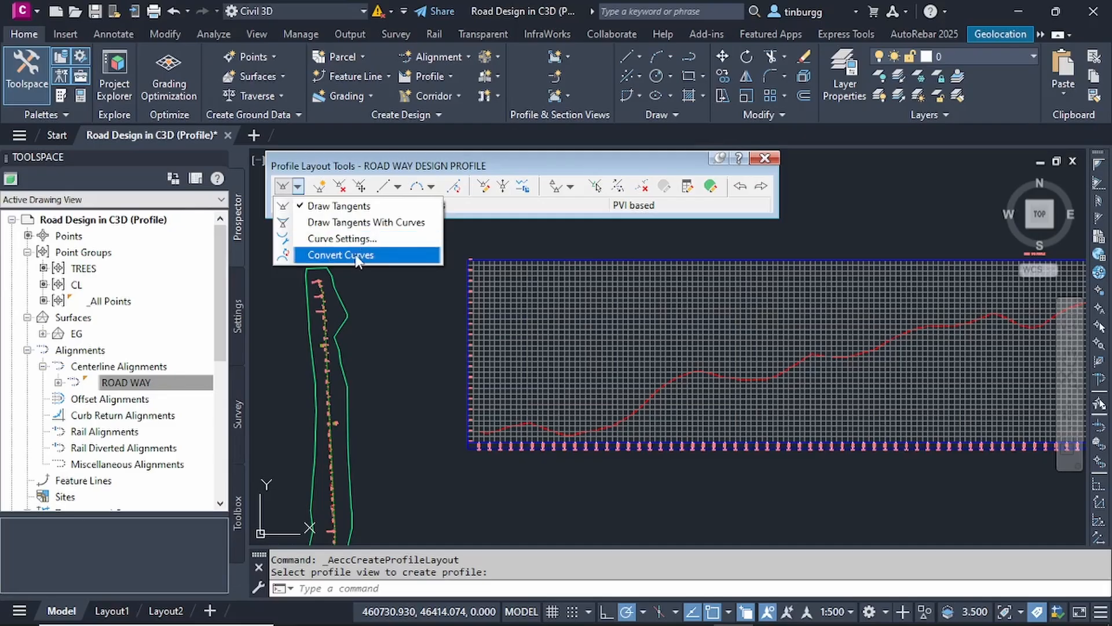
pyautogui.click(333, 239)
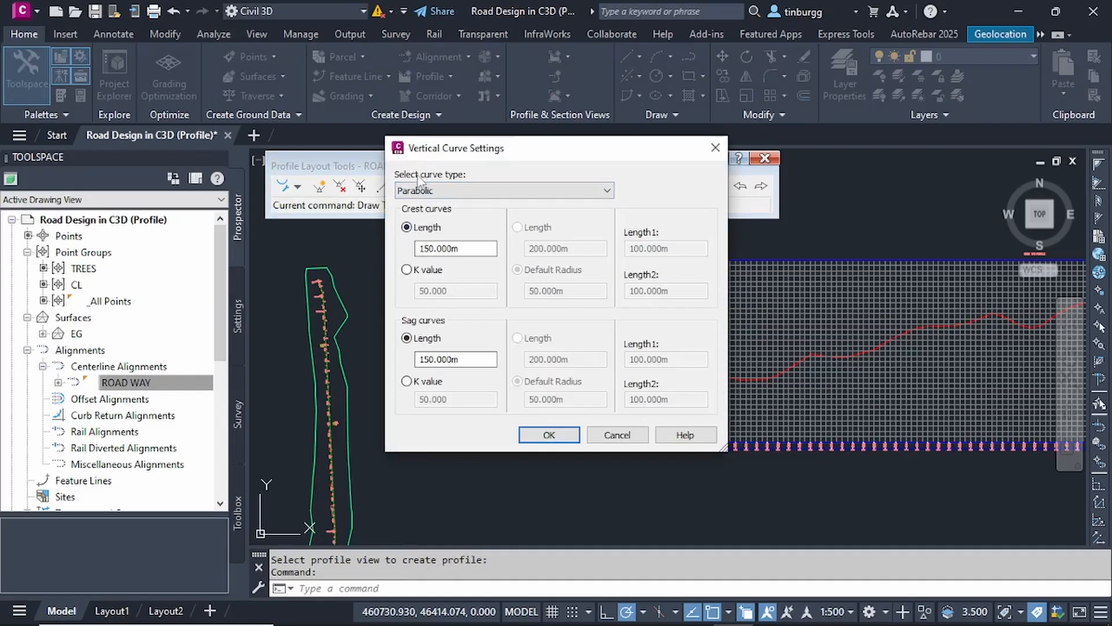
pyautogui.click(607, 192)
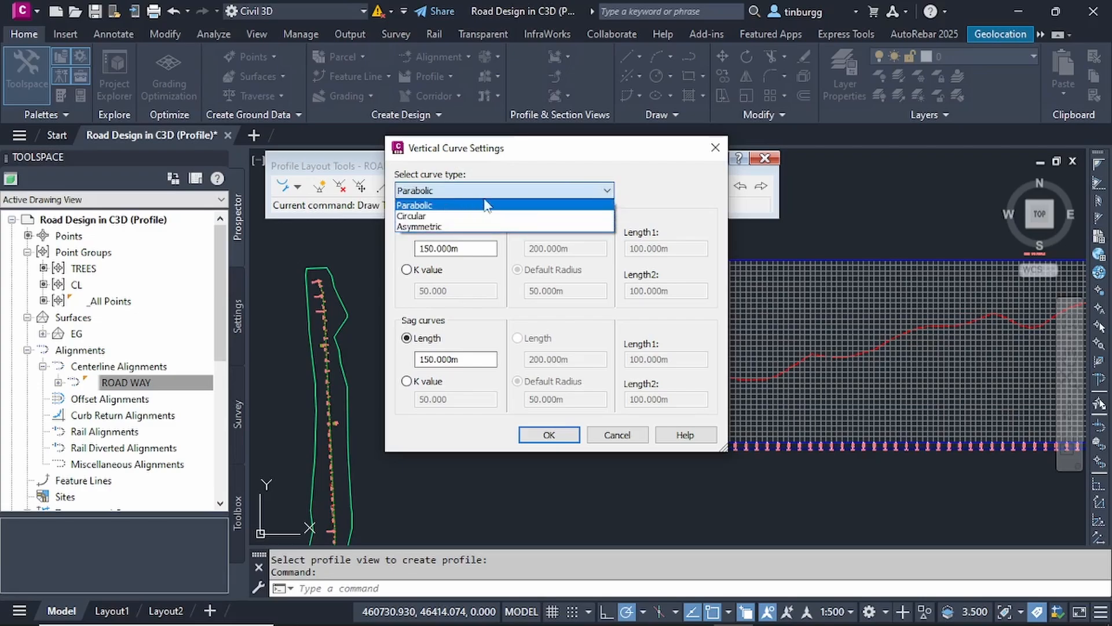
pyautogui.click(565, 186)
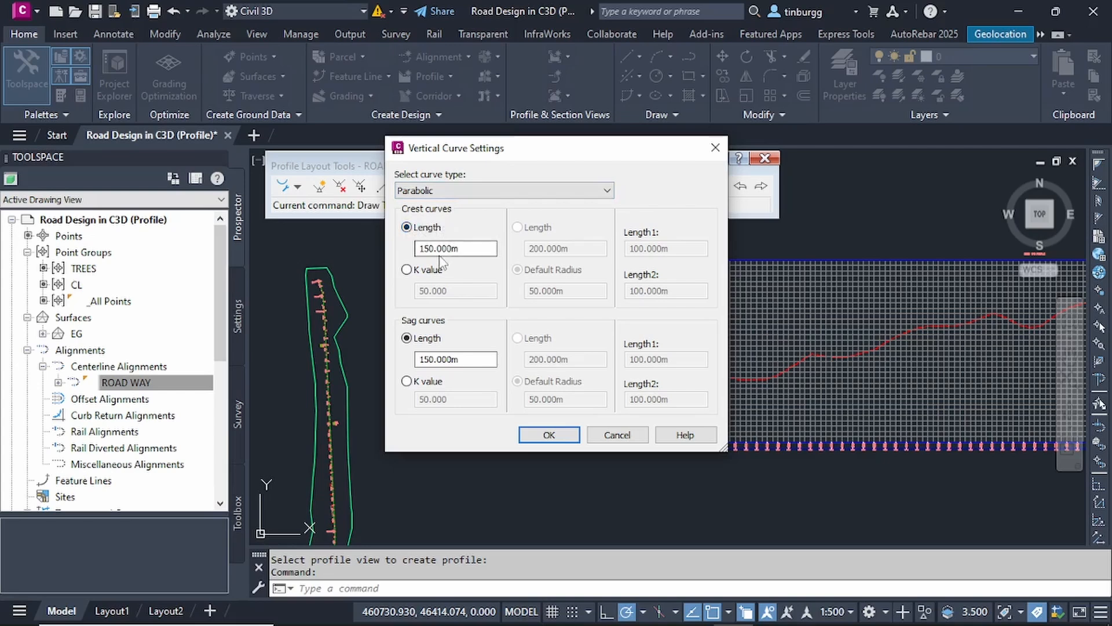
pyautogui.click(406, 270)
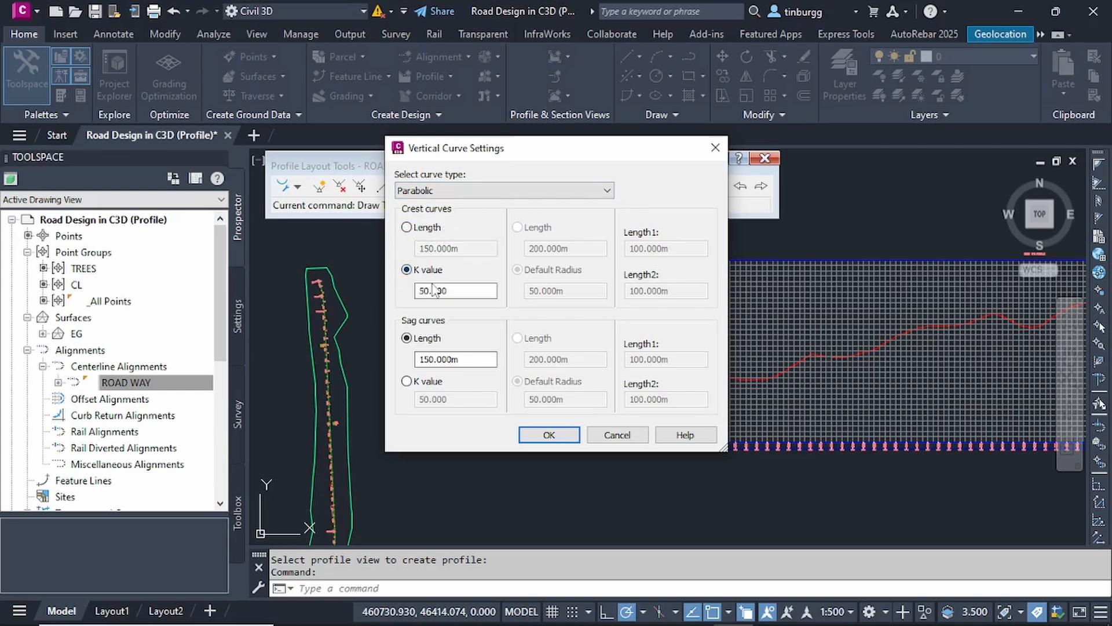
pyautogui.click(406, 227)
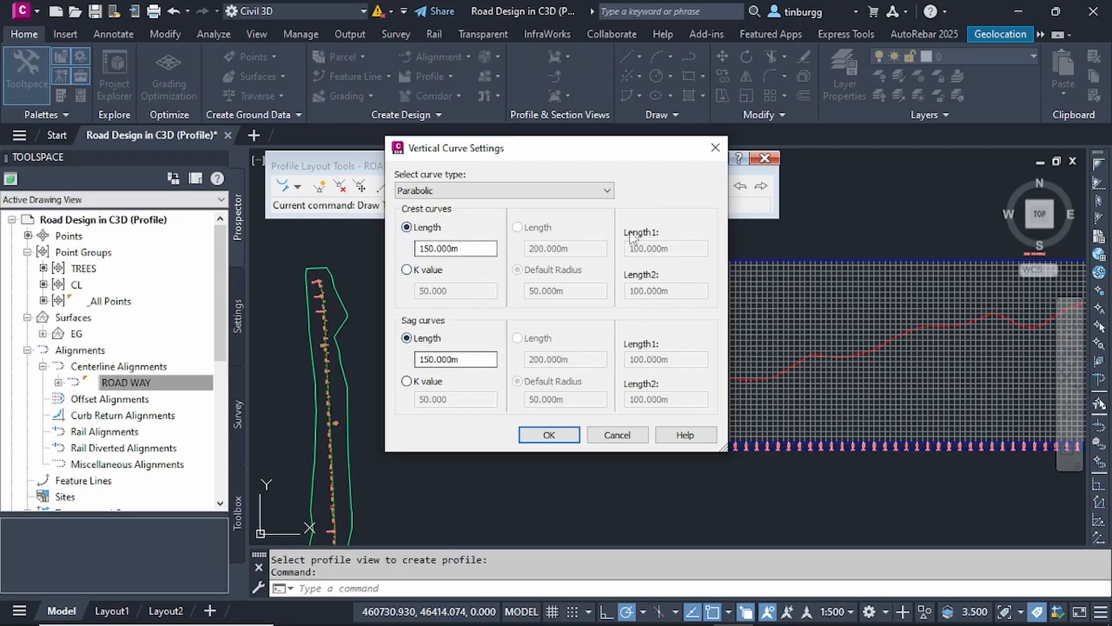
pyautogui.click(549, 435)
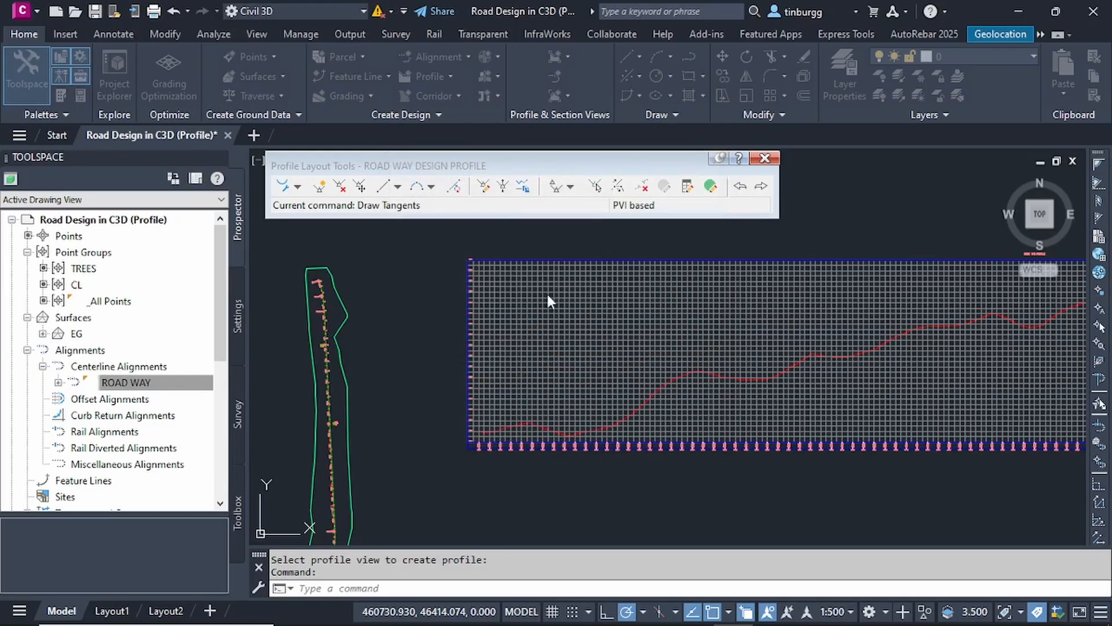
pyautogui.press('Escape')
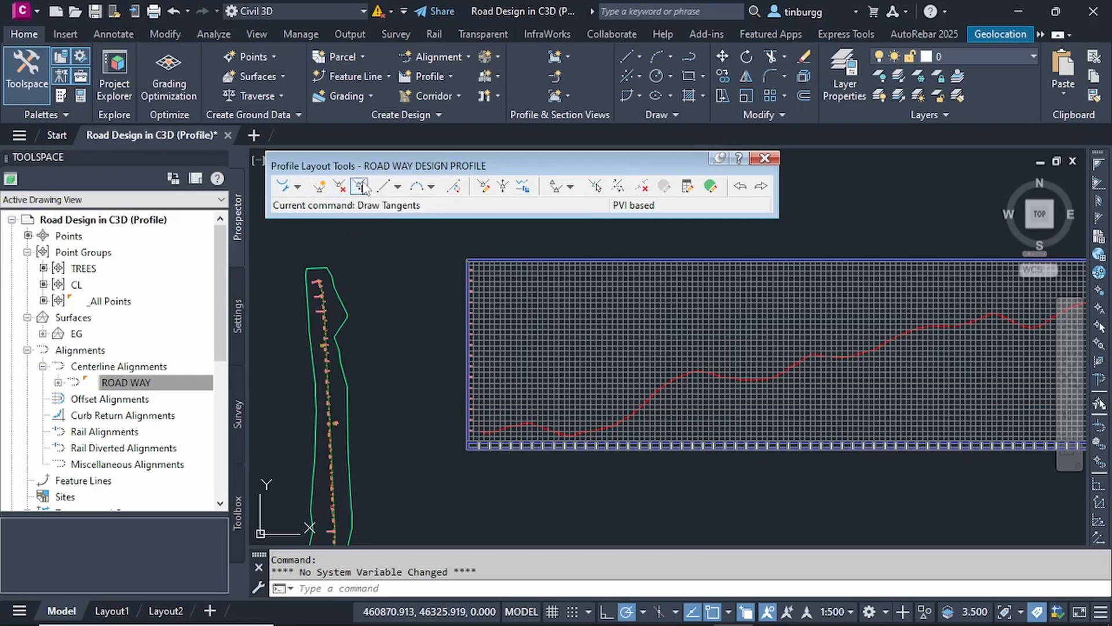
pyautogui.click(397, 187)
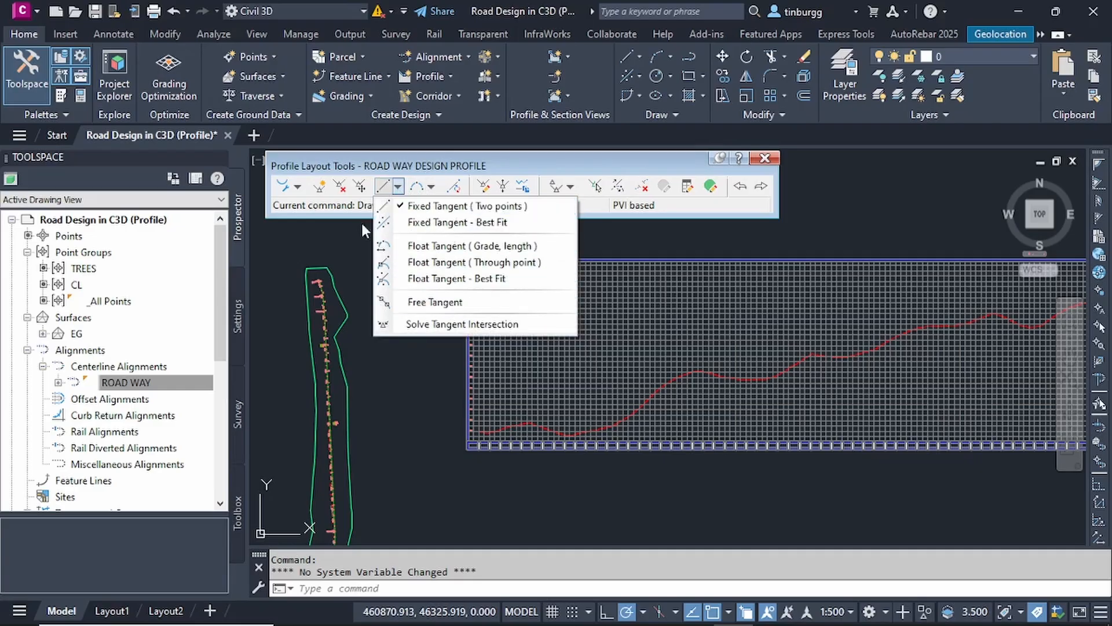
pyautogui.click(346, 239)
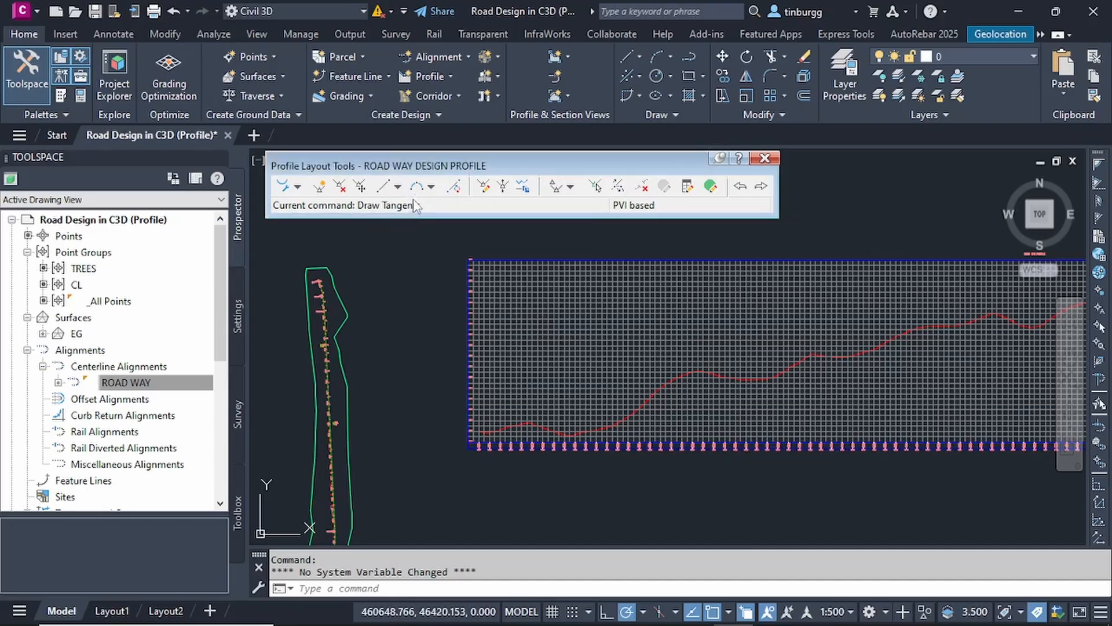
pyautogui.click(432, 186)
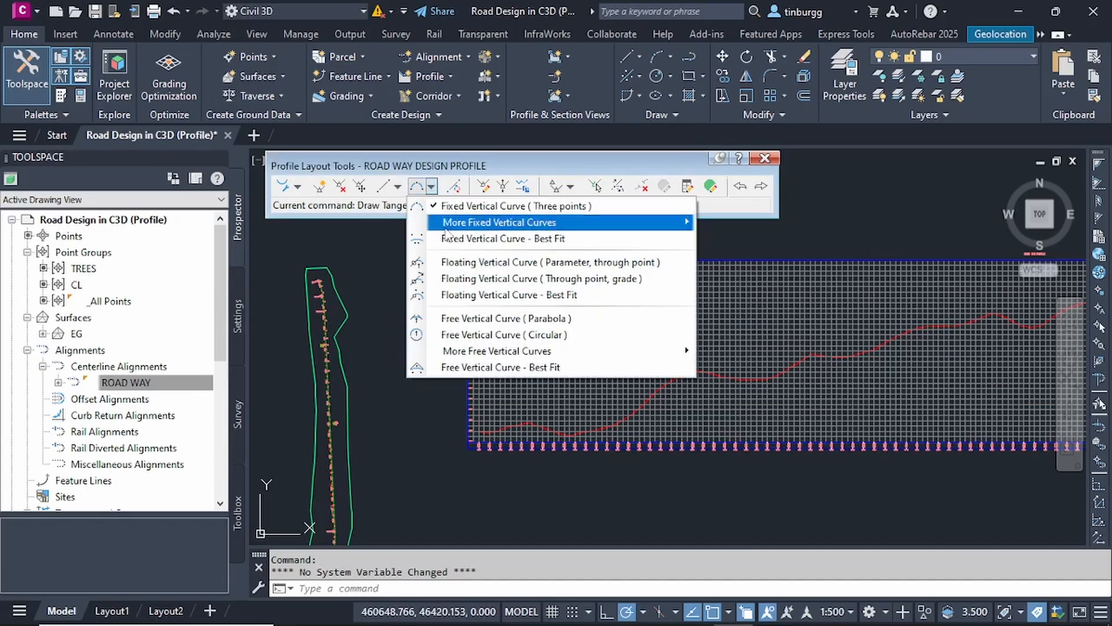
pyautogui.click(381, 248)
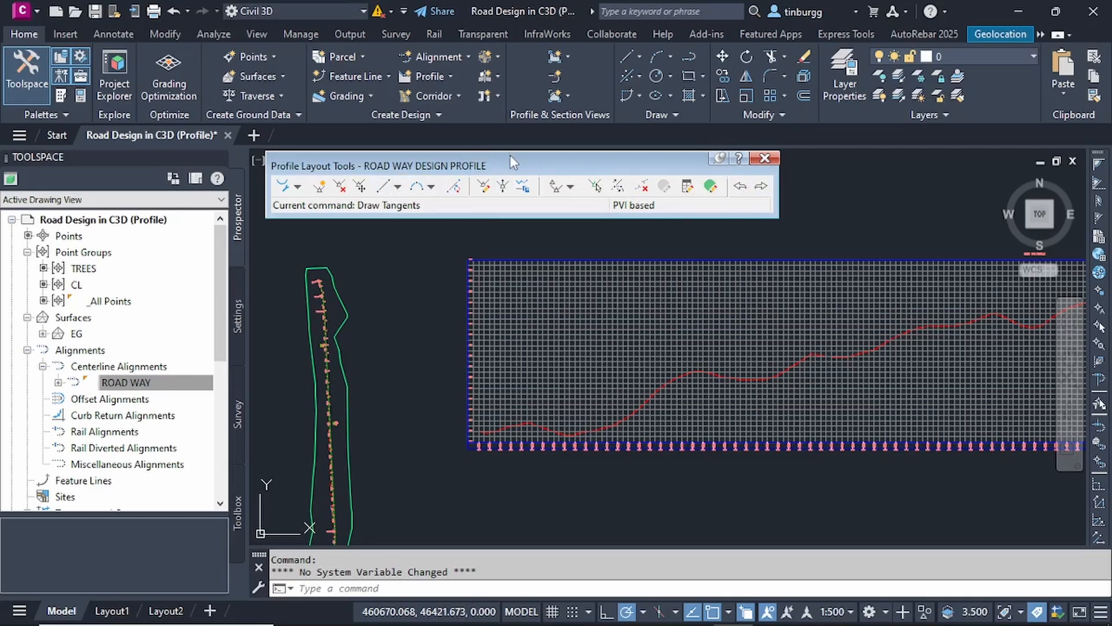
# Step: Examine the crests, dips and start and end of the EG ground profile along the whole ROAD WAY profile view
pyautogui.moveTo(509, 155); pyautogui.dragTo(520, 122)
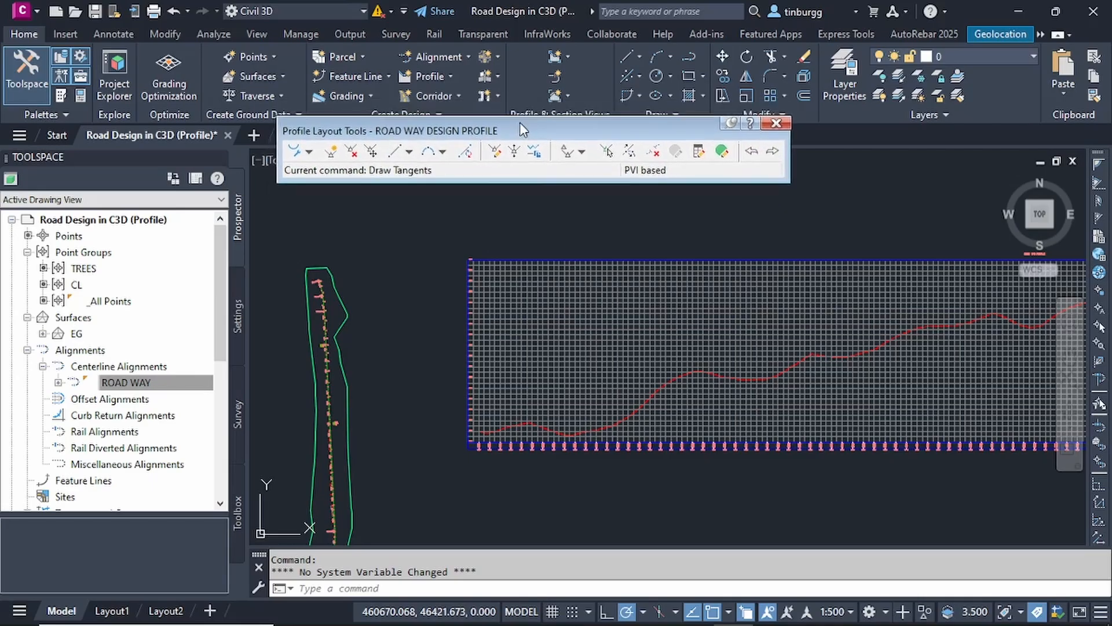
pyautogui.scroll(2, 539, 406)
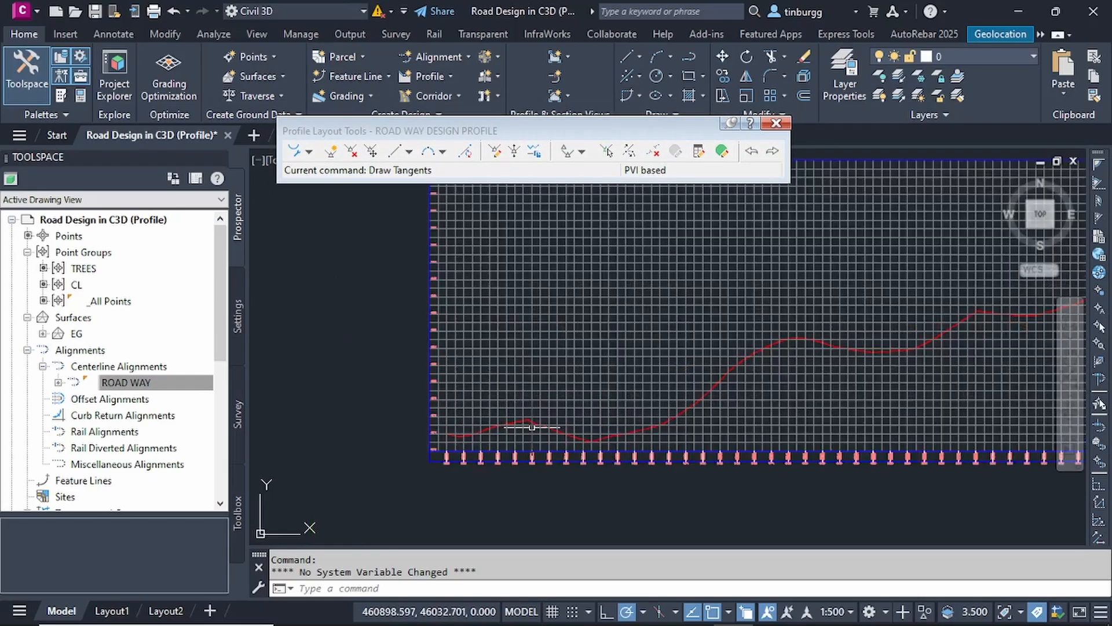
pyautogui.scroll(2, 531, 427)
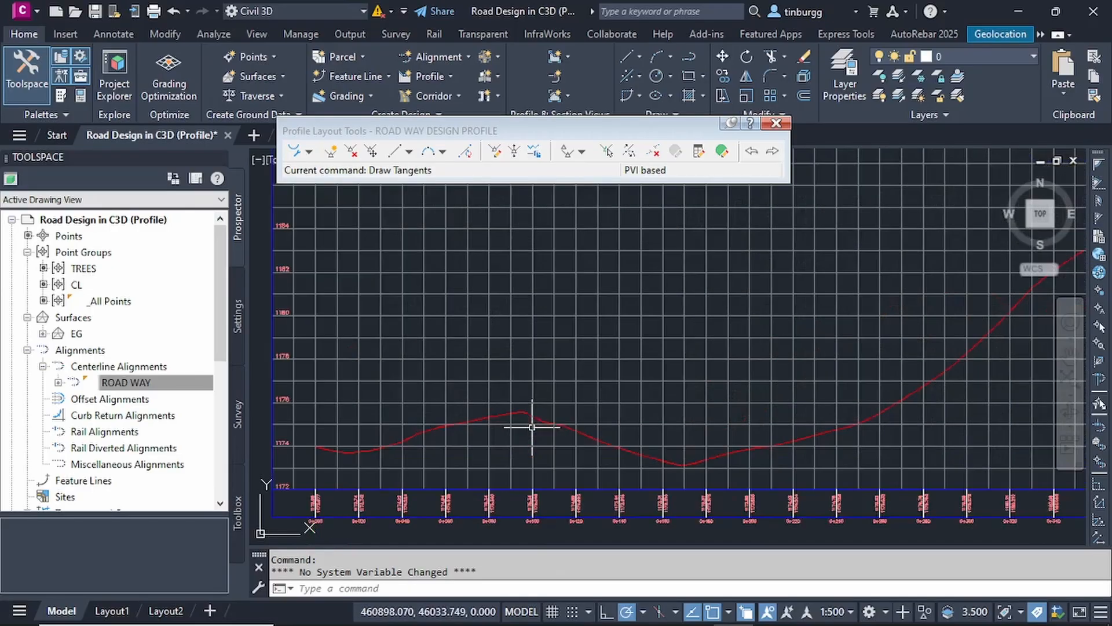
pyautogui.scroll(-3, 529, 428)
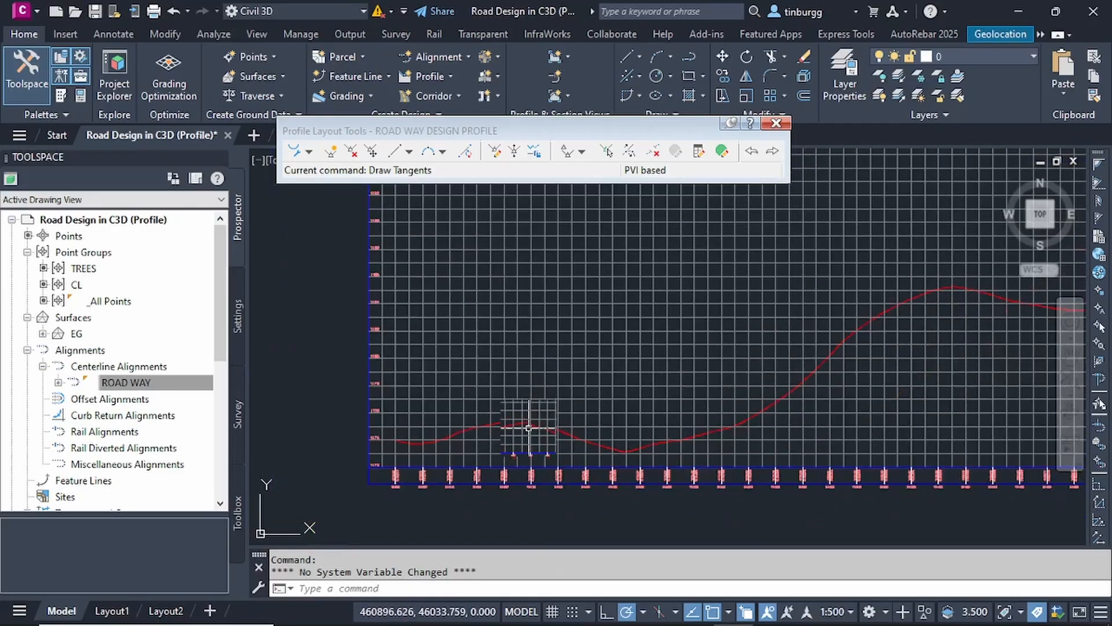
pyautogui.scroll(-2, 553, 425)
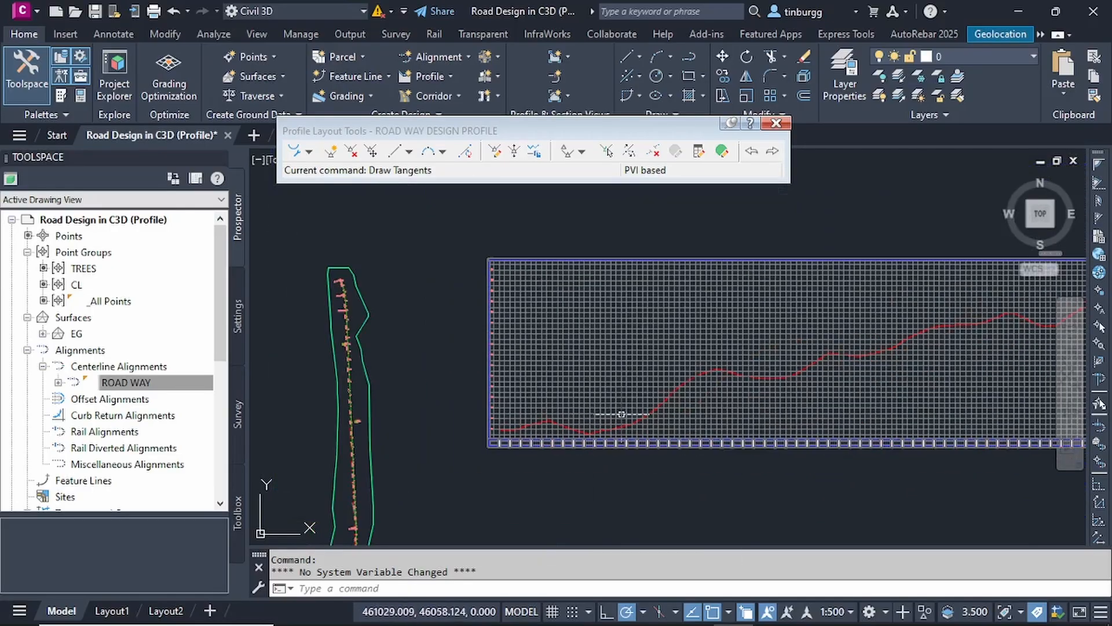
pyautogui.moveTo(621, 416); pyautogui.dragTo(447, 389, button='middle')
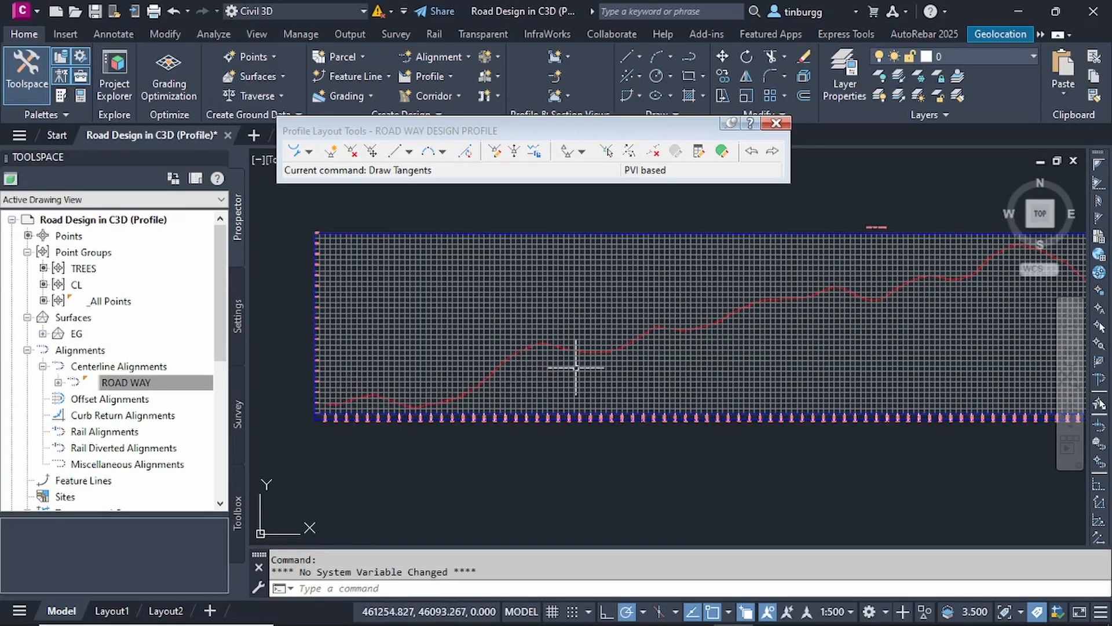
pyautogui.moveTo(576, 367); pyautogui.dragTo(539, 384, button='middle')
pyautogui.scroll(-2, 607, 389)
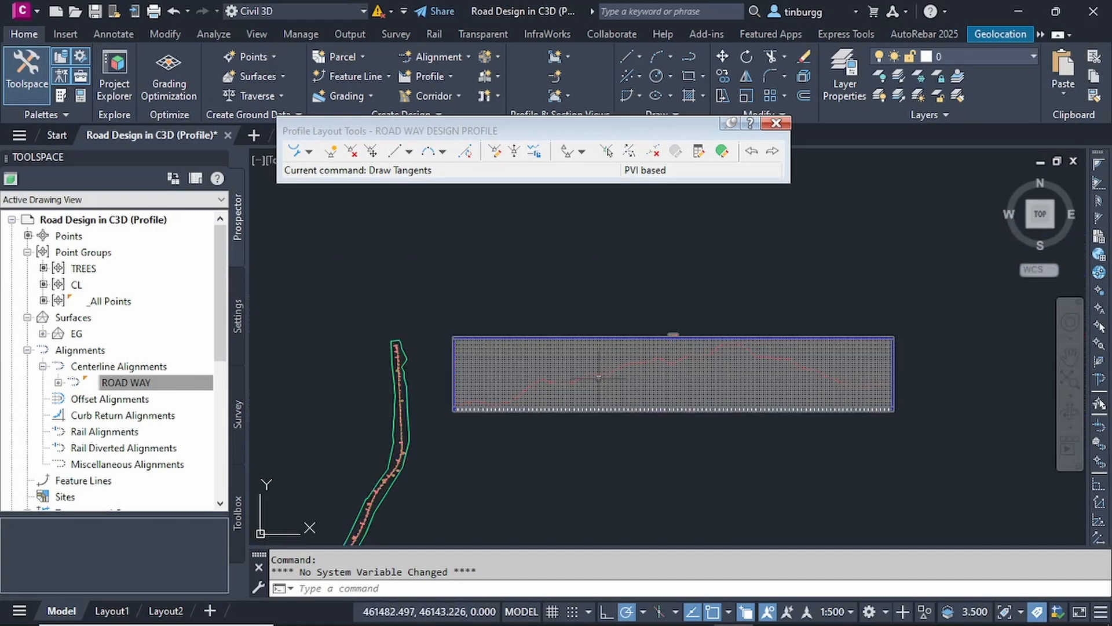
pyautogui.scroll(2, 598, 378)
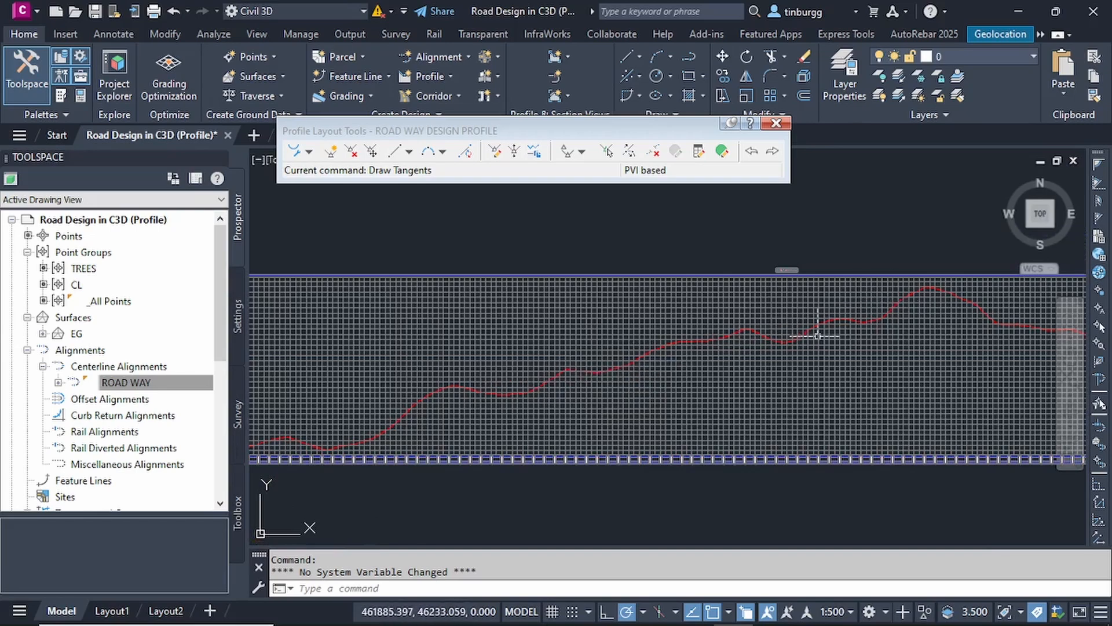
pyautogui.moveTo(817, 335); pyautogui.dragTo(628, 365, button='middle')
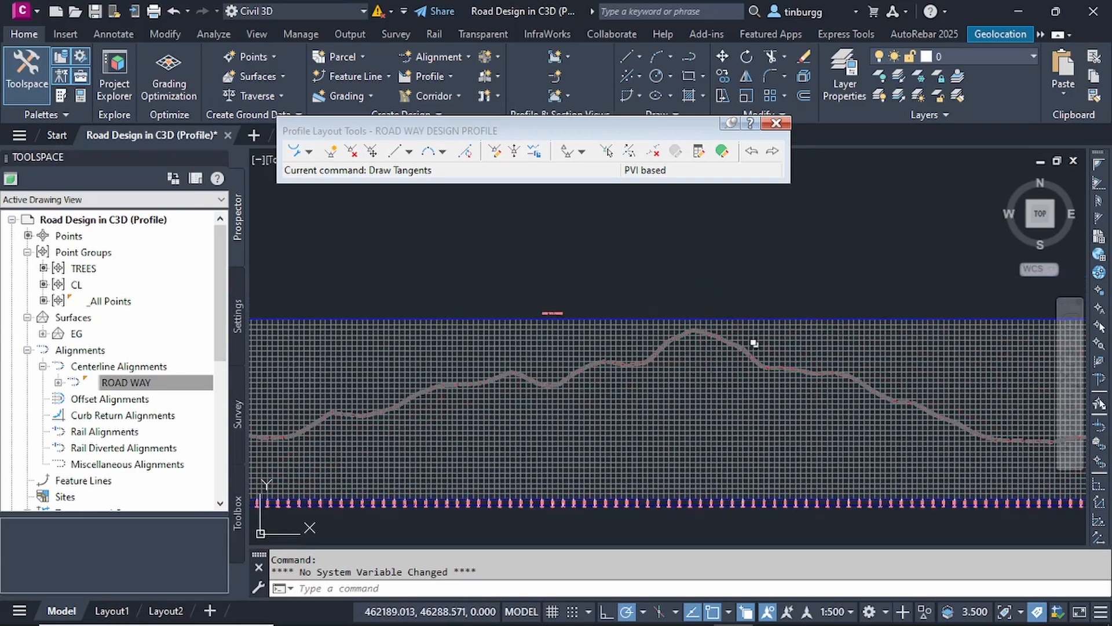
pyautogui.moveTo(844, 410); pyautogui.dragTo(608, 335, button='middle')
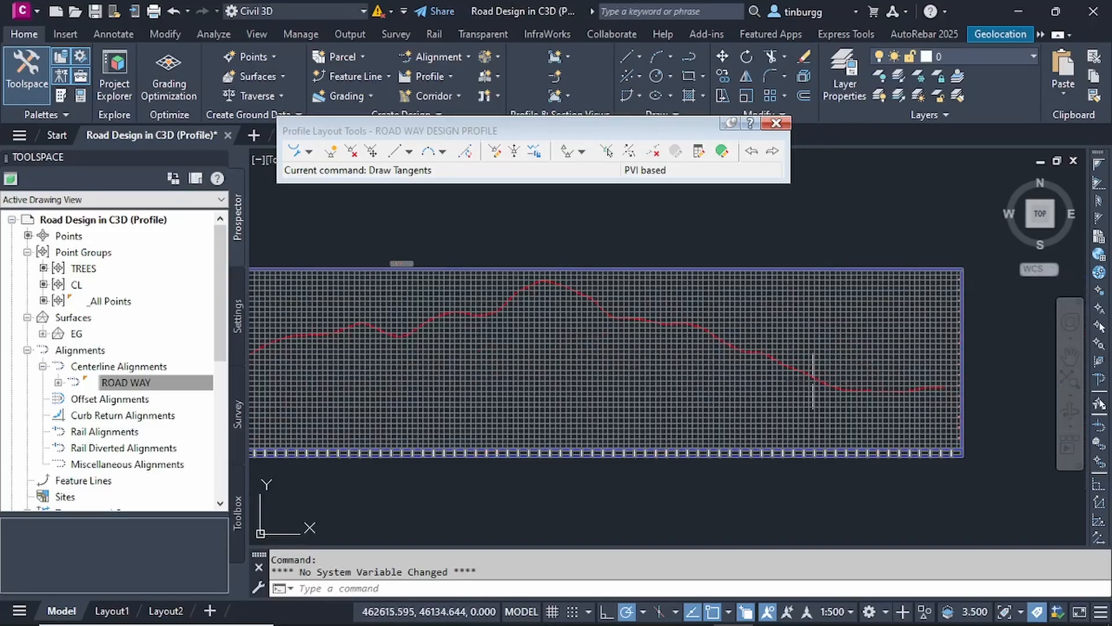
pyautogui.scroll(5, 904, 392)
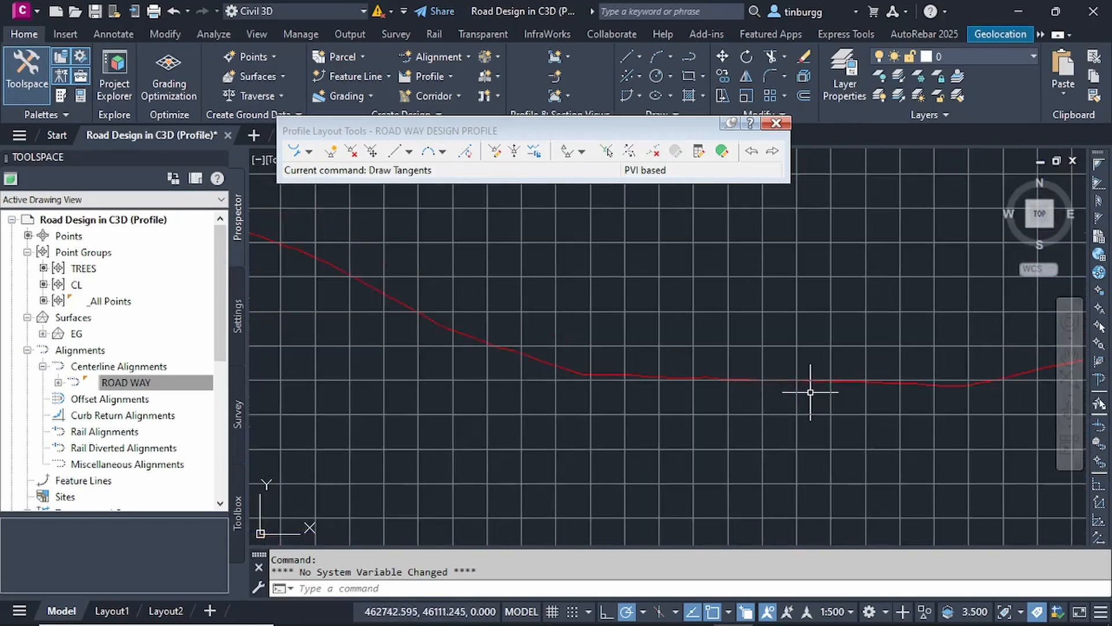
pyautogui.scroll(-6, 809, 392)
pyautogui.moveTo(520, 384); pyautogui.dragTo(660, 359, button='middle')
pyautogui.moveTo(610, 391); pyautogui.dragTo(657, 383, button='middle')
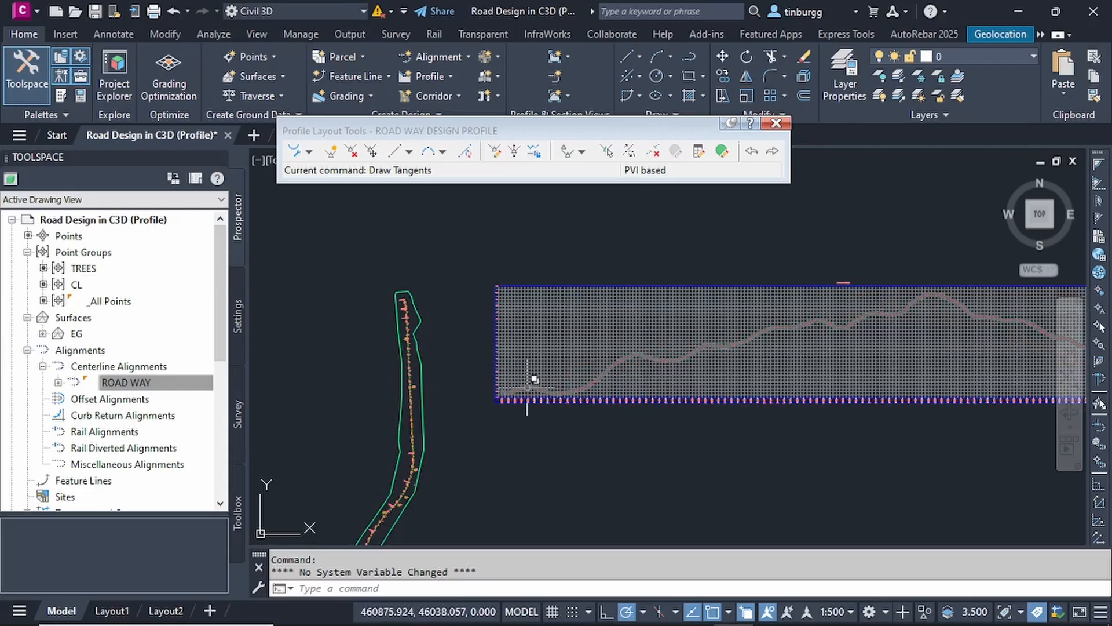
pyautogui.scroll(4, 527, 384)
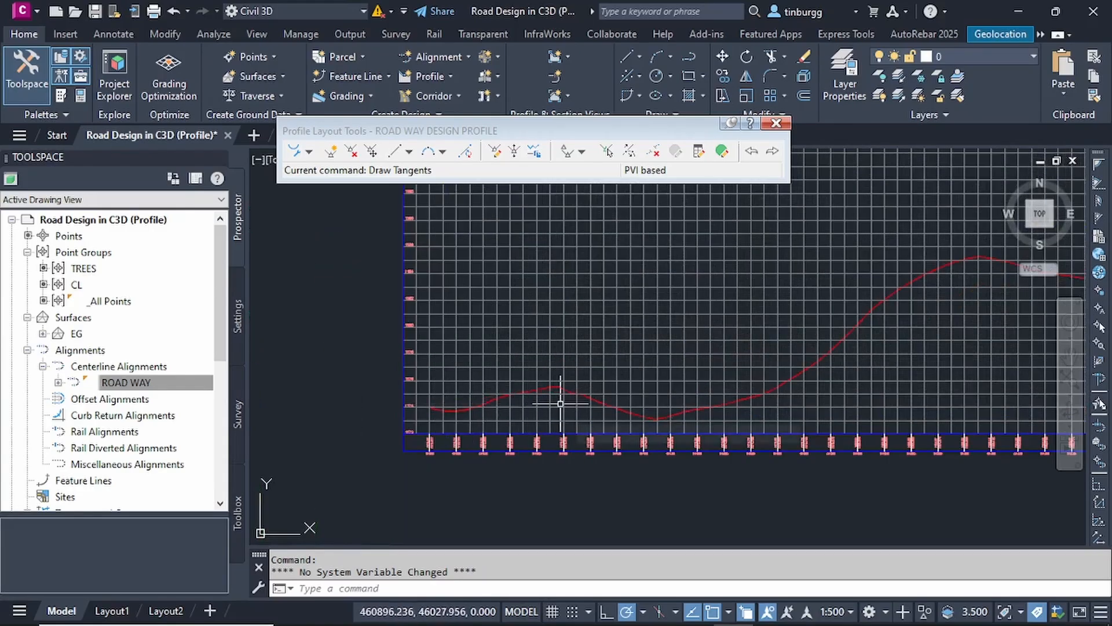
pyautogui.moveTo(574, 401); pyautogui.dragTo(484, 423, button='middle')
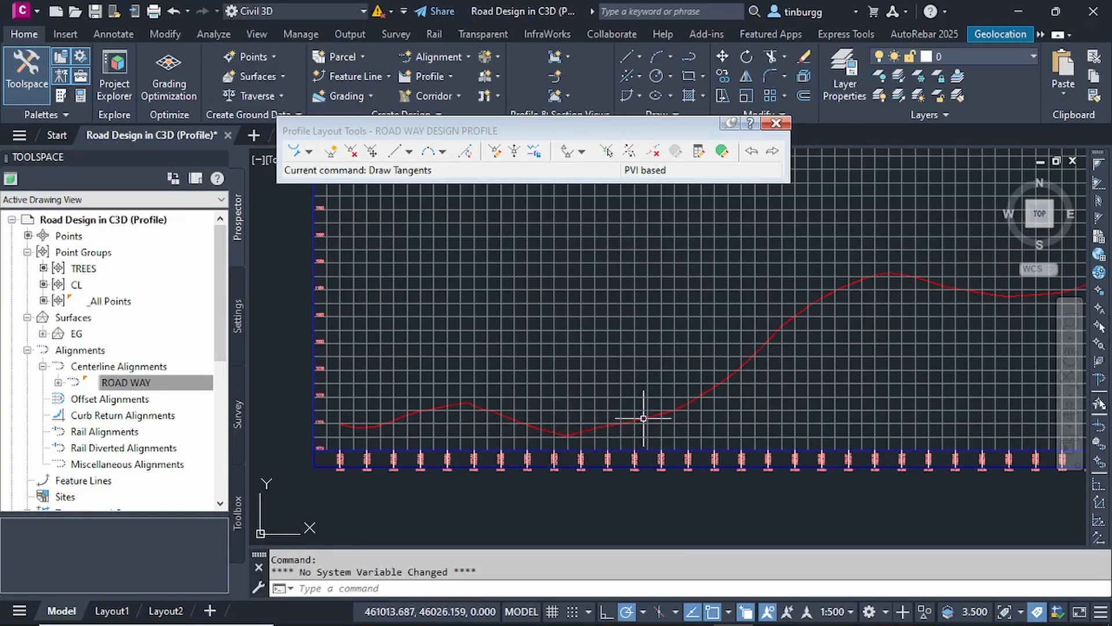
pyautogui.moveTo(789, 367); pyautogui.dragTo(509, 454, button='middle')
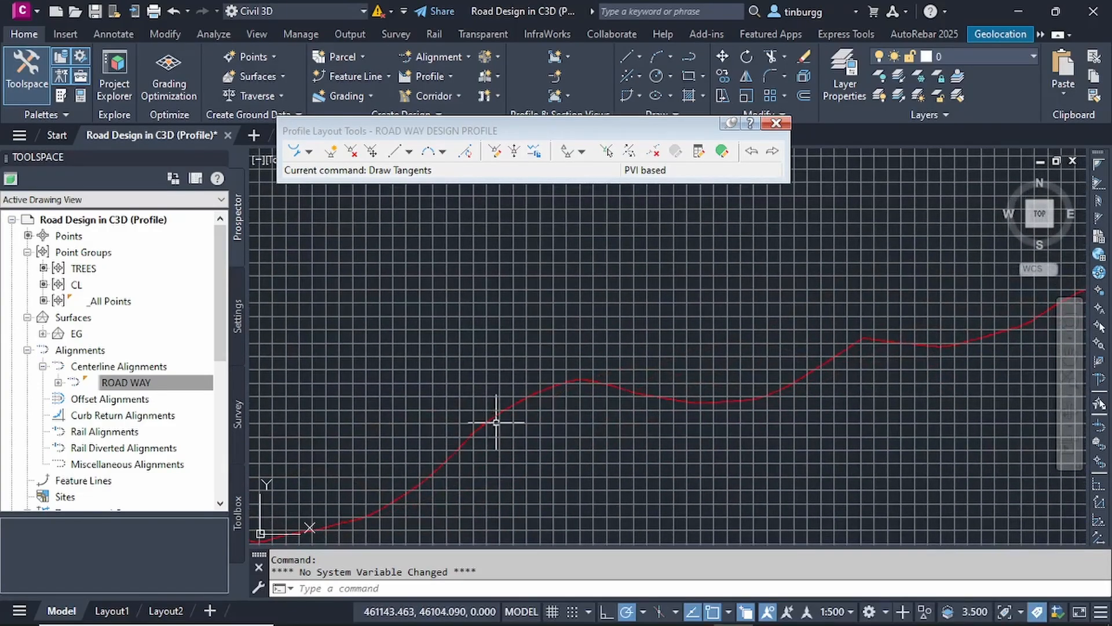
pyautogui.scroll(-4, 660, 397)
pyautogui.moveTo(709, 394); pyautogui.dragTo(522, 404, button='middle')
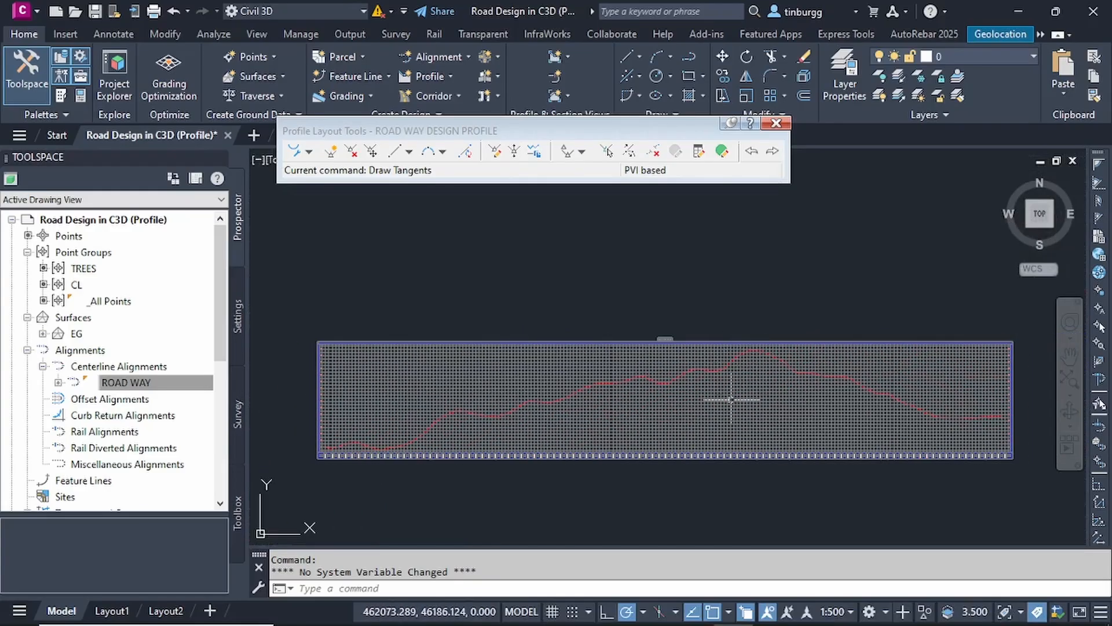
pyautogui.moveTo(522, 423); pyautogui.dragTo(641, 373, button='middle')
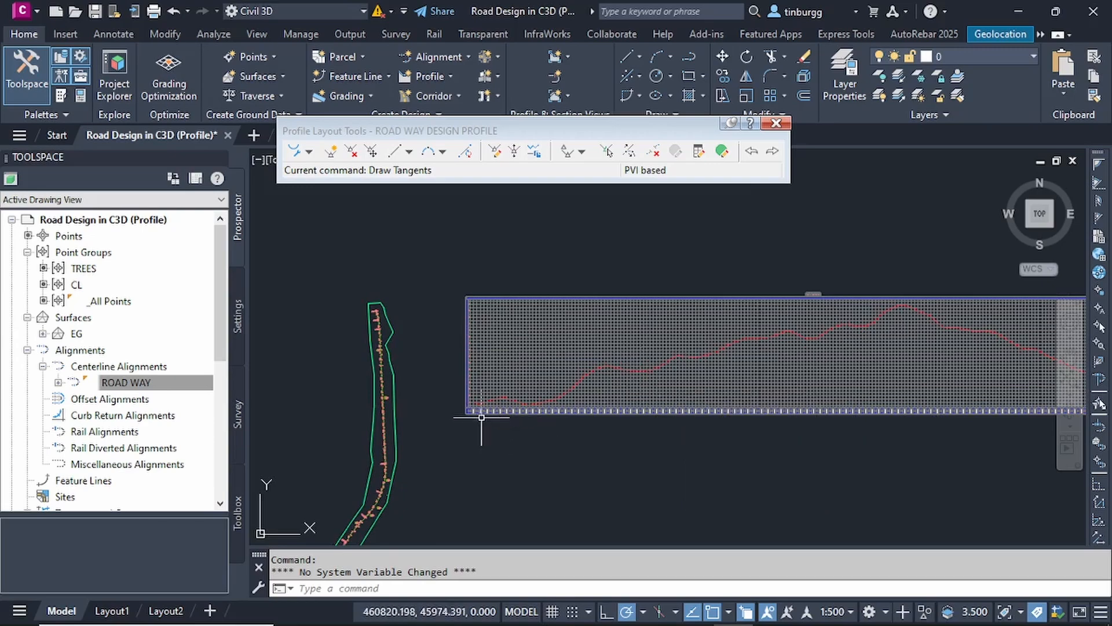
pyautogui.scroll(4, 482, 407)
pyautogui.scroll(2, 482, 405)
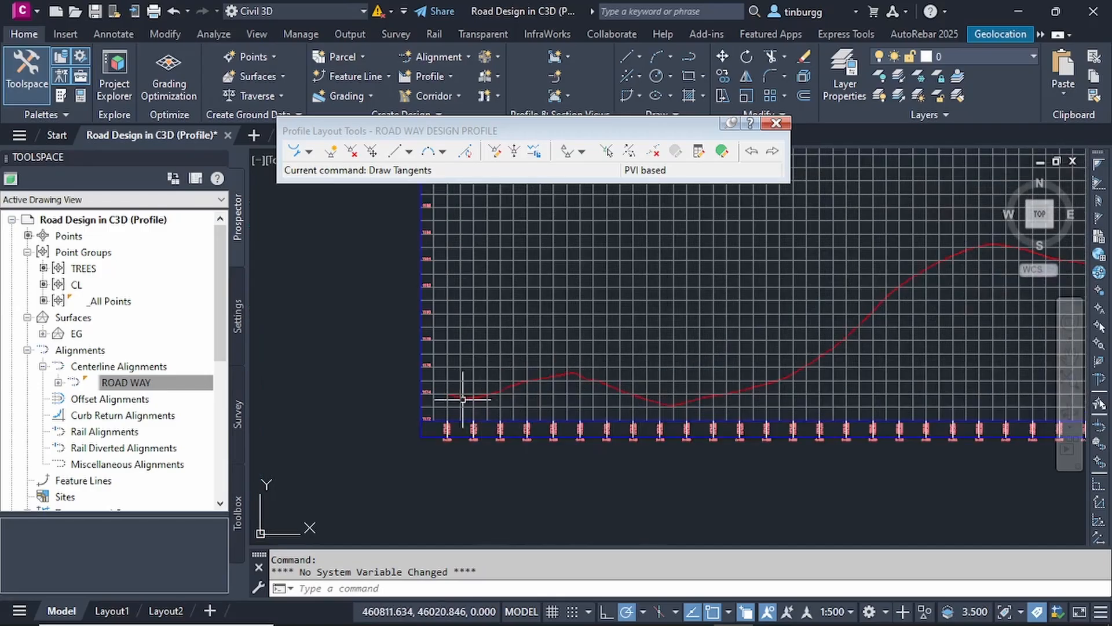
pyautogui.scroll(-3, 533, 398)
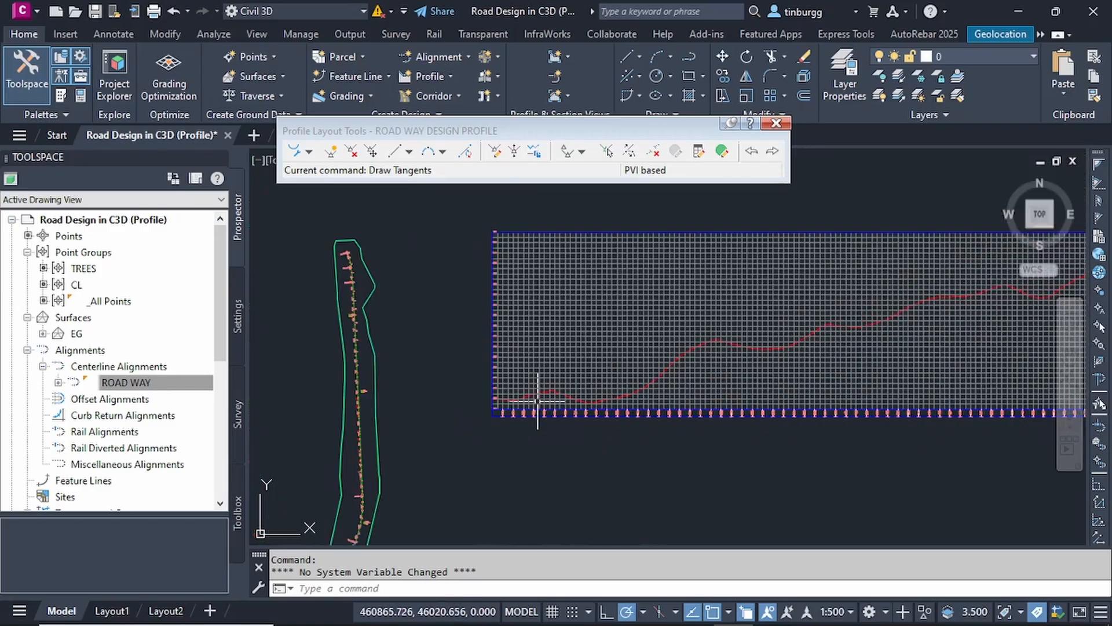
# Step: Begin a two-point fixed tangent at the start endpoint of the EG ground profile
pyautogui.click(409, 152)
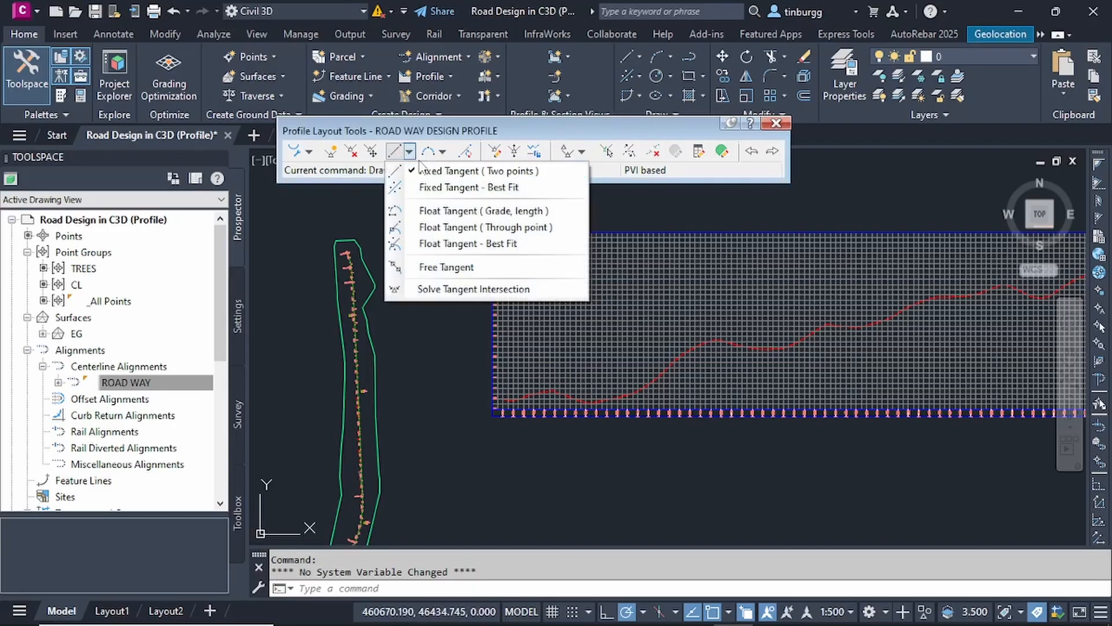
pyautogui.click(467, 173)
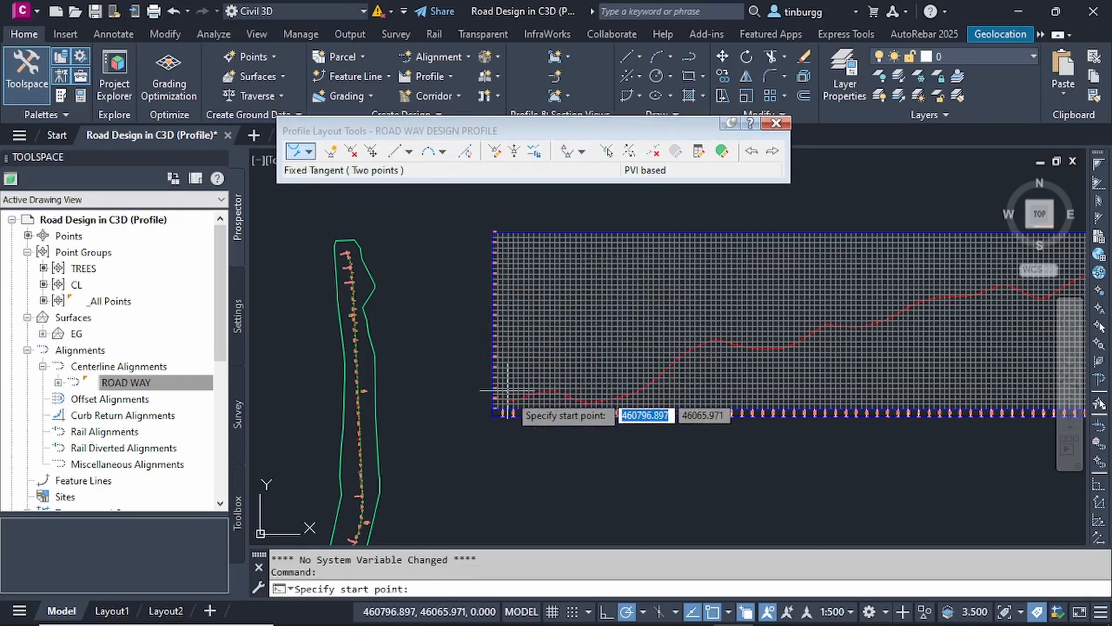
pyautogui.scroll(5, 498, 398)
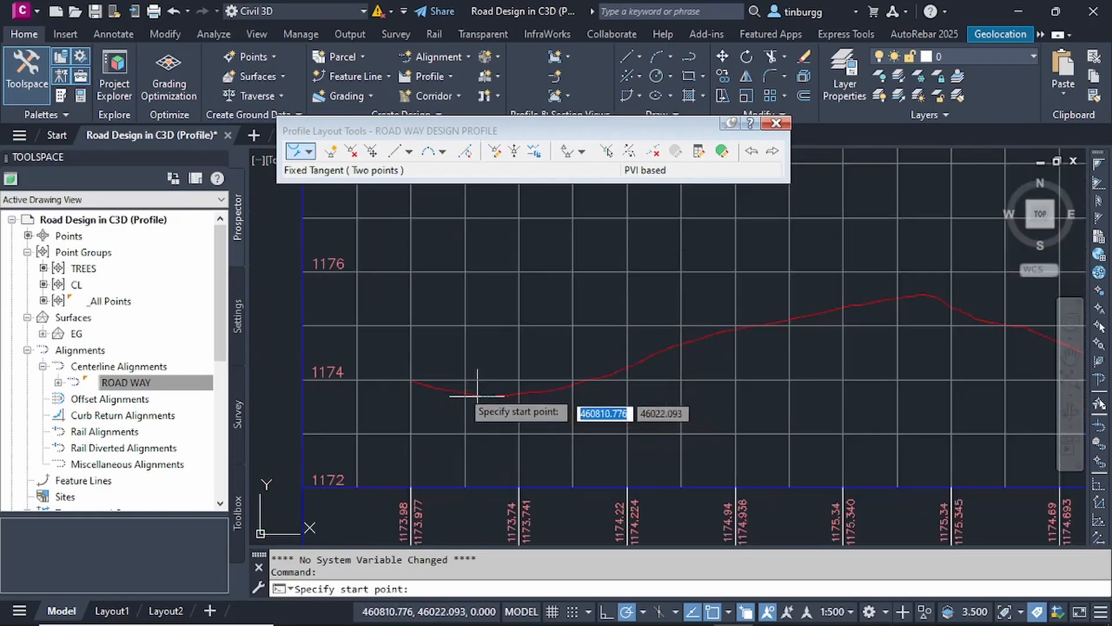
pyautogui.scroll(4, 425, 380)
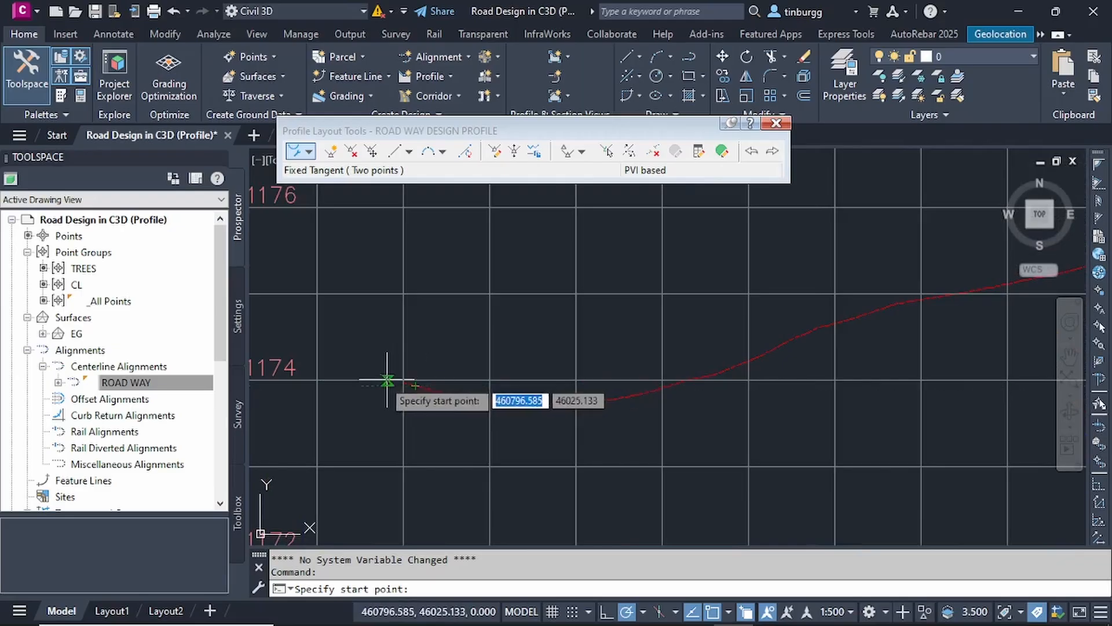
pyautogui.scroll(3, 384, 383)
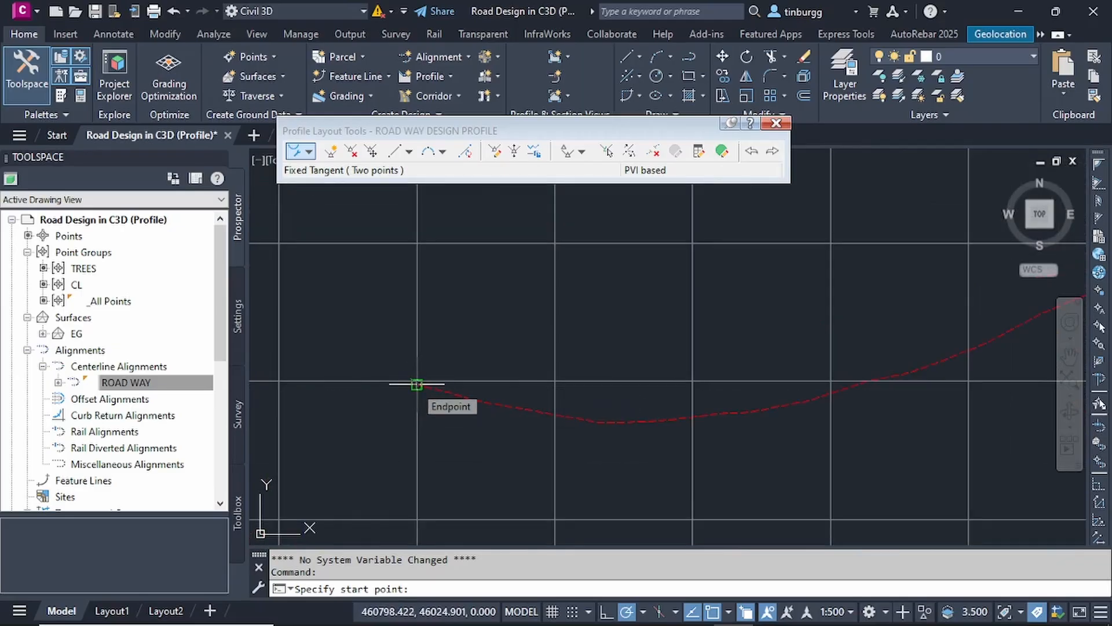
pyautogui.click(417, 384)
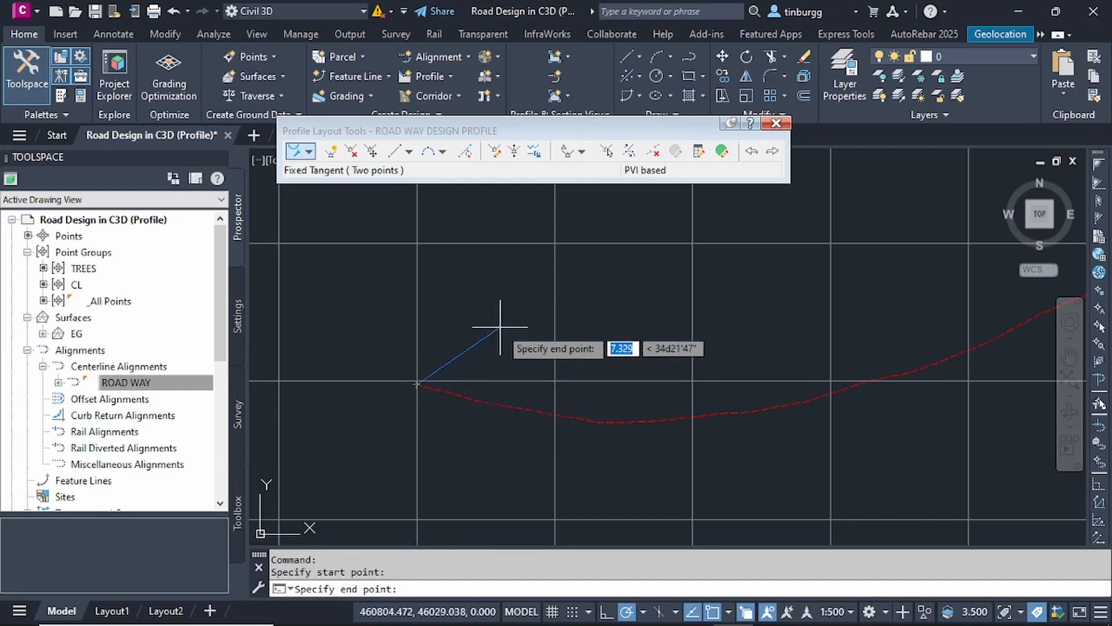
# Step: End the first fixed tangent just above the EG profile's first pronounced dip, about 170 m from the start
pyautogui.scroll(-5, 499, 327)
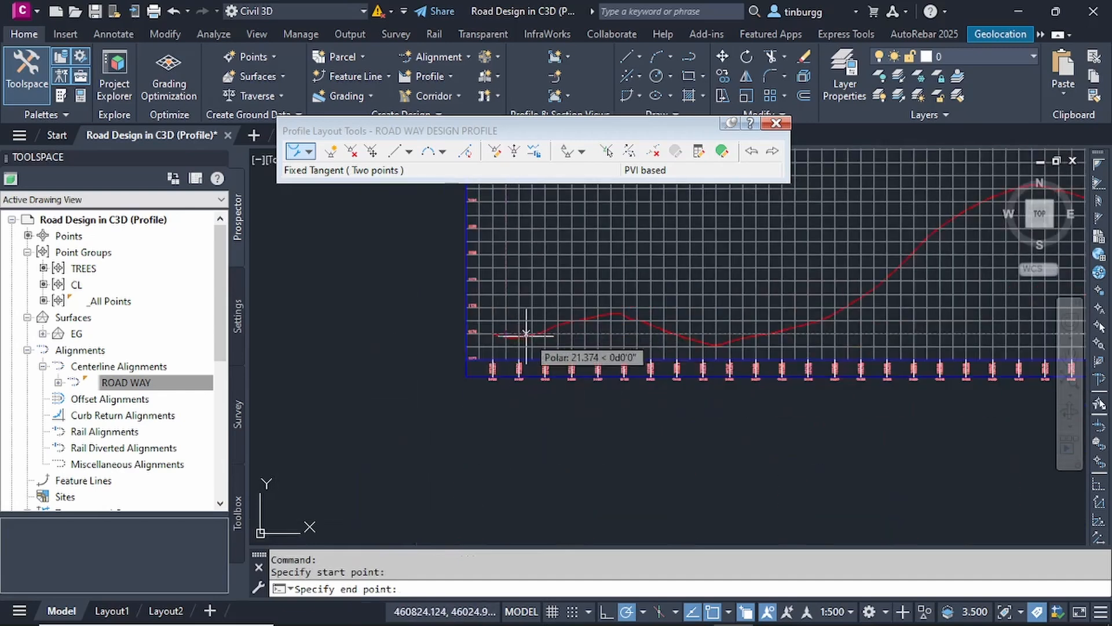
pyautogui.scroll(2, 599, 333)
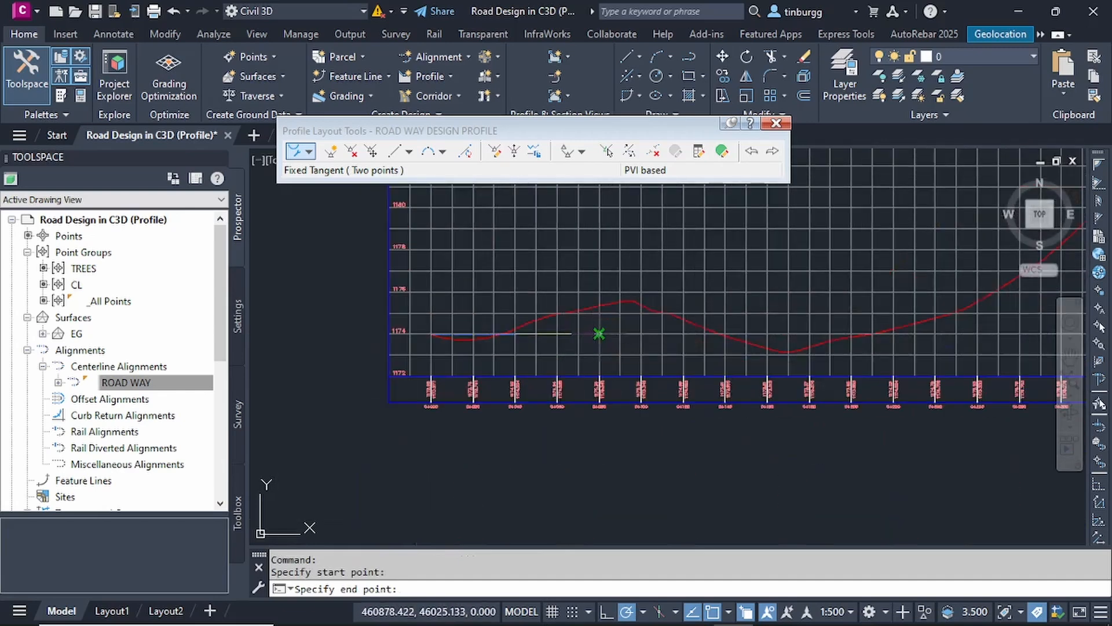
pyautogui.scroll(-3, 598, 313)
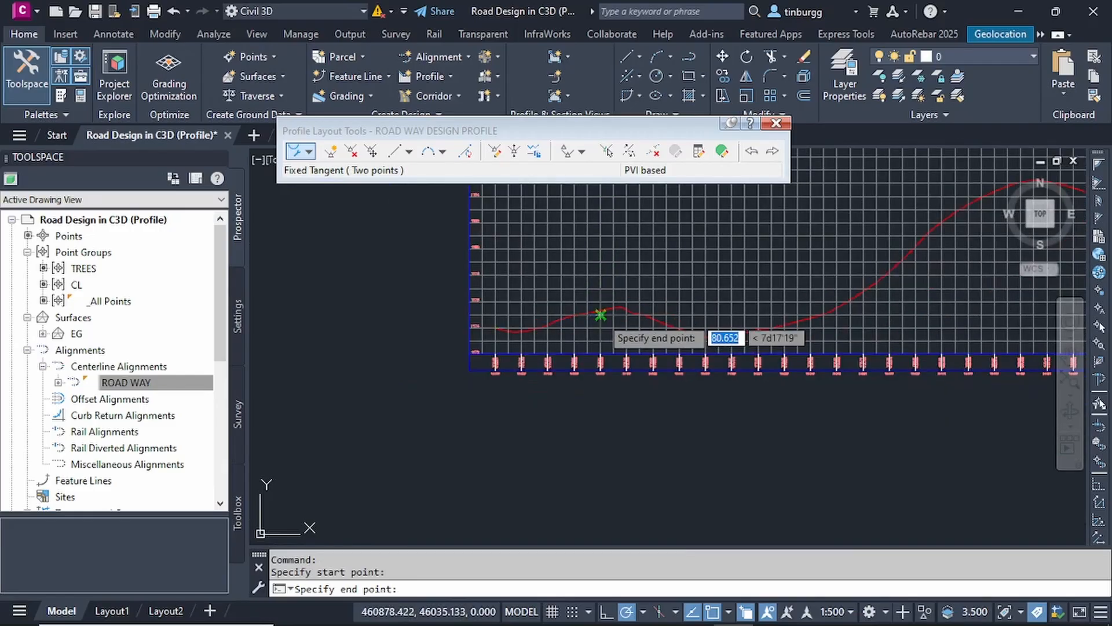
pyautogui.scroll(-3, 601, 323)
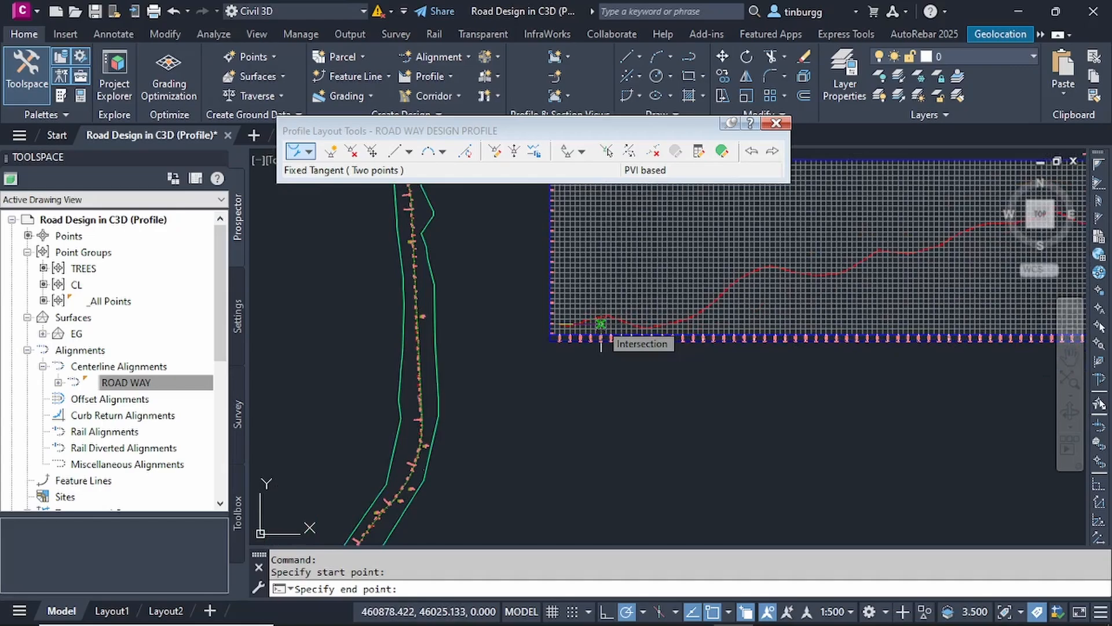
pyautogui.scroll(1, 601, 323)
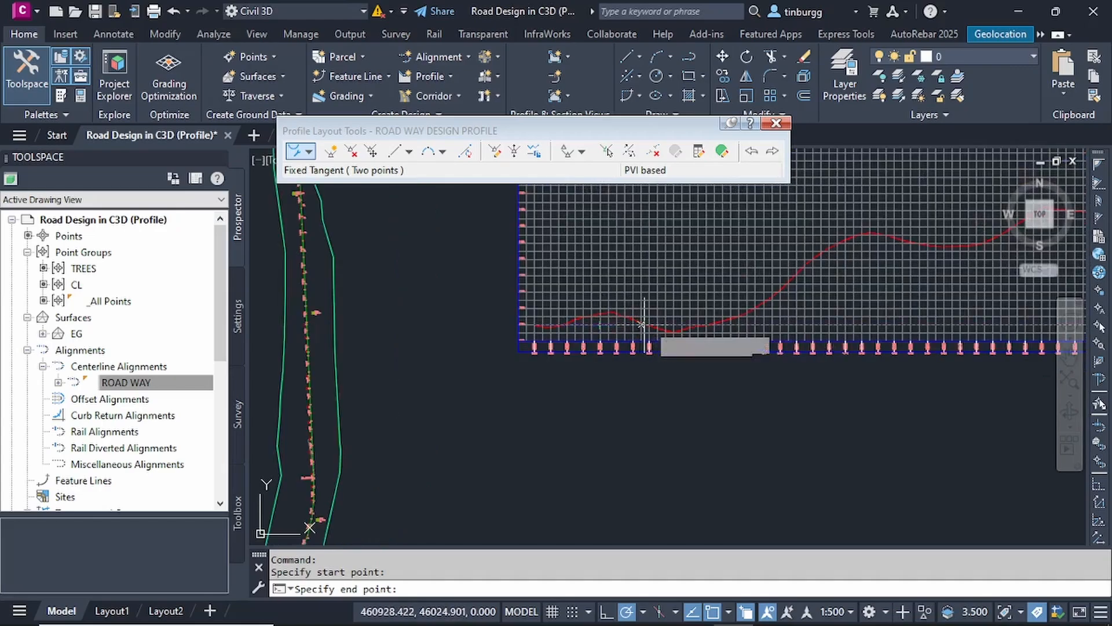
pyautogui.scroll(2, 660, 320)
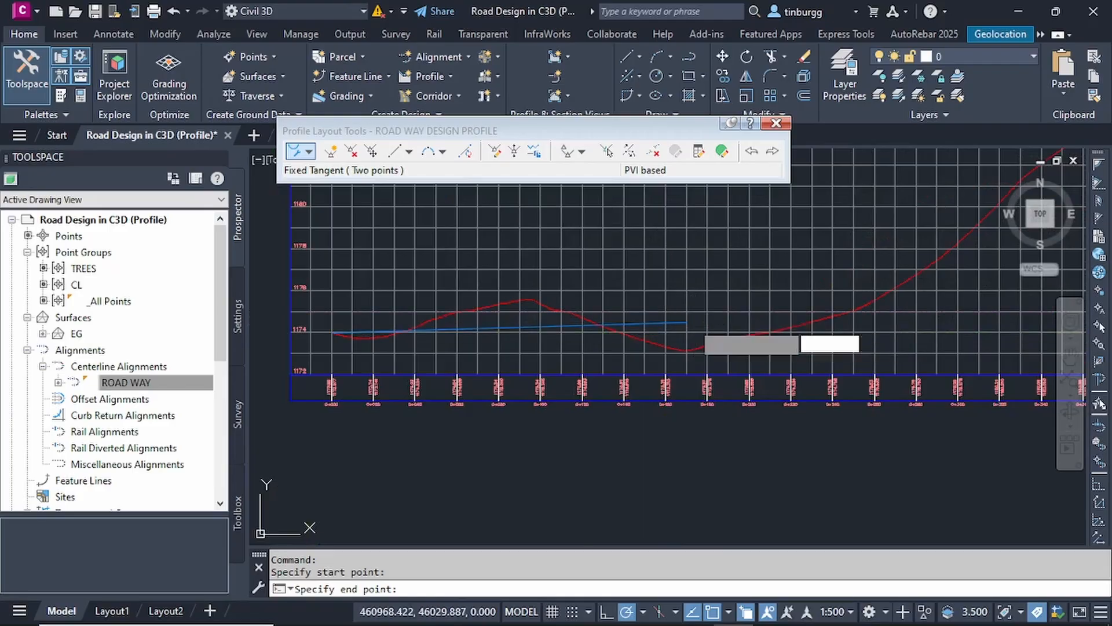
pyautogui.click(690, 318)
# Step: Examine the long climb of the EG profile beyond the first tangent's end for placing the next tangent
pyautogui.scroll(-4, 695, 321)
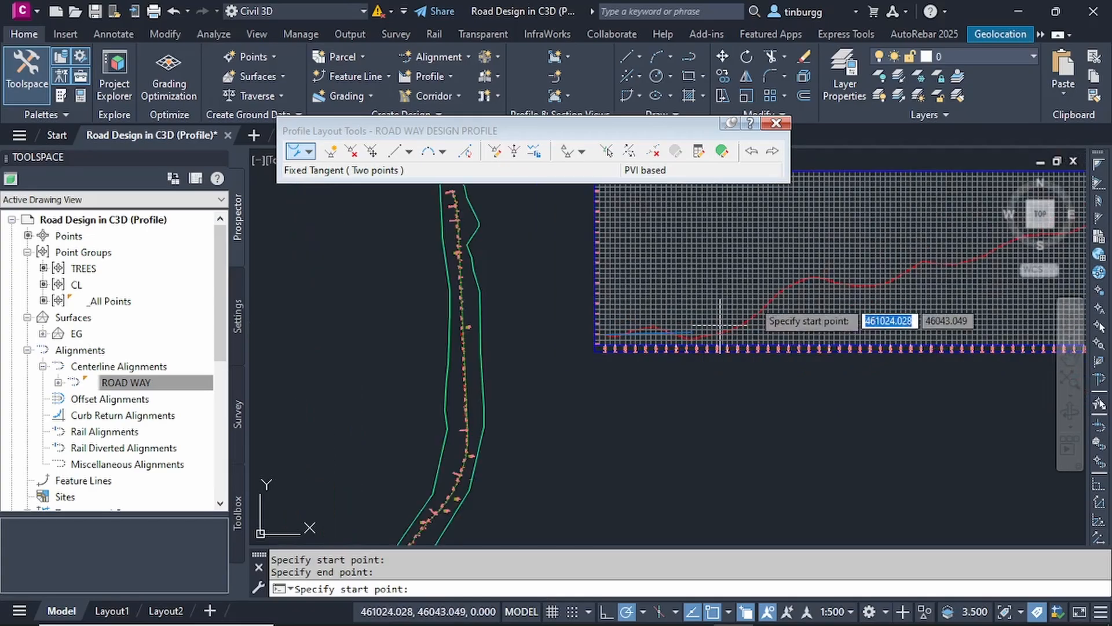
pyautogui.moveTo(719, 310); pyautogui.dragTo(551, 330, button='middle')
pyautogui.scroll(5, 548, 347)
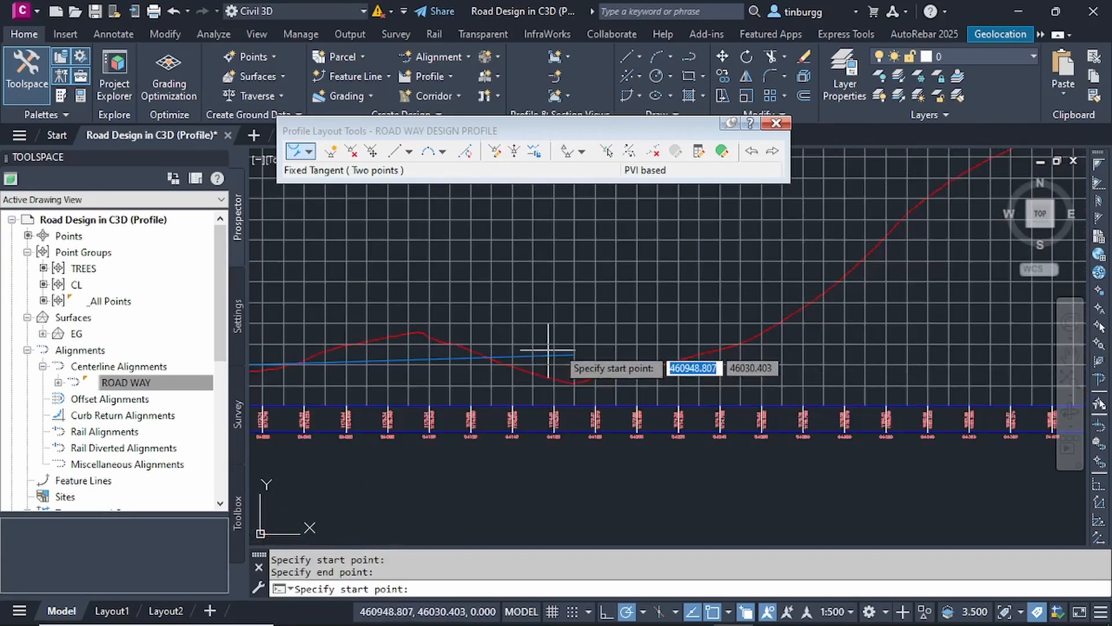
pyautogui.scroll(-5, 550, 347)
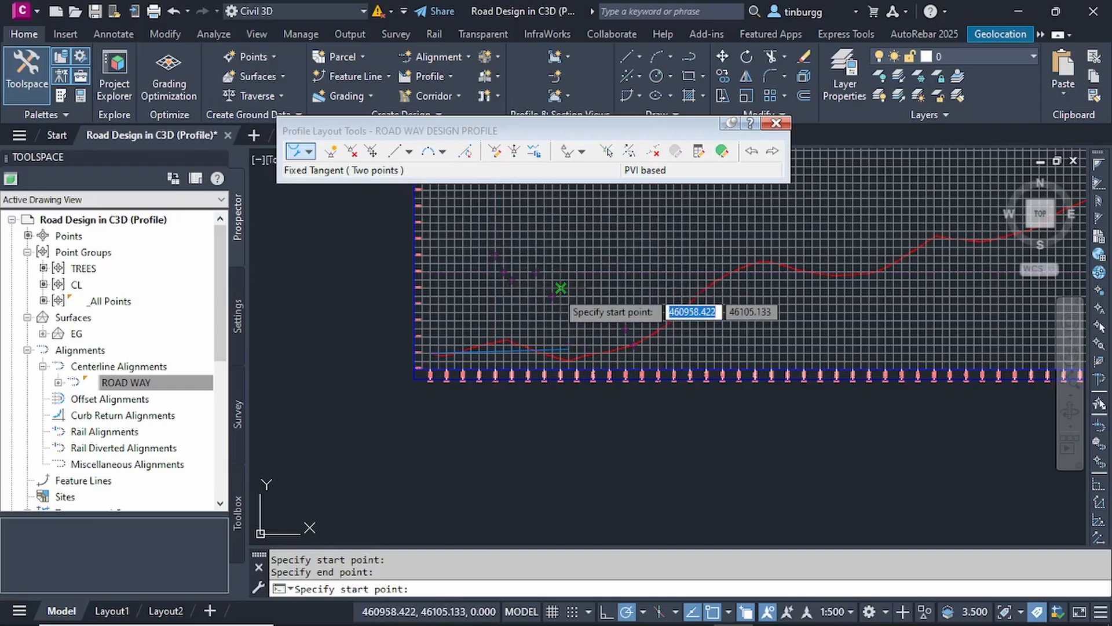
pyautogui.moveTo(561, 288); pyautogui.dragTo(497, 323, button='middle')
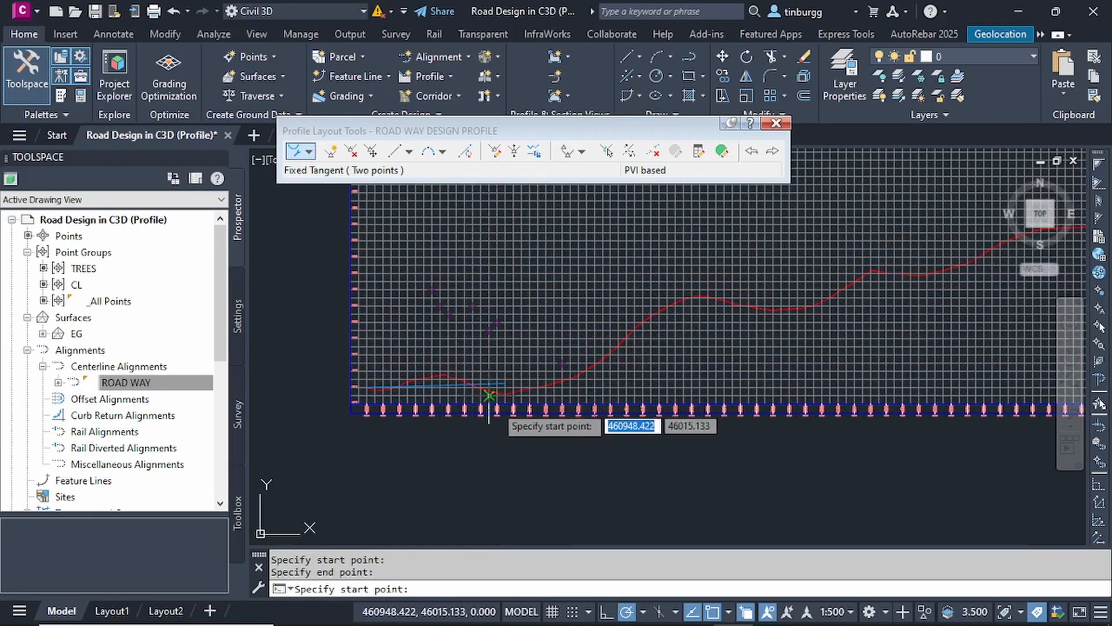
pyautogui.scroll(1, 505, 404)
pyautogui.scroll(1, 544, 381)
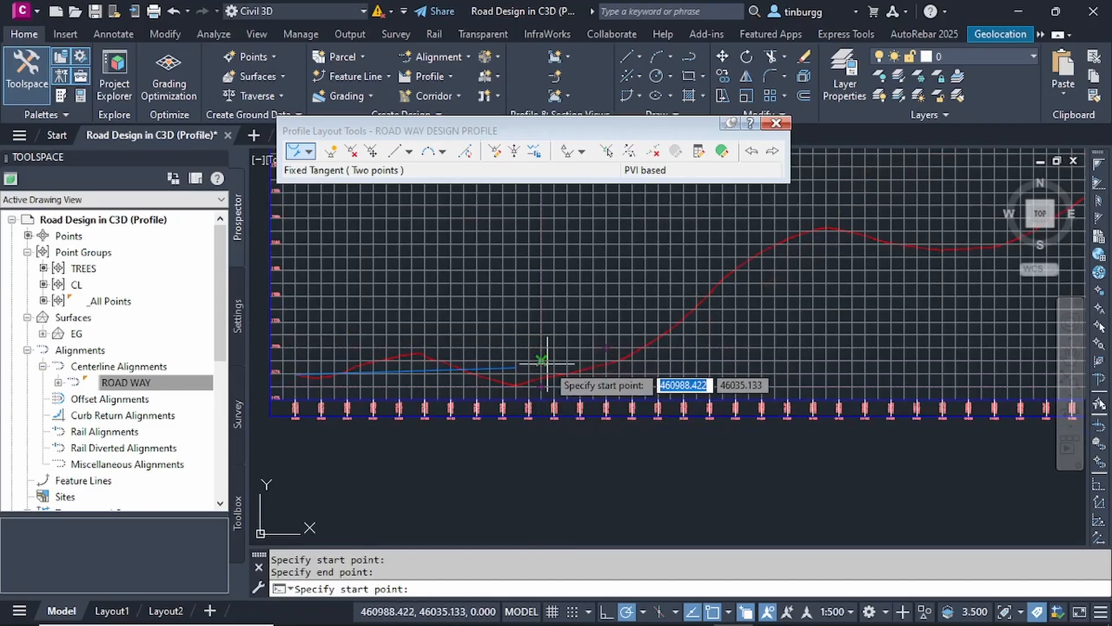
pyautogui.scroll(-2, 544, 365)
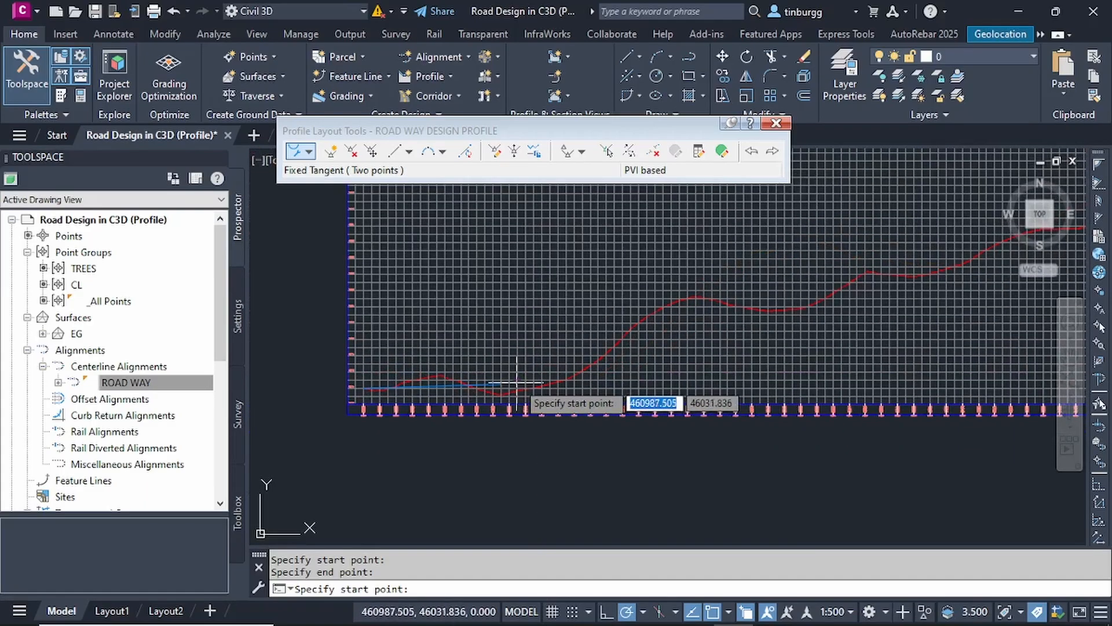
pyautogui.moveTo(517, 380); pyautogui.dragTo(489, 383, button='middle')
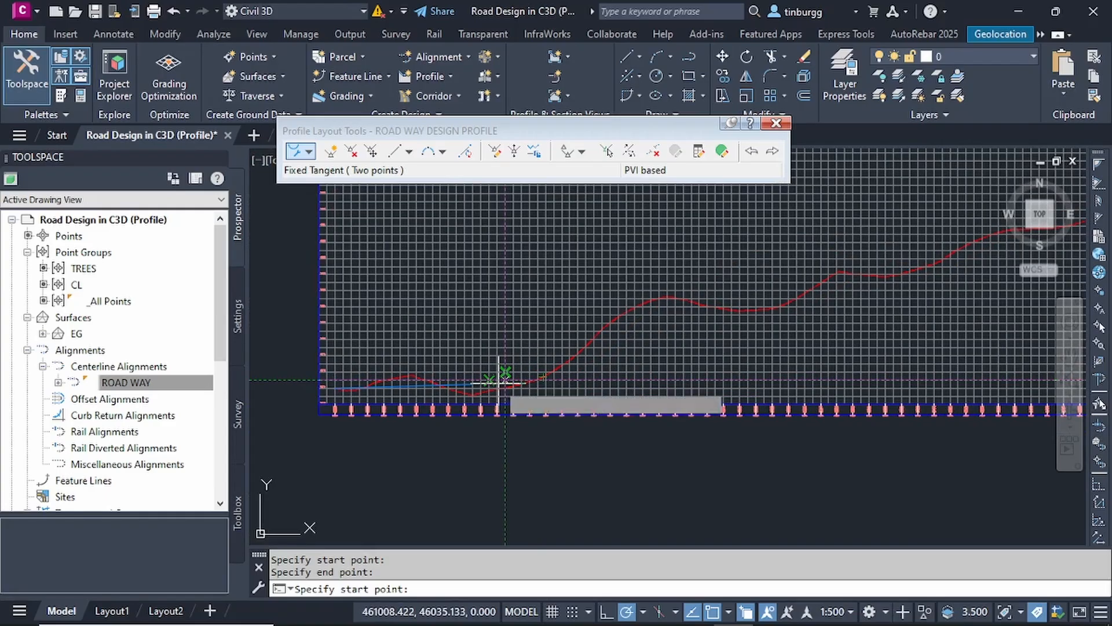
pyautogui.moveTo(498, 381); pyautogui.dragTo(485, 383, button='middle')
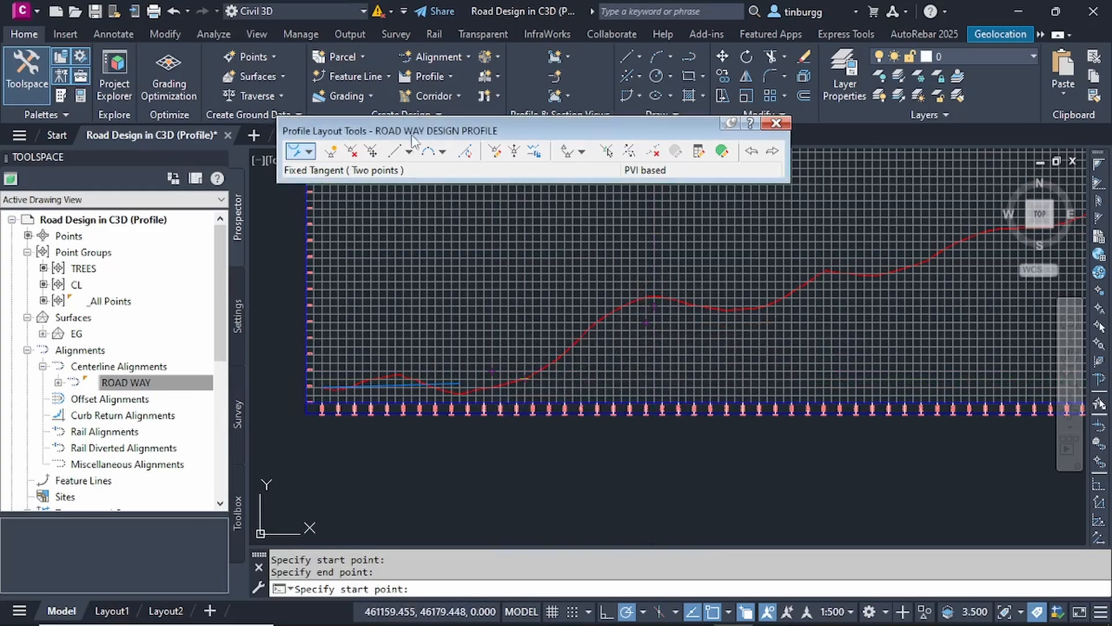
# Step: Restart the two-point fixed tangent and begin the second tangent at the end of the first one
pyautogui.click(397, 153)
pyautogui.scroll(3, 505, 280)
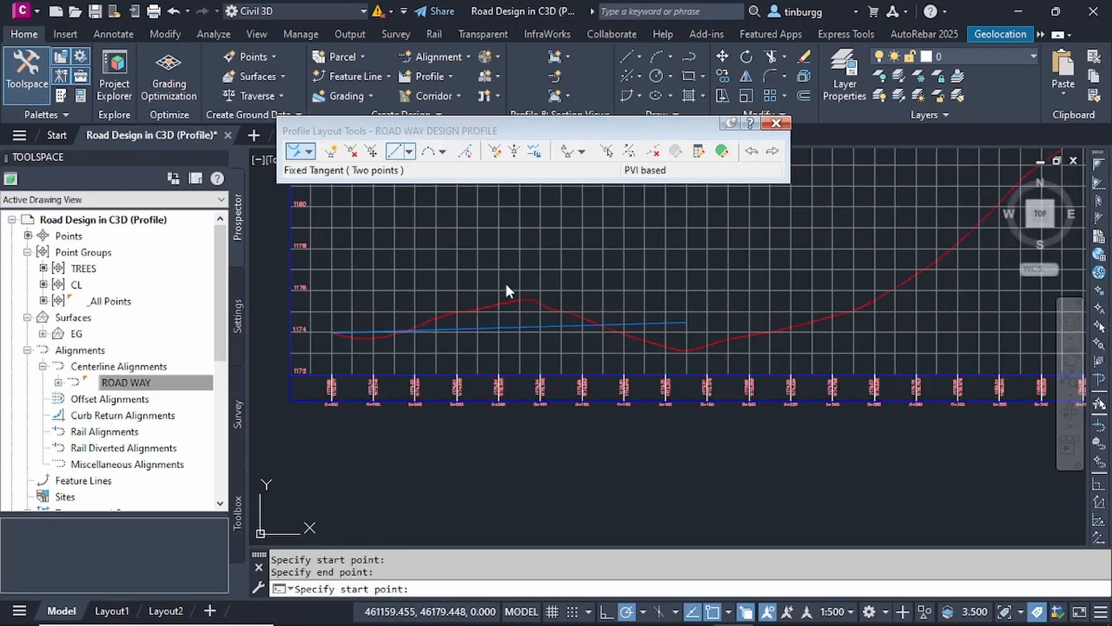
pyautogui.scroll(-4, 712, 336)
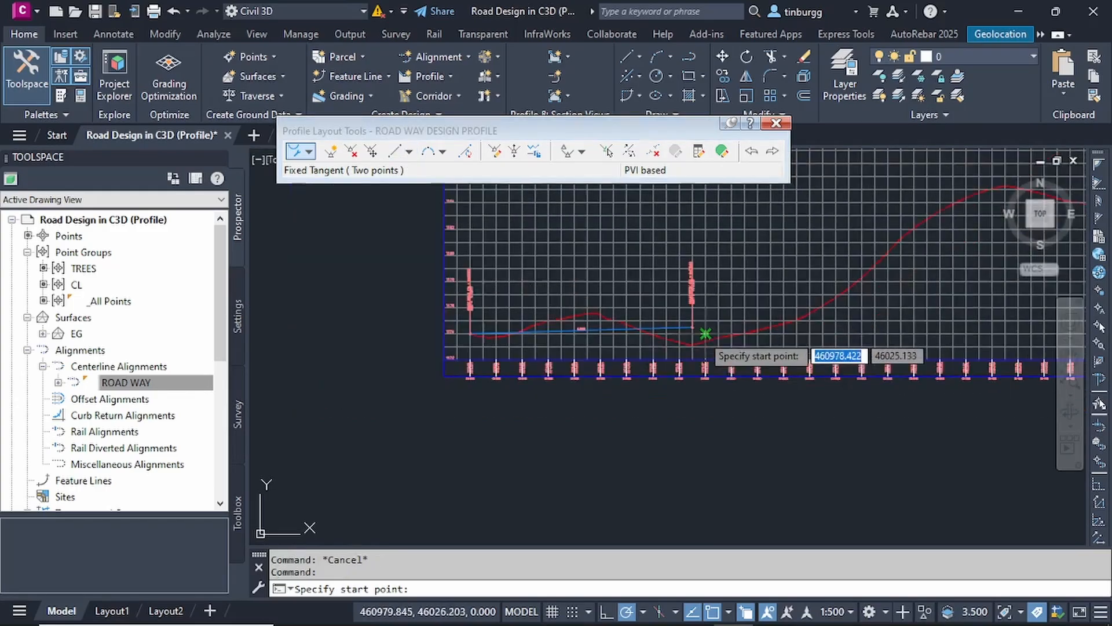
pyautogui.scroll(3, 603, 336)
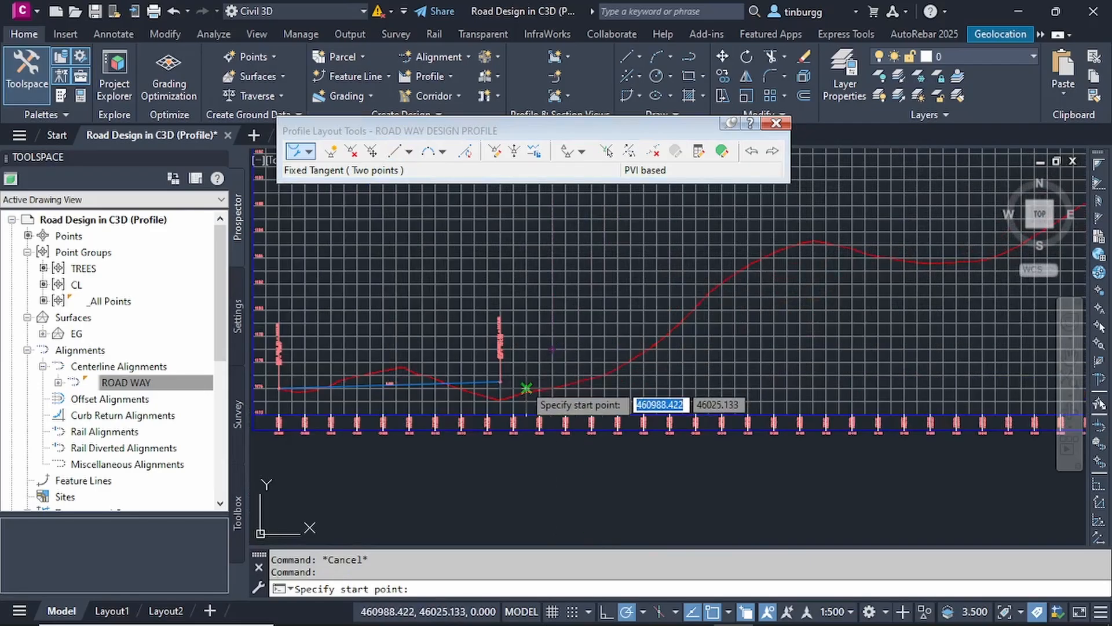
pyautogui.moveTo(530, 373); pyautogui.dragTo(487, 378, button='middle')
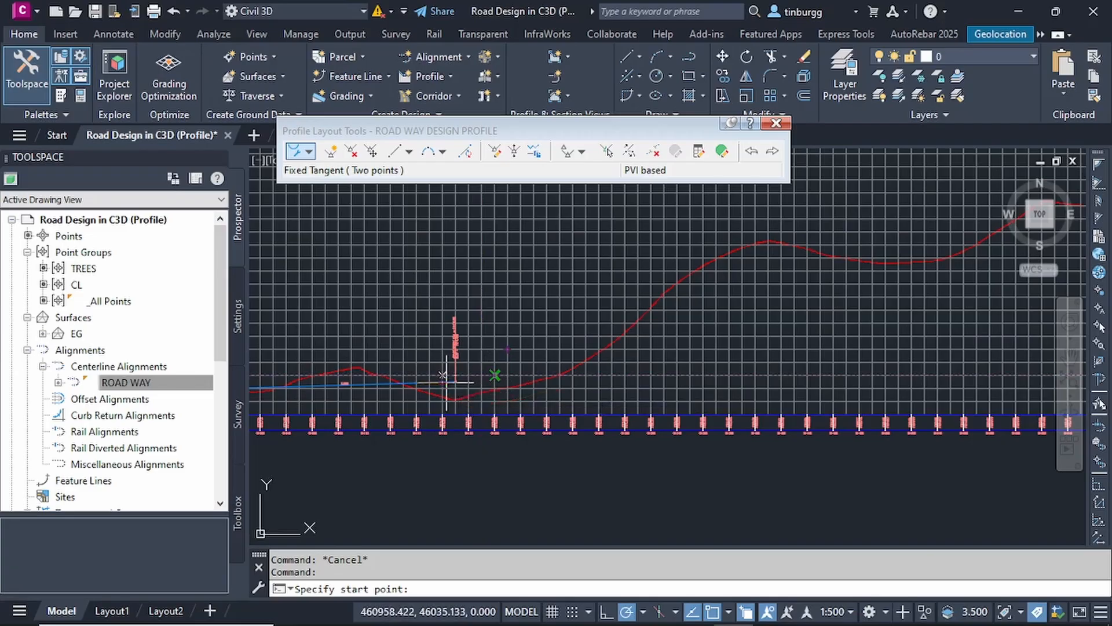
pyautogui.scroll(2, 470, 380)
pyautogui.scroll(6, 470, 380)
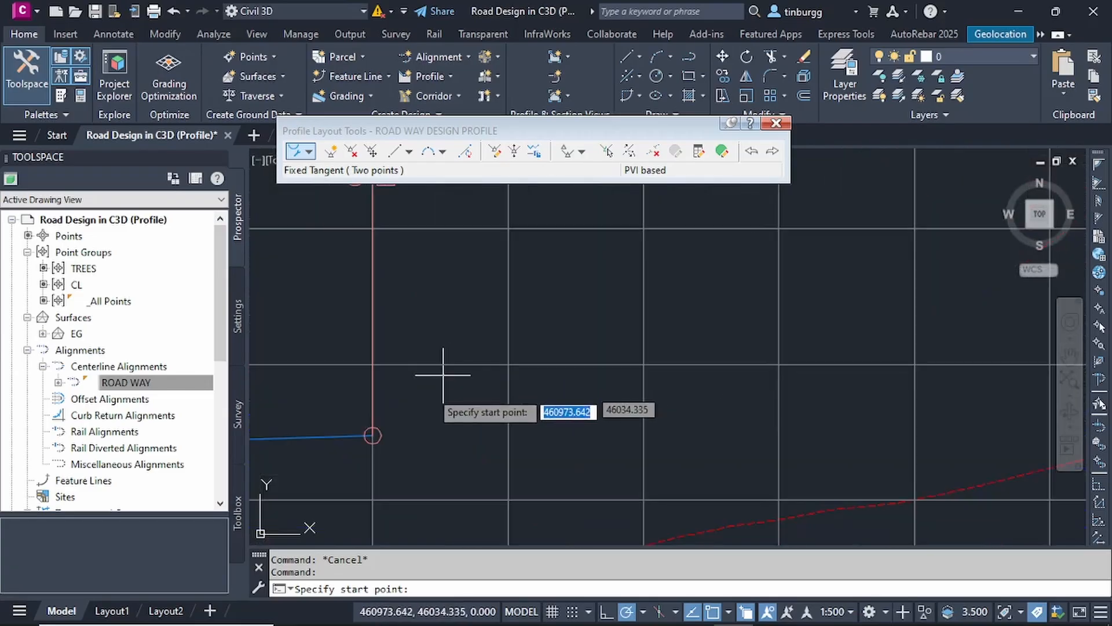
pyautogui.click(373, 435)
# Step: End the second tangent above the dip that follows the first large hill, about 330 m farther along, and finish the fixed tangent command
pyautogui.scroll(-8, 429, 412)
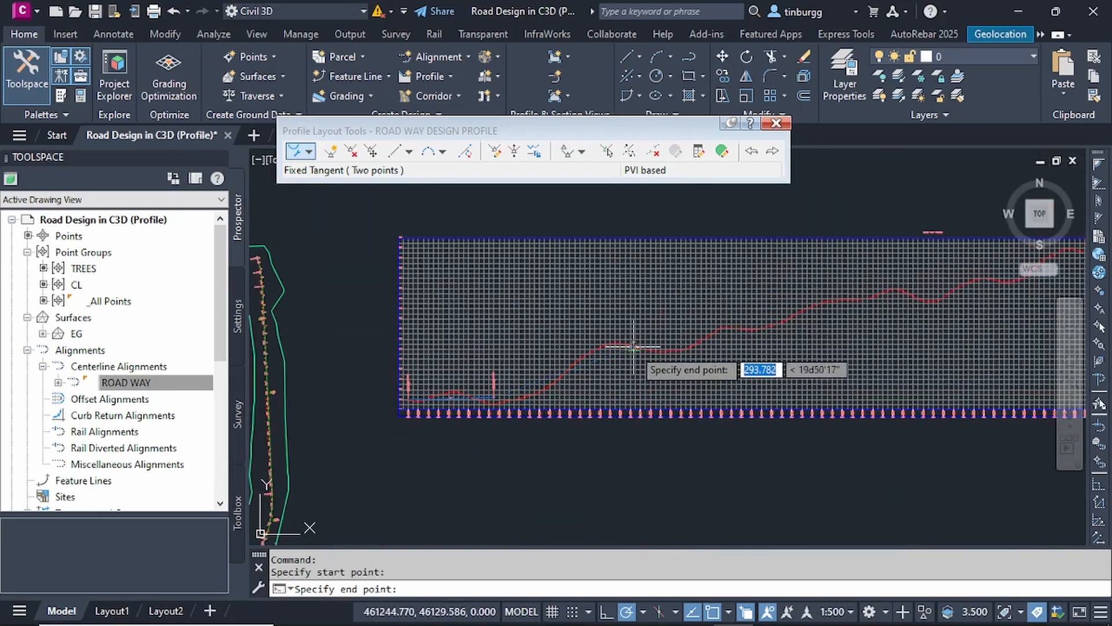
pyautogui.scroll(2, 634, 348)
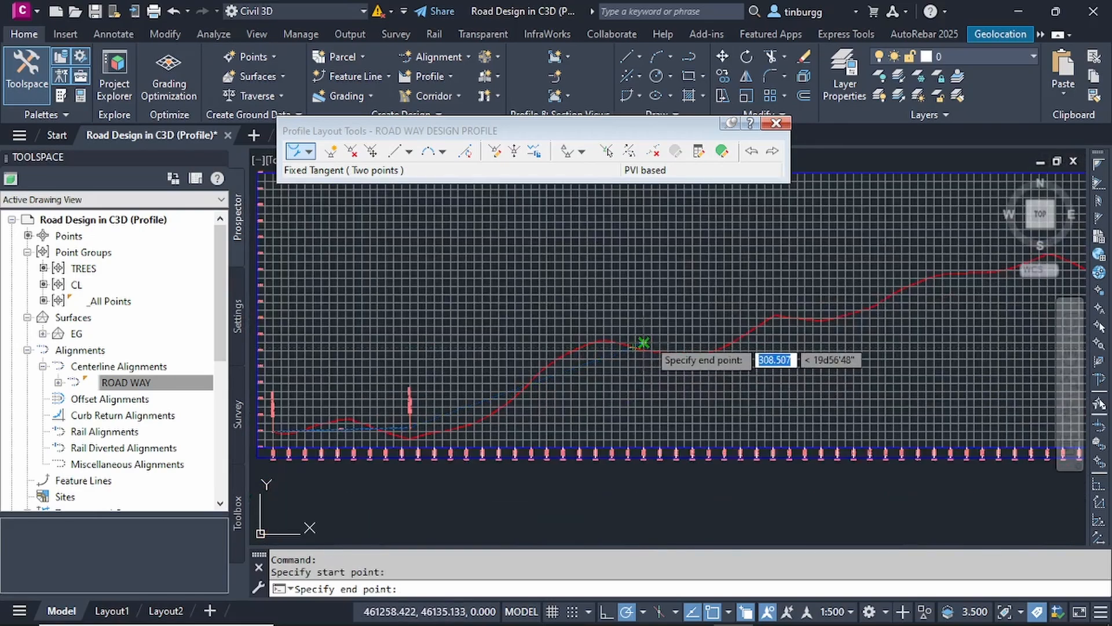
pyautogui.scroll(1, 646, 339)
pyautogui.scroll(-1, 650, 334)
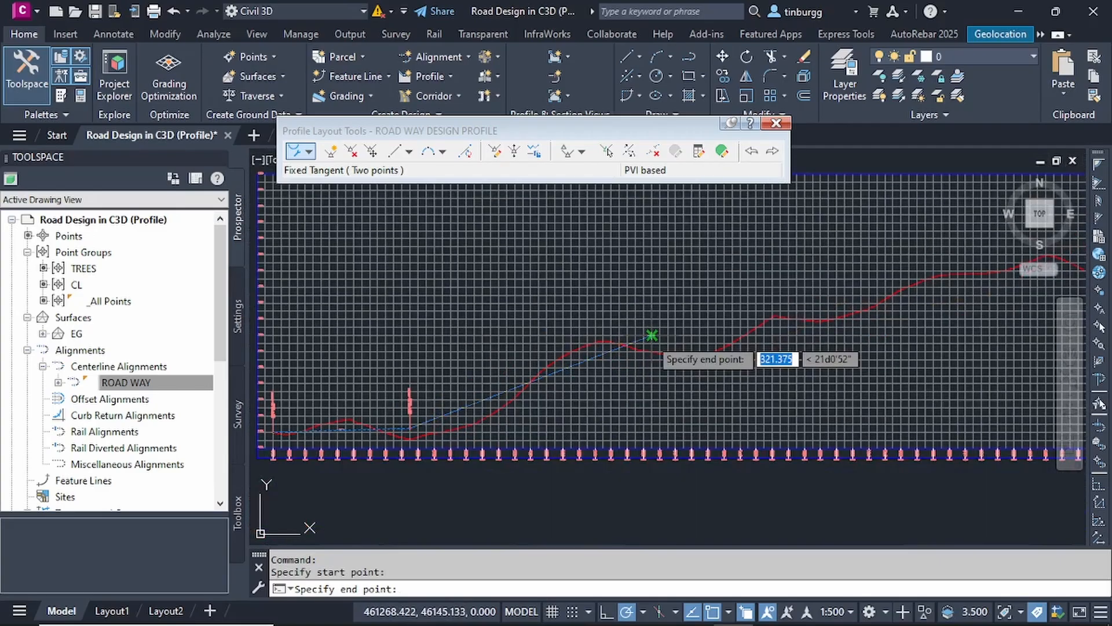
pyautogui.scroll(-2, 658, 334)
pyautogui.scroll(-2, 658, 336)
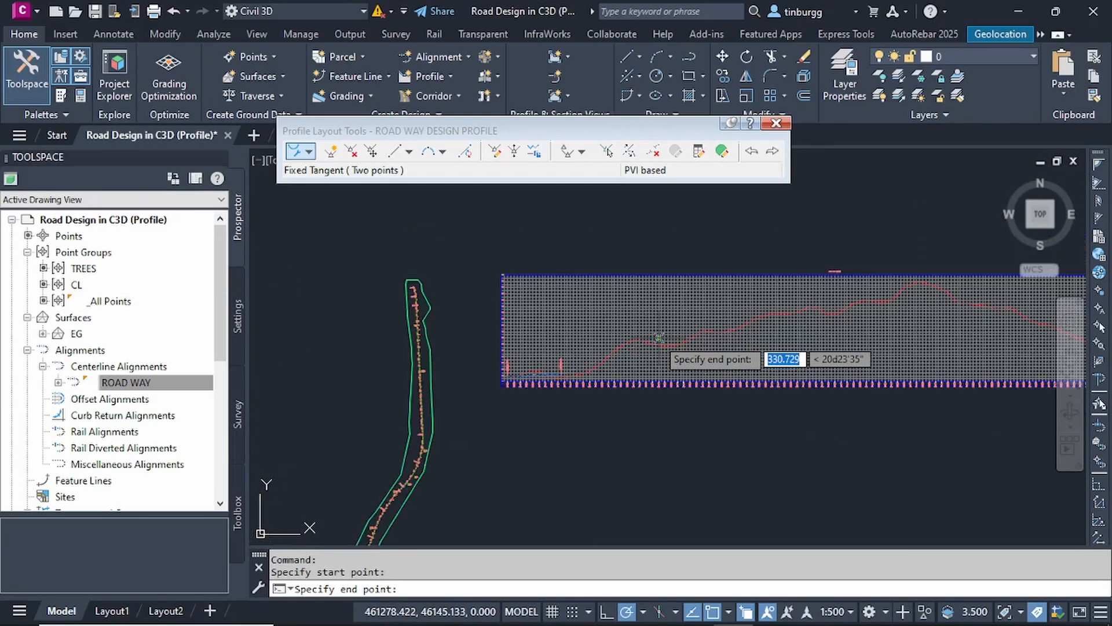
pyautogui.scroll(2, 658, 338)
pyautogui.scroll(2, 658, 338)
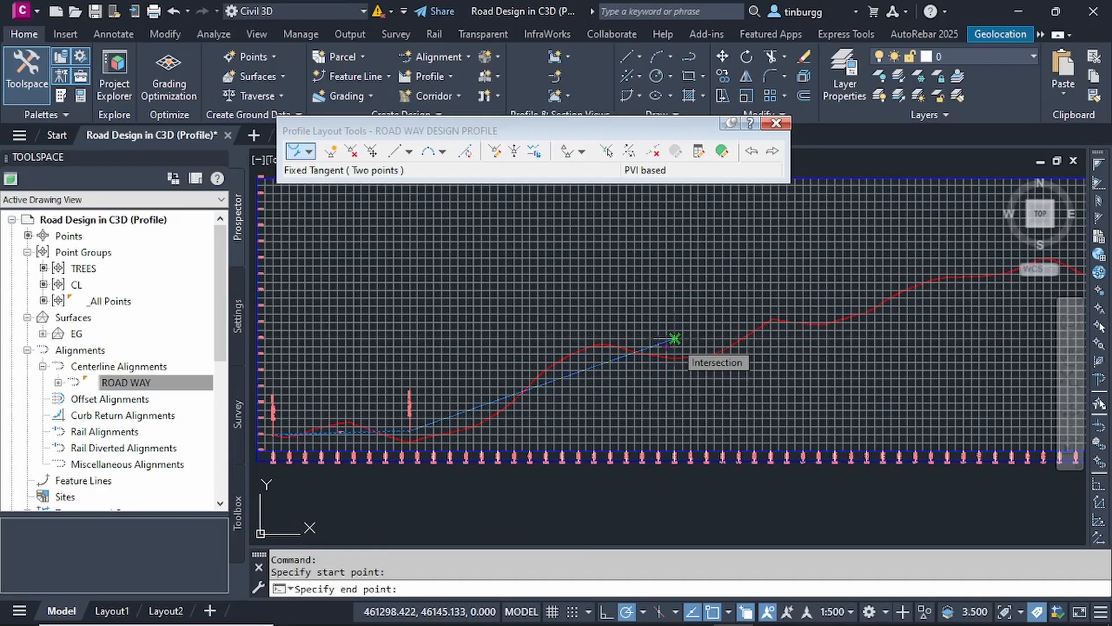
pyautogui.click(674, 338)
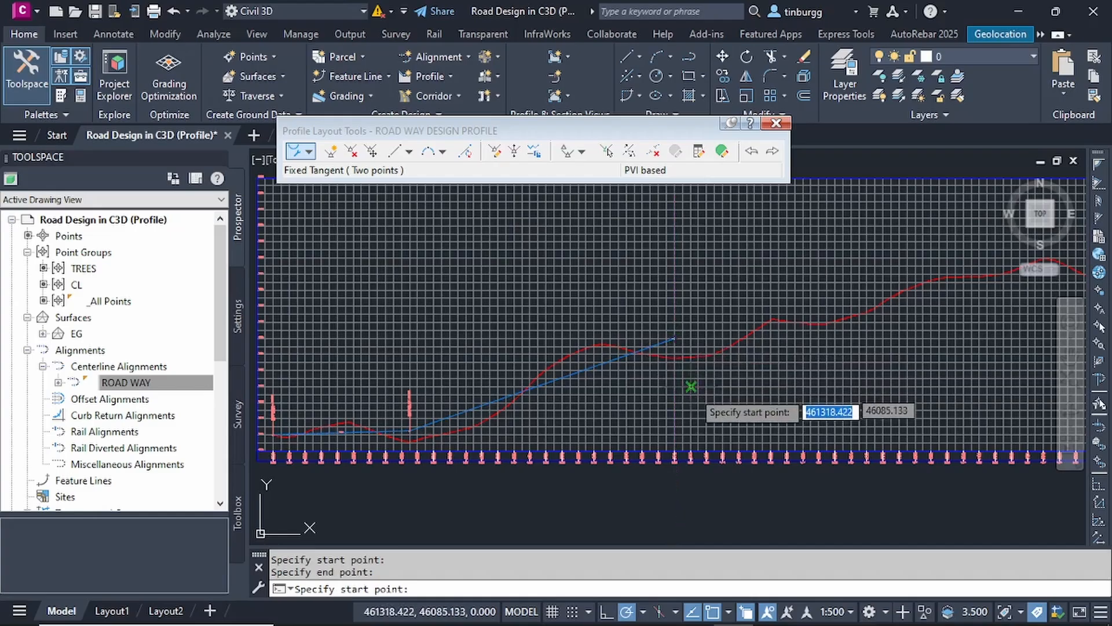
pyautogui.press('Escape')
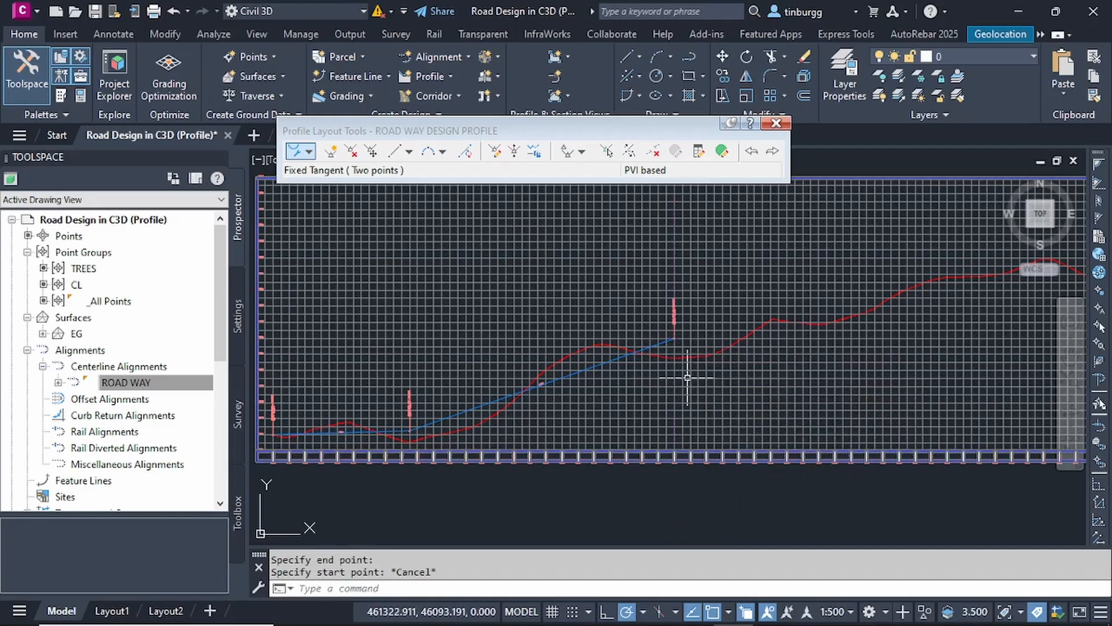
pyautogui.moveTo(660, 377); pyautogui.dragTo(621, 390, button='middle')
pyautogui.scroll(-3, 554, 377)
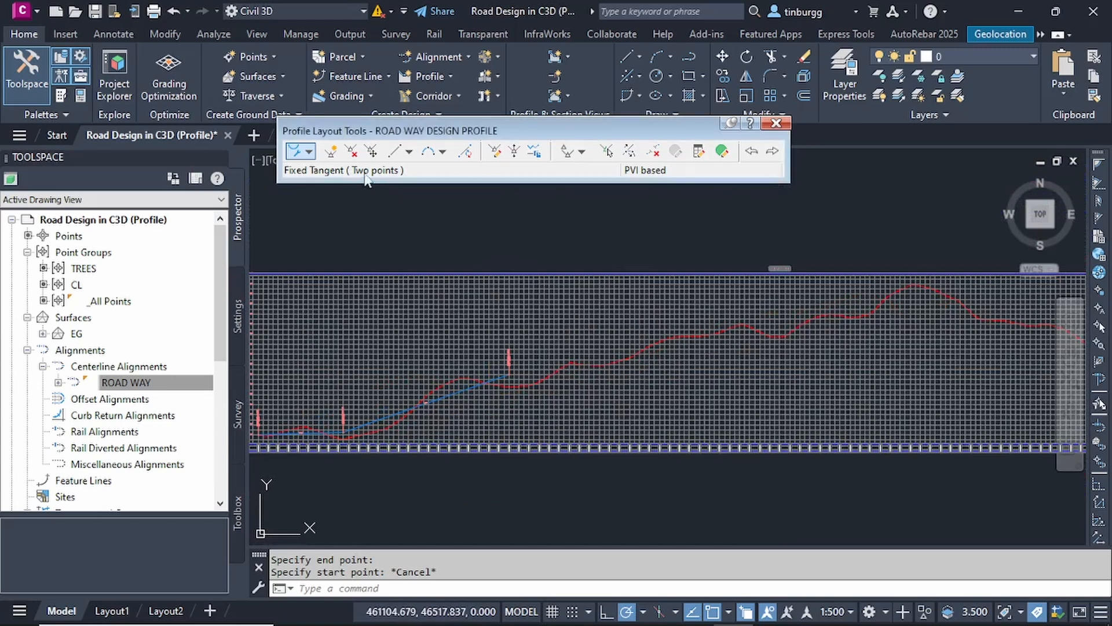
pyautogui.click(311, 153)
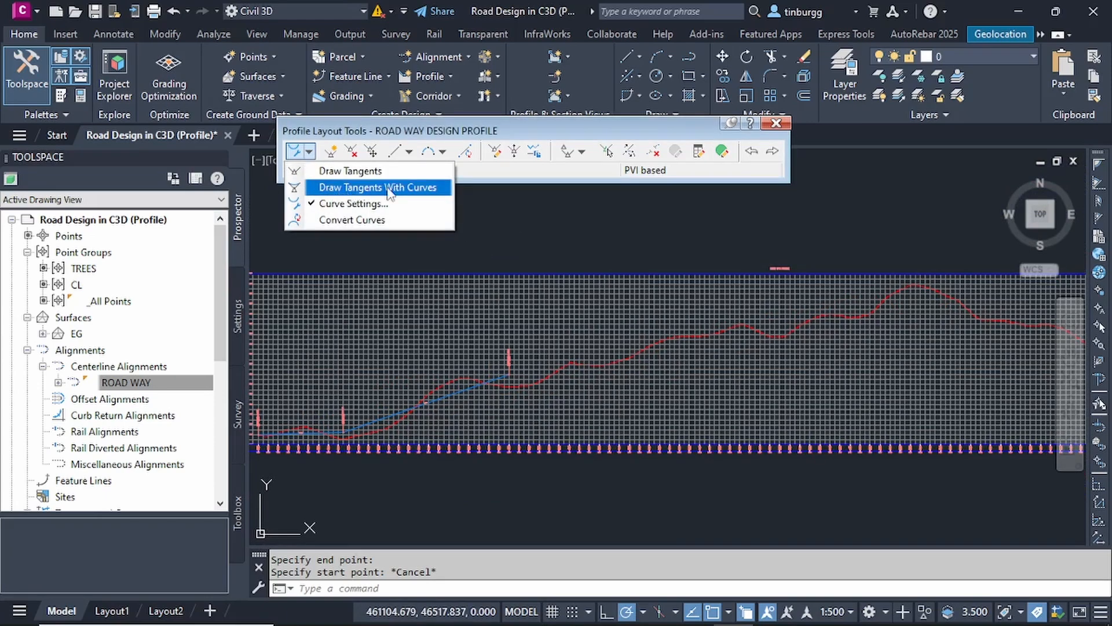
pyautogui.click(494, 210)
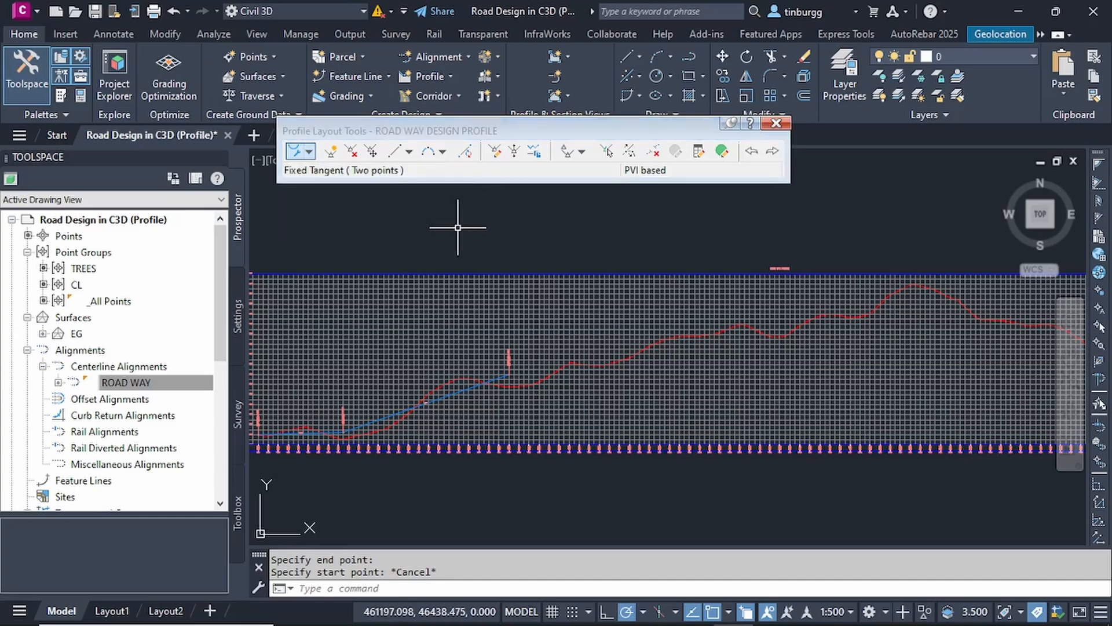
# Step: Start a best-fit fixed tangent for the next climb, with its regression points picked on the screen
pyautogui.moveTo(533, 231); pyautogui.dragTo(465, 246, button='middle')
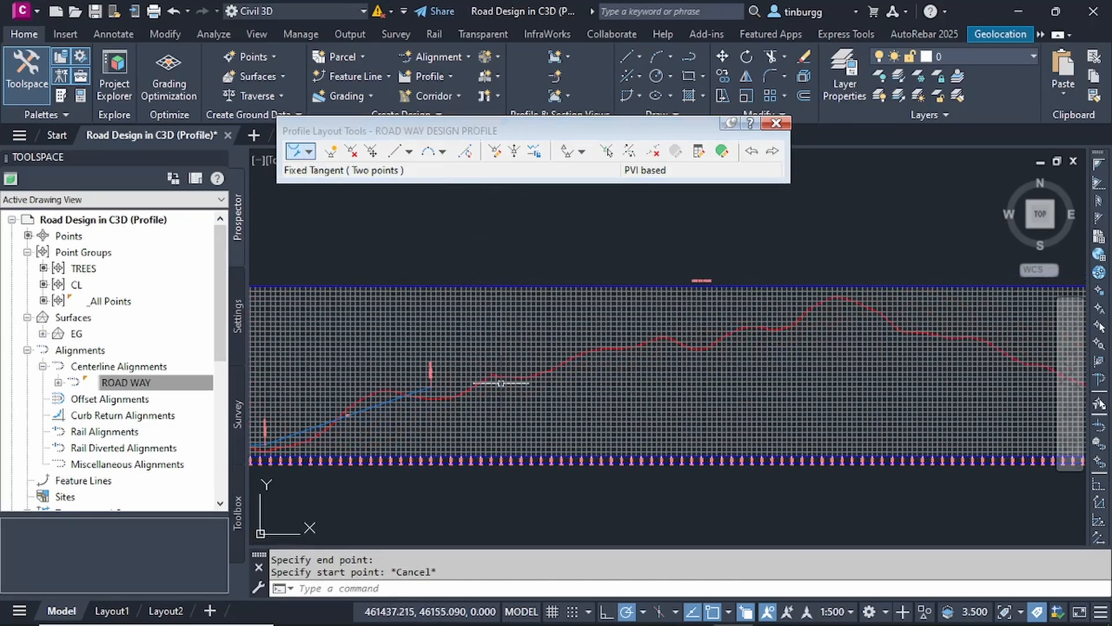
pyautogui.scroll(-3, 502, 384)
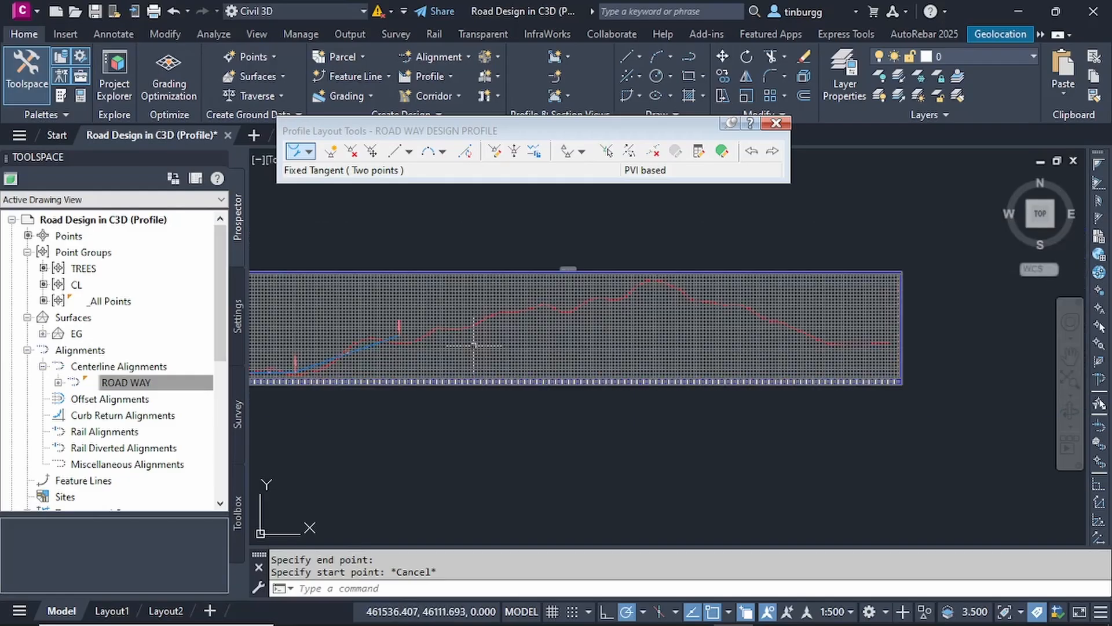
pyautogui.moveTo(467, 319); pyautogui.dragTo(488, 331, button='middle')
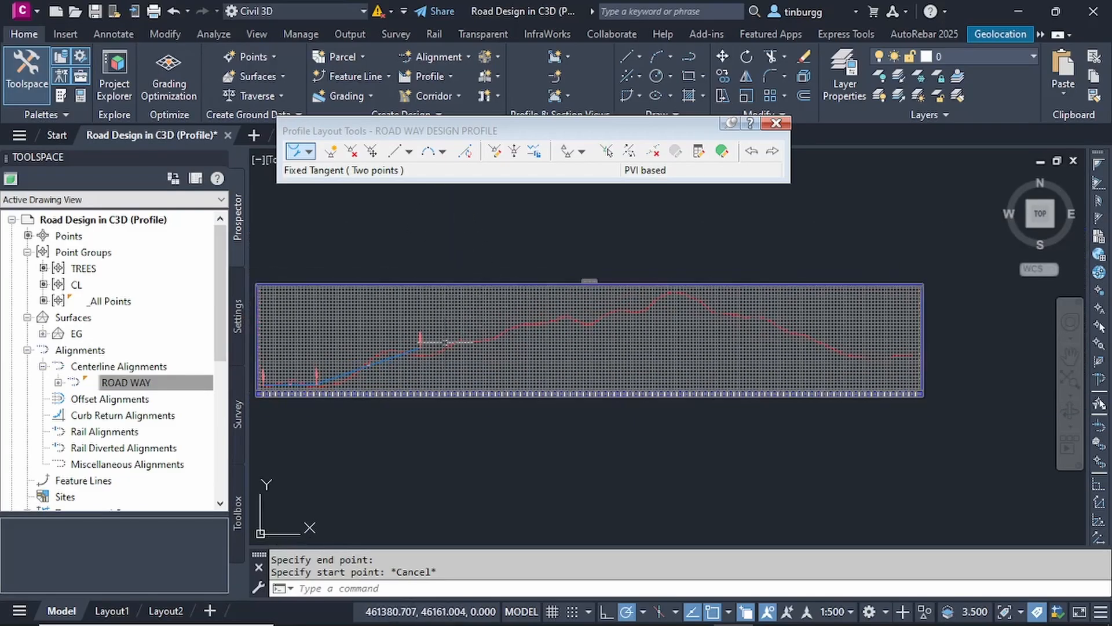
pyautogui.scroll(2, 444, 343)
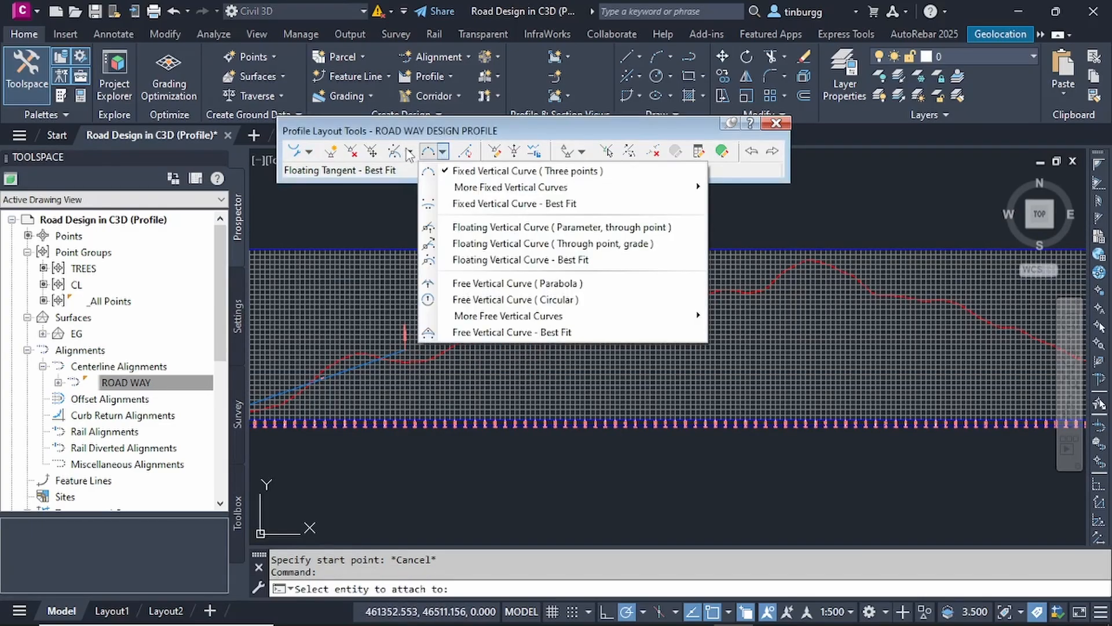
pyautogui.click(410, 153)
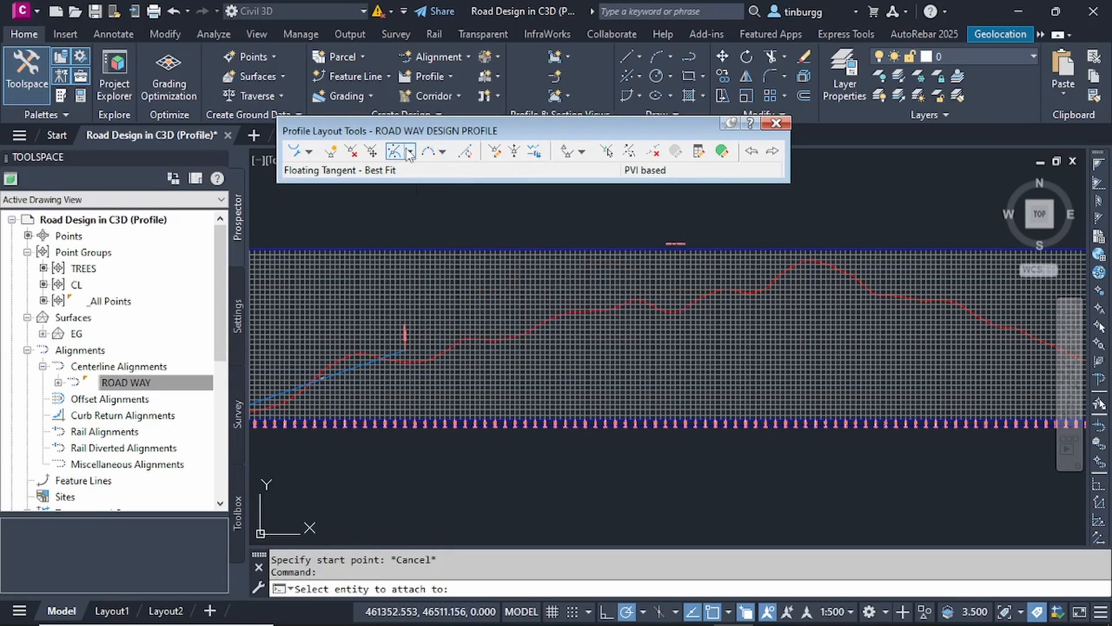
pyautogui.click(410, 152)
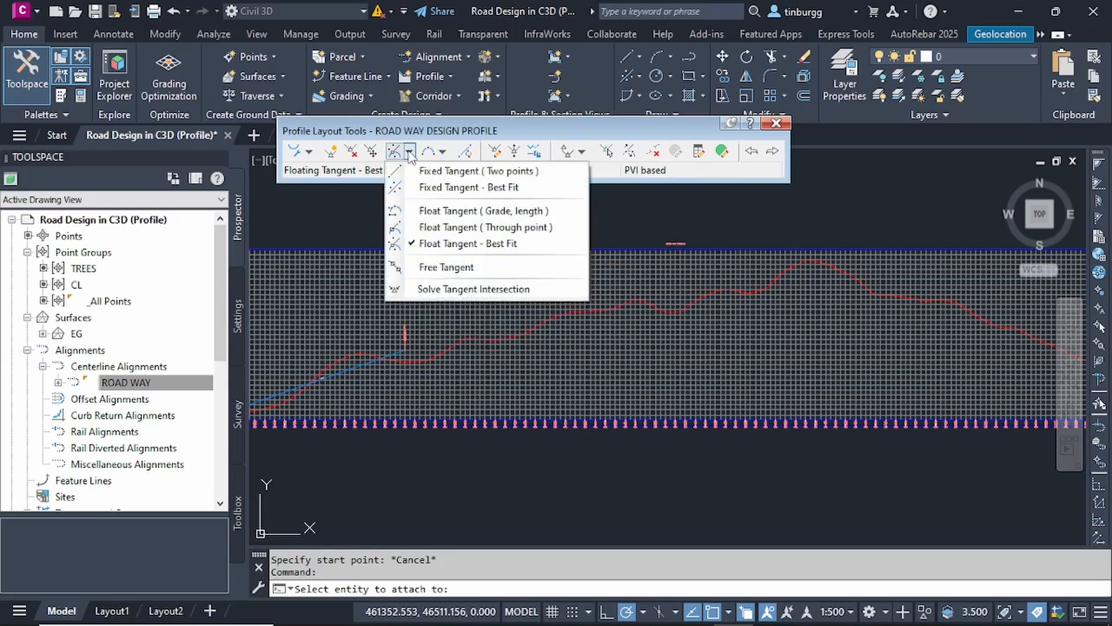
pyautogui.click(461, 188)
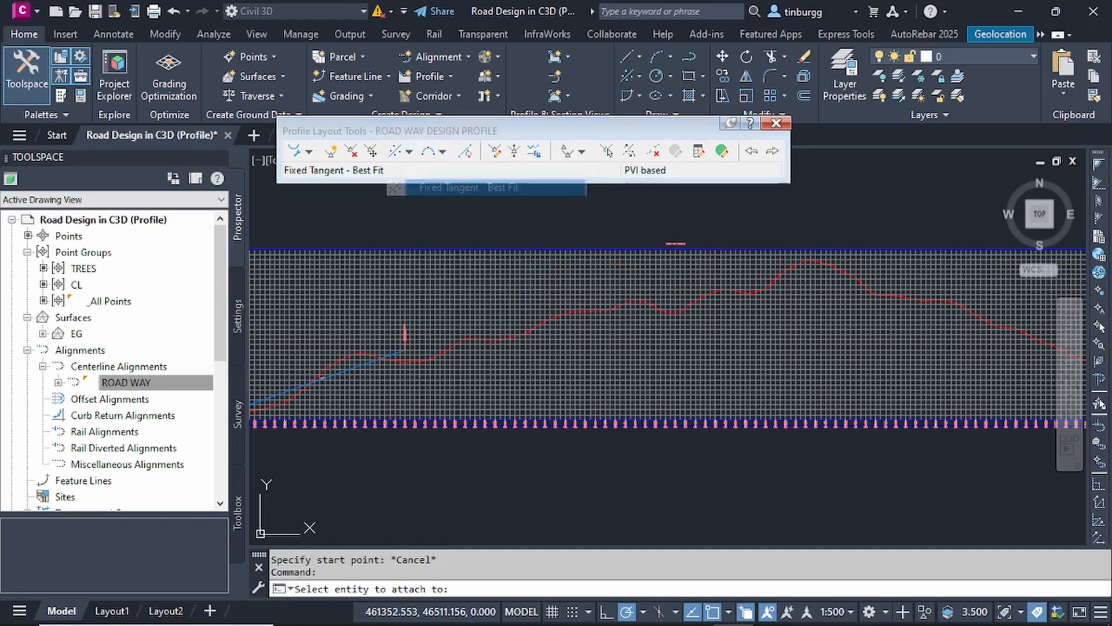
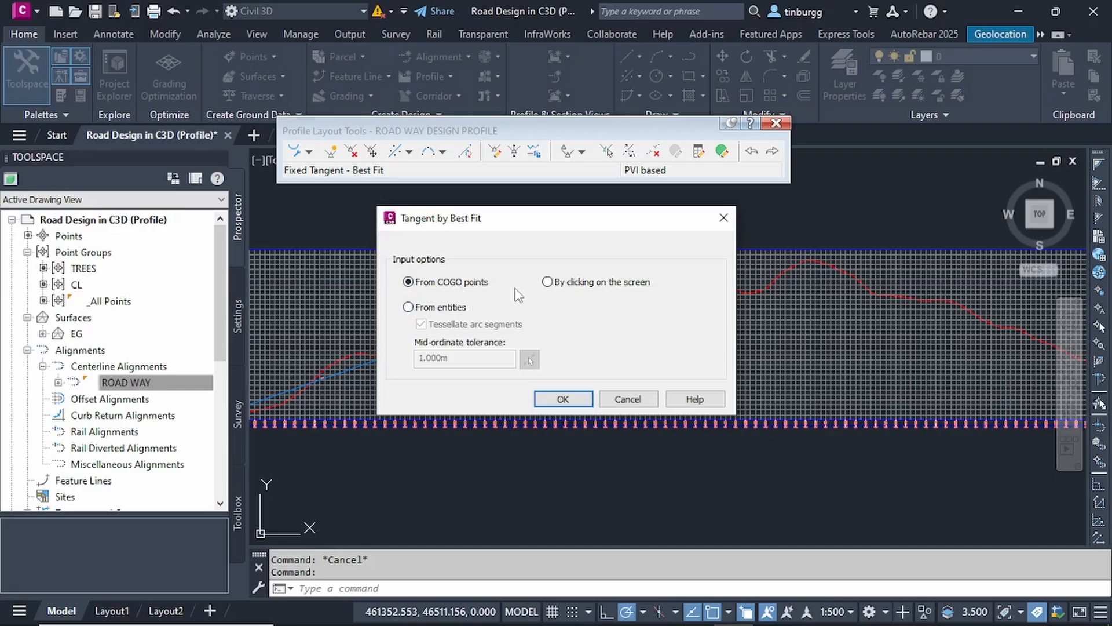
pyautogui.click(547, 283)
pyautogui.click(564, 399)
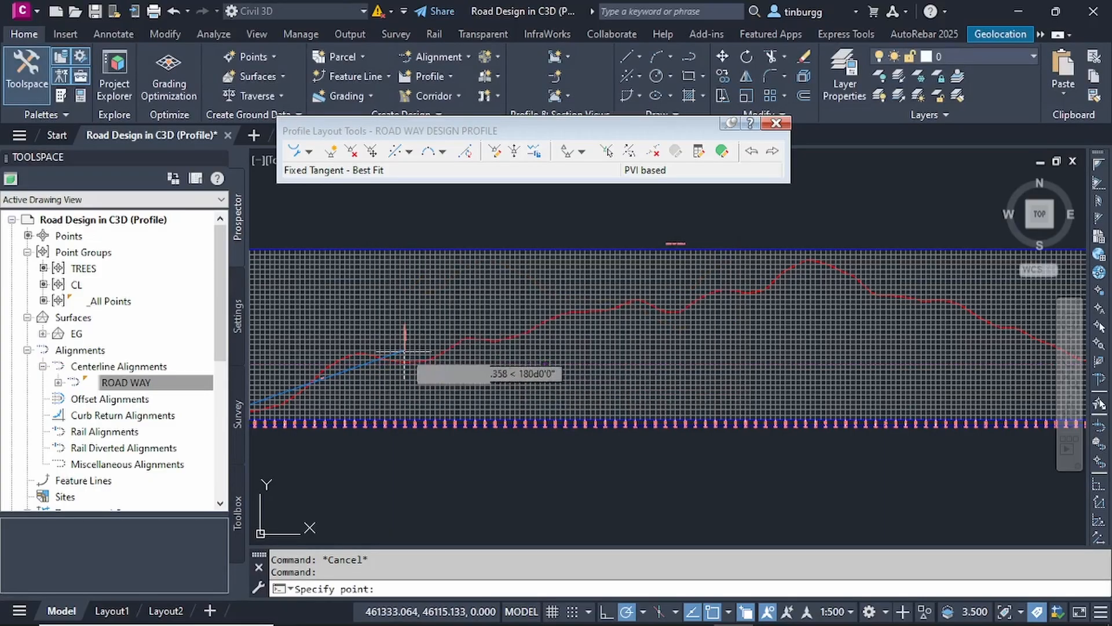
# Step: Pick regression points on the EG profile at the dip near station 0+515, the crest near 0+620 and the low near 0+687
pyautogui.scroll(5, 406, 357)
pyautogui.scroll(-2, 410, 351)
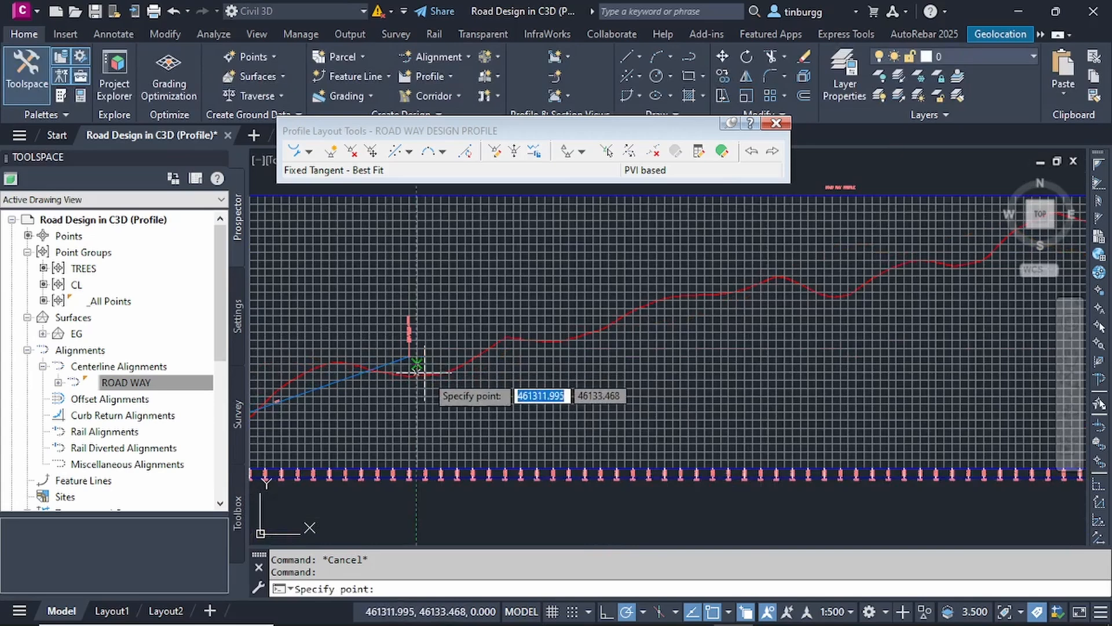
pyautogui.scroll(-2, 436, 387)
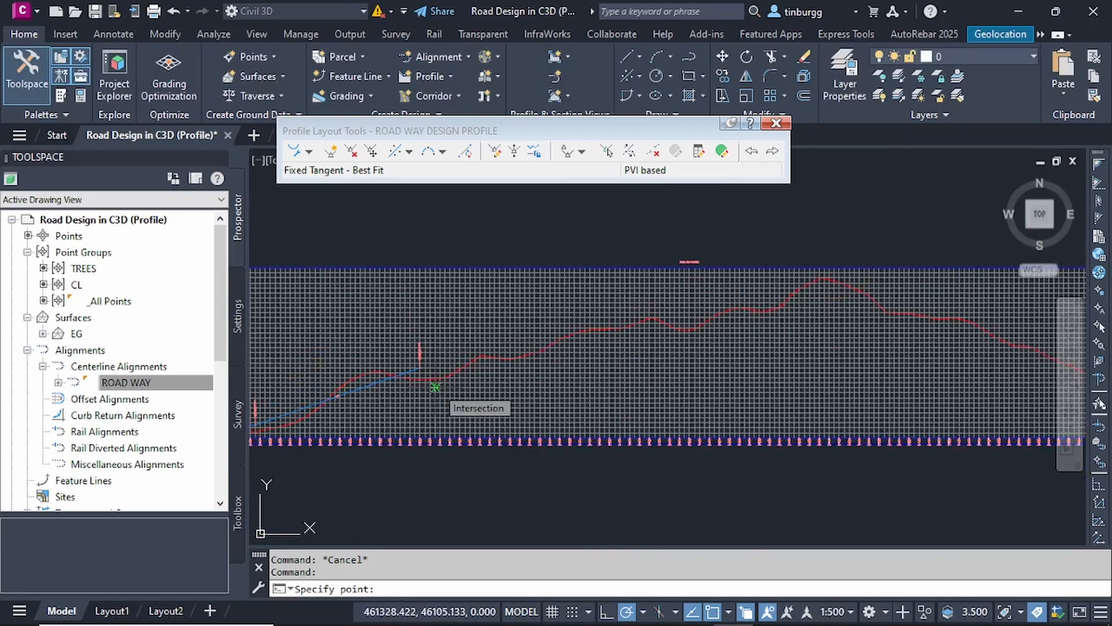
pyautogui.scroll(3, 435, 374)
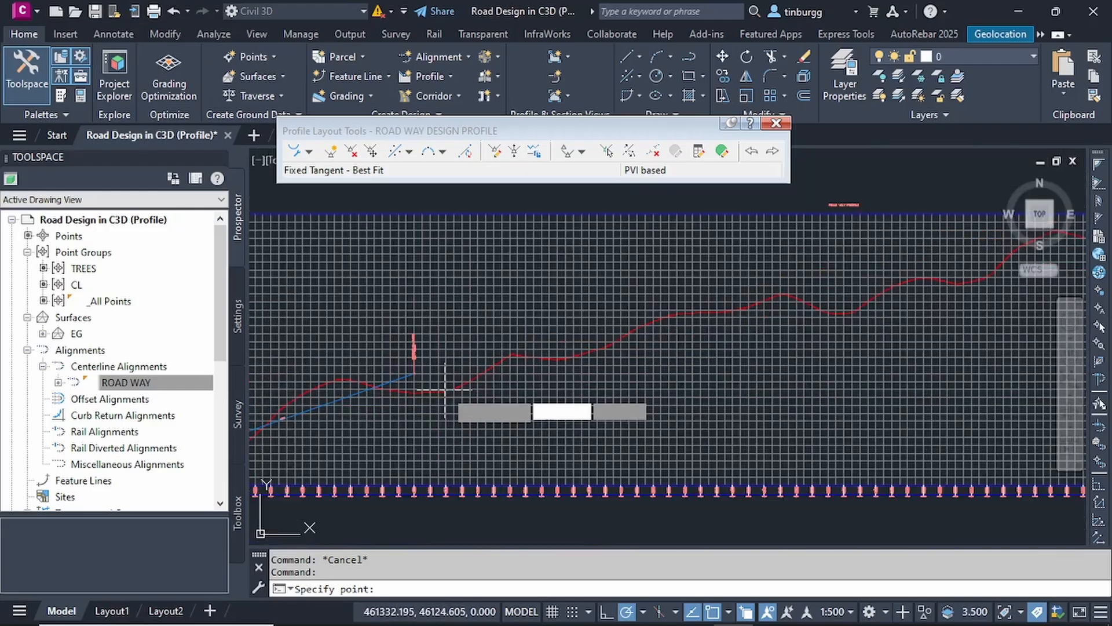
pyautogui.scroll(-2, 443, 385)
pyautogui.scroll(-1, 446, 389)
pyautogui.scroll(3, 443, 389)
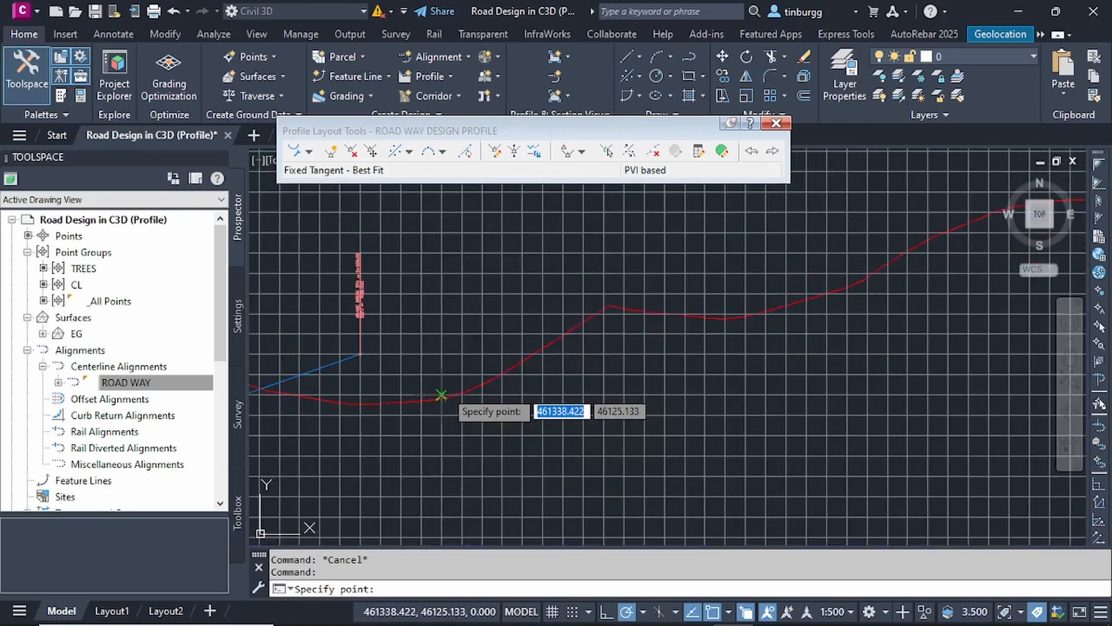
pyautogui.scroll(-1, 401, 393)
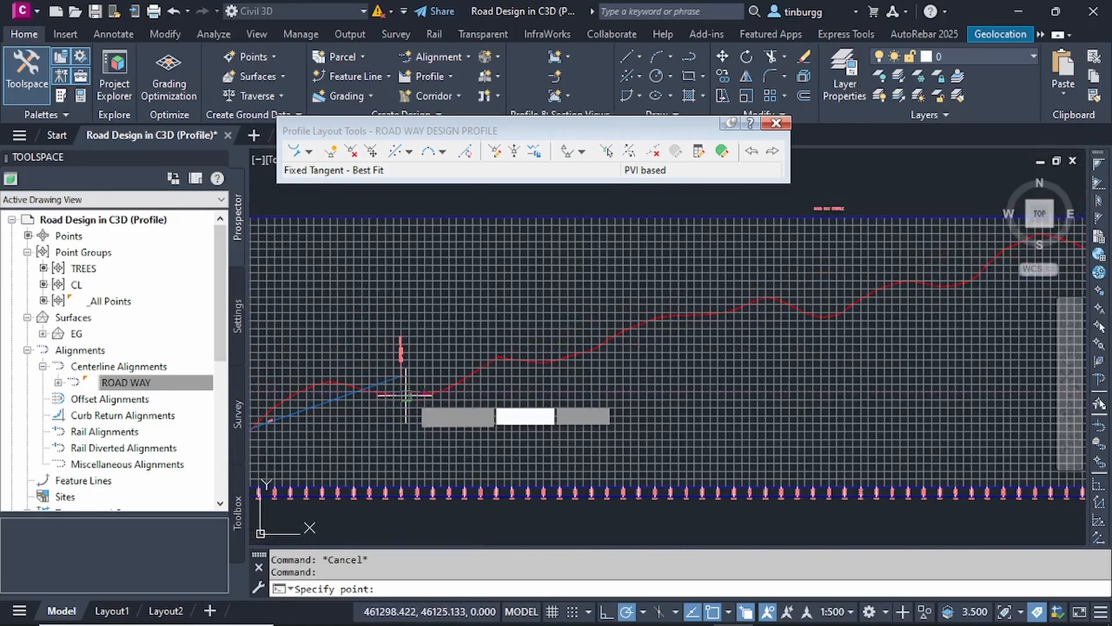
pyautogui.scroll(1, 403, 391)
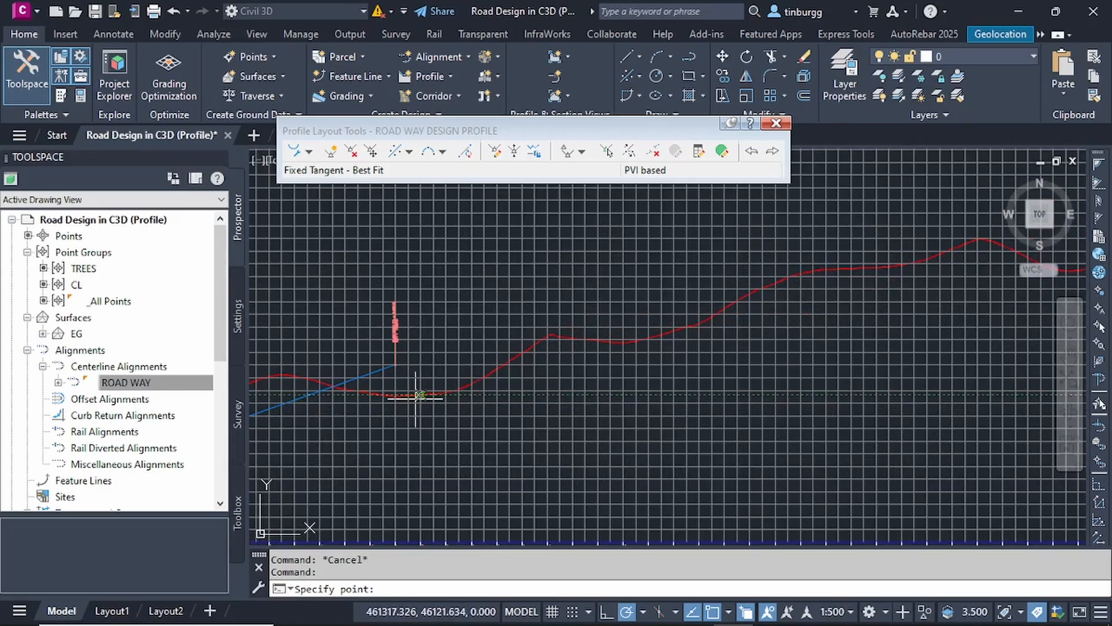
pyautogui.click(414, 397)
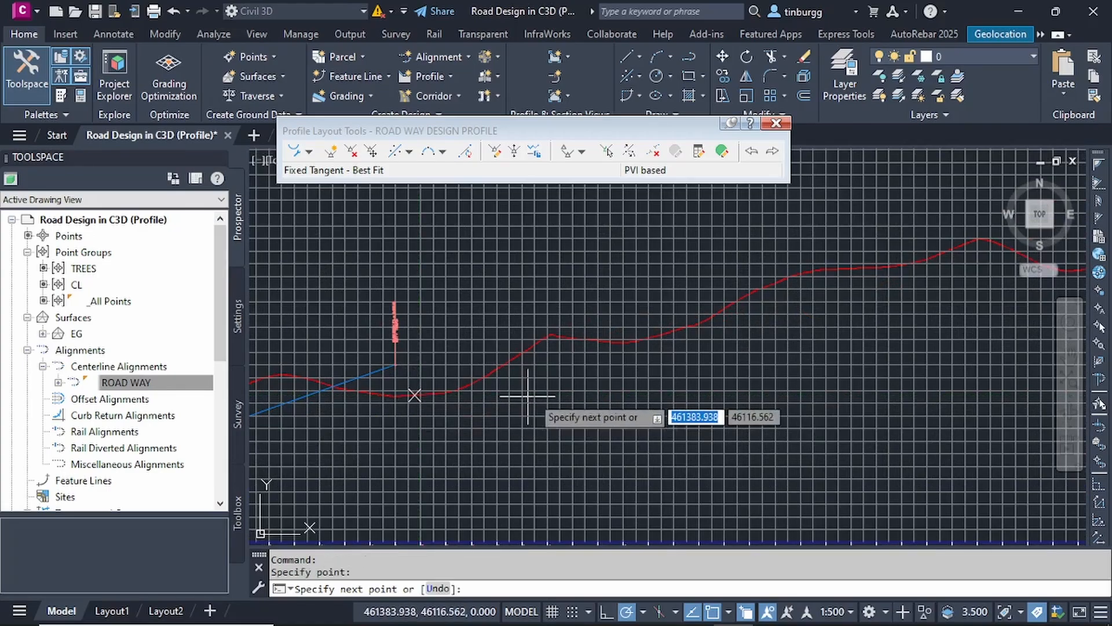
pyautogui.click(546, 336)
pyautogui.scroll(2, 639, 336)
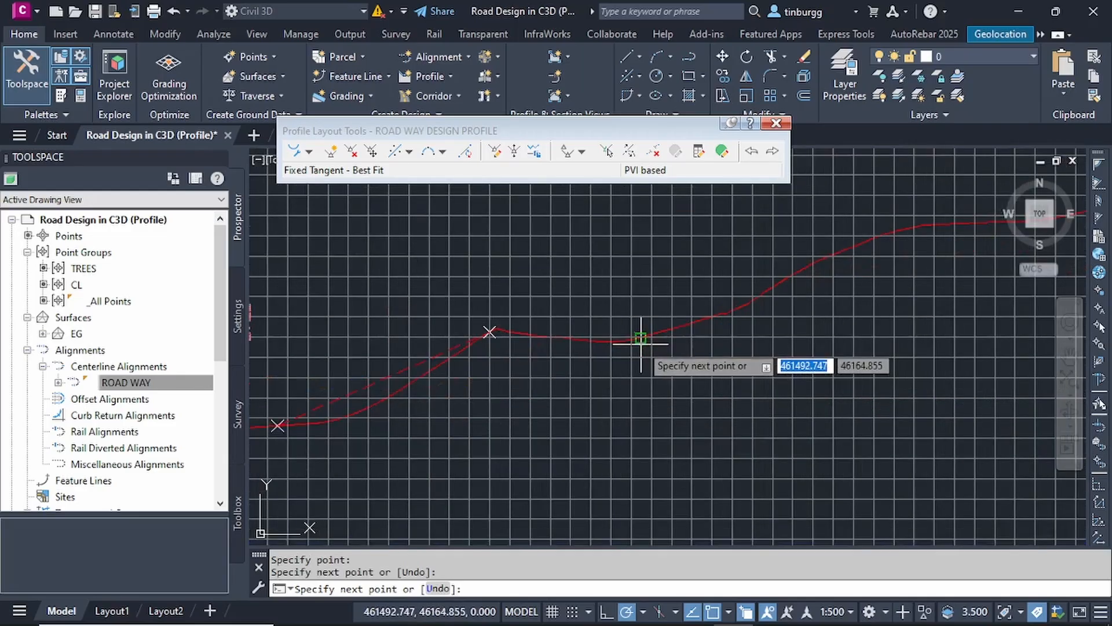
pyautogui.click(625, 340)
# Step: Add regression points on the EG profile at the shoulder near station 0+823, the crest near 0+963 and the dip near 1+032
pyautogui.scroll(-5, 702, 345)
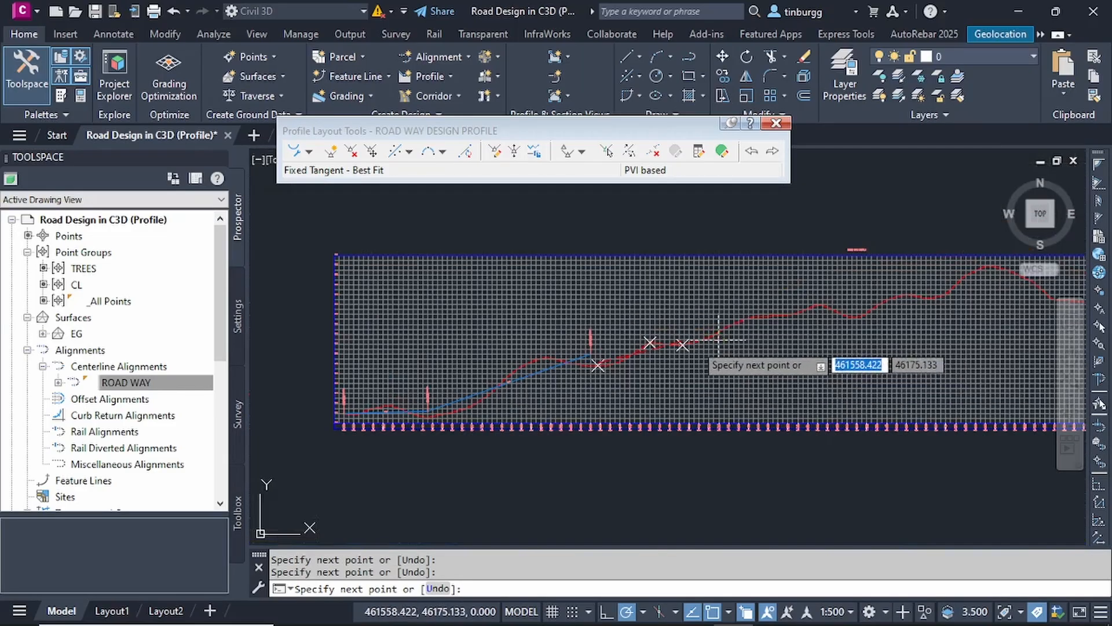
pyautogui.scroll(1, 718, 339)
pyautogui.scroll(2, 588, 347)
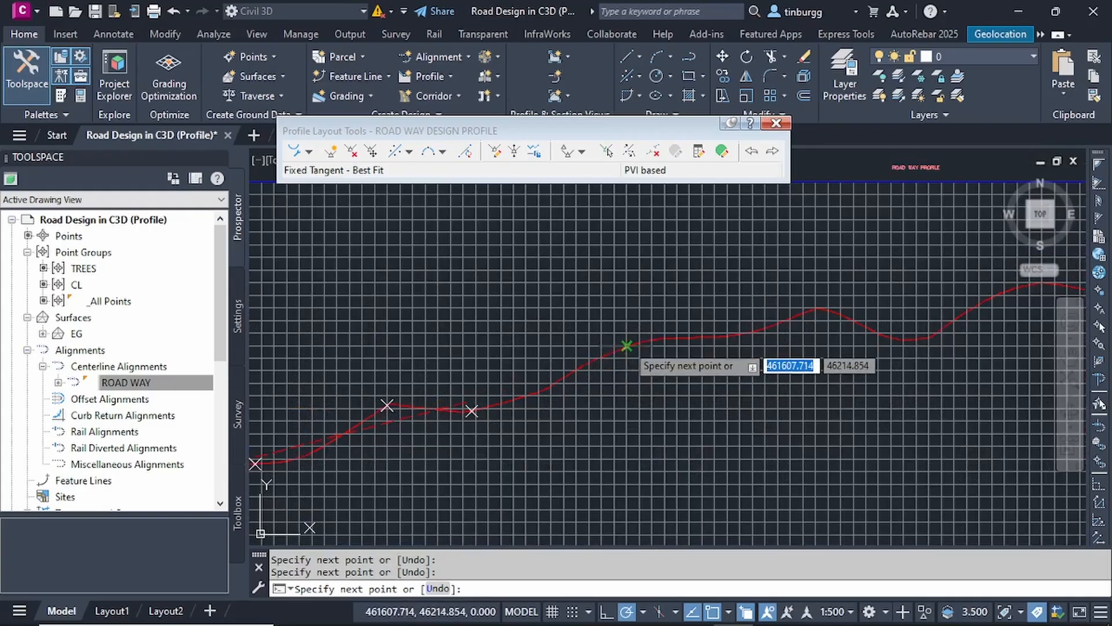
pyautogui.click(643, 341)
pyautogui.moveTo(847, 321); pyautogui.dragTo(750, 327, button='middle')
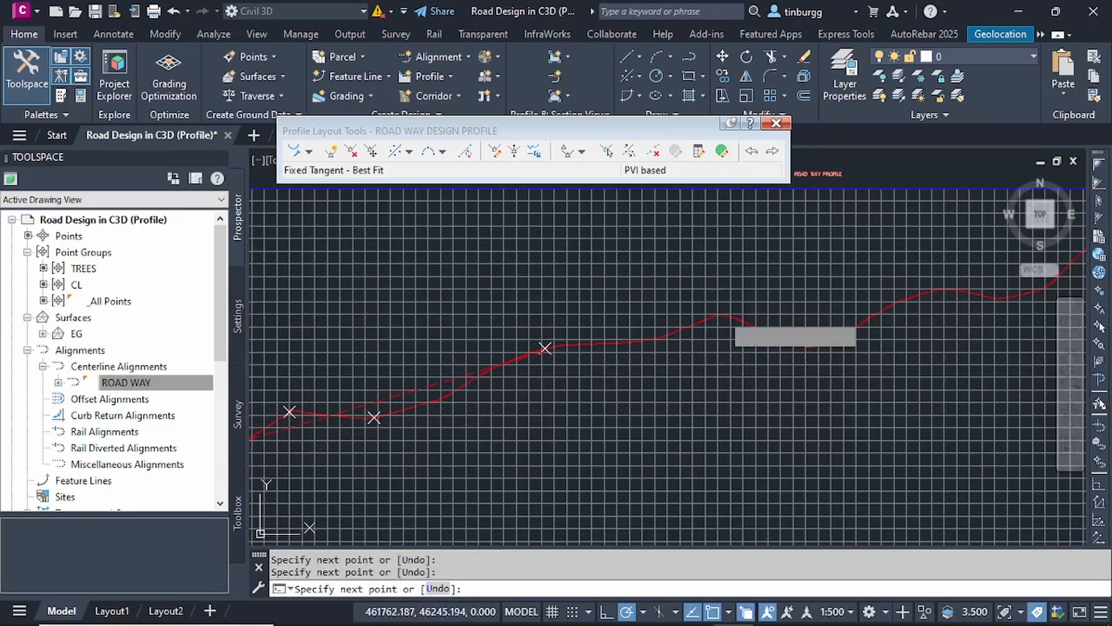
pyautogui.click(721, 315)
pyautogui.click(809, 346)
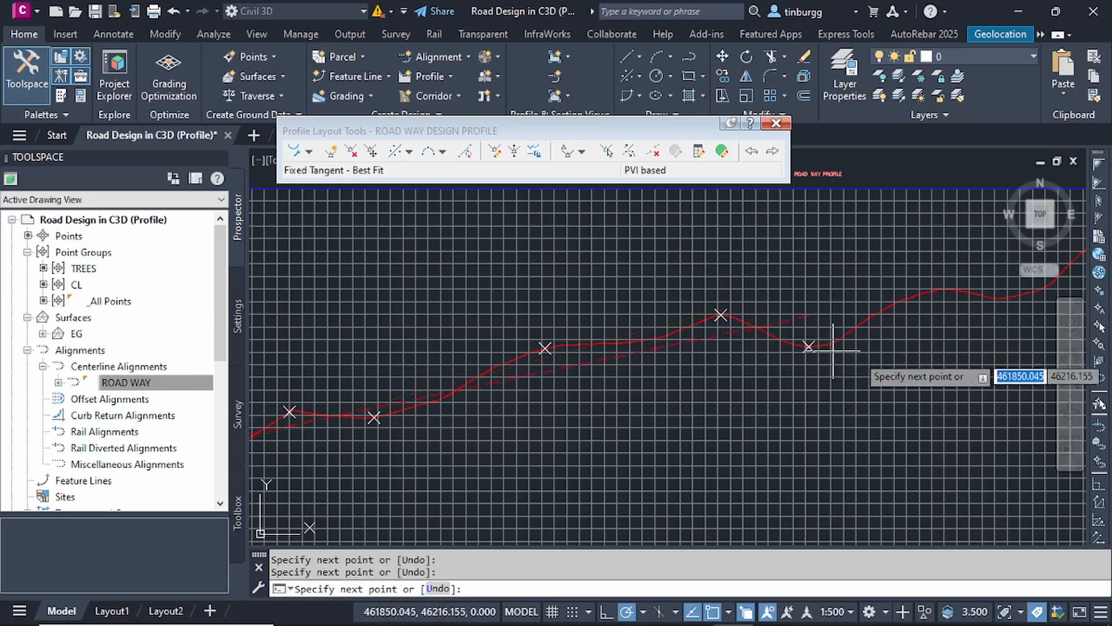
# Step: Add regression points on the EG profile at the hump near station 1+141, the low near 1+199 and the summit near 1+306
pyautogui.moveTo(861, 349); pyautogui.dragTo(648, 398, button='middle')
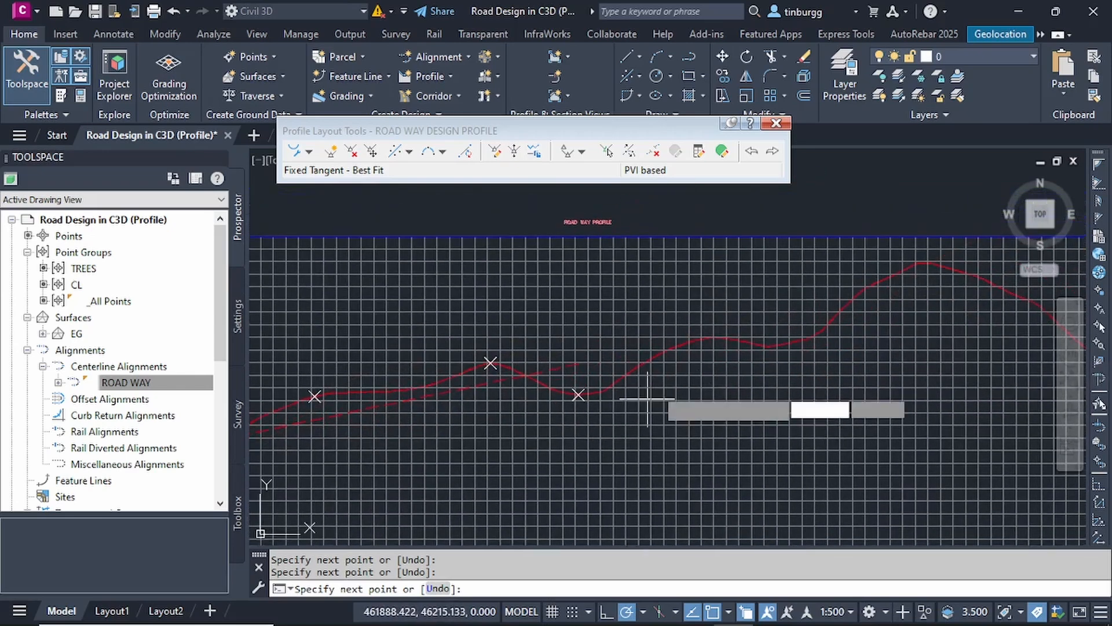
pyautogui.click(715, 336)
pyautogui.moveTo(773, 380); pyautogui.dragTo(640, 400, button='middle')
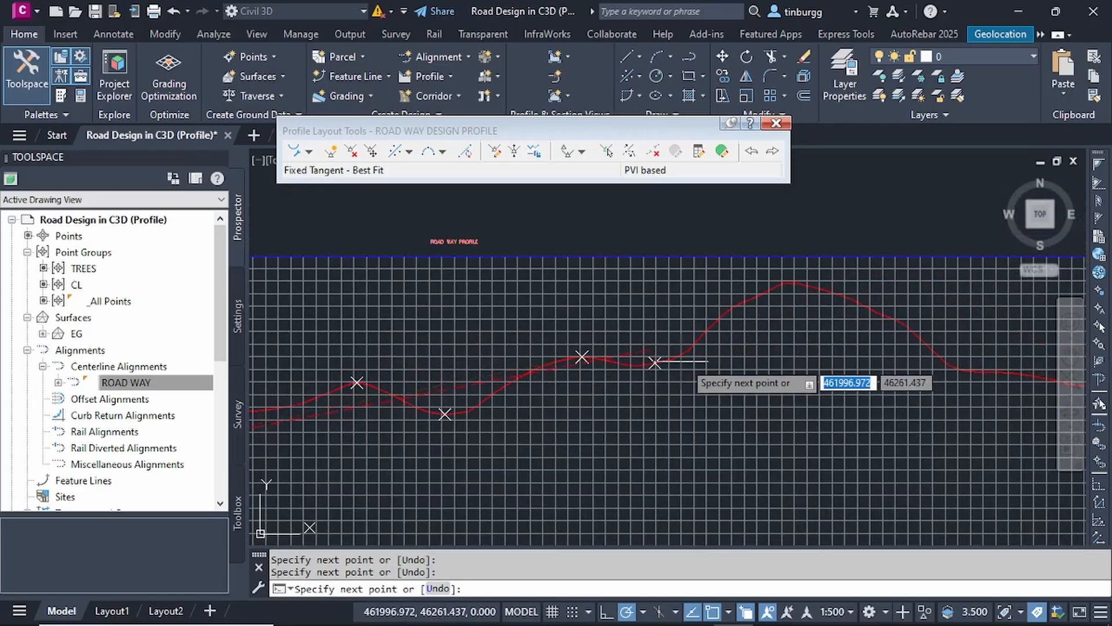
pyautogui.moveTo(773, 370); pyautogui.dragTo(720, 409, button='middle')
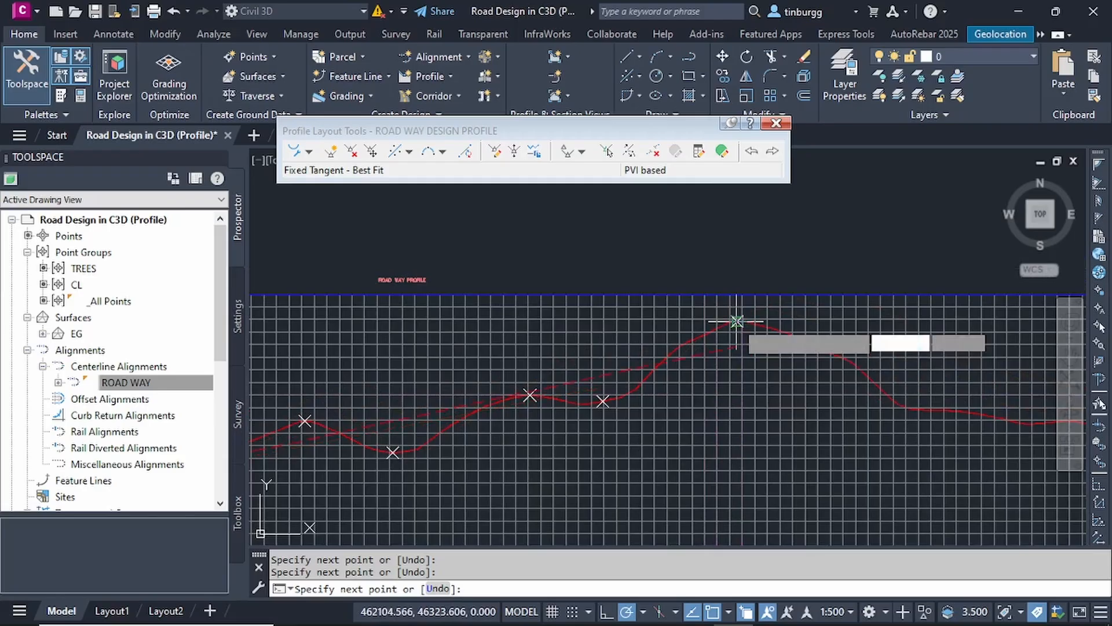
pyautogui.scroll(-3, 745, 354)
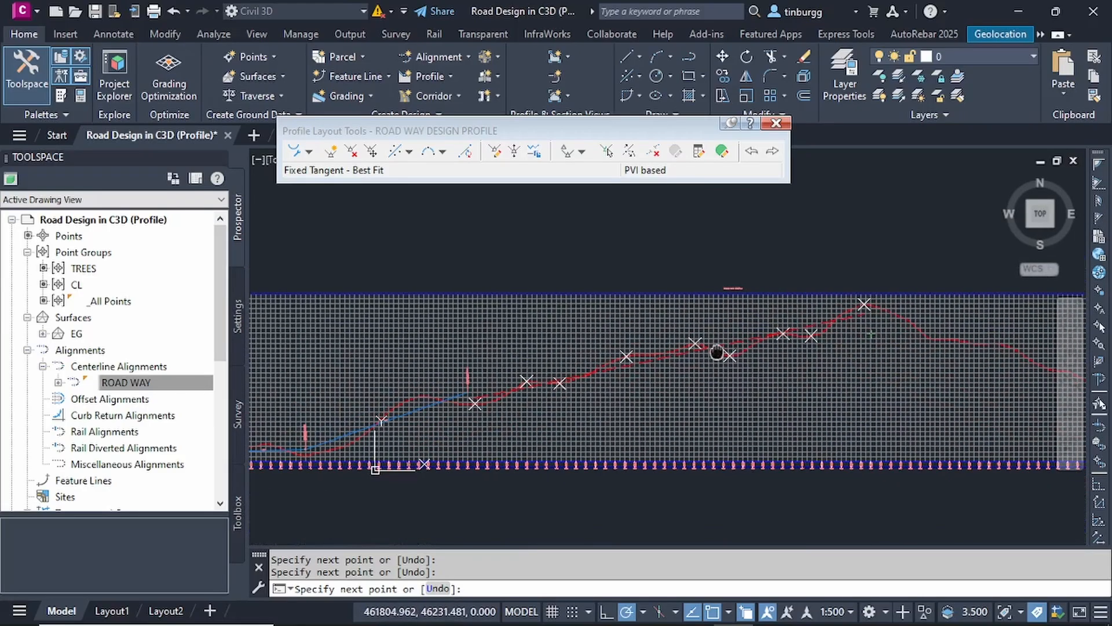
# Step: Examine how the previewed best-fit line follows the EG profile from the second tangent's end to the summit
pyautogui.scroll(5, 543, 389)
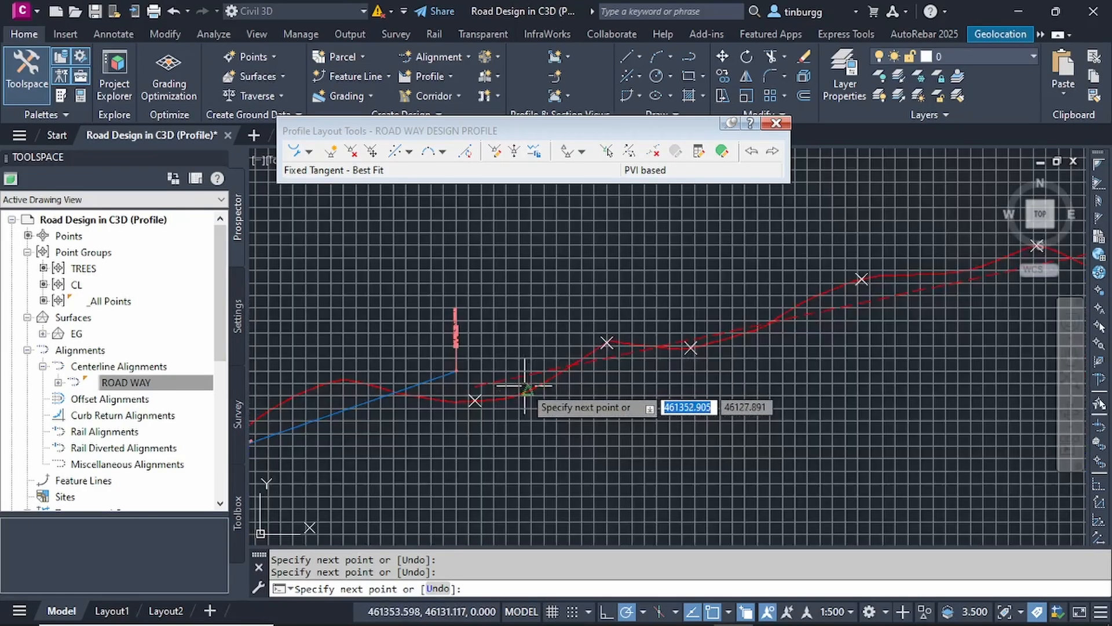
pyautogui.scroll(-4, 543, 389)
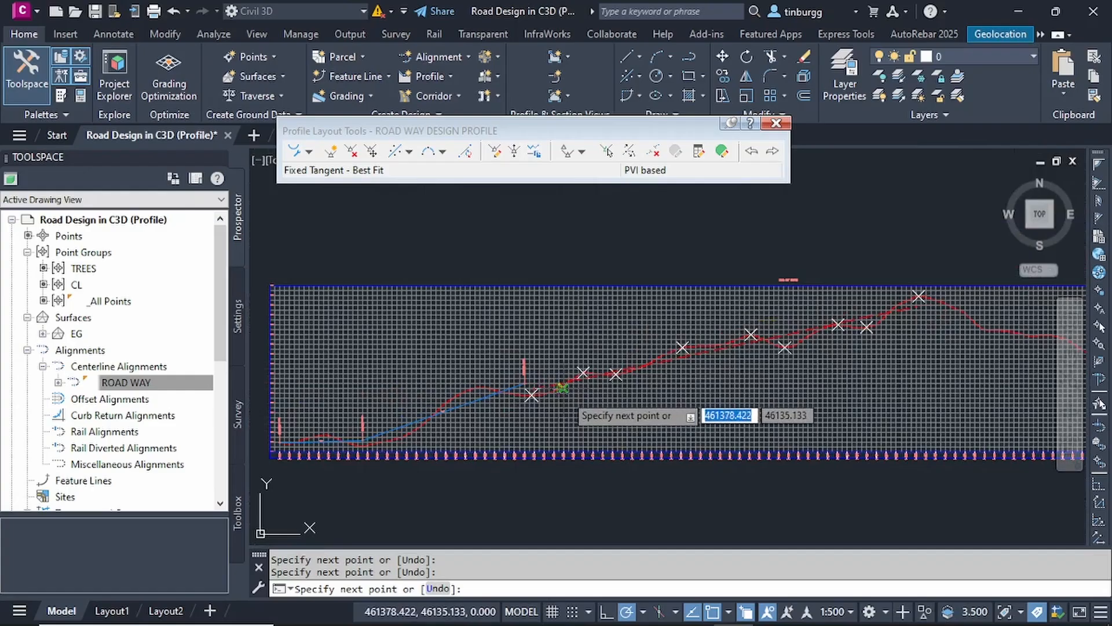
pyautogui.scroll(3, 570, 401)
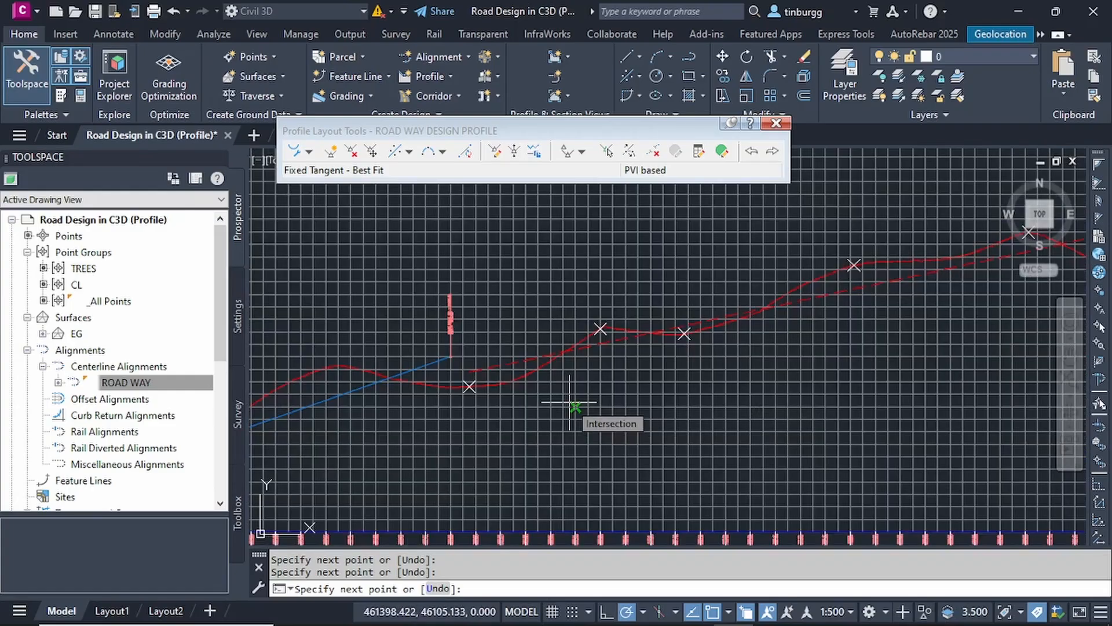
pyautogui.moveTo(587, 399); pyautogui.dragTo(452, 406, button='middle')
pyautogui.scroll(-4, 788, 336)
pyautogui.moveTo(679, 382); pyautogui.dragTo(560, 396, button='middle')
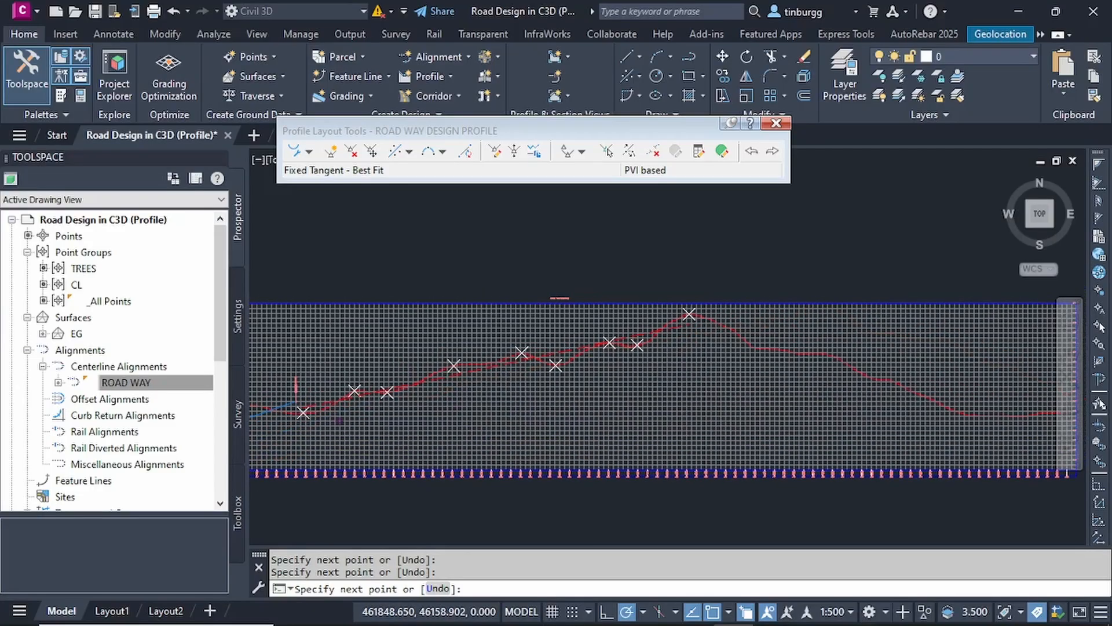
pyautogui.scroll(2, 695, 336)
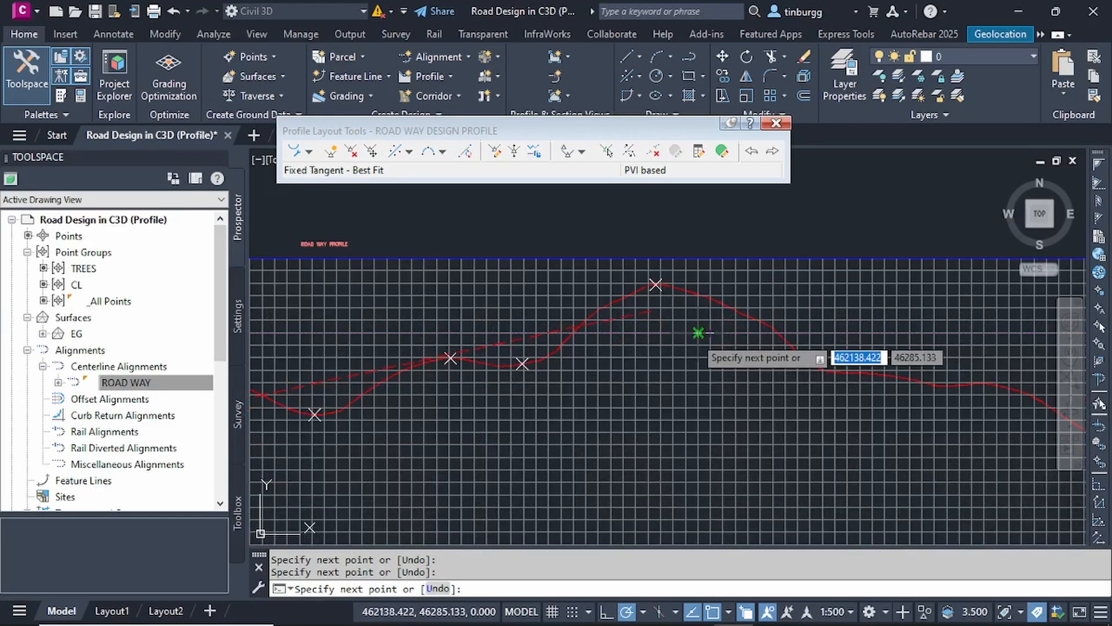
pyautogui.scroll(-4, 698, 333)
pyautogui.scroll(3, 602, 371)
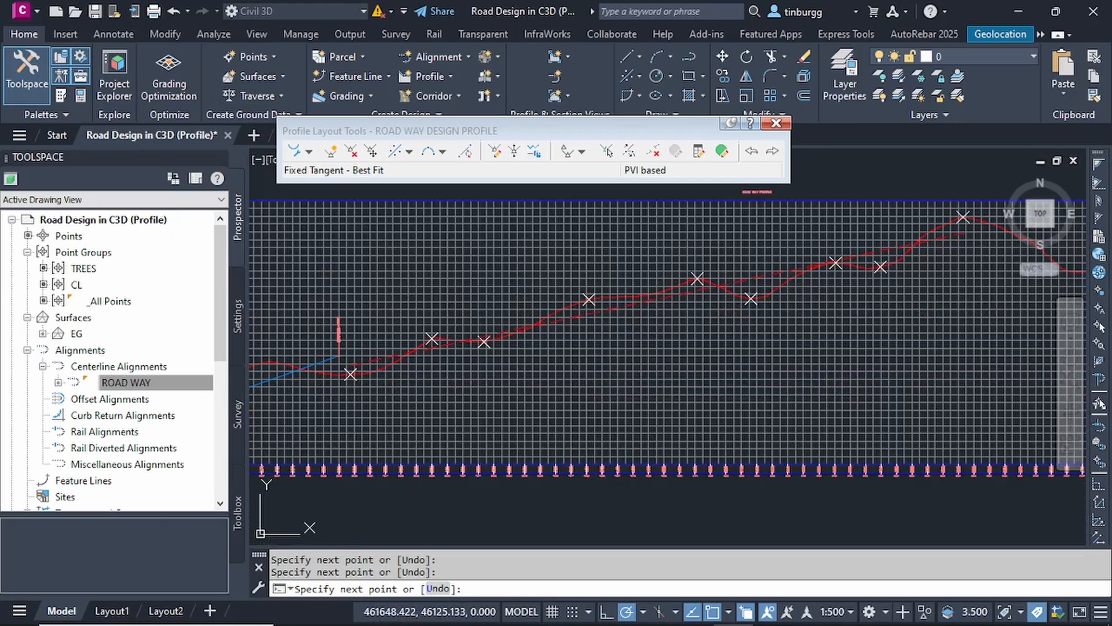
# Step: Finish picking regression points and accept the best-fit tangent through the nine points
pyautogui.press('Return')
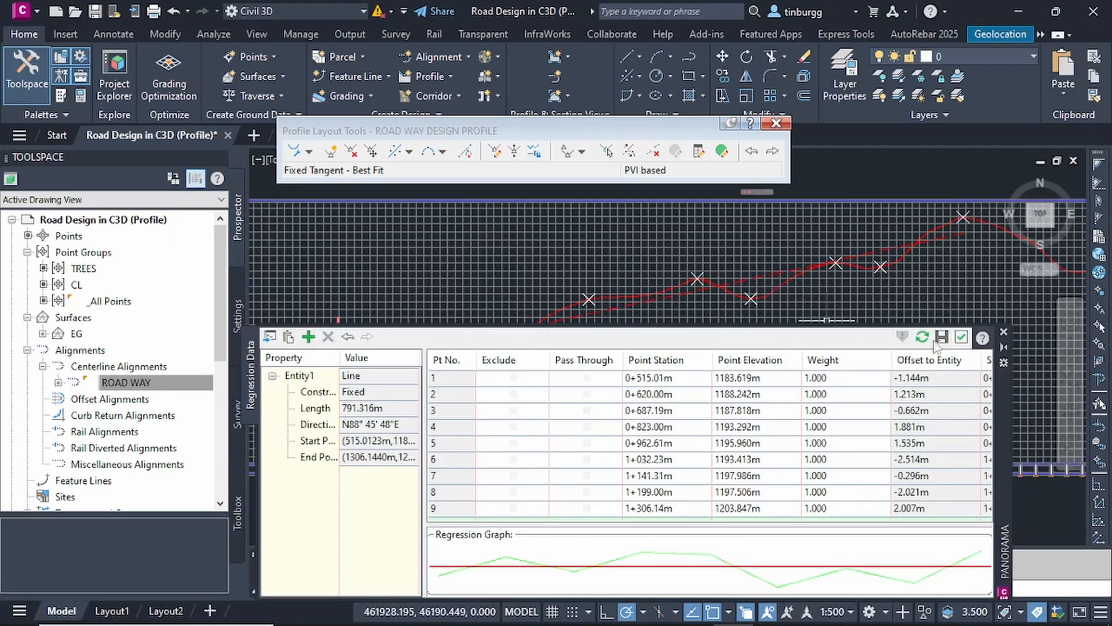
pyautogui.click(962, 336)
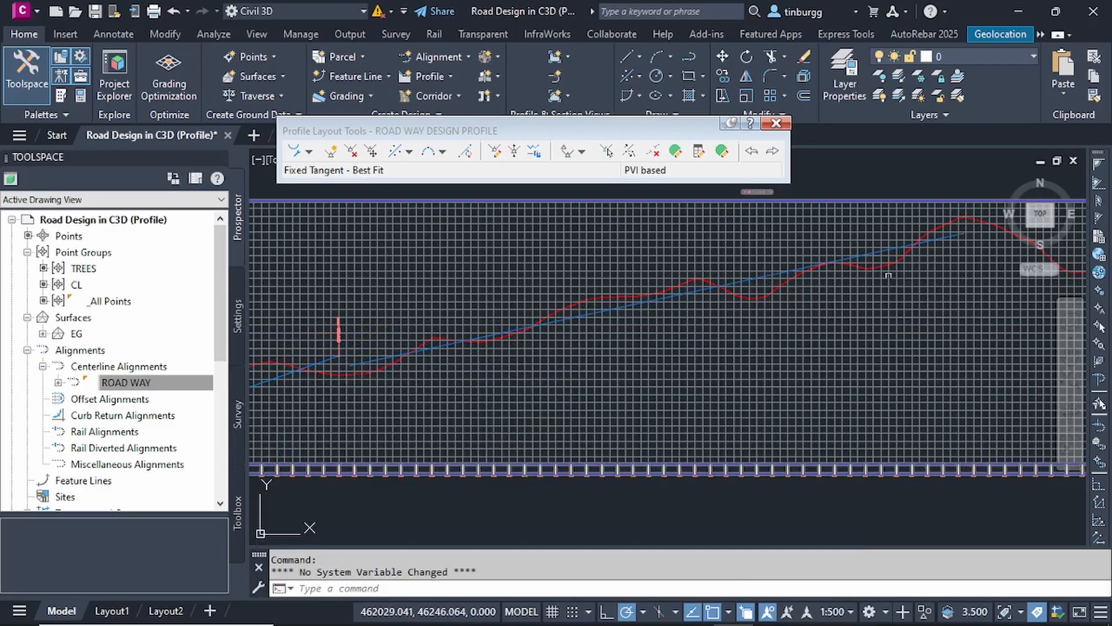
# Step: Start another best-fit fixed tangent for the EG profile's descent beyond the summit
pyautogui.scroll(-6, 870, 282)
pyautogui.scroll(4, 865, 283)
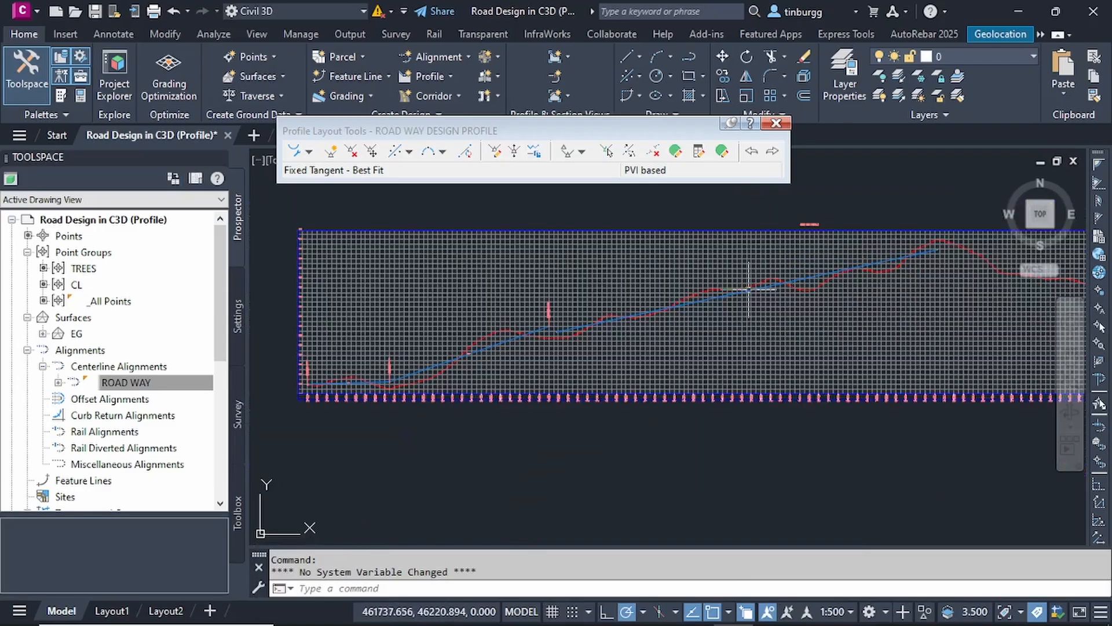
pyautogui.moveTo(749, 289); pyautogui.dragTo(424, 304, button='middle')
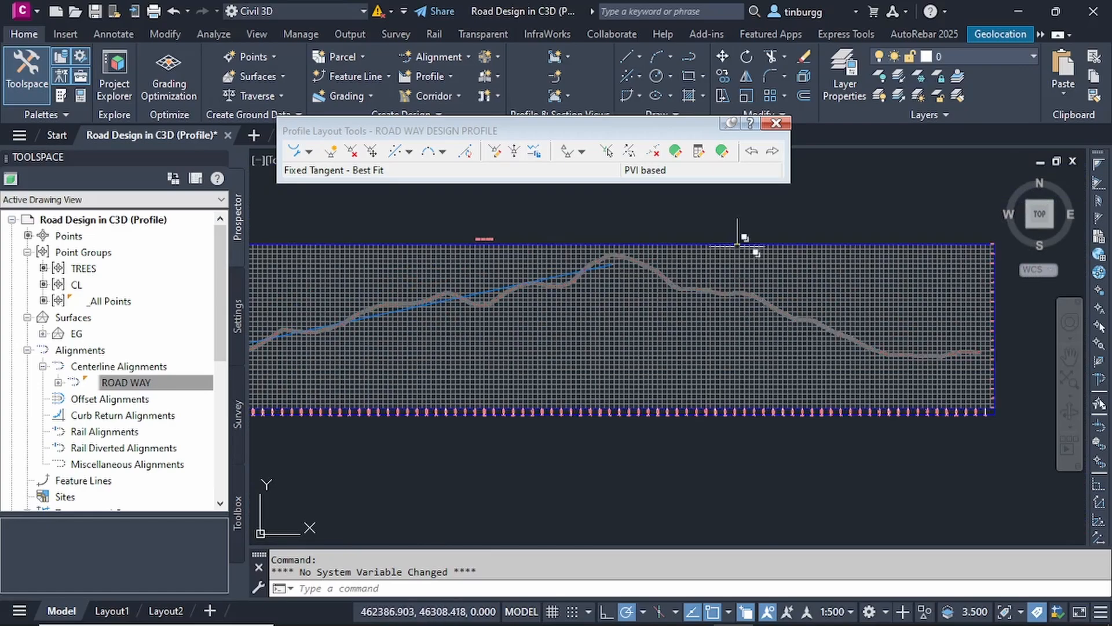
pyautogui.click(396, 152)
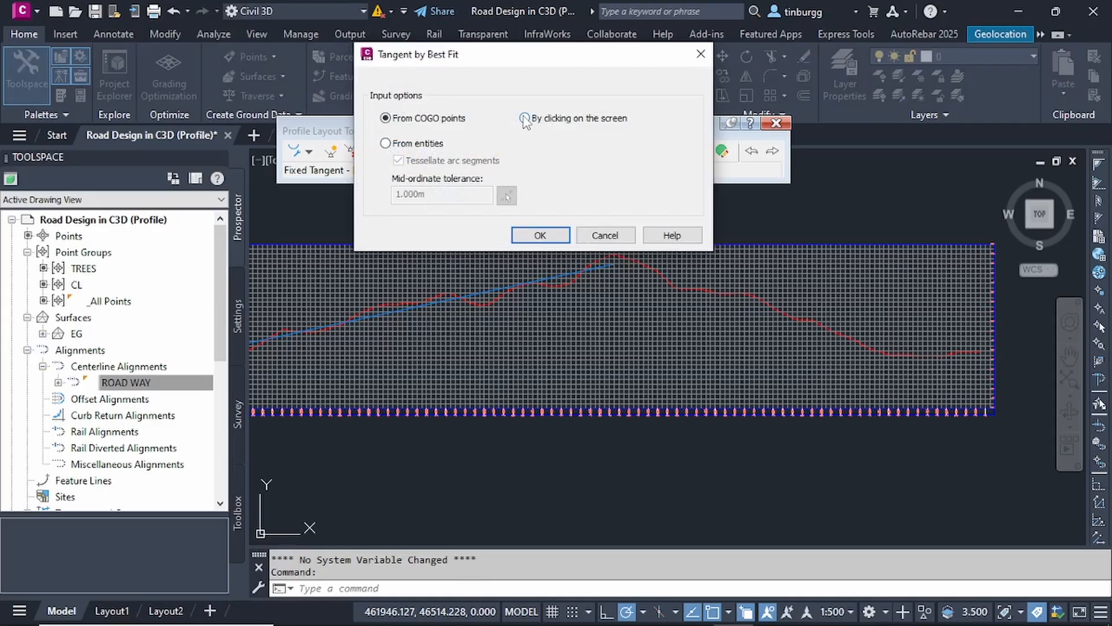
# Step: Start a best-fit fixed tangent from on-screen points, placing the first three on the ground profile at stations about 1+306, 1+394 and 1+445
pyautogui.click(540, 236)
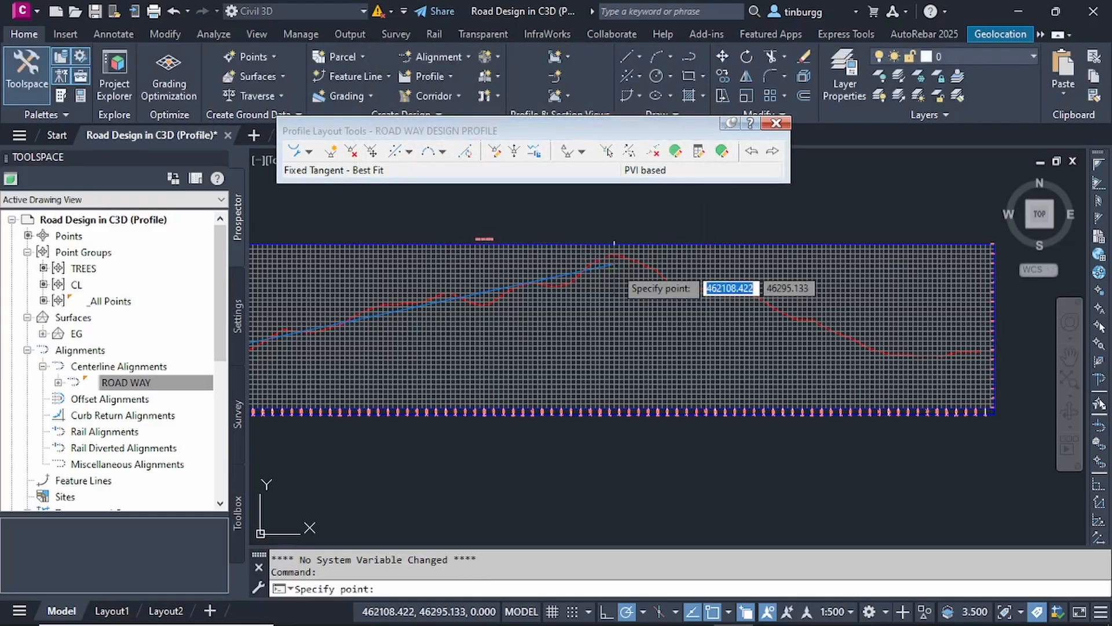
pyautogui.scroll(3, 615, 264)
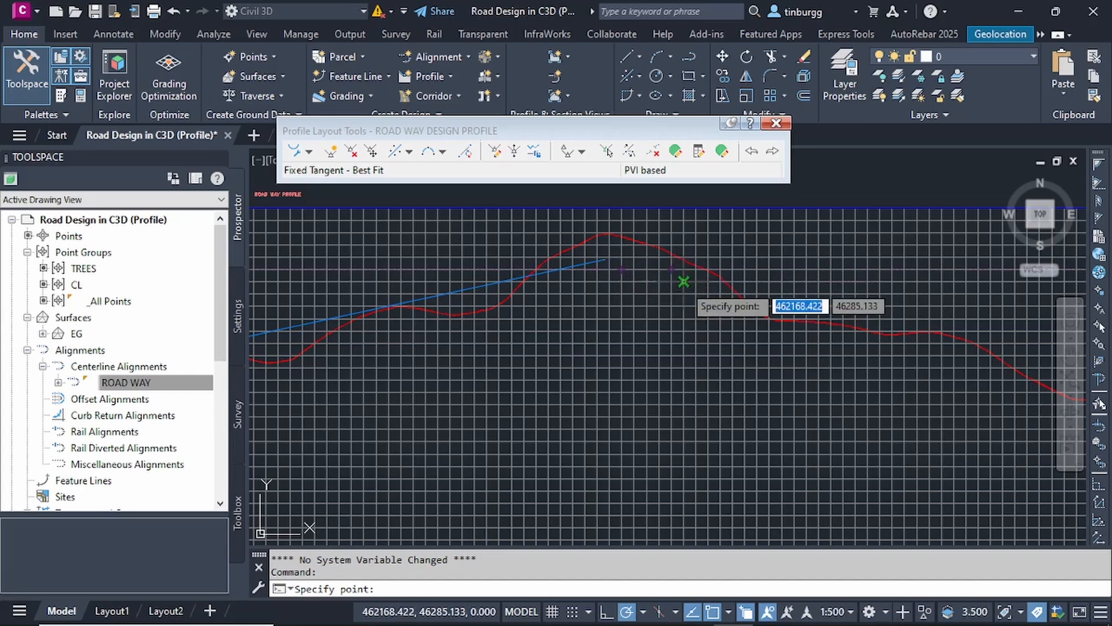
pyautogui.scroll(2, 611, 236)
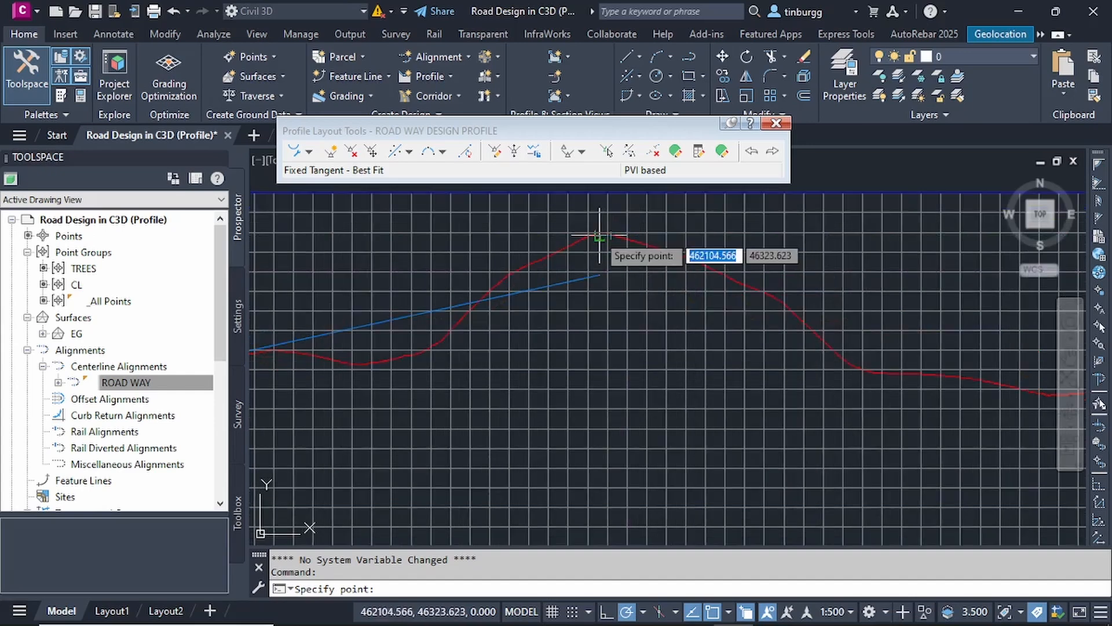
pyautogui.click(598, 235)
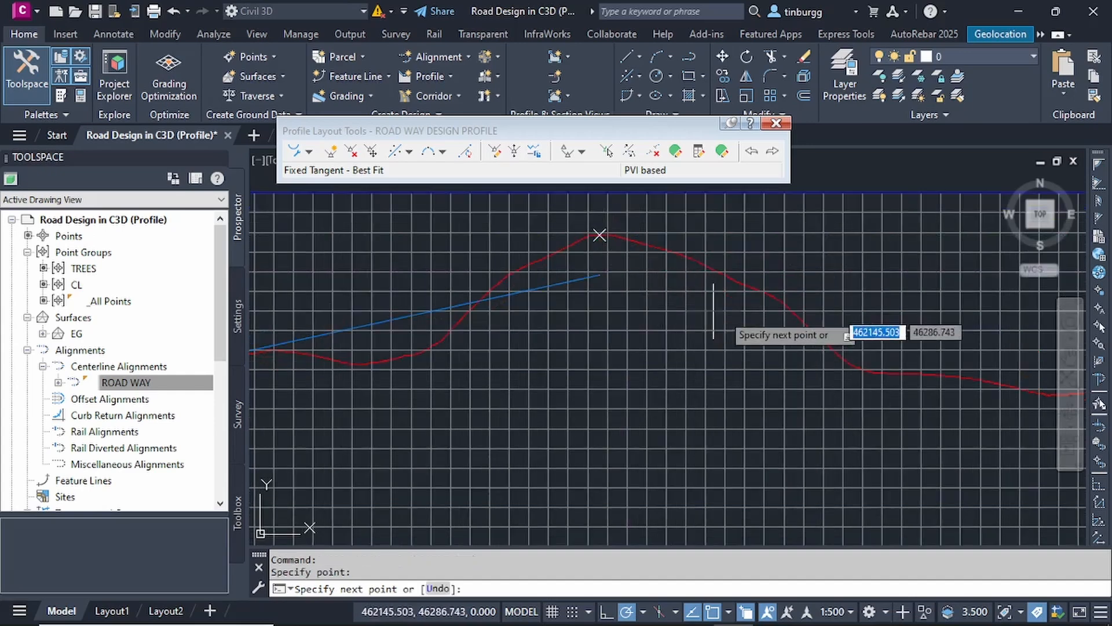
pyautogui.click(772, 297)
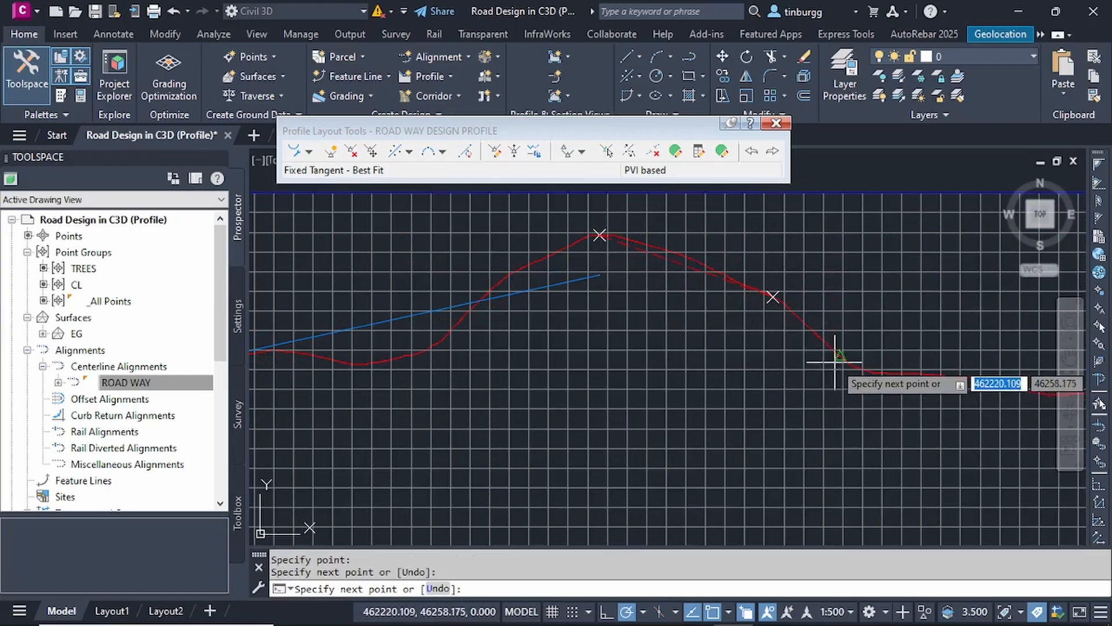
pyautogui.click(871, 371)
# Step: Pick the remaining ground profile points down the slope to about station 1+886 and accept the regression data to create the best-fit tangent
pyautogui.scroll(-2, 823, 369)
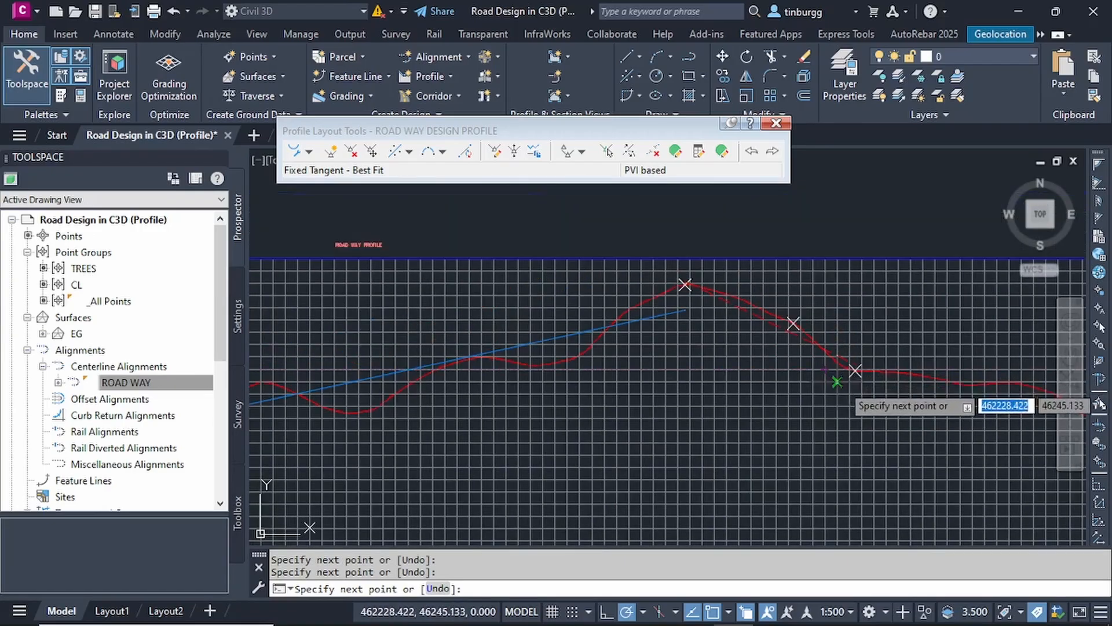
pyautogui.moveTo(837, 382); pyautogui.dragTo(676, 325, button='middle')
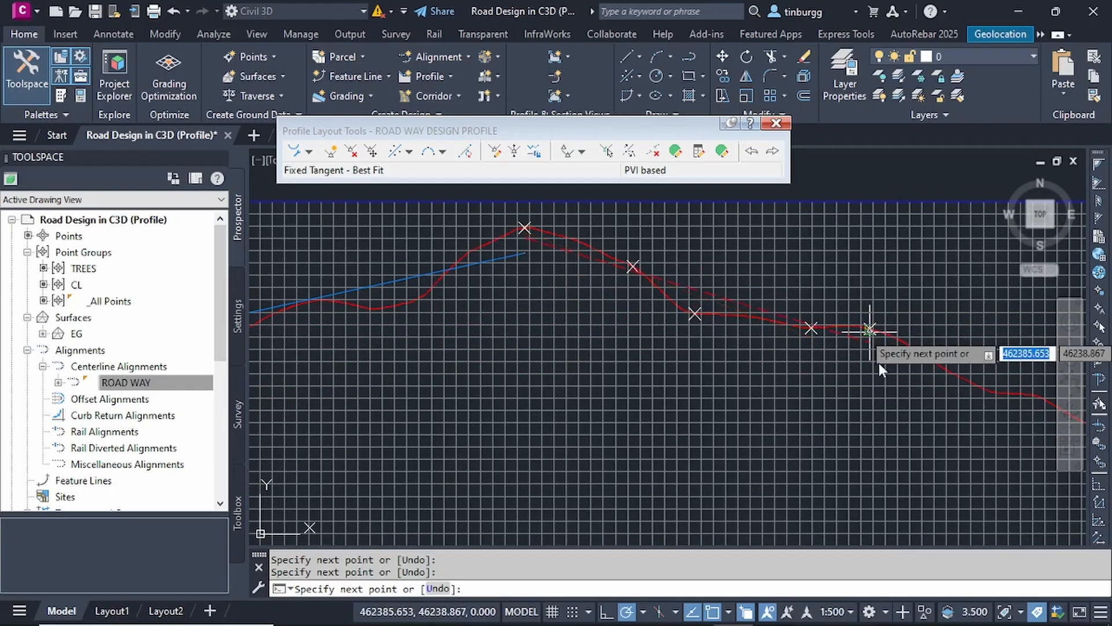
pyautogui.moveTo(892, 379); pyautogui.dragTo(742, 366, button='middle')
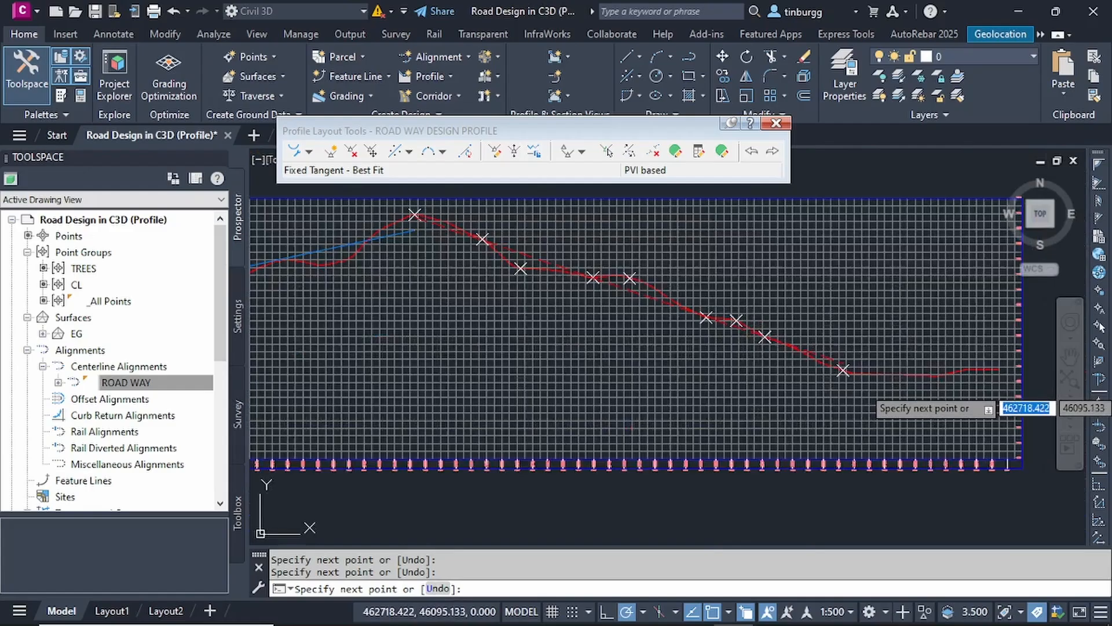
pyautogui.scroll(4, 895, 387)
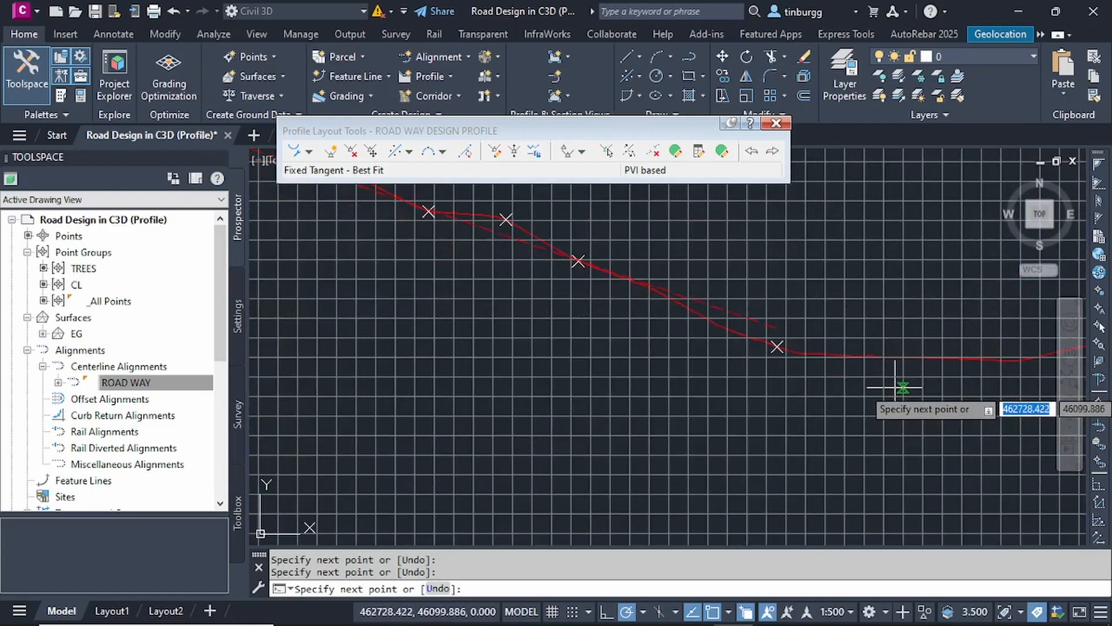
pyautogui.scroll(-4, 895, 387)
pyautogui.moveTo(898, 390); pyautogui.dragTo(820, 384, button='middle')
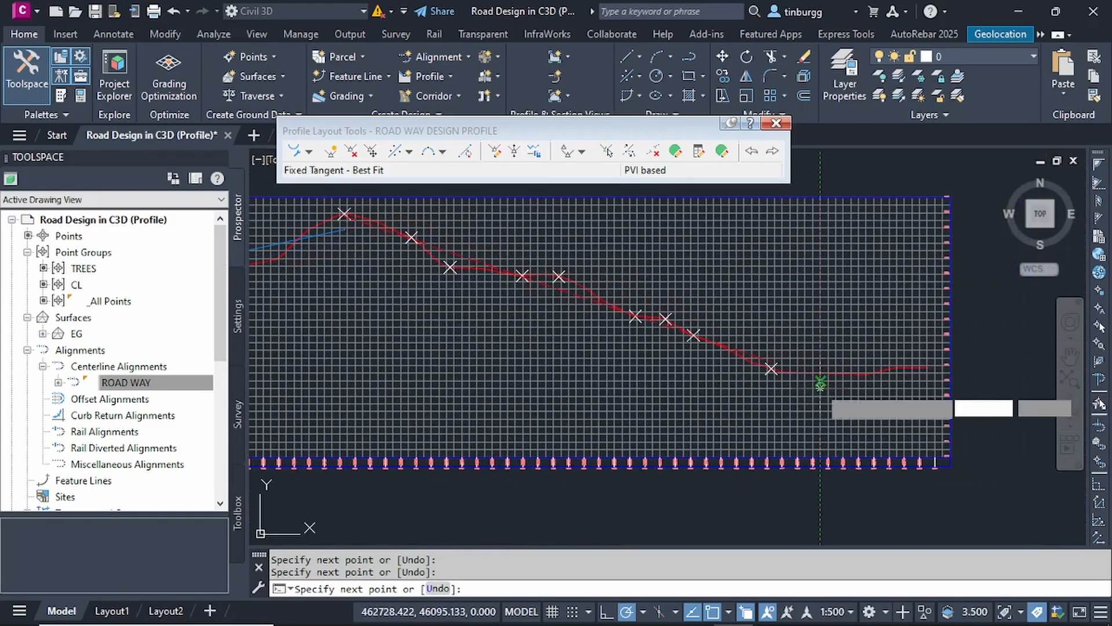
pyautogui.scroll(3, 797, 372)
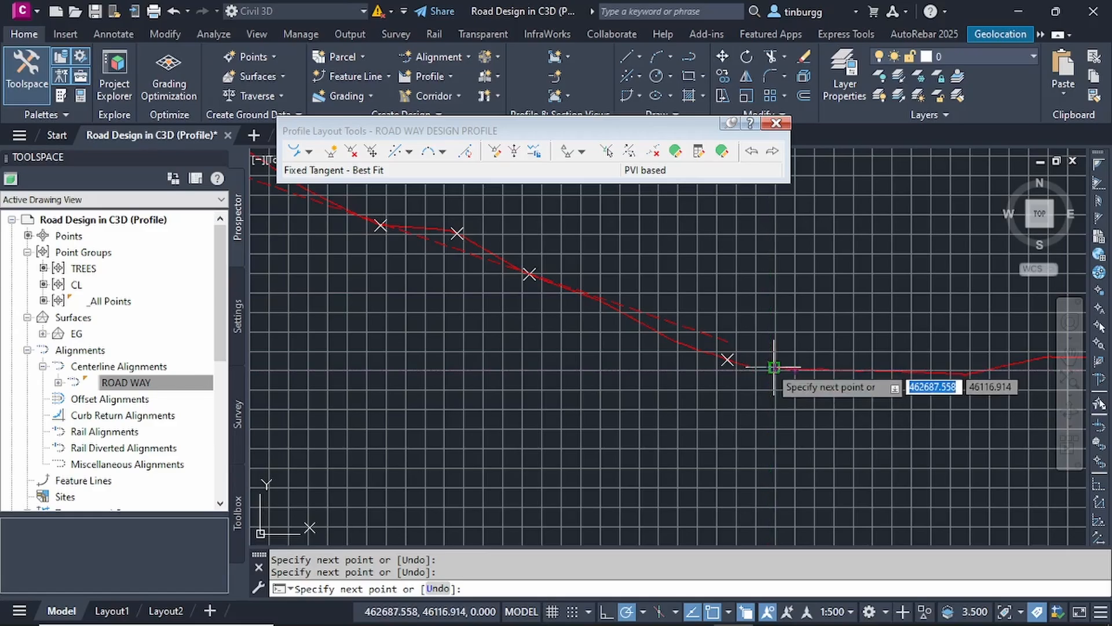
pyautogui.scroll(2, 770, 368)
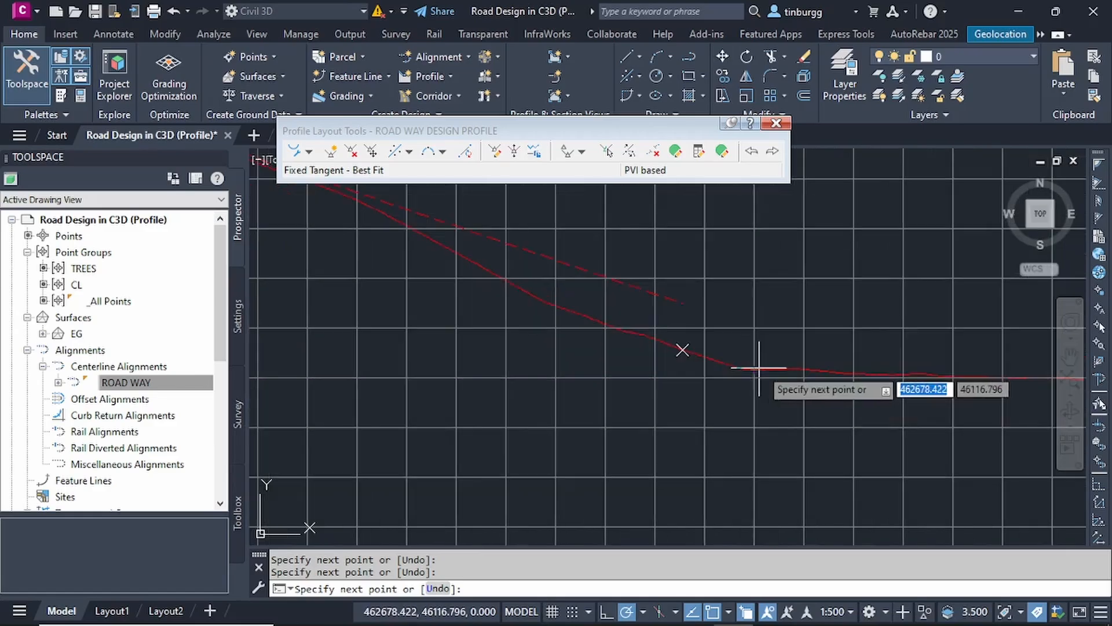
pyautogui.scroll(-4, 783, 366)
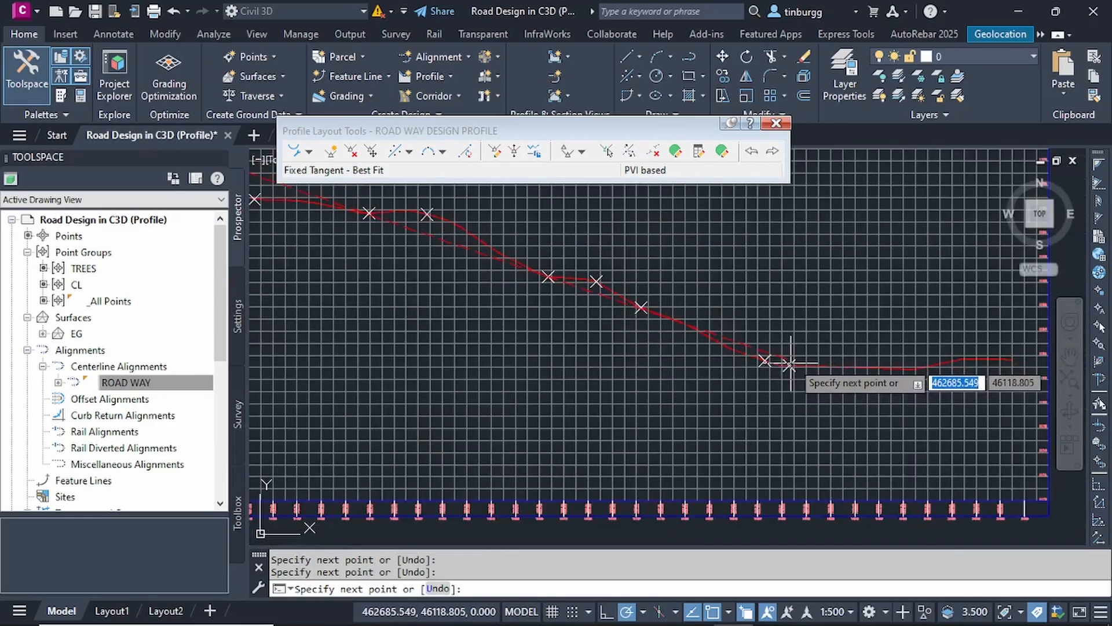
pyautogui.scroll(1, 792, 359)
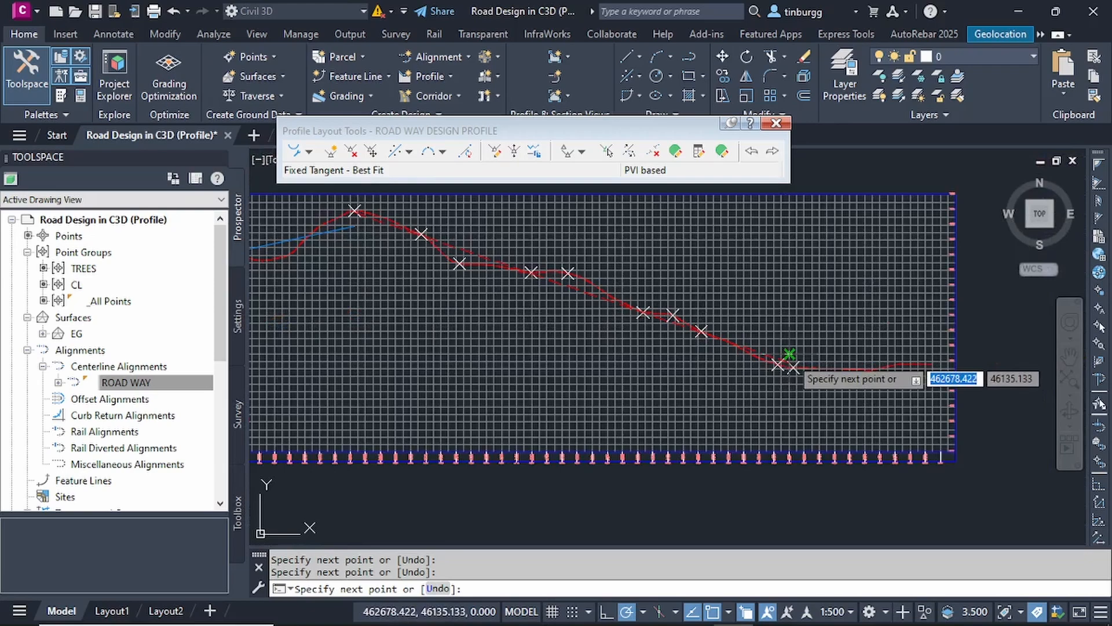
pyautogui.scroll(1, 811, 364)
pyautogui.scroll(1, 846, 372)
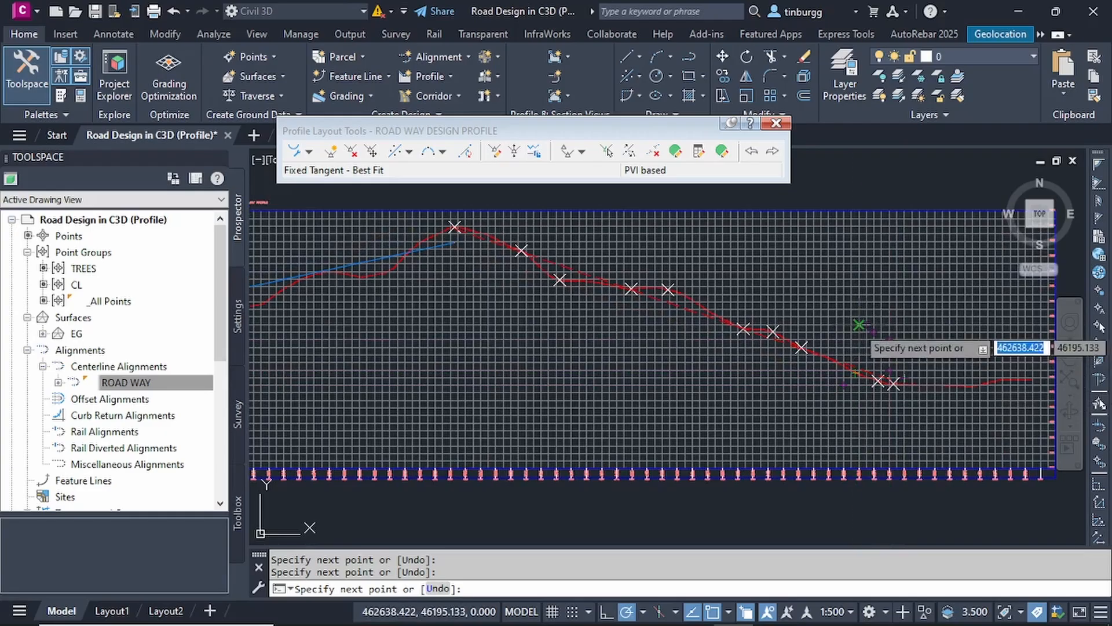
pyautogui.press('Return')
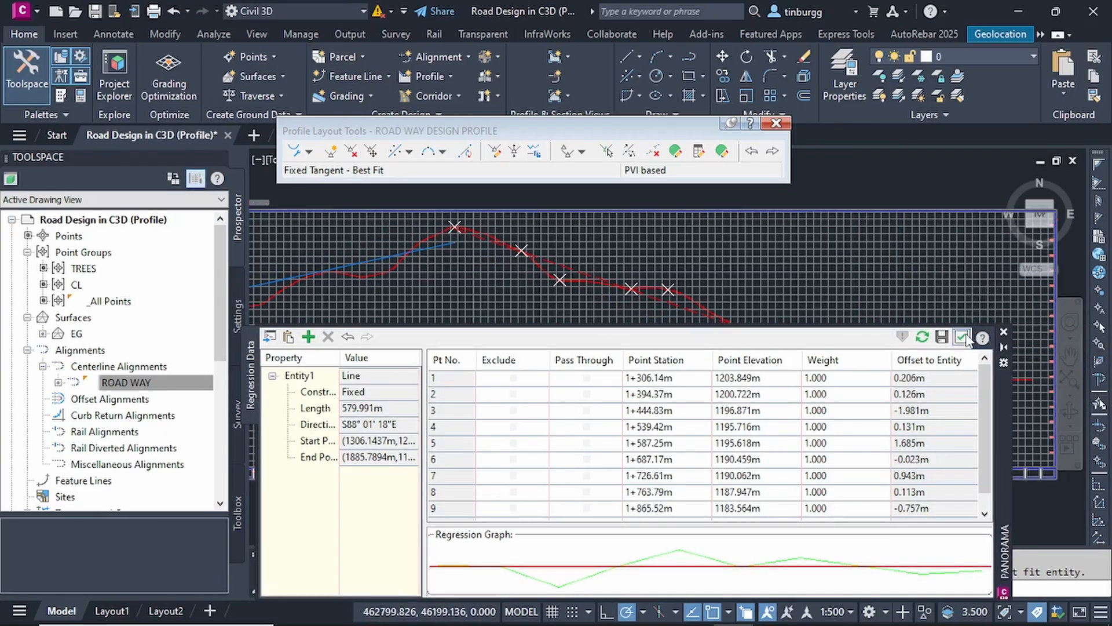
pyautogui.click(961, 338)
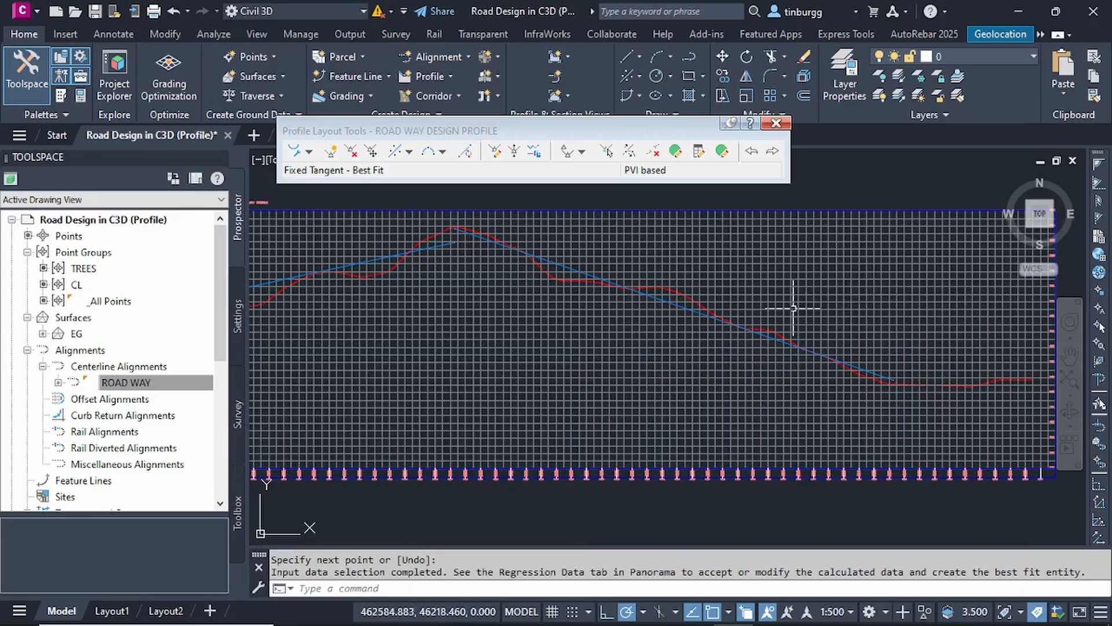
# Step: Examine how the two tangents fit the ground profile at the peak and along the nearly flat final stretch
pyautogui.scroll(4, 463, 237)
pyautogui.scroll(-4, 466, 237)
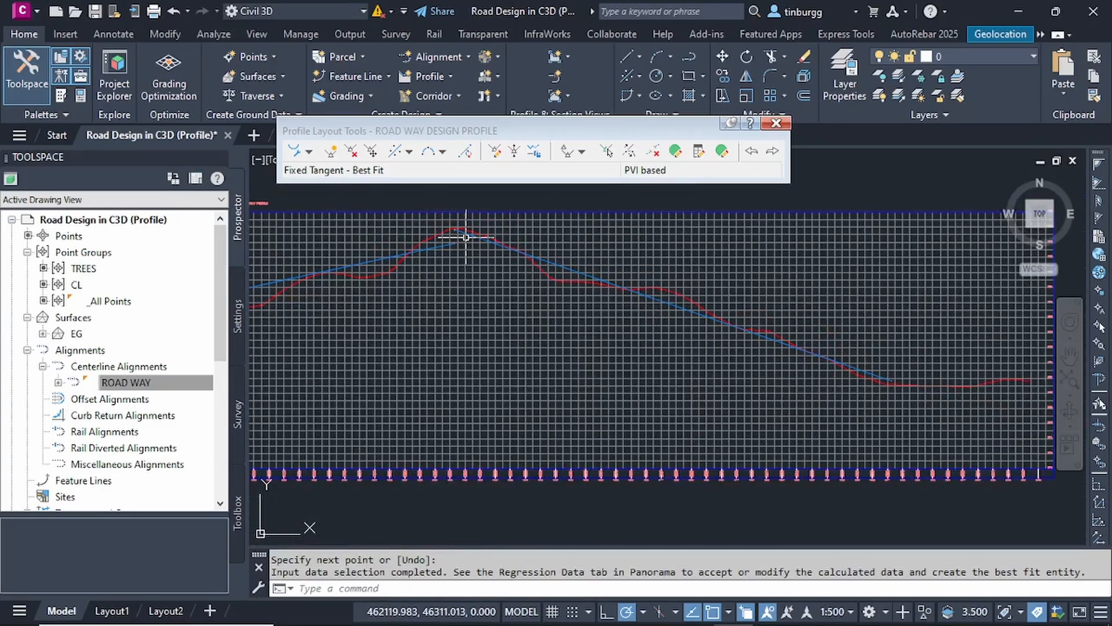
pyautogui.scroll(3, 465, 237)
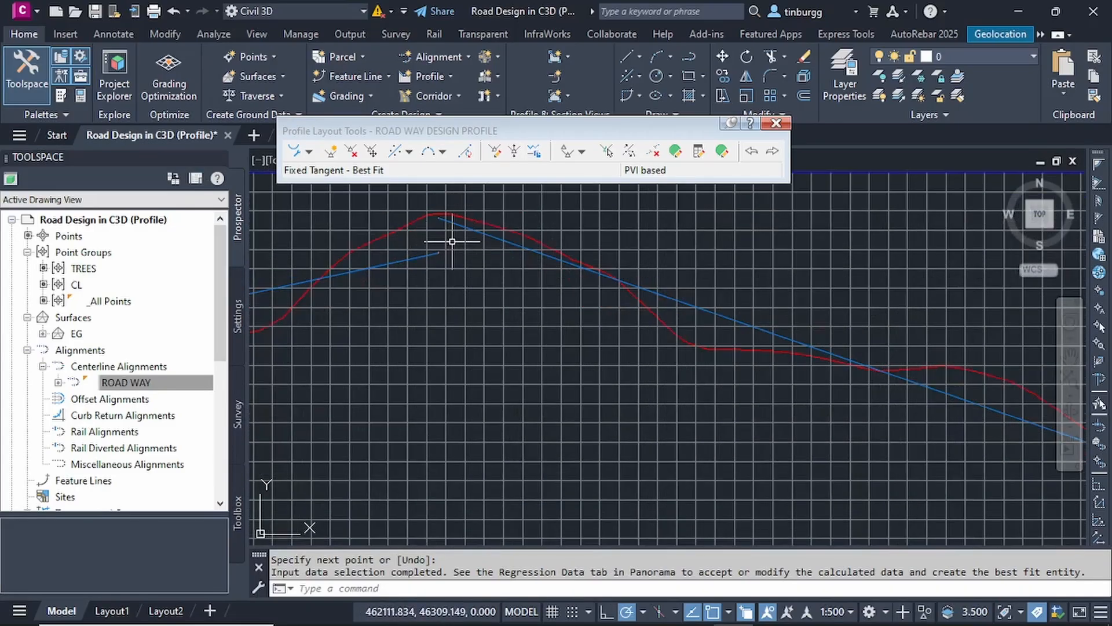
pyautogui.scroll(-3, 481, 255)
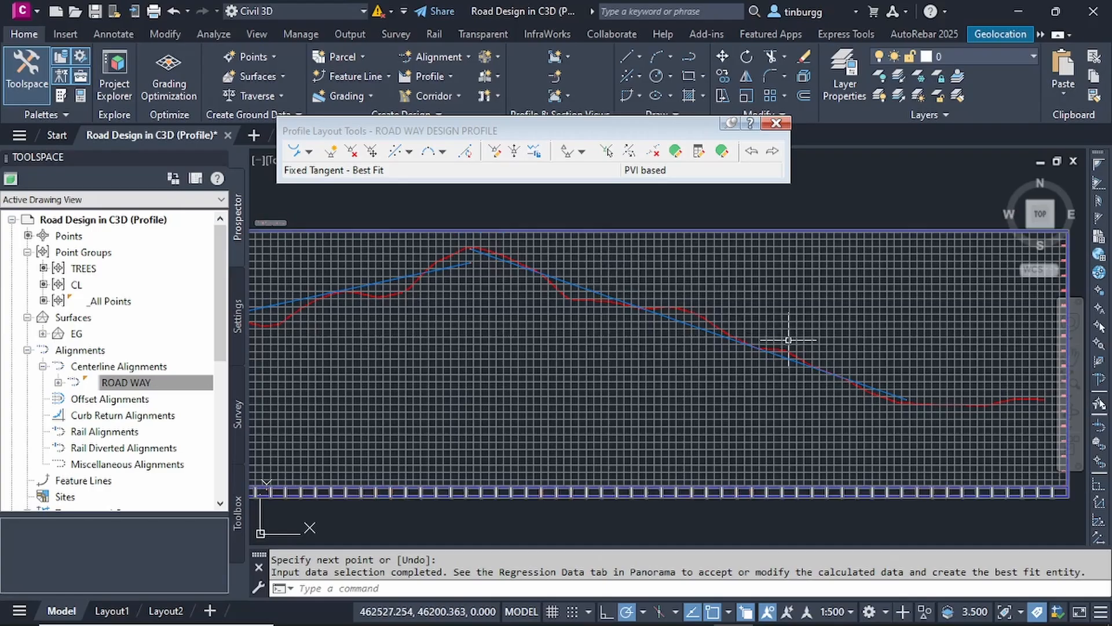
pyautogui.moveTo(787, 341); pyautogui.dragTo(571, 312, button='middle')
pyautogui.moveTo(701, 370); pyautogui.dragTo(612, 351, button='middle')
pyautogui.scroll(6, 630, 348)
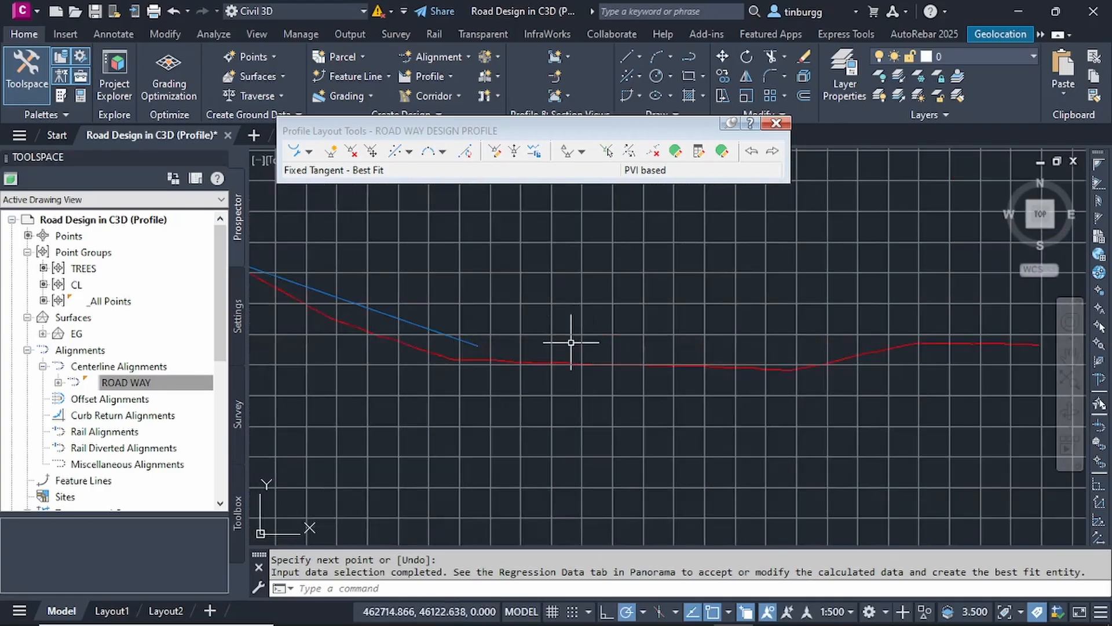
pyautogui.scroll(-4, 571, 343)
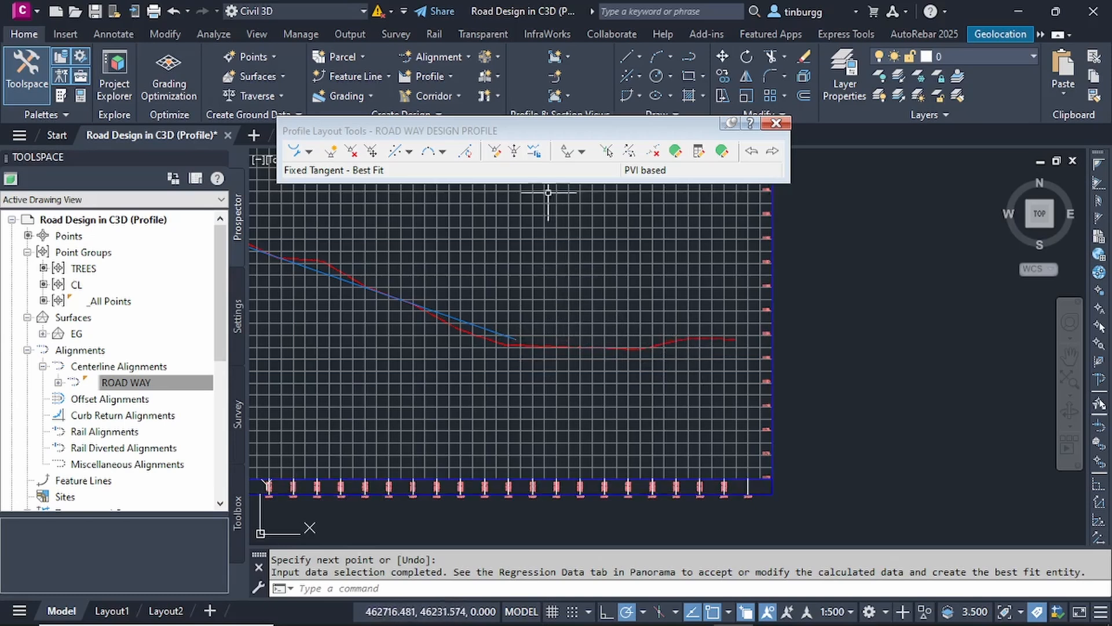
pyautogui.click(392, 150)
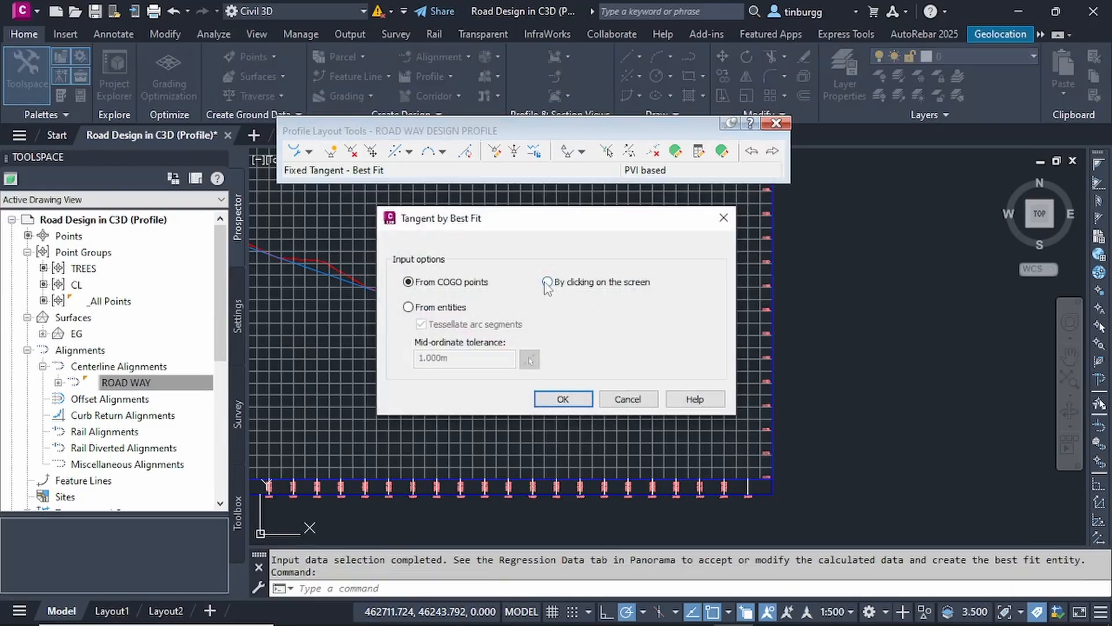
pyautogui.click(562, 400)
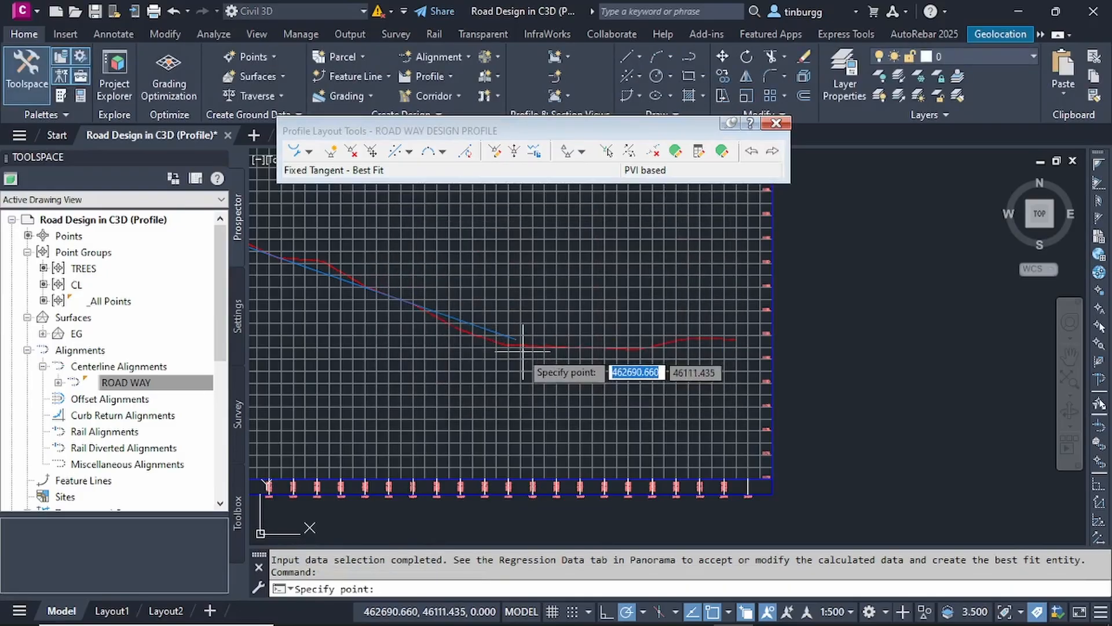
pyautogui.scroll(3, 500, 346)
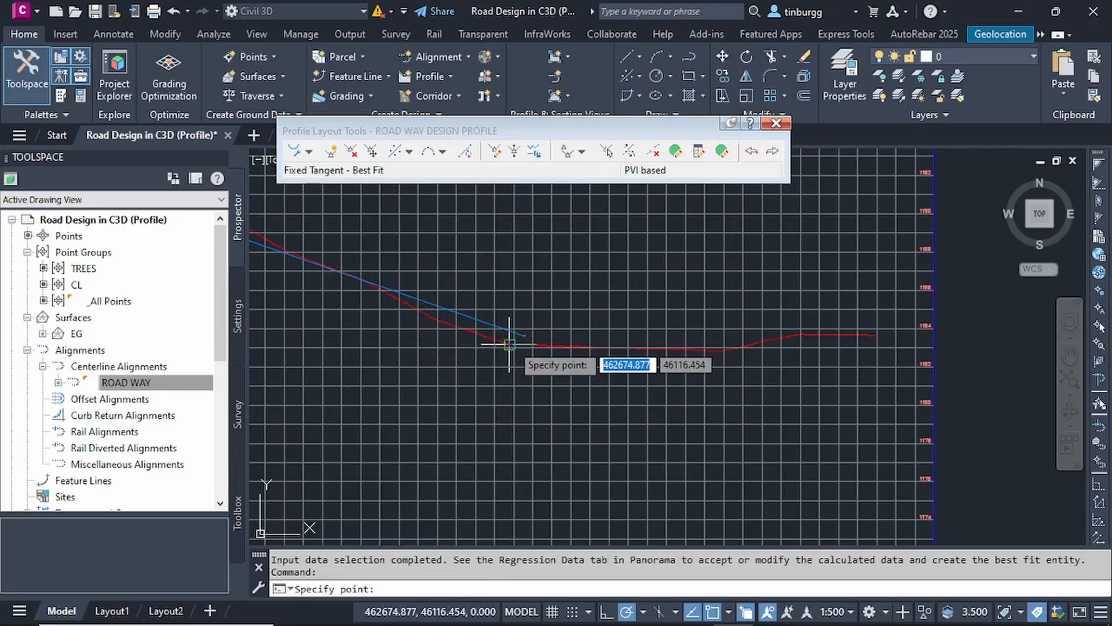
pyautogui.click(509, 344)
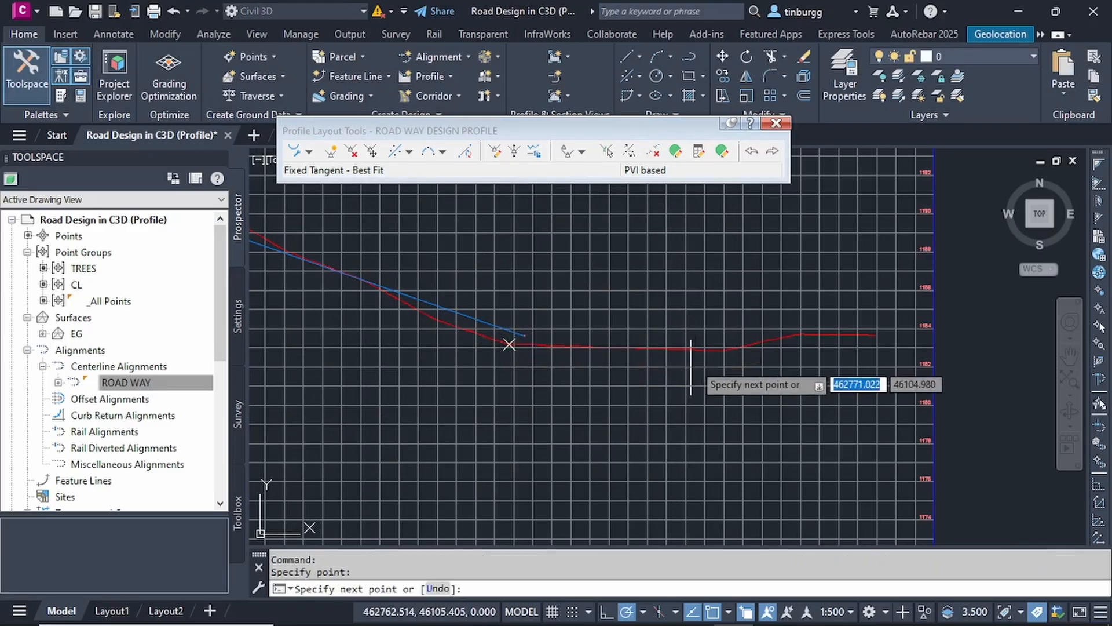
pyautogui.click(717, 351)
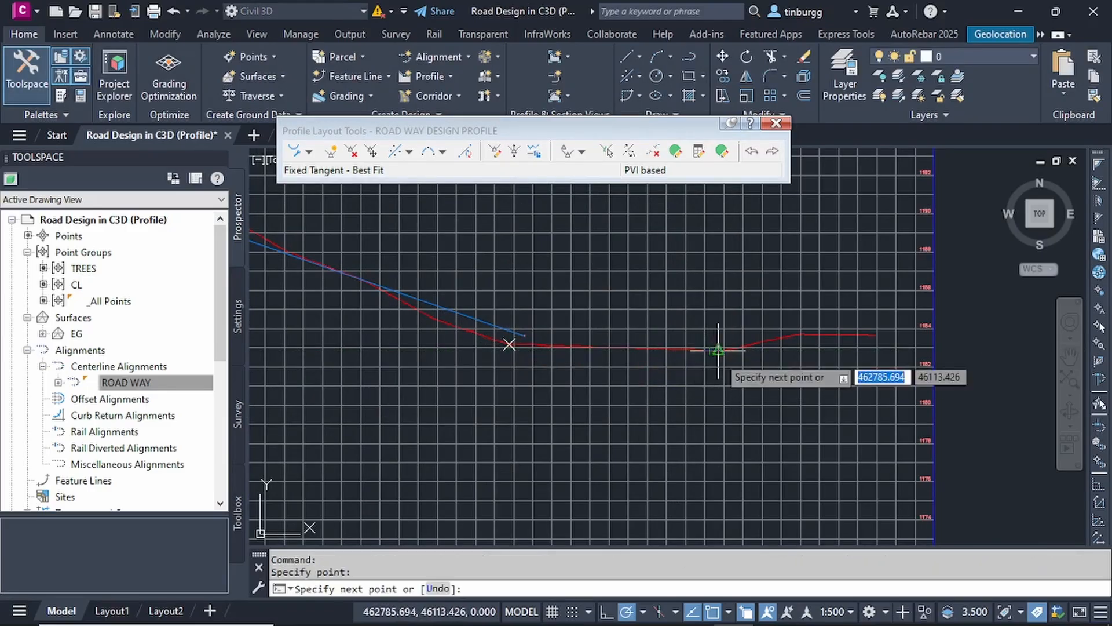
pyautogui.click(797, 334)
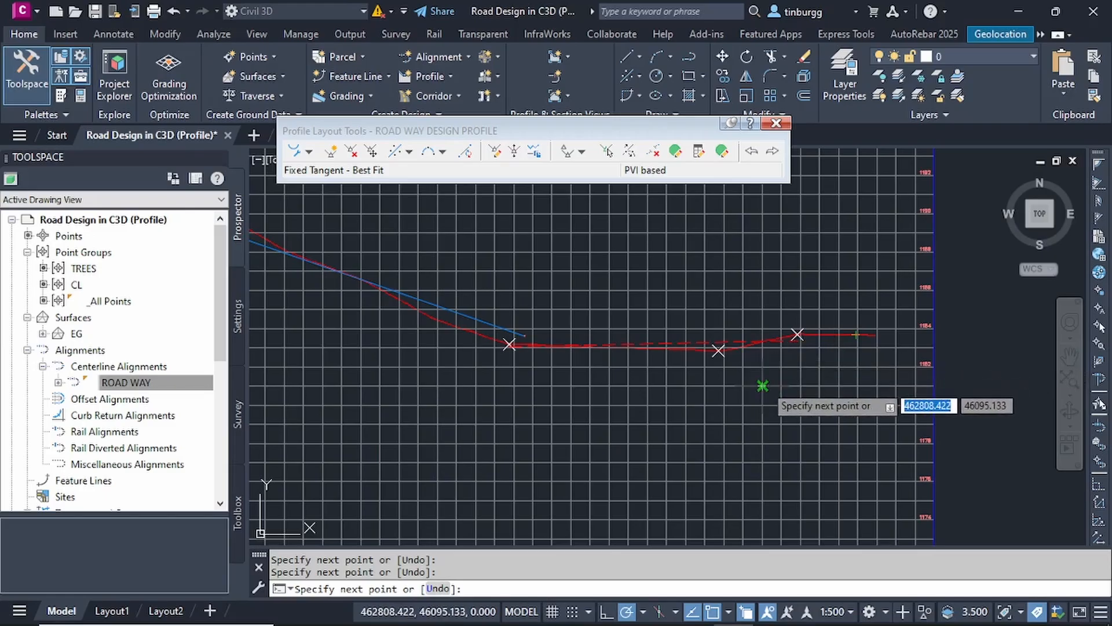
pyautogui.press('Escape')
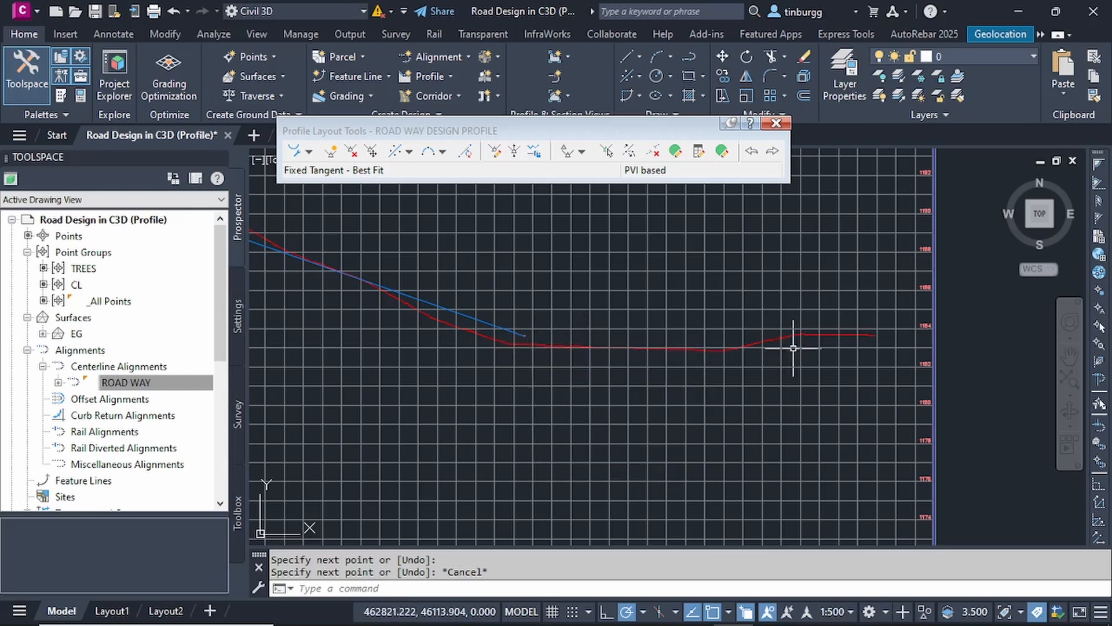
# Step: Start a two-point fixed tangent with its start point at the far end of the existing ground profile
pyautogui.scroll(4, 885, 337)
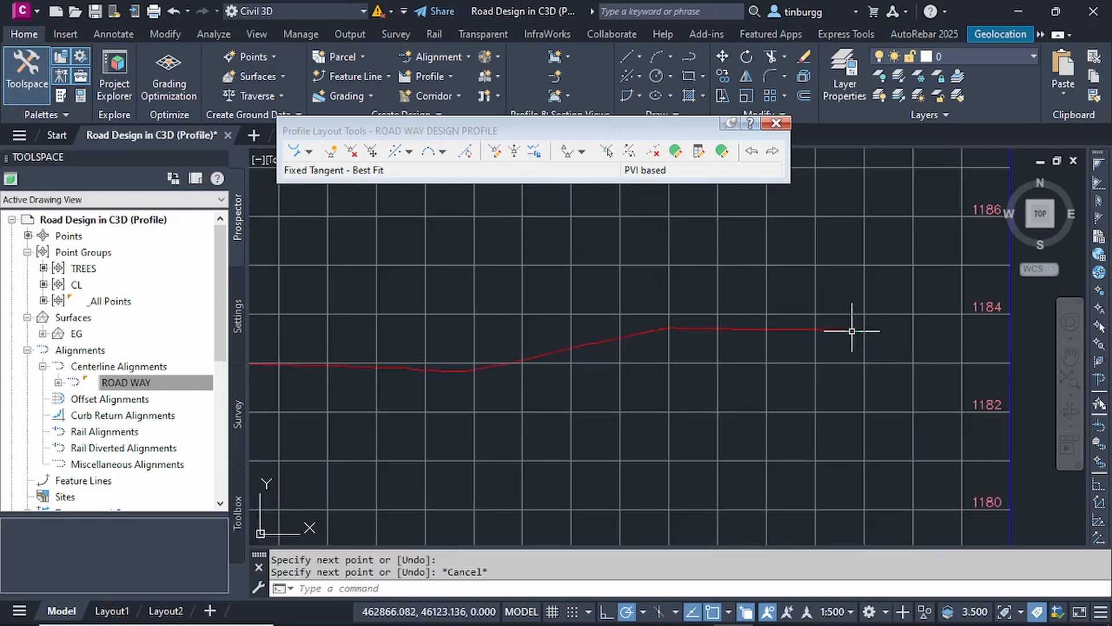
pyautogui.scroll(4, 866, 333)
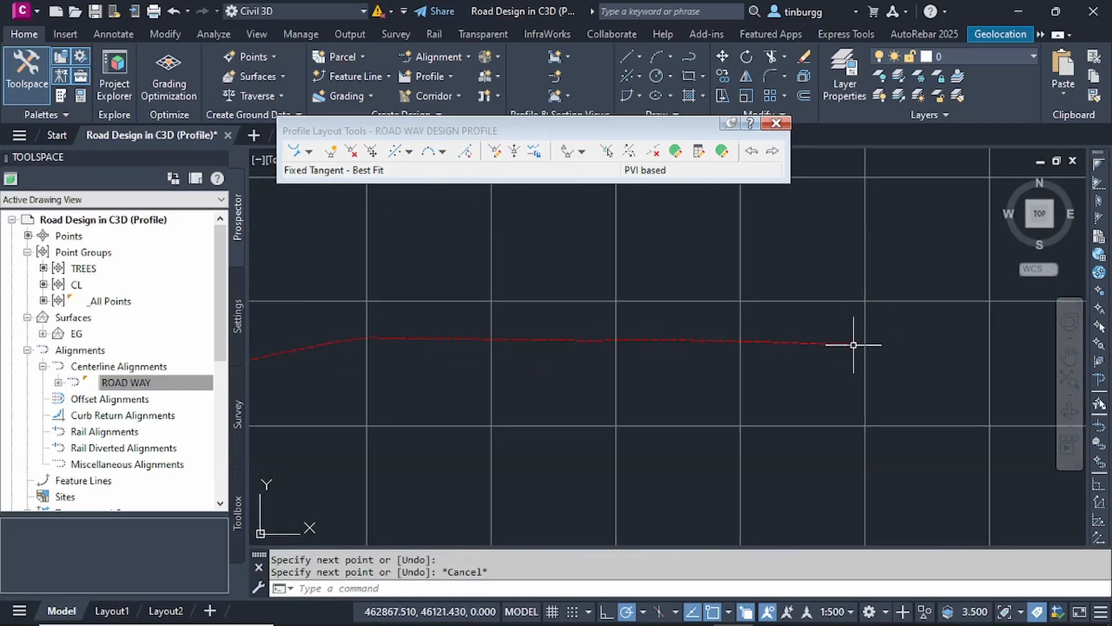
pyautogui.scroll(-2, 846, 348)
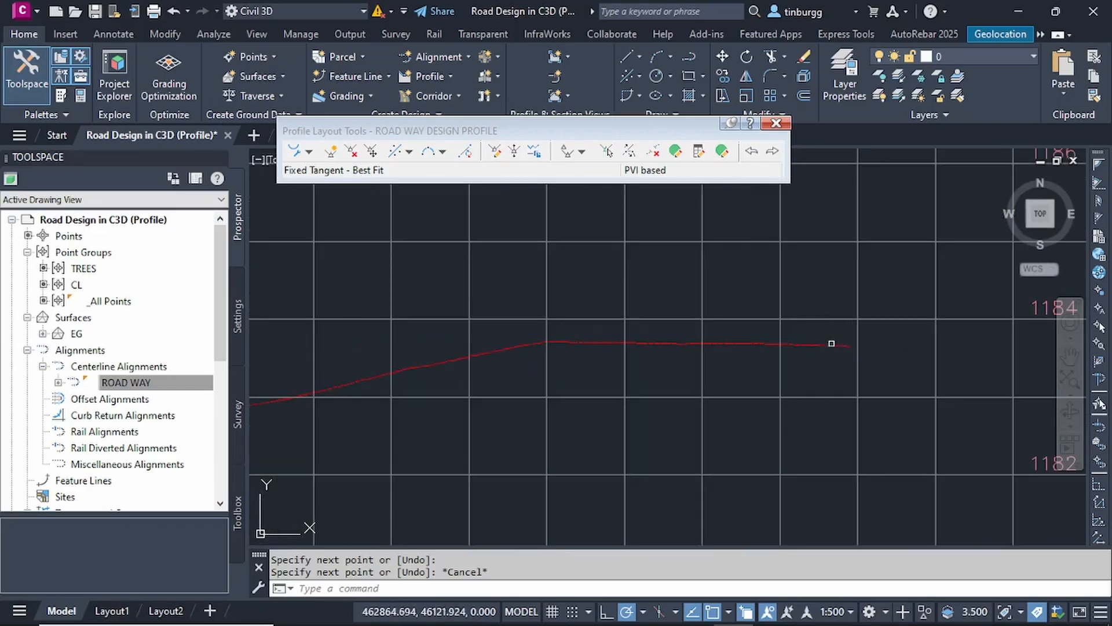
pyautogui.scroll(-5, 840, 341)
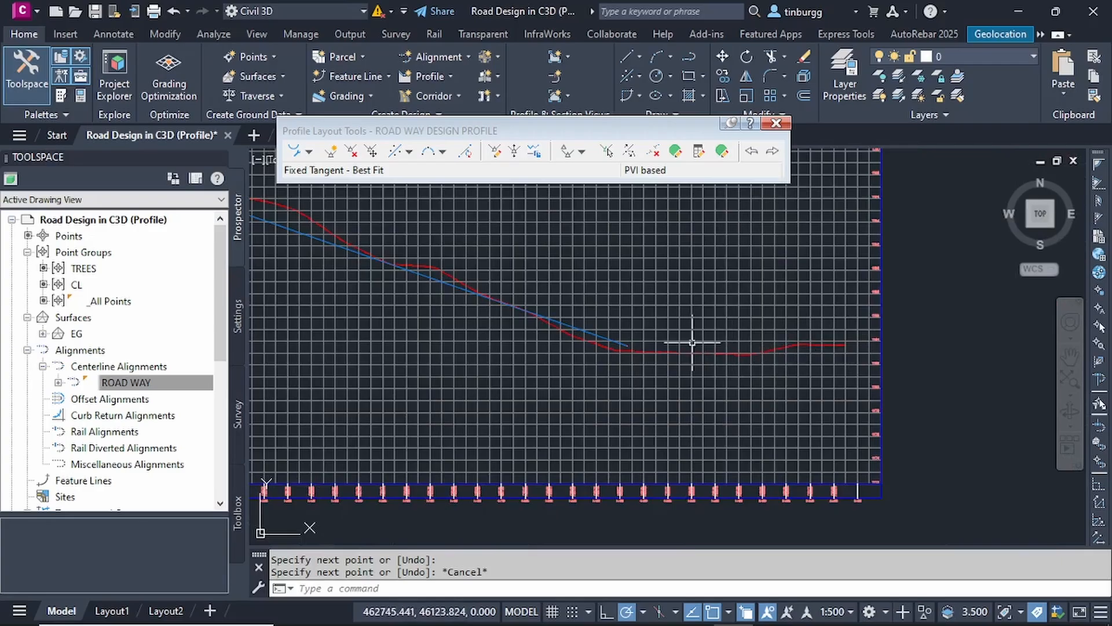
pyautogui.scroll(2, 653, 343)
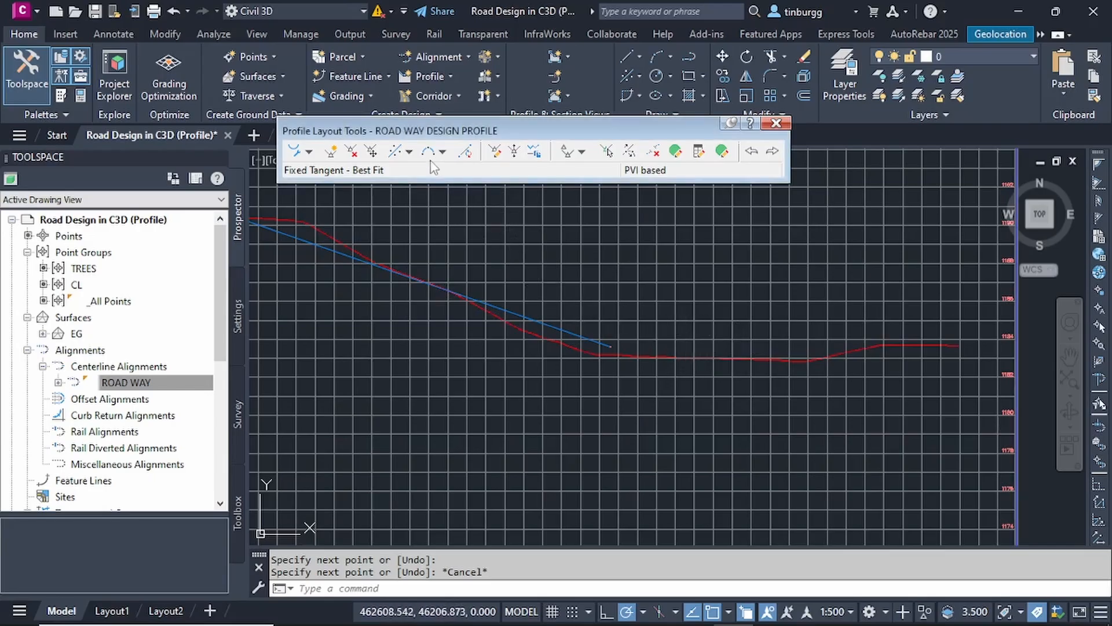
pyautogui.click(410, 151)
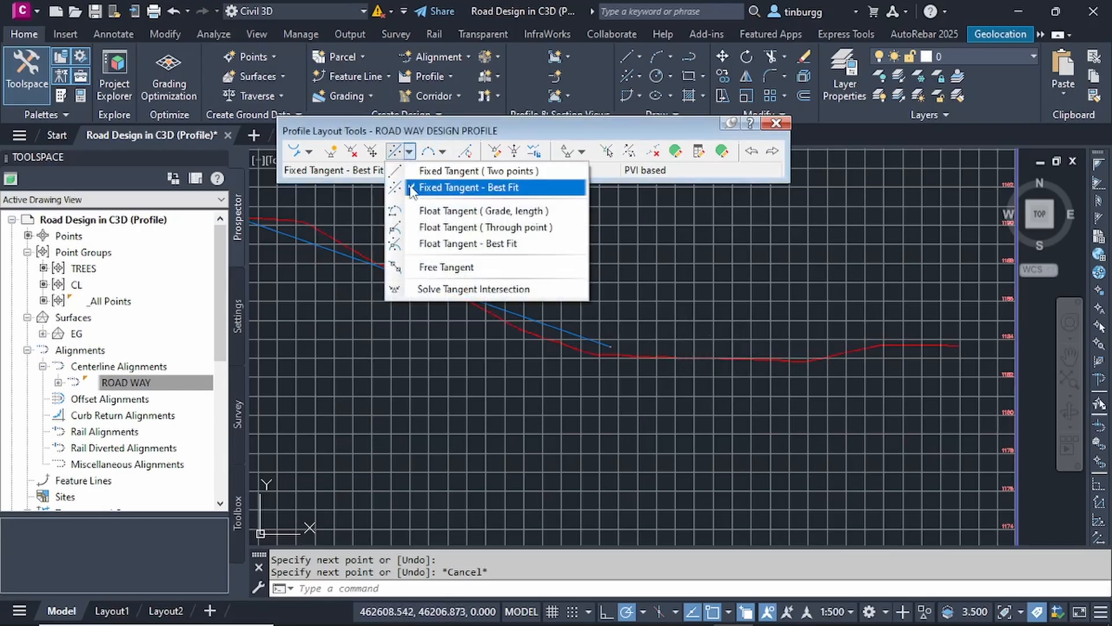
pyautogui.click(496, 173)
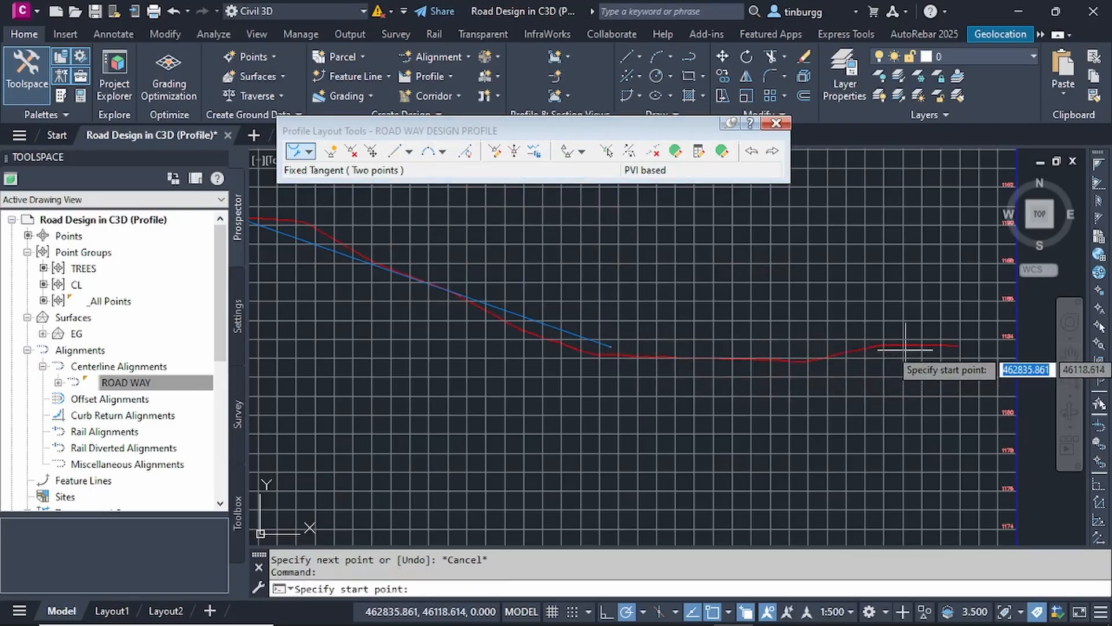
pyautogui.scroll(3, 938, 349)
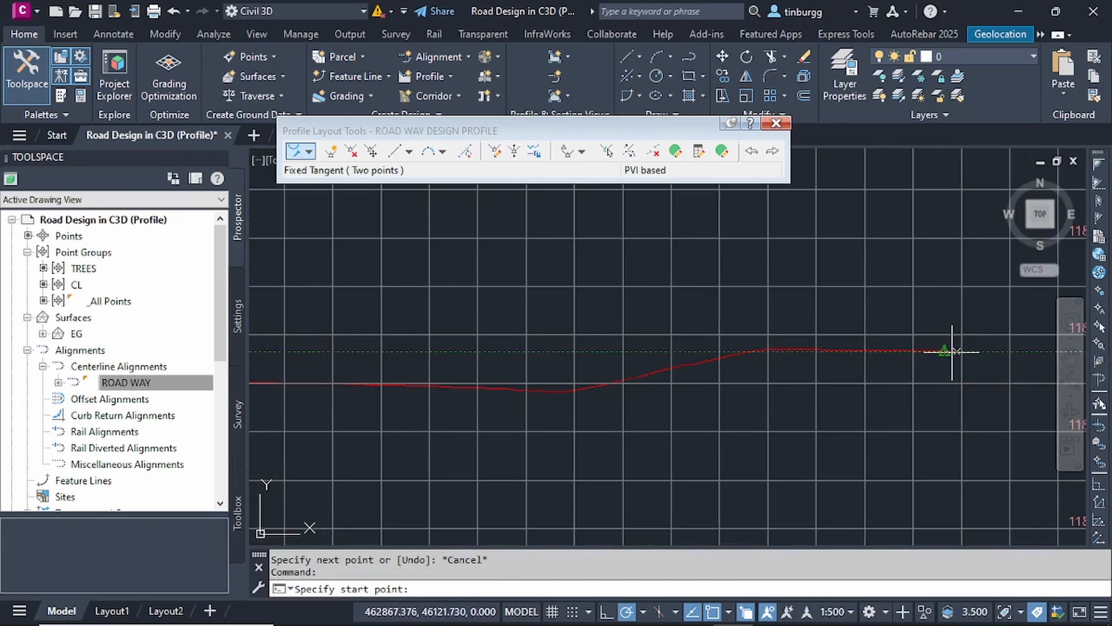
pyautogui.scroll(2, 956, 351)
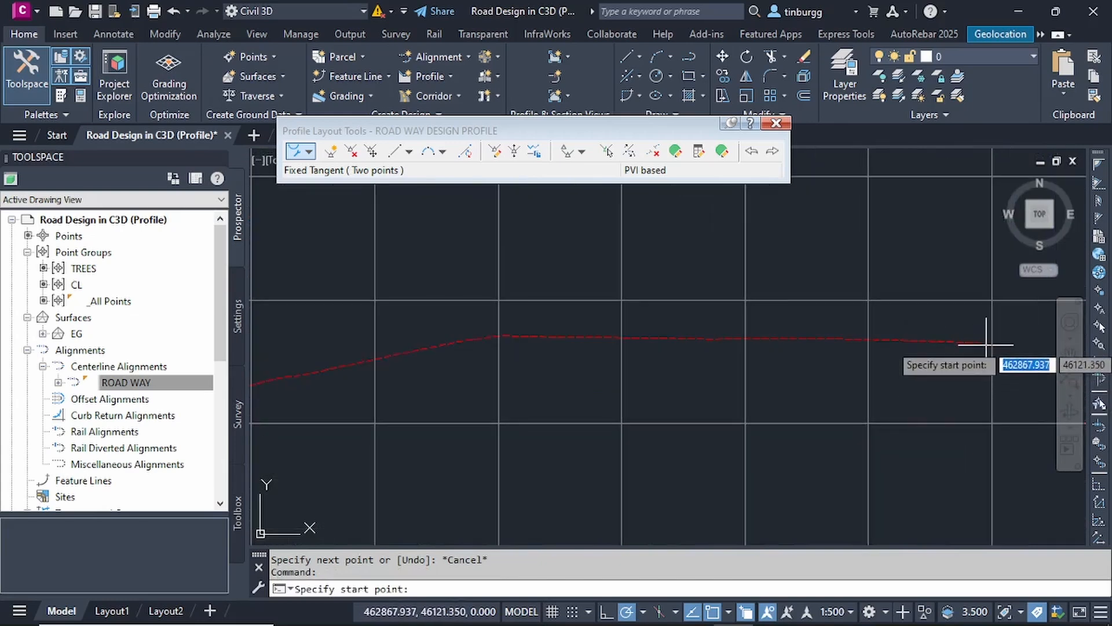
pyautogui.scroll(-3, 851, 350)
pyautogui.click(848, 358)
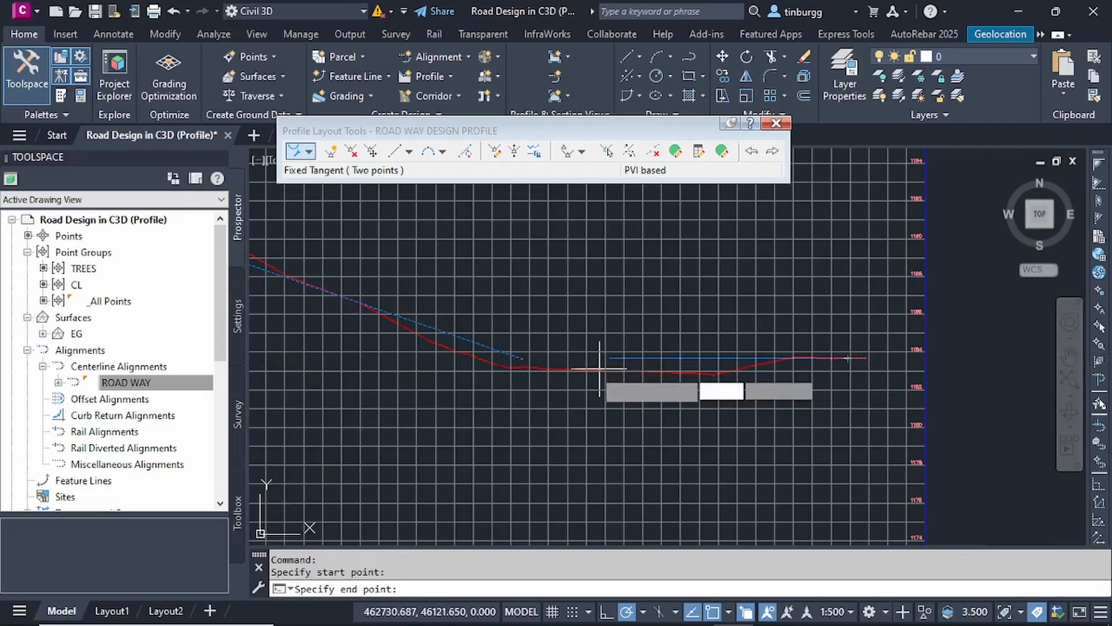
# Step: Place the tangent's end point just below the descending tangent's lower end, at about station 1+884 and elevation 1182.7 m, and finish the command
pyautogui.scroll(2, 548, 370)
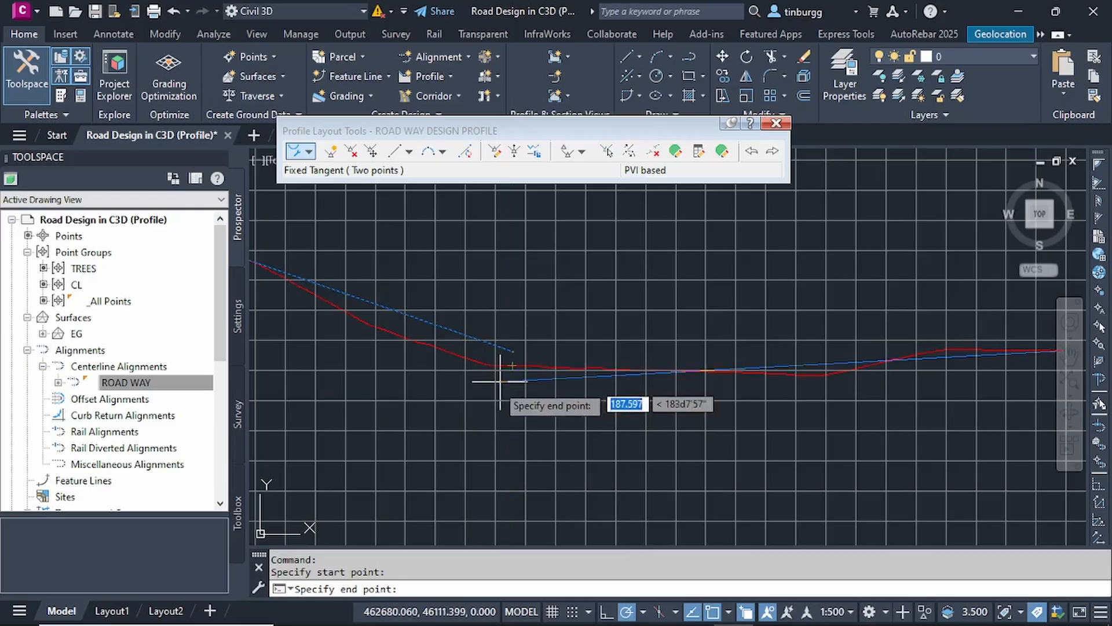
pyautogui.scroll(-2, 498, 385)
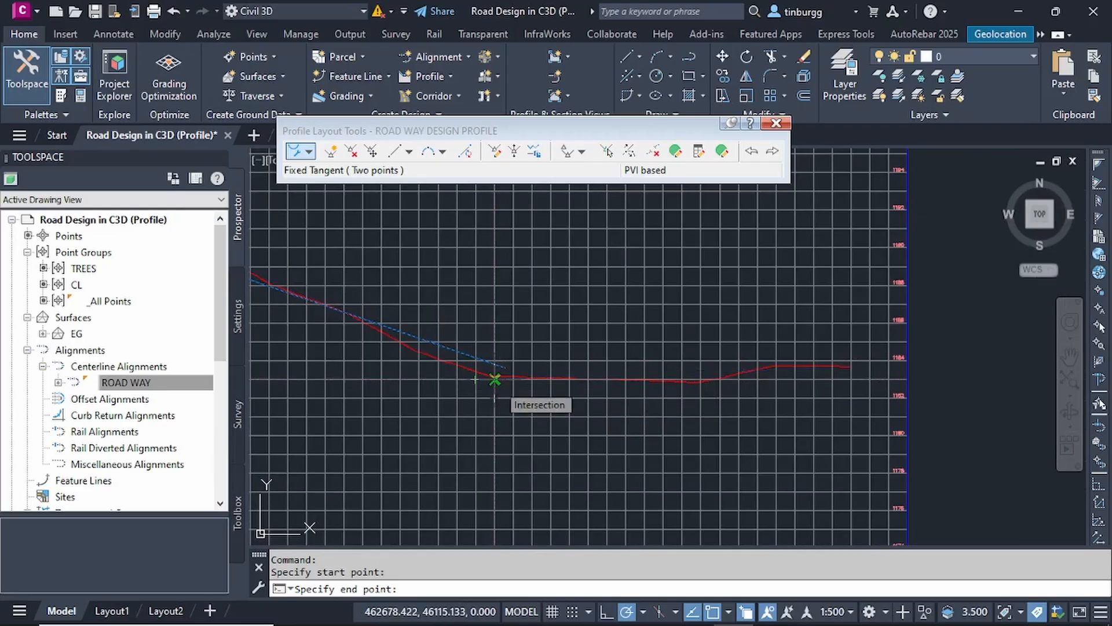
pyautogui.scroll(2, 495, 380)
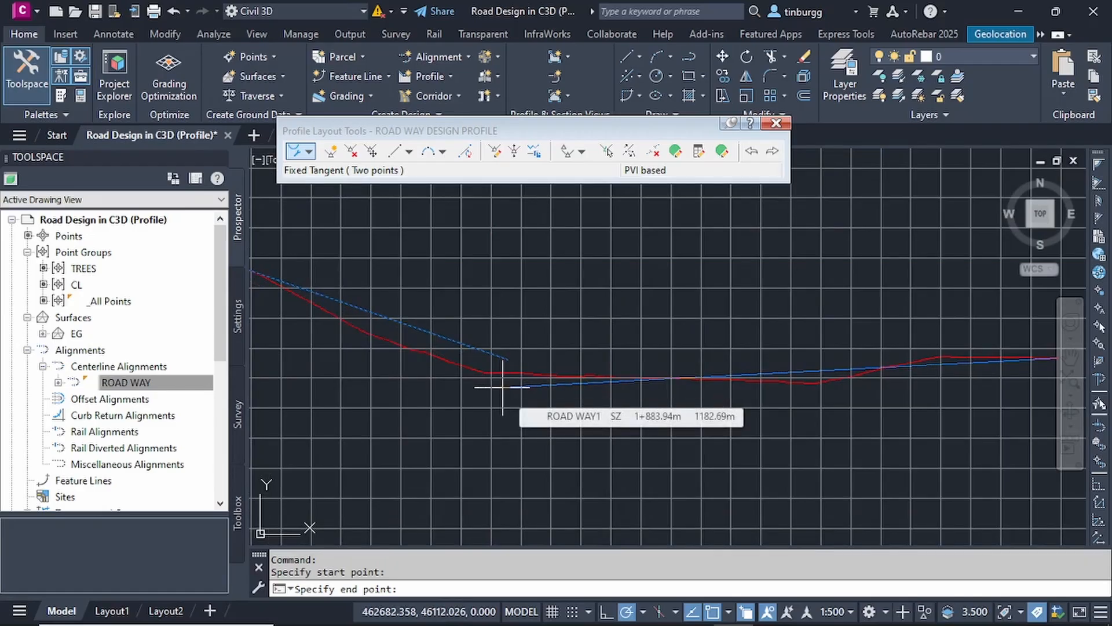
pyautogui.click(503, 386)
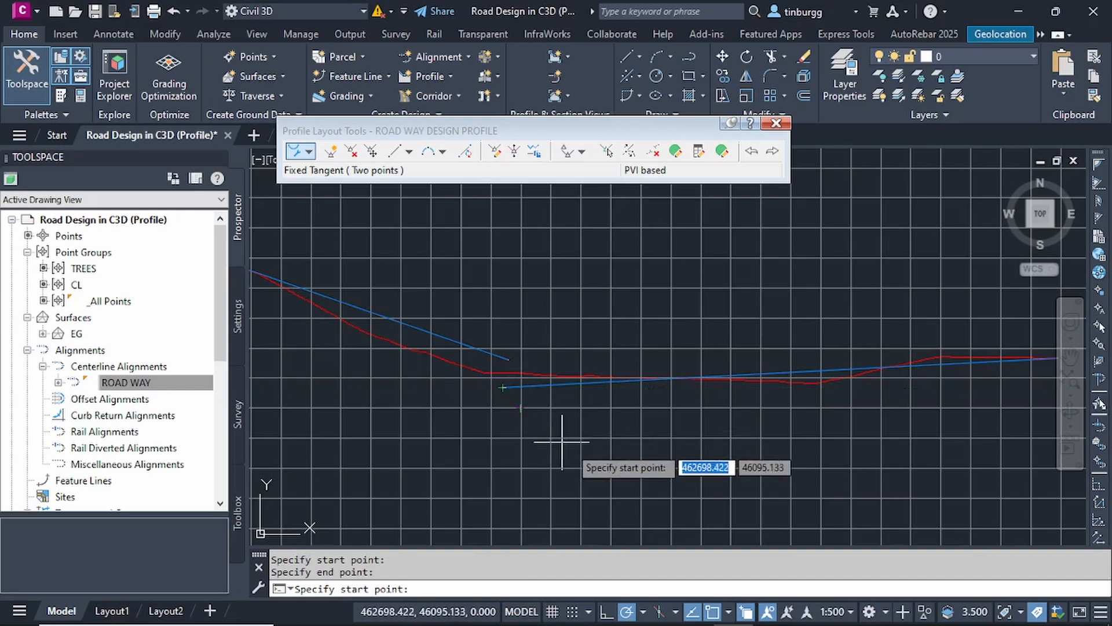
pyautogui.press('Escape')
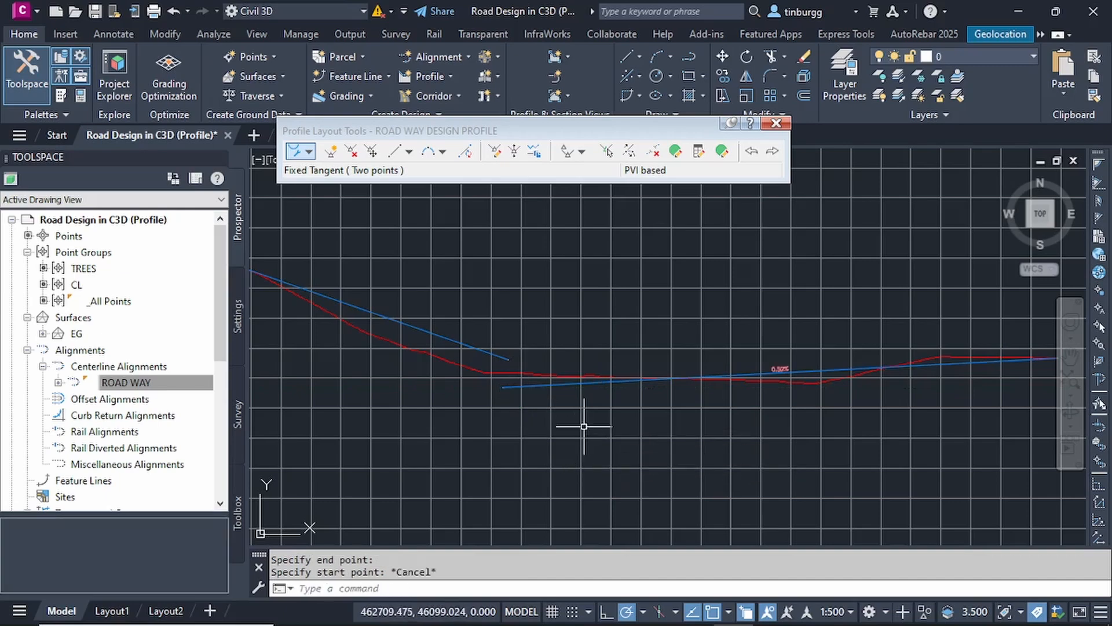
# Step: Examine how closely the new final tangent and the long descending tangent follow the existing ground
pyautogui.scroll(-4, 596, 423)
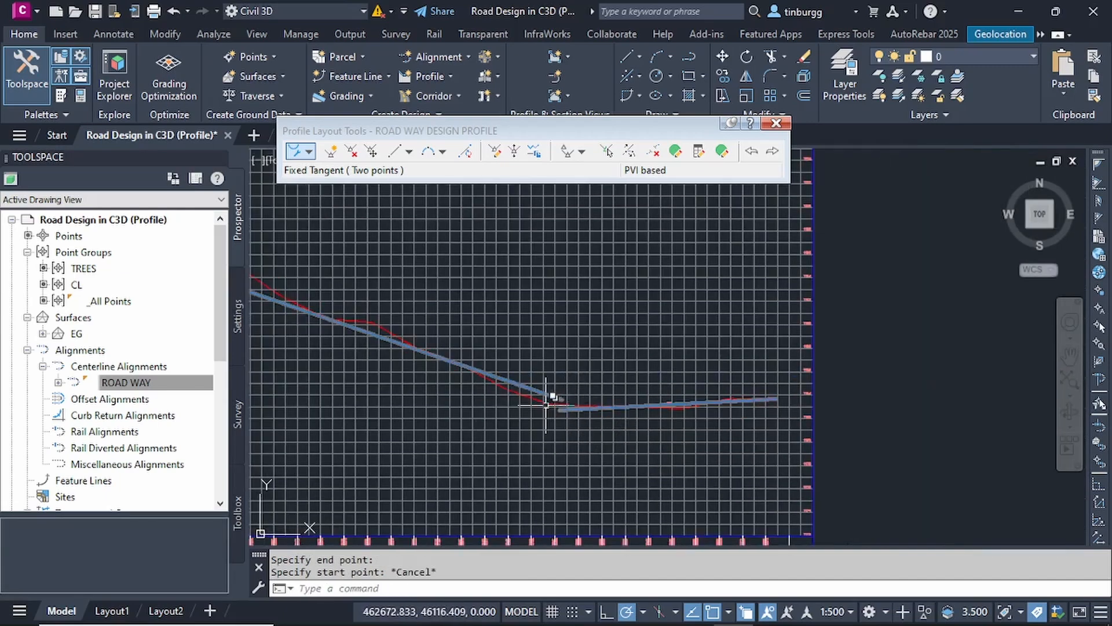
pyautogui.scroll(4, 585, 413)
pyautogui.scroll(-5, 594, 405)
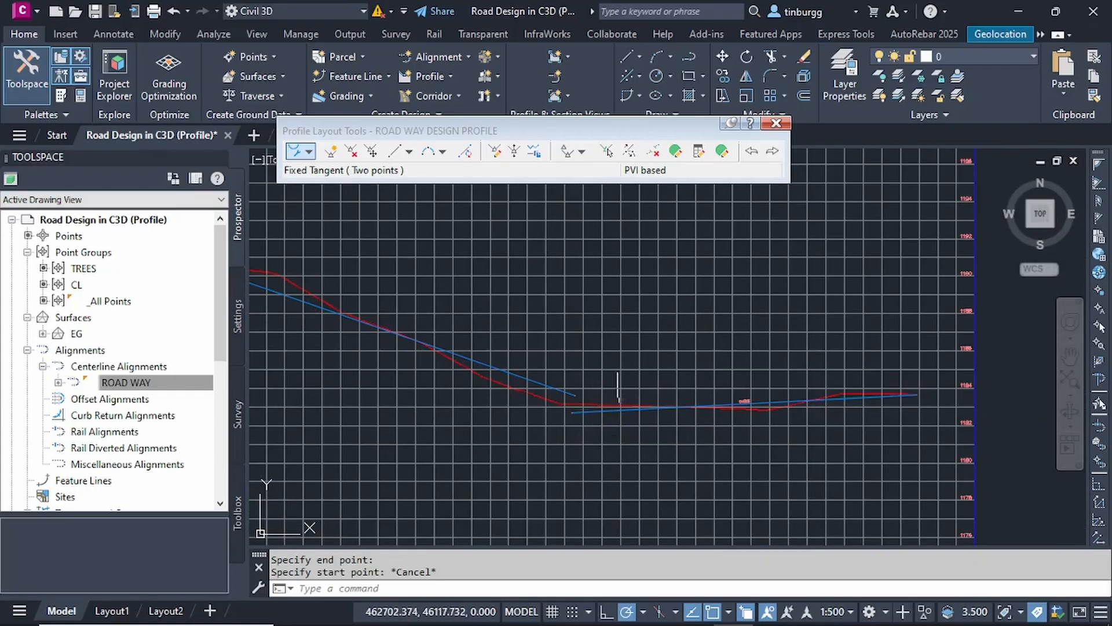
pyautogui.scroll(-2, 751, 402)
pyautogui.scroll(5, 751, 402)
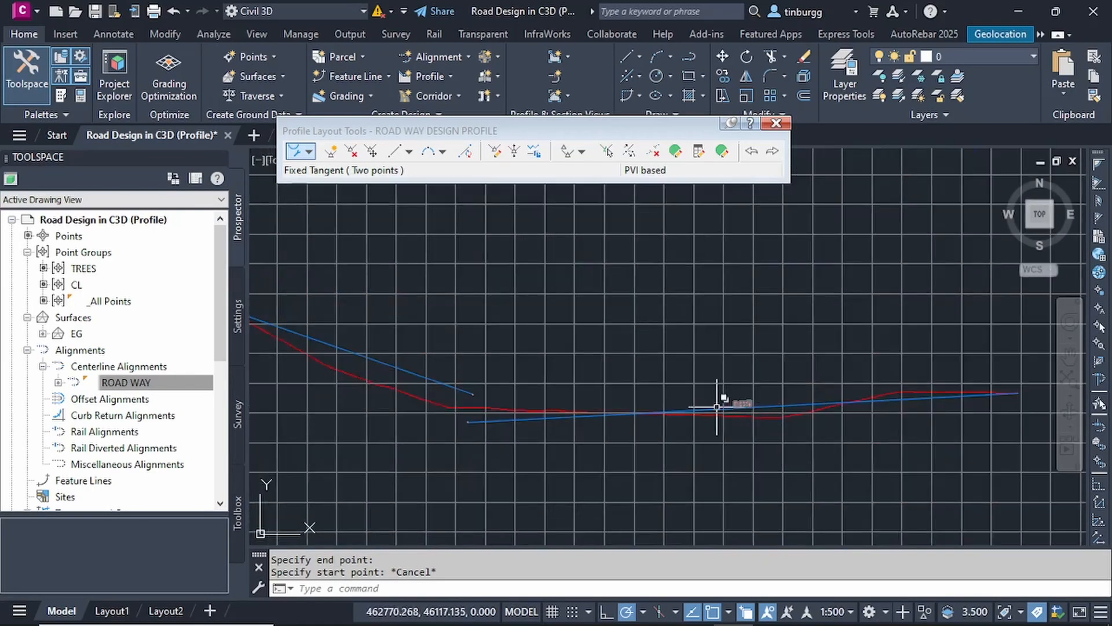
pyautogui.scroll(5, 539, 423)
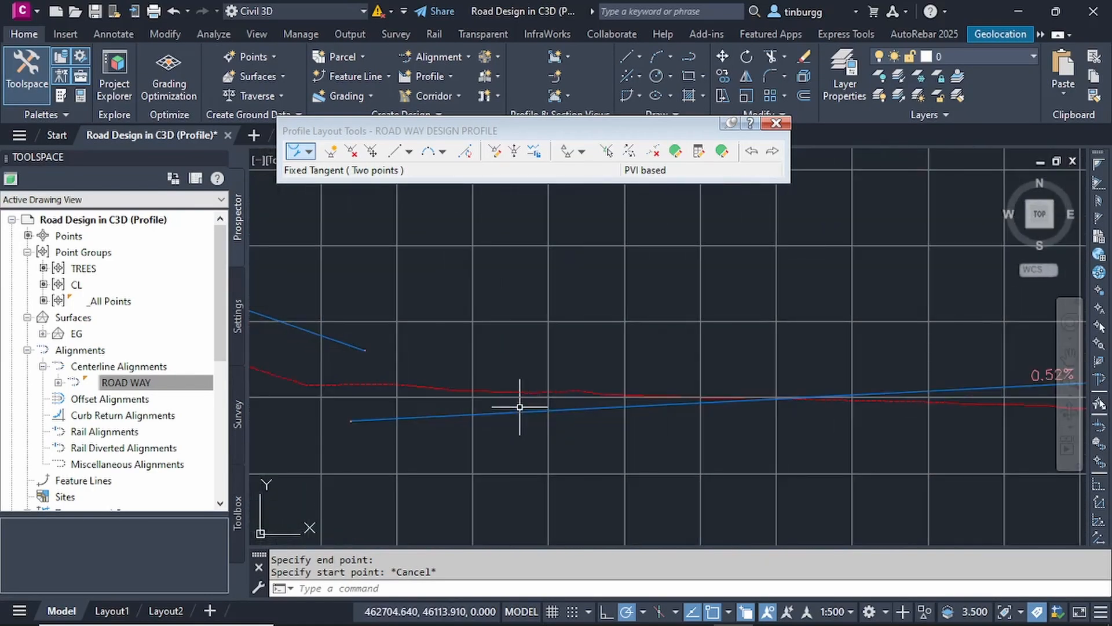
pyautogui.scroll(-3, 519, 406)
pyautogui.scroll(-1, 519, 407)
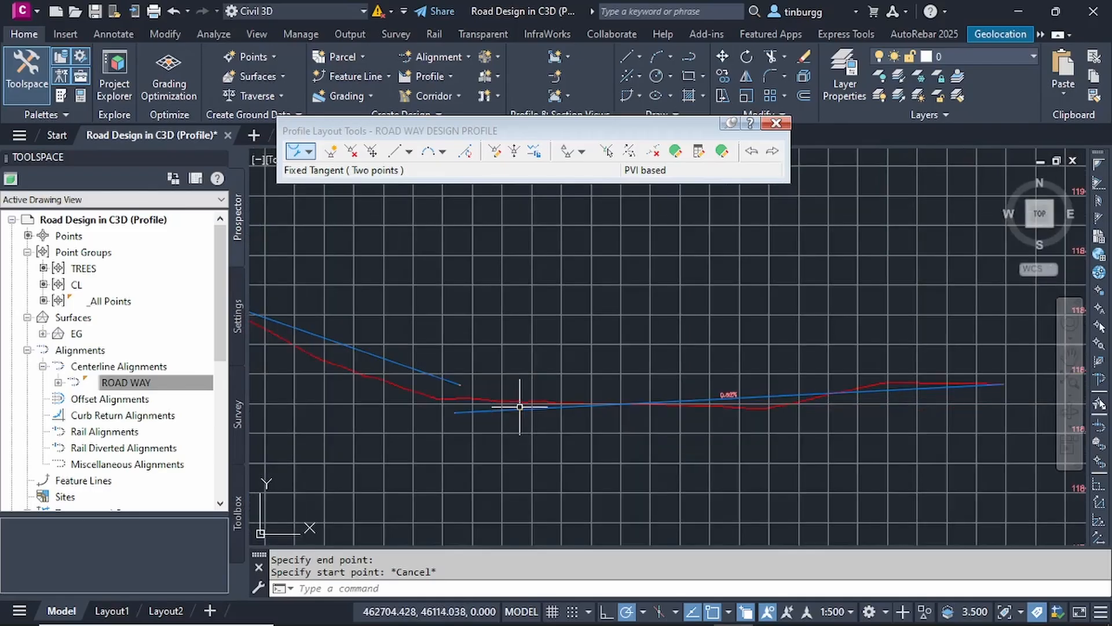
pyautogui.scroll(-5, 497, 389)
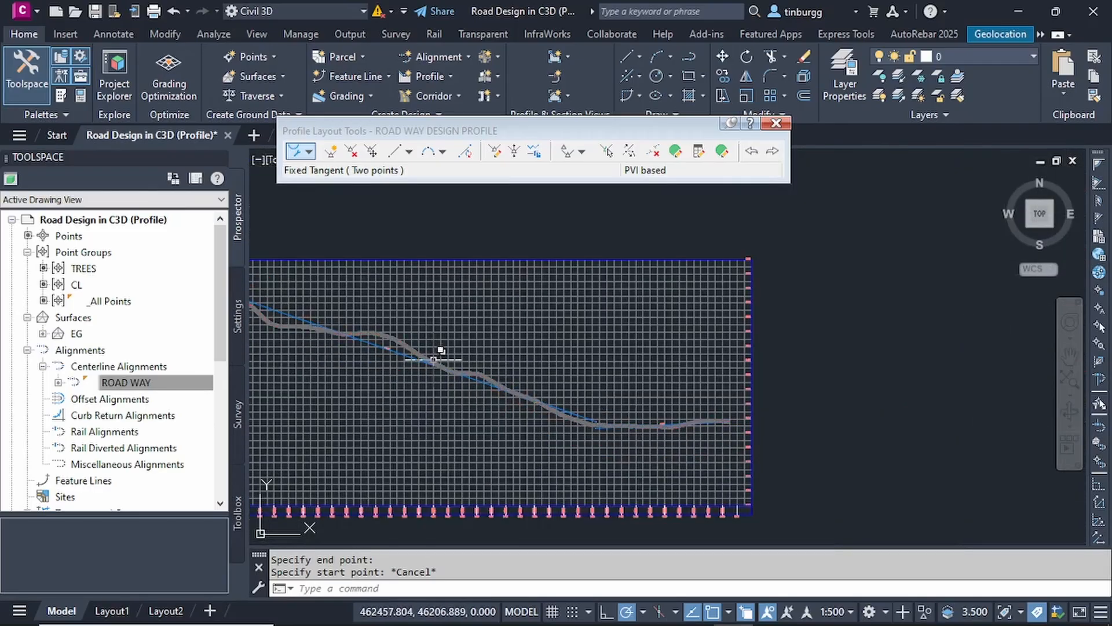
pyautogui.scroll(3, 666, 422)
pyautogui.scroll(5, 492, 374)
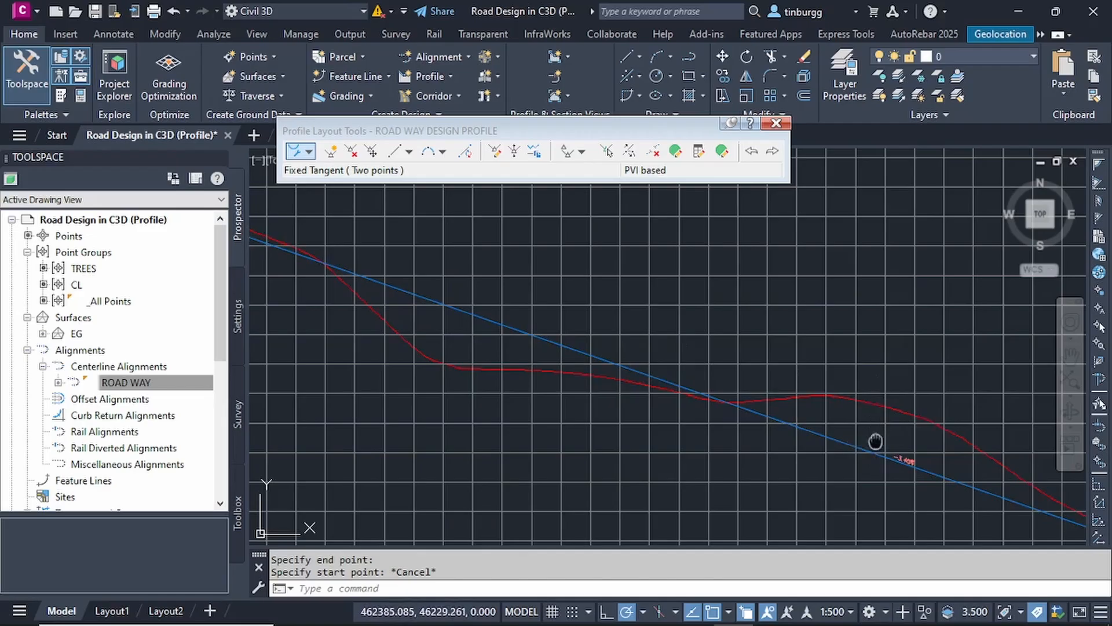
pyautogui.moveTo(875, 442); pyautogui.dragTo(571, 389, button='middle')
pyautogui.scroll(-3, 571, 389)
pyautogui.scroll(-4, 637, 386)
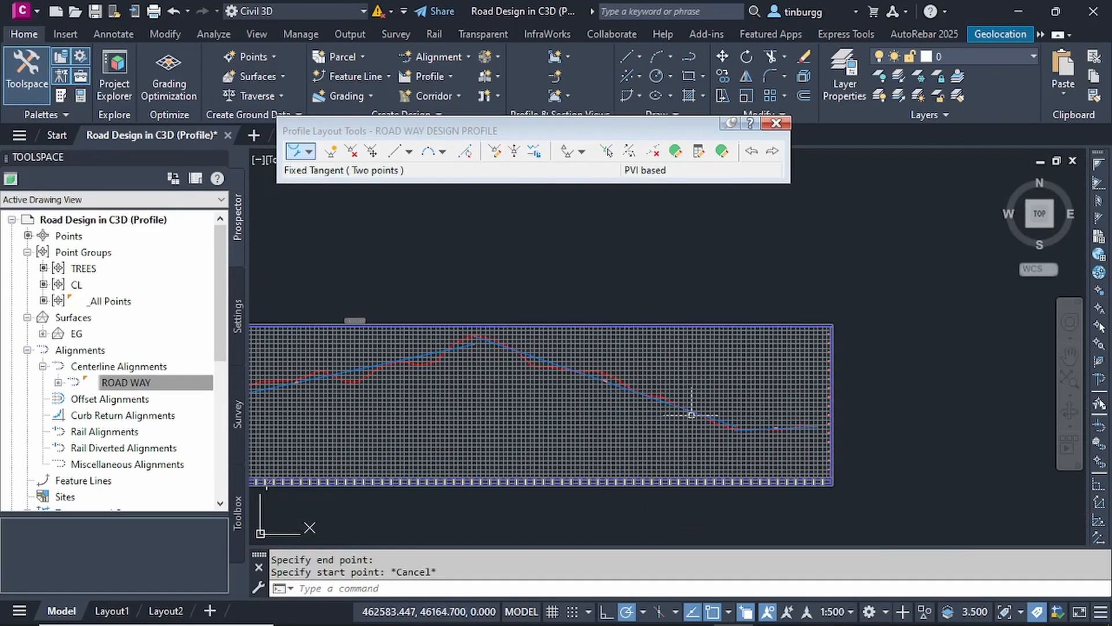
# Step: Inspect the gap between the descending tangent and the final tangent at the low point of the profile
pyautogui.scroll(7, 715, 409)
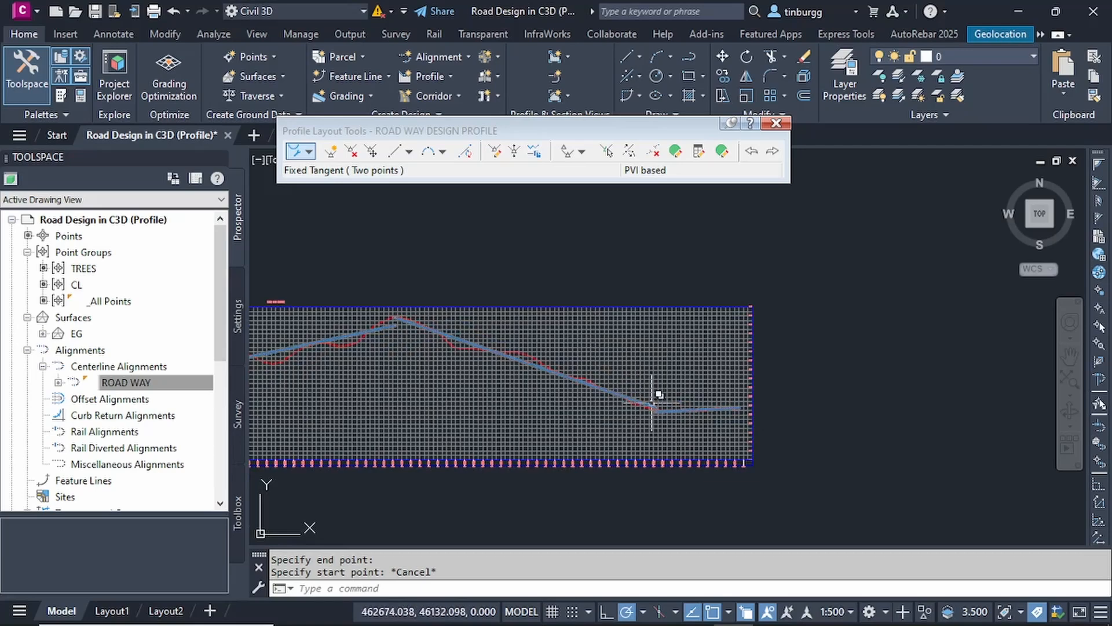
pyautogui.moveTo(653, 398); pyautogui.dragTo(677, 366, button='middle')
pyautogui.scroll(2, 677, 366)
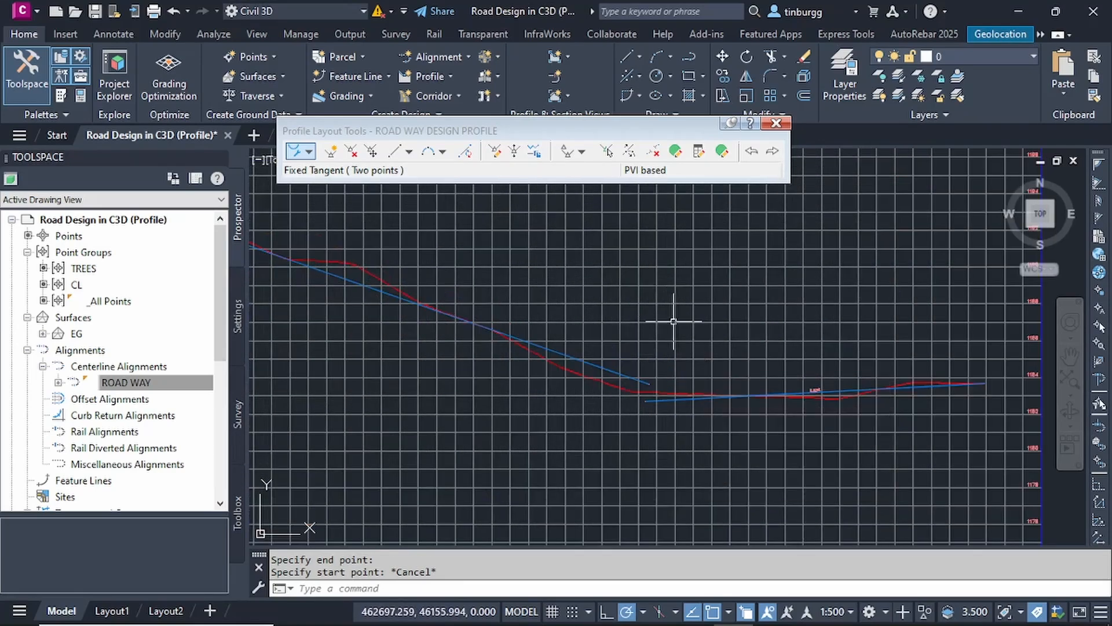
pyautogui.moveTo(675, 319); pyautogui.dragTo(606, 368, button='middle')
pyautogui.scroll(-2, 646, 380)
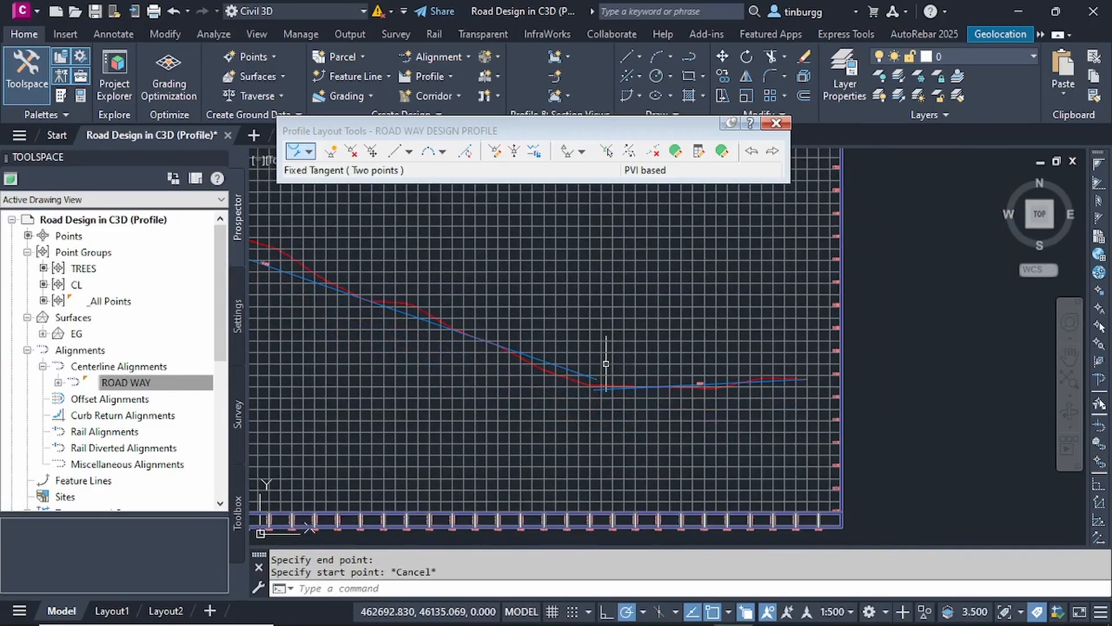
pyautogui.scroll(2, 607, 366)
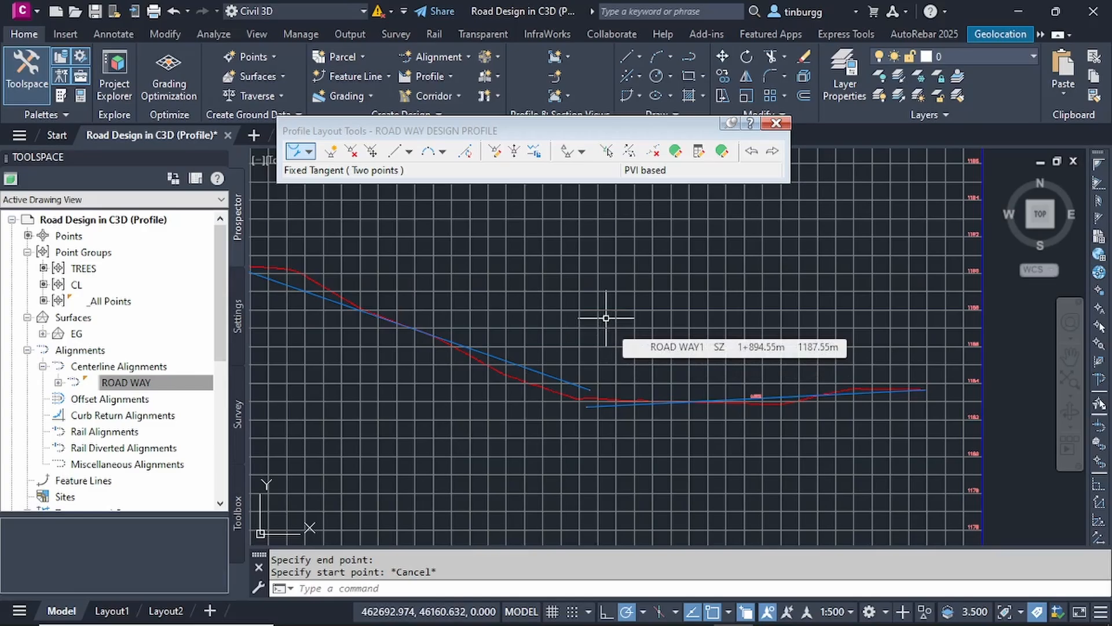
pyautogui.moveTo(606, 318); pyautogui.dragTo(604, 323, button='middle')
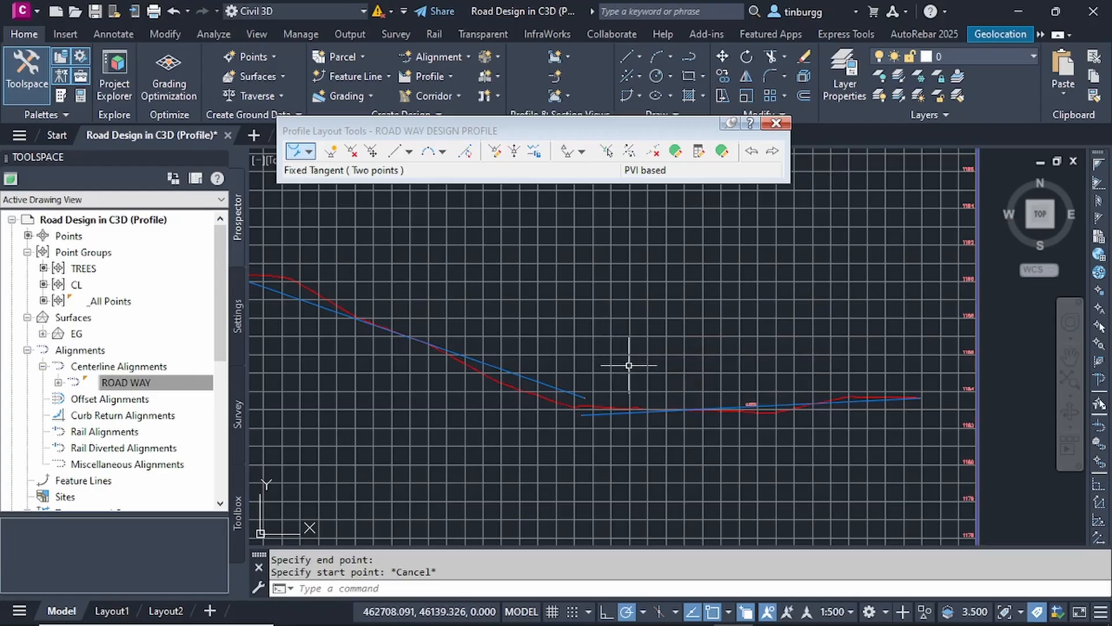
pyautogui.scroll(2, 584, 392)
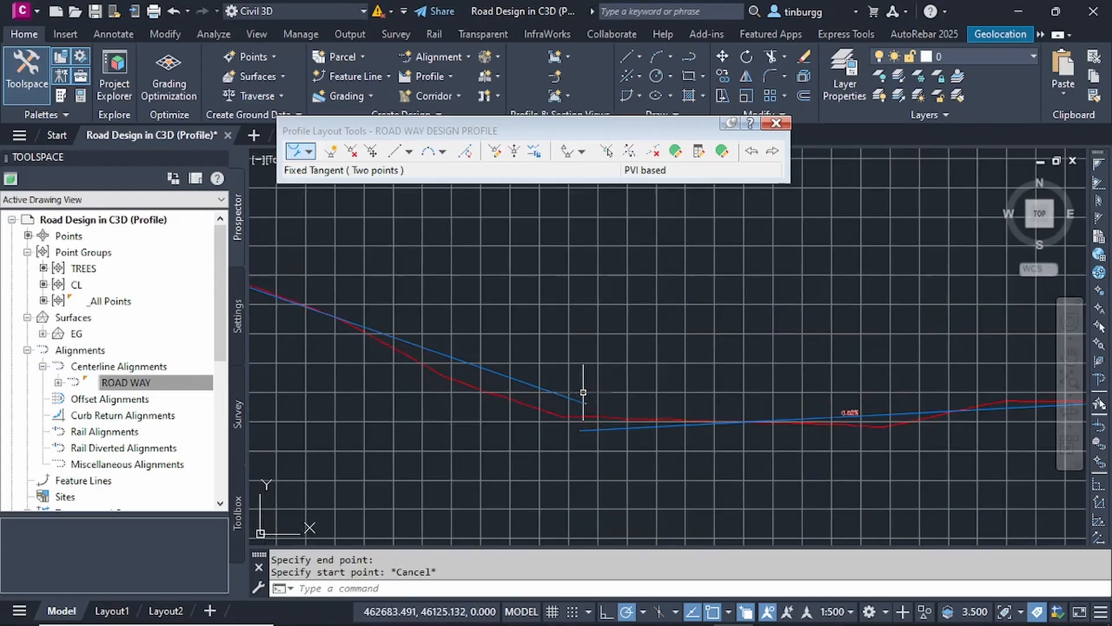
pyautogui.scroll(-5, 604, 406)
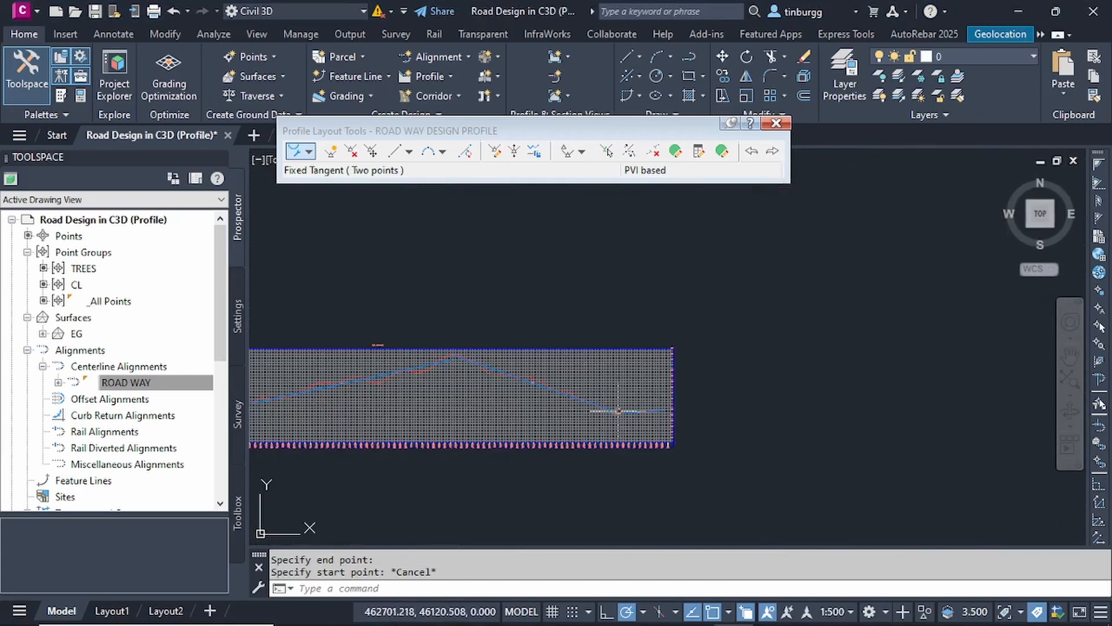
# Step: Inspect the gap between the ascending and descending tangents at the peak of the ground profile
pyautogui.scroll(5, 502, 414)
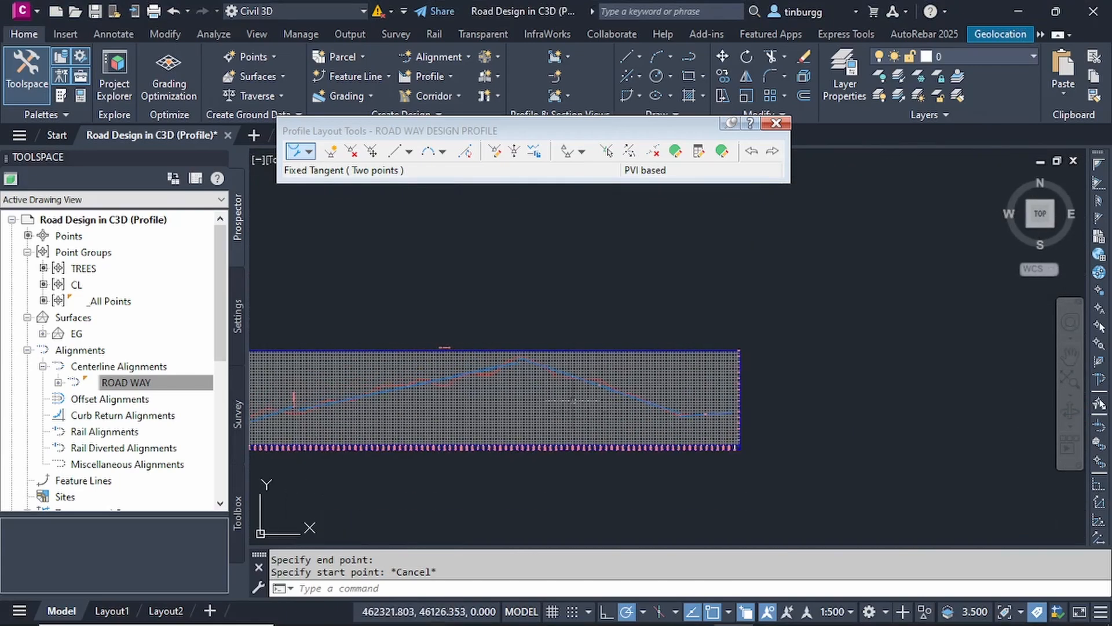
pyautogui.moveTo(522, 367); pyautogui.dragTo(551, 361, button='middle')
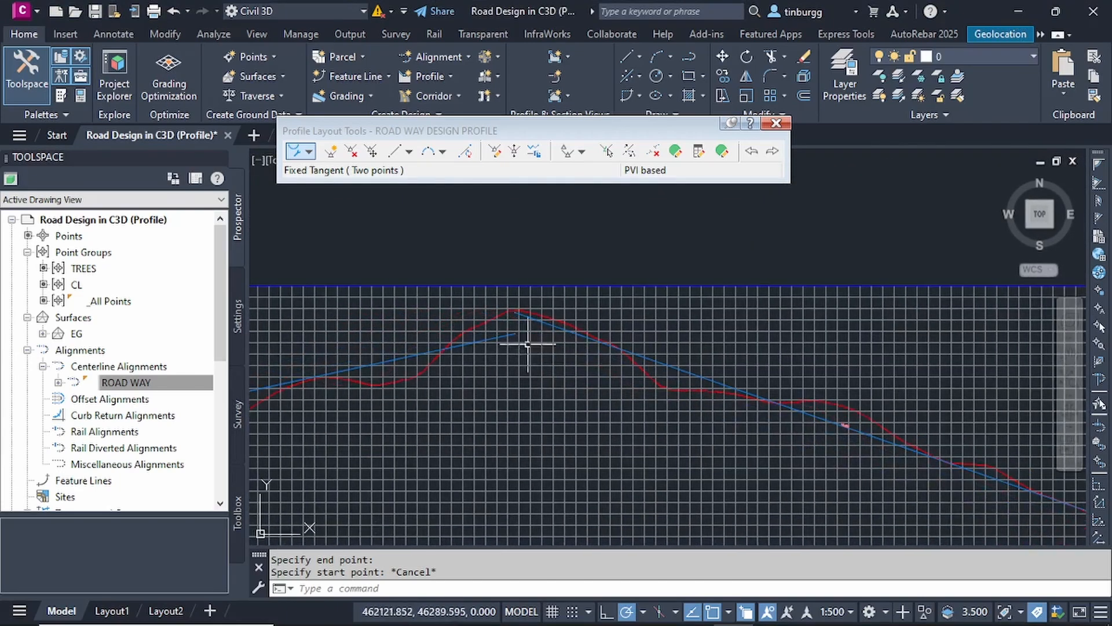
pyautogui.scroll(2, 509, 322)
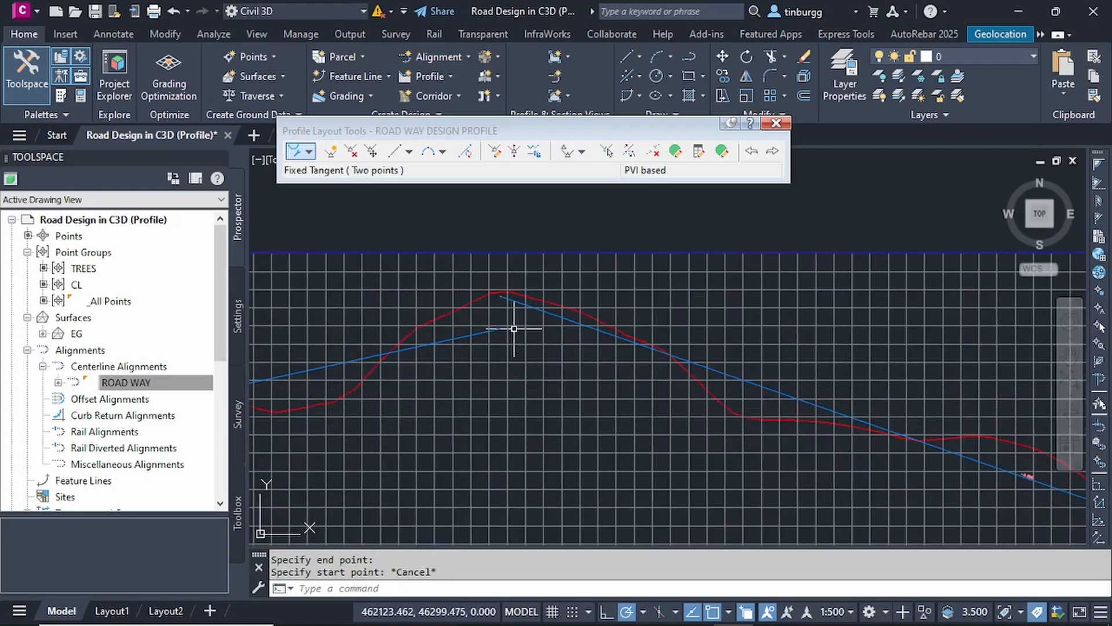
pyautogui.scroll(2, 493, 320)
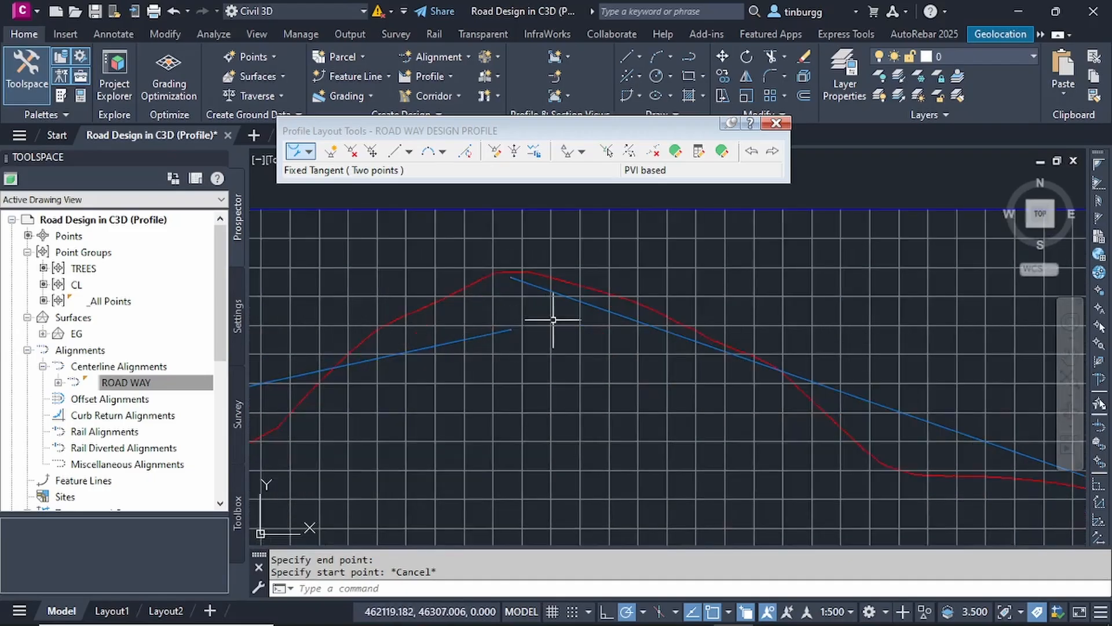
pyautogui.moveTo(551, 318); pyautogui.dragTo(471, 346, button='middle')
pyautogui.scroll(2, 461, 355)
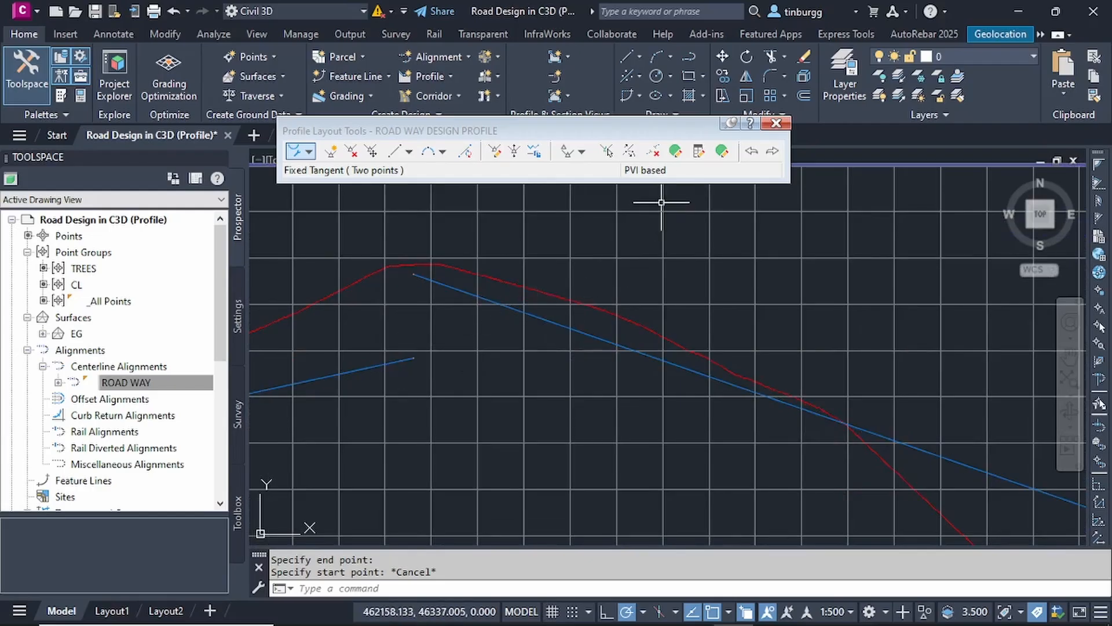
# Step: Stretch the start point of the third tangent back onto the second tangent, at about station 0+390 and elevation 1182 m
pyautogui.click(629, 151)
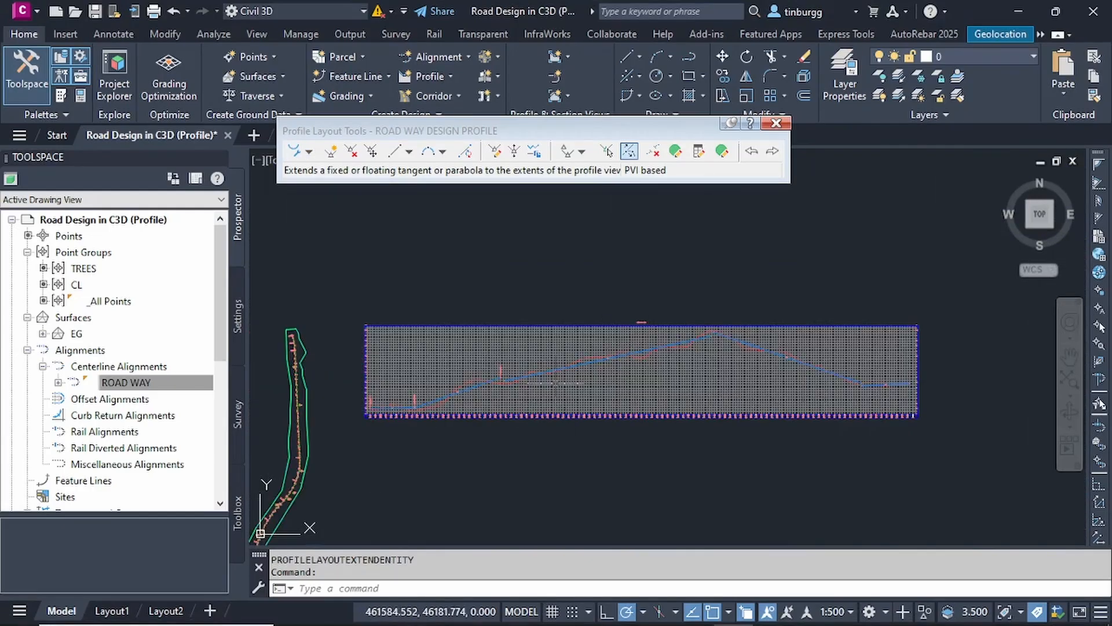
pyautogui.click(450, 416)
pyautogui.scroll(3, 440, 400)
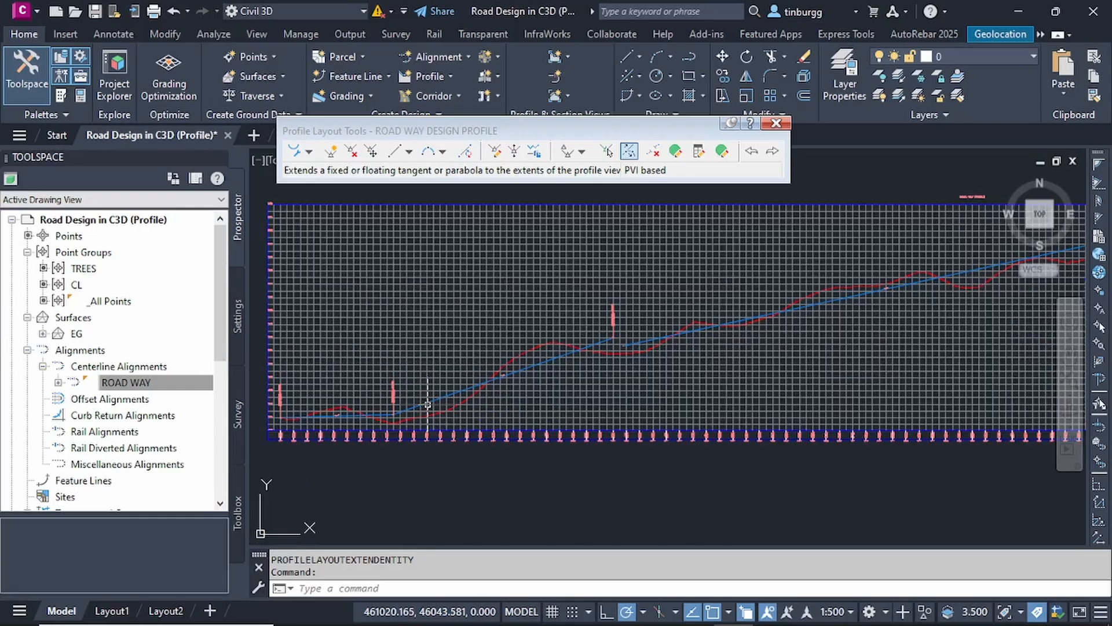
pyautogui.scroll(2, 398, 410)
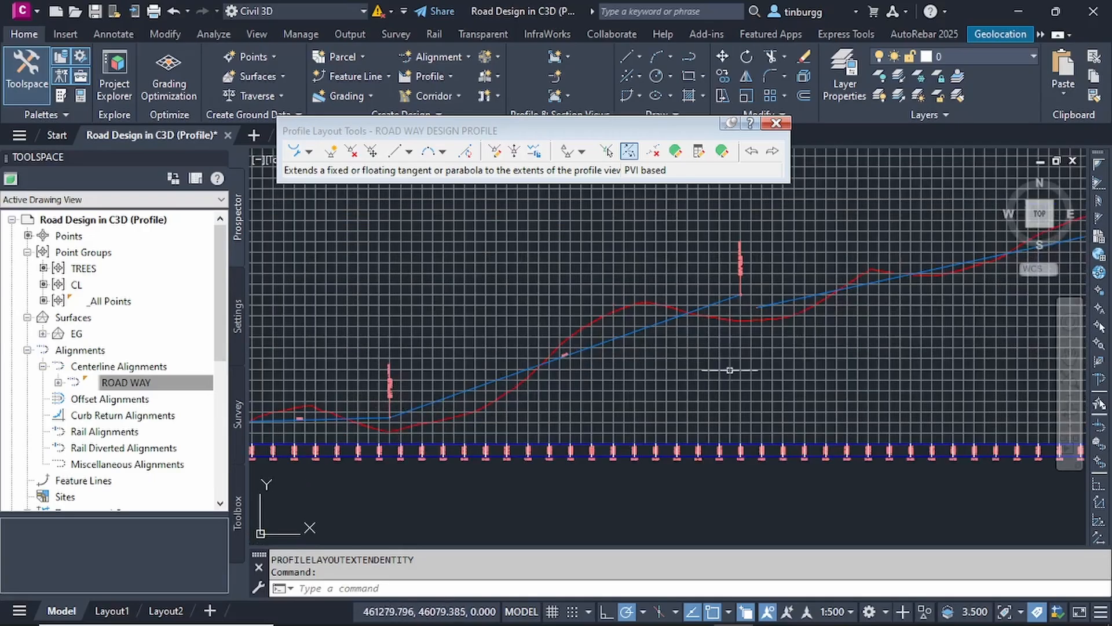
pyautogui.scroll(-3, 596, 402)
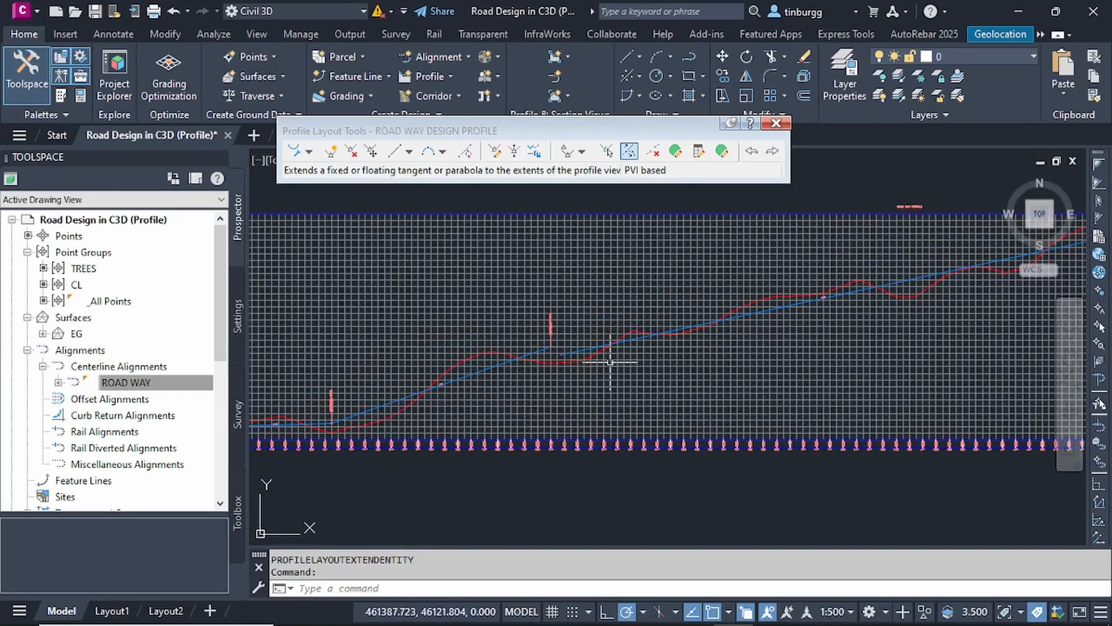
pyautogui.moveTo(620, 338); pyautogui.dragTo(552, 349, button='middle')
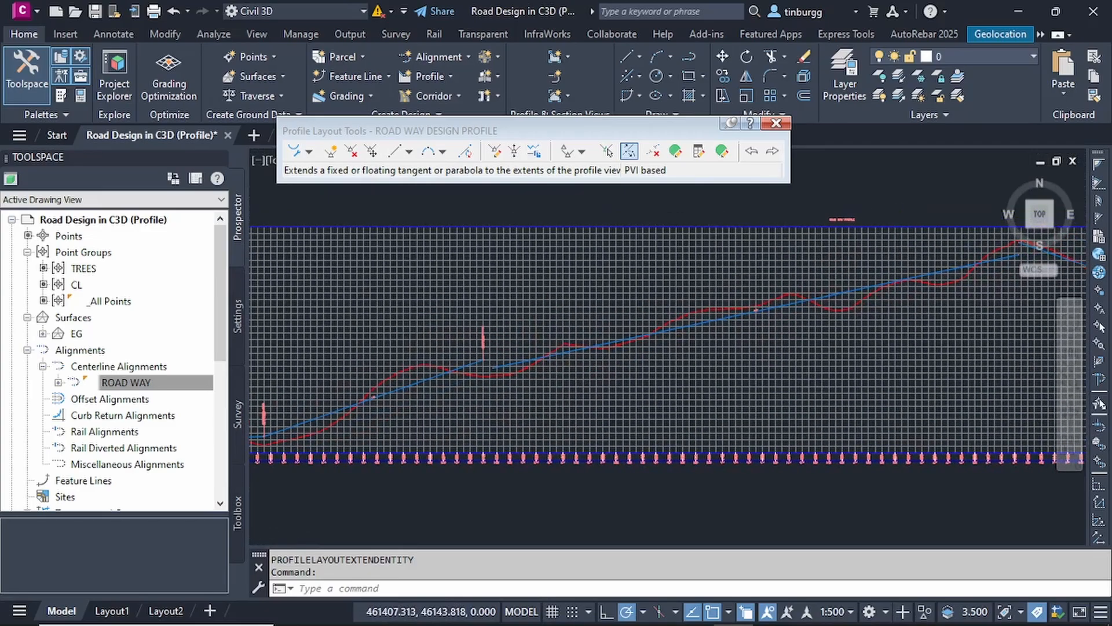
pyautogui.scroll(3, 603, 344)
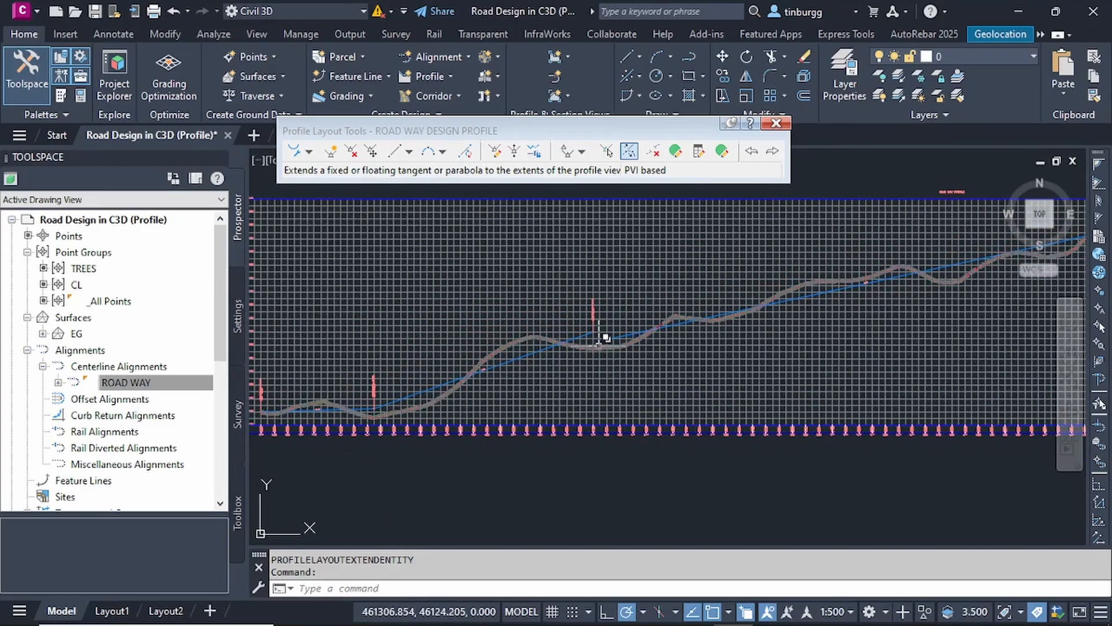
pyautogui.scroll(2, 645, 335)
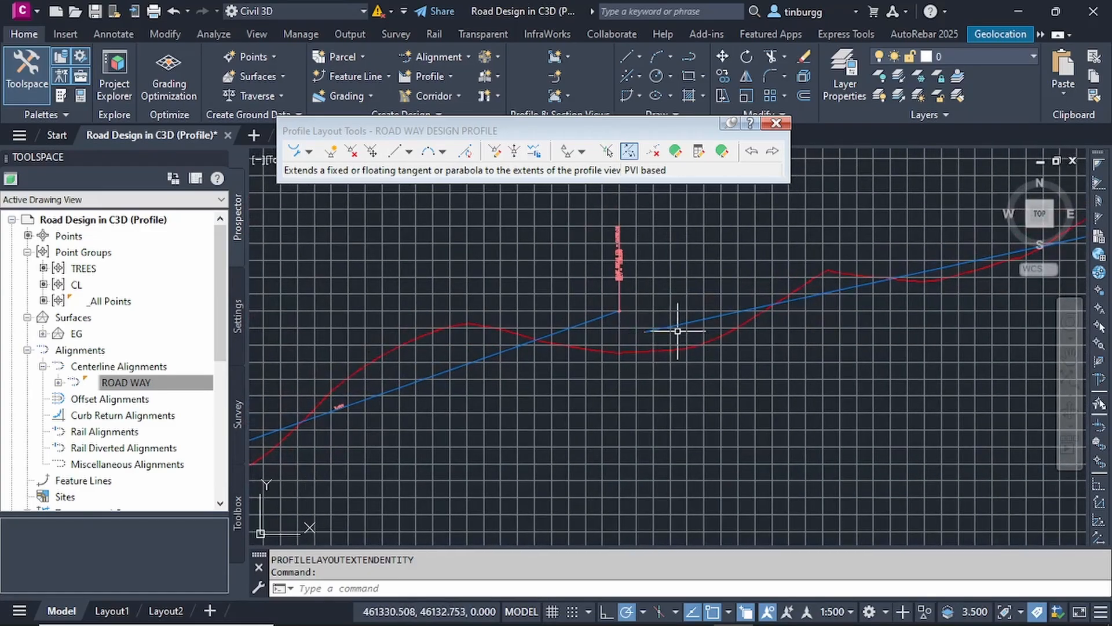
pyautogui.click(697, 319)
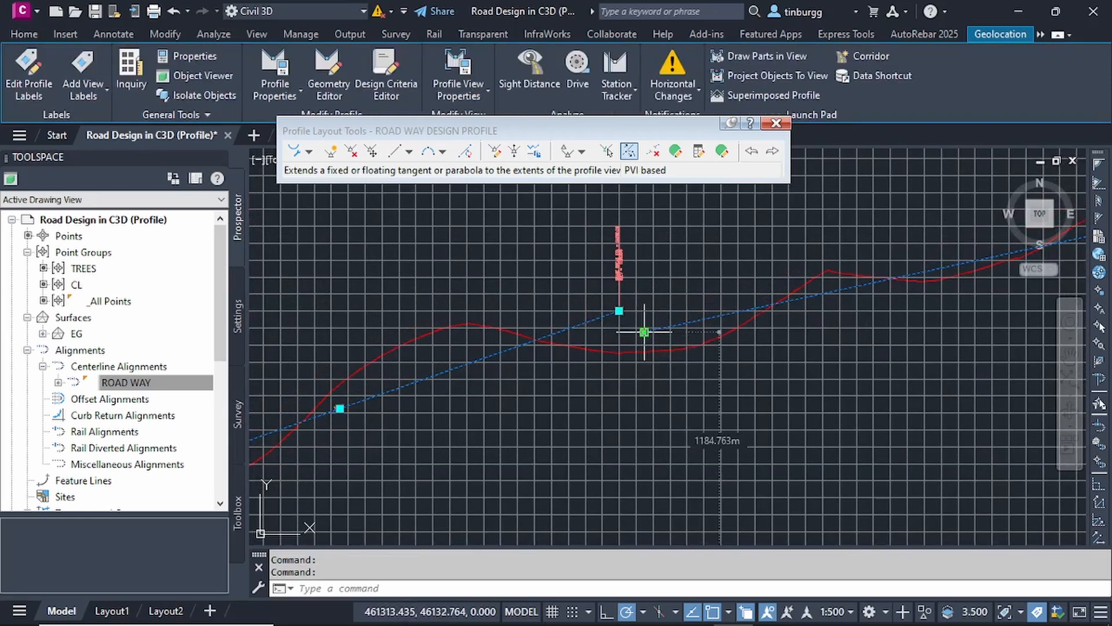
pyautogui.click(644, 332)
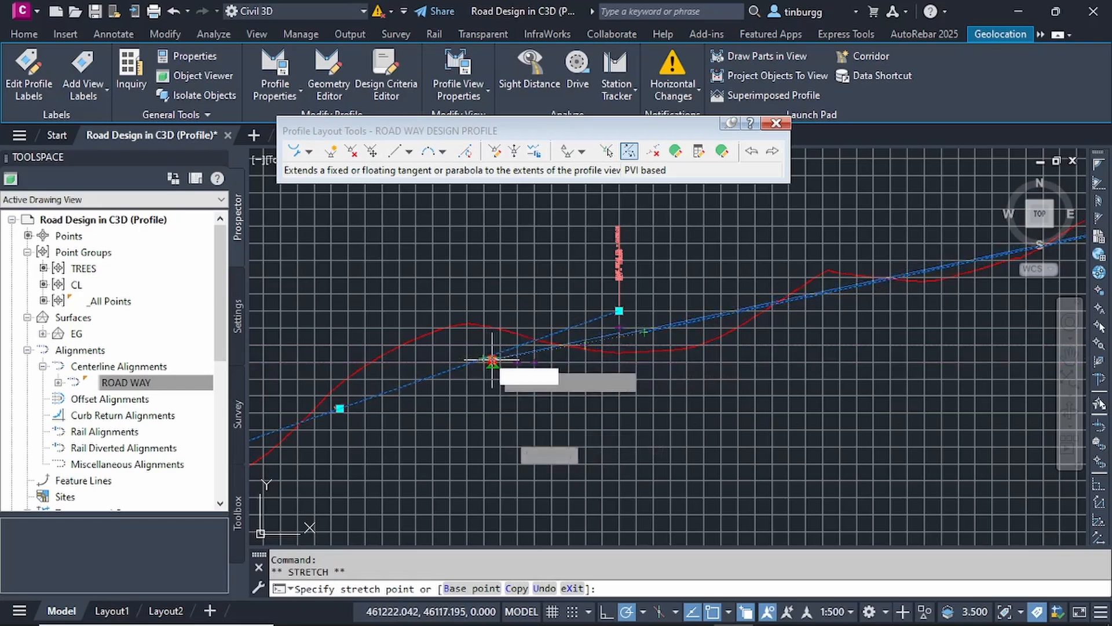
pyautogui.scroll(2, 492, 360)
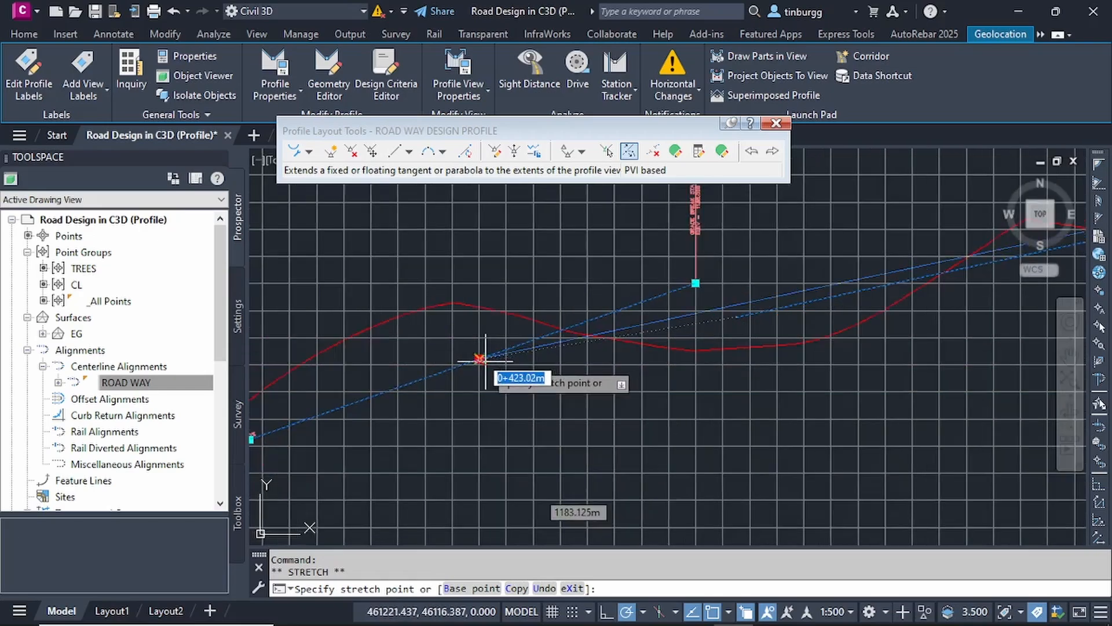
pyautogui.scroll(-2, 394, 390)
pyautogui.click(395, 390)
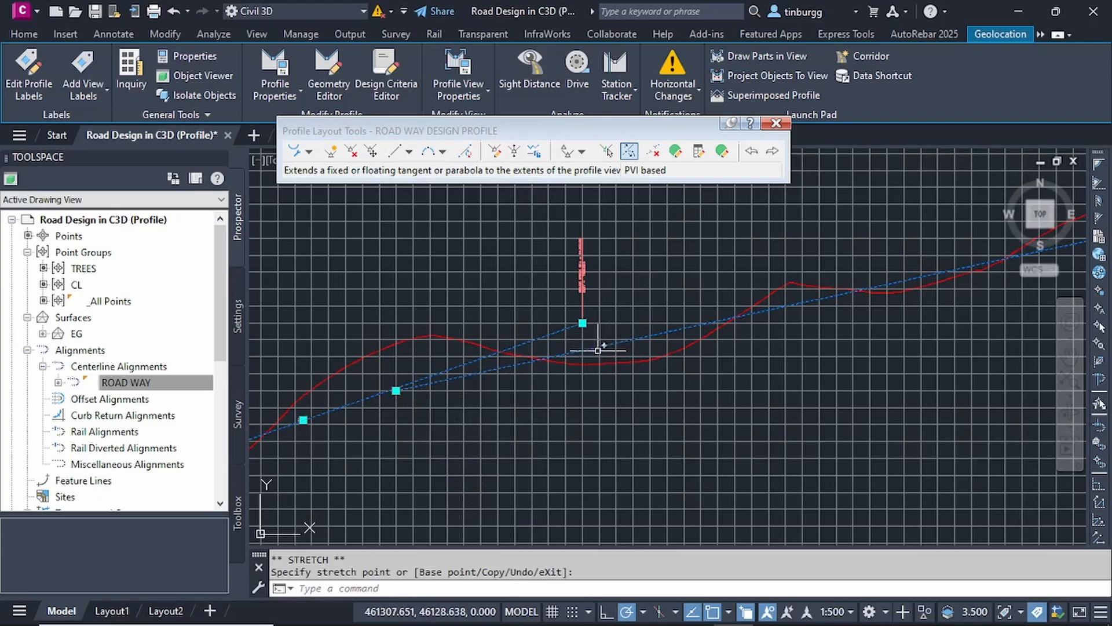
# Step: Stretch the second tangent's end point back along its line onto the third tangent's start point, joining both at a shared PVI
pyautogui.scroll(-3, 598, 351)
pyautogui.scroll(3, 474, 384)
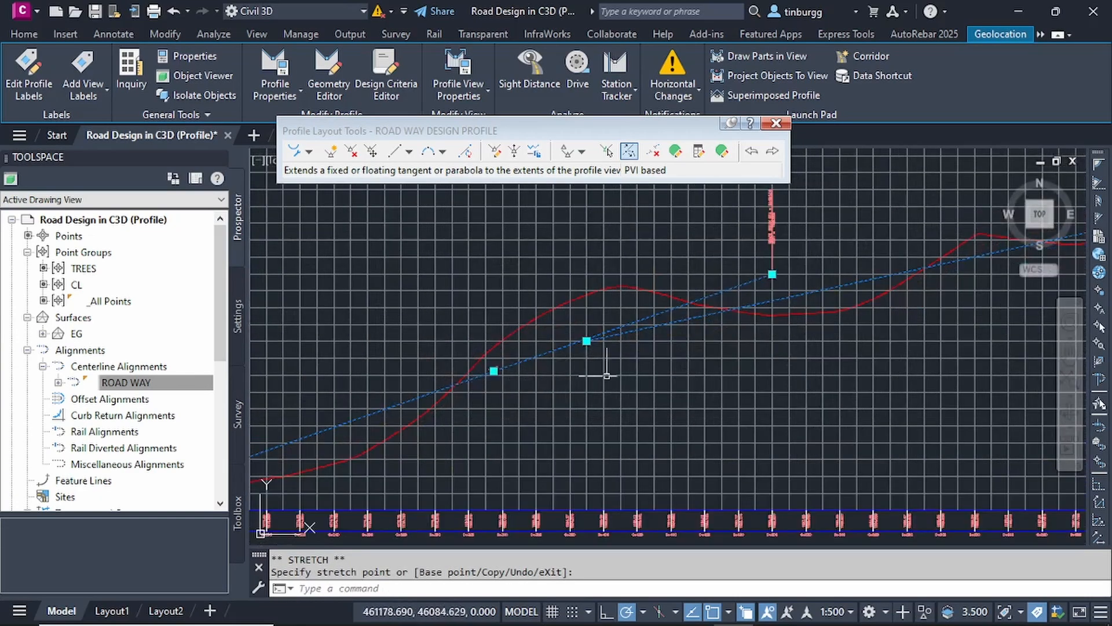
pyautogui.scroll(-3, 653, 376)
pyautogui.scroll(3, 664, 350)
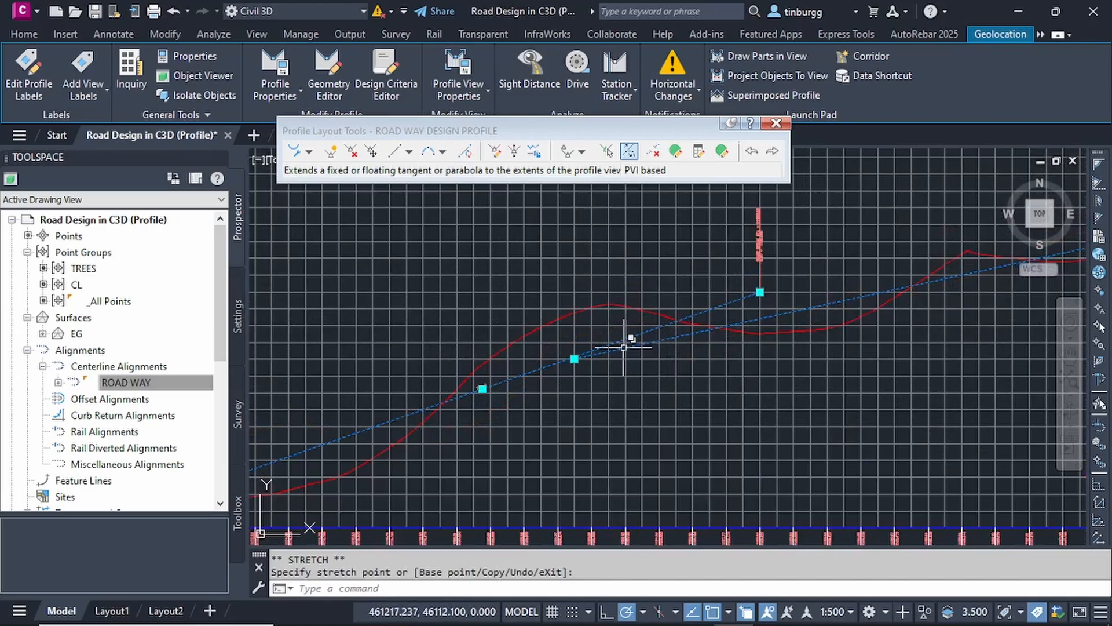
pyautogui.scroll(-2, 624, 347)
pyautogui.scroll(4, 776, 314)
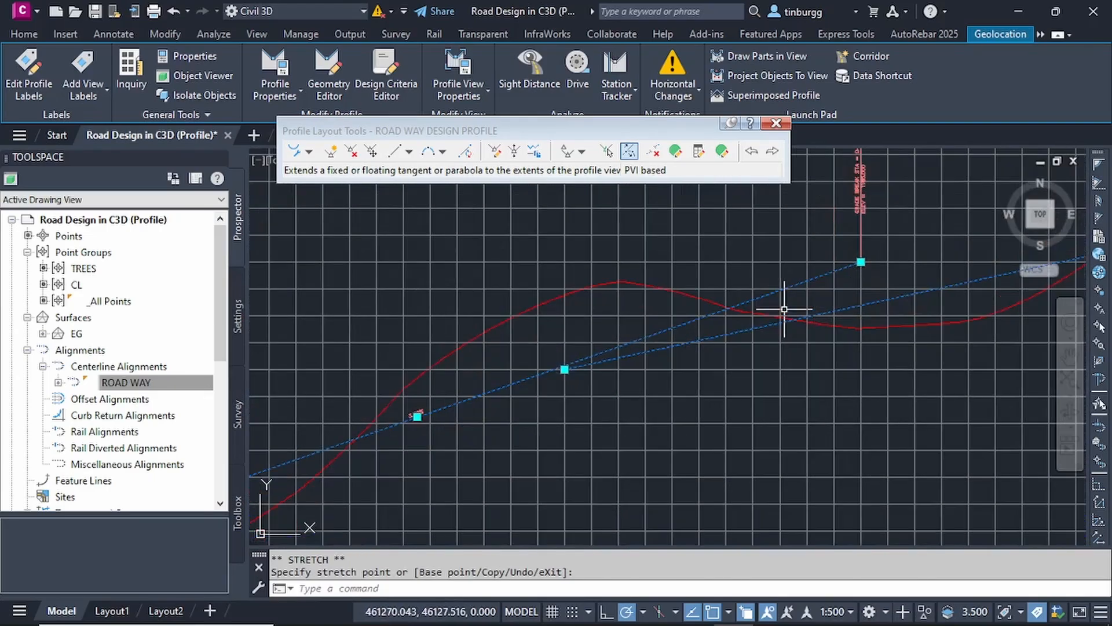
pyautogui.click(860, 261)
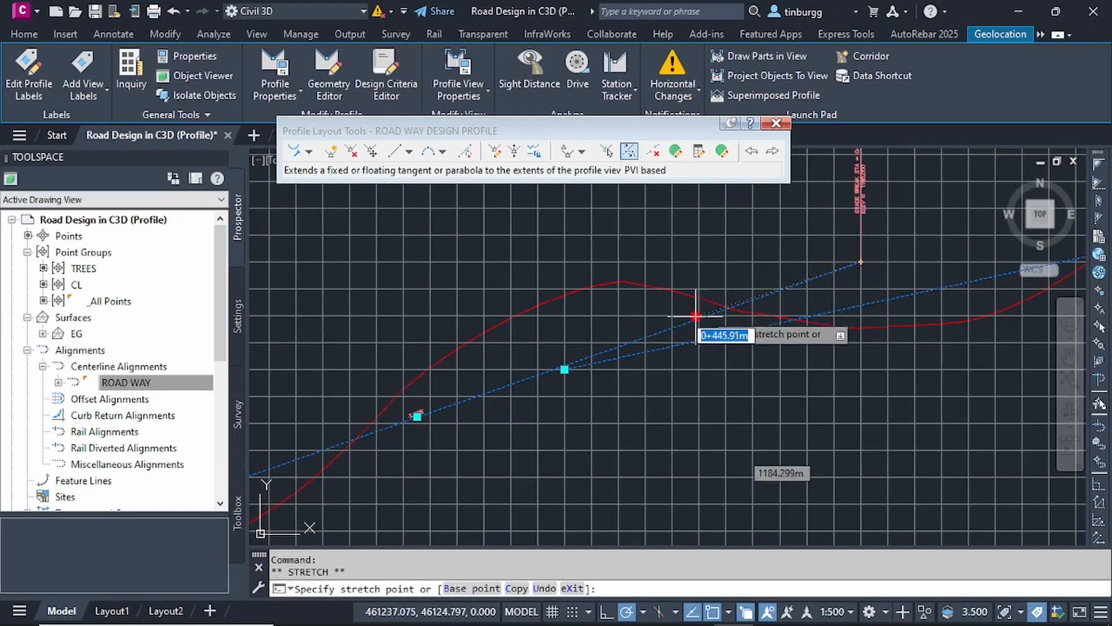
pyautogui.click(563, 369)
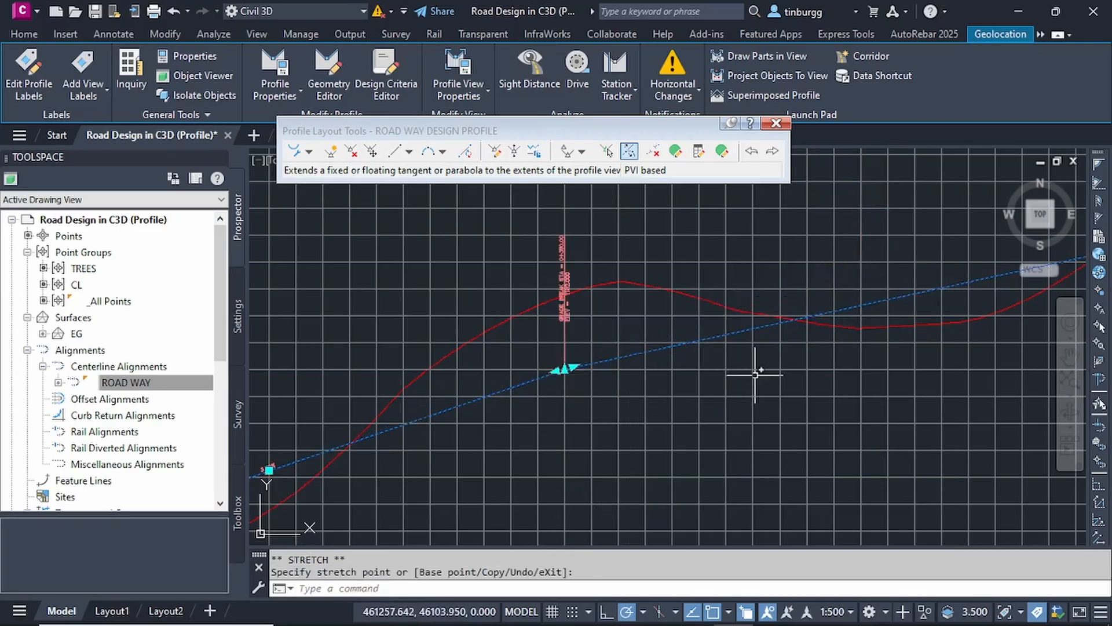
# Step: Raise the PVI between the second and third tangents vertically by about half a grid square, towards the existing ground
pyautogui.scroll(-3, 755, 374)
pyautogui.moveTo(782, 377); pyautogui.dragTo(596, 355, button='middle')
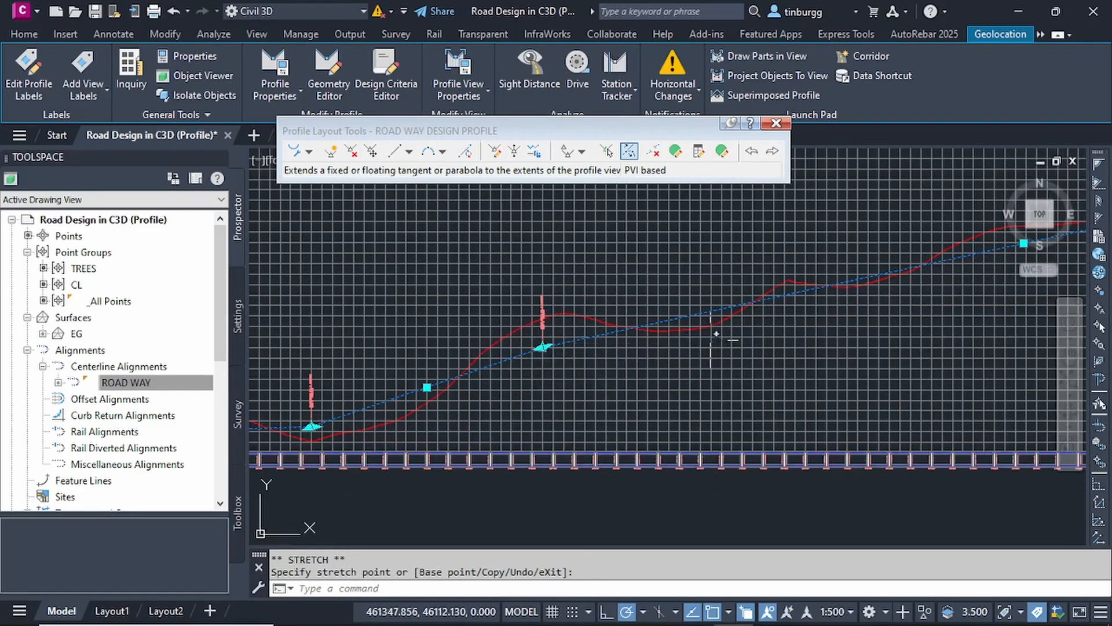
pyautogui.moveTo(716, 334); pyautogui.dragTo(536, 339, button='middle')
pyautogui.scroll(-2, 607, 343)
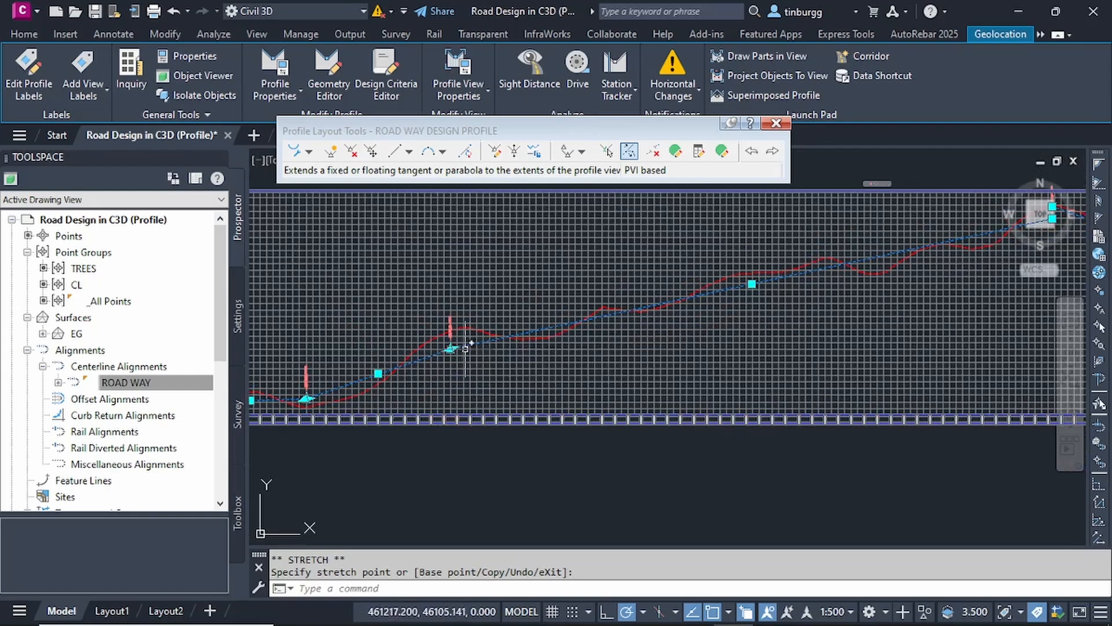
pyautogui.scroll(3, 463, 348)
pyautogui.scroll(-2, 529, 355)
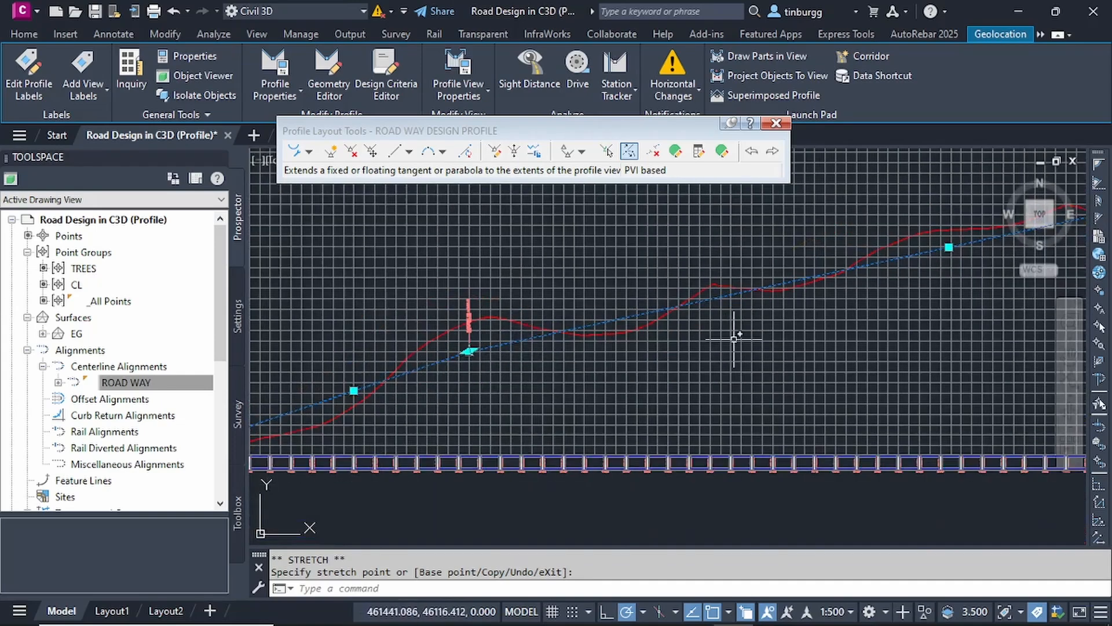
pyautogui.moveTo(734, 339); pyautogui.dragTo(786, 350, button='middle')
pyautogui.scroll(3, 540, 359)
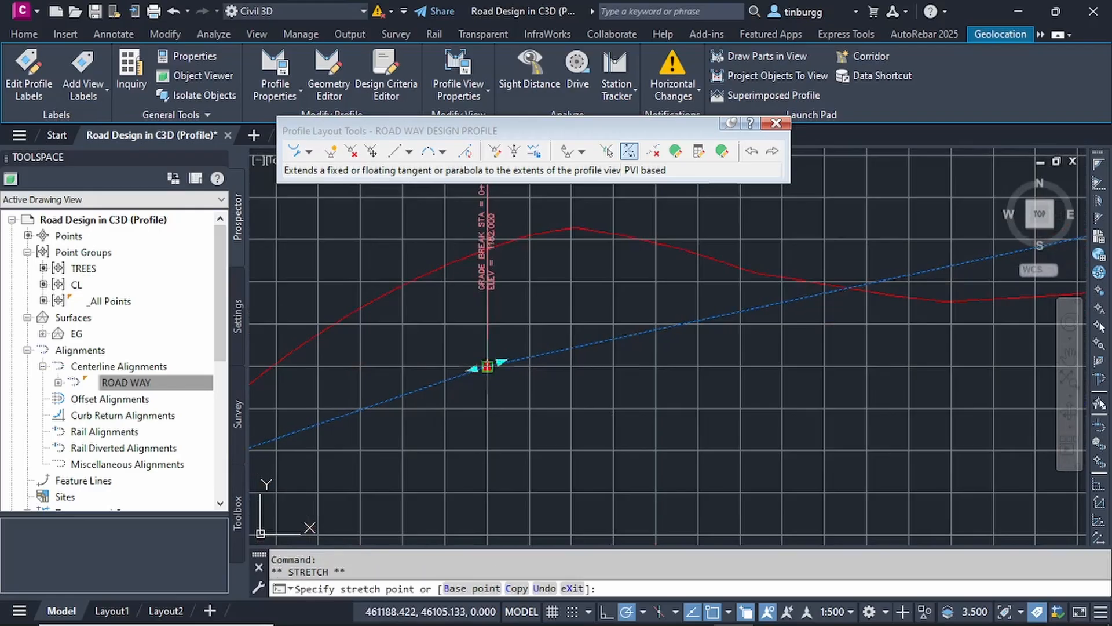
pyautogui.click(487, 366)
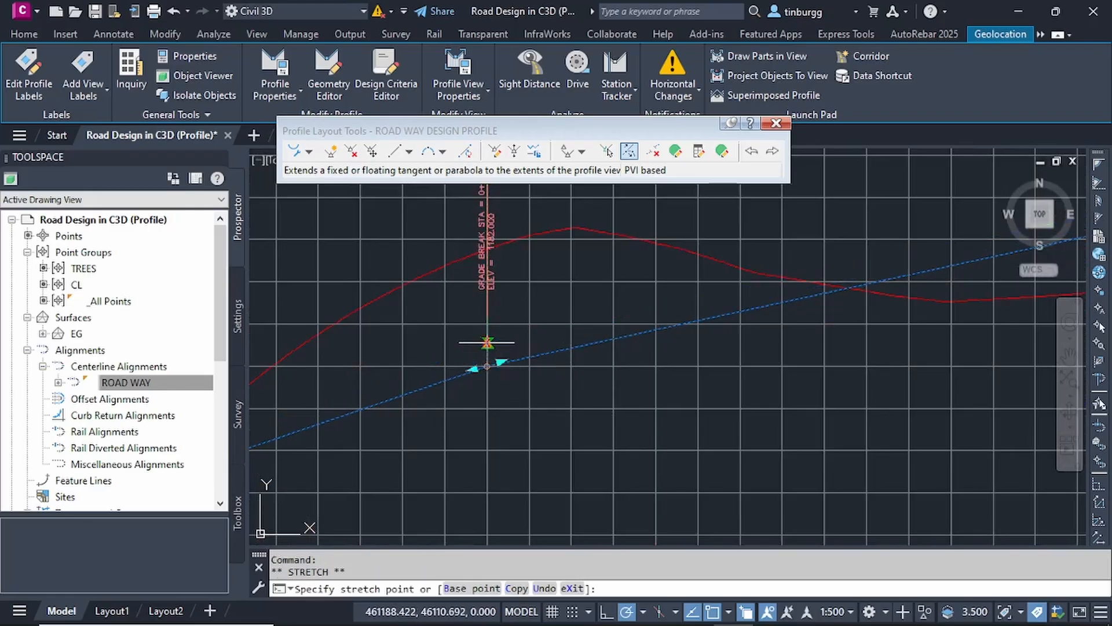
pyautogui.click(496, 341)
pyautogui.scroll(-3, 505, 344)
pyautogui.scroll(-2, 601, 344)
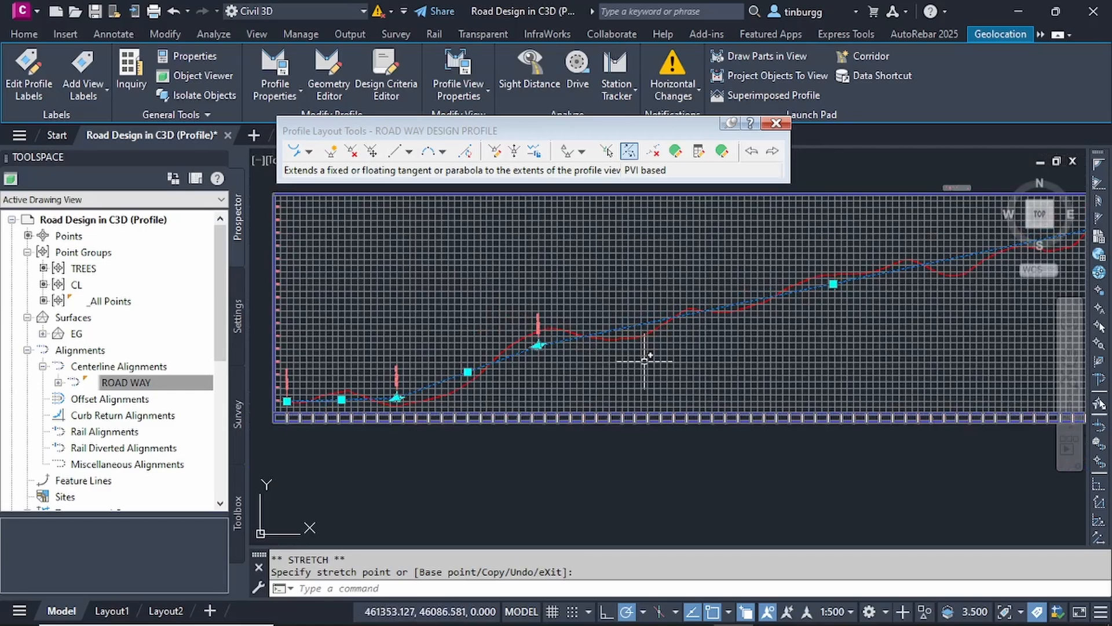
# Step: Stretch the descending tangent's start point down along its own line, to about station 1+334.7 near the peak of the profile
pyautogui.moveTo(765, 359); pyautogui.dragTo(583, 359, button='middle')
pyautogui.moveTo(901, 262); pyautogui.dragTo(721, 341, button='middle')
pyautogui.moveTo(770, 302); pyautogui.dragTo(628, 402, button='middle')
pyautogui.scroll(6, 704, 336)
pyautogui.scroll(2, 704, 337)
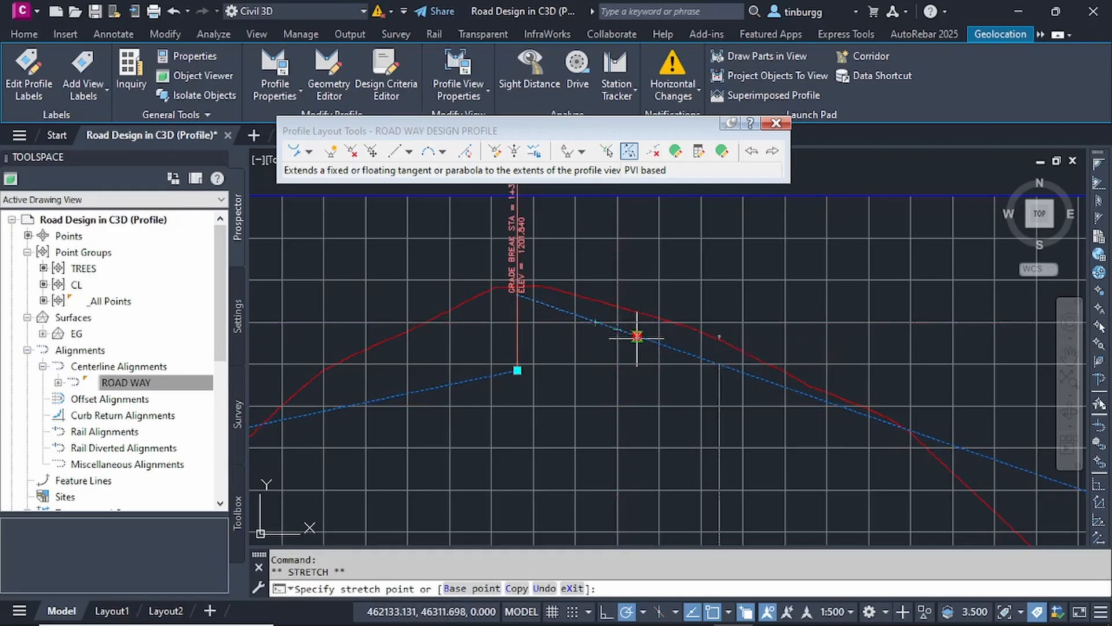
pyautogui.click(636, 336)
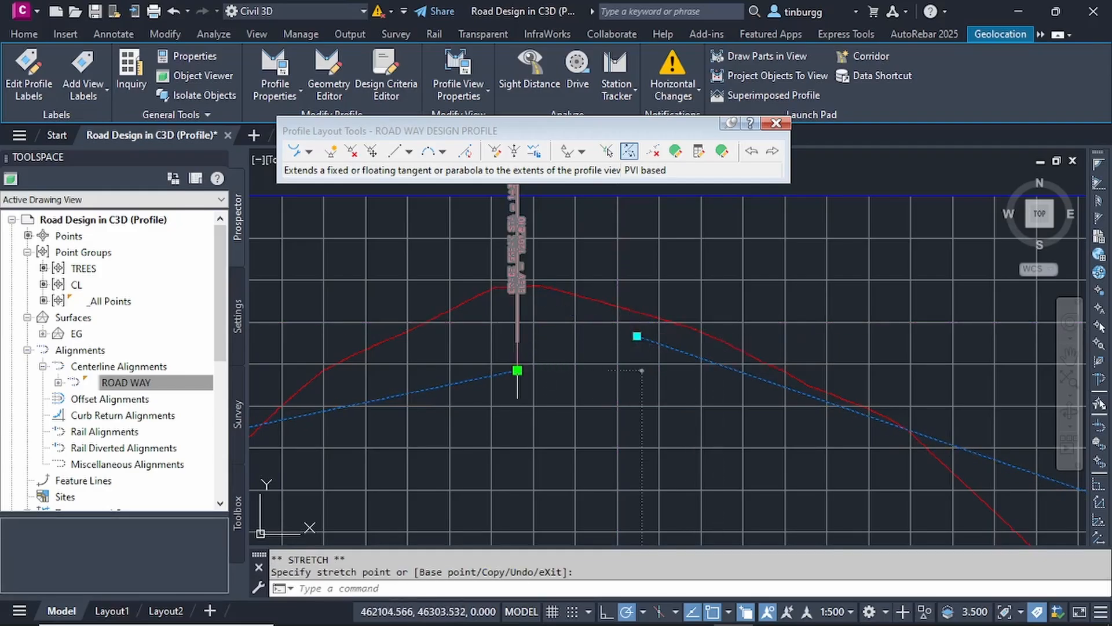
# Step: Stretch the ascending tangent's end point onto the descending tangent's start point to close the gap at the peak
pyautogui.click(517, 369)
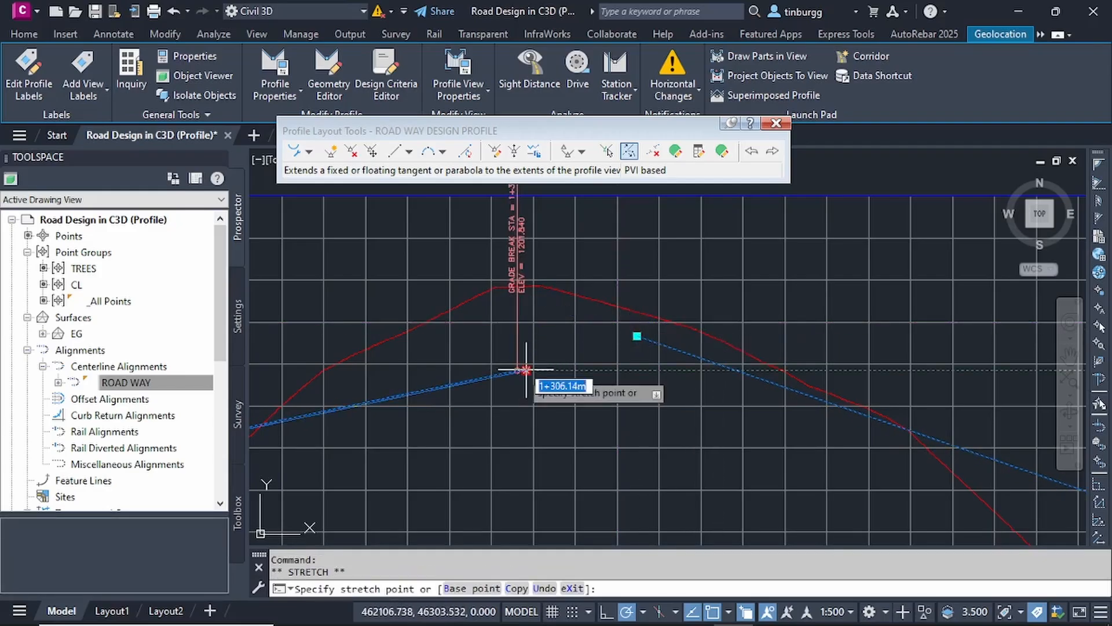
pyautogui.click(638, 335)
pyautogui.scroll(-5, 641, 339)
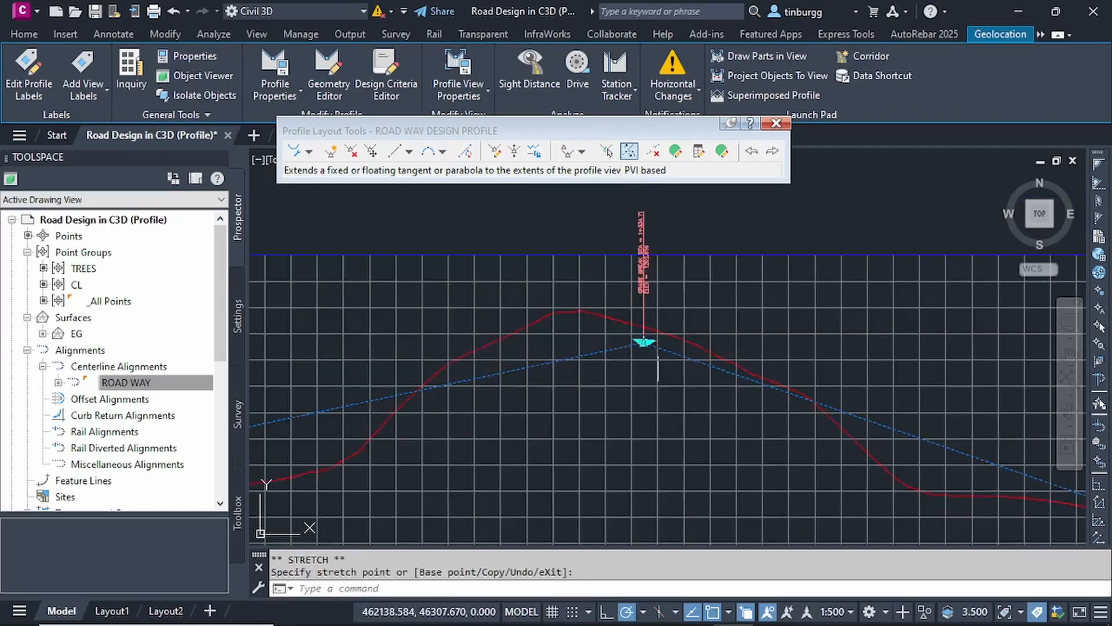
pyautogui.scroll(5, 562, 368)
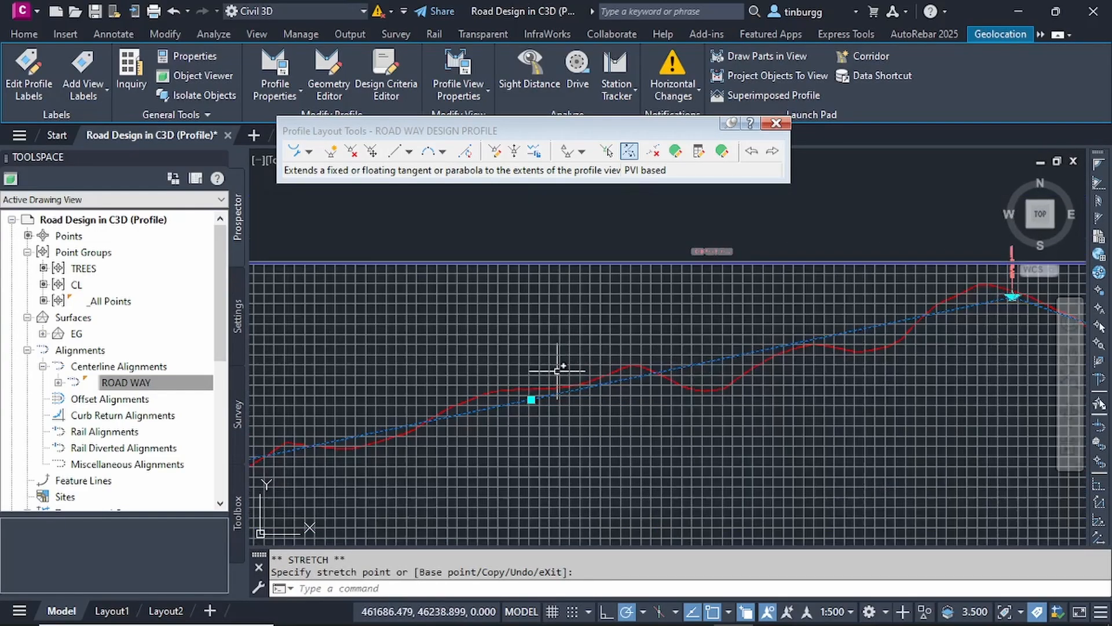
# Step: Stretch the descending tangent's lower end point onto the final tangent, at about station 1+908.8 and elevation 1182.8 m
pyautogui.moveTo(614, 403); pyautogui.dragTo(568, 331, button='middle')
pyautogui.scroll(6, 599, 371)
pyautogui.scroll(3, 537, 335)
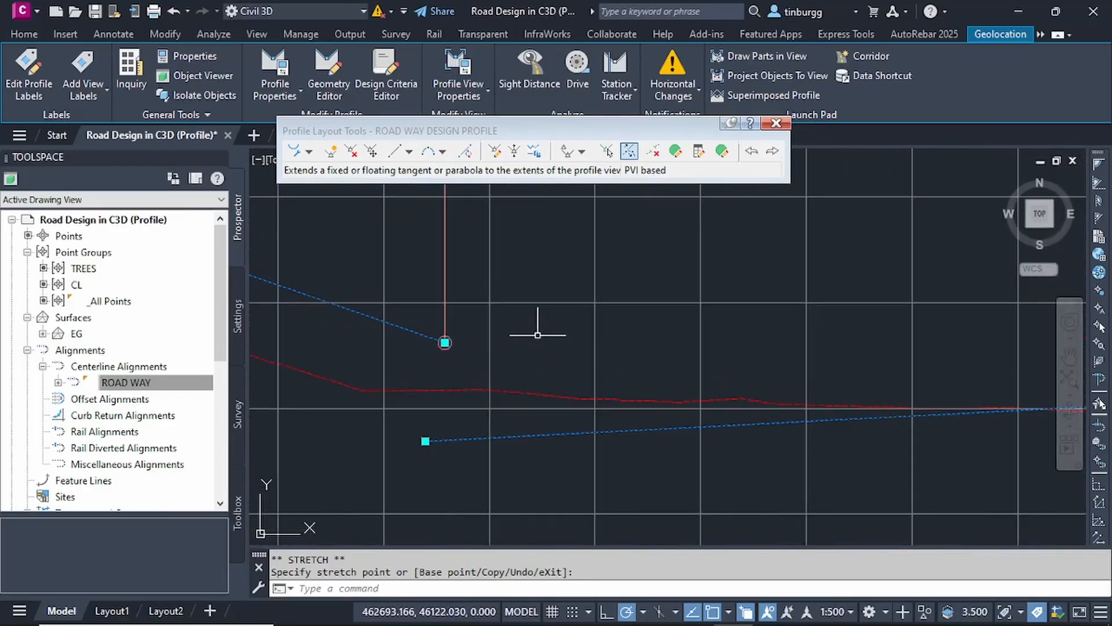
pyautogui.click(445, 342)
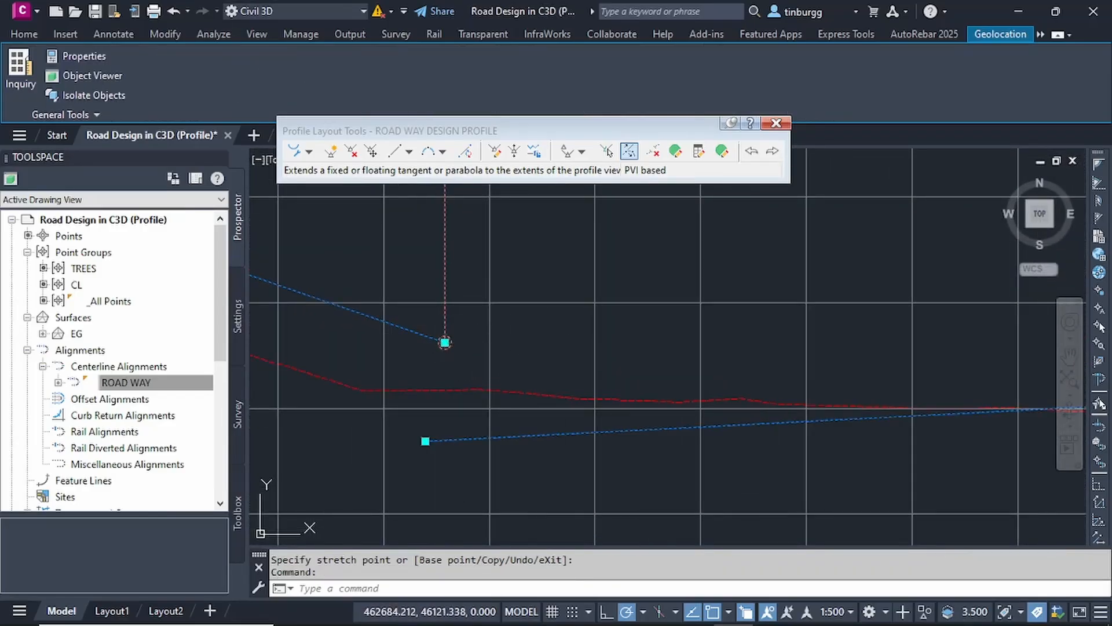
pyautogui.click(445, 343)
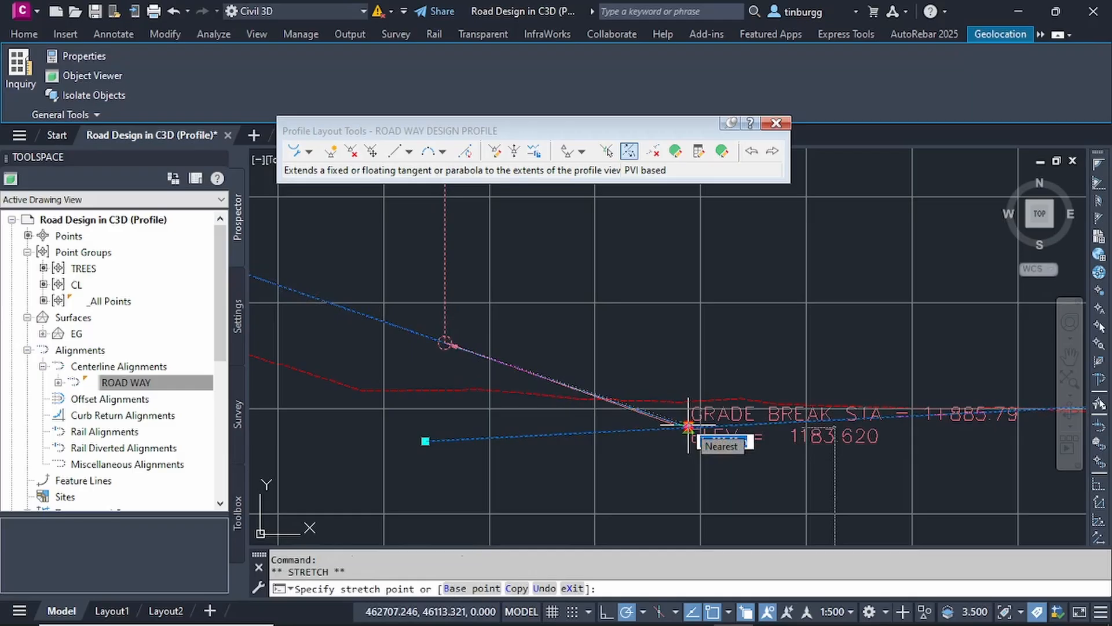
pyautogui.click(688, 426)
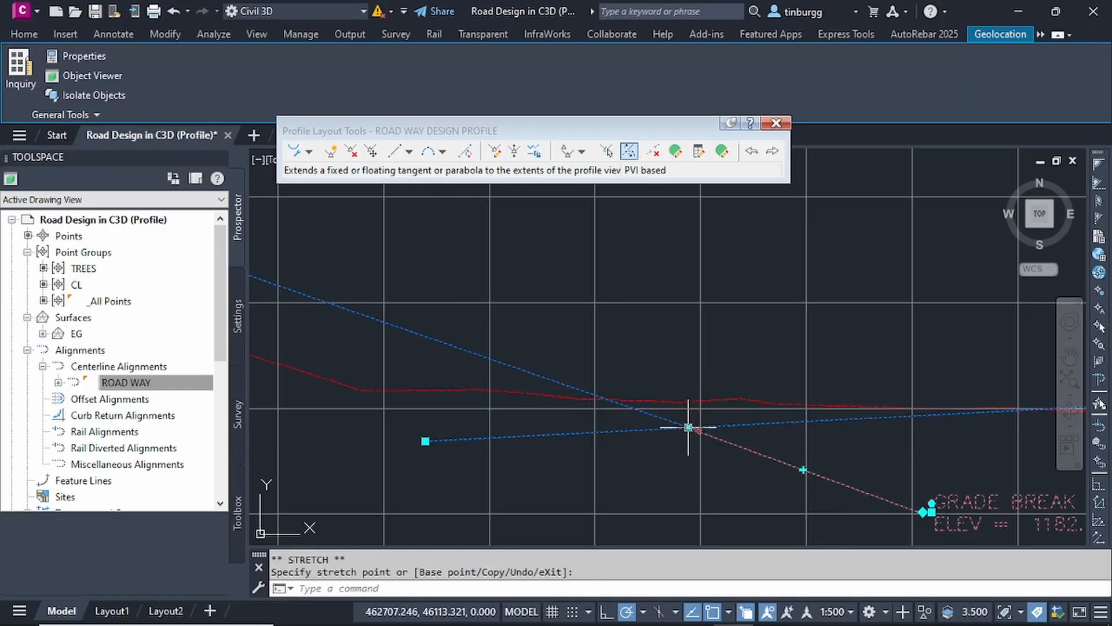
# Step: Stretch the final tangent's start point forward onto the descending tangent's lower end, joining both at the profile's low point
pyautogui.scroll(-2, 688, 426)
pyautogui.moveTo(688, 426); pyautogui.dragTo(717, 386, button='middle')
pyautogui.click(553, 394)
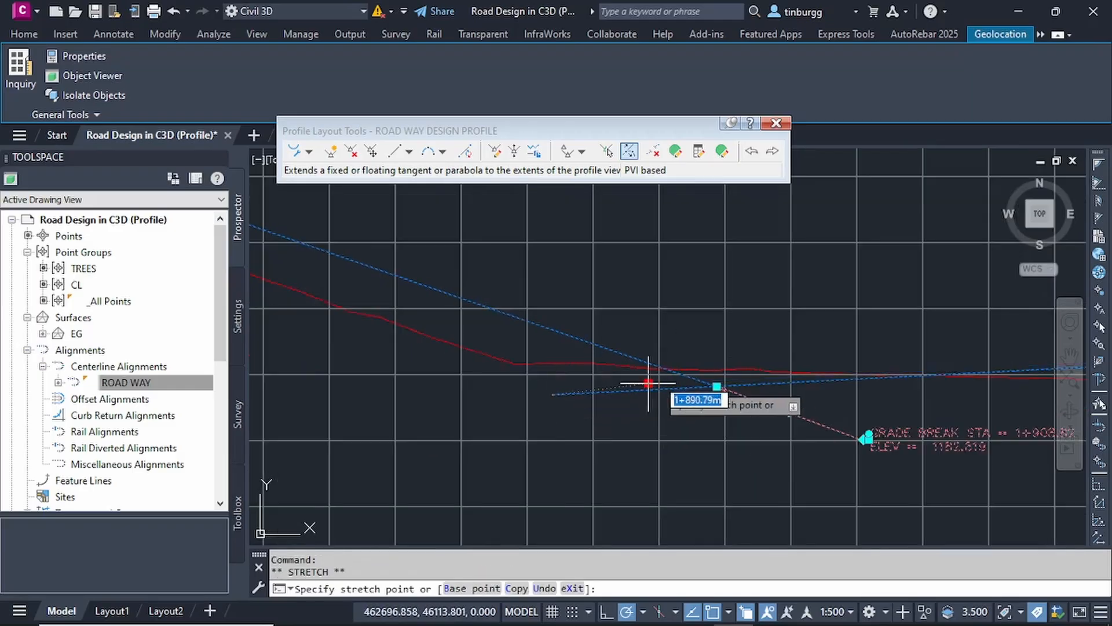
pyautogui.click(717, 387)
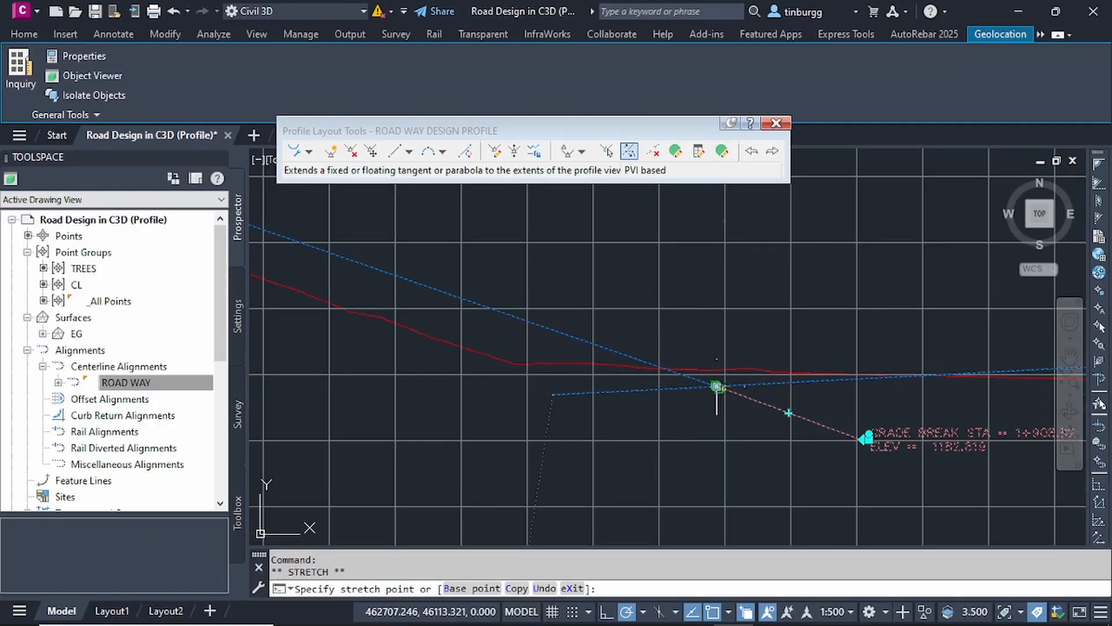
pyautogui.scroll(-2, 778, 348)
pyautogui.scroll(-2, 778, 348)
pyautogui.moveTo(826, 345); pyautogui.dragTo(690, 375, button='middle')
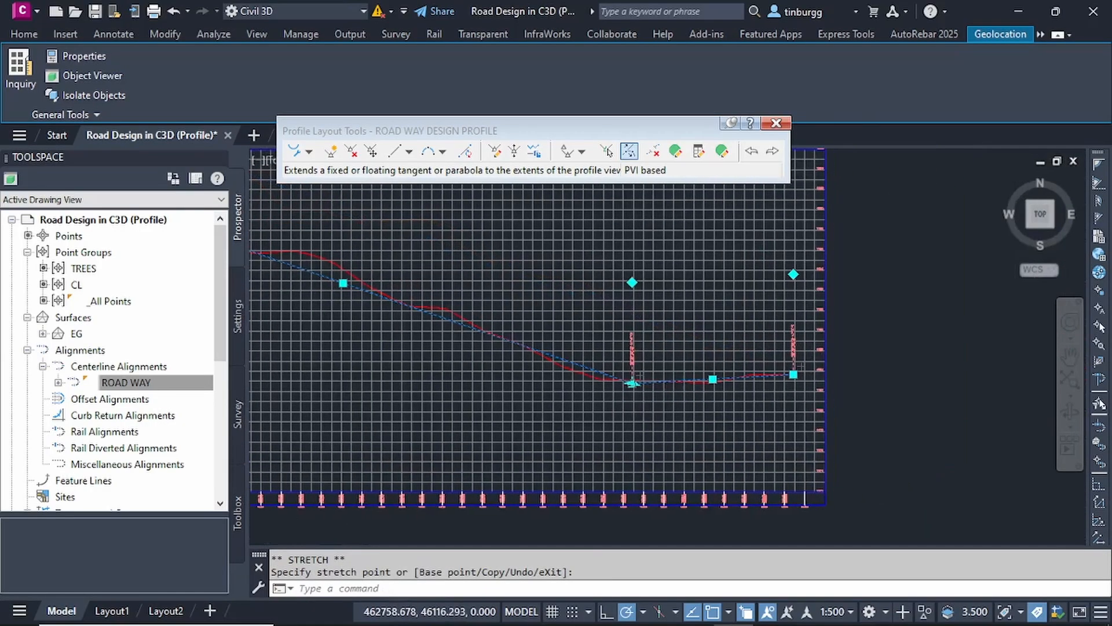
pyautogui.scroll(2, 728, 372)
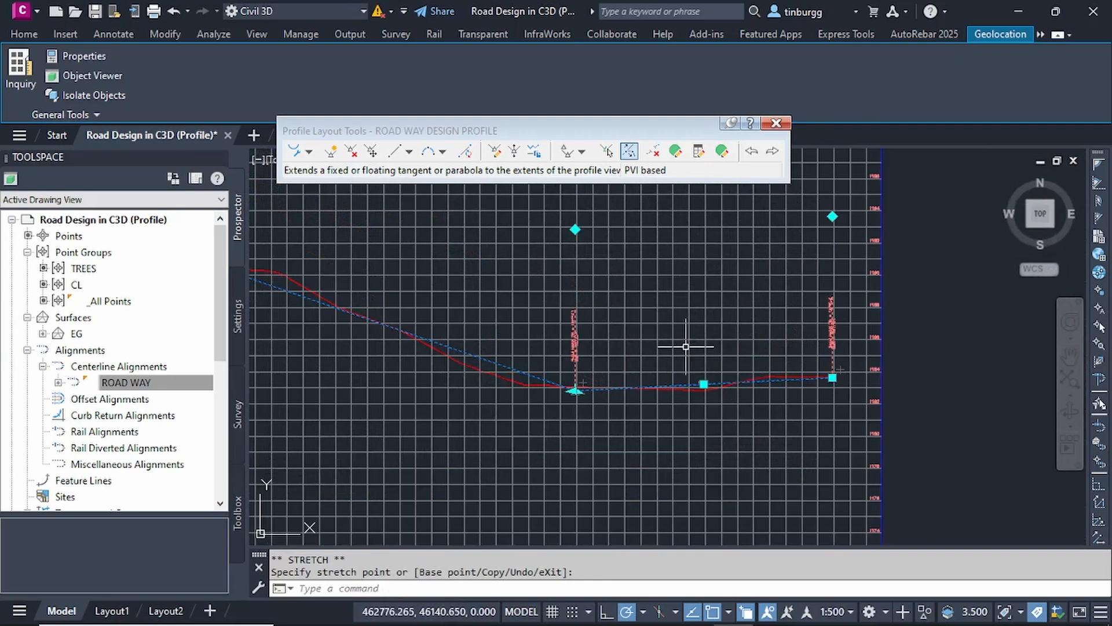
# Step: Examine the joined tangents along the whole profile, from the final low point back over the peak to the start
pyautogui.scroll(-3, 689, 359)
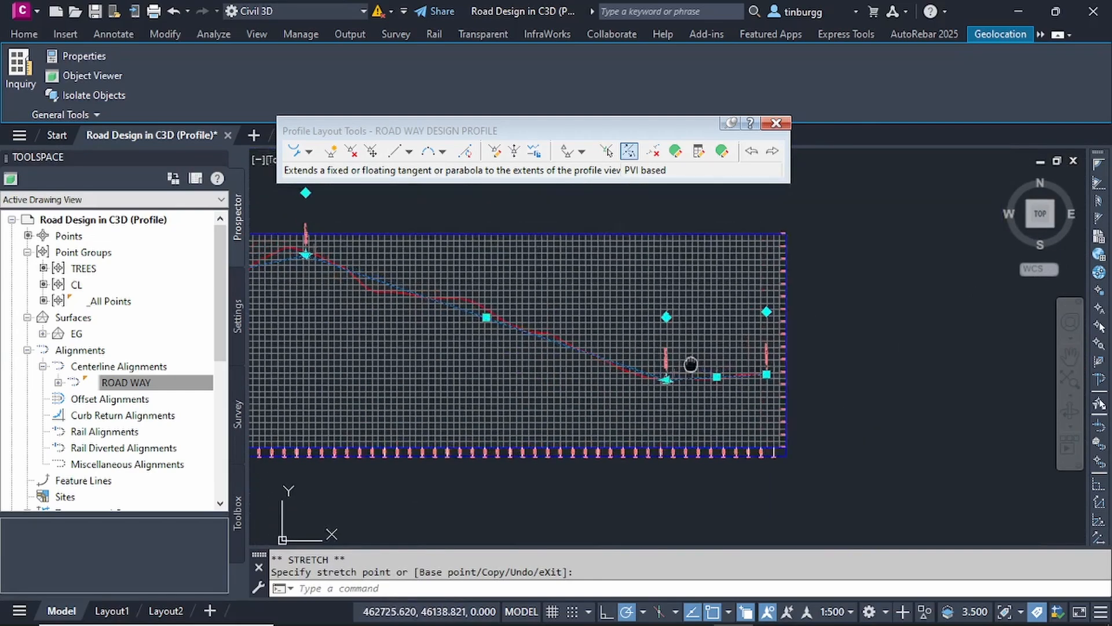
pyautogui.scroll(1, 666, 367)
pyautogui.moveTo(625, 347); pyautogui.dragTo(777, 355, button='middle')
pyautogui.moveTo(569, 319); pyautogui.dragTo(738, 345, button='middle')
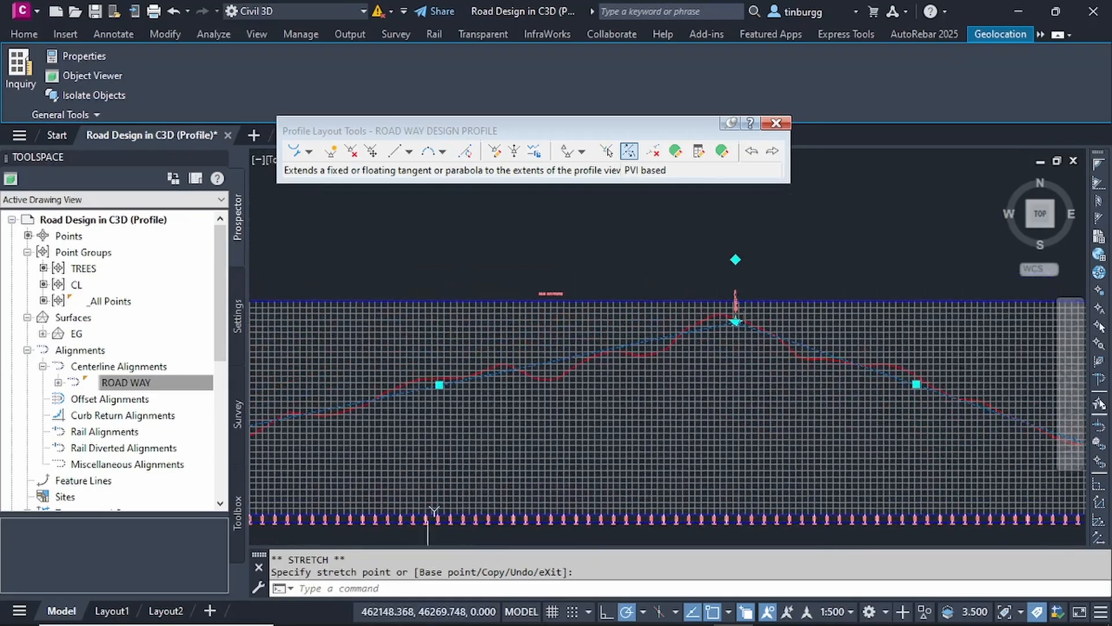
pyautogui.moveTo(671, 351); pyautogui.dragTo(831, 313, button='middle')
pyautogui.moveTo(620, 363)
pyautogui.mouseDown(button='middle')
pyautogui.moveTo(786, 320)
pyautogui.moveTo(730, 311)
pyautogui.moveTo(754, 301)
pyautogui.mouseUp(button='middle')
pyautogui.moveTo(592, 329); pyautogui.dragTo(637, 318, button='middle')
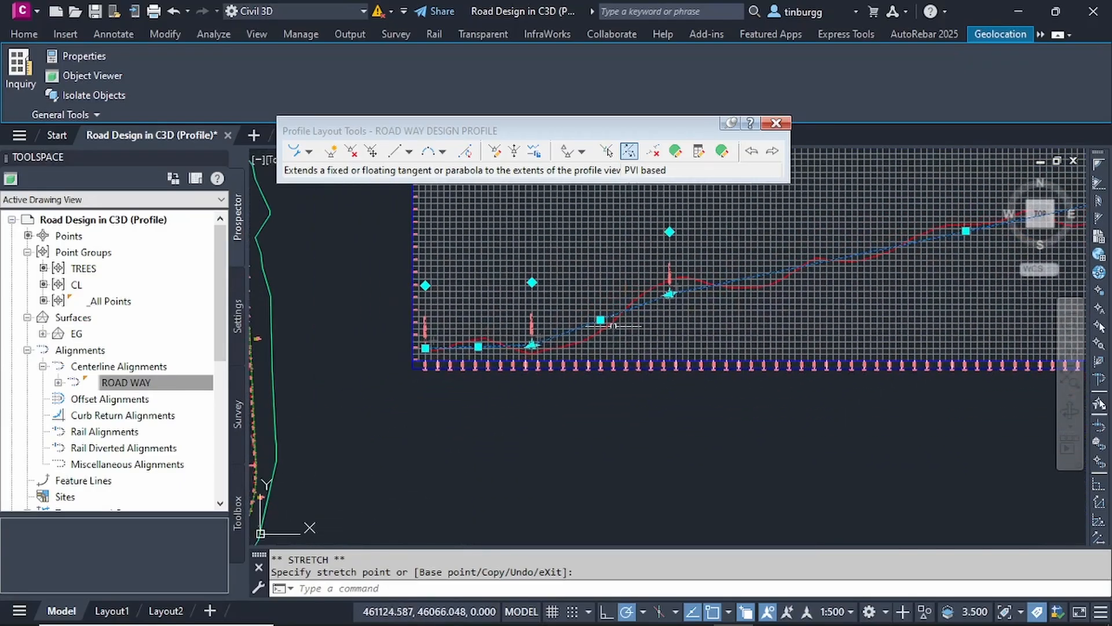
pyautogui.scroll(3, 517, 341)
pyautogui.scroll(-5, 534, 328)
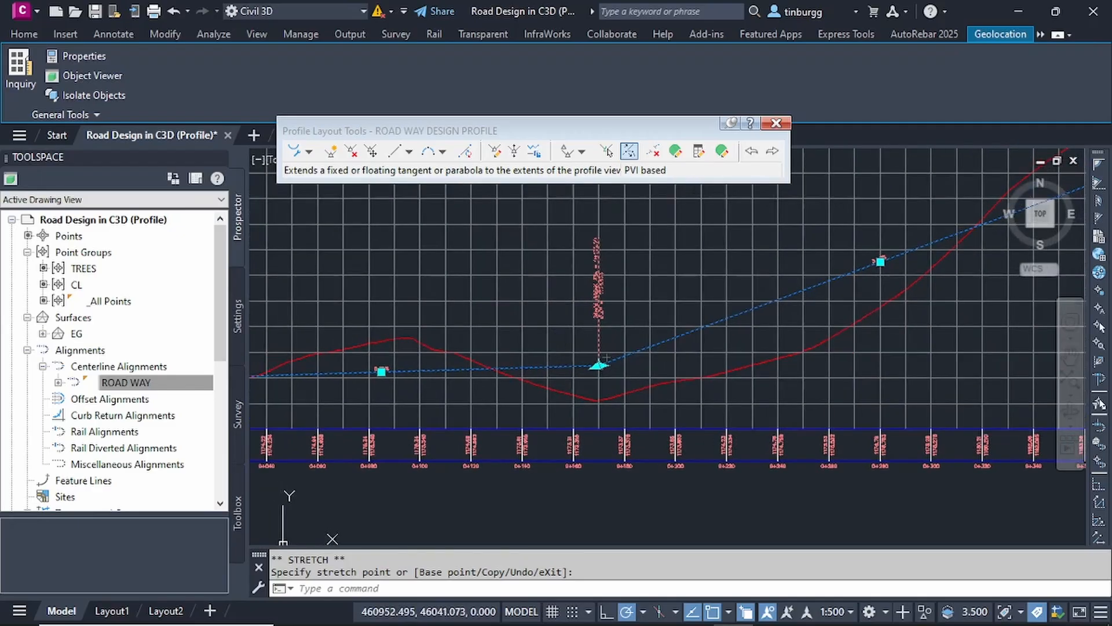
# Step: Stretch the peak PVI back to about station 1+326.3 and elevation 1202.5 m
pyautogui.scroll(6, 713, 337)
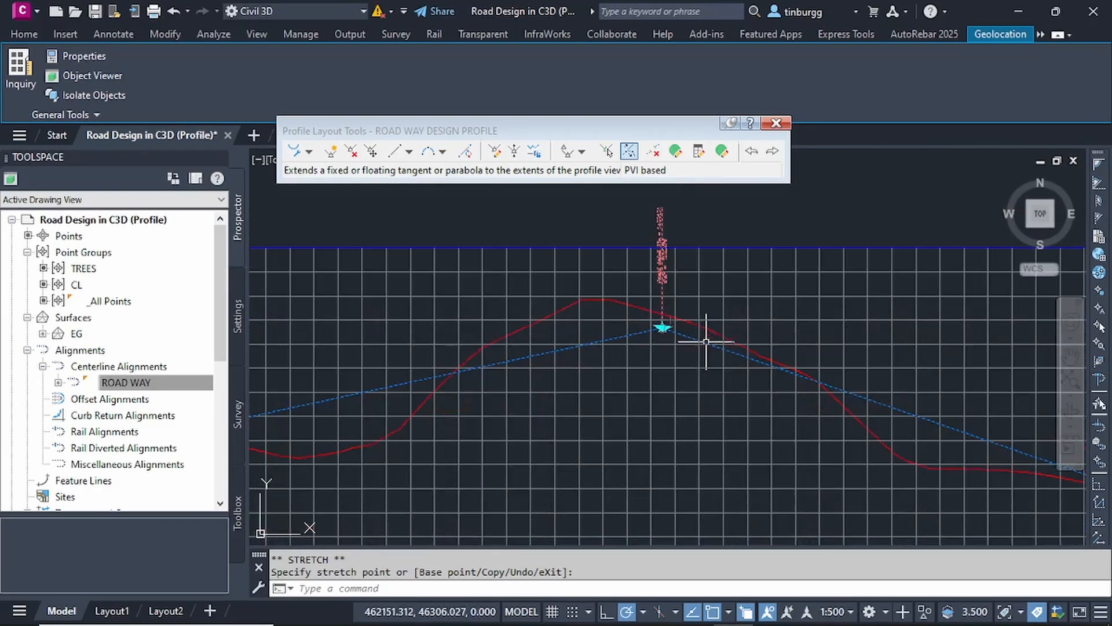
pyautogui.scroll(6, 647, 336)
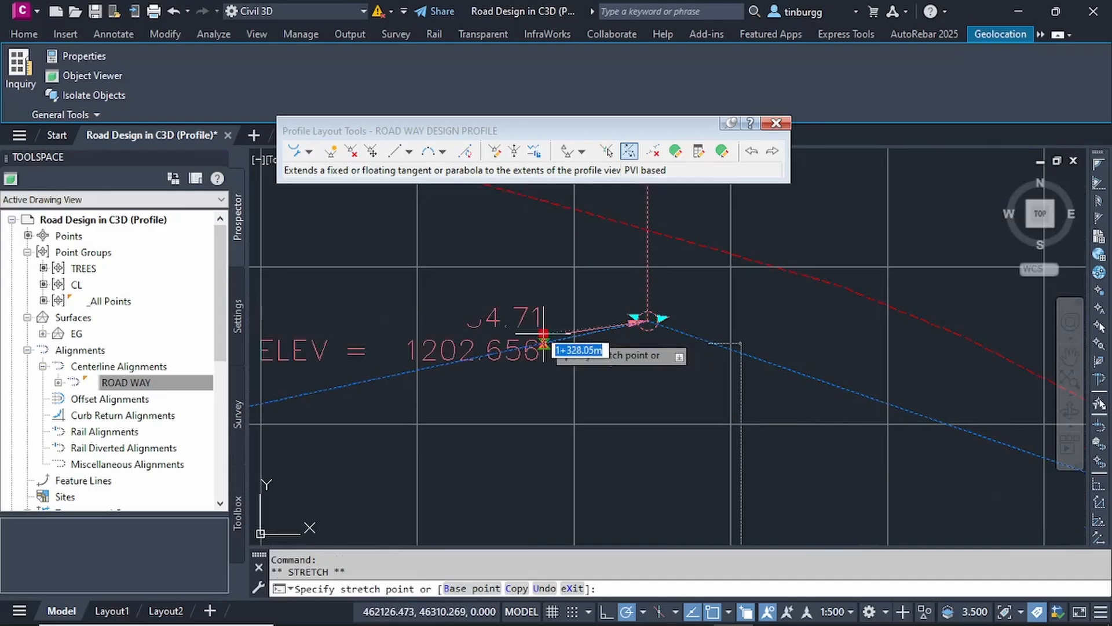
pyautogui.scroll(-4, 545, 333)
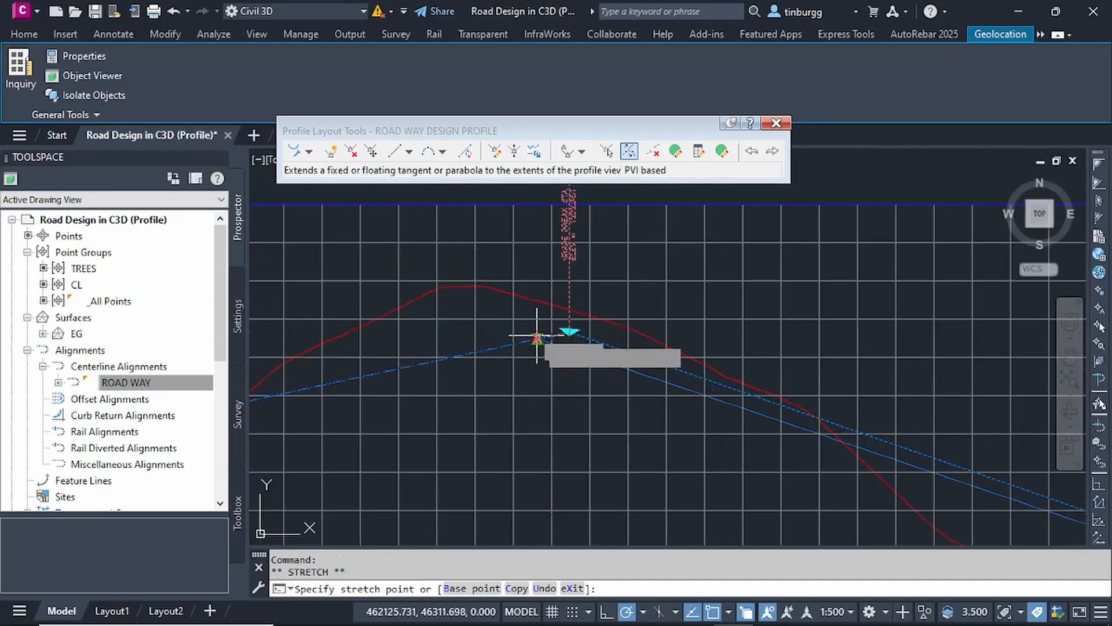
pyautogui.click(537, 339)
pyautogui.scroll(-6, 576, 347)
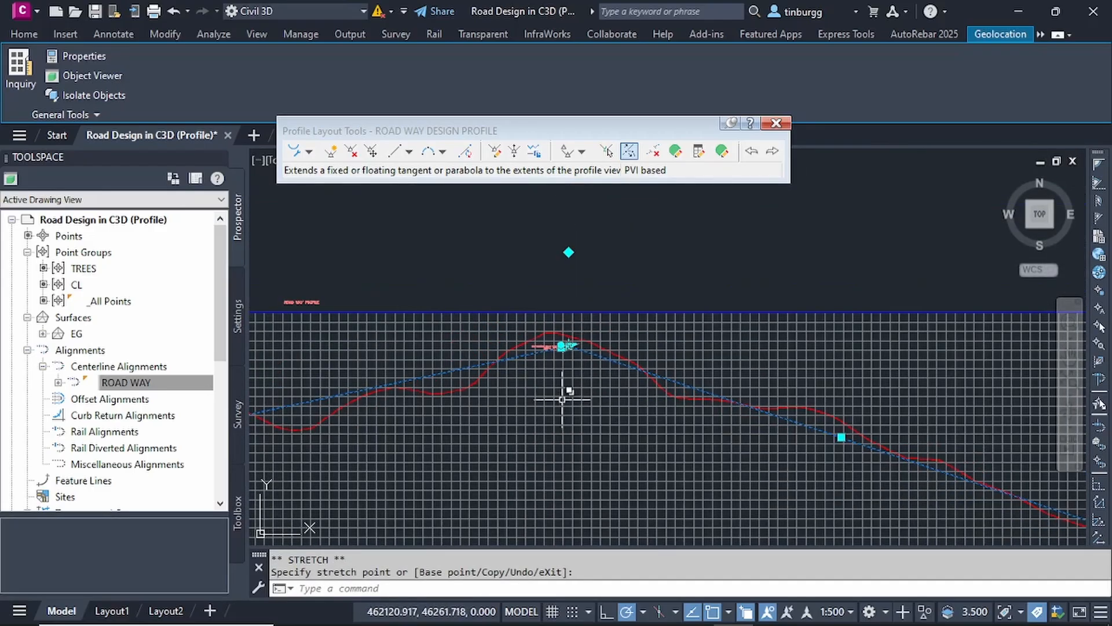
# Step: Stretch the peak PVI back to about station 1+317.8 and elevation 1202.1 m, and deselect the profile
pyautogui.moveTo(571, 401); pyautogui.dragTo(674, 377, button='middle')
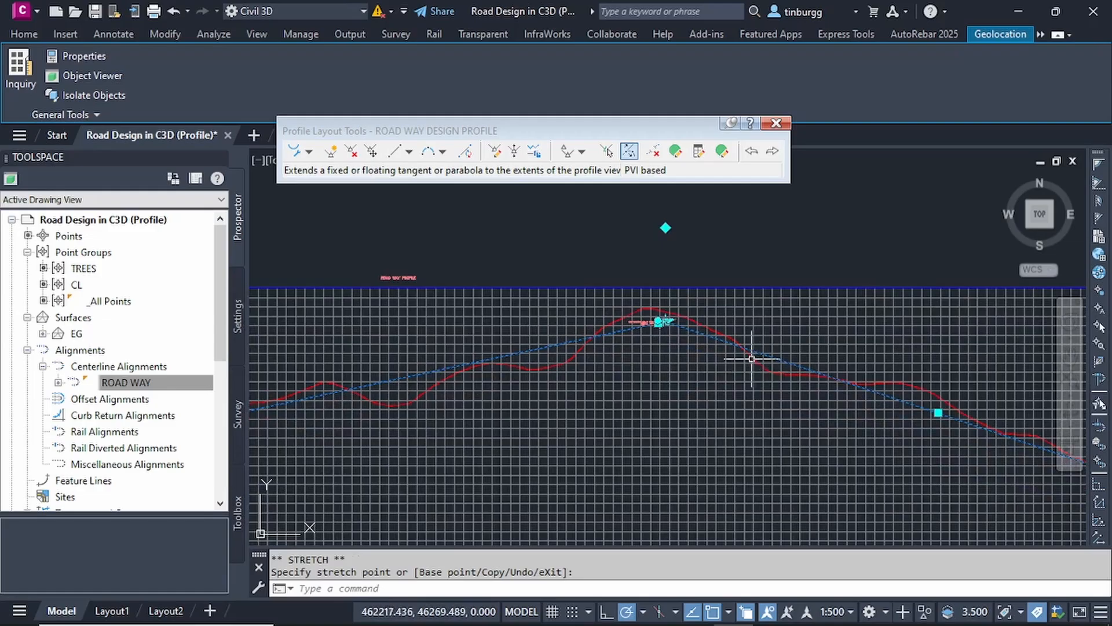
pyautogui.moveTo(608, 384); pyautogui.dragTo(767, 359, button='middle')
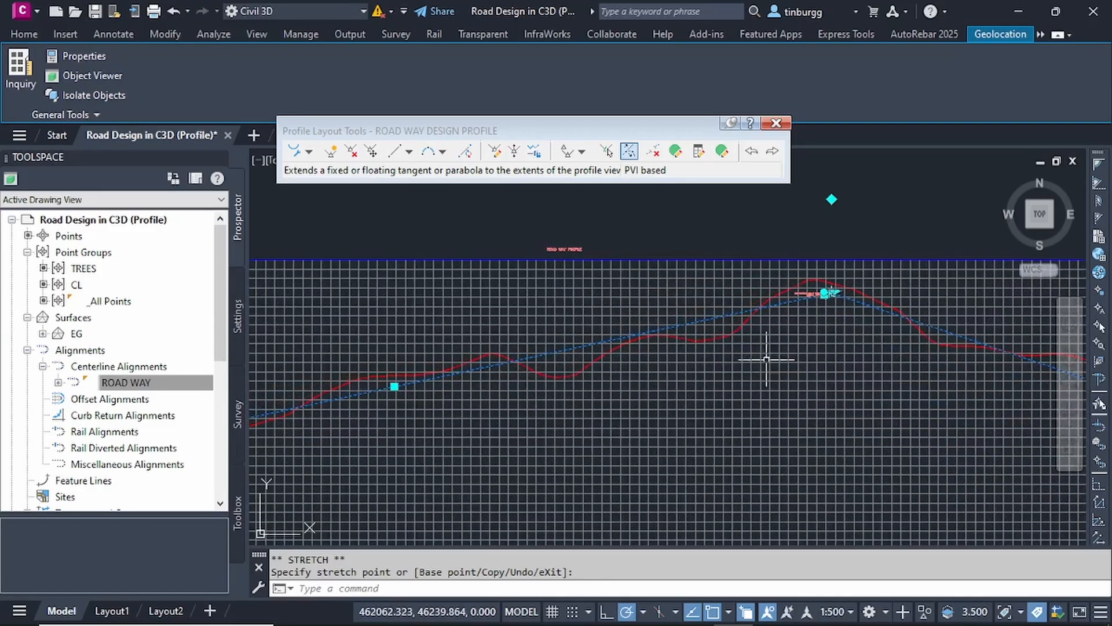
pyautogui.scroll(4, 830, 298)
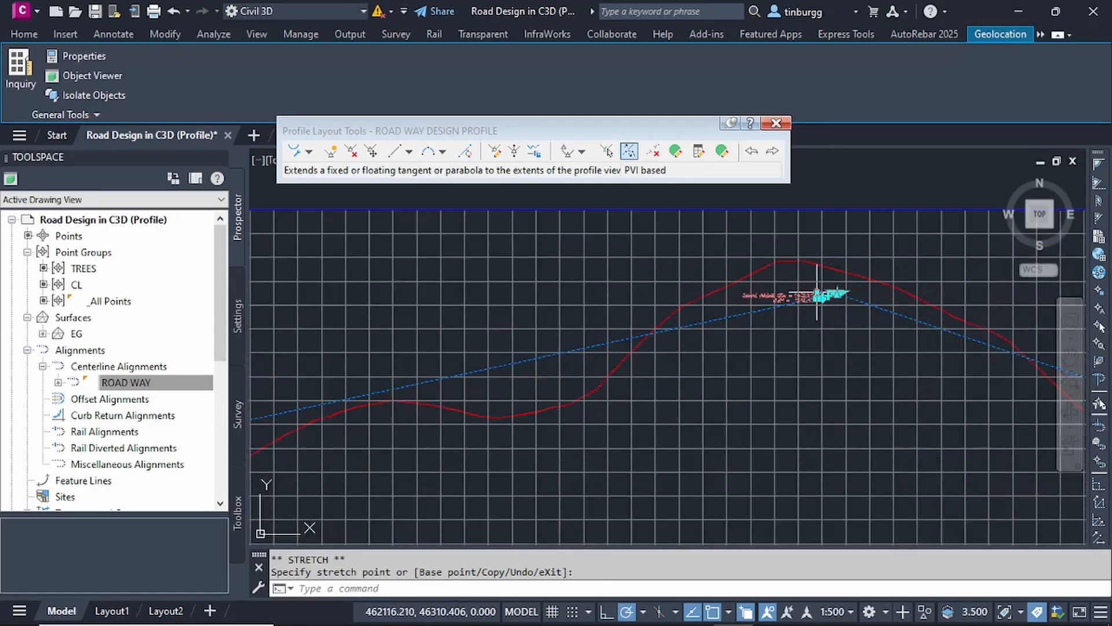
pyautogui.scroll(2, 820, 317)
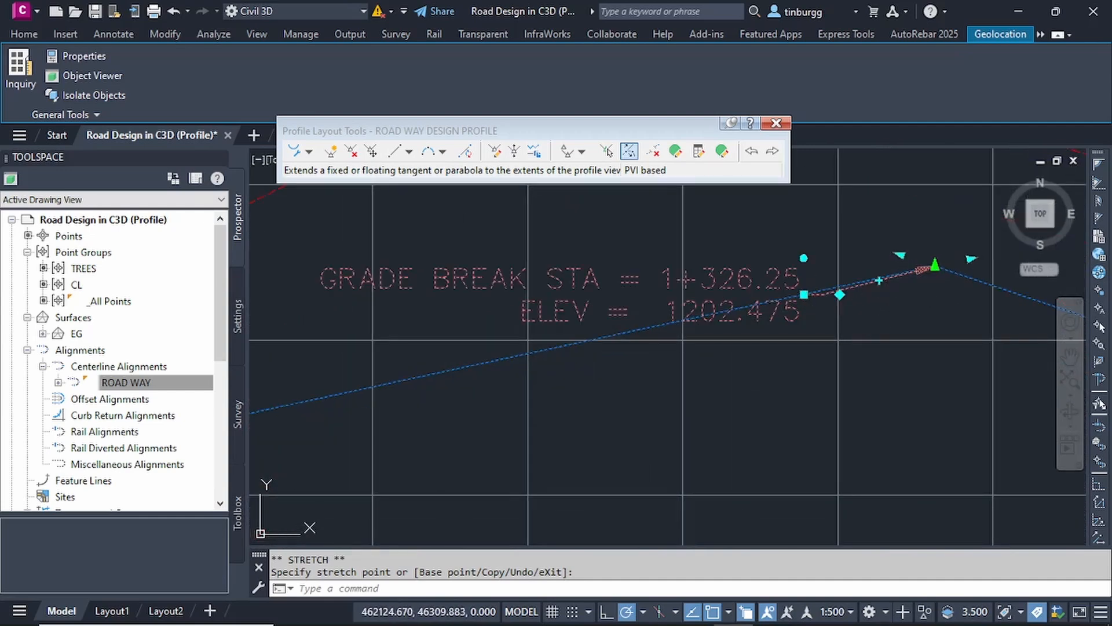
pyautogui.click(935, 265)
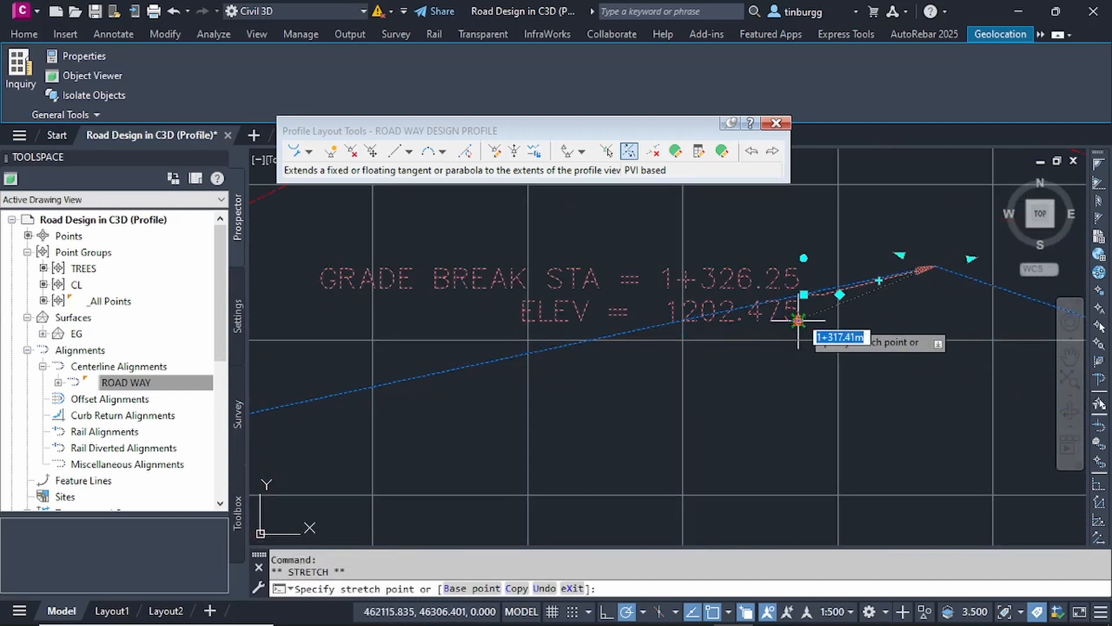
pyautogui.click(799, 319)
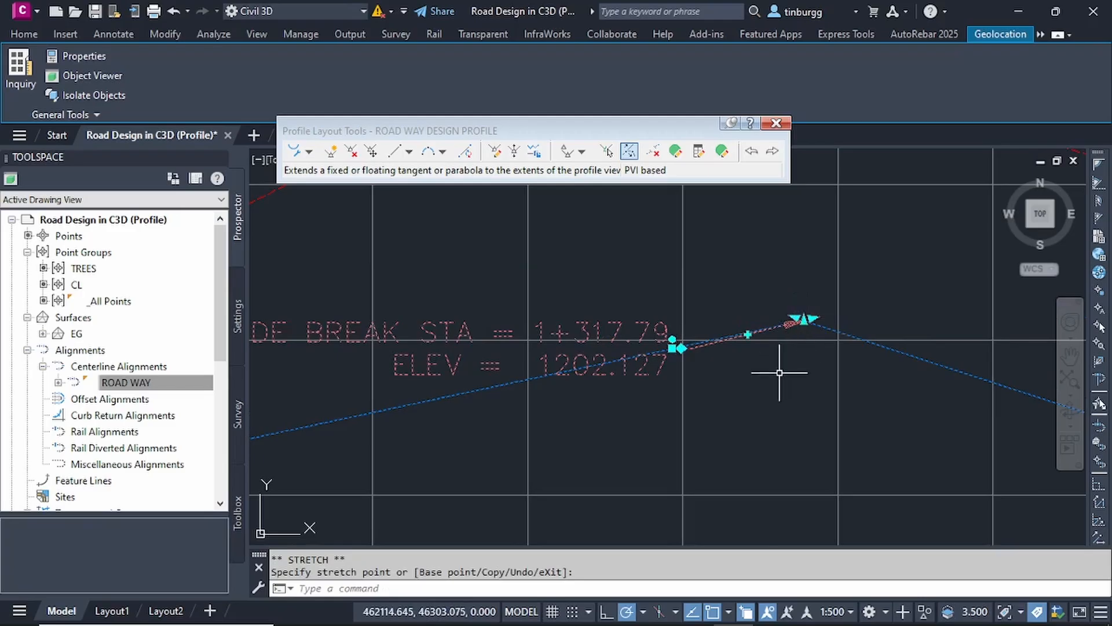
pyautogui.scroll(-5, 780, 372)
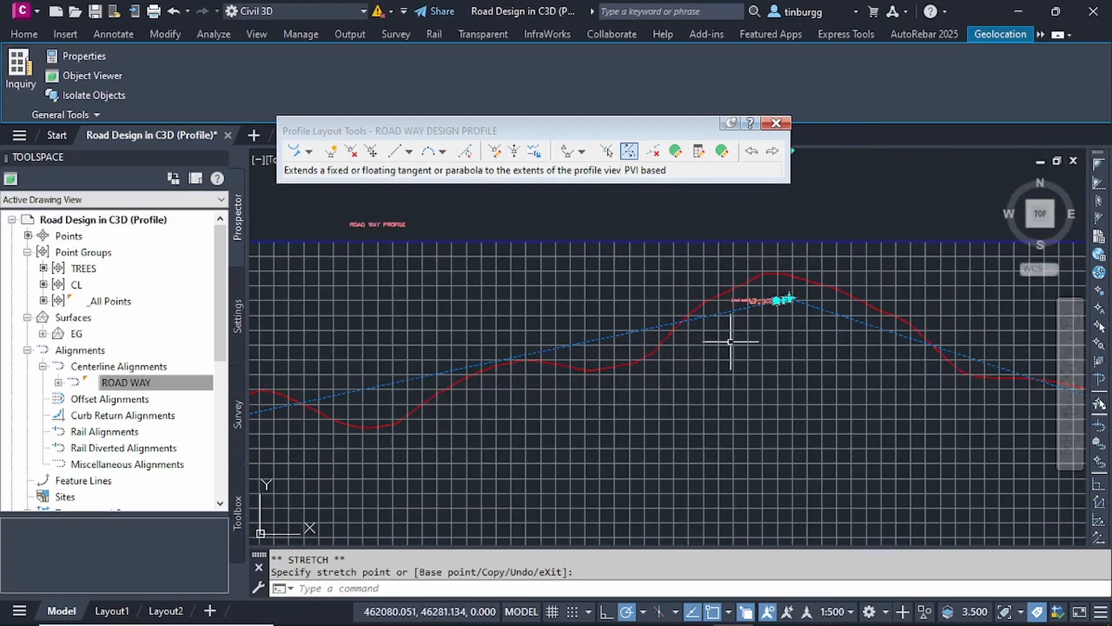
pyautogui.scroll(-2, 678, 377)
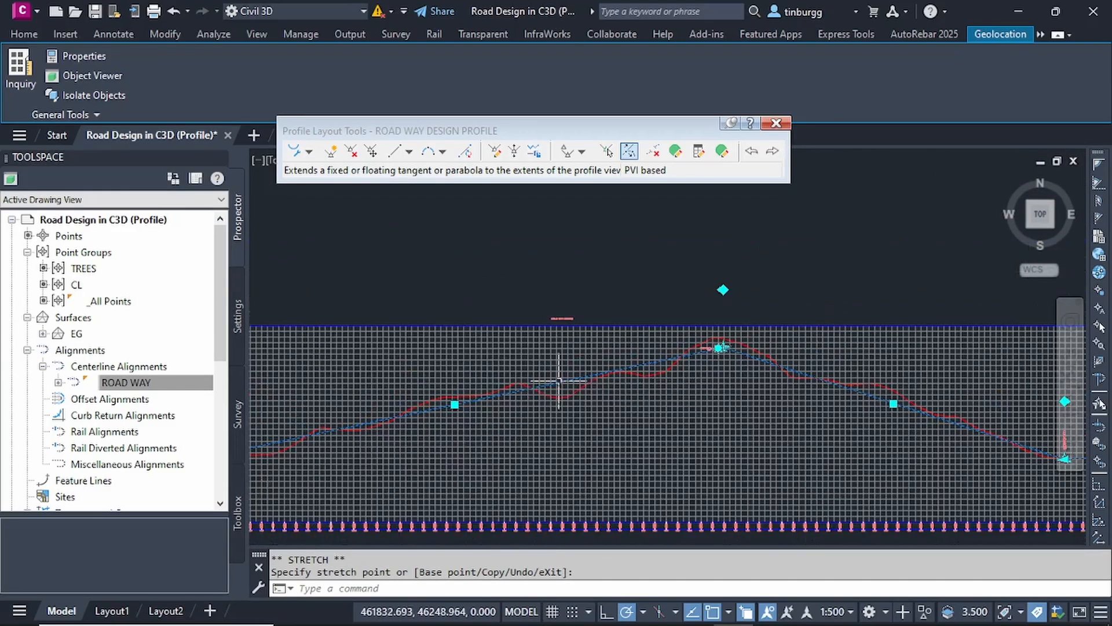
pyautogui.scroll(3, 559, 380)
pyautogui.scroll(-5, 612, 393)
pyautogui.moveTo(609, 409); pyautogui.dragTo(542, 350, button='middle')
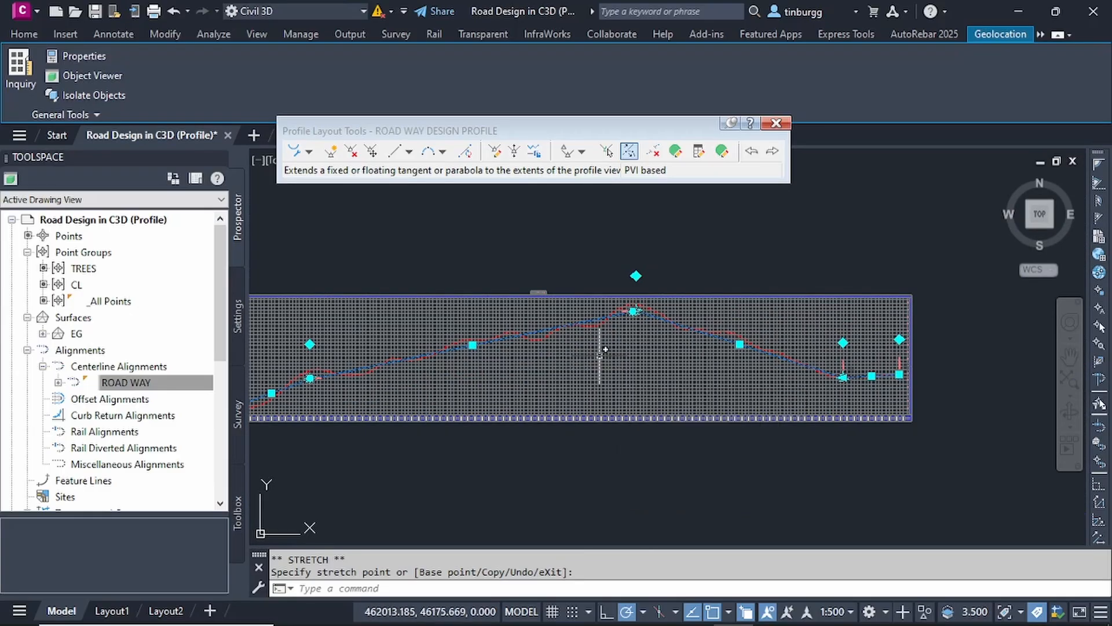
pyautogui.press('Escape')
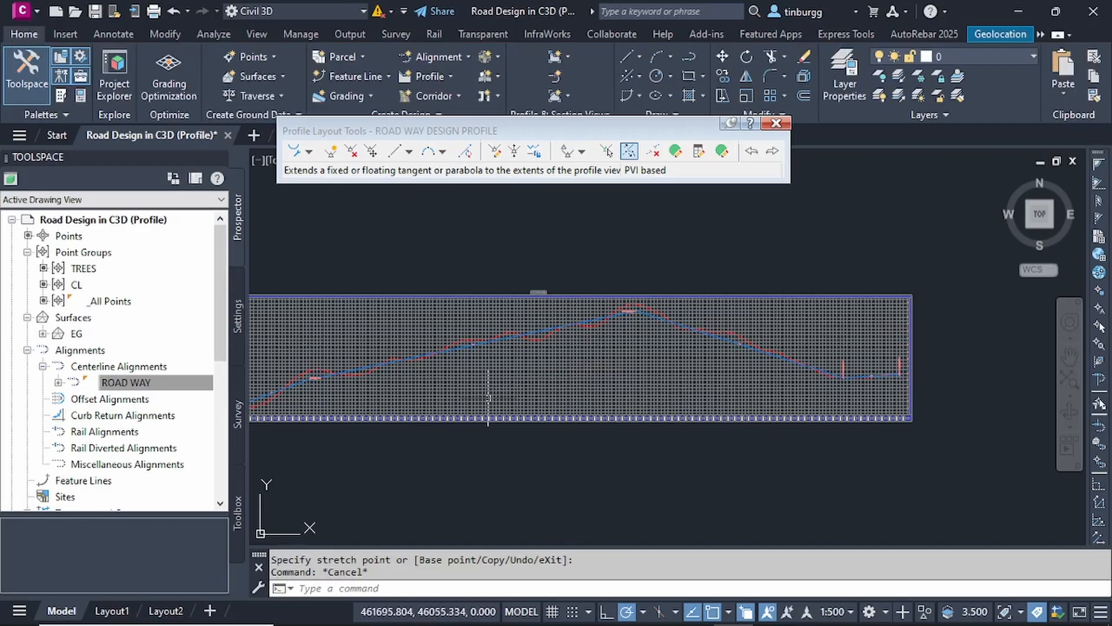
# Step: Add a 100 m long Free Vertical Curve (Parabola) between the first two tangents, at the grade break near station 0+170
pyautogui.moveTo(487, 398); pyautogui.dragTo(719, 339, button='middle')
pyautogui.moveTo(463, 339); pyautogui.dragTo(570, 340, button='middle')
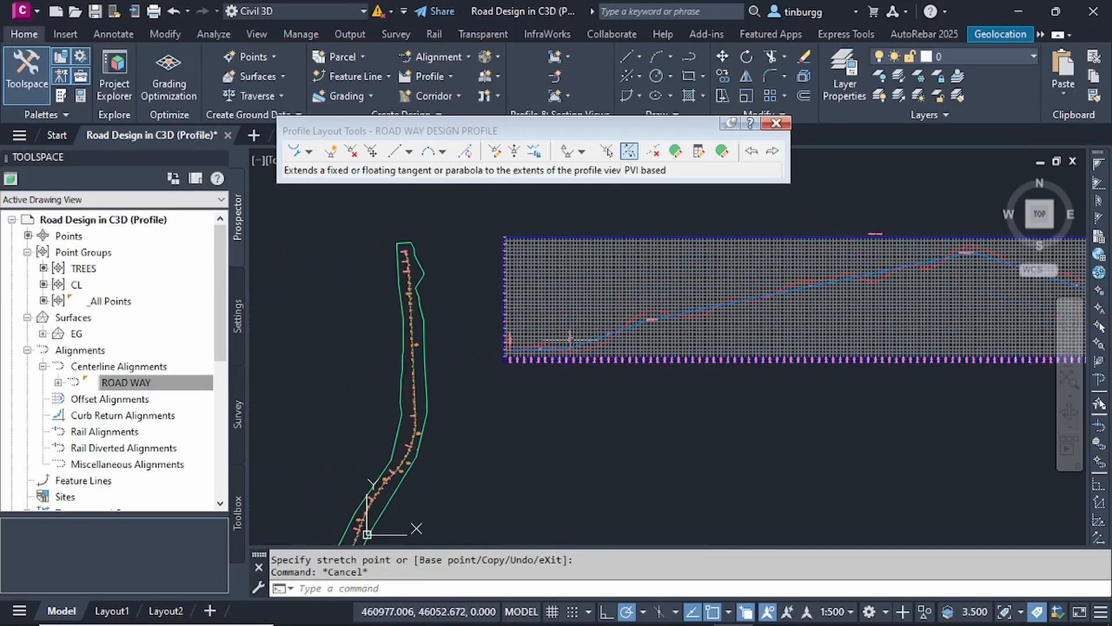
pyautogui.scroll(10, 570, 338)
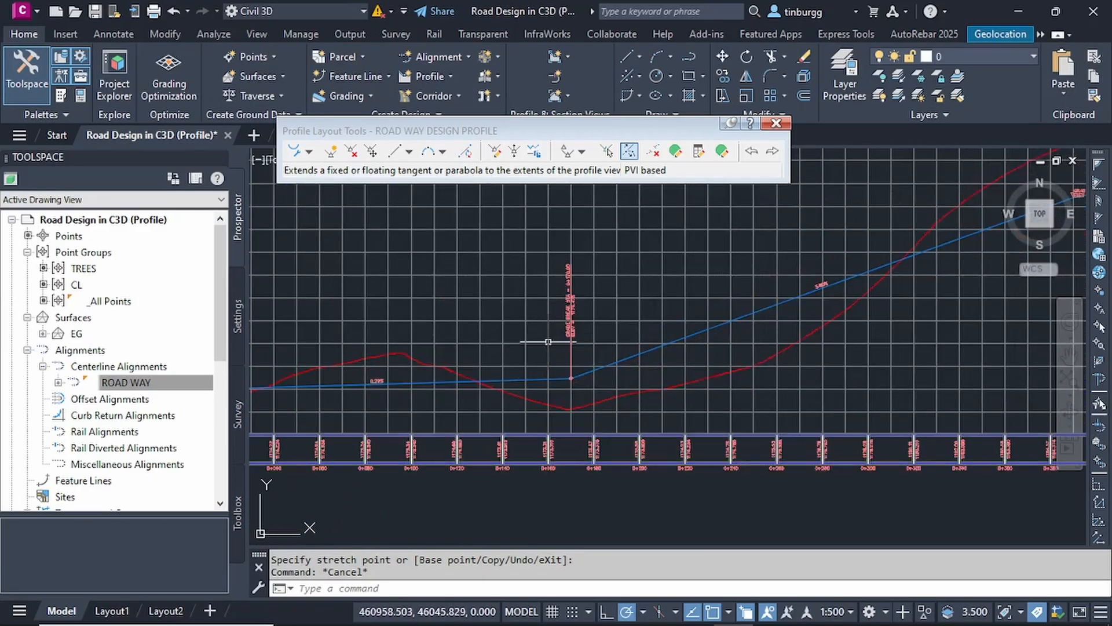
pyautogui.scroll(-2, 553, 327)
pyautogui.scroll(-2, 557, 333)
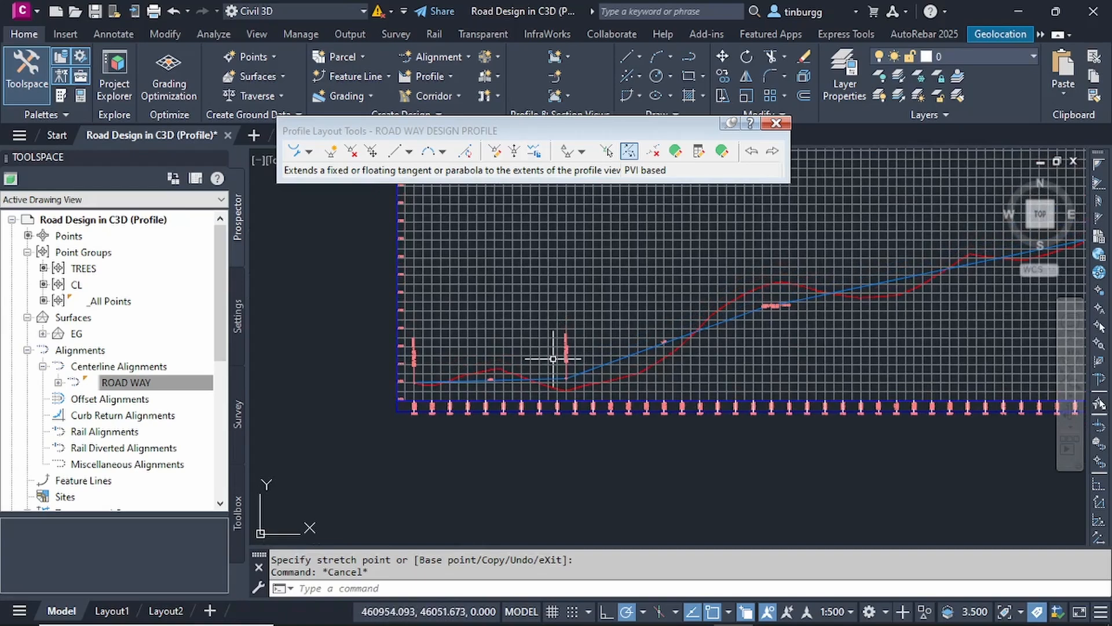
pyautogui.moveTo(553, 359); pyautogui.dragTo(520, 359, button='middle')
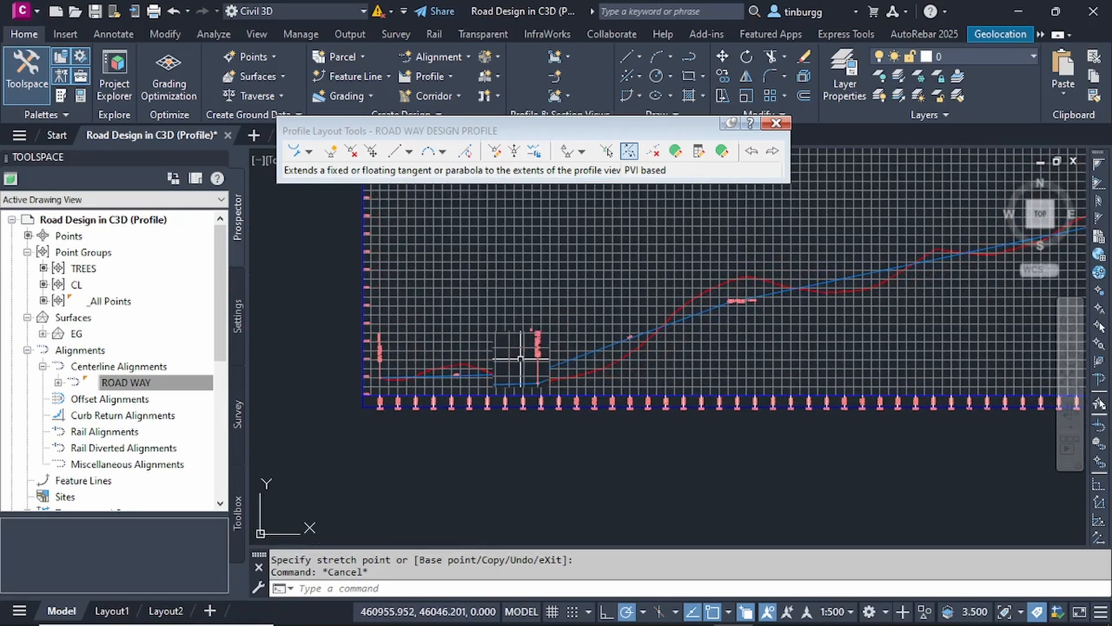
pyautogui.scroll(8, 524, 367)
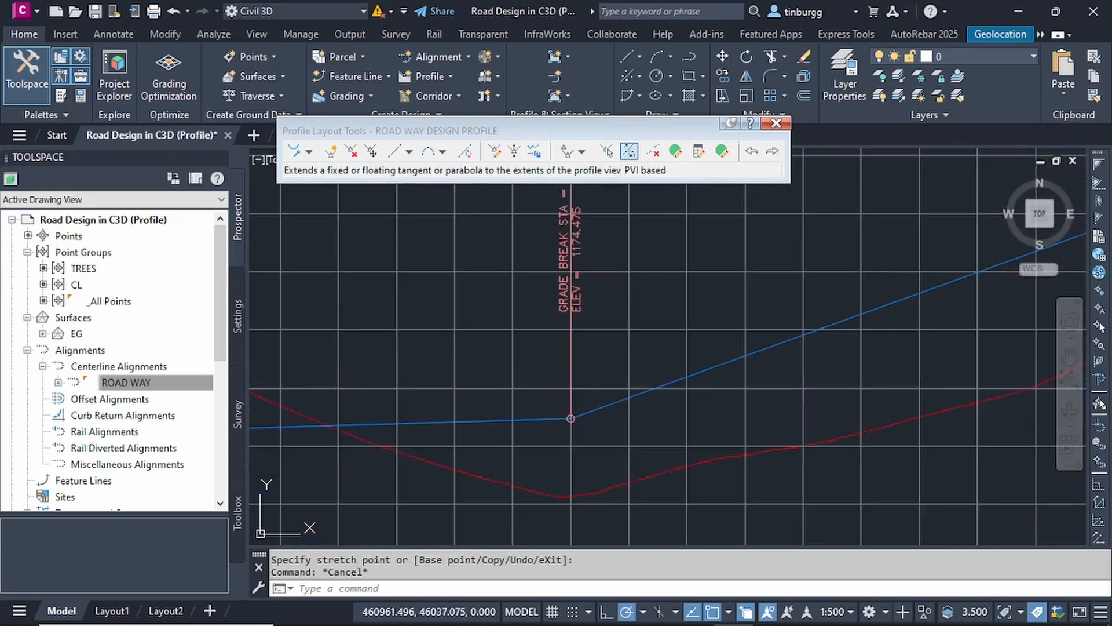
pyautogui.scroll(-4, 531, 377)
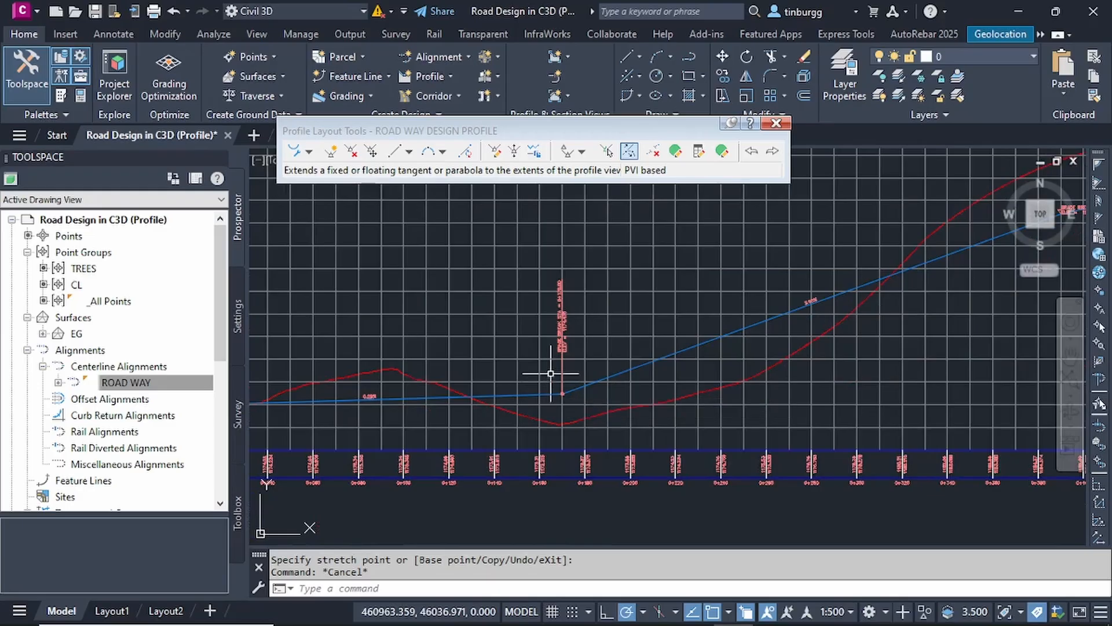
pyautogui.click(443, 151)
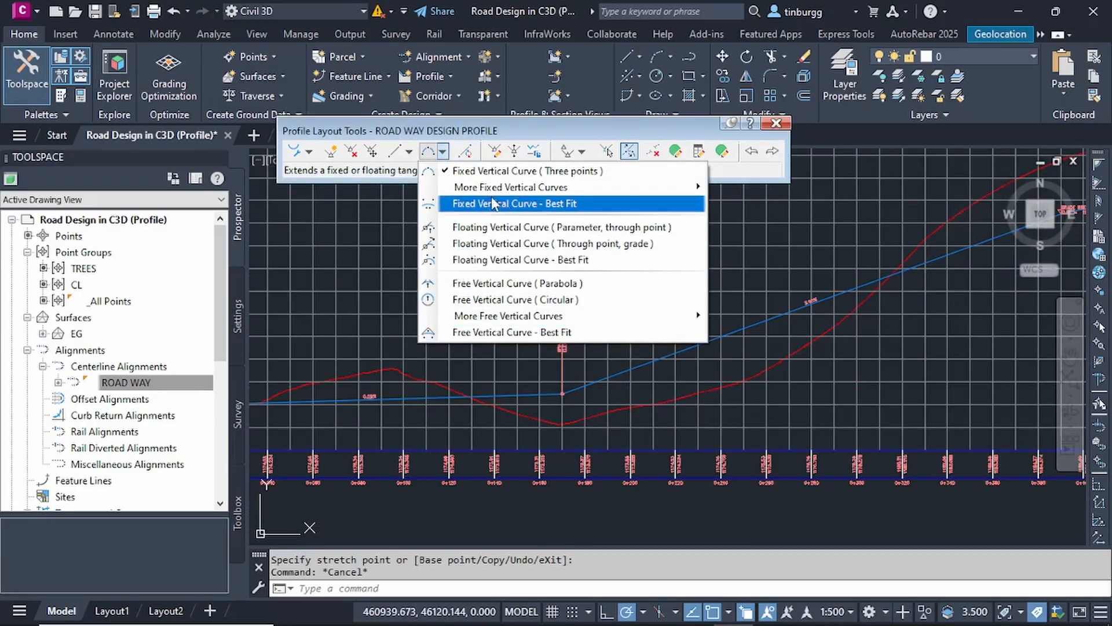
pyautogui.click(508, 284)
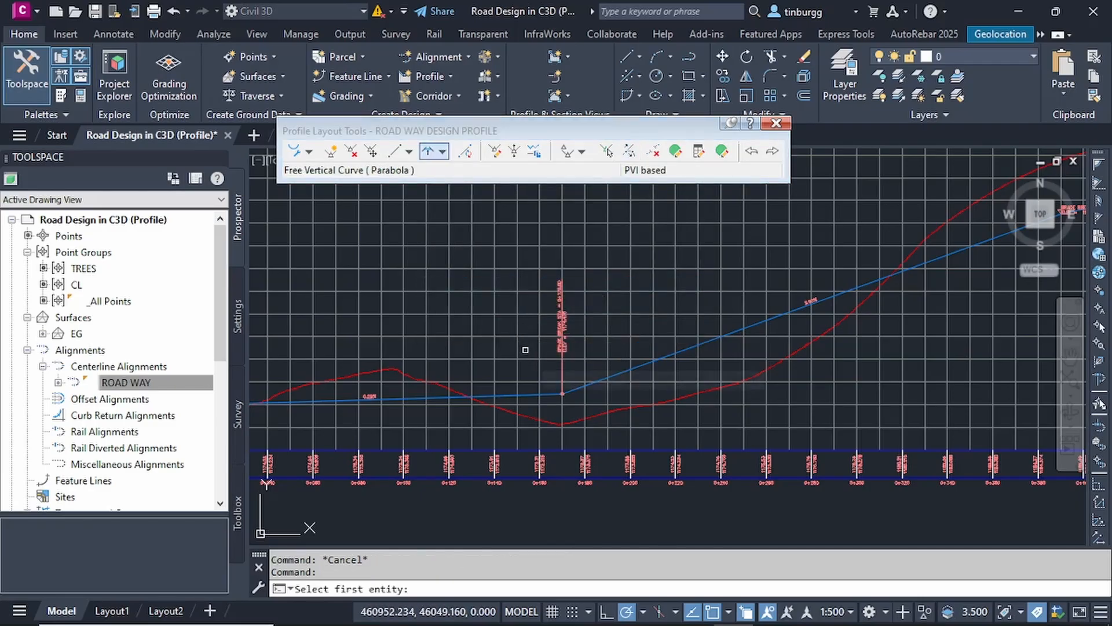
pyautogui.click(525, 396)
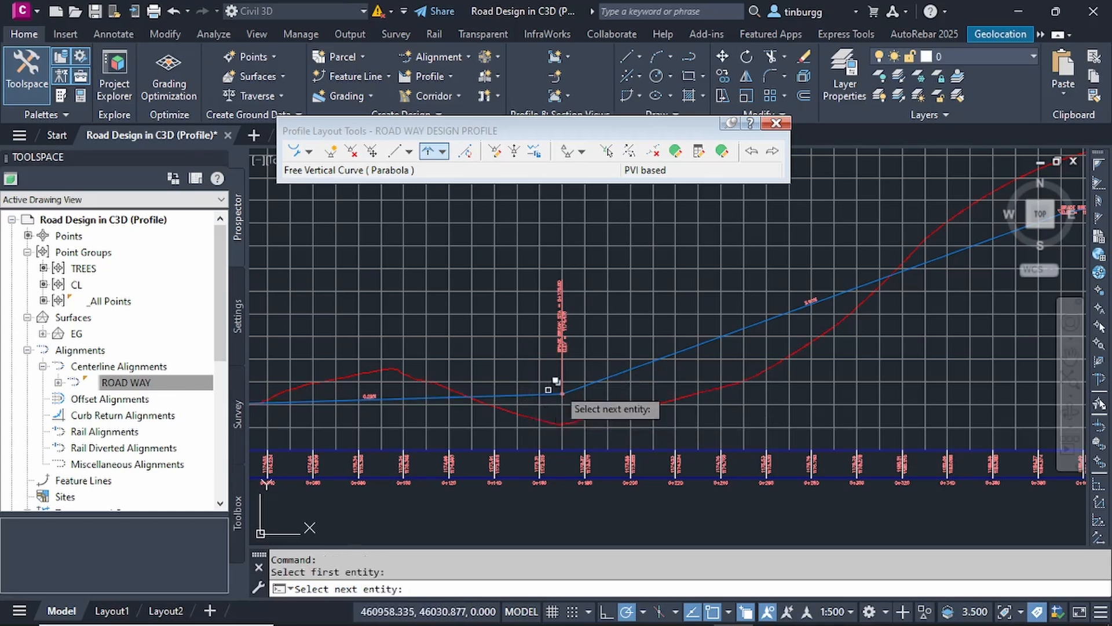
pyautogui.click(620, 371)
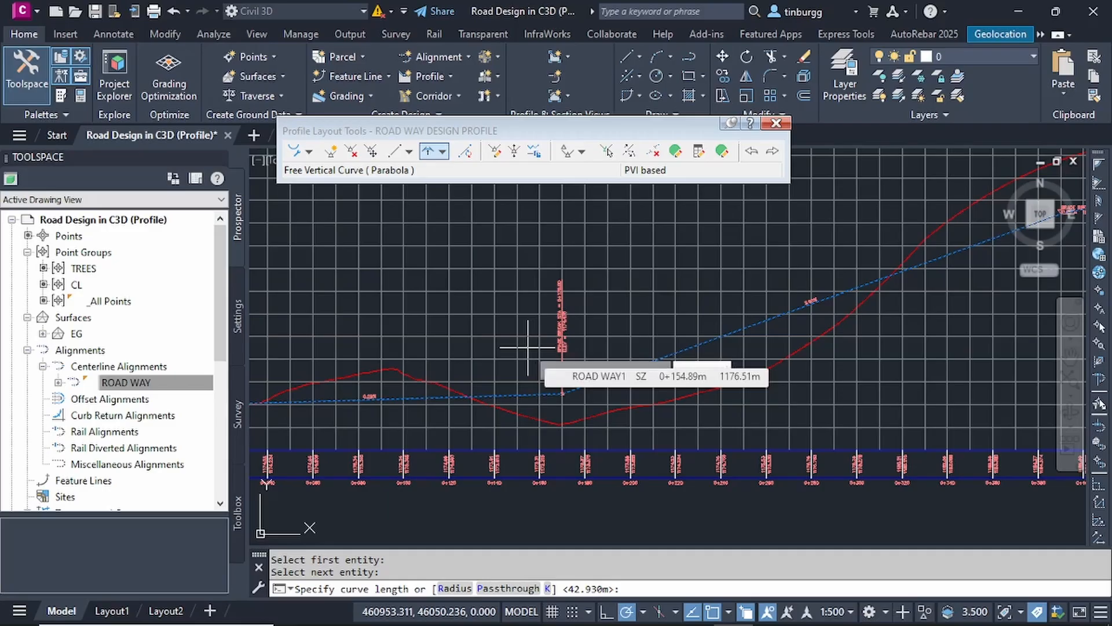
pyautogui.write('100')
pyautogui.press('Return')
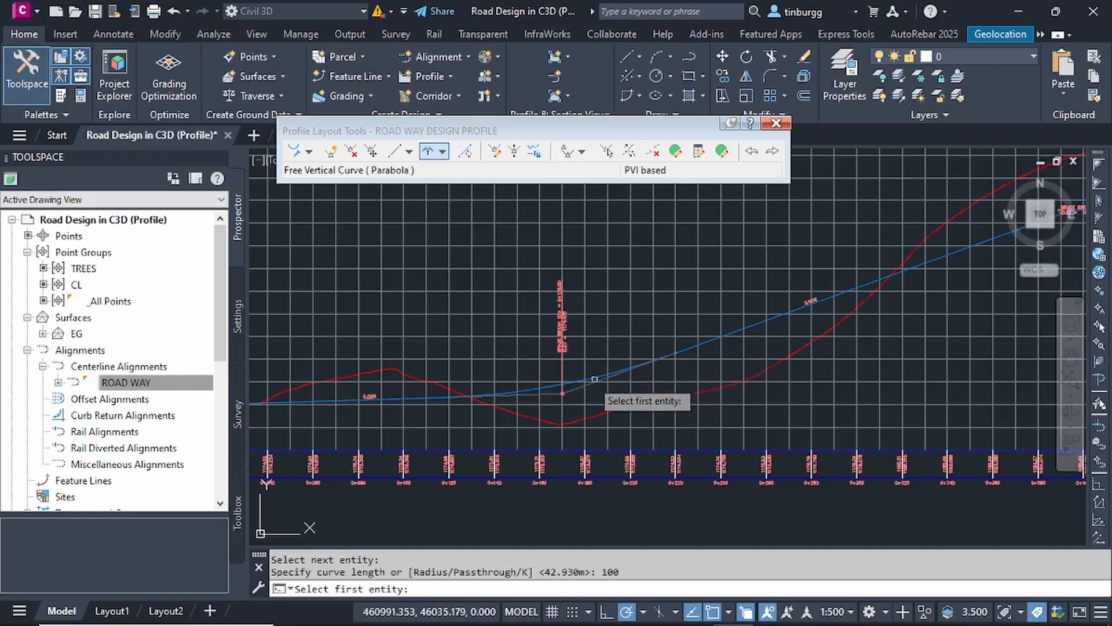
pyautogui.scroll(2, 570, 377)
pyautogui.scroll(-4, 570, 378)
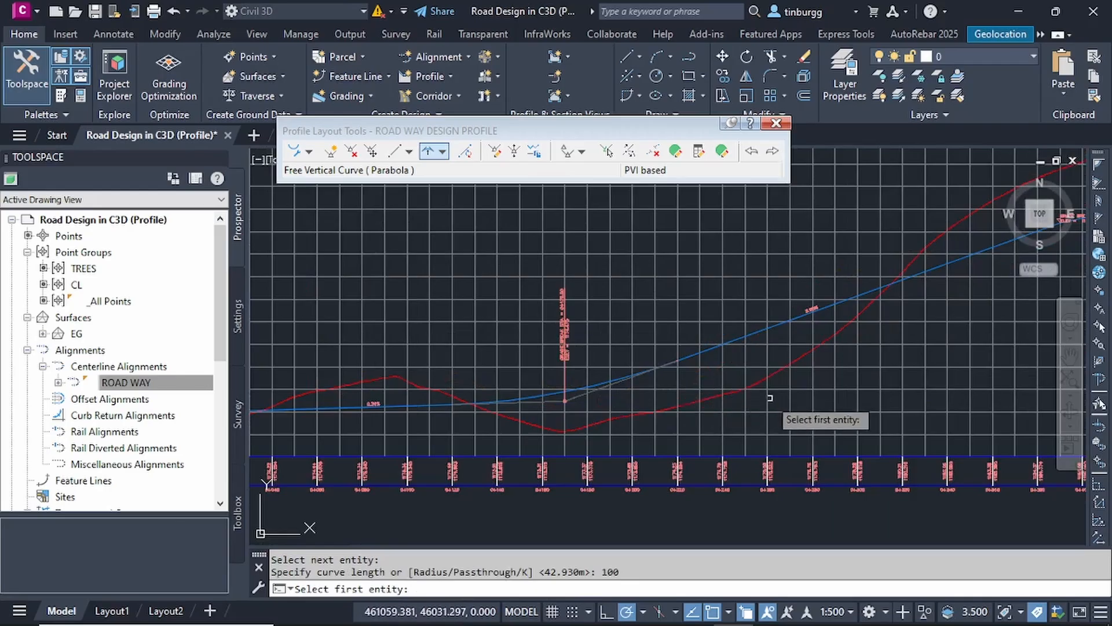
# Step: Add a 100 m long parabolic free vertical curve between the two tangents meeting at the grade break at station 0+390.00
pyautogui.scroll(-2, 778, 398)
pyautogui.moveTo(855, 382); pyautogui.dragTo(593, 456, button='middle')
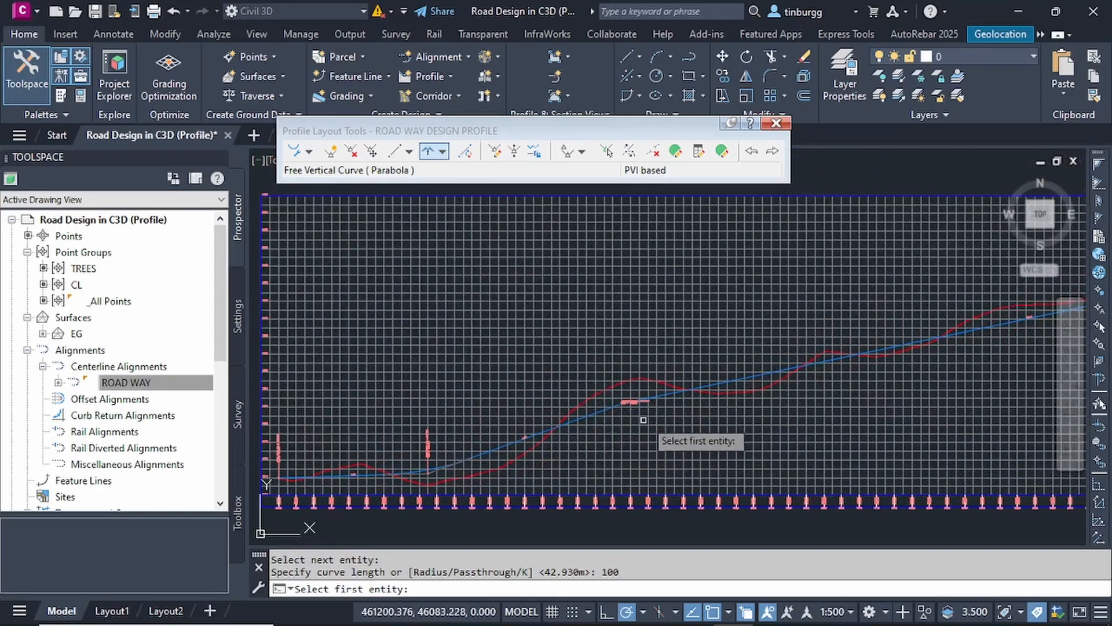
pyautogui.scroll(6, 636, 410)
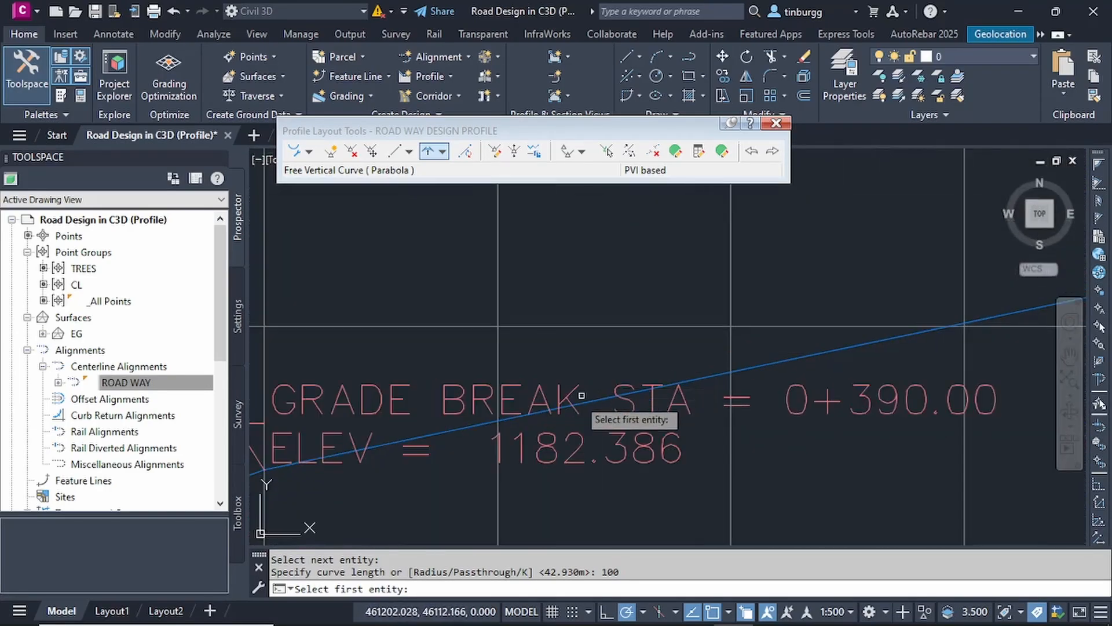
pyautogui.scroll(-3, 590, 413)
pyautogui.scroll(6, 542, 423)
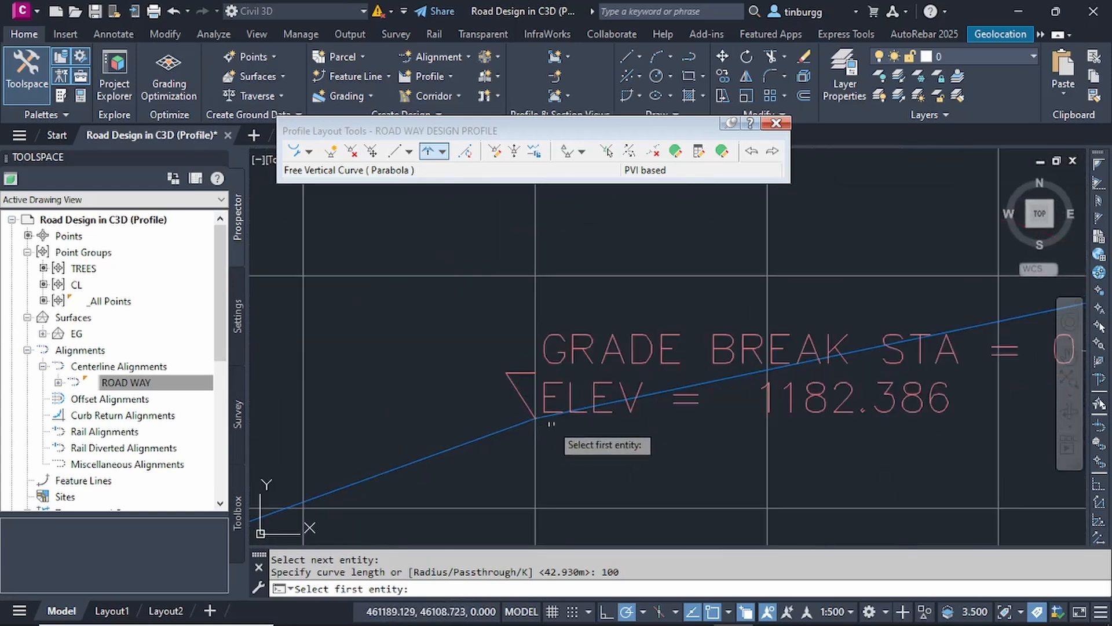
pyautogui.moveTo(577, 436); pyautogui.dragTo(653, 405, button='middle')
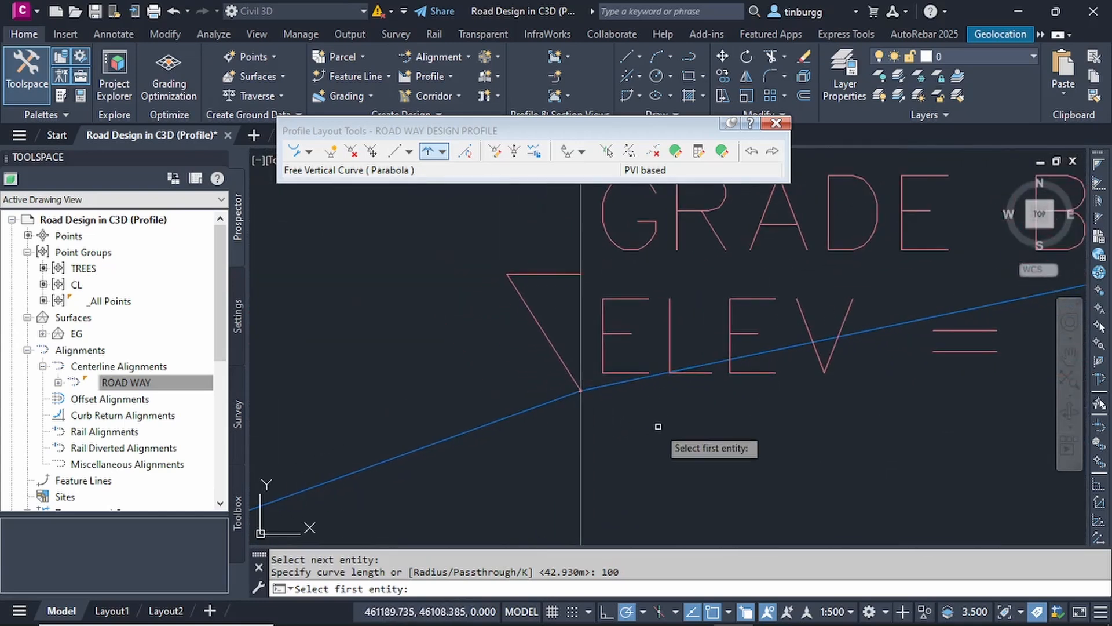
pyautogui.click(511, 416)
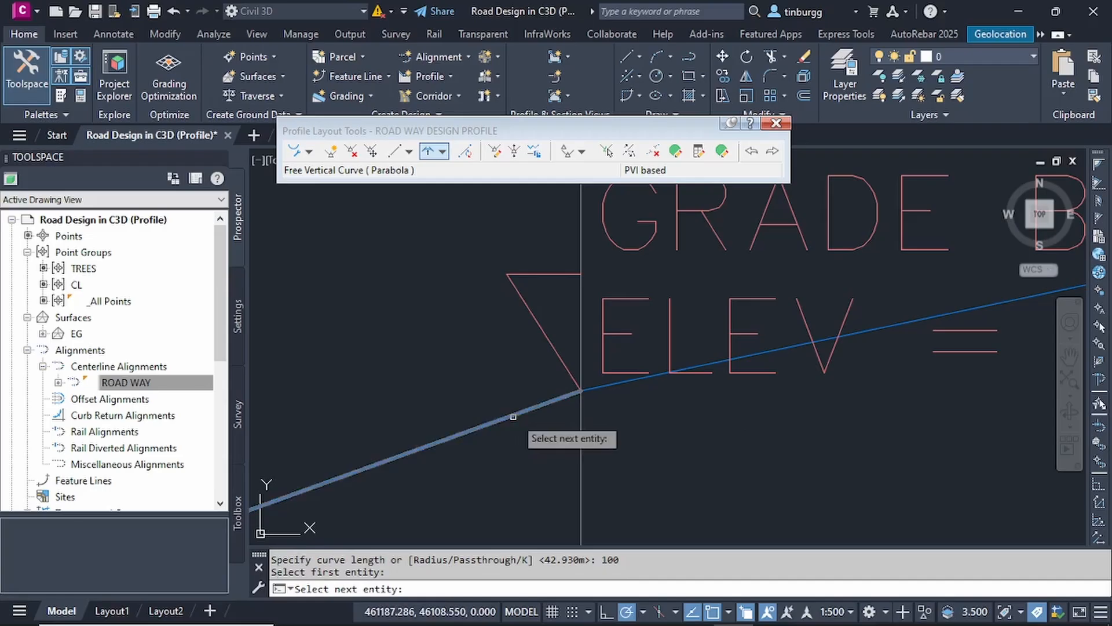
pyautogui.click(792, 347)
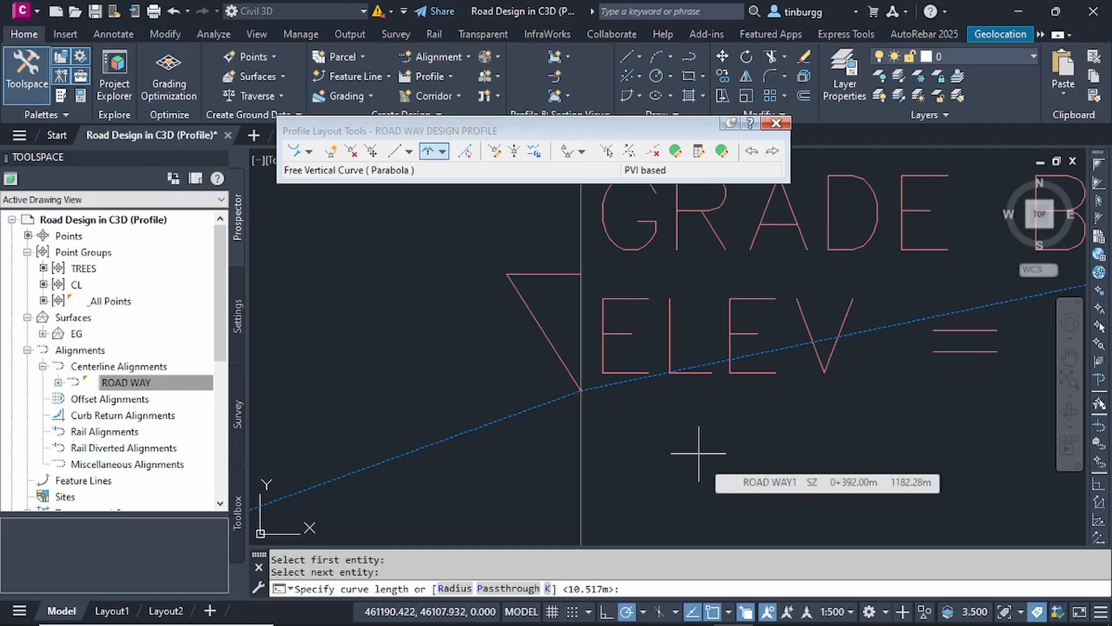
pyautogui.write('100')
pyautogui.press('Return')
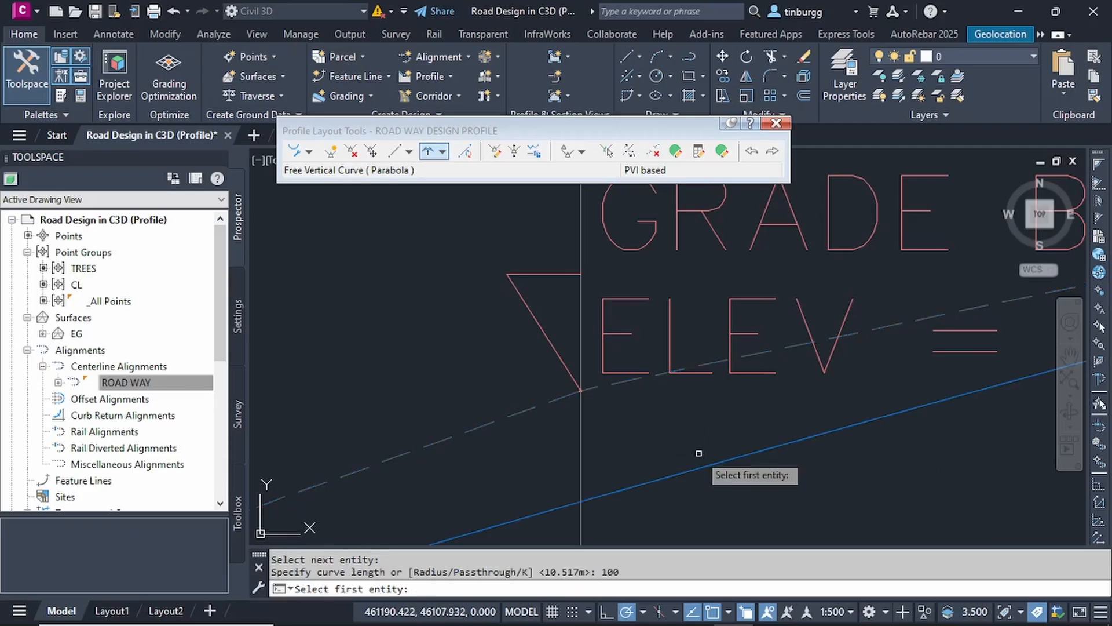
# Step: Examine the curve at station 0+390 and how it meets the tangents on both sides
pyautogui.scroll(-5, 707, 457)
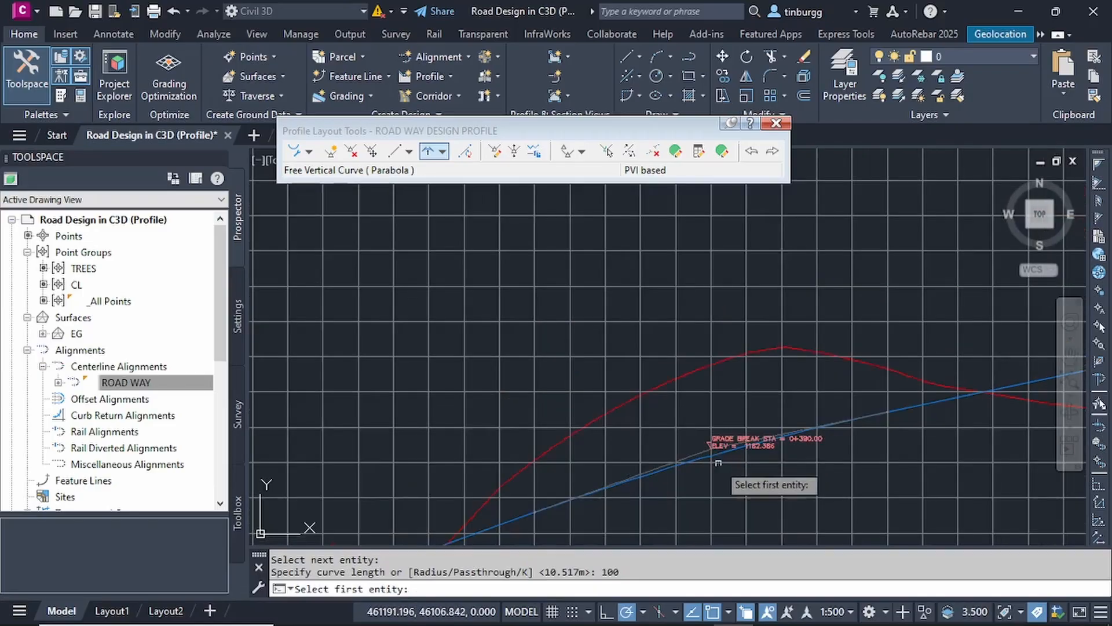
pyautogui.scroll(-4, 718, 462)
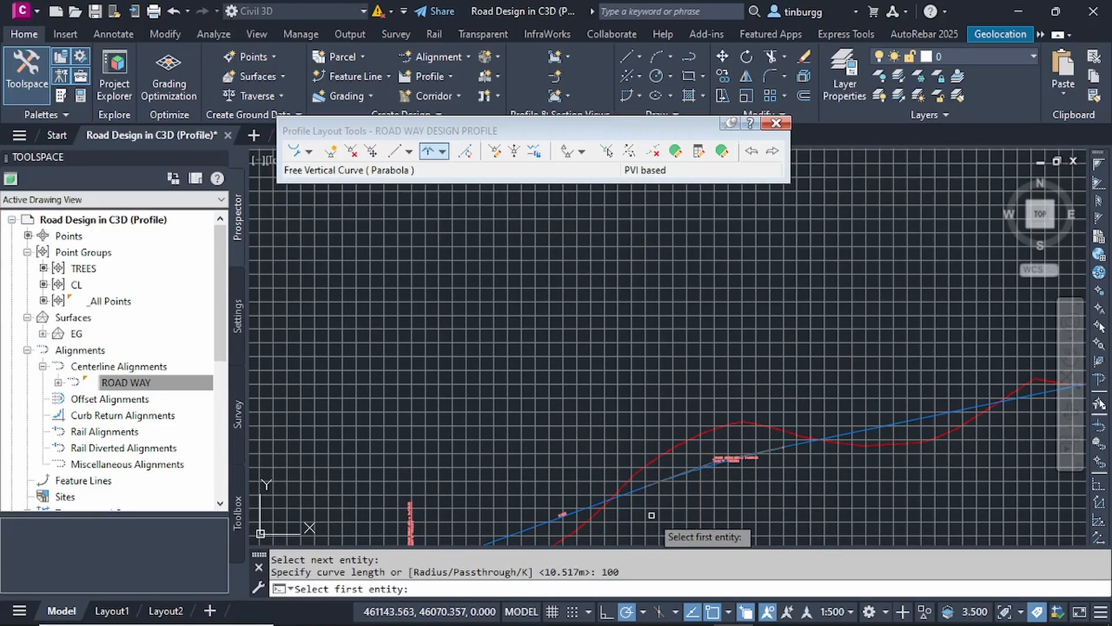
pyautogui.scroll(7, 651, 515)
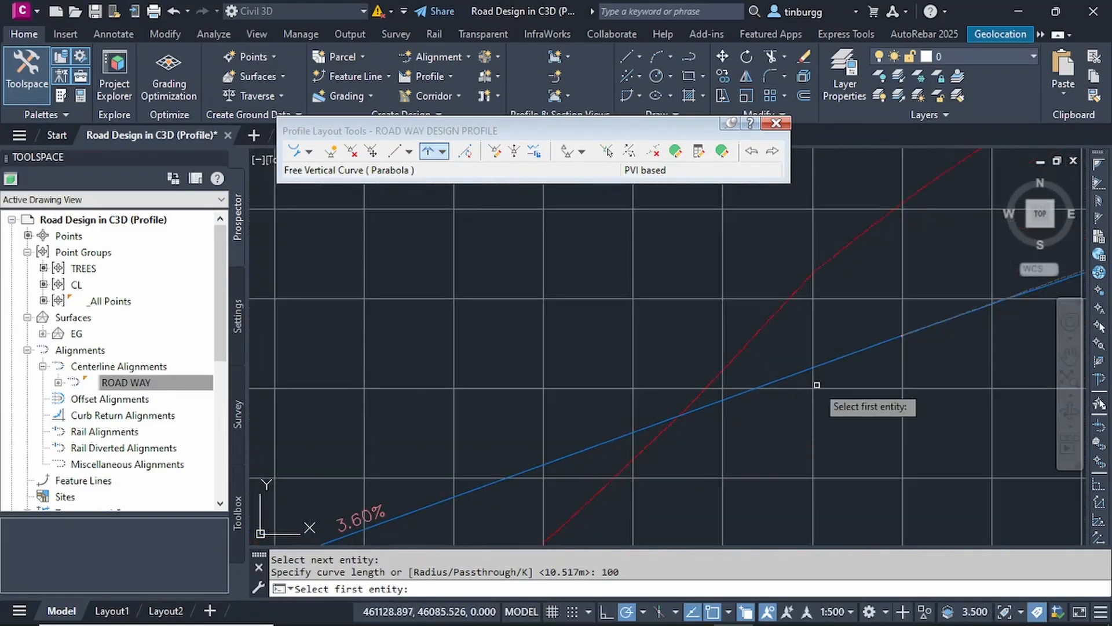
pyautogui.scroll(-3, 814, 387)
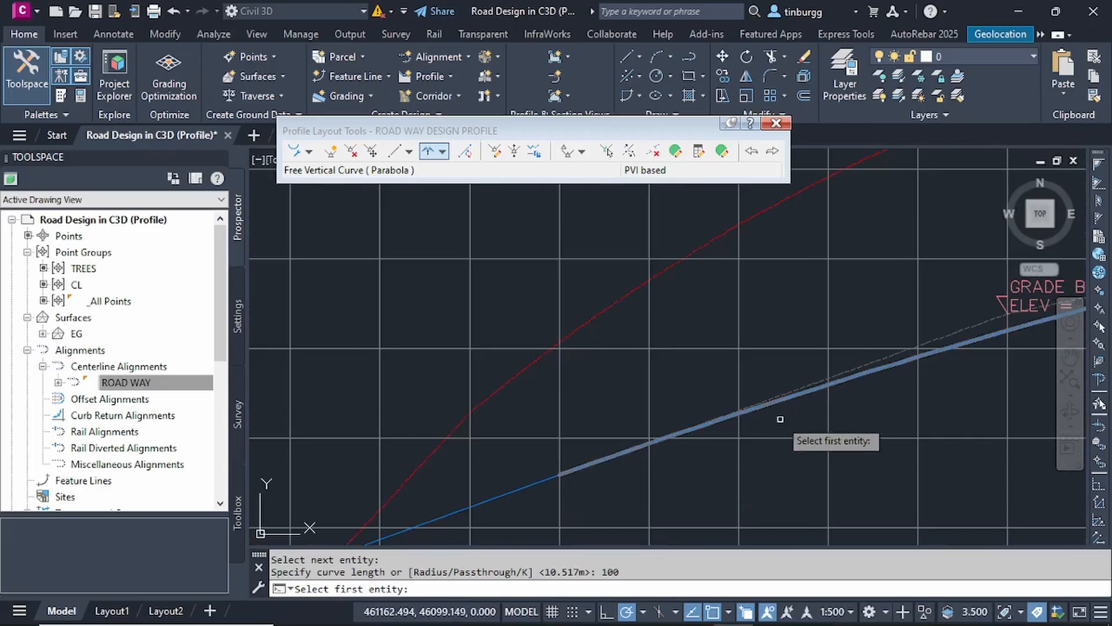
pyautogui.scroll(-3, 780, 419)
pyautogui.scroll(-2, 685, 405)
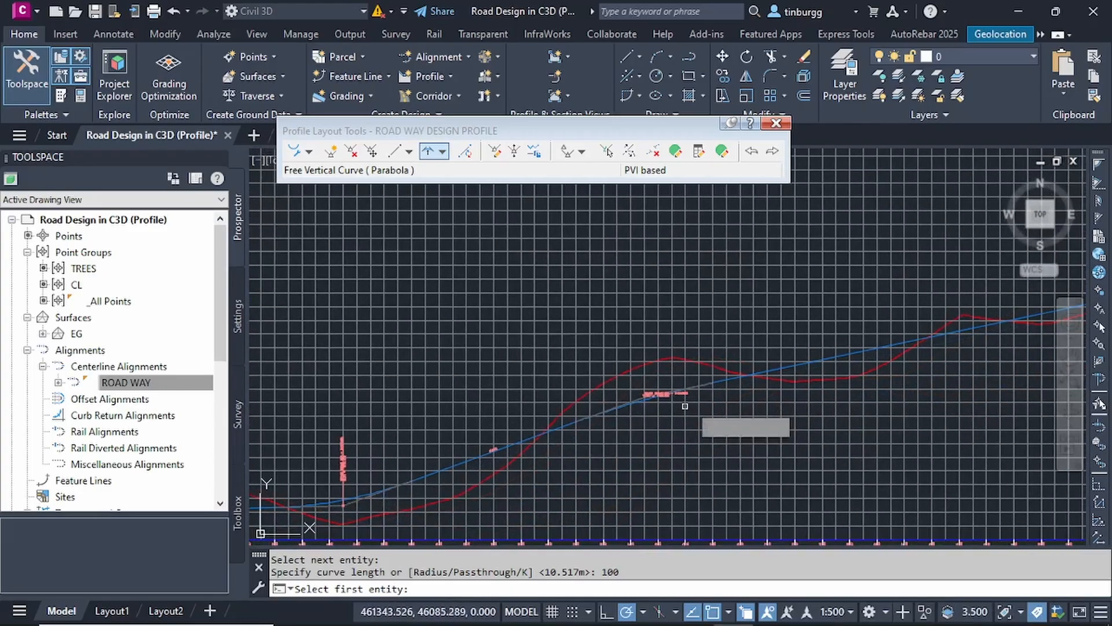
pyautogui.scroll(-3, 646, 439)
pyautogui.scroll(3, 816, 385)
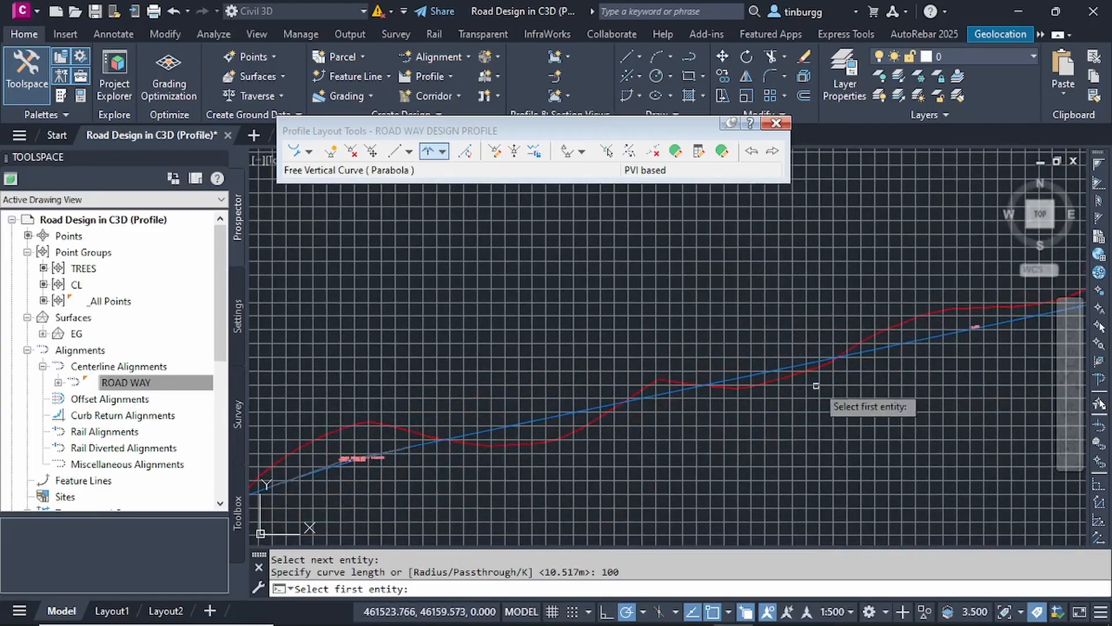
# Step: Add a parabolic free vertical curve at the peak grade break at station 1+317.79, accepting the default 37.140 m length
pyautogui.moveTo(866, 380); pyautogui.dragTo(507, 451, button='middle')
pyautogui.scroll(-3, 507, 450)
pyautogui.moveTo(815, 424); pyautogui.dragTo(747, 432, button='middle')
pyautogui.scroll(5, 747, 431)
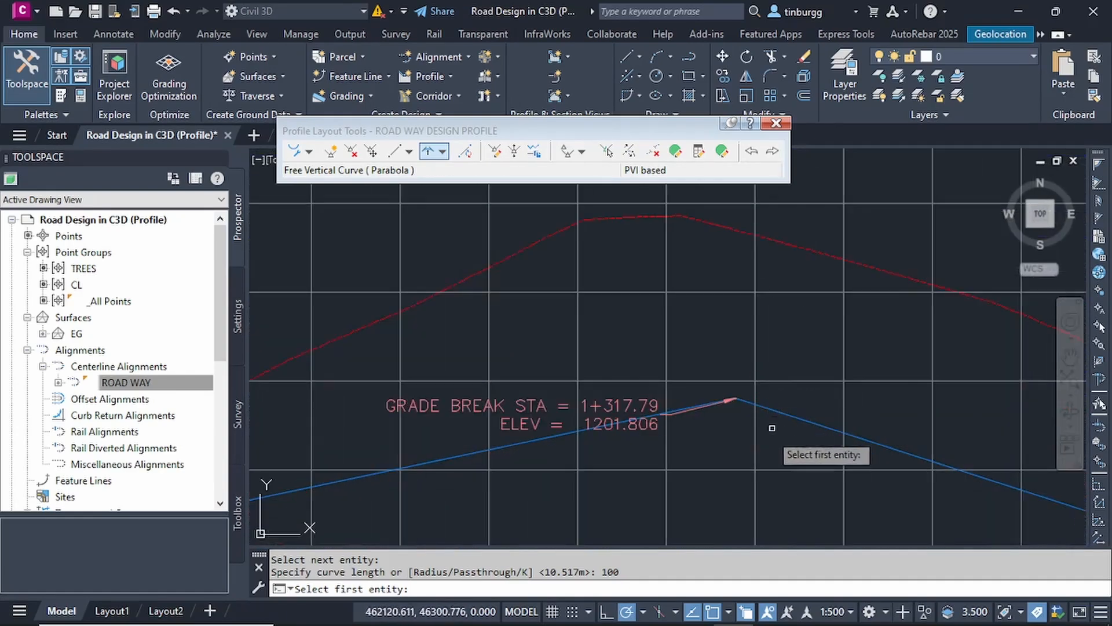
pyautogui.scroll(1, 769, 441)
pyautogui.scroll(3, 672, 391)
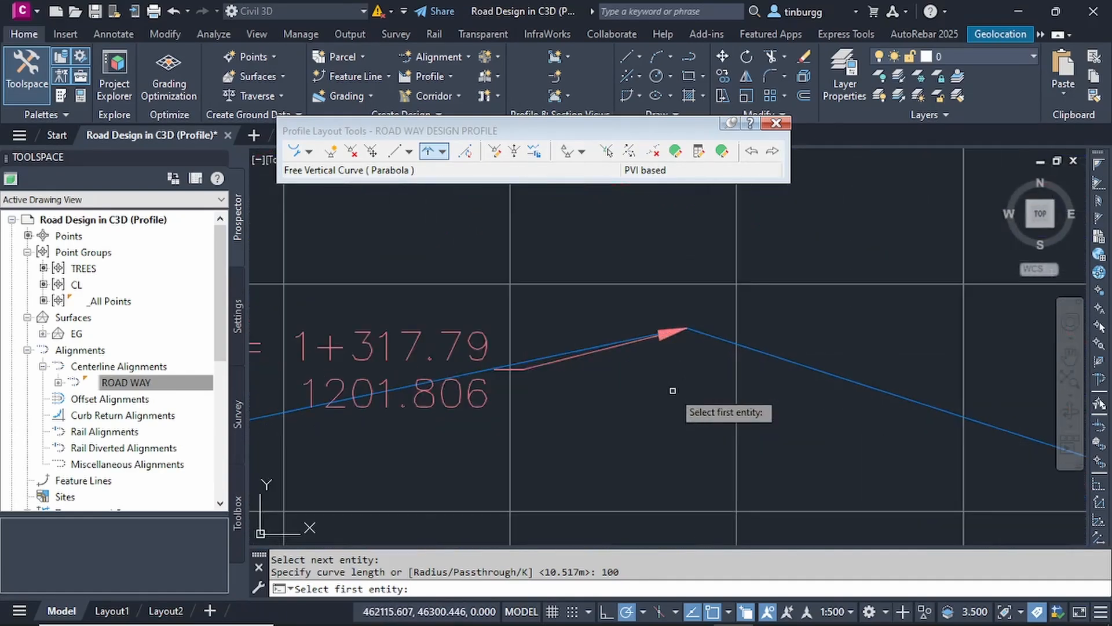
pyautogui.scroll(-3, 661, 360)
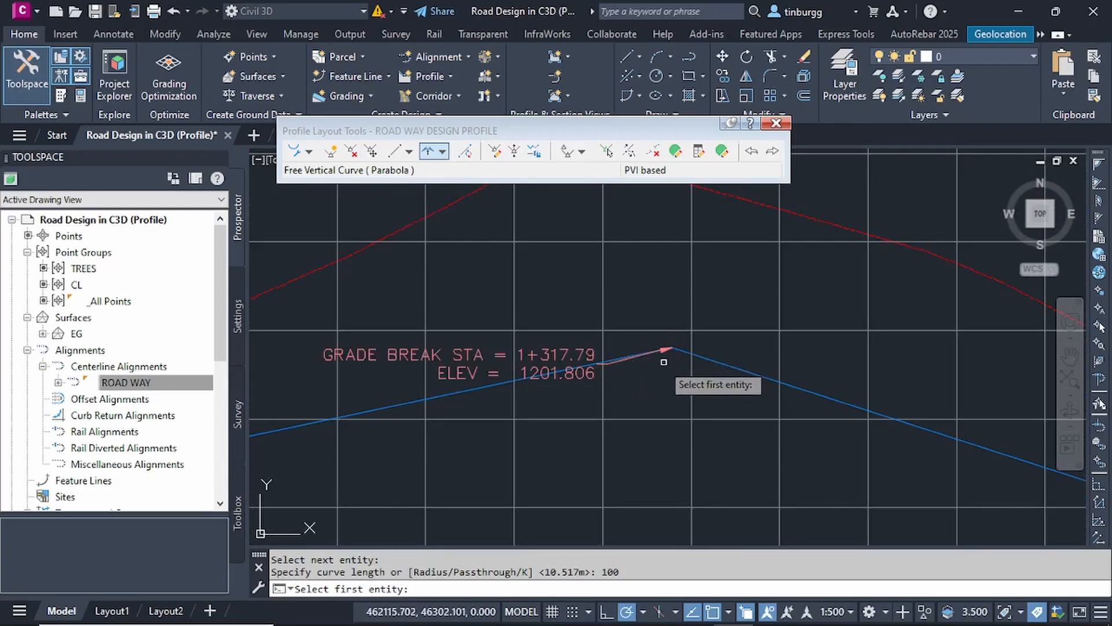
pyautogui.scroll(5, 671, 350)
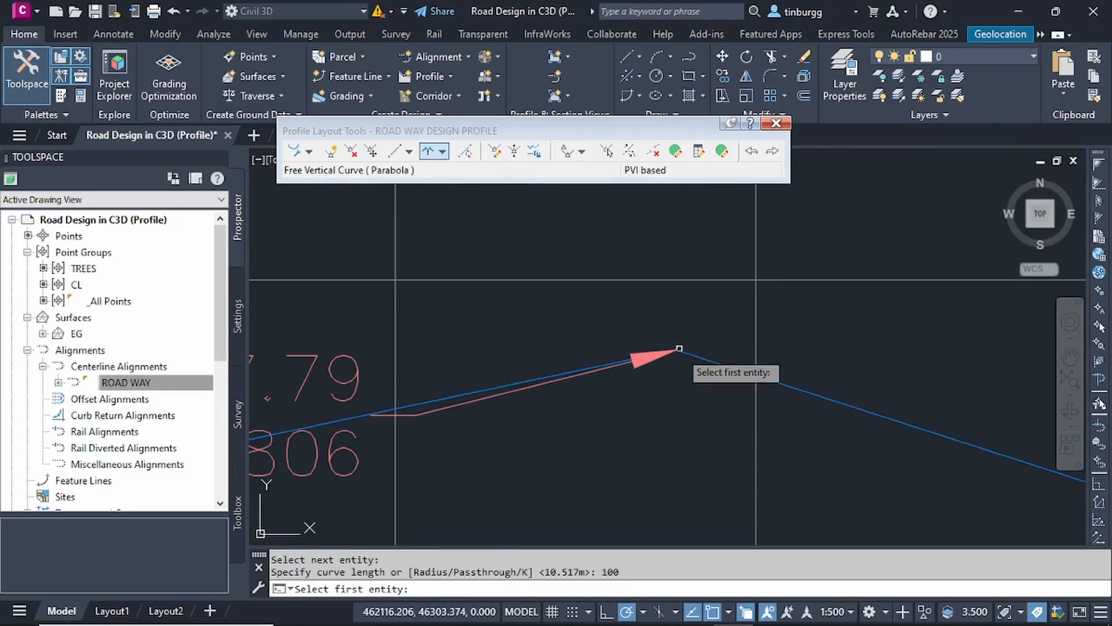
pyautogui.scroll(3, 679, 337)
pyautogui.scroll(2, 676, 340)
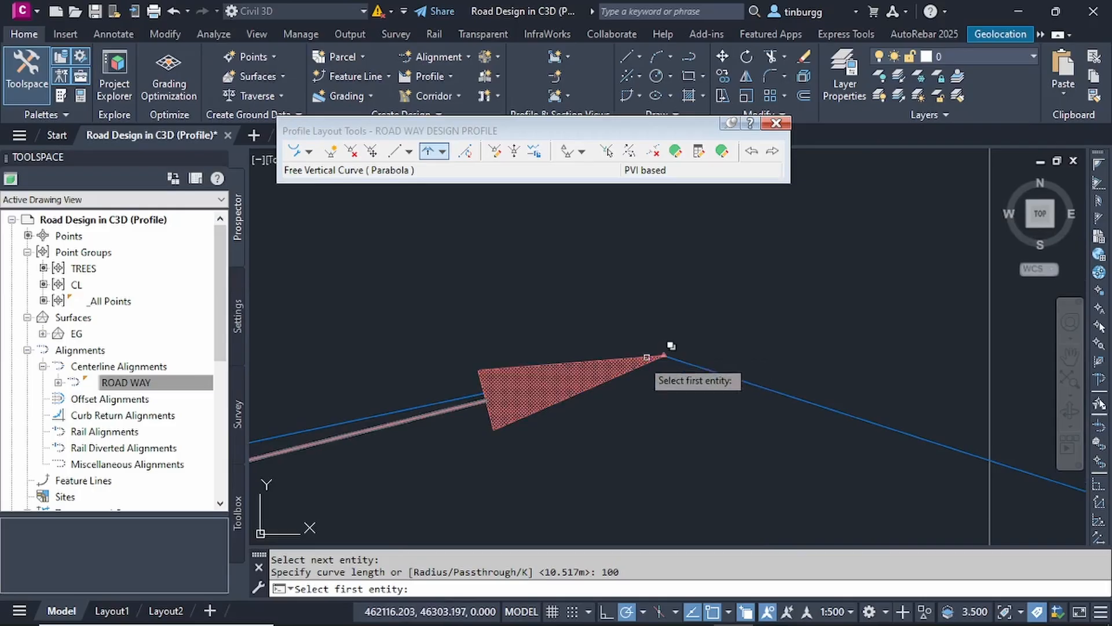
pyautogui.scroll(-5, 696, 371)
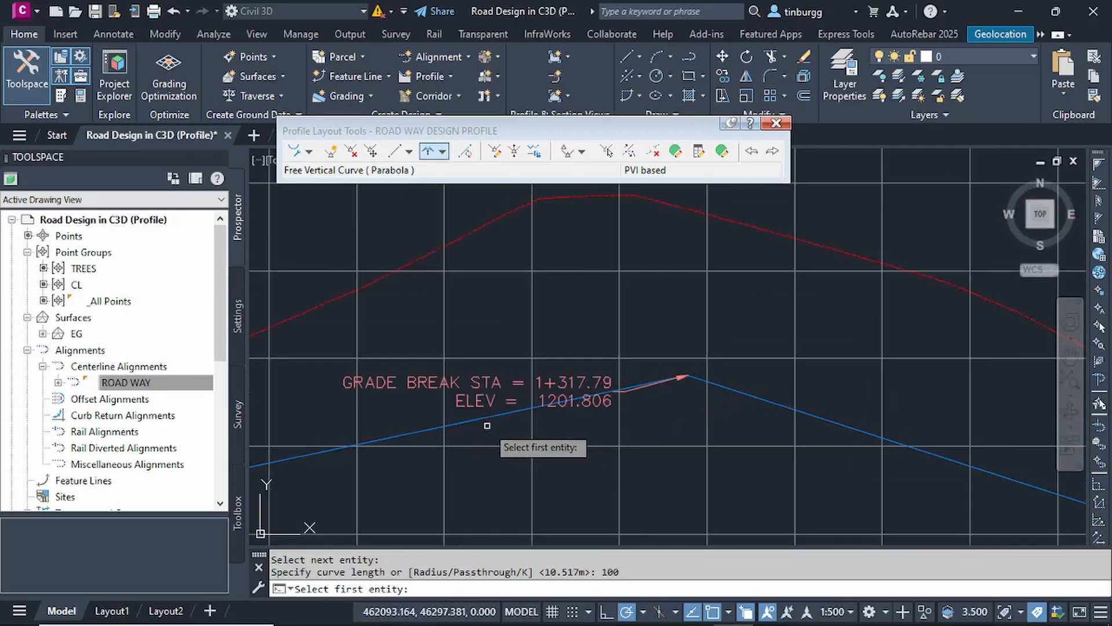
pyautogui.click(491, 417)
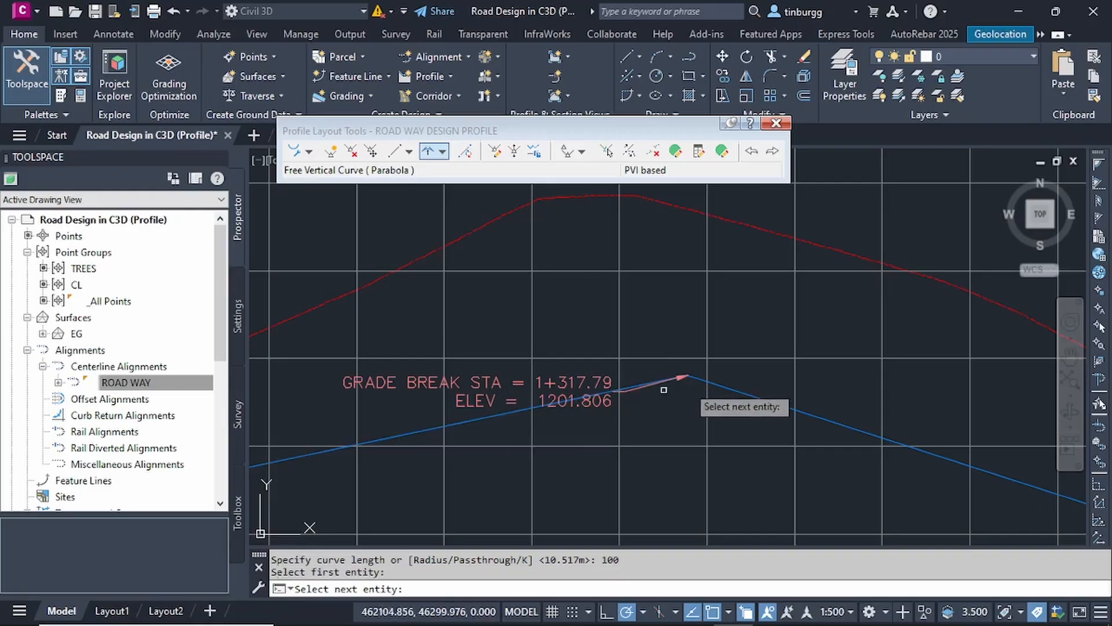
pyautogui.click(789, 409)
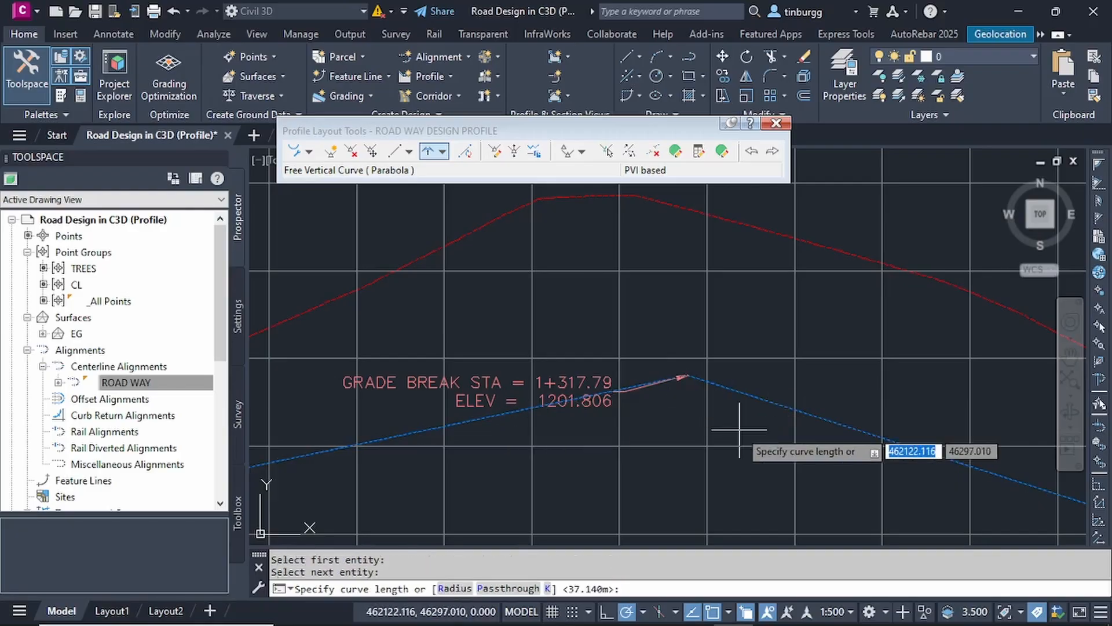
pyautogui.press('Return')
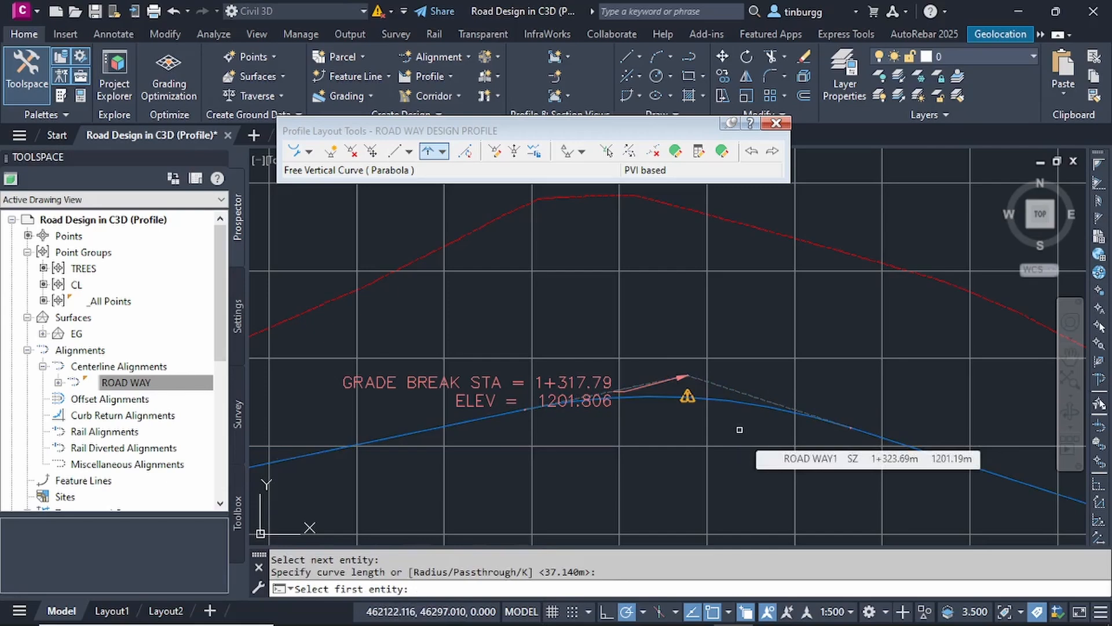
# Step: Add an 80 m long parabolic free vertical curve between the last two tangents, at the final low point of the profile
pyautogui.scroll(5, 693, 396)
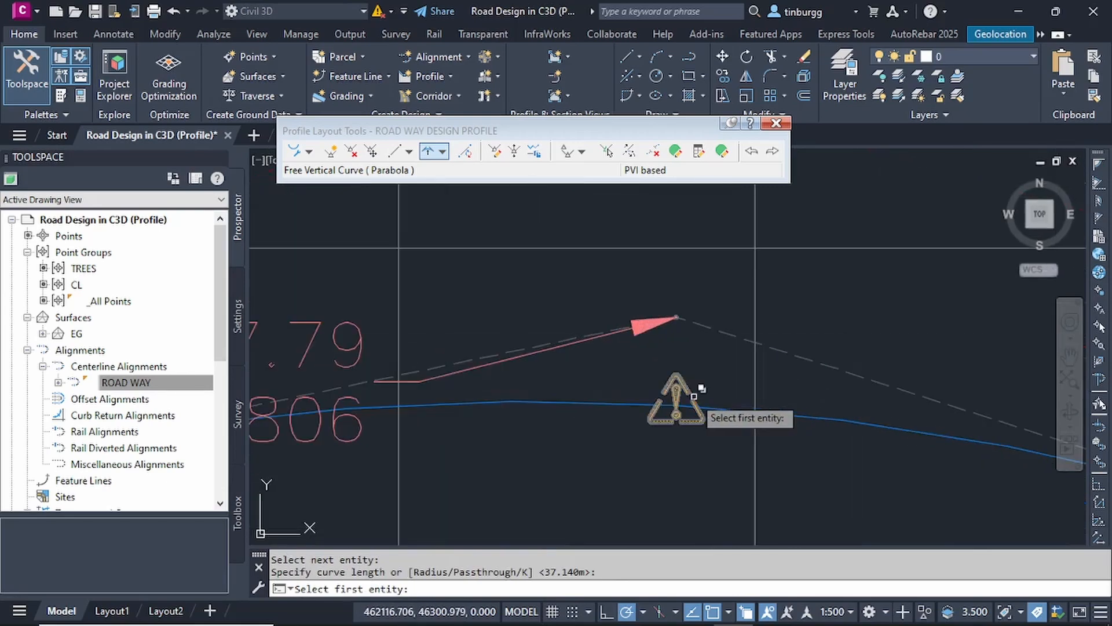
pyautogui.scroll(-10, 702, 400)
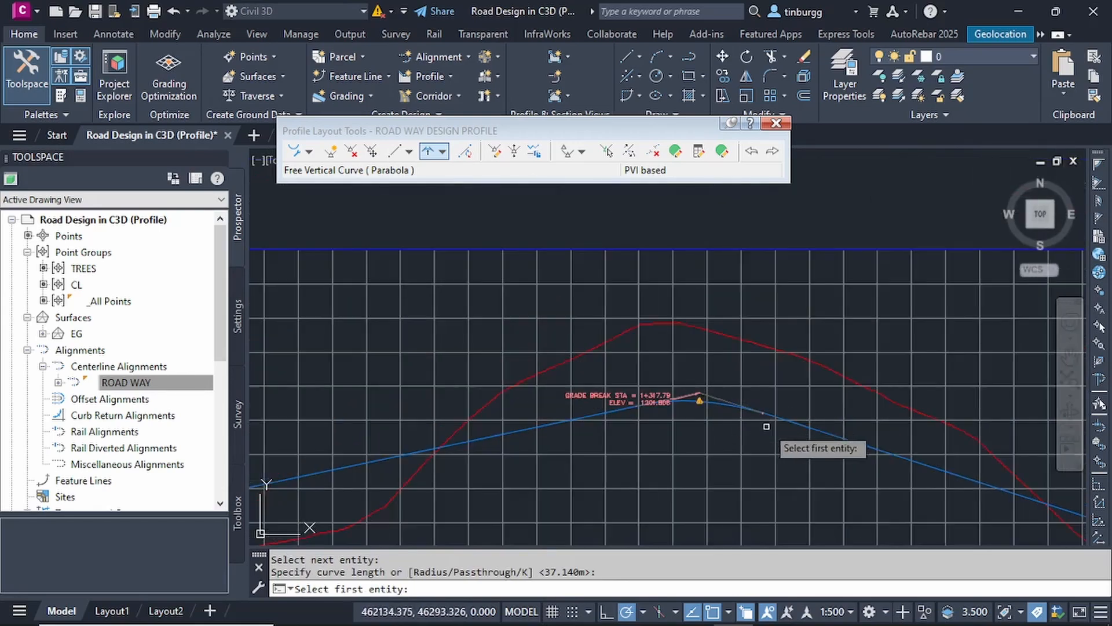
pyautogui.moveTo(788, 444); pyautogui.dragTo(557, 381, button='middle')
pyautogui.moveTo(778, 425); pyautogui.dragTo(520, 375, button='middle')
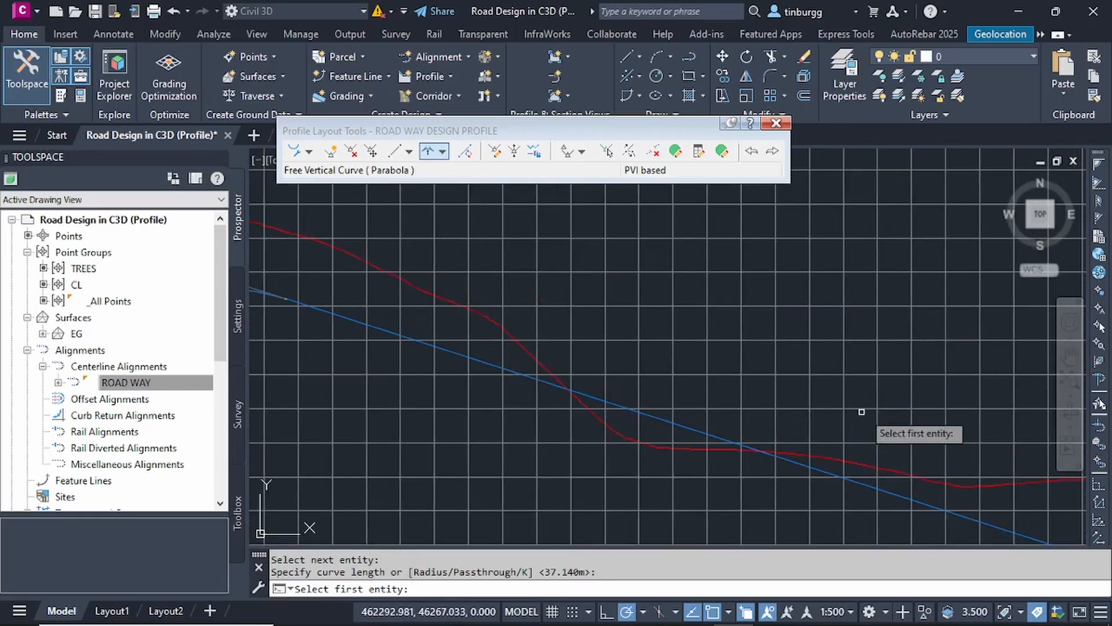
pyautogui.moveTo(861, 412); pyautogui.dragTo(717, 328, button='middle')
pyautogui.scroll(-6, 717, 328)
pyautogui.moveTo(801, 386); pyautogui.dragTo(538, 374, button='middle')
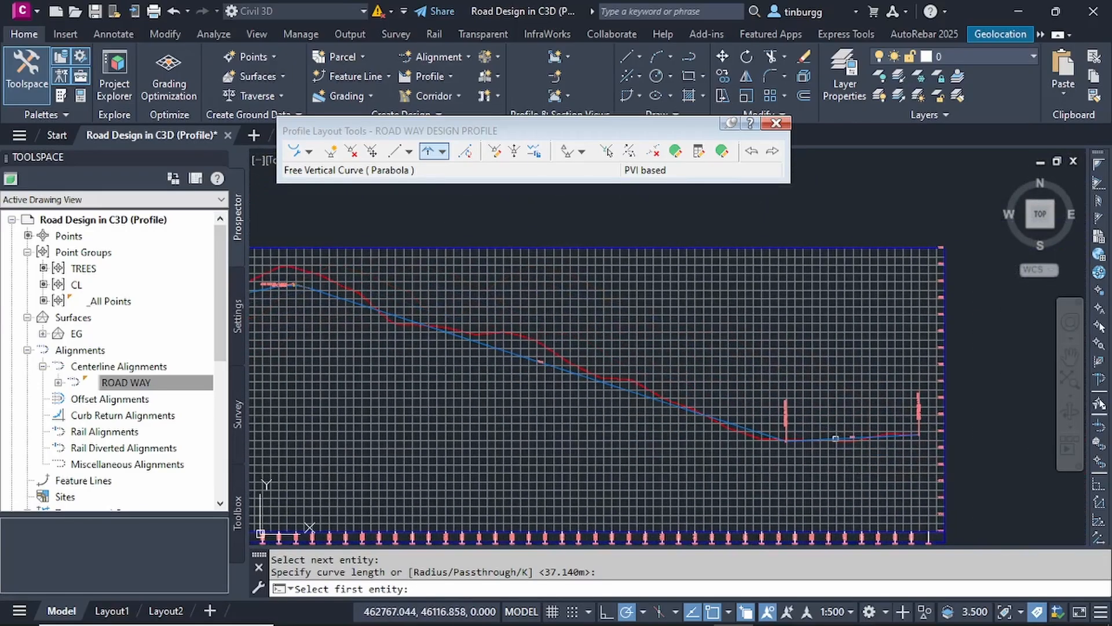
pyautogui.moveTo(843, 444); pyautogui.dragTo(724, 421, button='middle')
pyautogui.scroll(5, 666, 423)
pyautogui.scroll(2, 648, 399)
pyautogui.scroll(2, 625, 370)
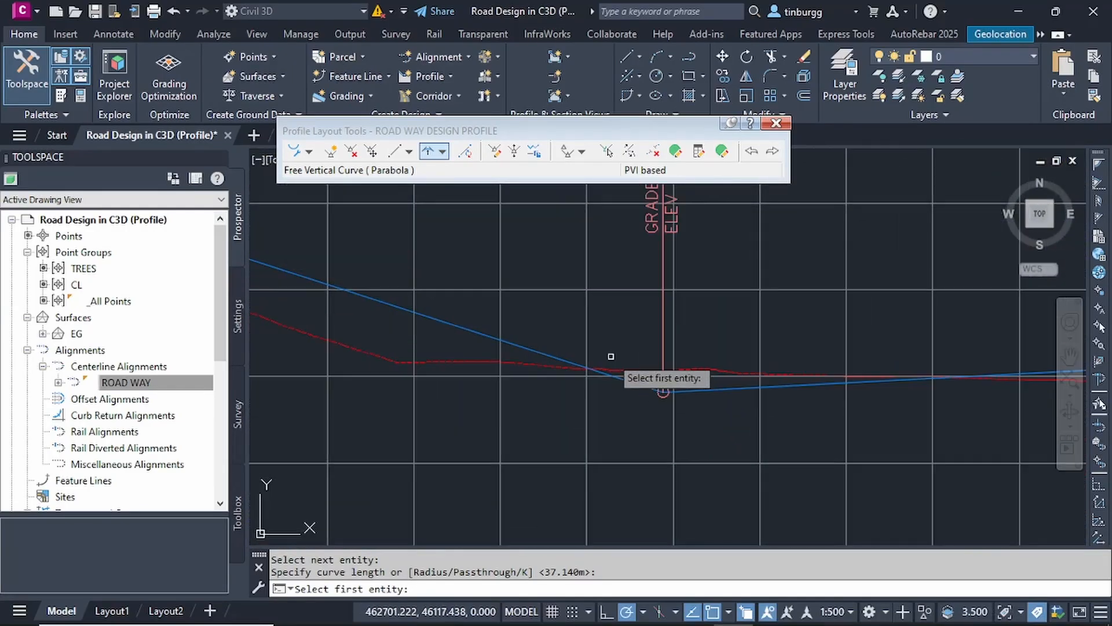
pyautogui.click(544, 352)
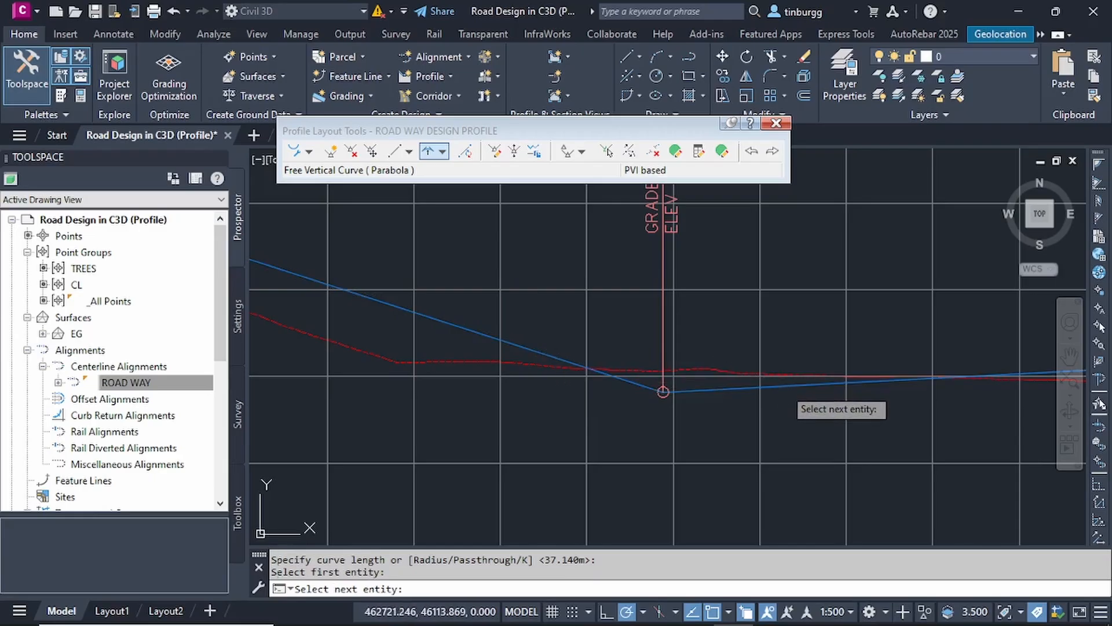
pyautogui.click(784, 386)
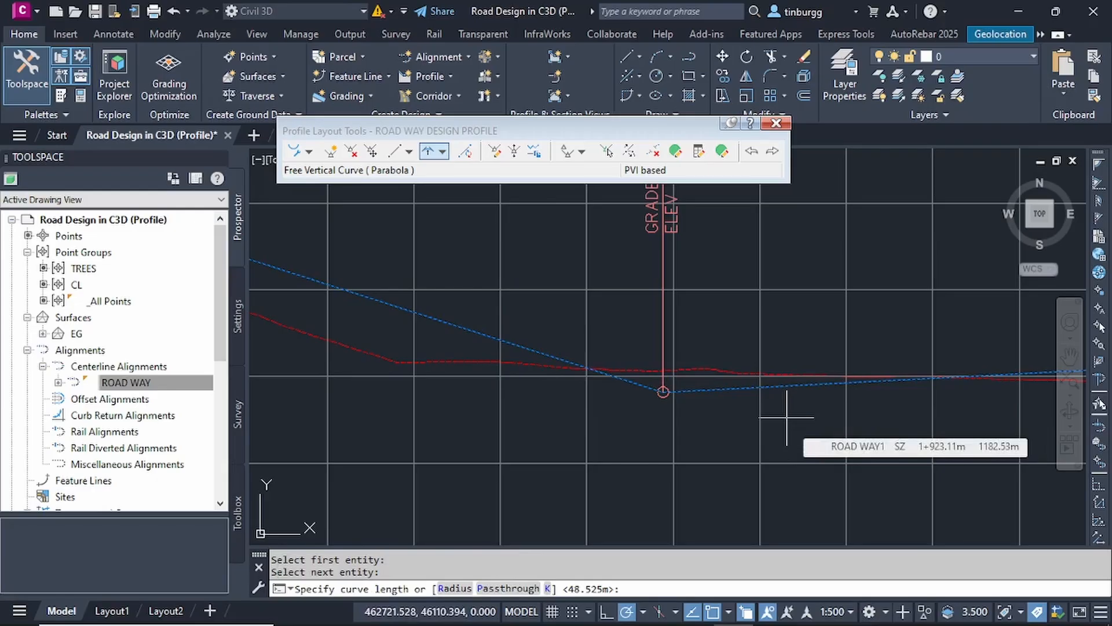
pyautogui.write('80')
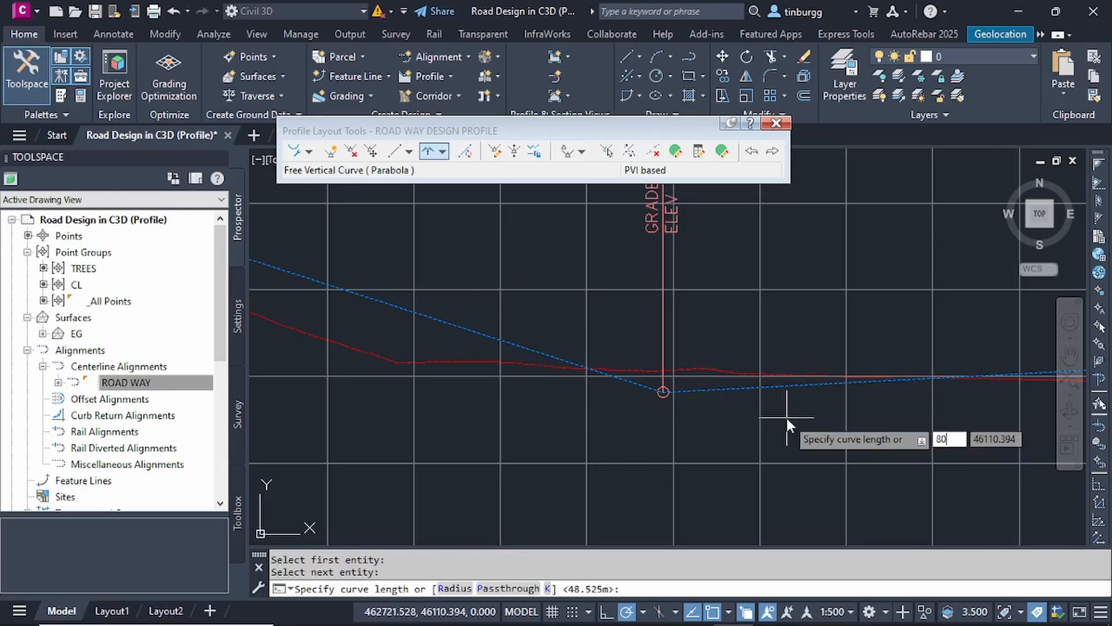
pyautogui.press('Return')
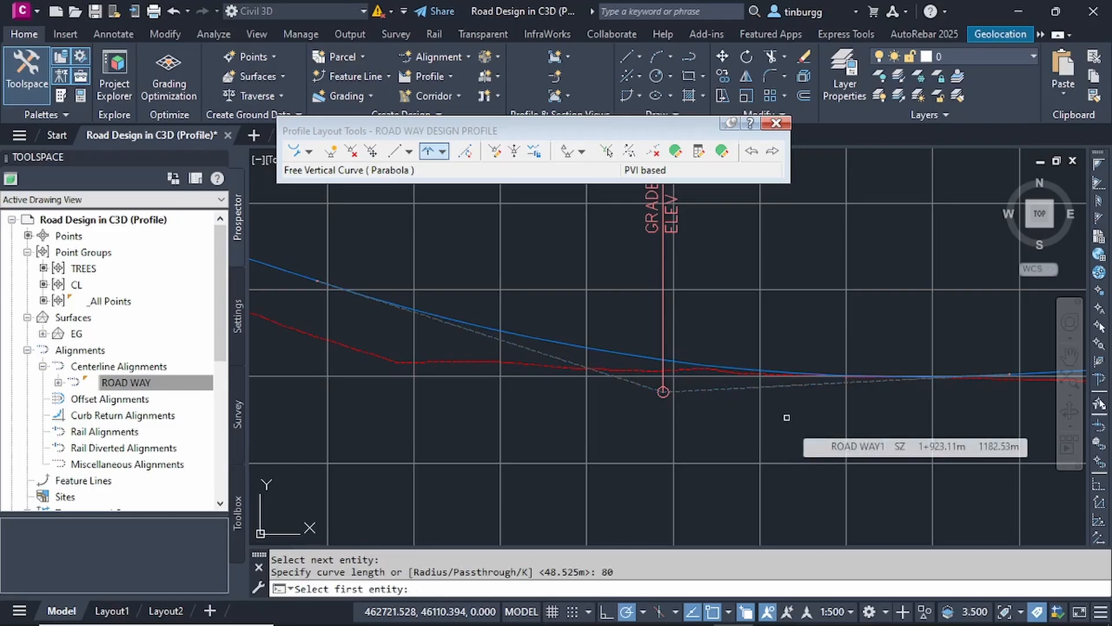
# Step: Review the vertical curves at the final low point and the peak, and end the vertical curve command
pyautogui.scroll(-4, 788, 418)
pyautogui.scroll(-4, 794, 428)
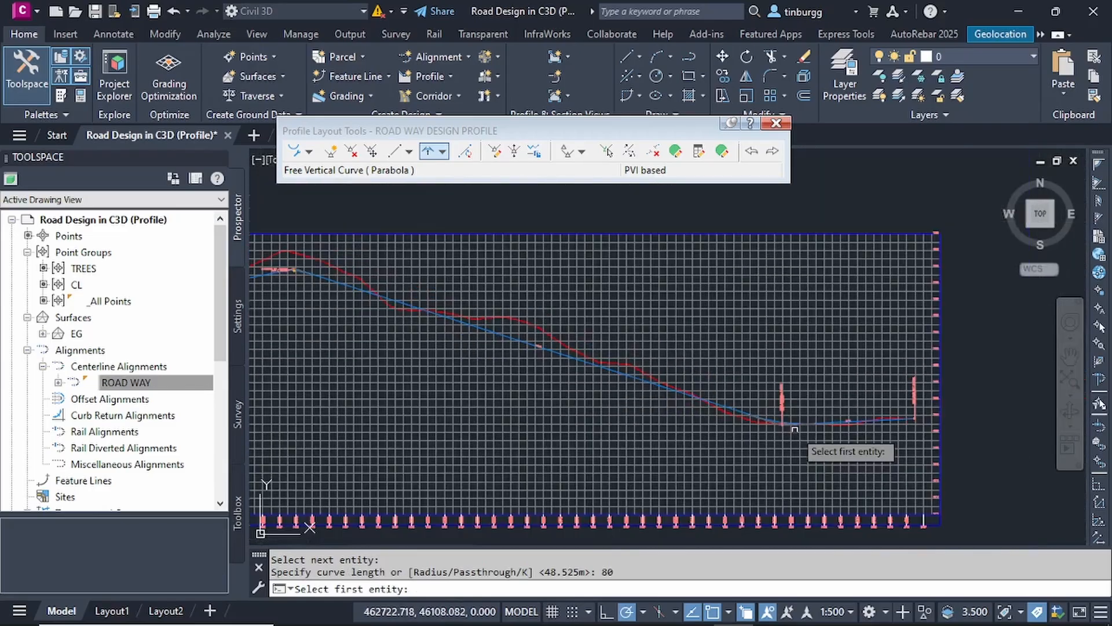
pyautogui.moveTo(617, 385); pyautogui.dragTo(871, 441, button='middle')
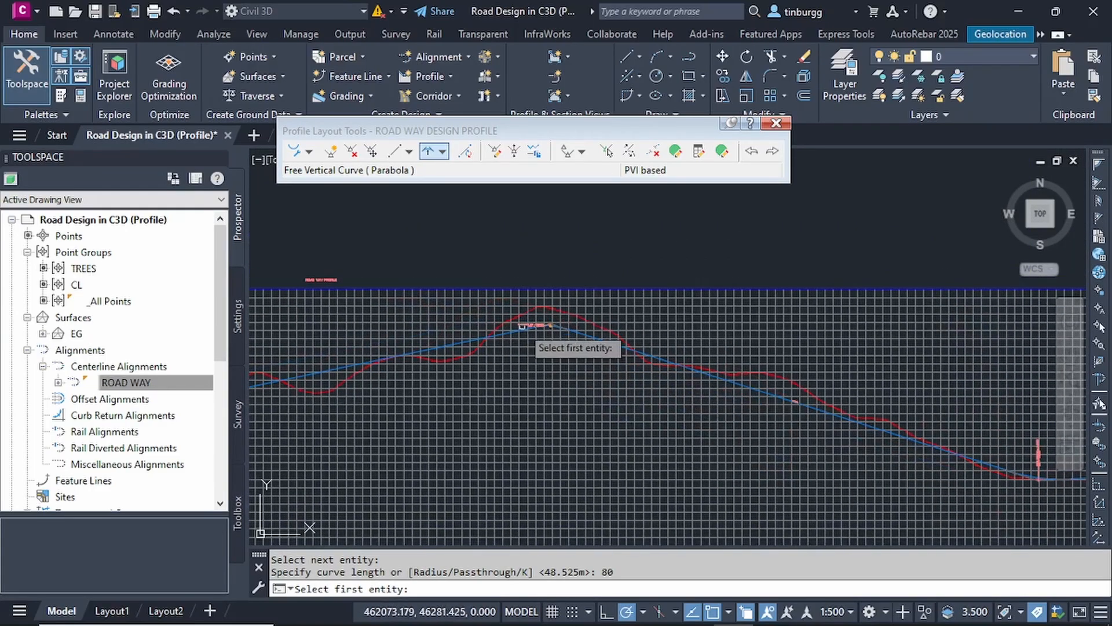
pyautogui.scroll(6, 536, 324)
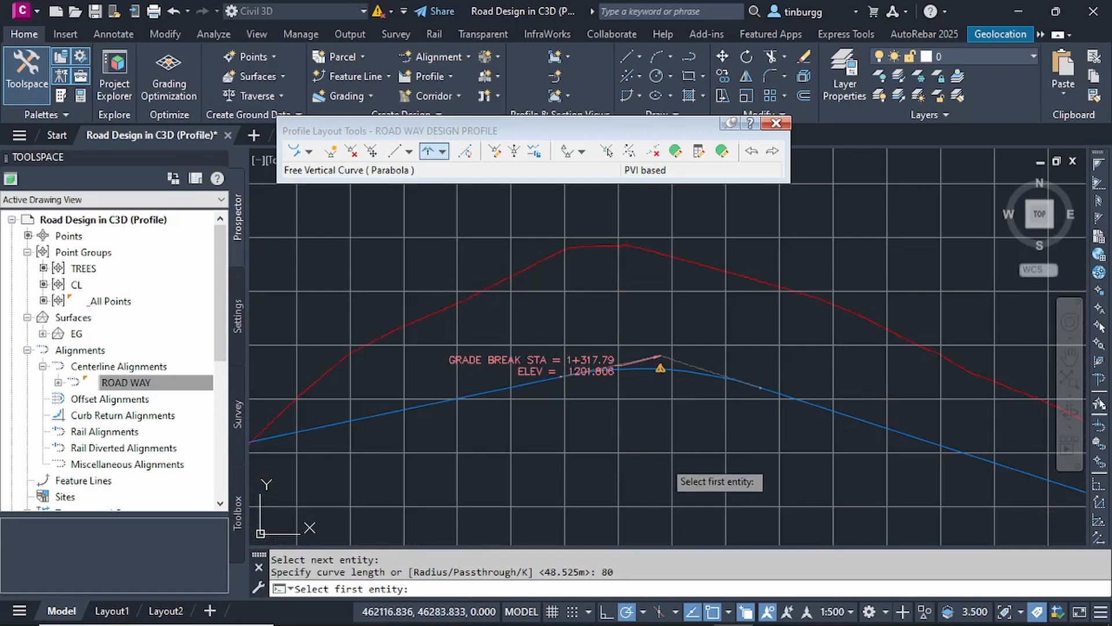
pyautogui.press('Escape')
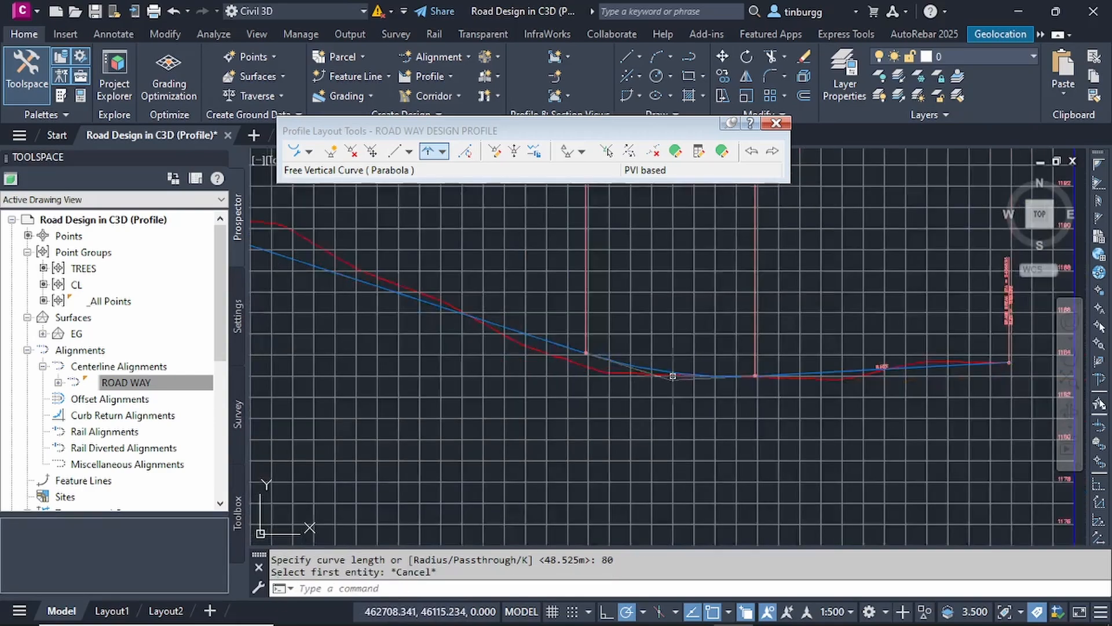
# Step: Return to the peak of the design profile and close the profile layout tools
pyautogui.scroll(-8, 672, 375)
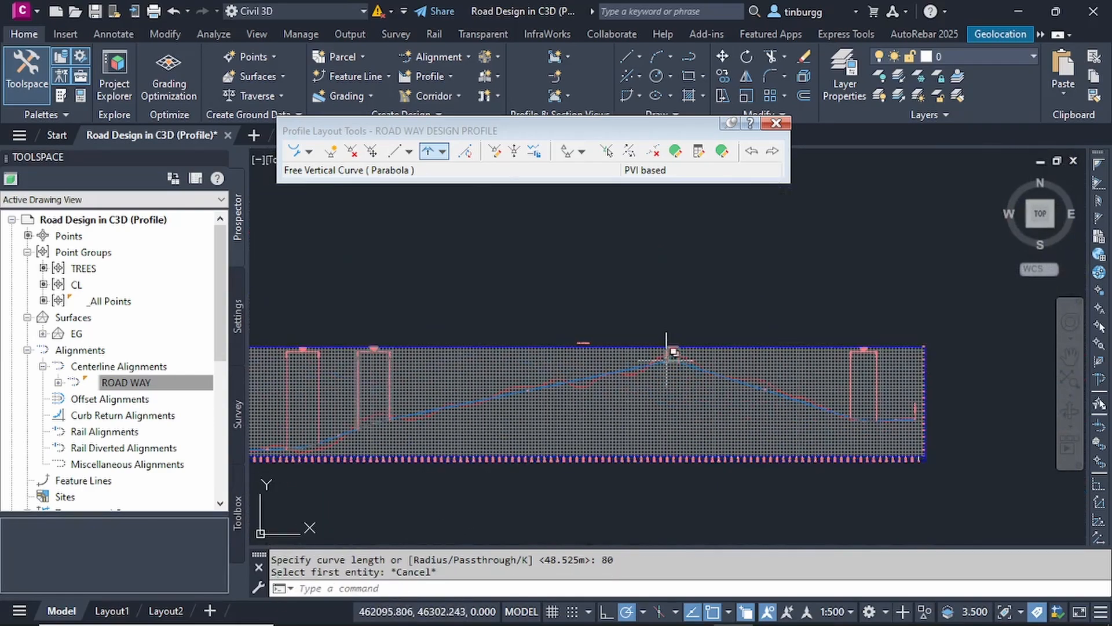
pyautogui.scroll(4, 672, 353)
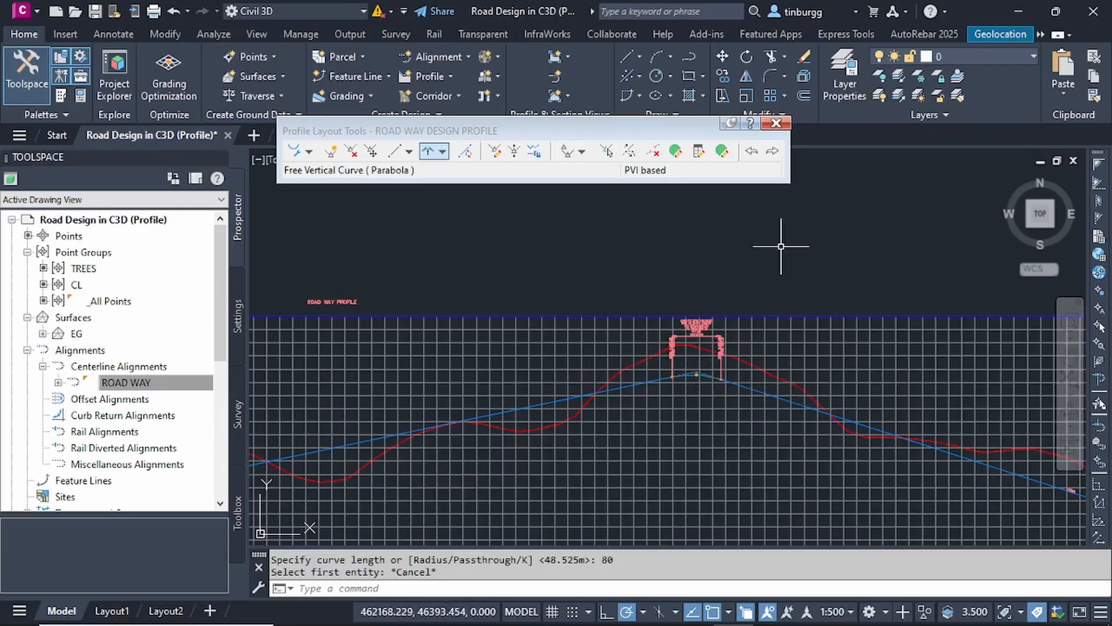
pyautogui.click(776, 124)
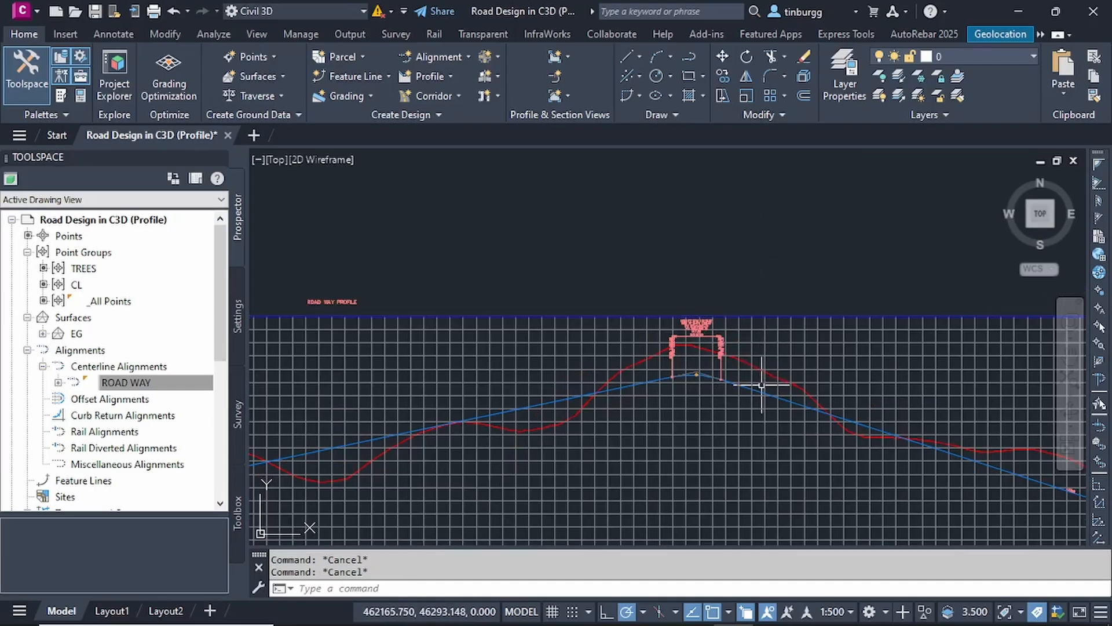
# Step: Reopen the layout tools for the design profile through the Geometry Editor, move them clear of the peak curve, and deselect the profile
pyautogui.scroll(3, 762, 379)
pyautogui.scroll(4, 628, 364)
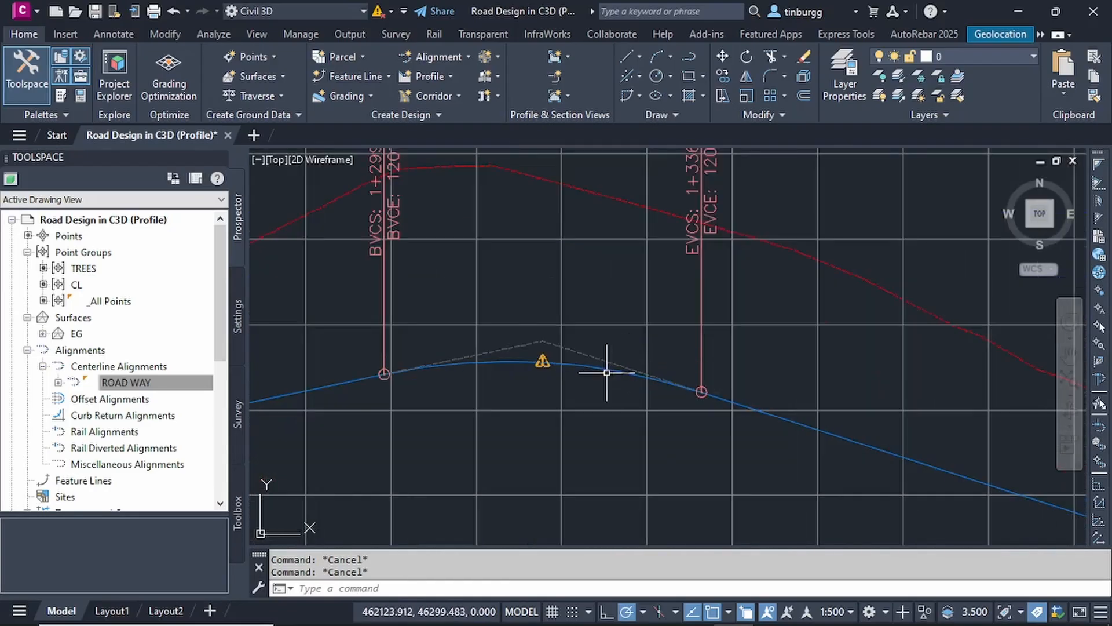
pyautogui.click(587, 368)
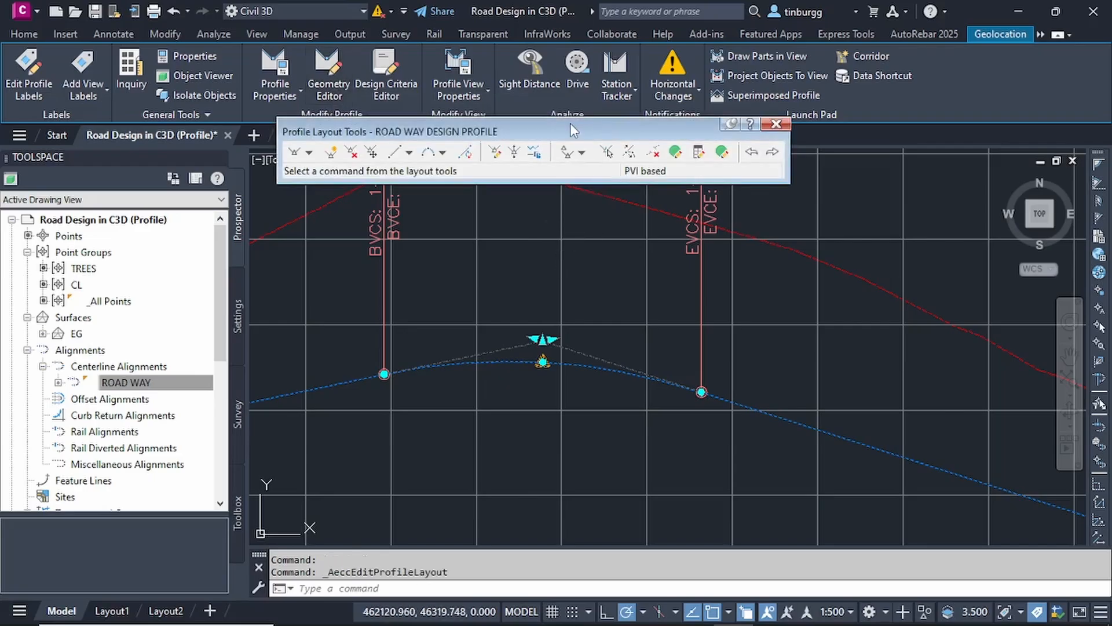
pyautogui.moveTo(571, 124); pyautogui.dragTo(678, 146)
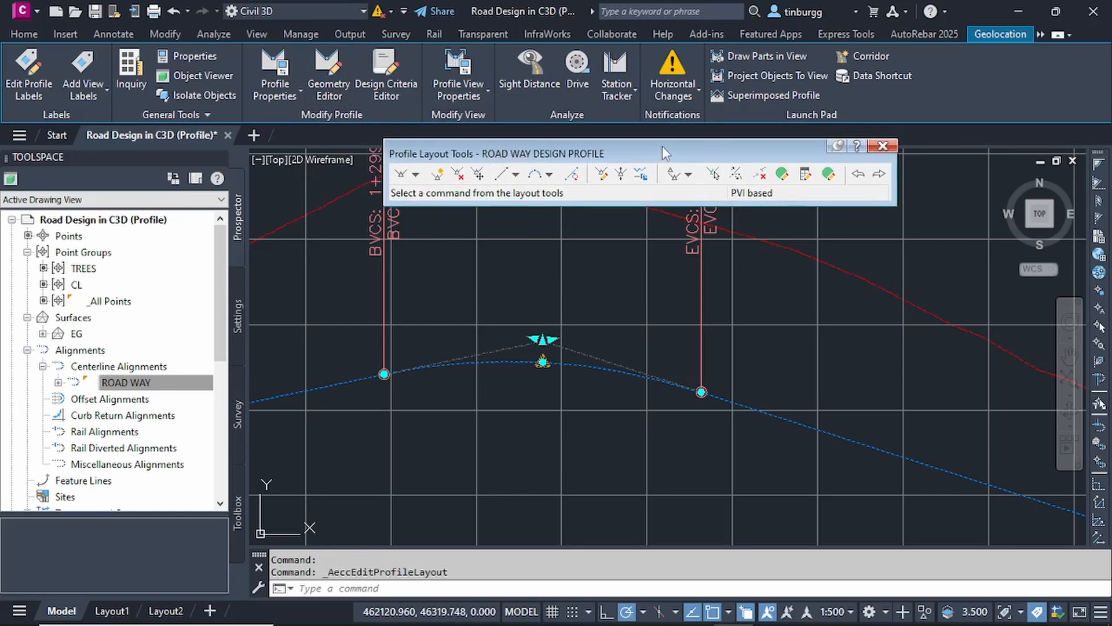
pyautogui.moveTo(663, 148); pyautogui.dragTo(661, 129)
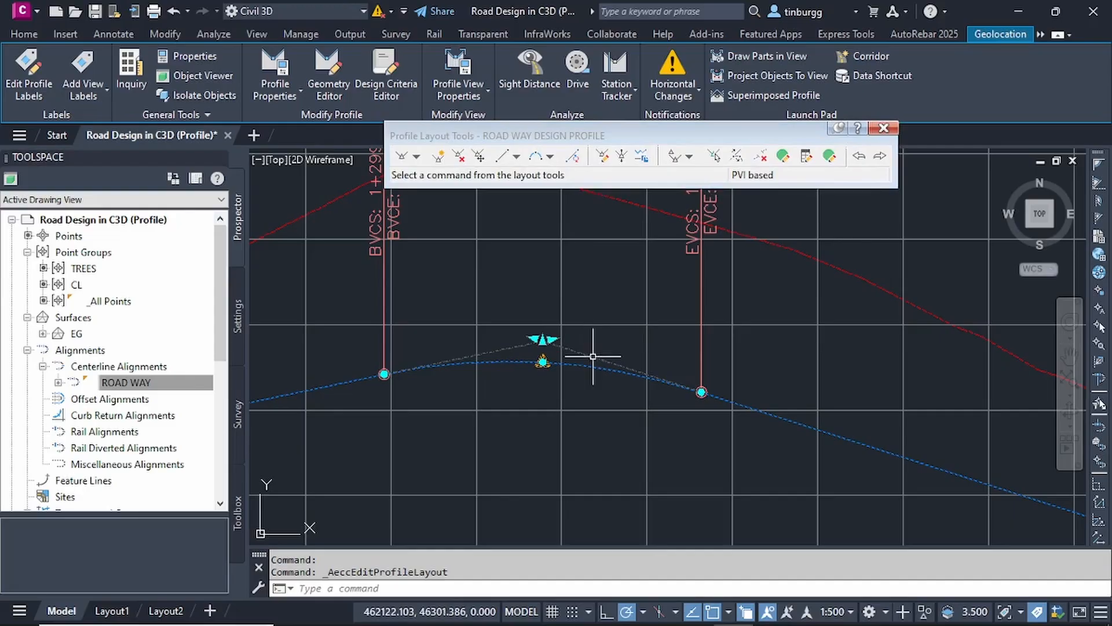
pyautogui.scroll(-6, 592, 356)
pyautogui.scroll(6, 592, 357)
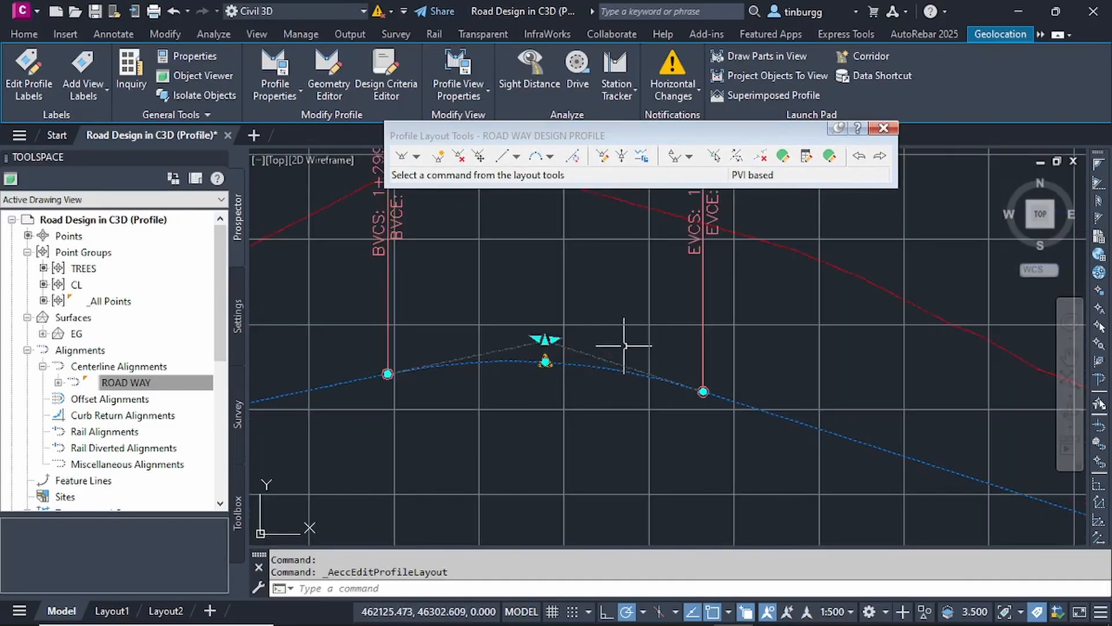
pyautogui.press('Escape')
# Step: Inspect the design criteria warning on the vertical curve at the peak
pyautogui.scroll(4, 536, 360)
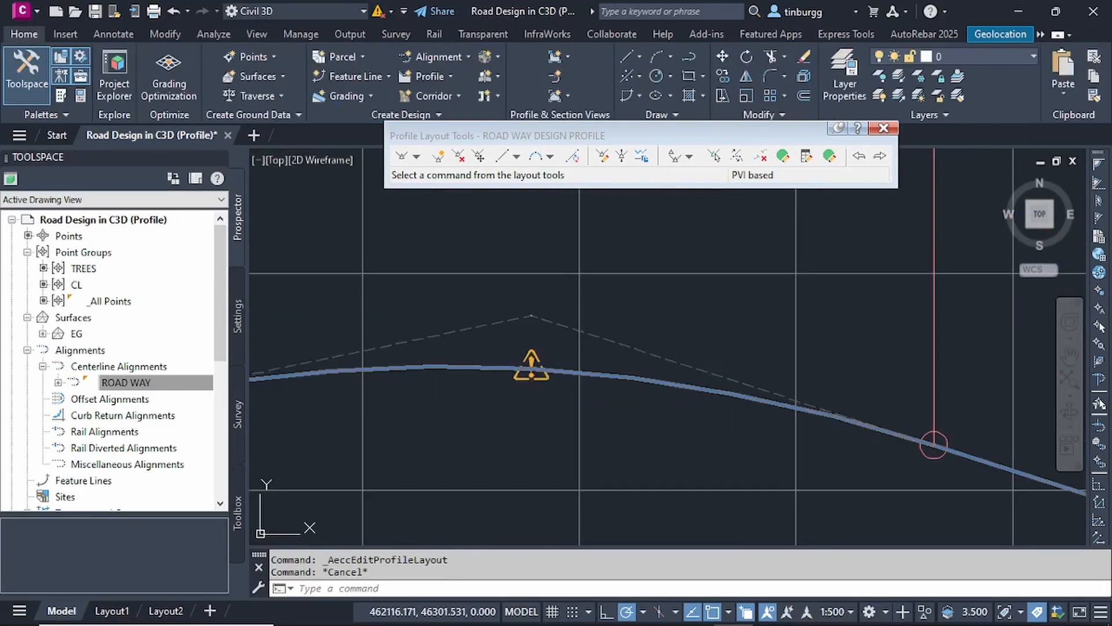
pyautogui.moveTo(530, 351)
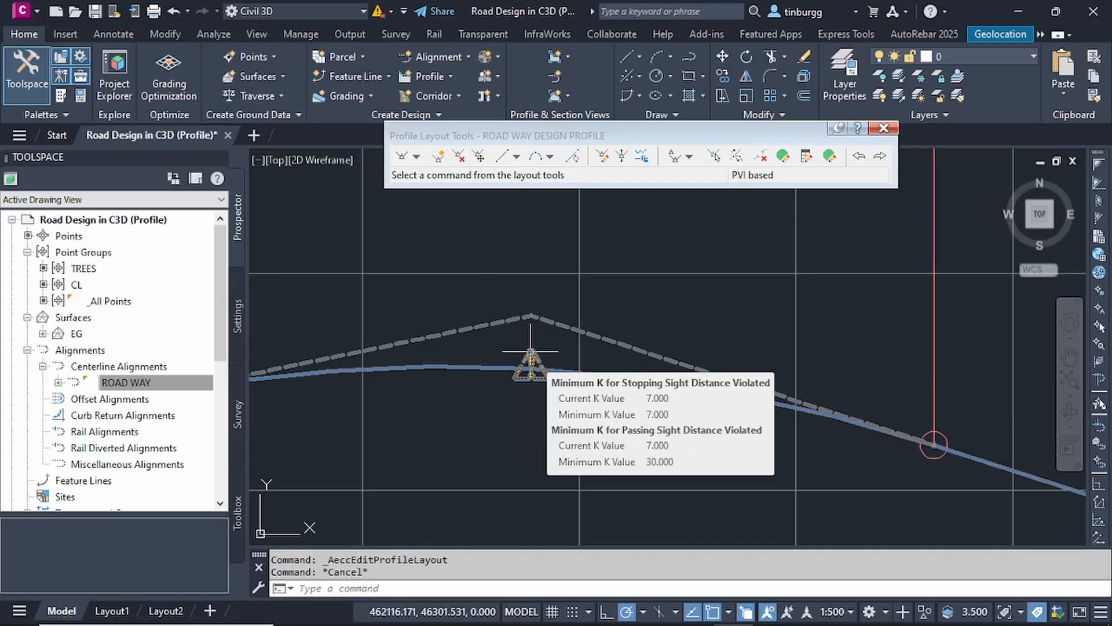
pyautogui.scroll(-5, 547, 351)
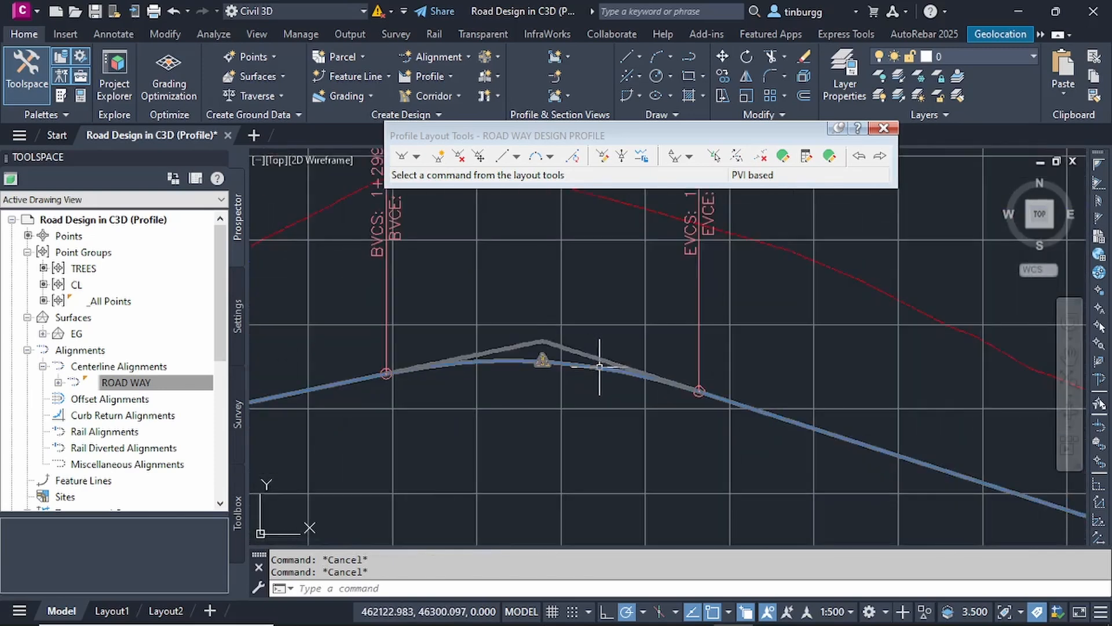
# Step: Open the profile entities table and bring up the K value and minimum K criteria for the PVI at station 1+317.79
pyautogui.click(829, 157)
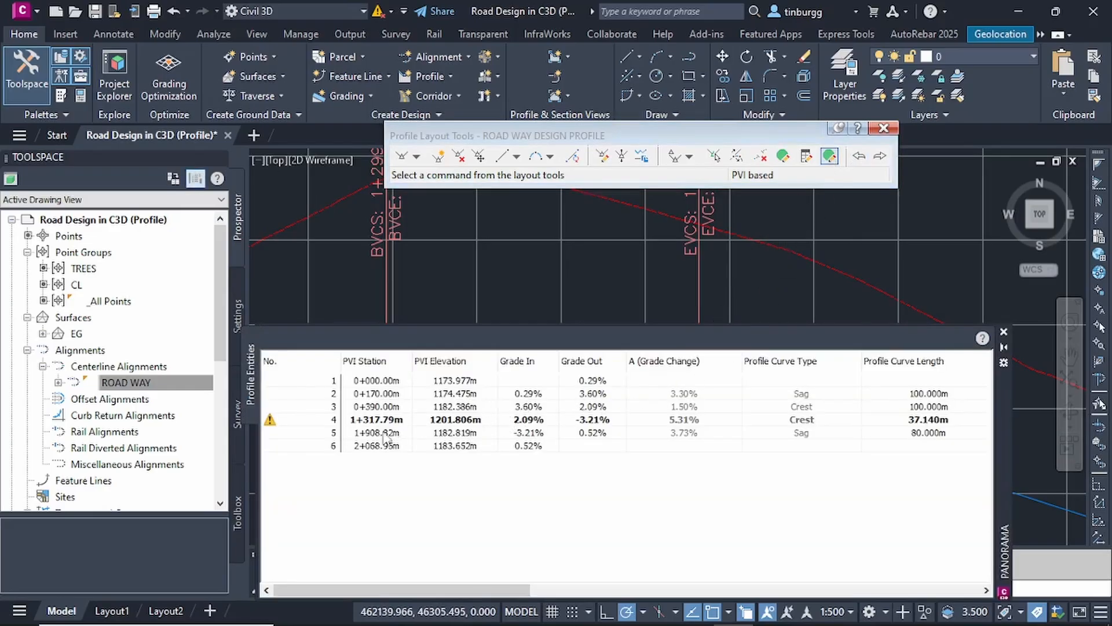
pyautogui.click(399, 422)
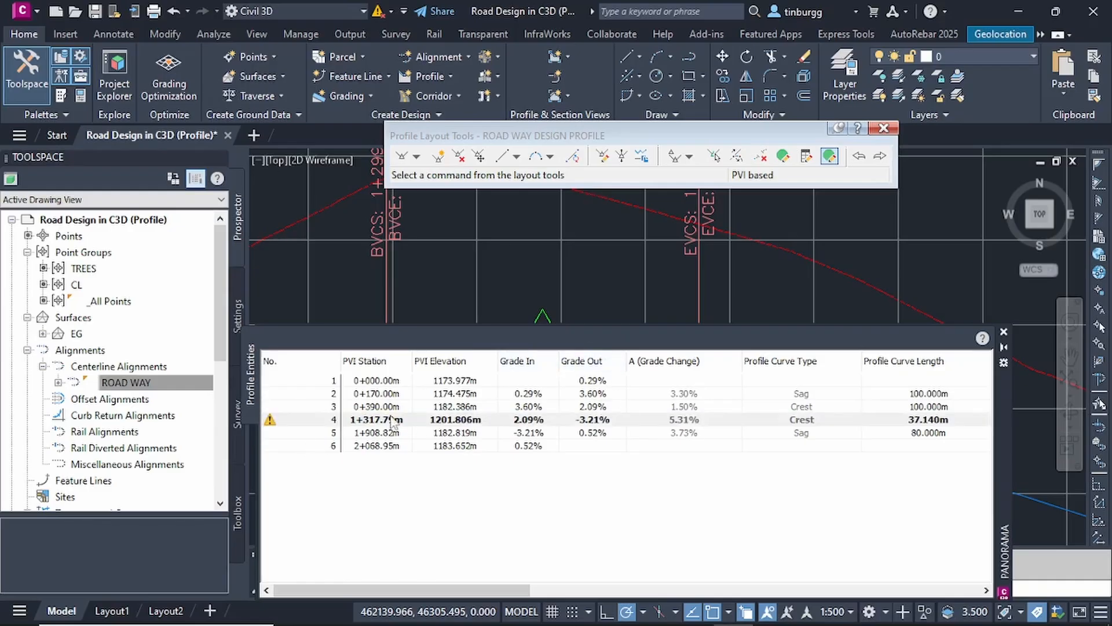
pyautogui.moveTo(1000, 419); pyautogui.dragTo(1011, 460)
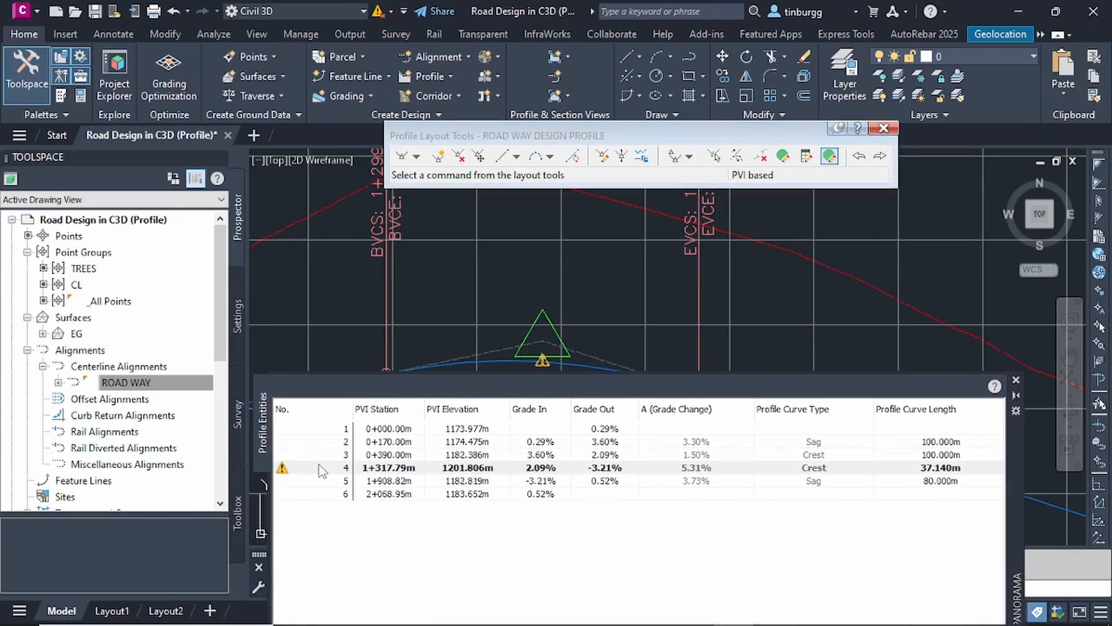
pyautogui.click(659, 463)
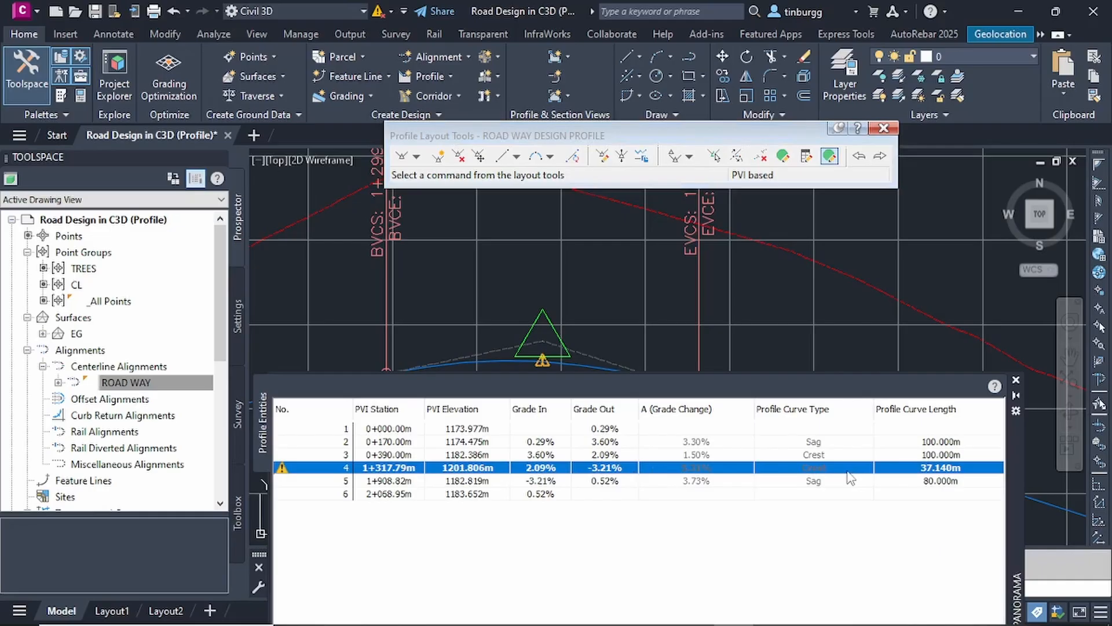
pyautogui.moveTo(1011, 484); pyautogui.dragTo(1010, 395)
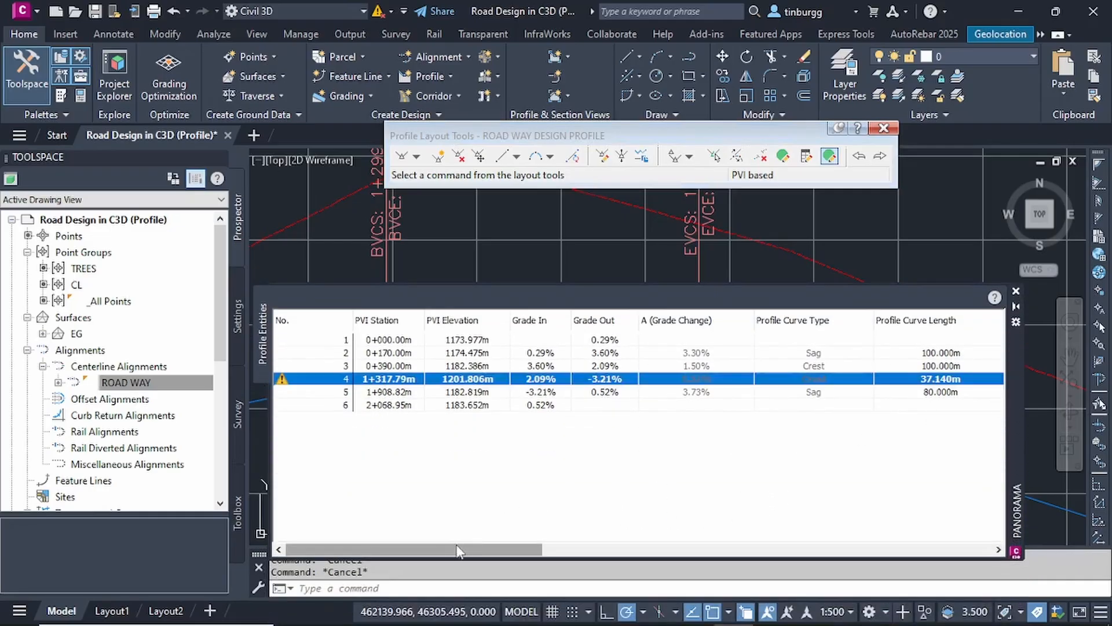
pyautogui.moveTo(450, 549); pyautogui.dragTo(603, 549)
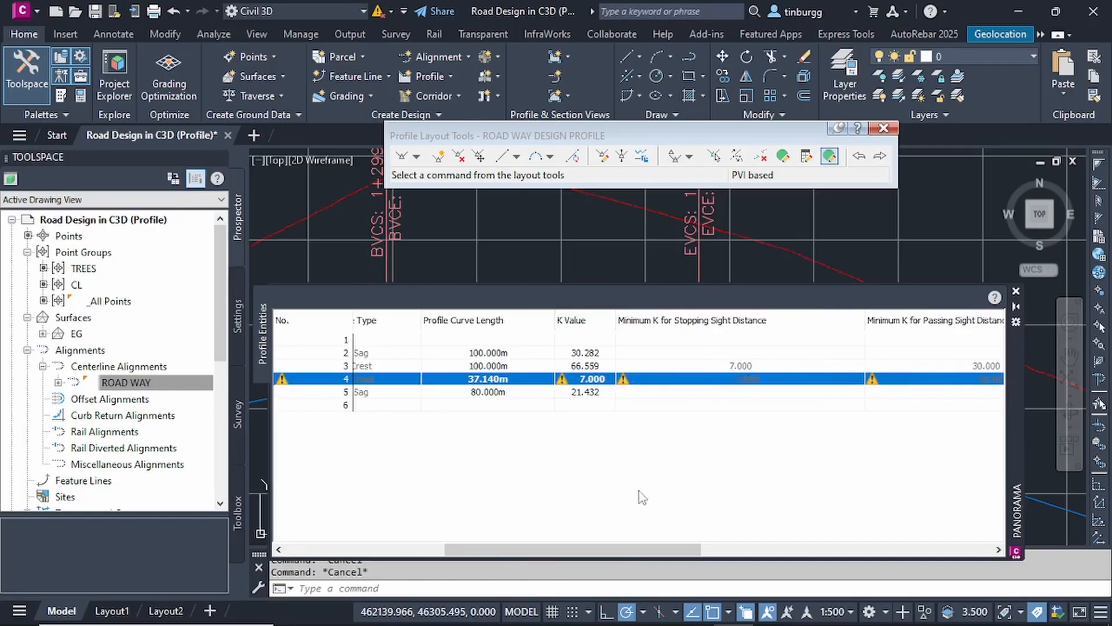
pyautogui.moveTo(628, 549); pyautogui.dragTo(694, 547)
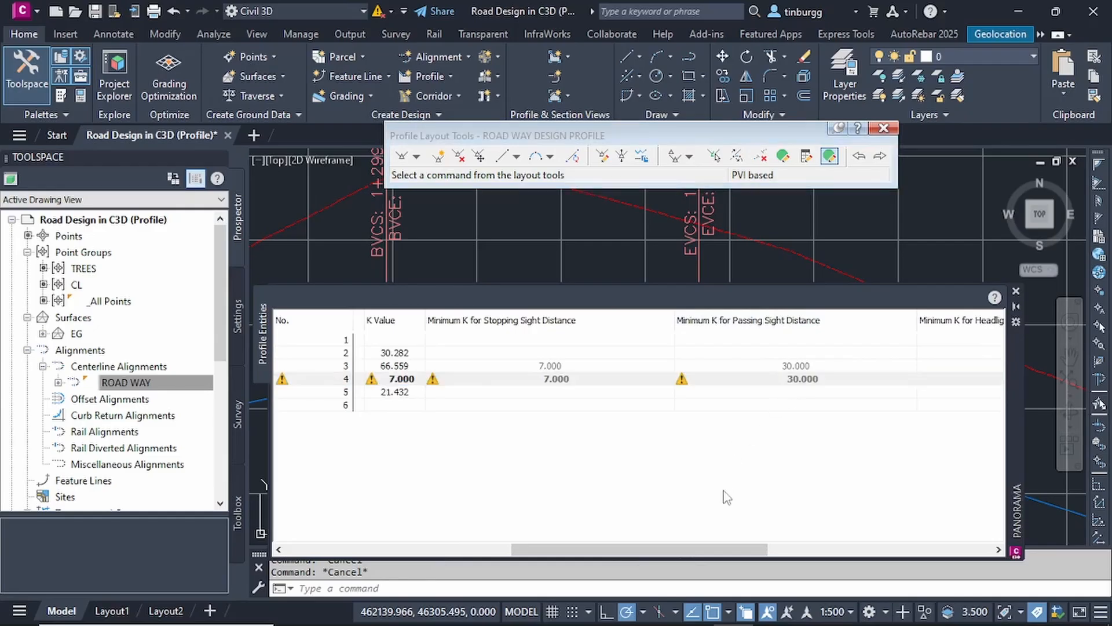
pyautogui.moveTo(706, 554); pyautogui.dragTo(675, 556)
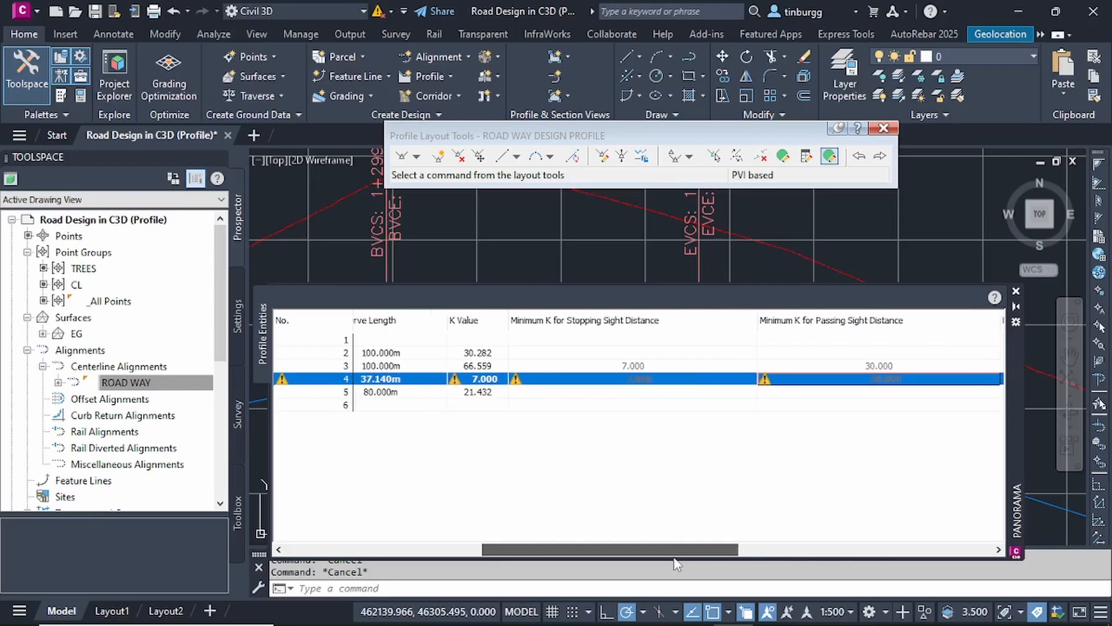
# Step: Set the K value of the crest curve at station 1+317.79 to 30 and close the profile entities table
pyautogui.click(488, 379)
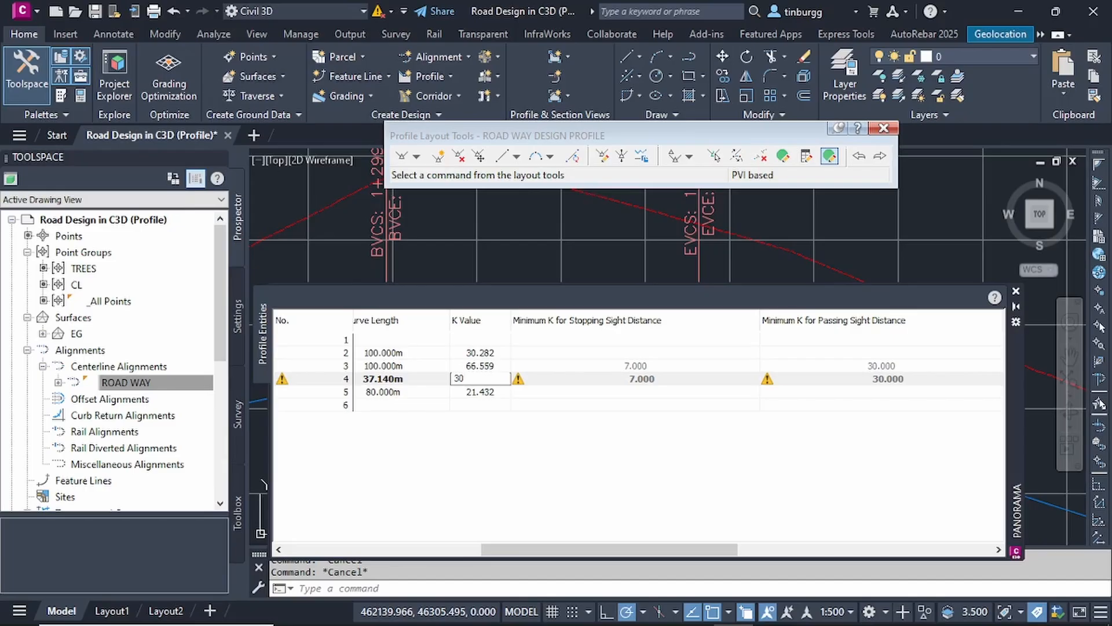
pyautogui.press('Return')
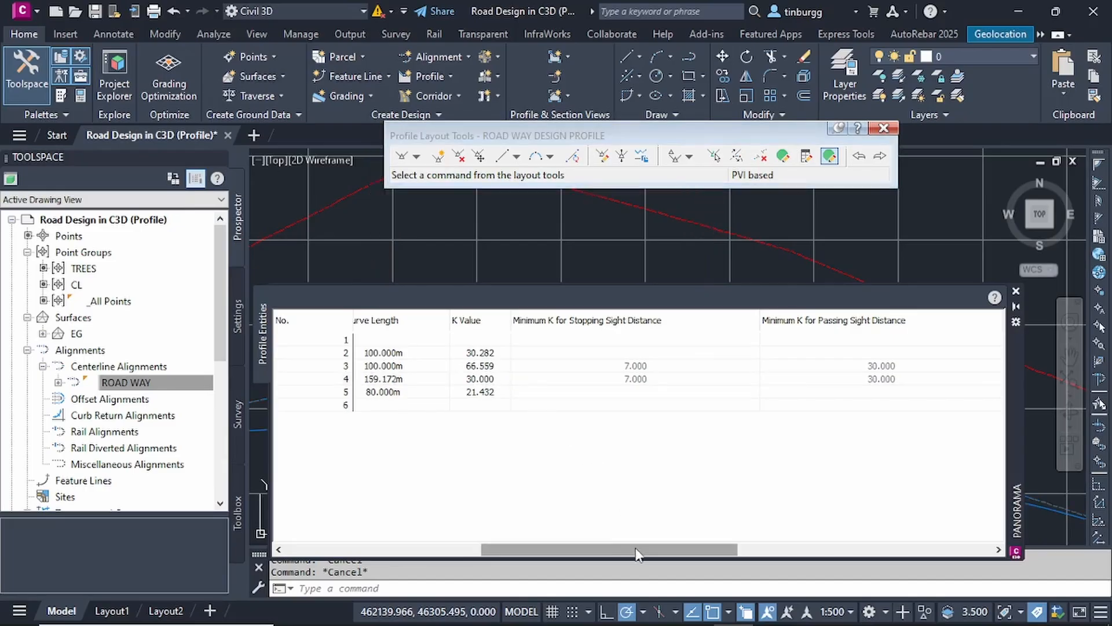
pyautogui.moveTo(637, 553); pyautogui.dragTo(425, 561)
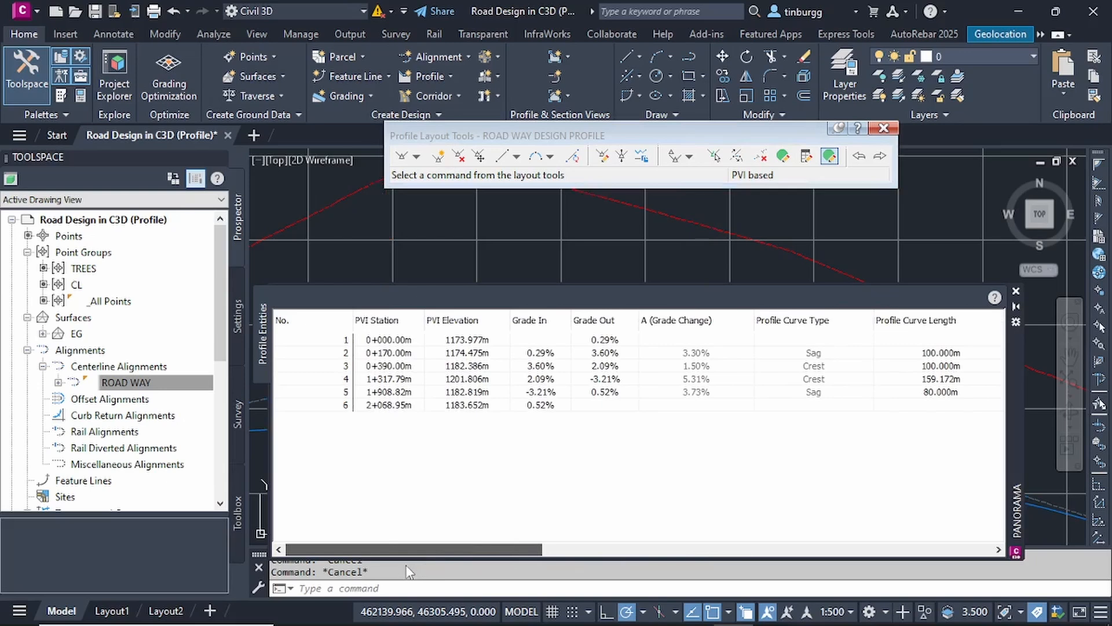
pyautogui.click(1017, 292)
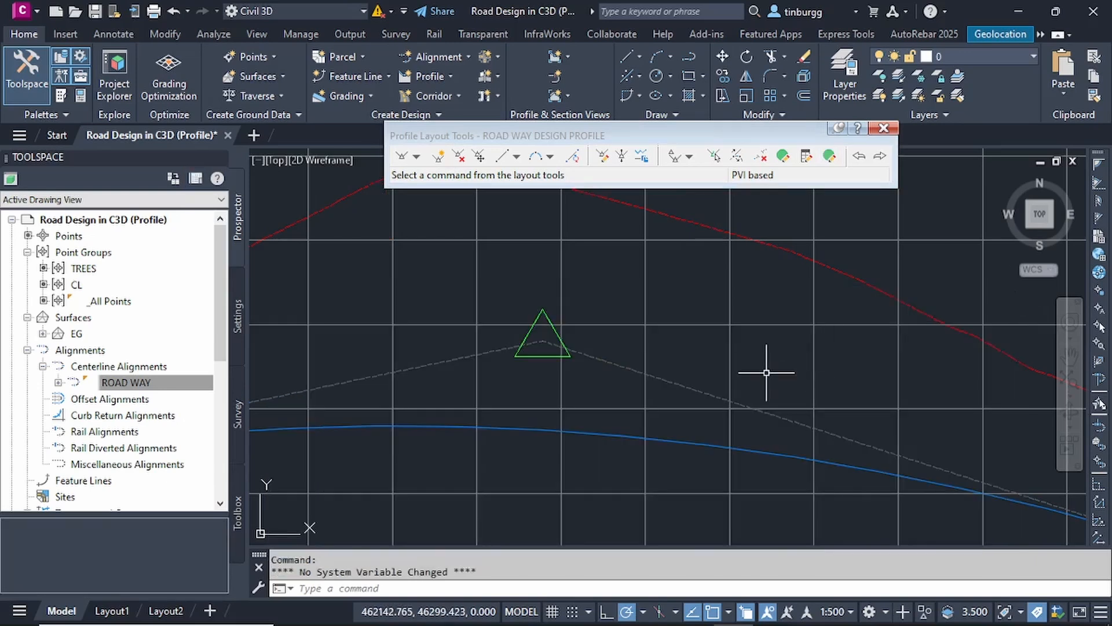
# Step: Review the lengthened crest curve at the peak and its labels against the existing ground profile
pyautogui.scroll(-5, 767, 372)
pyautogui.scroll(2, 720, 352)
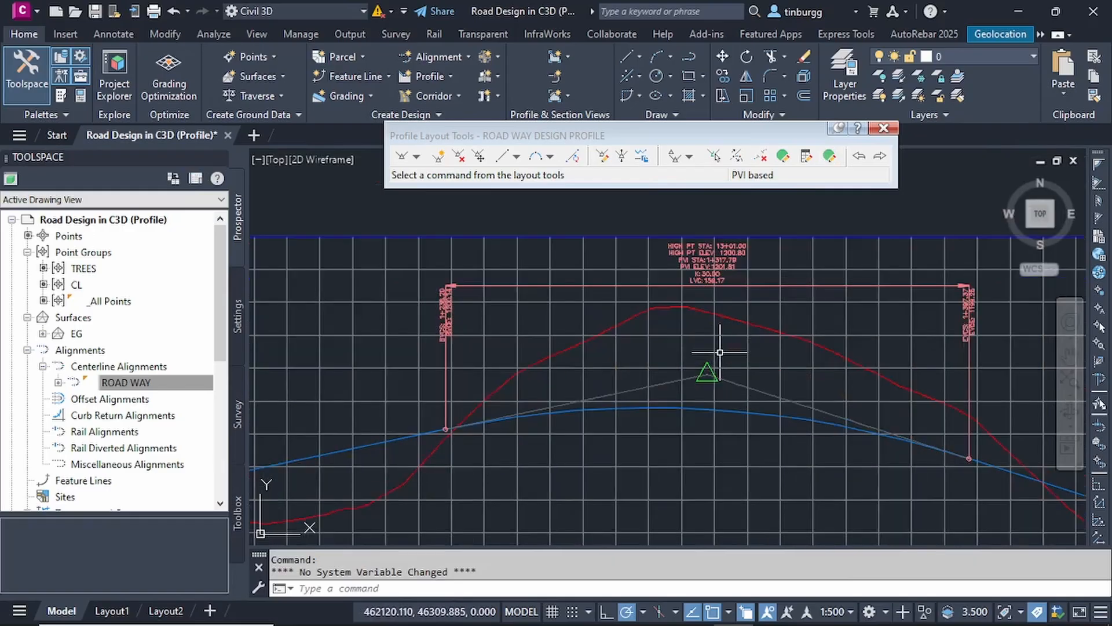
pyautogui.scroll(3, 720, 352)
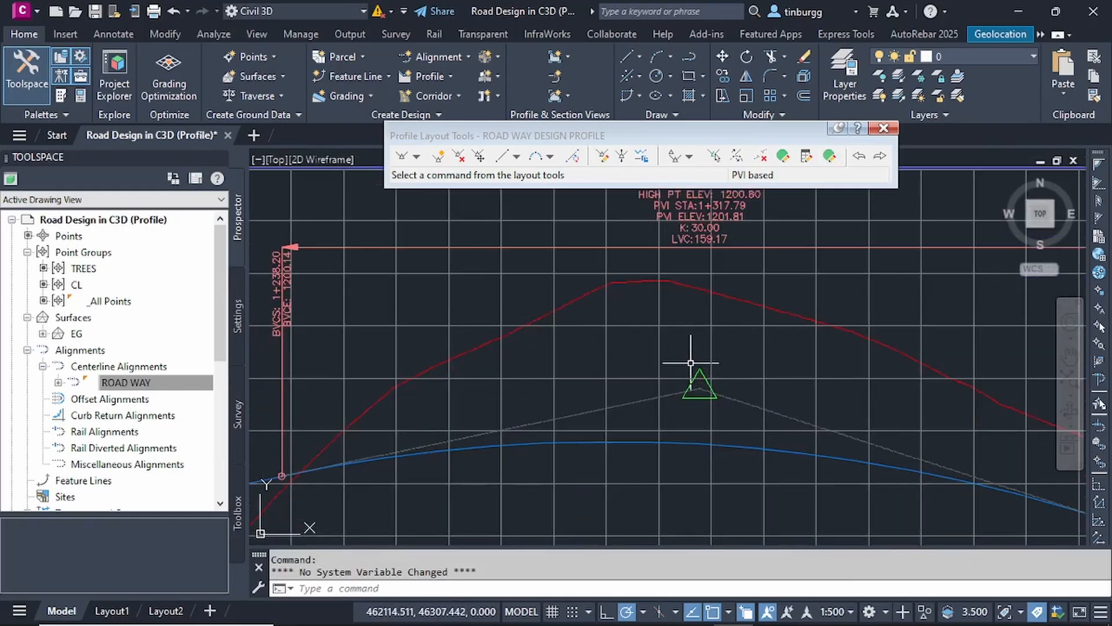
pyautogui.scroll(-6, 695, 350)
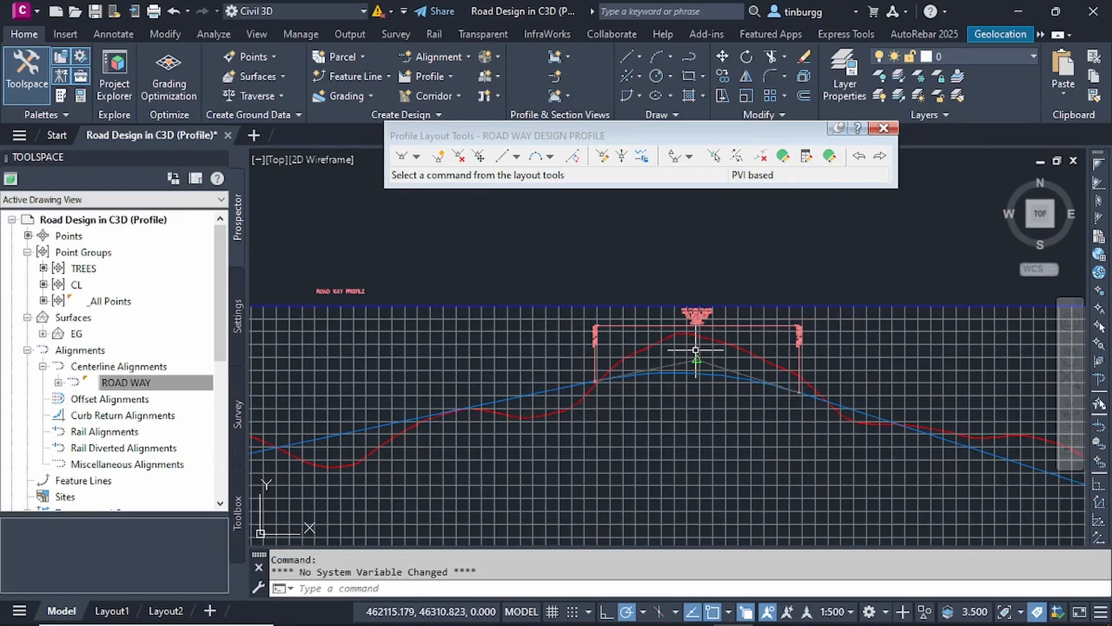
pyautogui.scroll(-2, 696, 350)
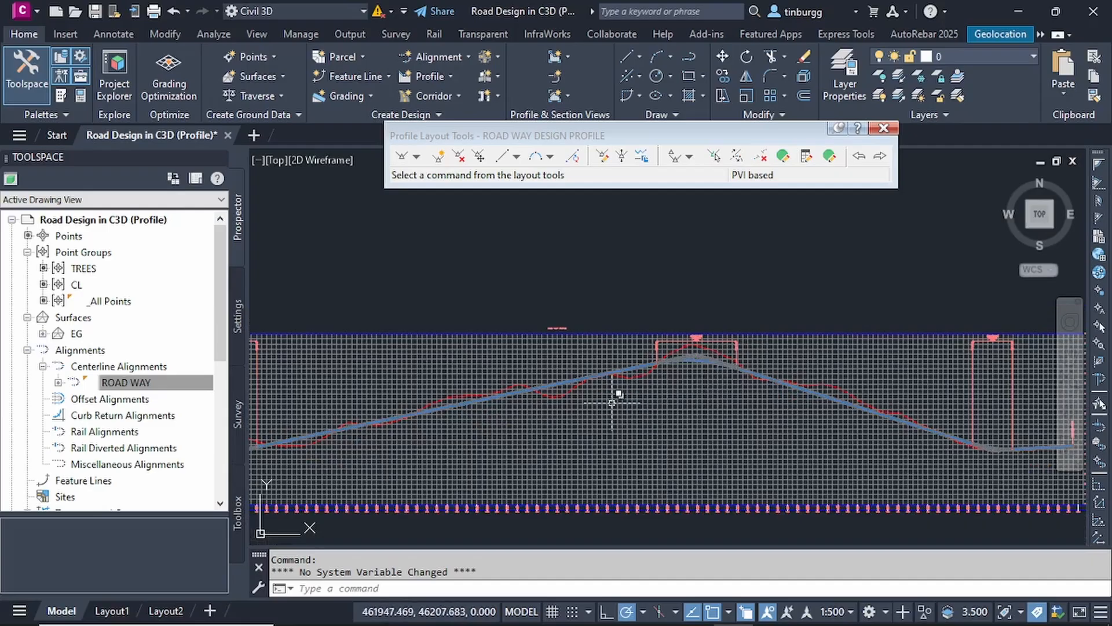
# Step: Examine the vertical curves at stations 0+390 and 0+170 and the design profile back towards the peak
pyautogui.moveTo(640, 399); pyautogui.dragTo(749, 408, button='middle')
pyautogui.moveTo(586, 423); pyautogui.dragTo(702, 383, button='middle')
pyautogui.moveTo(480, 411); pyautogui.dragTo(602, 376, button='middle')
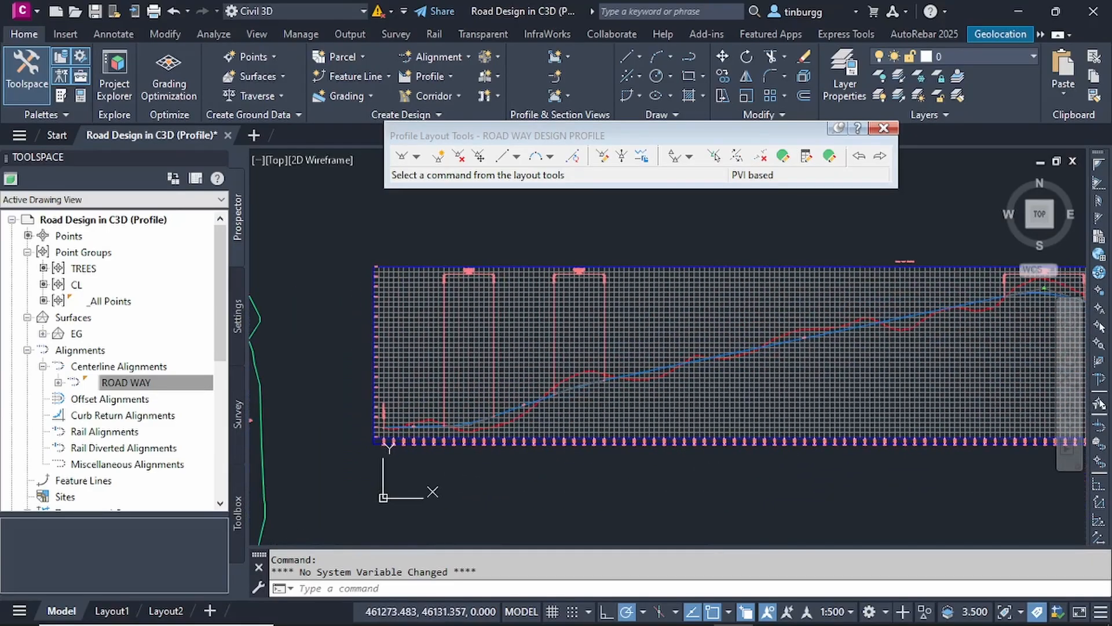
pyautogui.scroll(4, 570, 394)
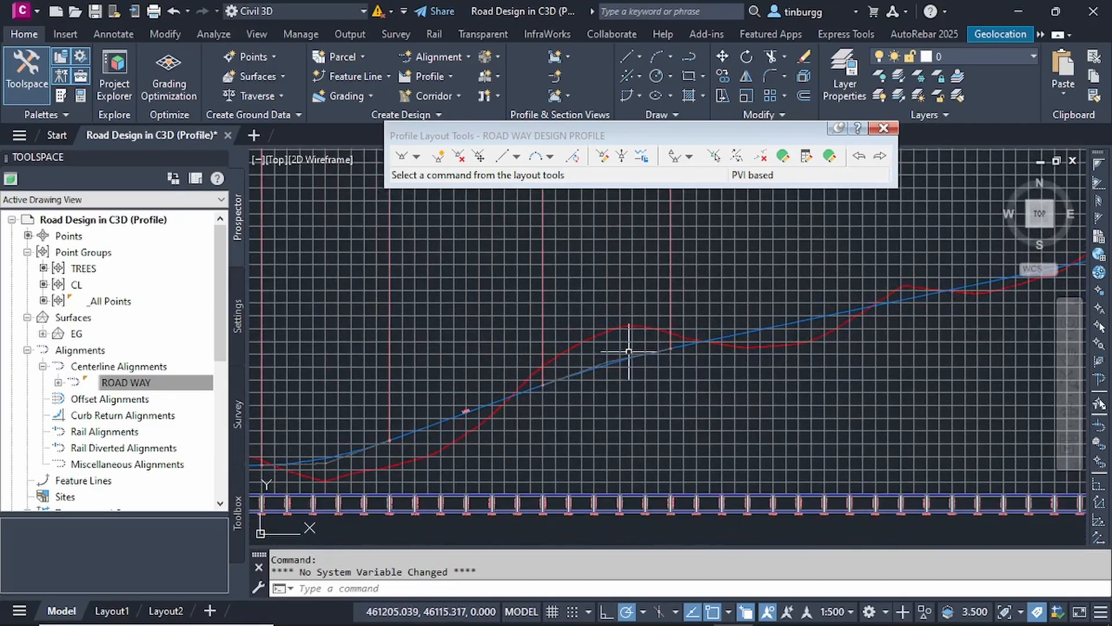
pyautogui.scroll(4, 629, 351)
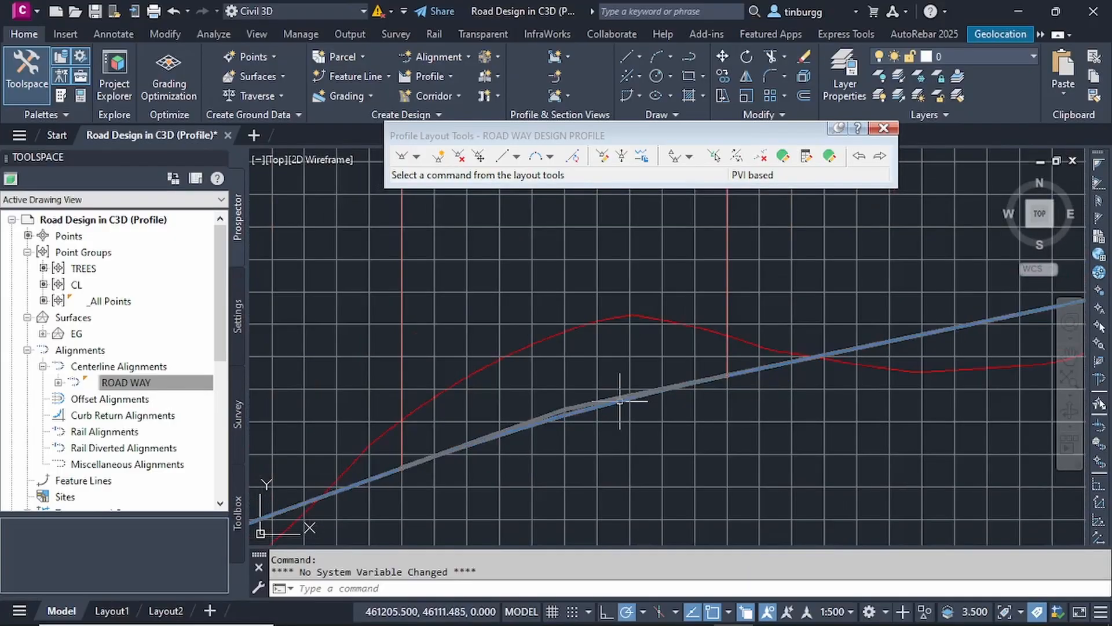
pyautogui.scroll(-2, 649, 383)
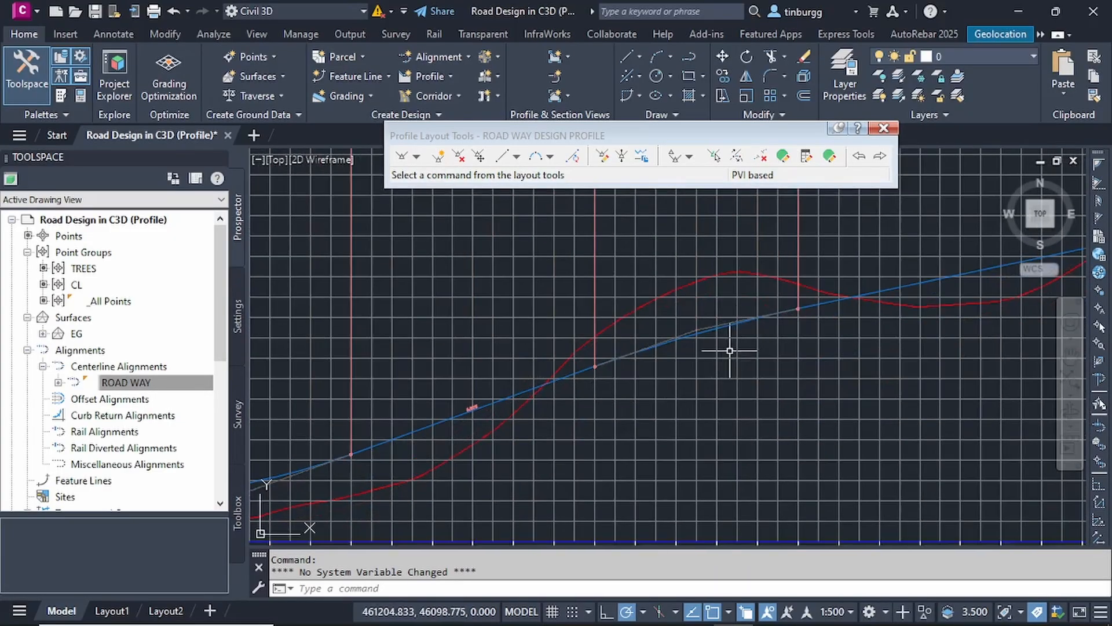
pyautogui.scroll(-5, 730, 350)
pyautogui.scroll(2, 667, 364)
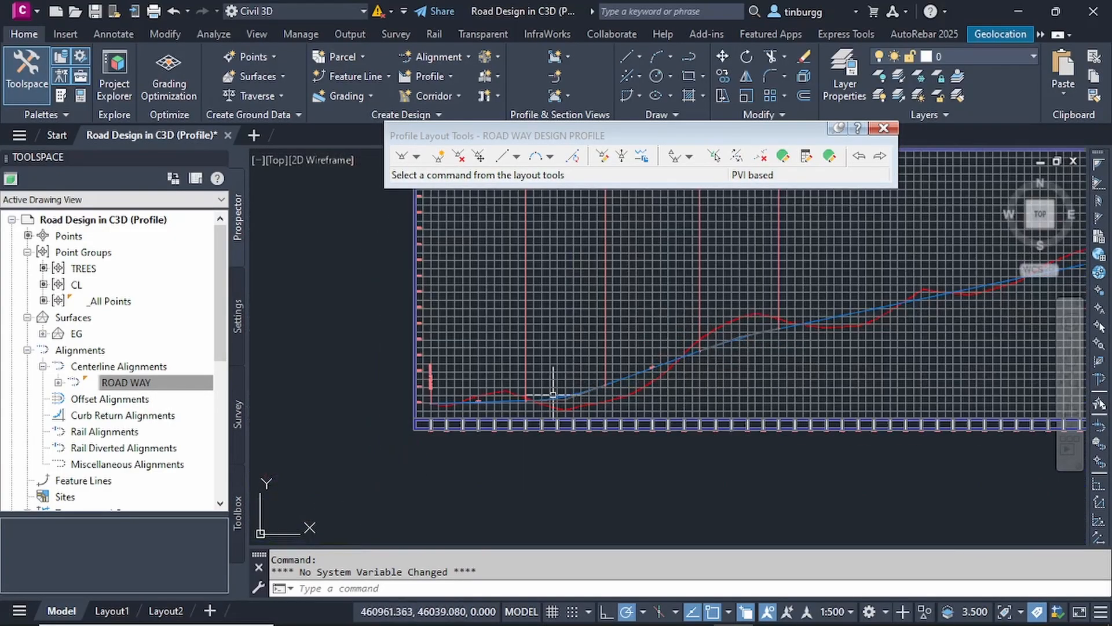
pyautogui.scroll(2, 493, 399)
pyautogui.scroll(2, 606, 401)
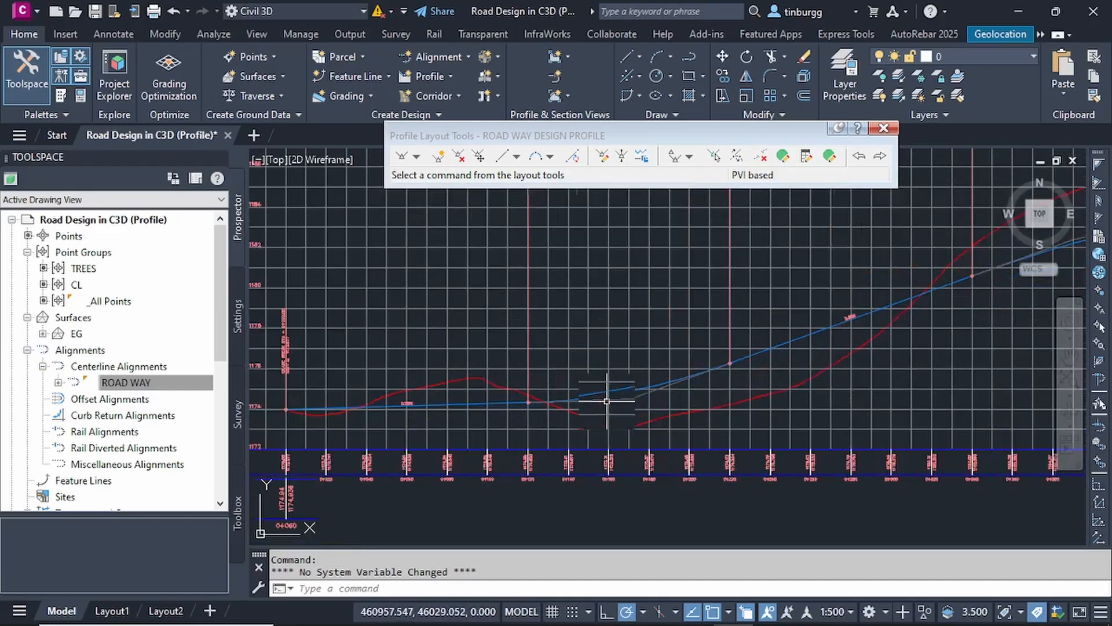
pyautogui.scroll(-2, 606, 401)
pyautogui.scroll(-2, 689, 371)
pyautogui.scroll(4, 728, 350)
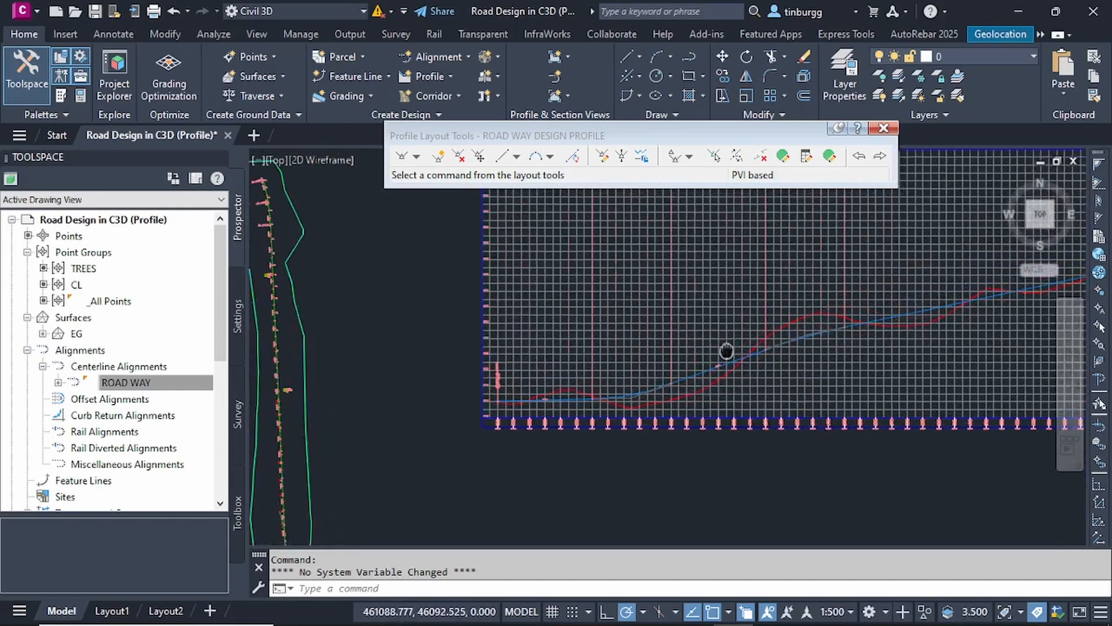
pyautogui.moveTo(708, 337)
pyautogui.mouseDown(button='middle')
pyautogui.moveTo(699, 351)
pyautogui.moveTo(531, 378)
pyautogui.mouseUp(button='middle')
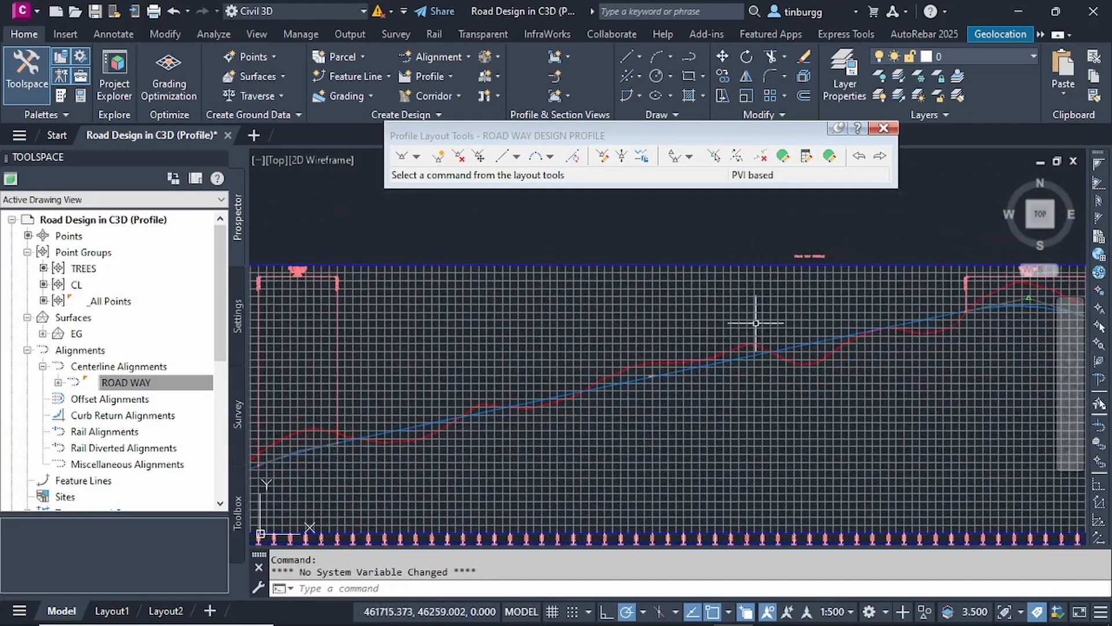
# Step: Examine the start of the design profile where it ties into the existing ground profile
pyautogui.moveTo(798, 312); pyautogui.dragTo(528, 392, button='middle')
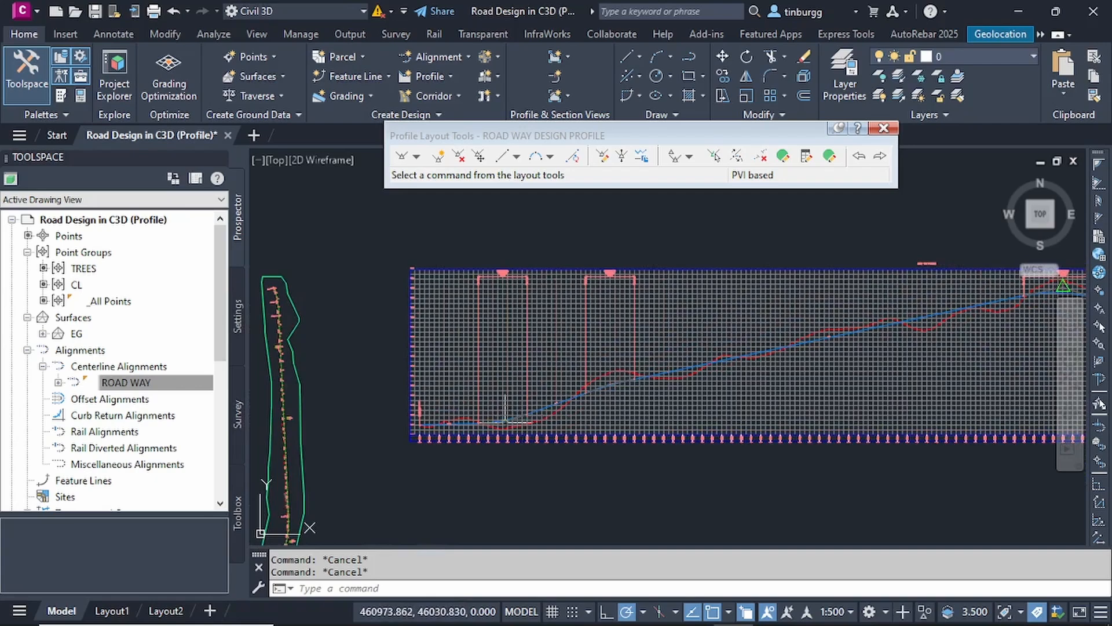
pyautogui.scroll(6, 476, 431)
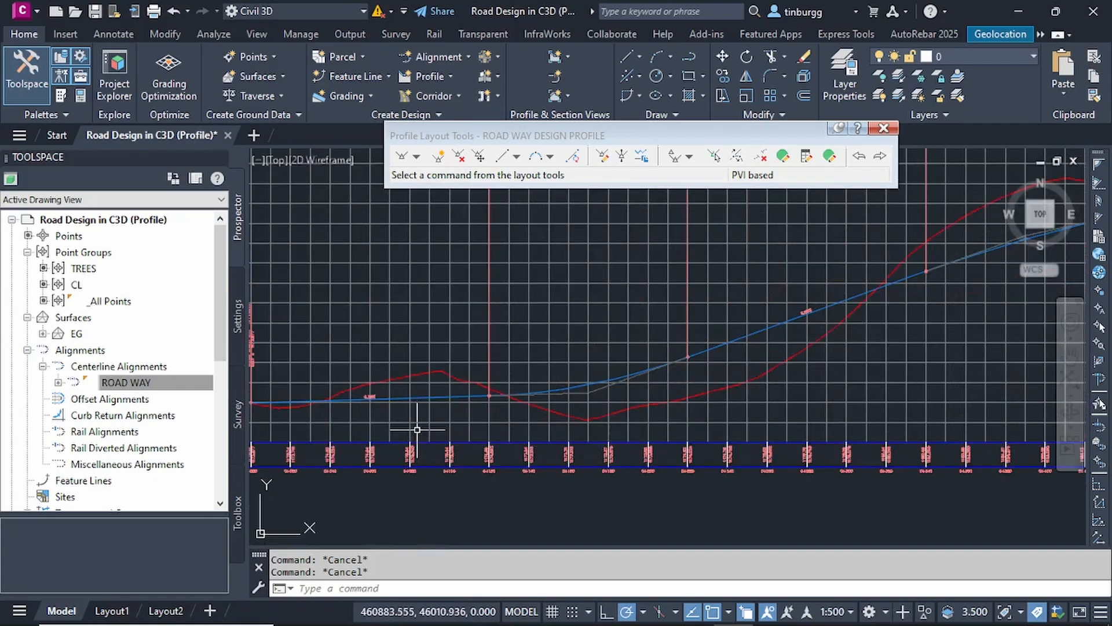
pyautogui.scroll(2, 482, 392)
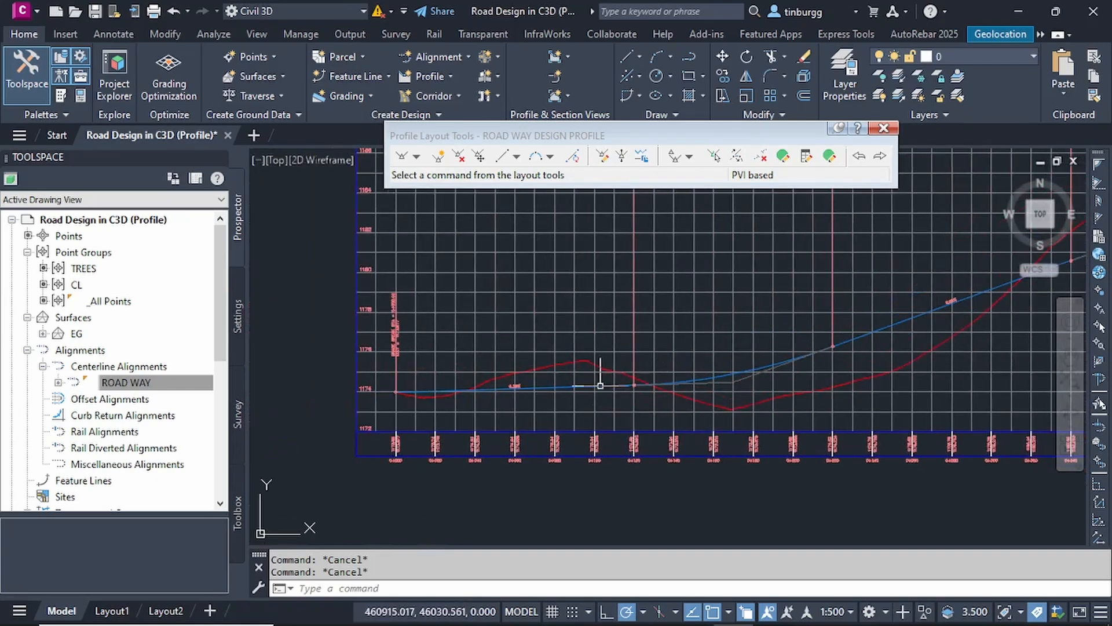
pyautogui.scroll(3, 399, 394)
pyautogui.scroll(5, 364, 400)
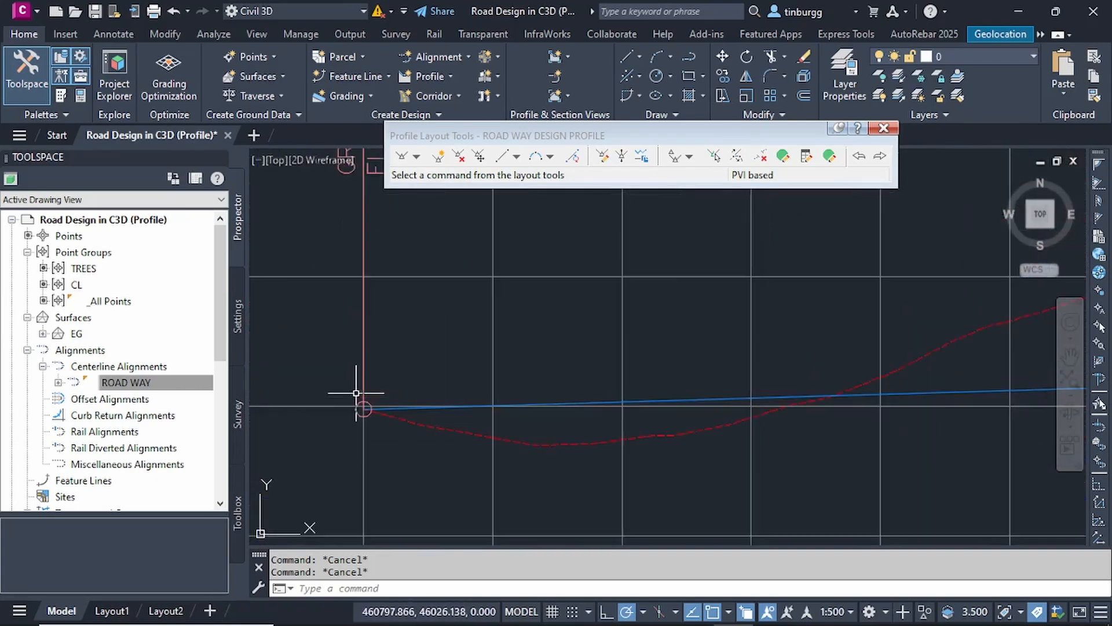
pyautogui.scroll(5, 410, 343)
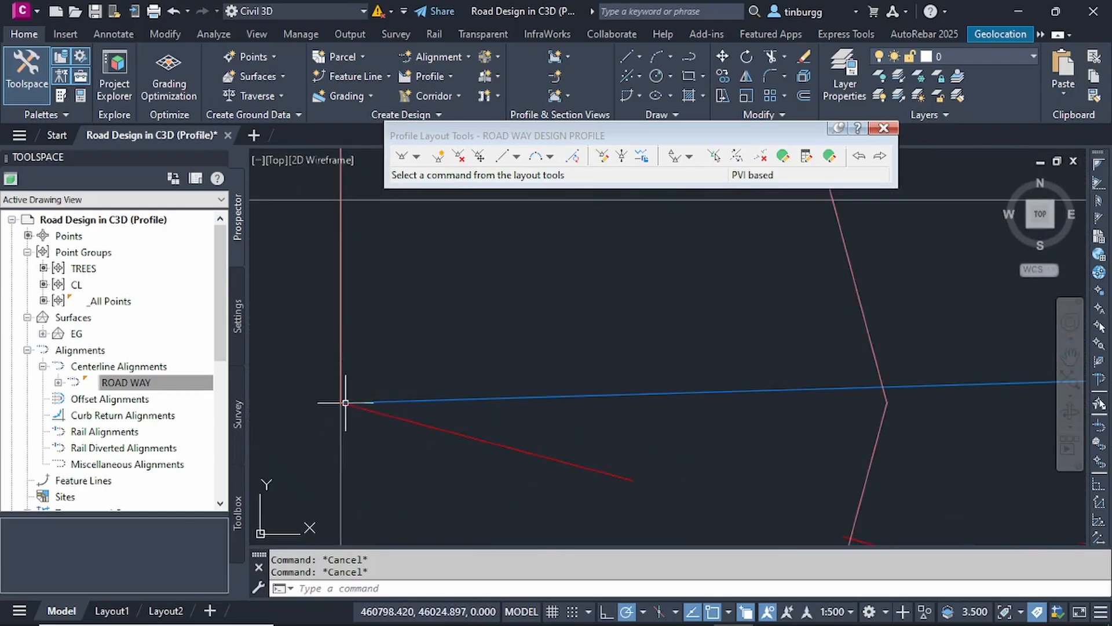
pyautogui.scroll(-15, 434, 393)
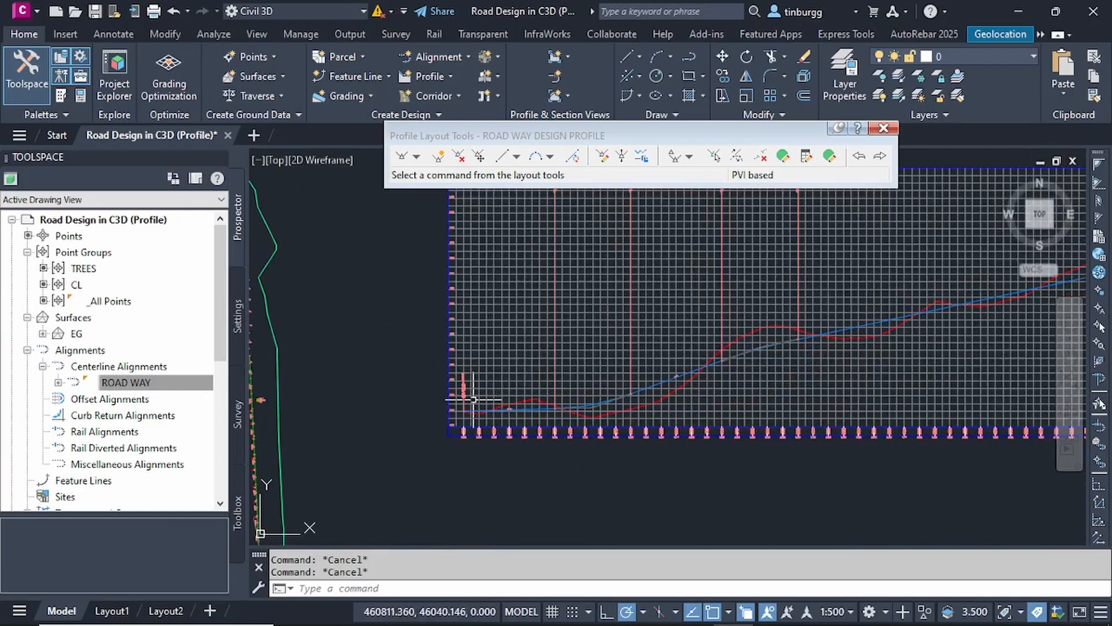
# Step: Examine the end of the design profile where it ties into the existing ground profile
pyautogui.moveTo(707, 357); pyautogui.dragTo(349, 400, button='middle')
pyautogui.scroll(8, 672, 403)
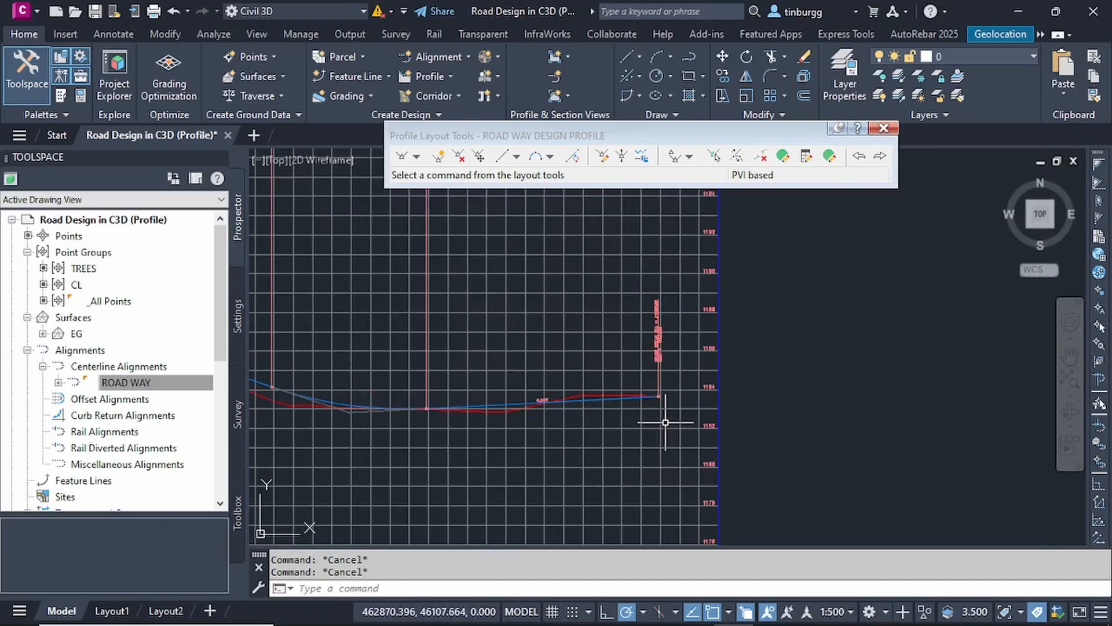
pyautogui.scroll(4, 529, 368)
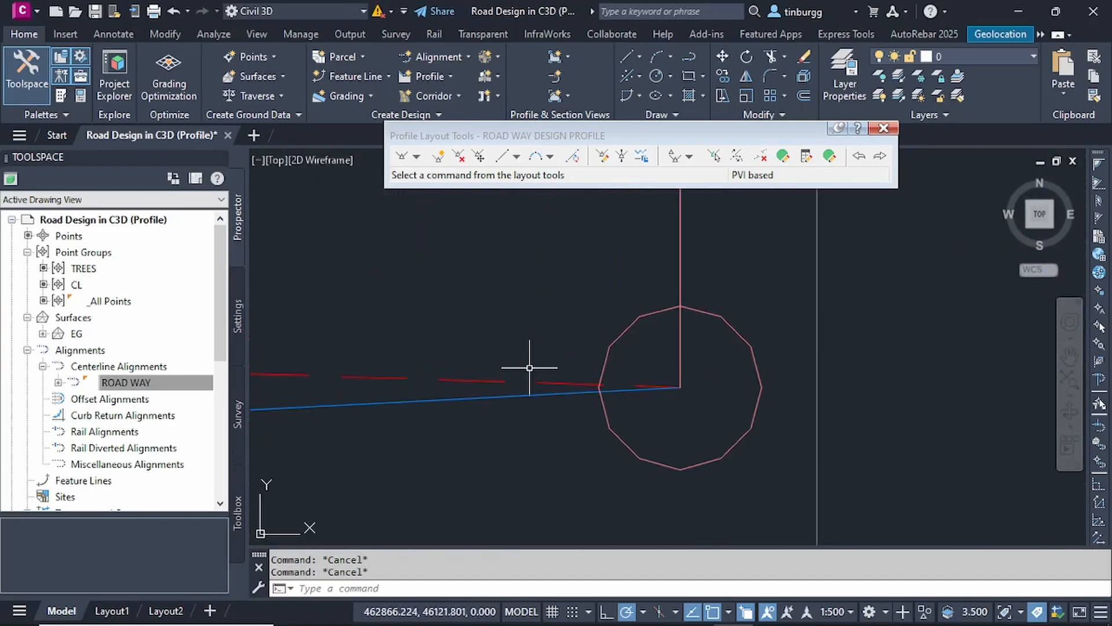
pyautogui.scroll(4, 682, 387)
pyautogui.scroll(4, 689, 366)
pyautogui.scroll(-8, 597, 417)
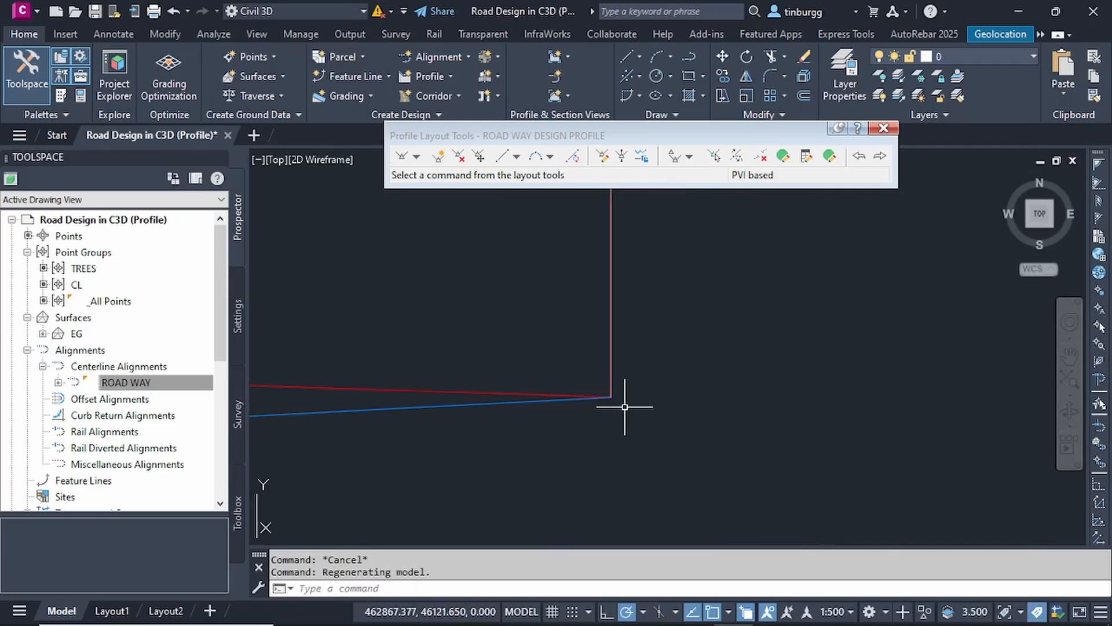
pyautogui.moveTo(616, 397); pyautogui.dragTo(672, 397, button='middle')
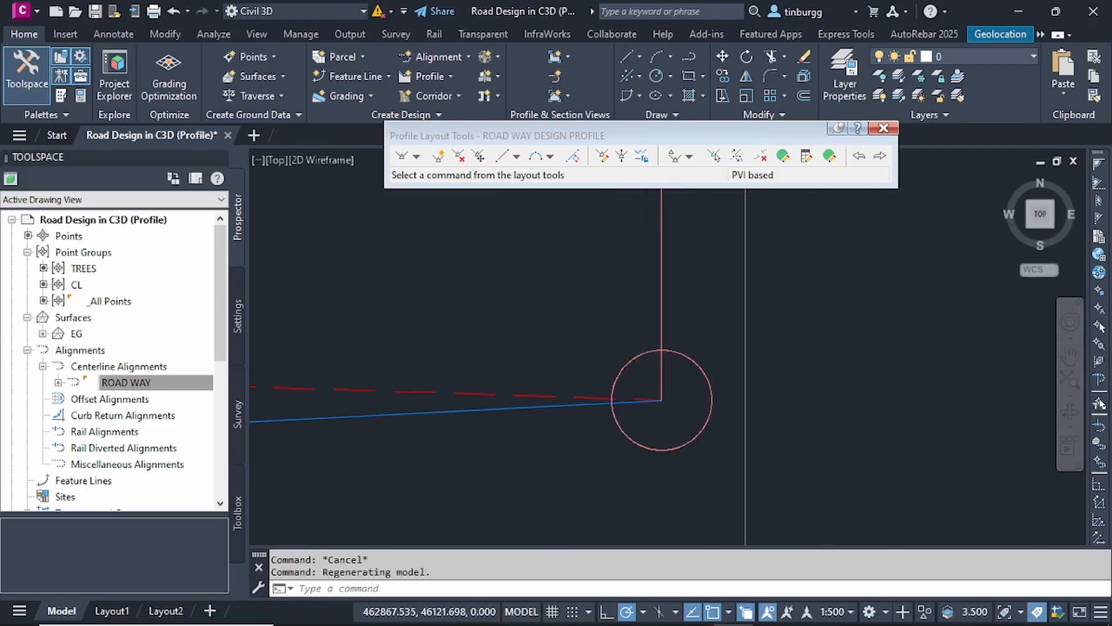
pyautogui.scroll(-10, 661, 399)
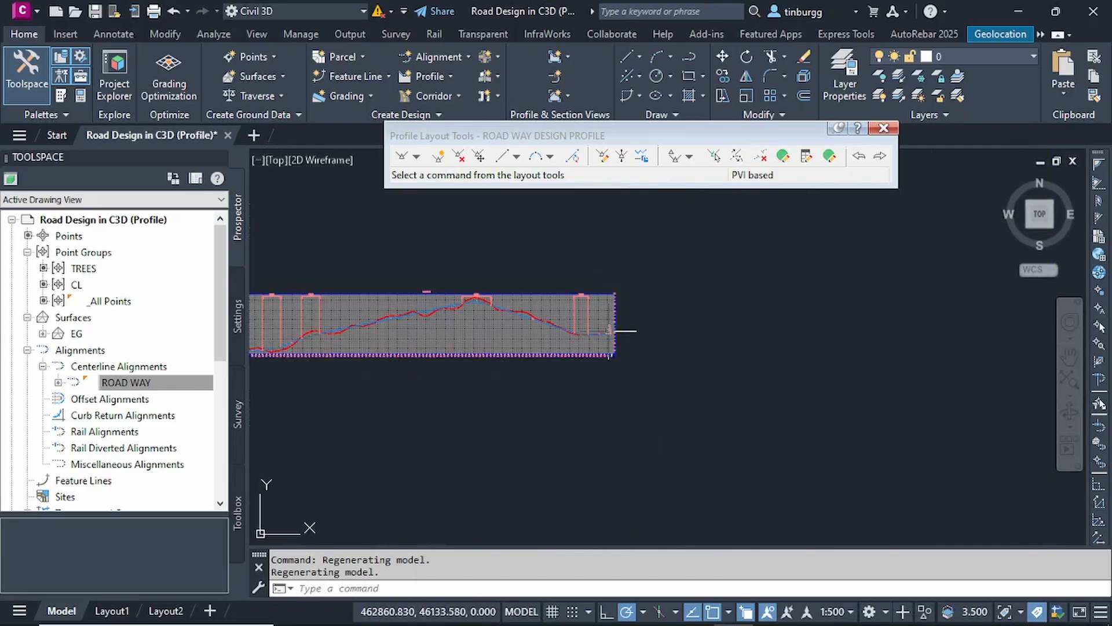
# Step: Review the design profile against existing ground from the peak back to the start and along the long uphill grade
pyautogui.scroll(5, 581, 330)
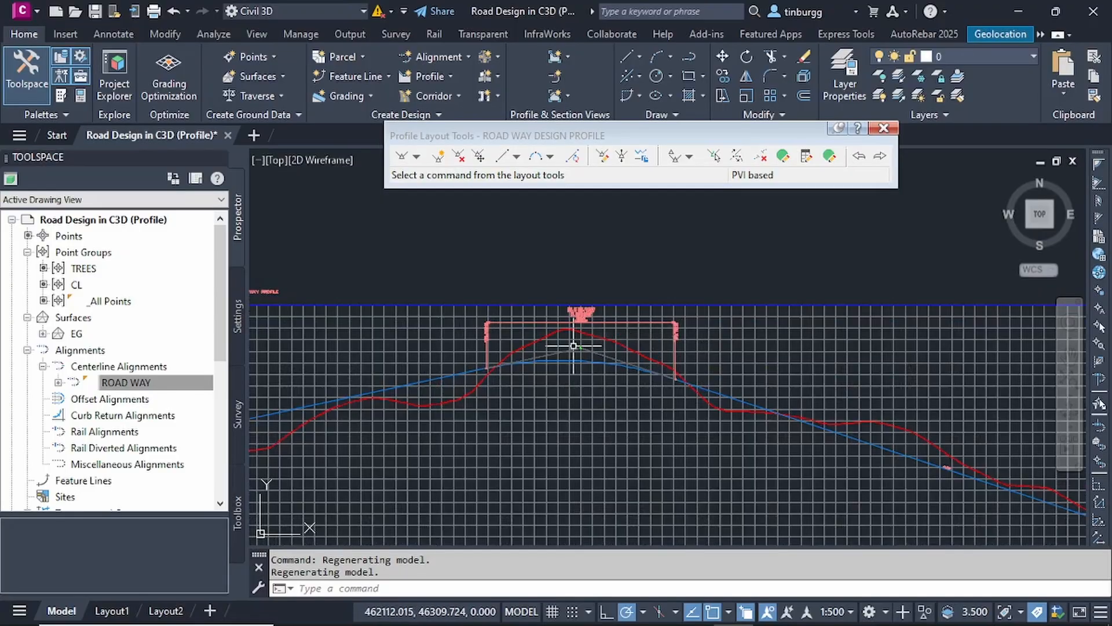
pyautogui.scroll(4, 574, 346)
pyautogui.scroll(-4, 604, 364)
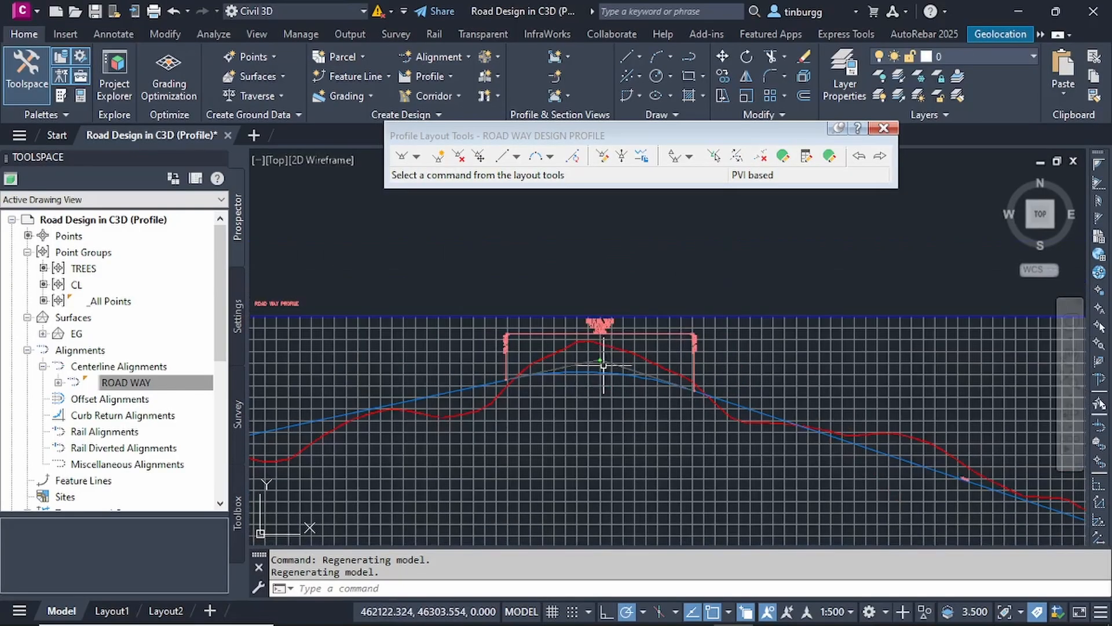
pyautogui.moveTo(489, 408); pyautogui.dragTo(705, 358, button='middle')
pyautogui.moveTo(516, 430); pyautogui.dragTo(722, 361, button='middle')
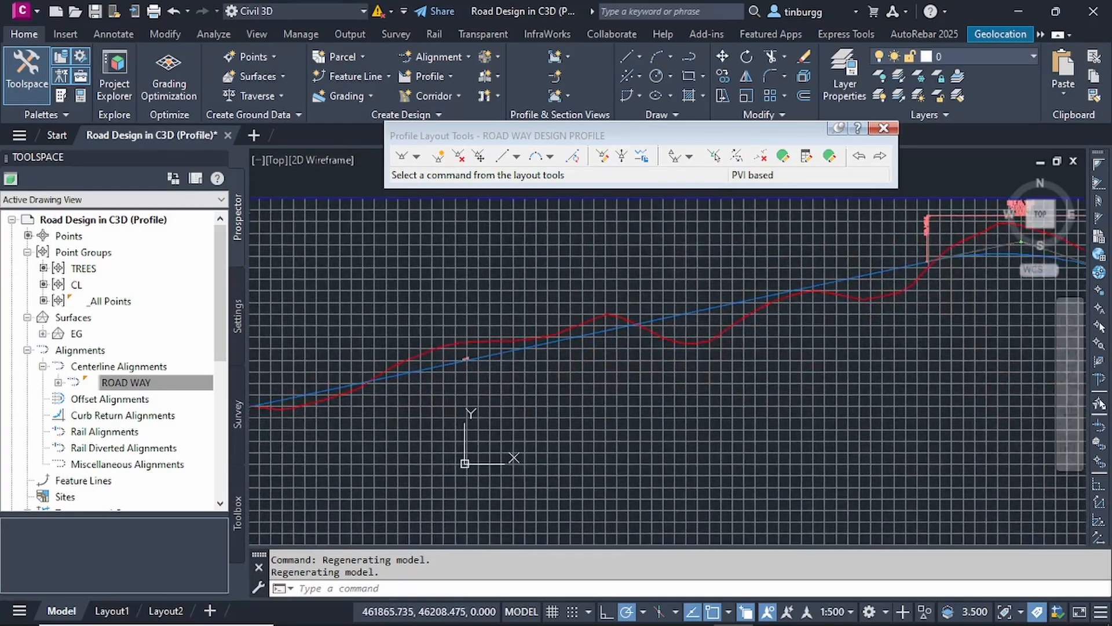
pyautogui.scroll(-6, 637, 359)
pyautogui.scroll(7, 522, 374)
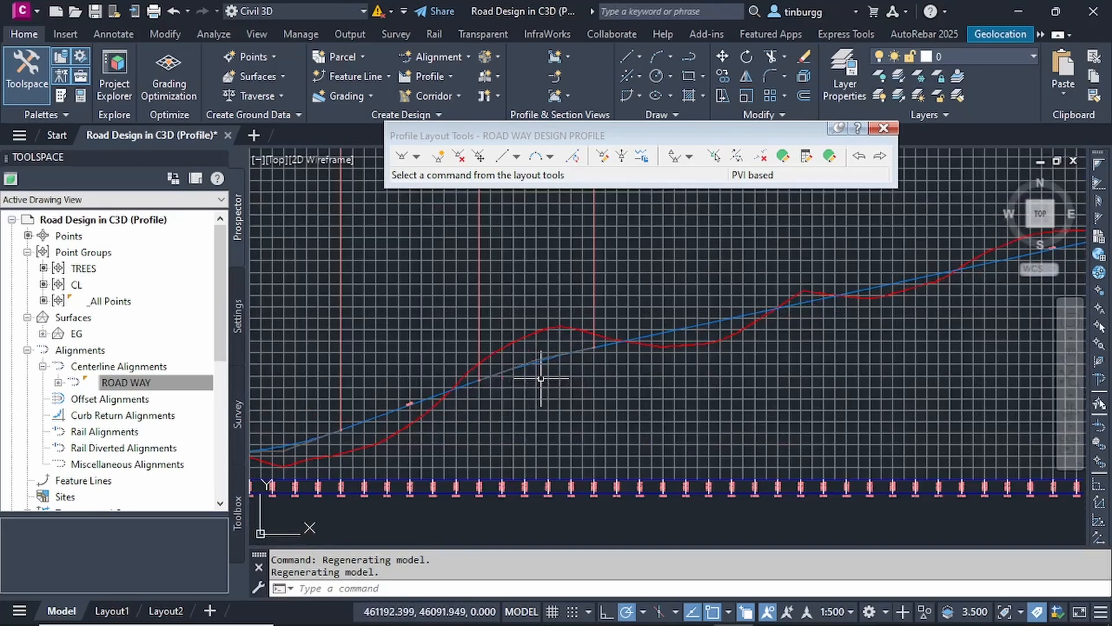
pyautogui.moveTo(484, 405); pyautogui.dragTo(635, 332, button='middle')
pyautogui.moveTo(520, 364); pyautogui.dragTo(624, 342, button='middle')
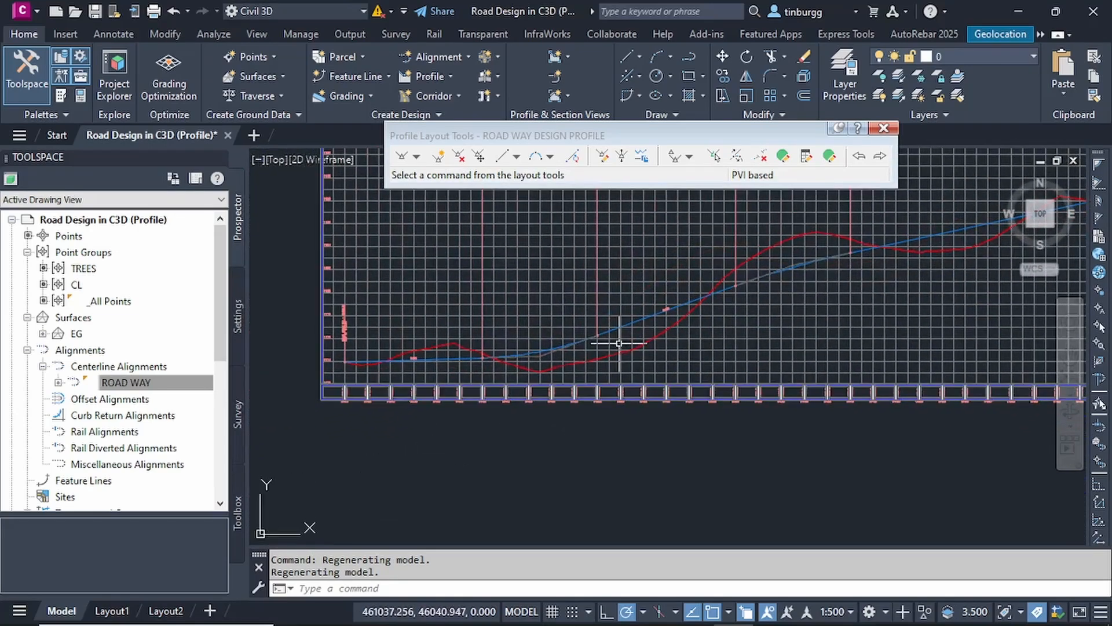
pyautogui.scroll(-2, 618, 343)
pyautogui.moveTo(725, 309); pyautogui.dragTo(516, 384, button='middle')
pyautogui.moveTo(887, 337); pyautogui.dragTo(688, 395, button='middle')
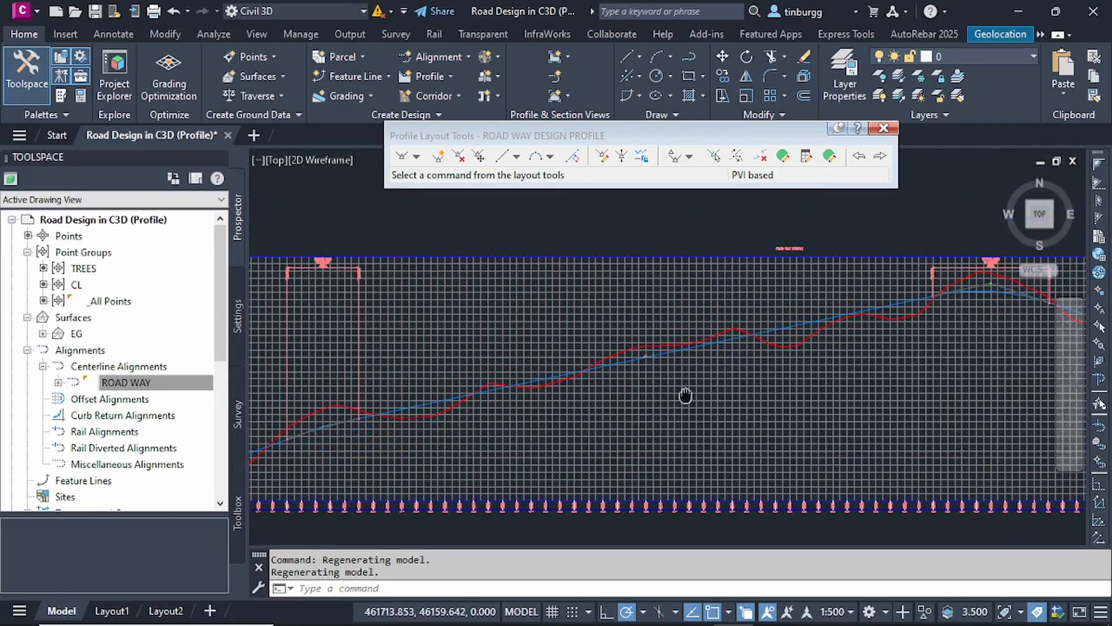
pyautogui.scroll(5, 677, 368)
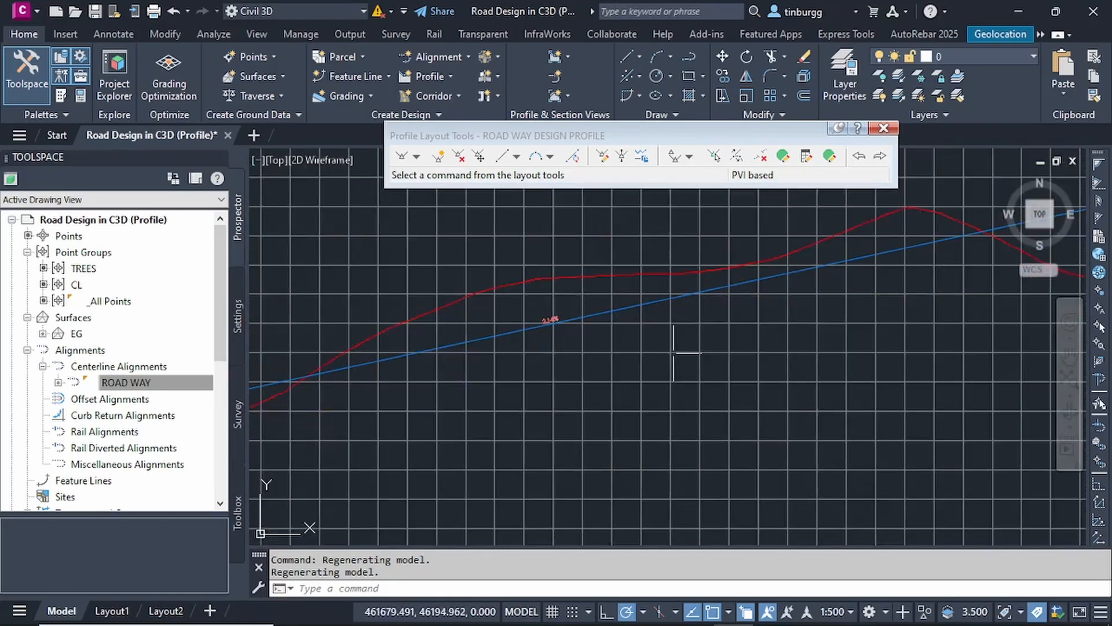
# Step: Select the design profile and inspect its grips at the peak crest curve and along the adjoining grades
pyautogui.click(656, 303)
pyautogui.scroll(-5, 720, 329)
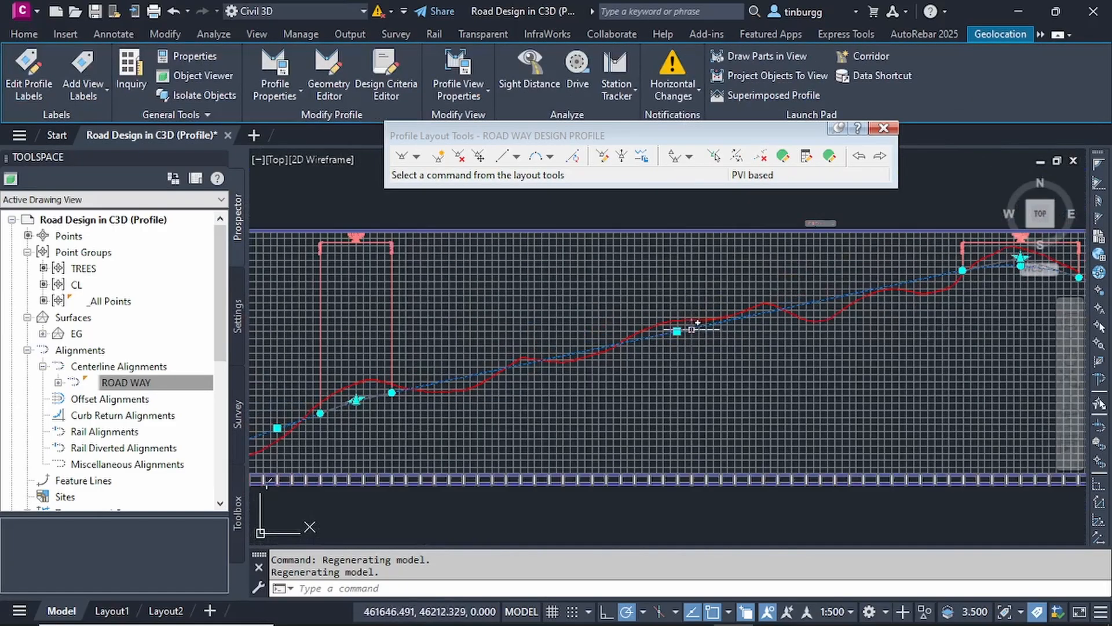
pyautogui.moveTo(887, 369); pyautogui.dragTo(666, 422, button='middle')
pyautogui.moveTo(840, 330); pyautogui.dragTo(666, 342, button='middle')
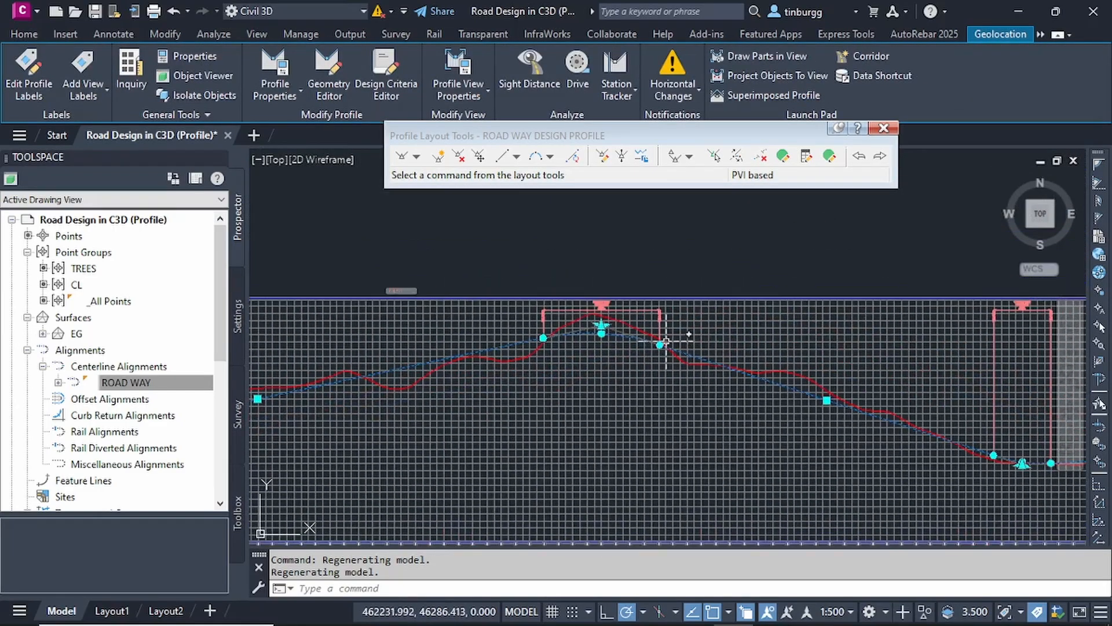
pyautogui.scroll(3, 571, 324)
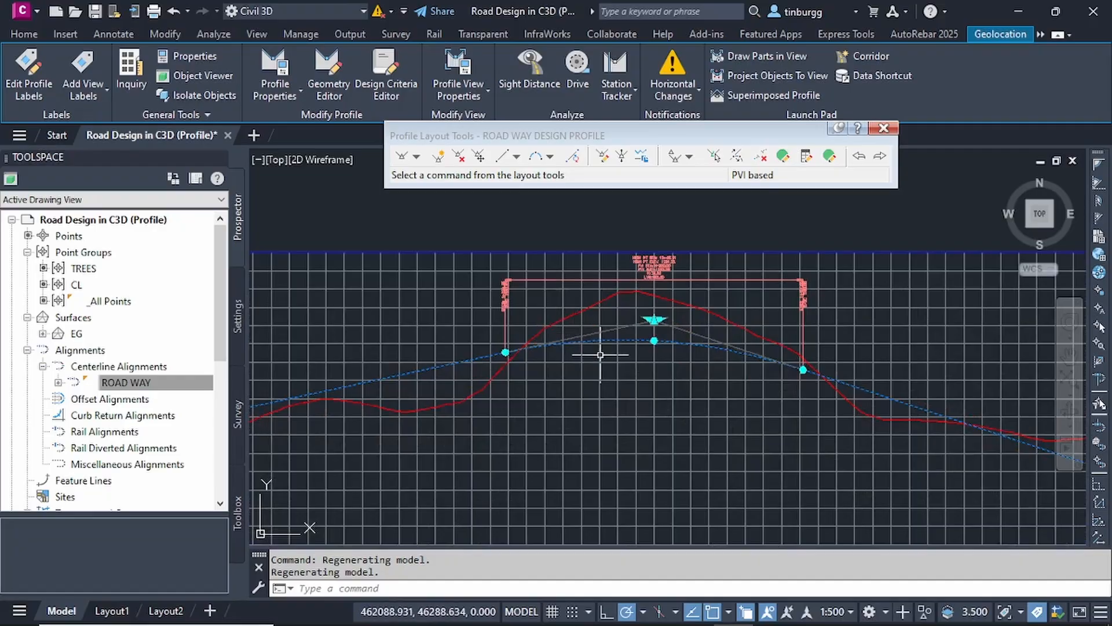
pyautogui.scroll(-2, 600, 355)
pyautogui.scroll(-3, 723, 406)
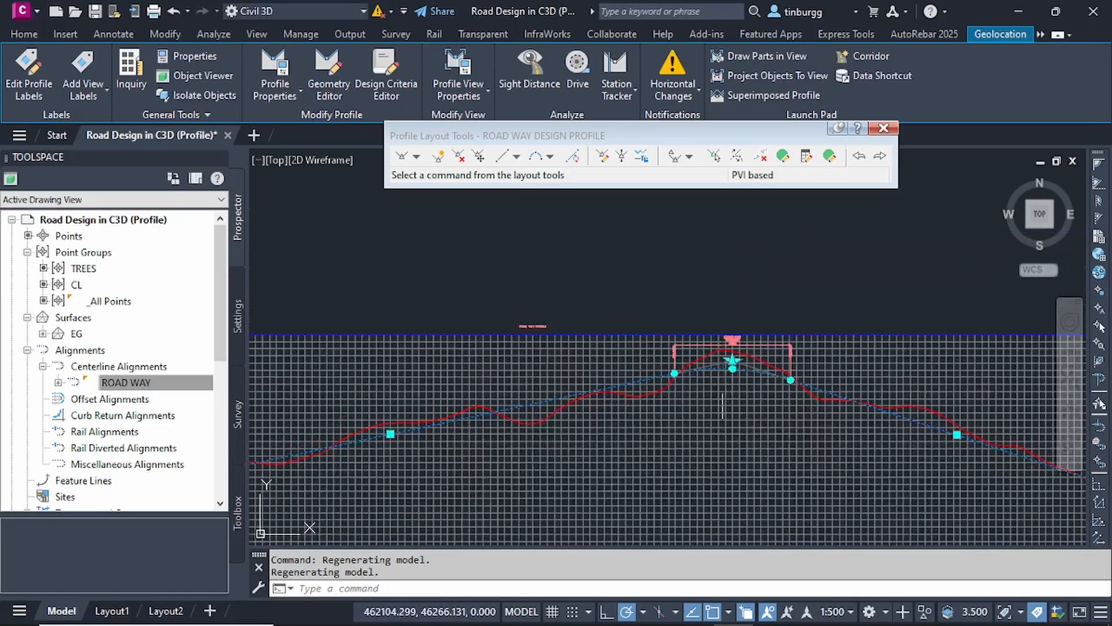
pyautogui.scroll(-4, 723, 405)
pyautogui.scroll(6, 575, 405)
pyautogui.scroll(-5, 752, 386)
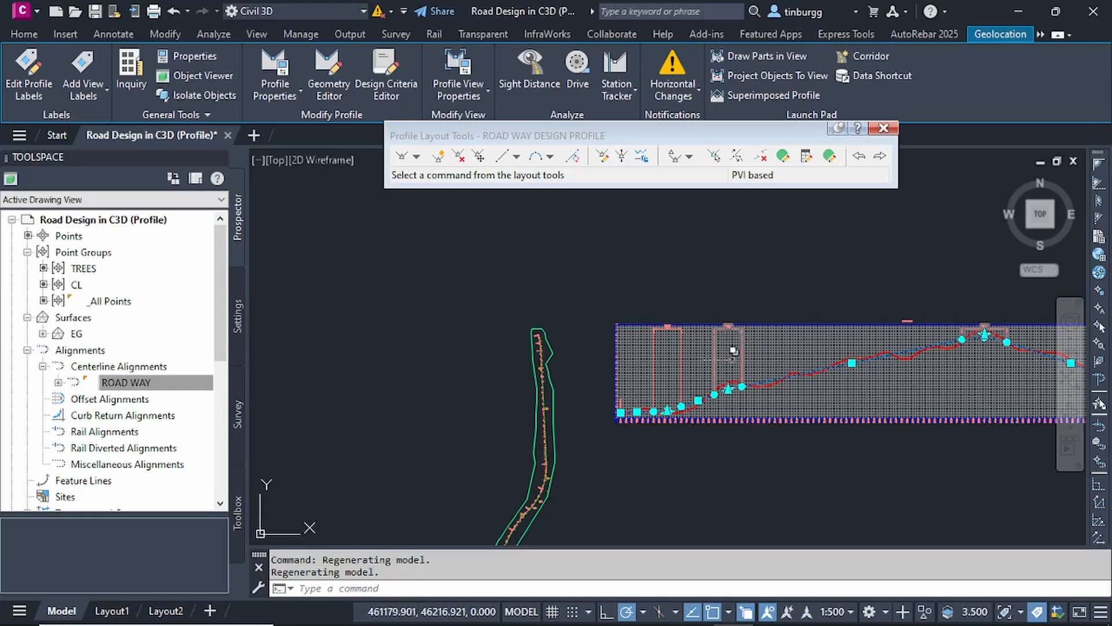
# Step: Lengthen the crest curve at station 0+390 by stretching its end point outward to the next vertical grid line on the uphill tangent
pyautogui.scroll(3, 733, 350)
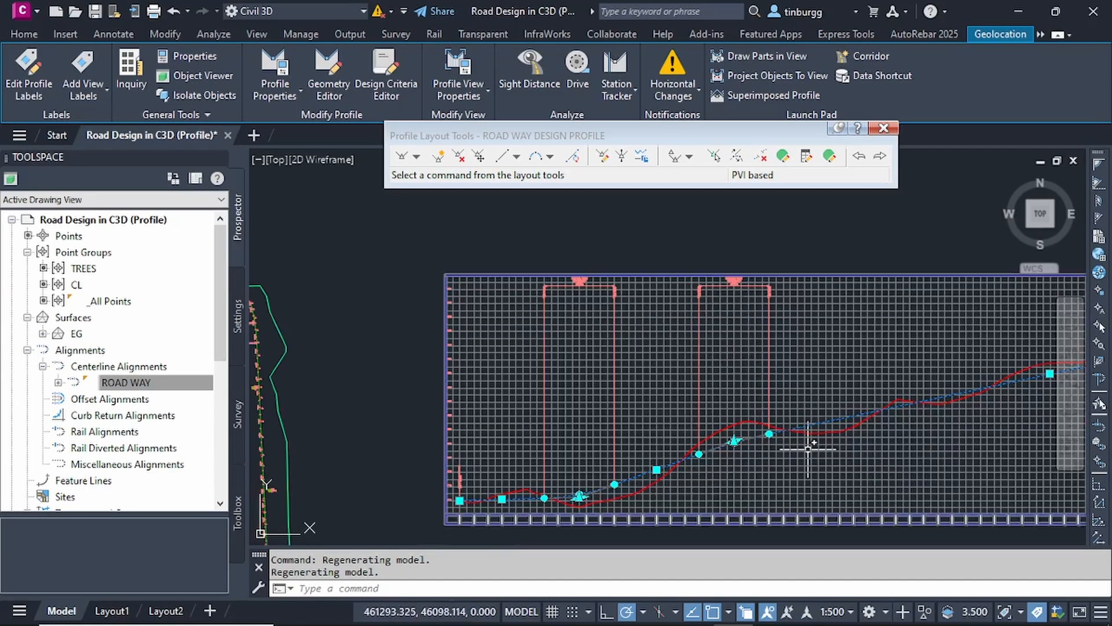
pyautogui.scroll(5, 737, 423)
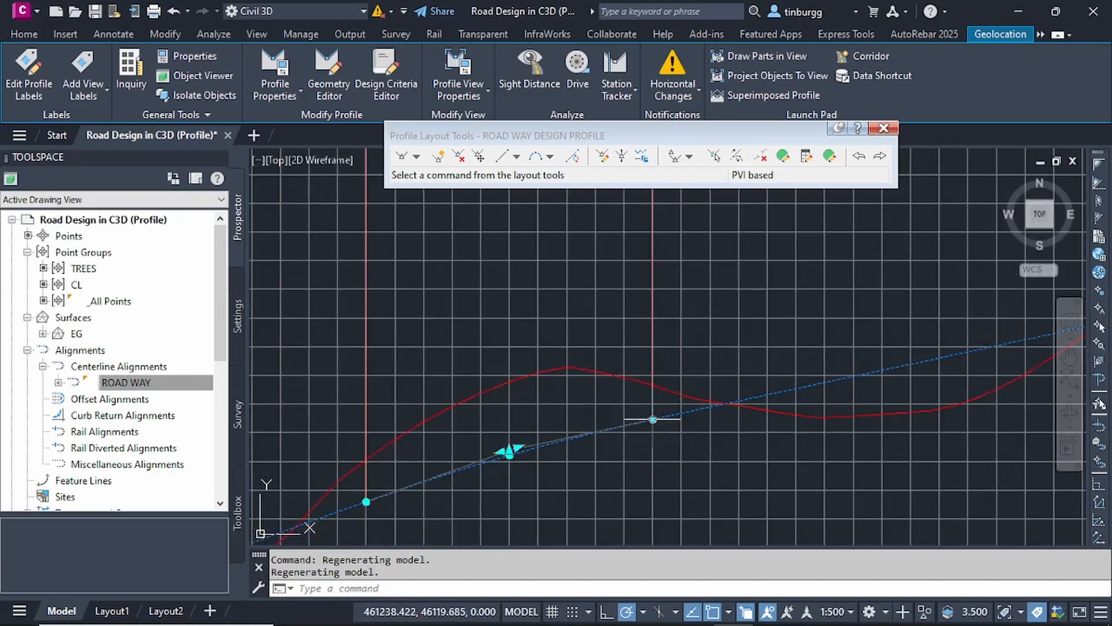
pyautogui.click(652, 419)
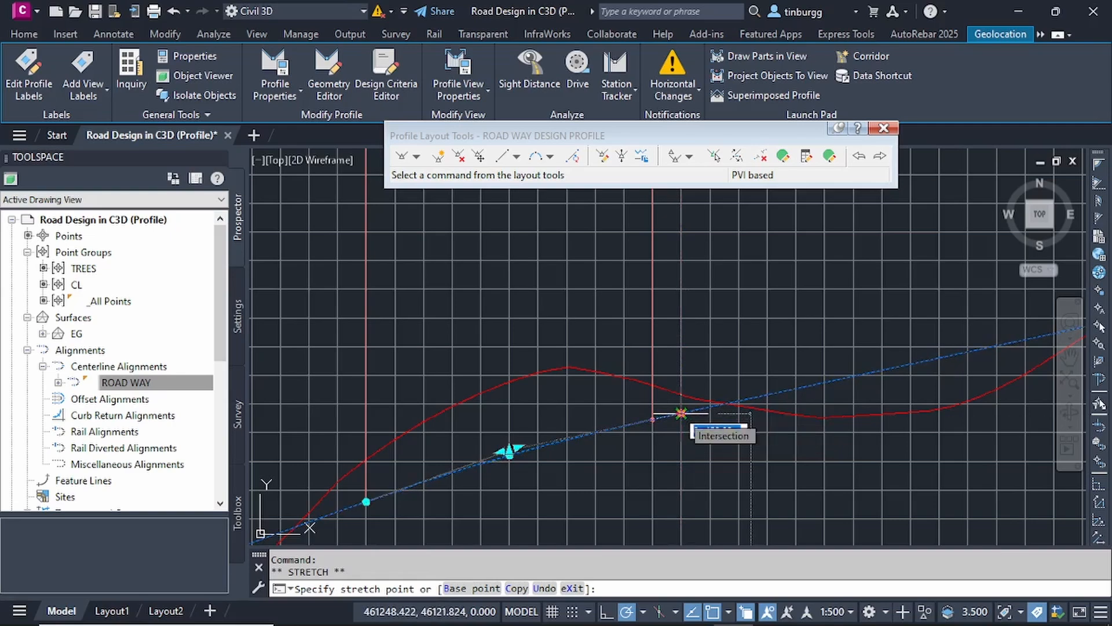
pyautogui.click(681, 414)
pyautogui.scroll(-5, 747, 410)
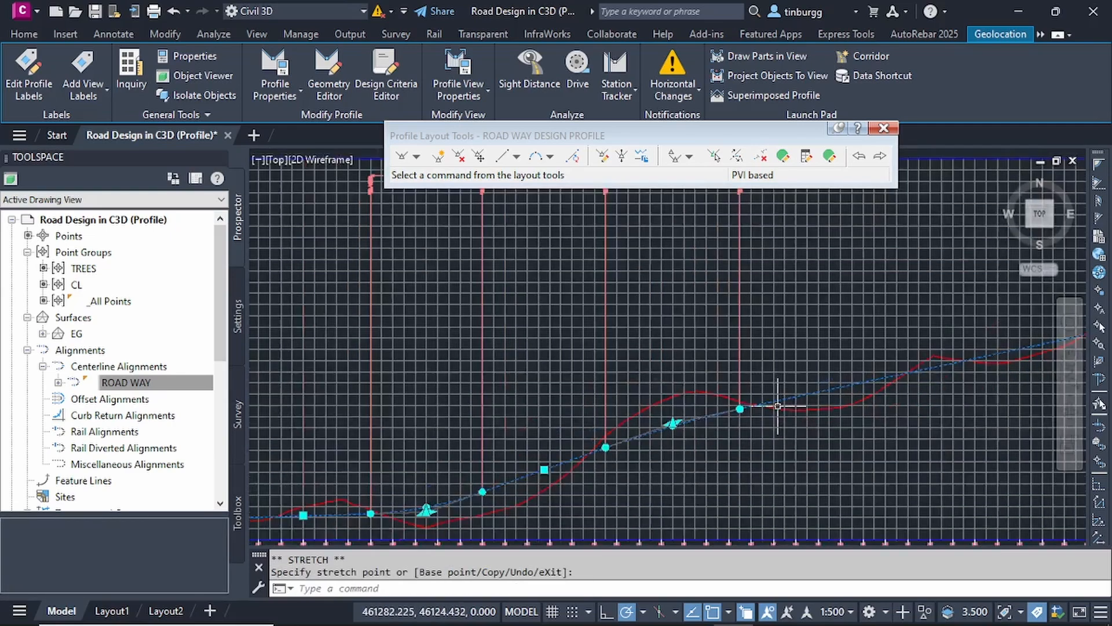
pyautogui.scroll(5, 711, 433)
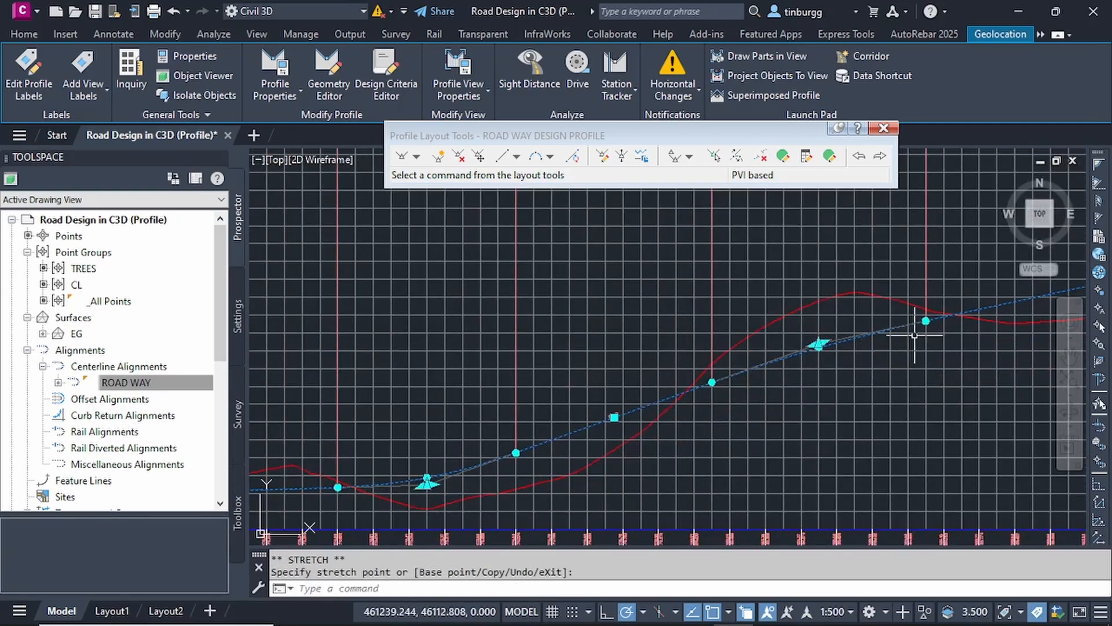
pyautogui.scroll(3, 851, 340)
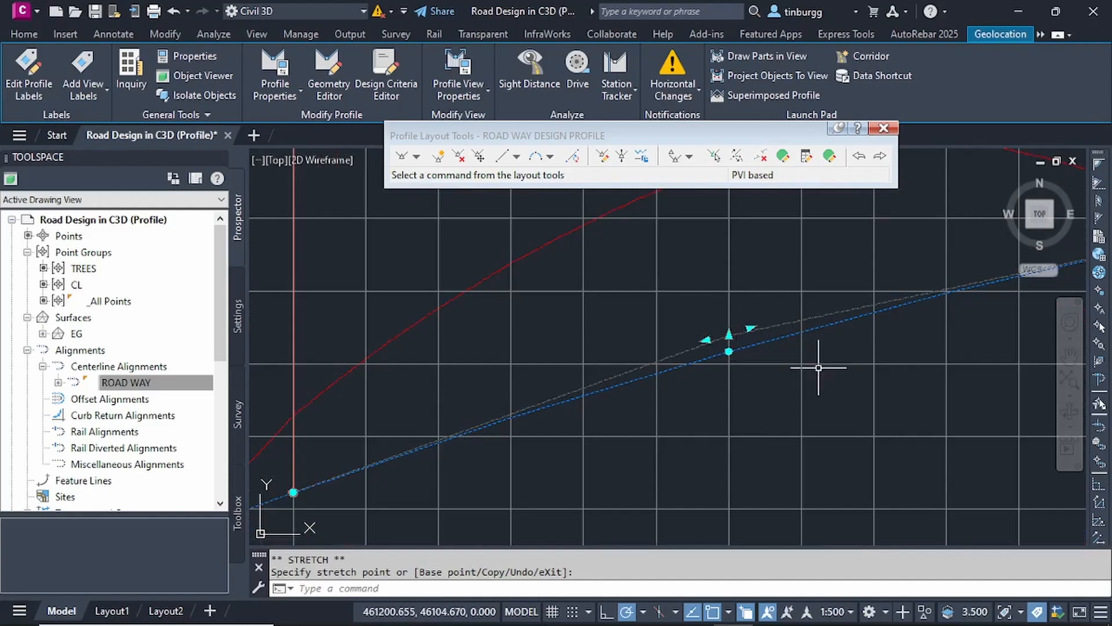
# Step: Review the vertical curves along the whole design profile, clear the selection, and inspect the crest curve at the peak
pyautogui.scroll(-3, 819, 368)
pyautogui.scroll(-5, 819, 367)
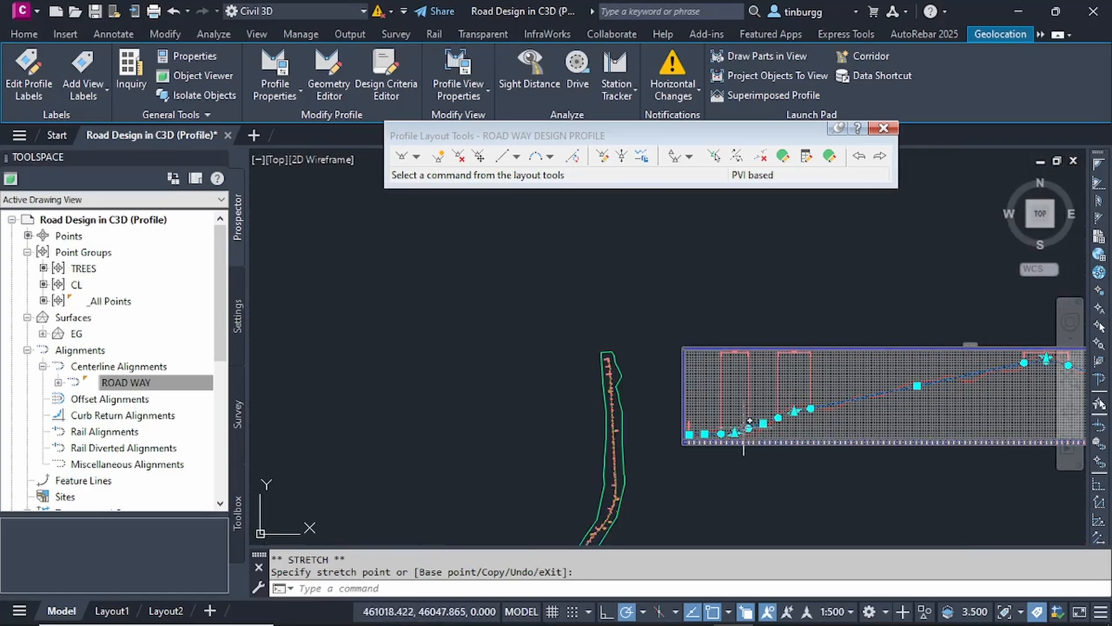
pyautogui.scroll(3, 714, 441)
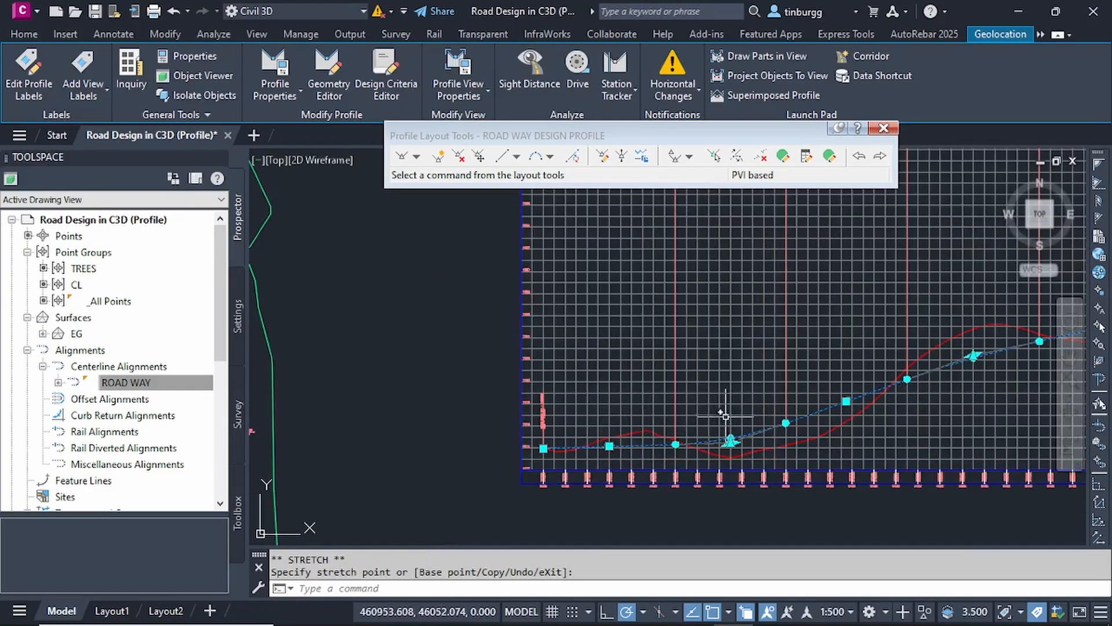
pyautogui.moveTo(741, 388); pyautogui.dragTo(544, 439, button='middle')
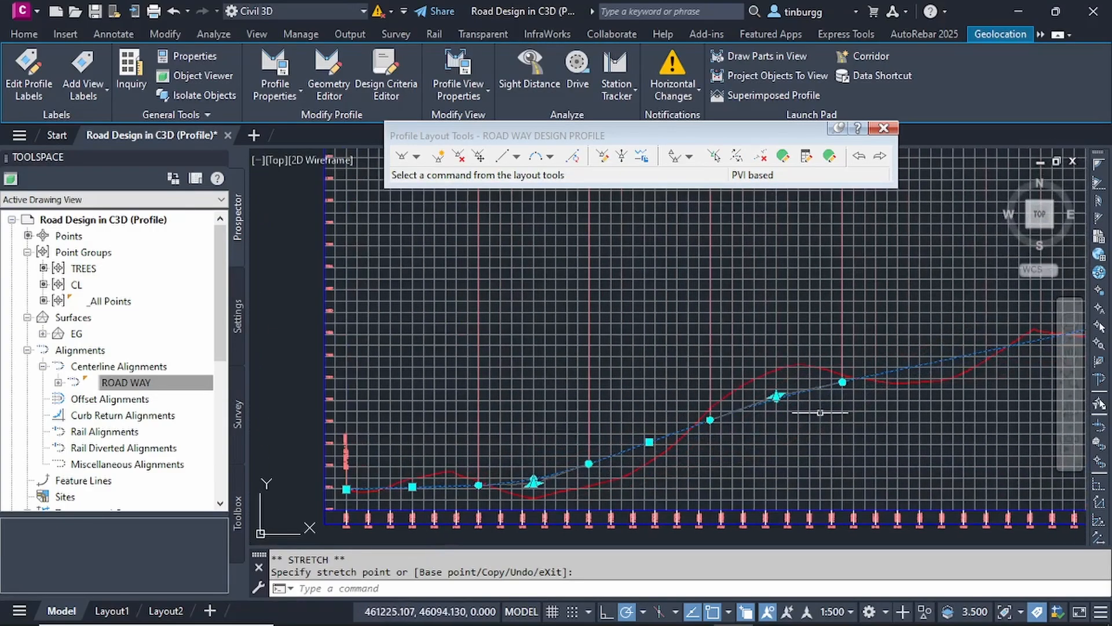
pyautogui.scroll(-5, 892, 426)
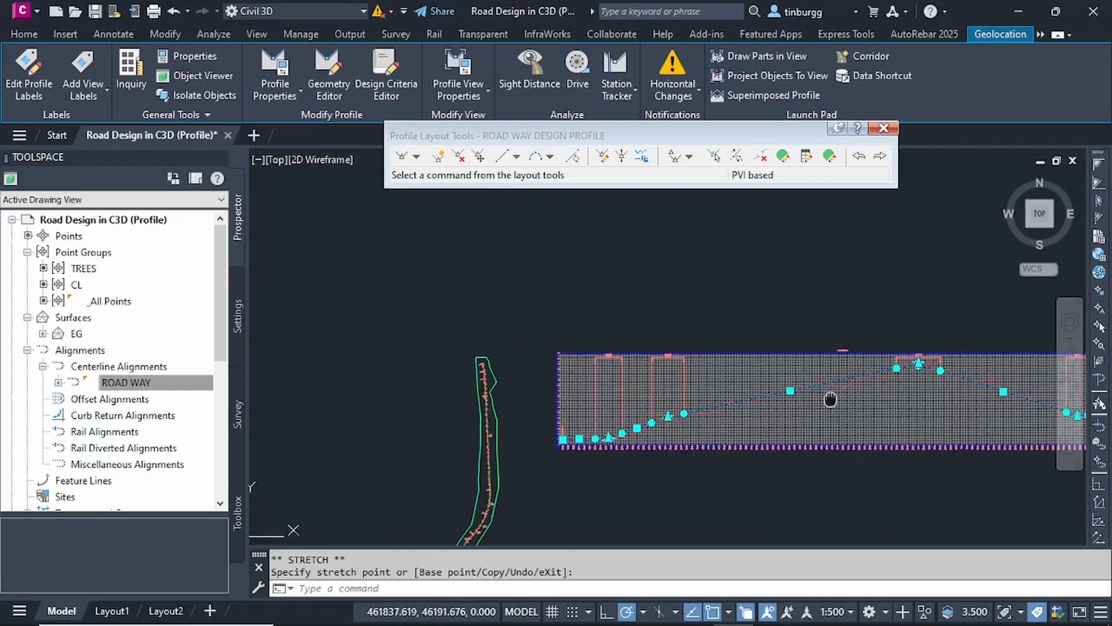
pyautogui.moveTo(919, 356); pyautogui.dragTo(728, 371, button='middle')
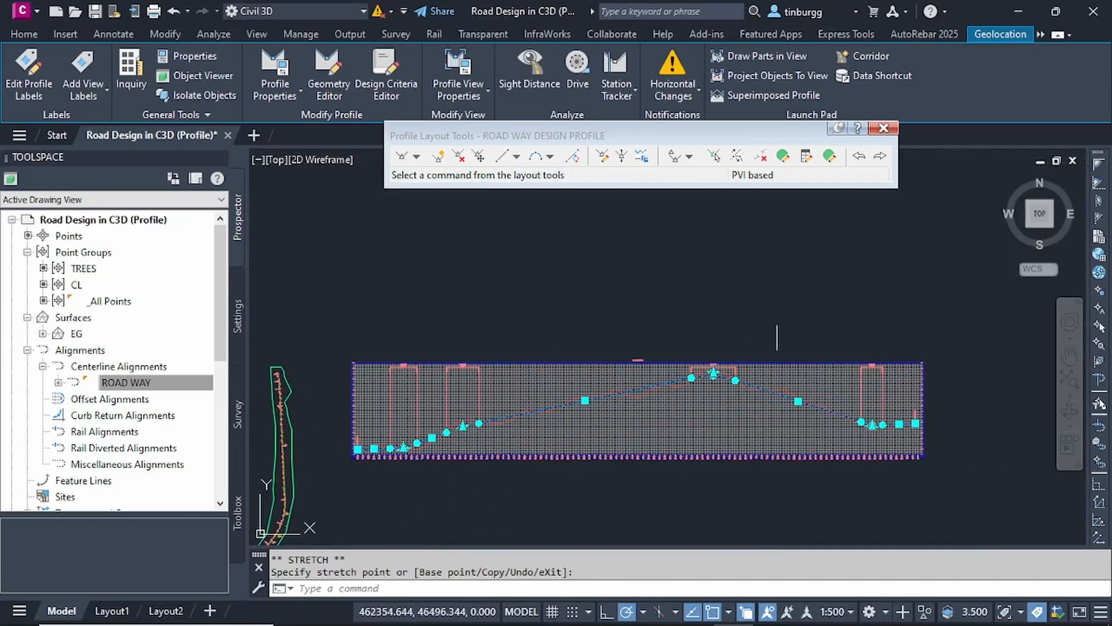
pyautogui.press('Escape')
pyautogui.scroll(8, 753, 335)
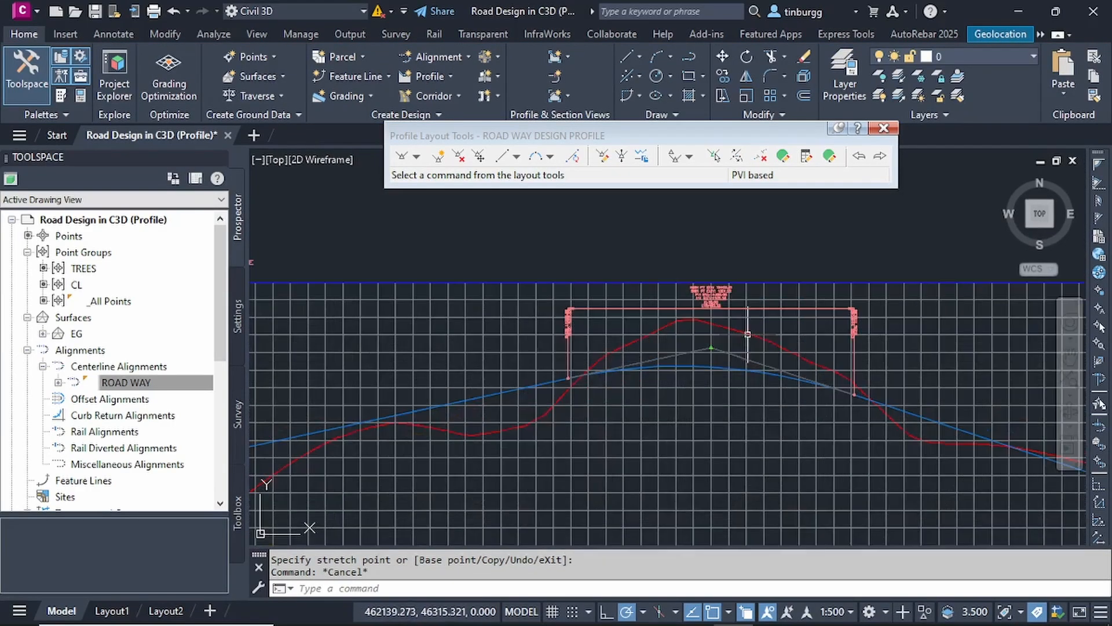
# Step: Examine the existing and design elevation labels in the profile view's data band from station 0+000 to 0+080
pyautogui.scroll(-6, 715, 356)
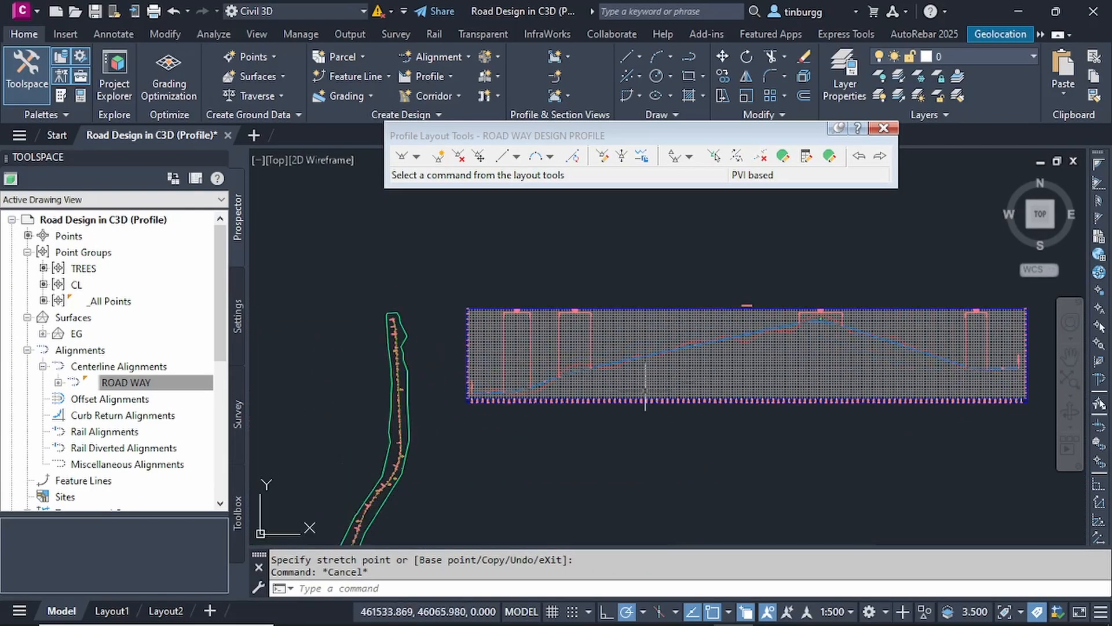
pyautogui.scroll(7, 483, 406)
pyautogui.scroll(4, 475, 381)
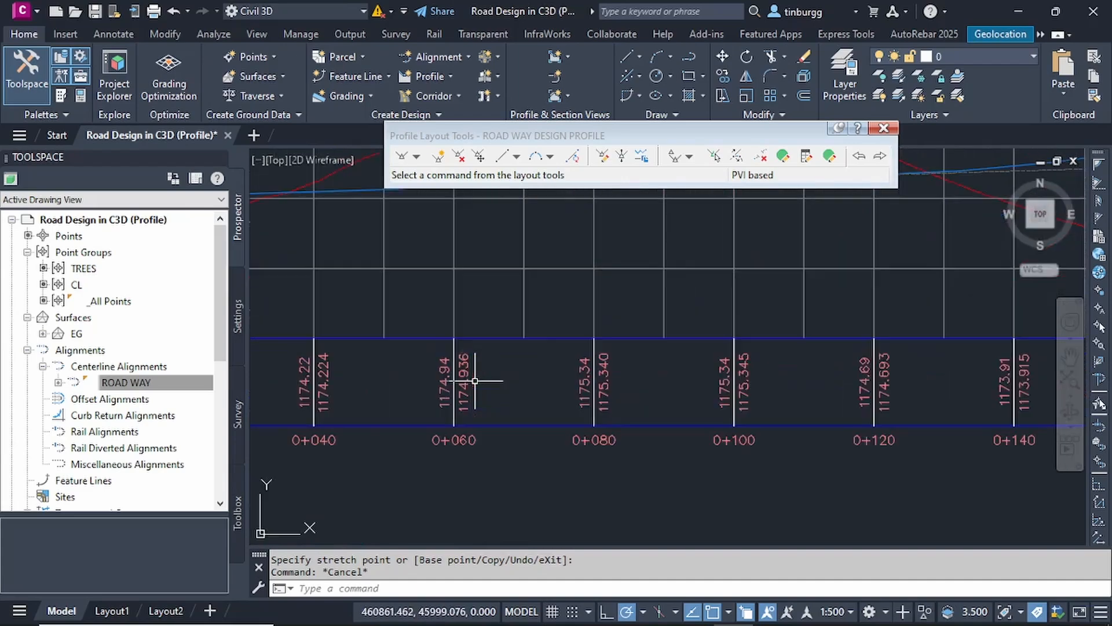
pyautogui.scroll(-6, 483, 379)
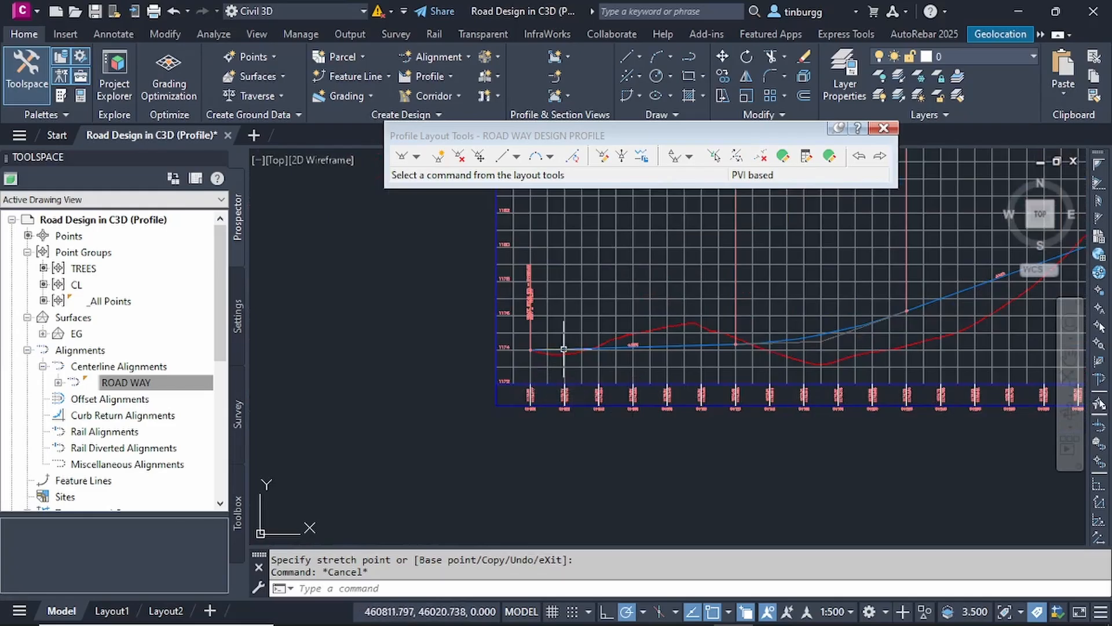
pyautogui.scroll(4, 564, 348)
pyautogui.scroll(1, 562, 400)
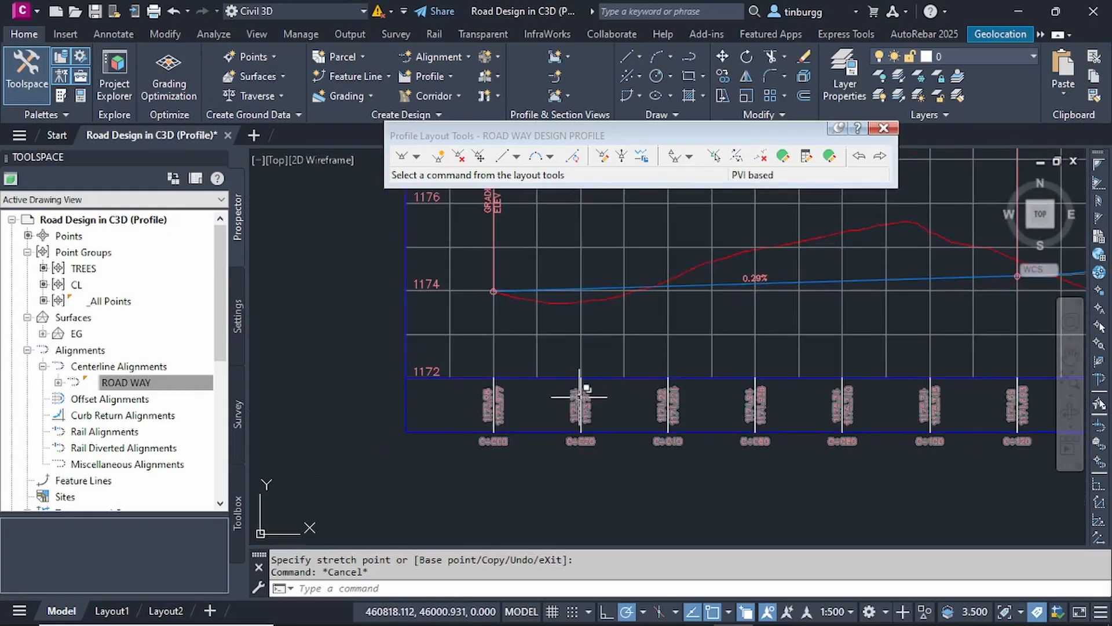
pyautogui.scroll(2, 579, 396)
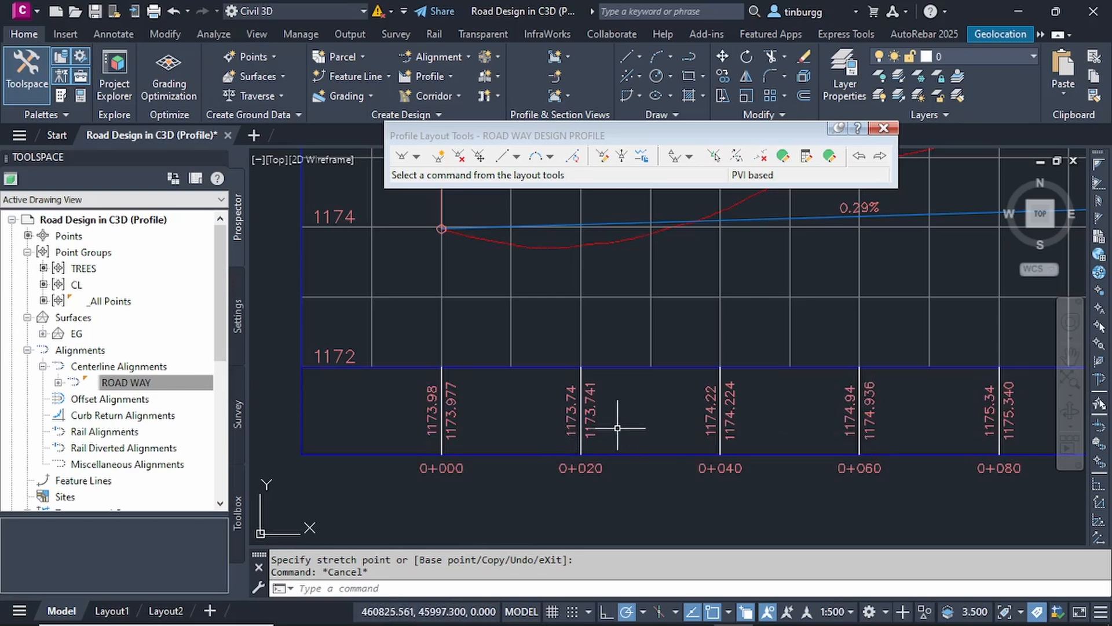
pyautogui.click(594, 400)
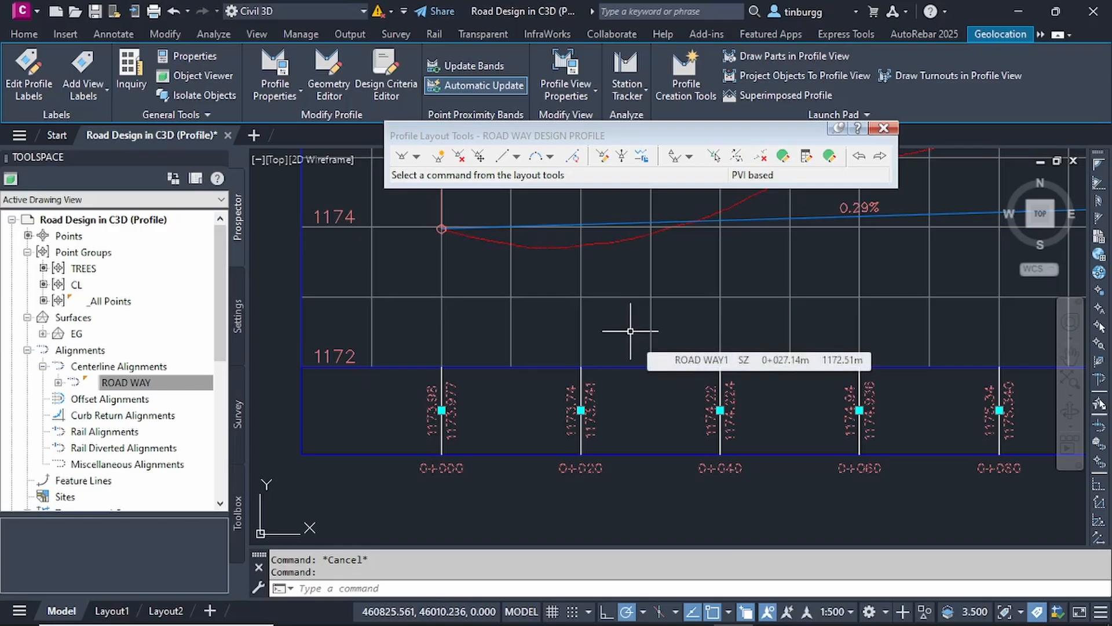
pyautogui.press('Escape')
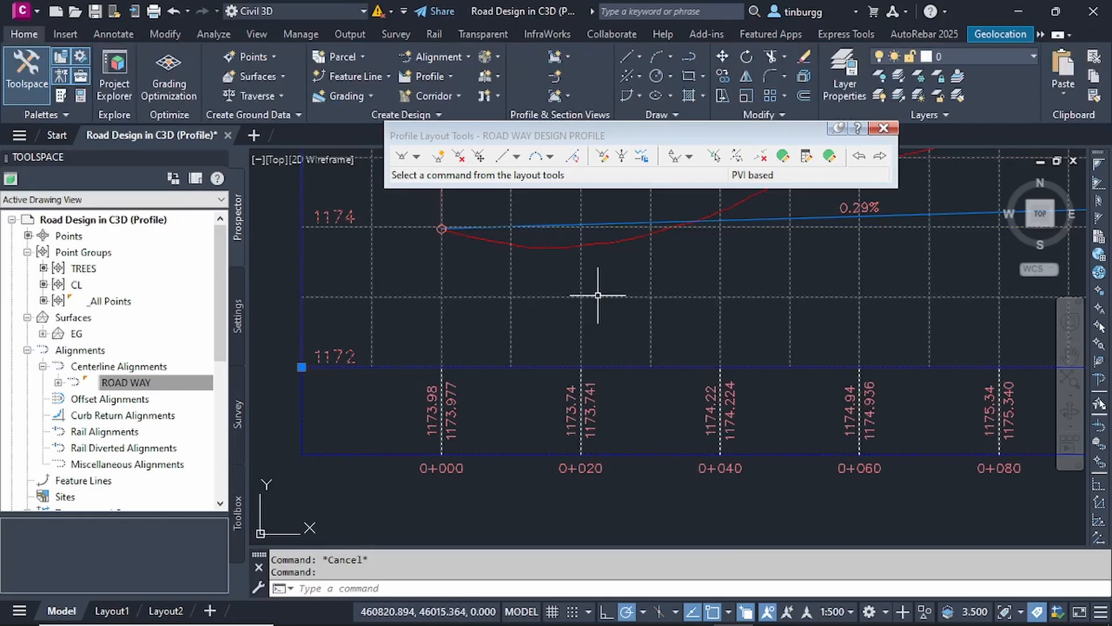
# Step: Close the profile layout tools and open the band settings in the ROAD WAY1 profile view's properties
pyautogui.click(597, 308)
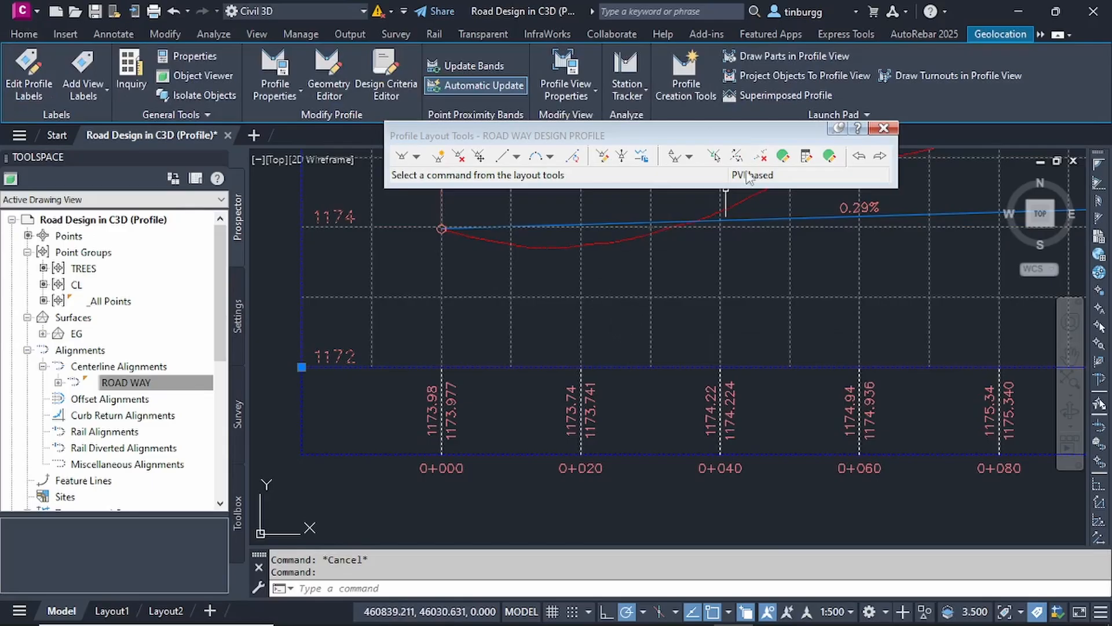
pyautogui.click(883, 128)
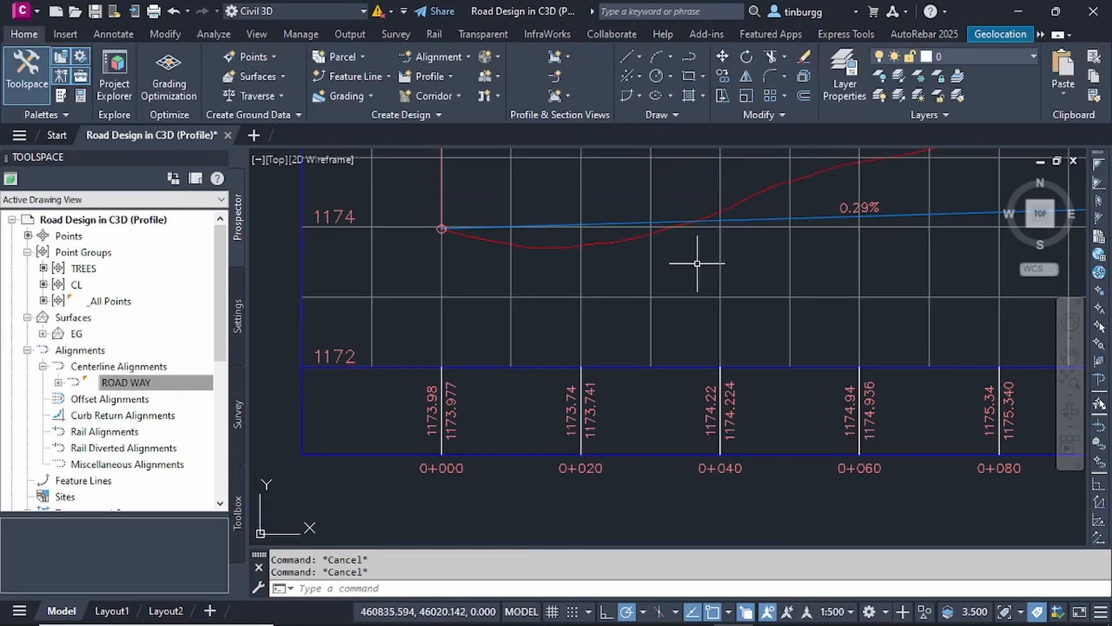
pyautogui.click(606, 295)
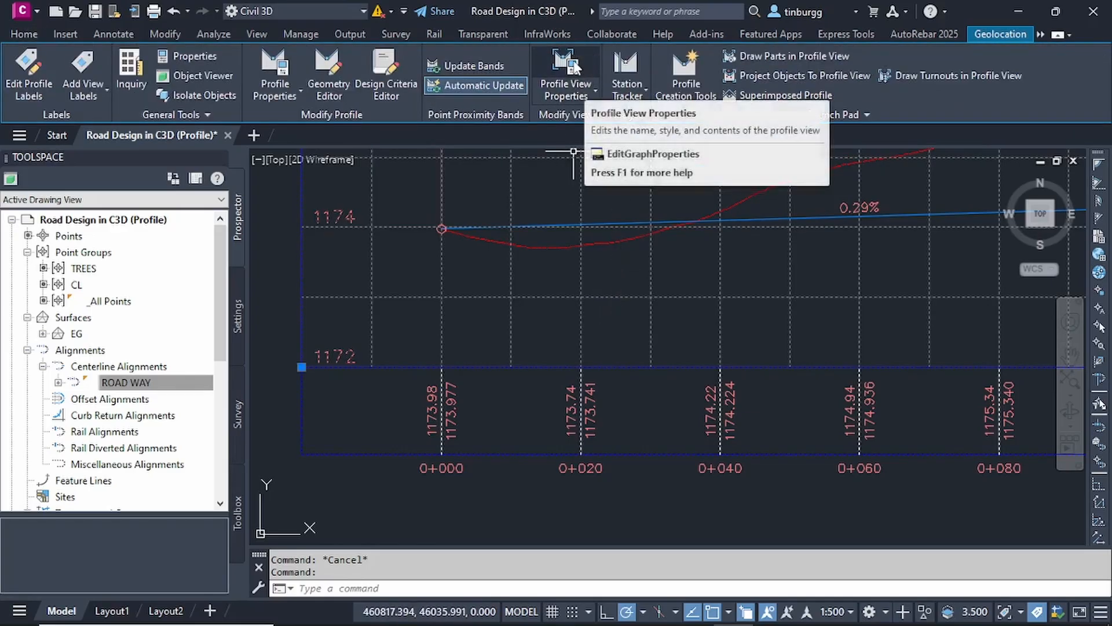
pyautogui.click(571, 68)
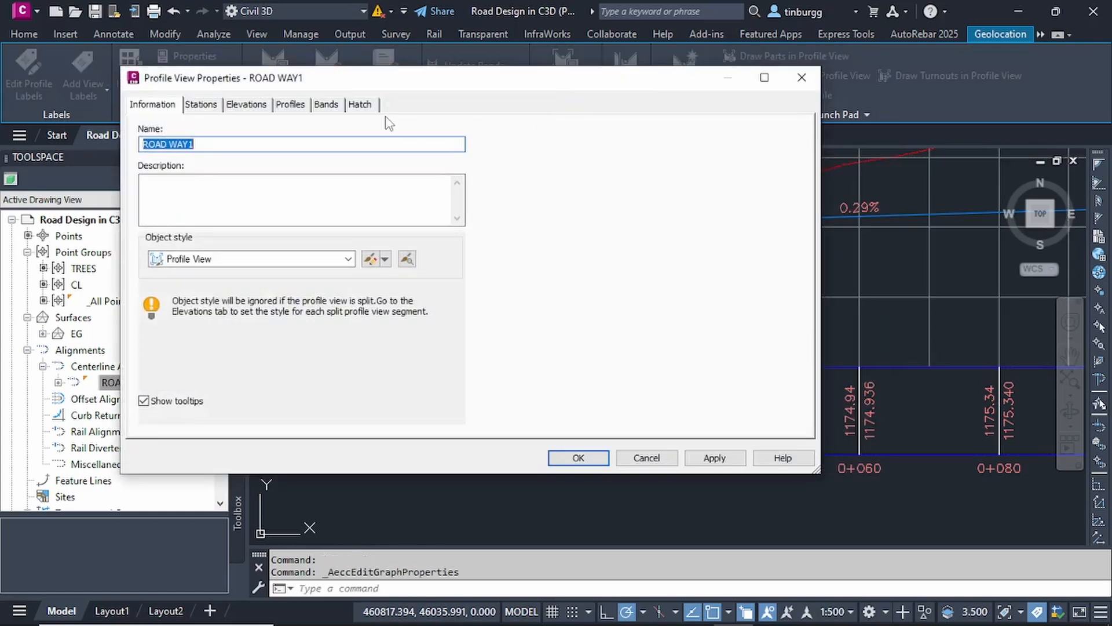
pyautogui.moveTo(507, 85); pyautogui.dragTo(604, 85)
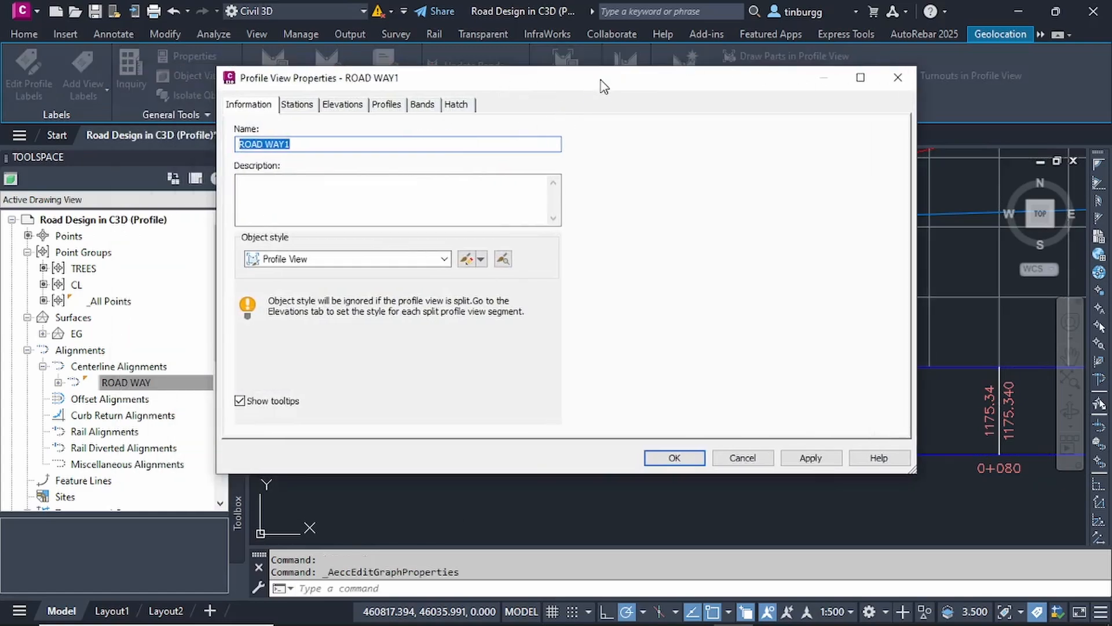
pyautogui.click(422, 106)
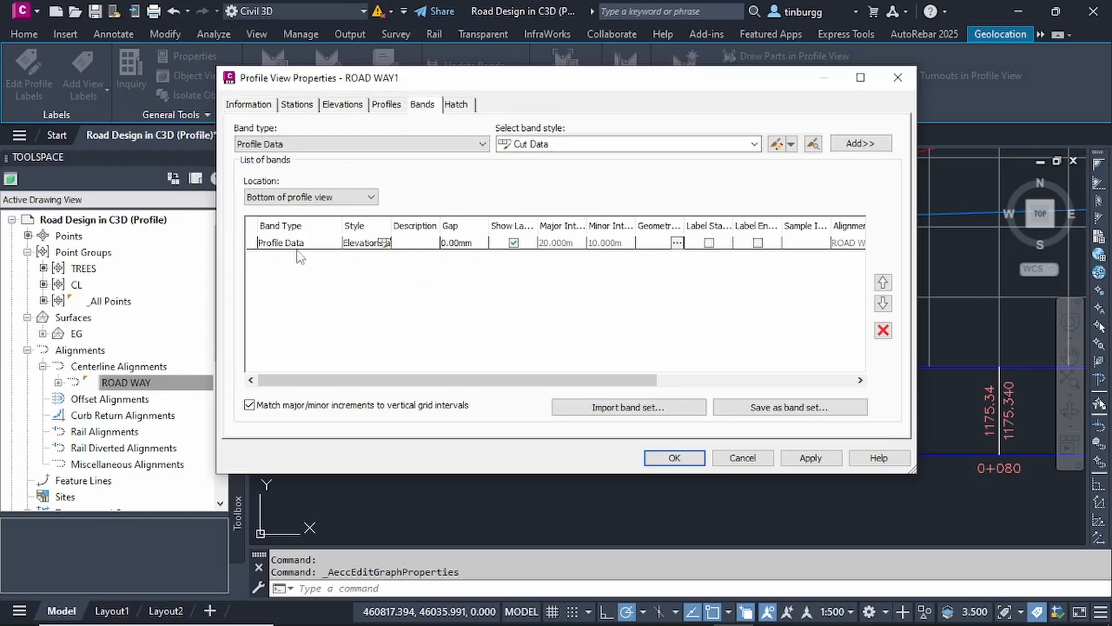
# Step: Set Profile2 of the Profile Data band to ROAD WAY DESIGN PROFILE, apply the properties and clear the selection
pyautogui.click(277, 243)
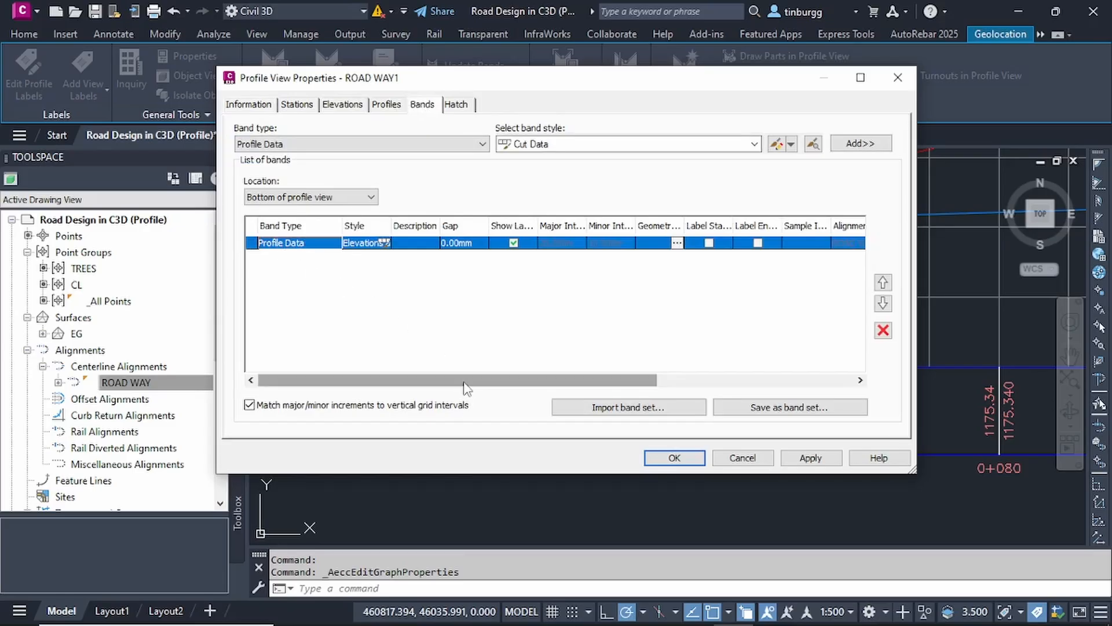
pyautogui.moveTo(468, 387); pyautogui.dragTo(693, 387)
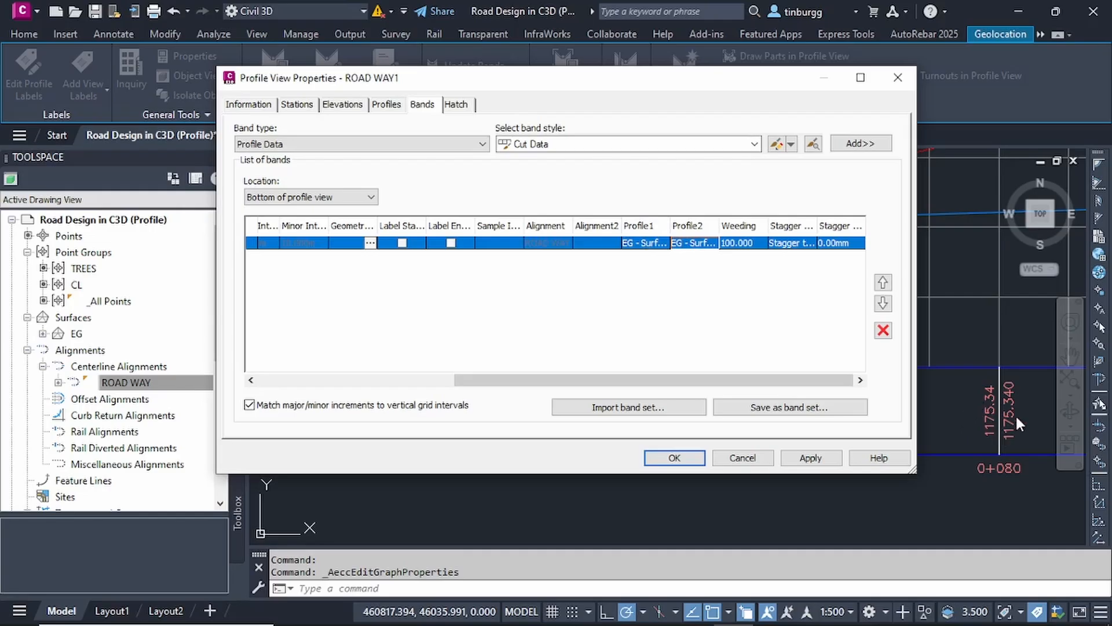
pyautogui.click(698, 245)
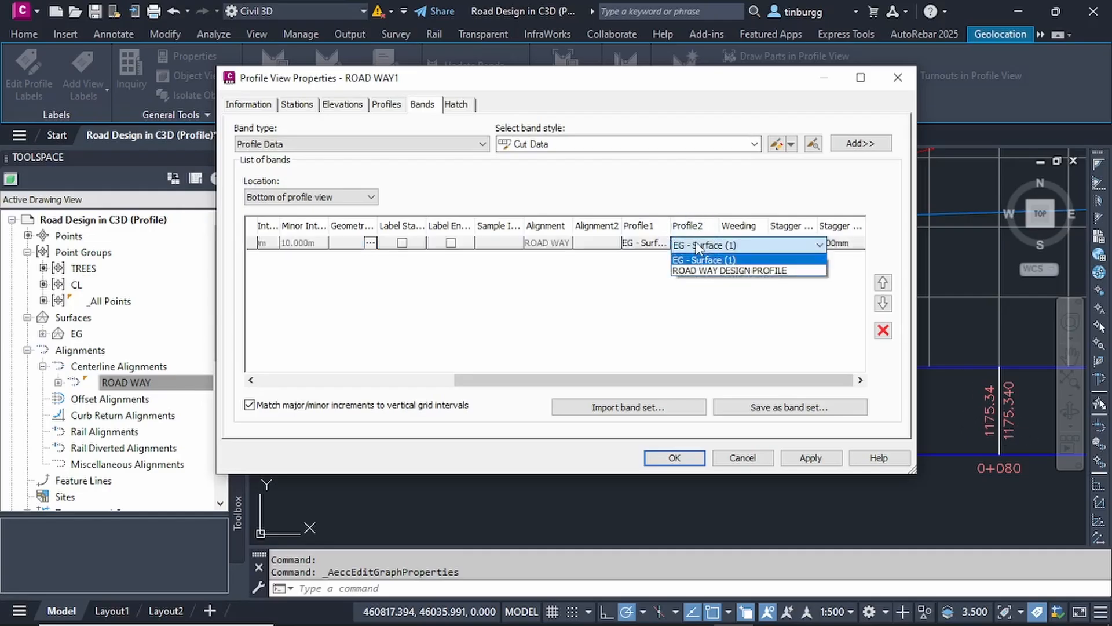
pyautogui.click(717, 271)
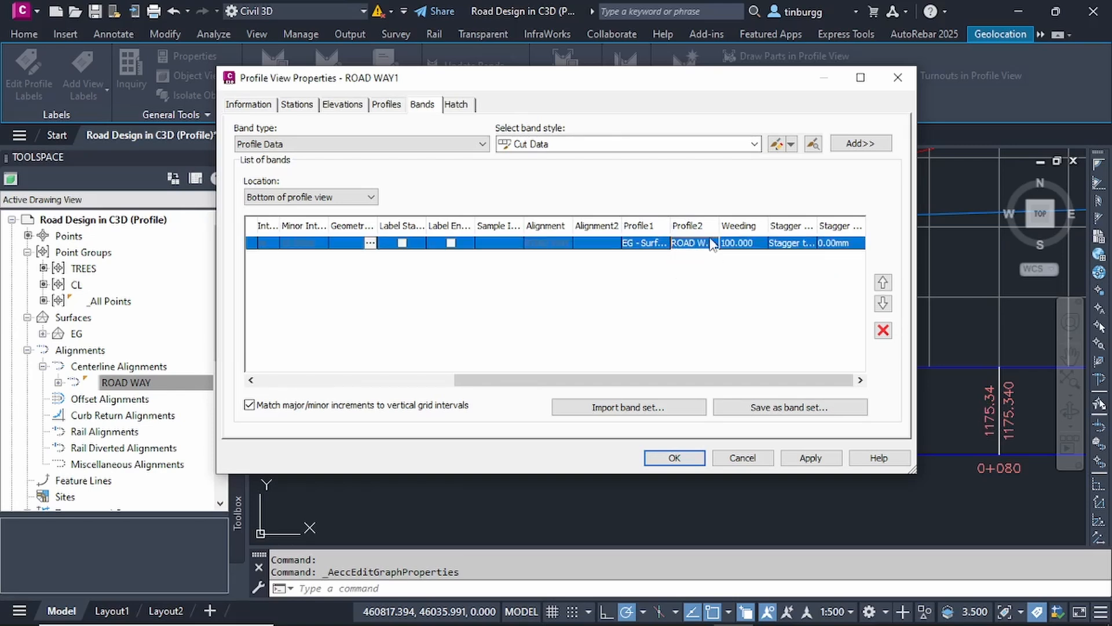
pyautogui.click(674, 457)
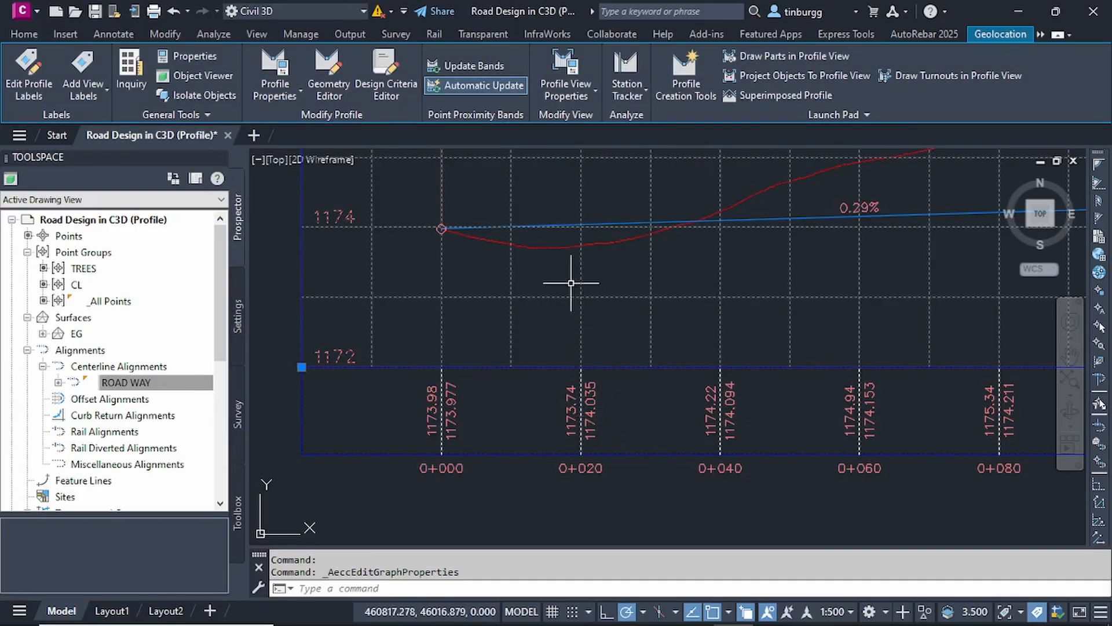
pyautogui.press('Escape')
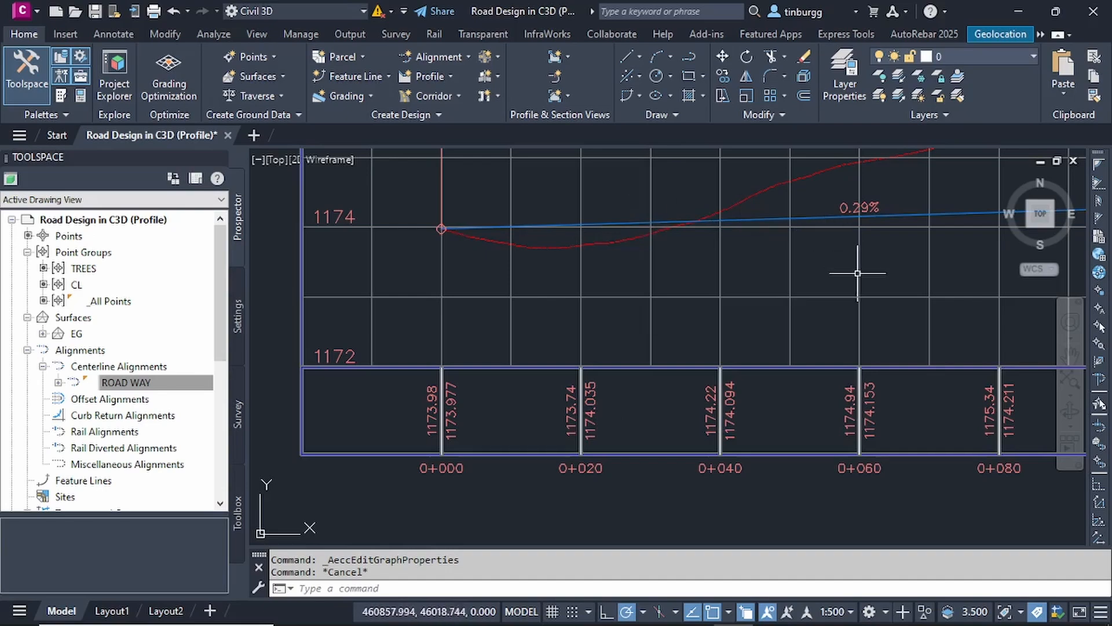
# Step: Review the design profile and its band elevations from the start through the first two vertical curves
pyautogui.moveTo(874, 313)
pyautogui.mouseDown(button='middle')
pyautogui.moveTo(718, 422)
pyautogui.moveTo(651, 447)
pyautogui.mouseUp(button='middle')
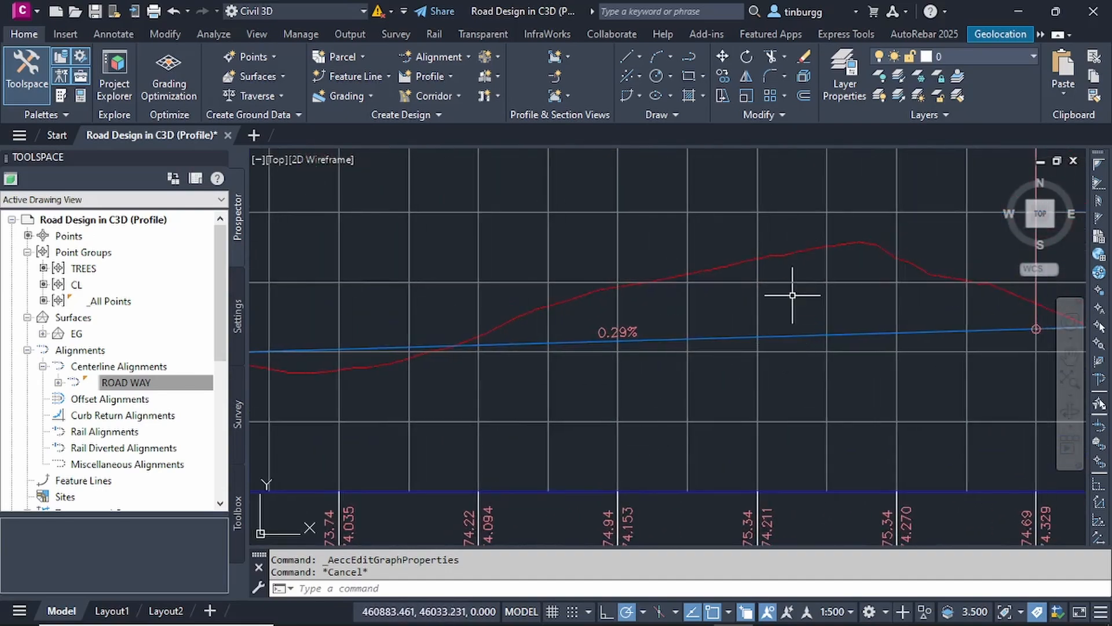
pyautogui.scroll(-5, 822, 326)
pyautogui.moveTo(839, 328); pyautogui.dragTo(547, 253, button='middle')
pyautogui.scroll(1, 626, 212)
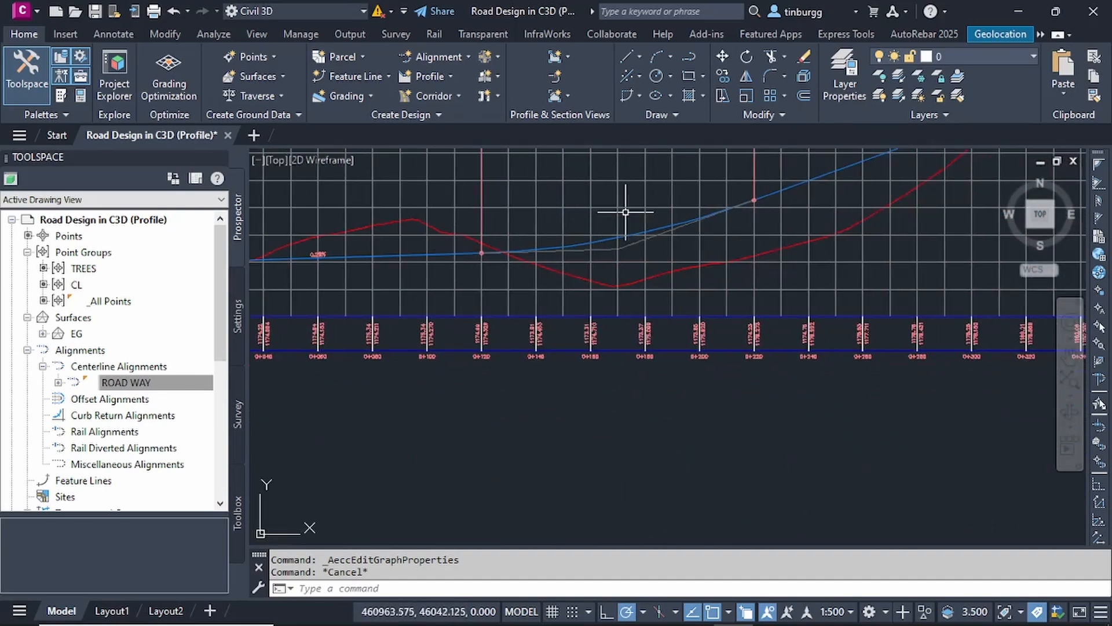
pyautogui.moveTo(701, 216); pyautogui.dragTo(575, 299, button='middle')
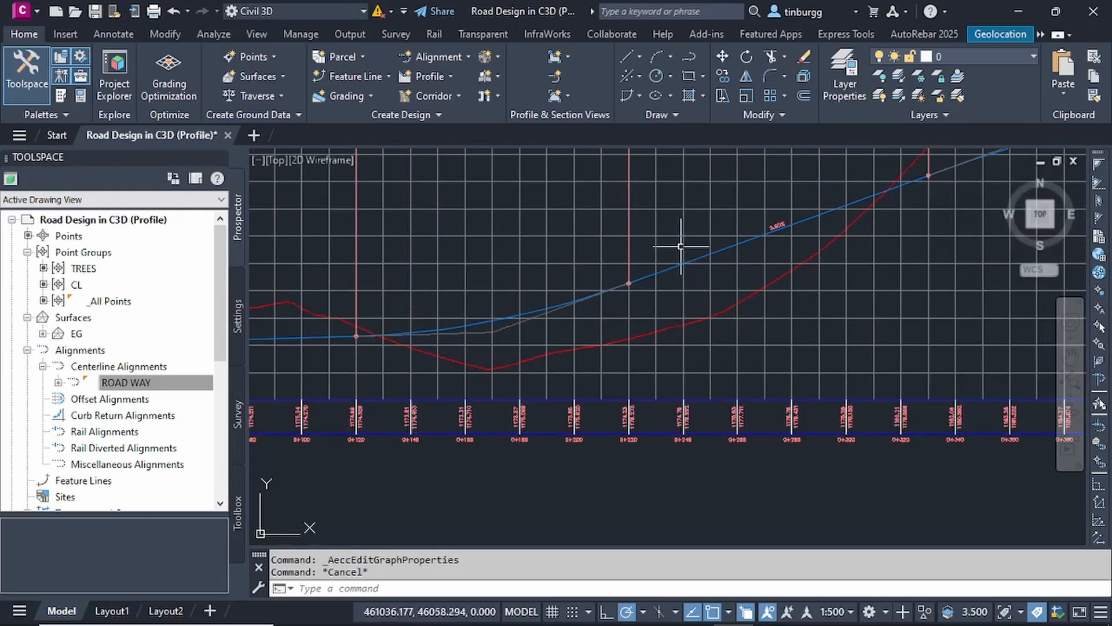
pyautogui.moveTo(817, 254); pyautogui.dragTo(488, 399, button='middle')
pyautogui.scroll(-5, 804, 310)
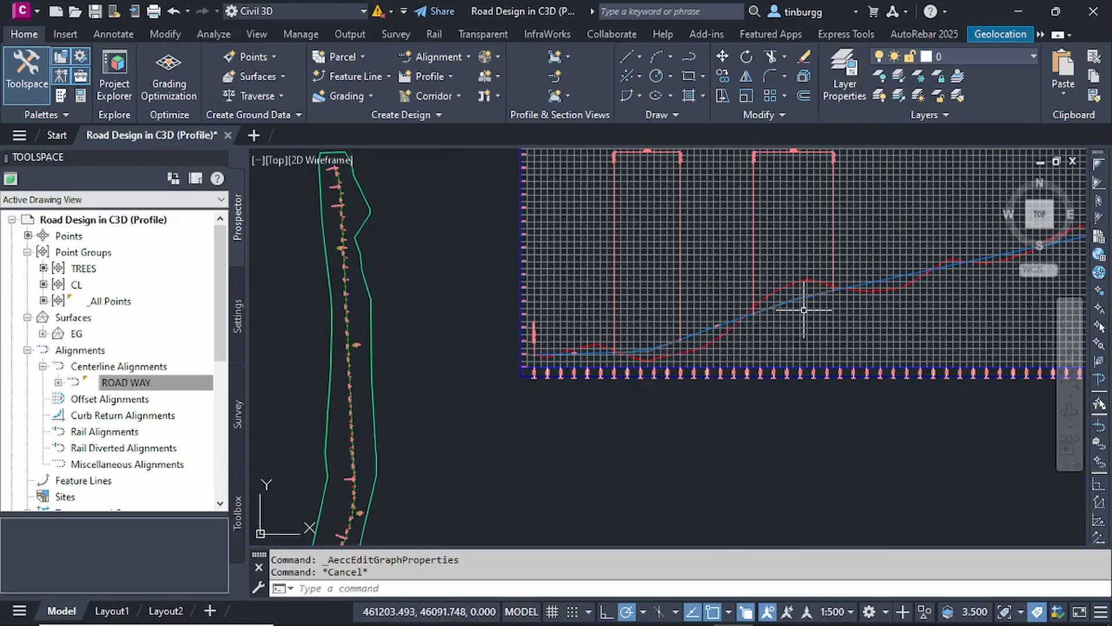
pyautogui.moveTo(813, 322); pyautogui.dragTo(646, 358, button='middle')
pyautogui.scroll(-2, 650, 355)
pyautogui.scroll(2, 649, 349)
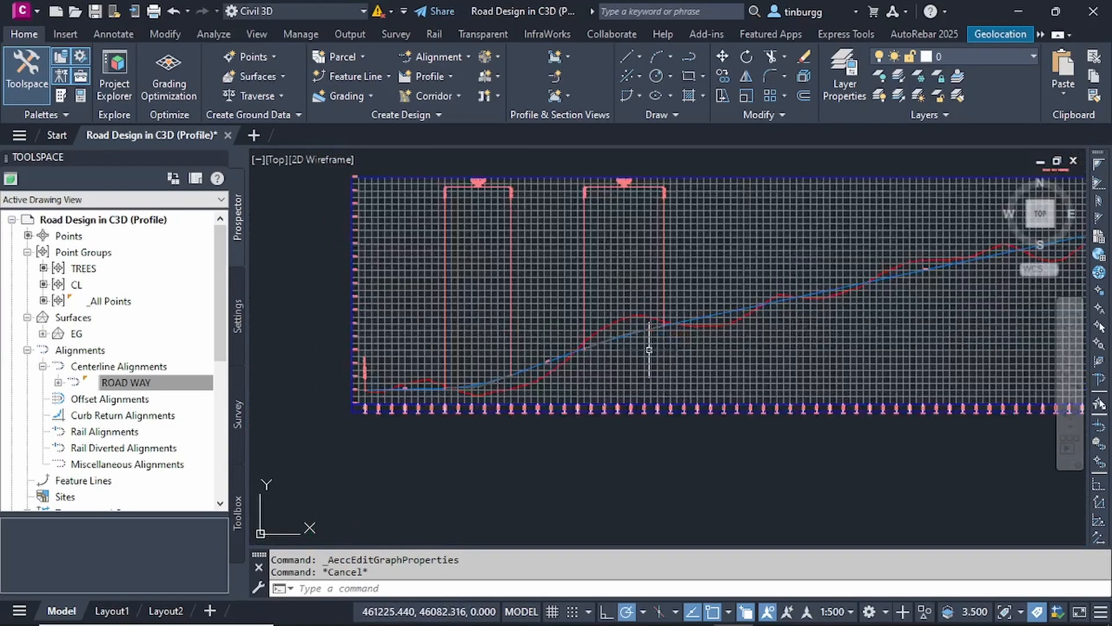
# Step: Examine the band elevations around station 0+380, the overall profile view, and the long uphill grade
pyautogui.scroll(6, 643, 353)
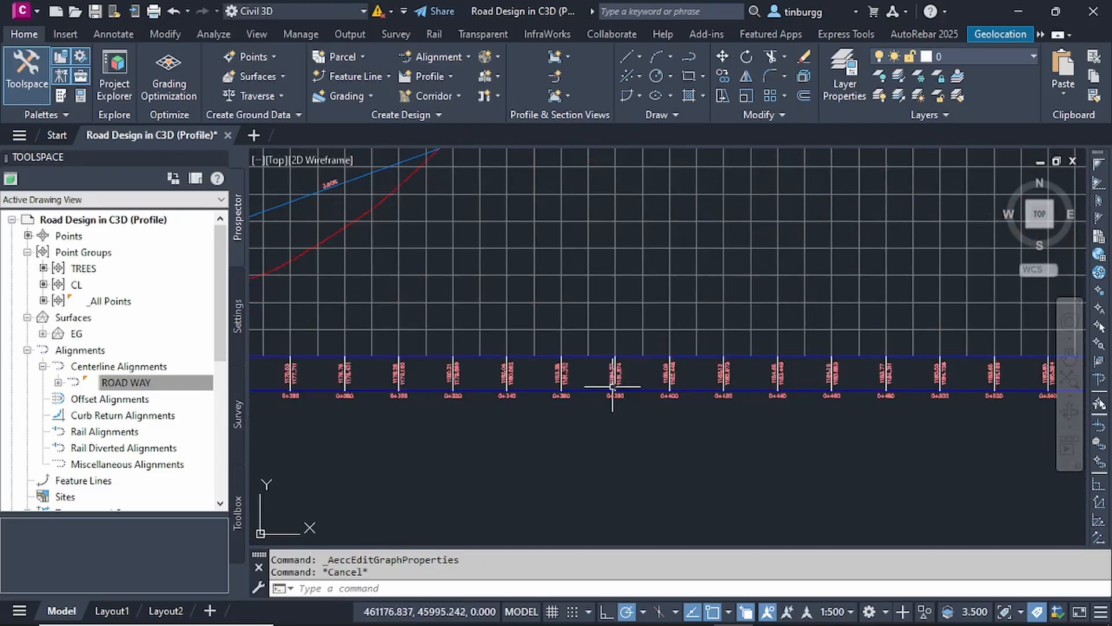
pyautogui.scroll(2, 613, 386)
pyautogui.scroll(-5, 646, 285)
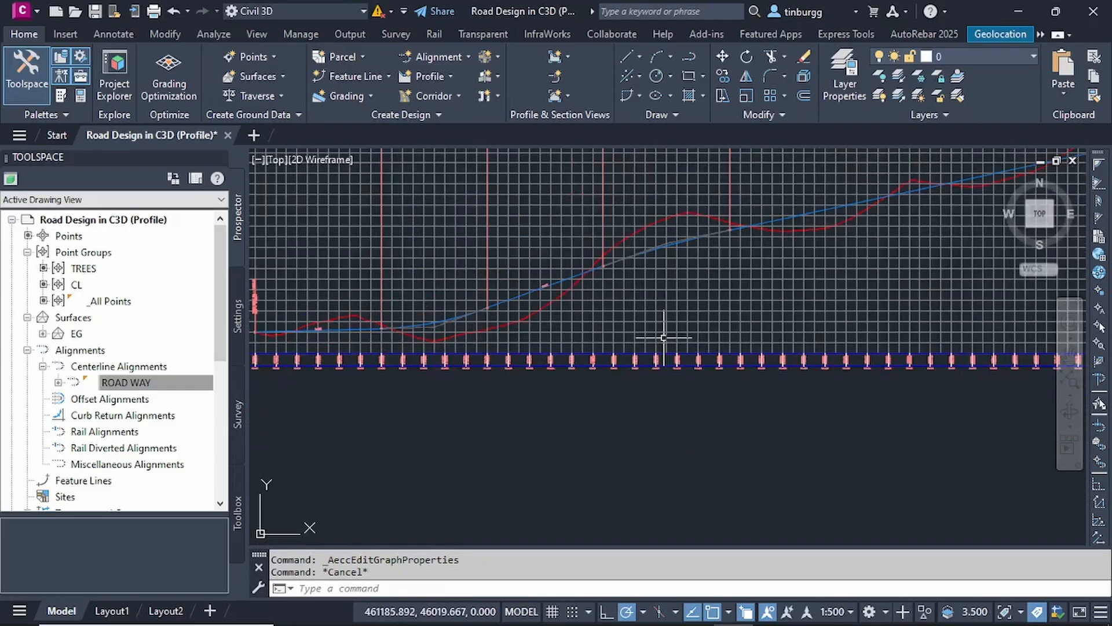
pyautogui.scroll(2, 690, 284)
pyautogui.scroll(-2, 658, 343)
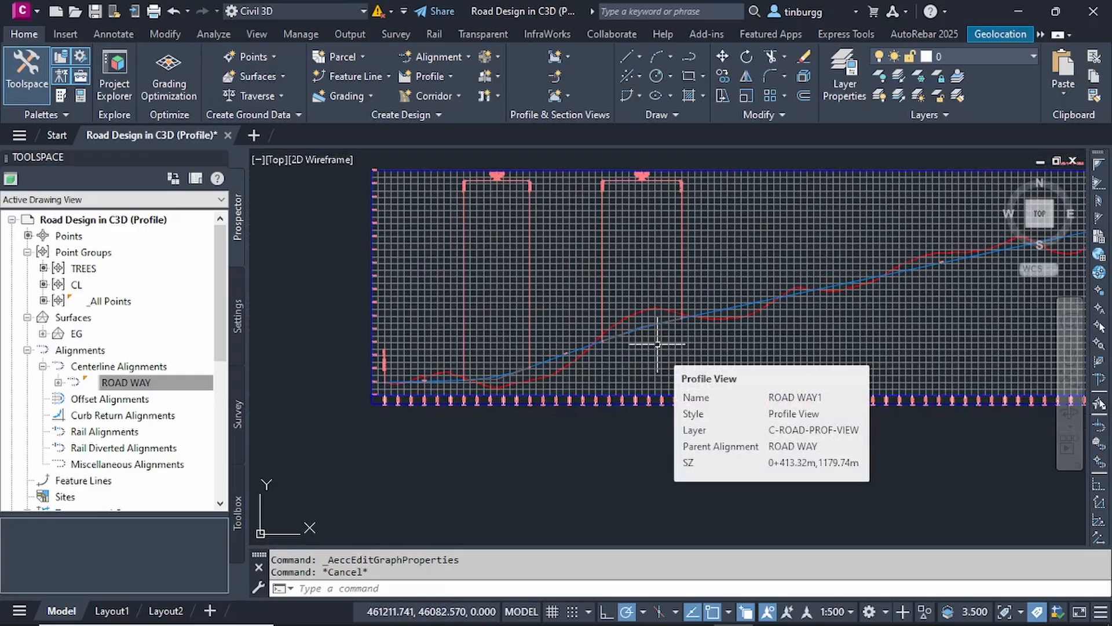
pyautogui.scroll(-2, 658, 344)
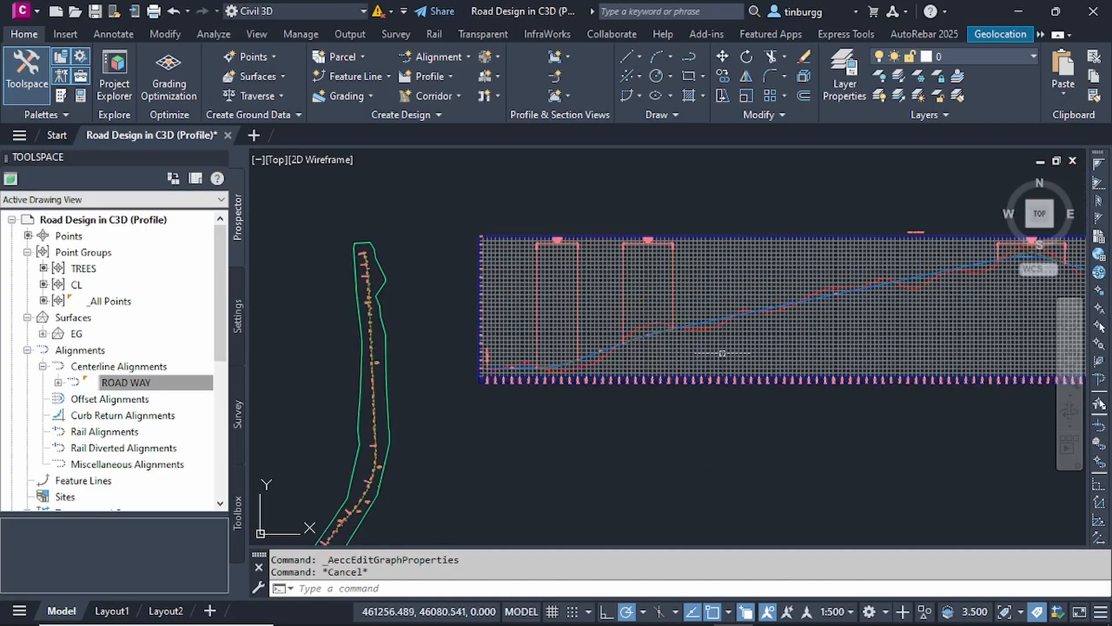
pyautogui.scroll(-2, 744, 356)
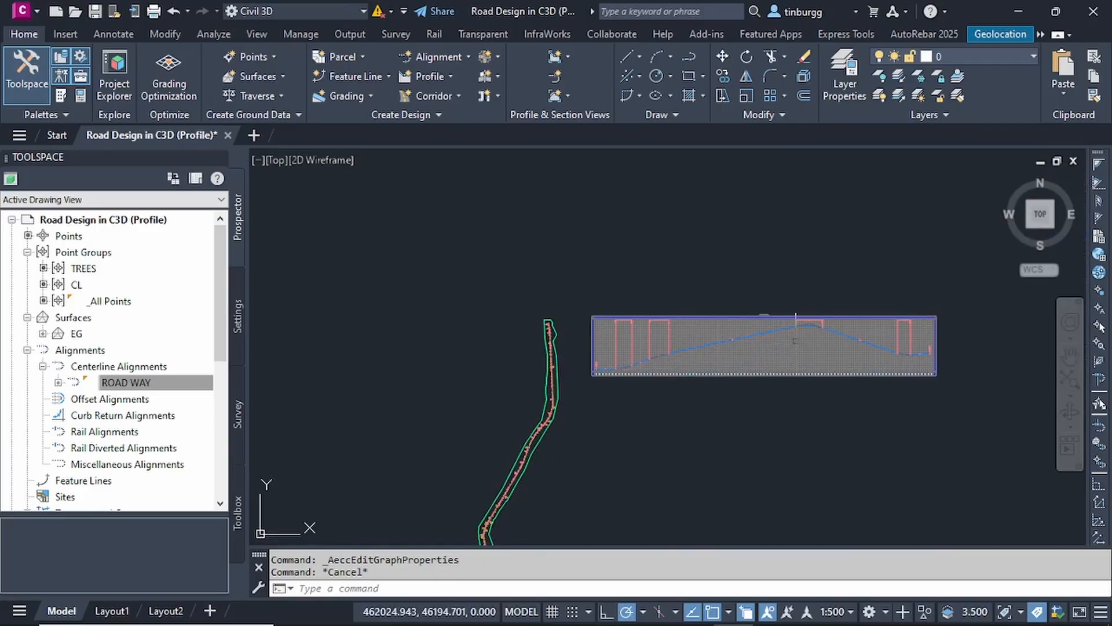
pyautogui.scroll(4, 795, 341)
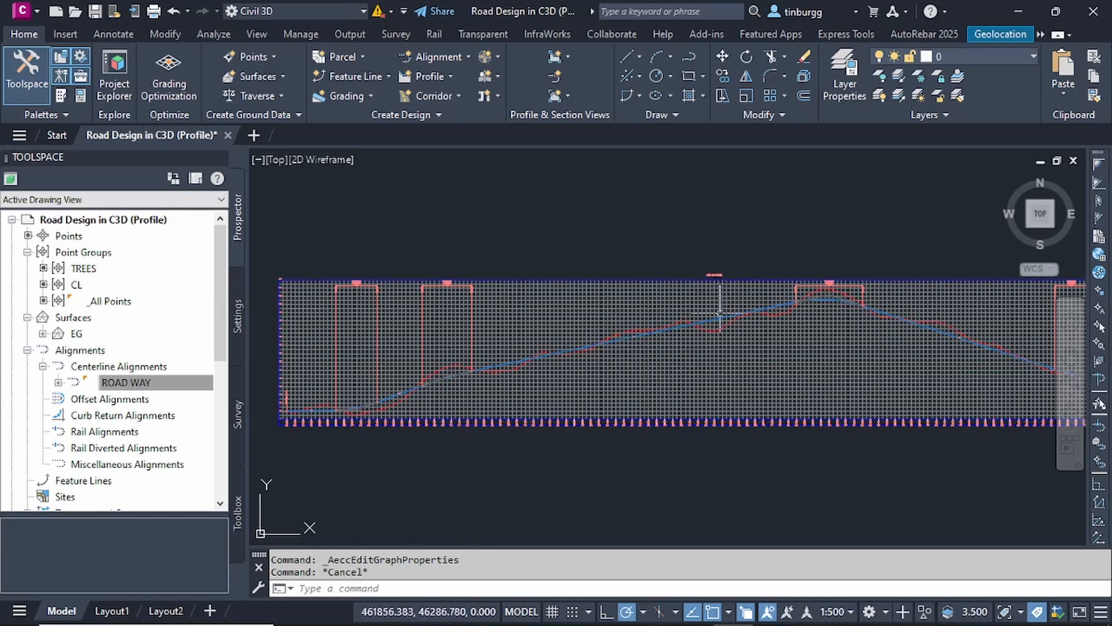
pyautogui.scroll(-2, 734, 449)
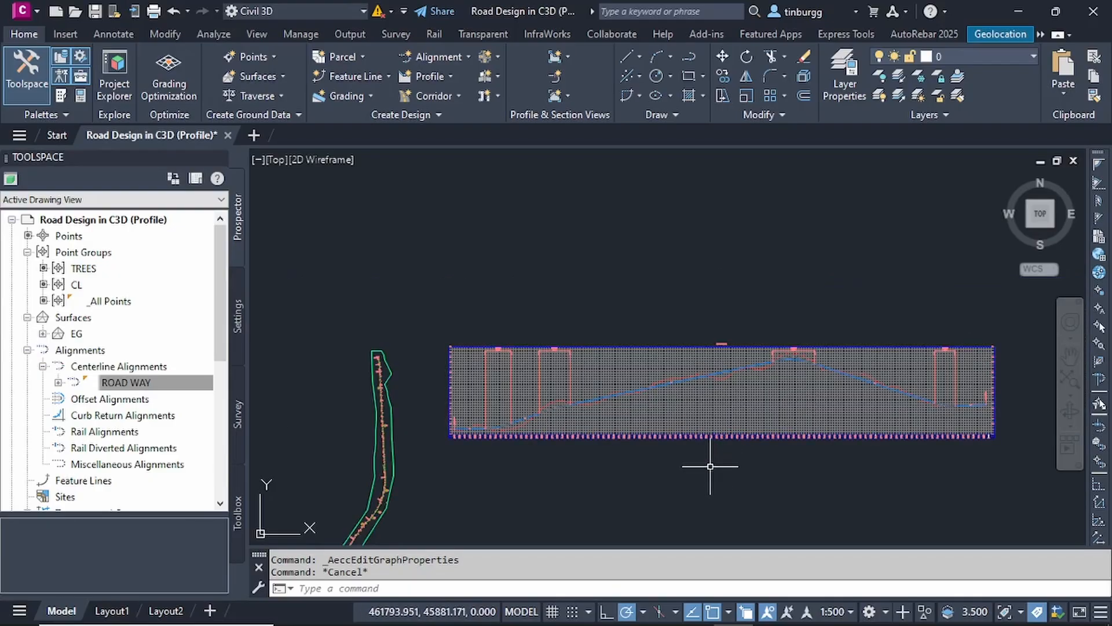
pyautogui.moveTo(710, 466)
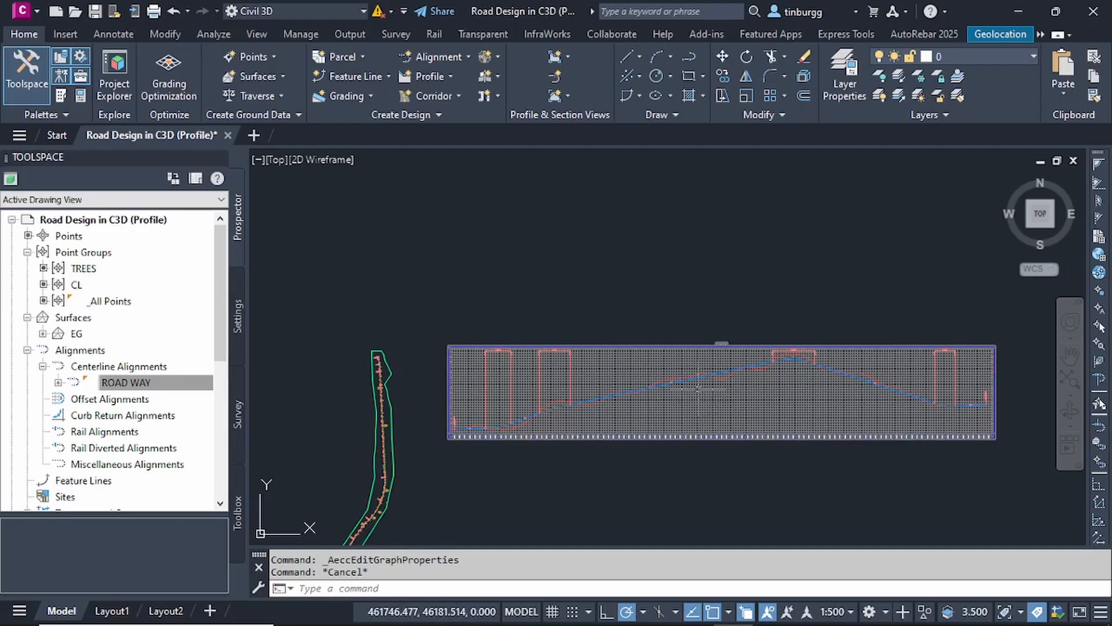
pyautogui.scroll(5, 698, 389)
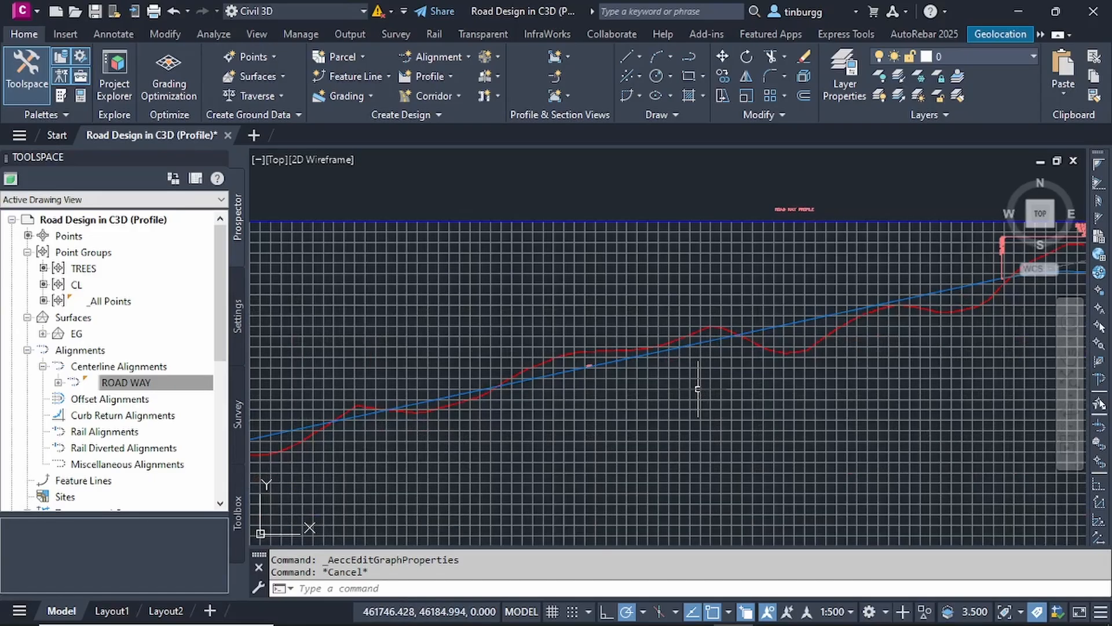